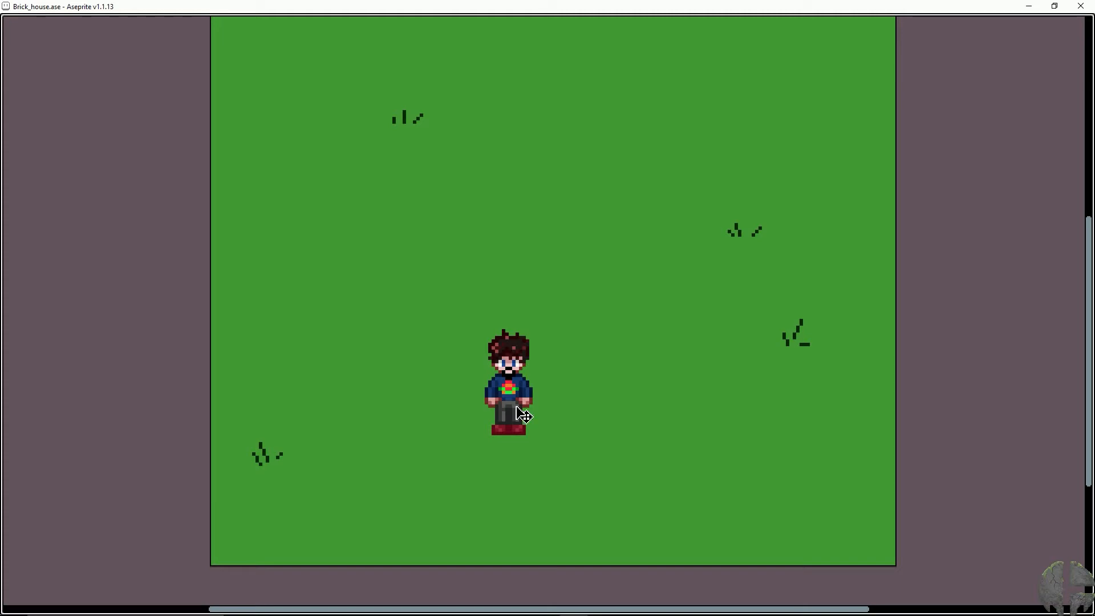
# - Paste the copied tree into the grass scene, place it to the right of the character and clear the selection
pyautogui.hotkey('ctrl', 'v')
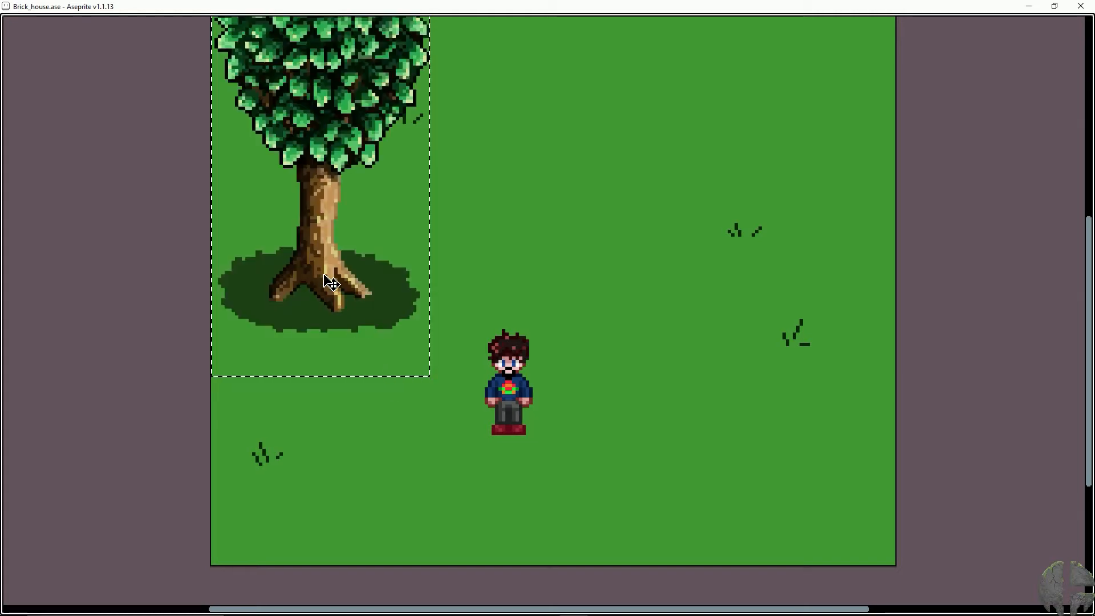
pyautogui.moveTo(333, 247); pyautogui.dragTo(734, 414)
pyautogui.press('Return')
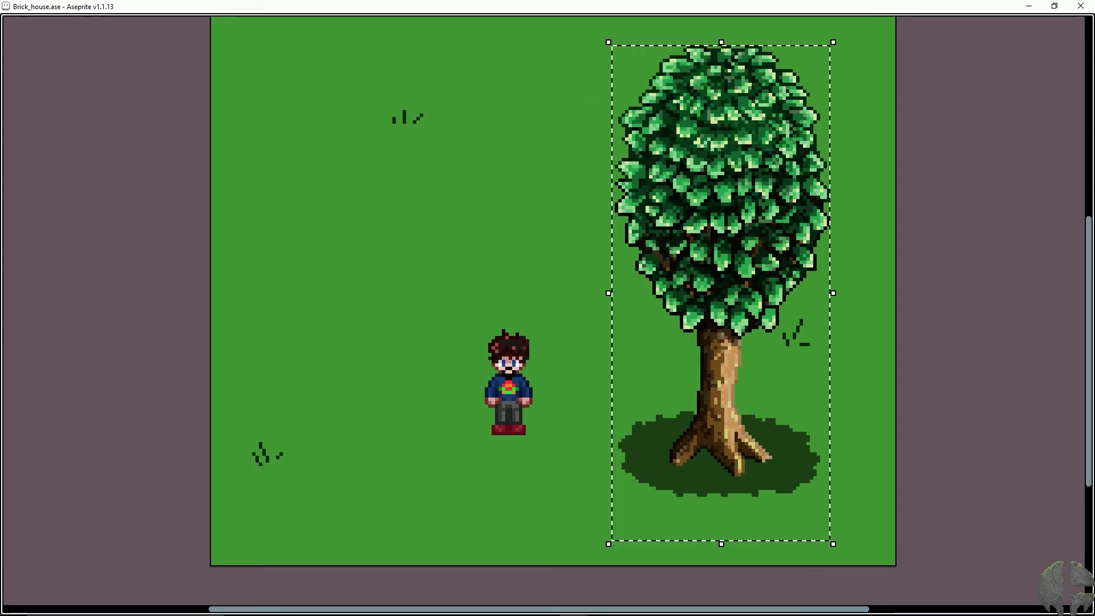
pyautogui.hotkey('ctrl', 'd')
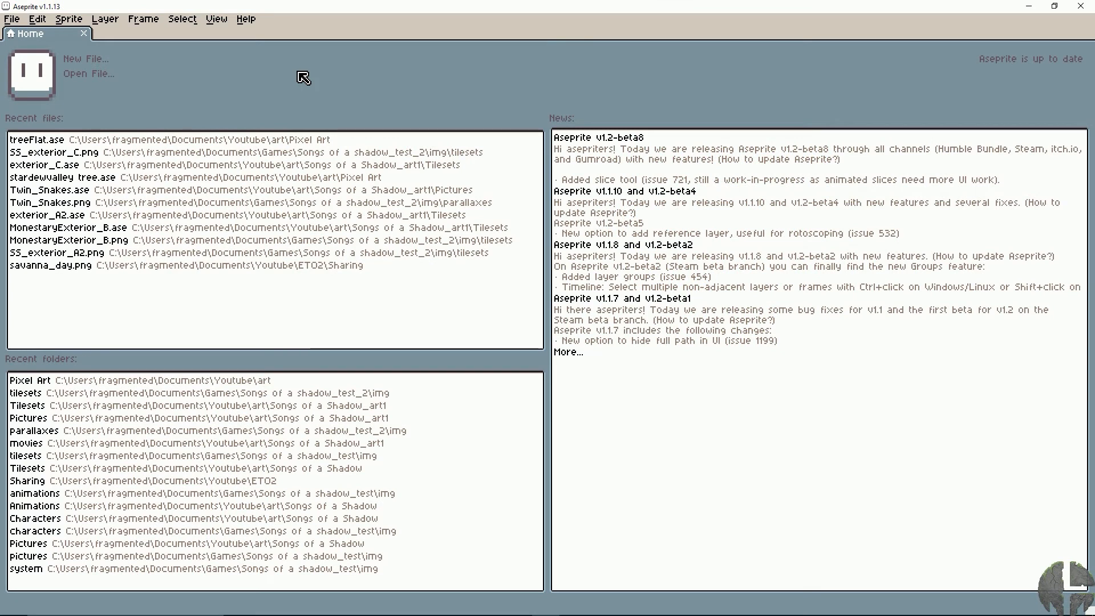
# - Create a new 64 × 128 px sprite in RGBA colour mode with a transparent background
pyautogui.click(96, 60)
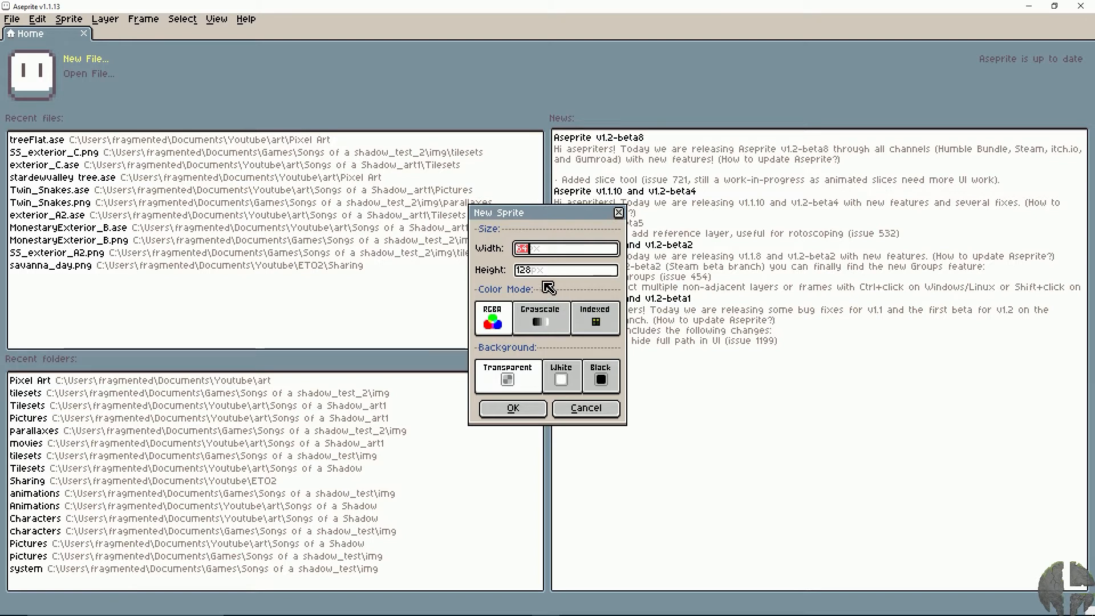
pyautogui.click(493, 320)
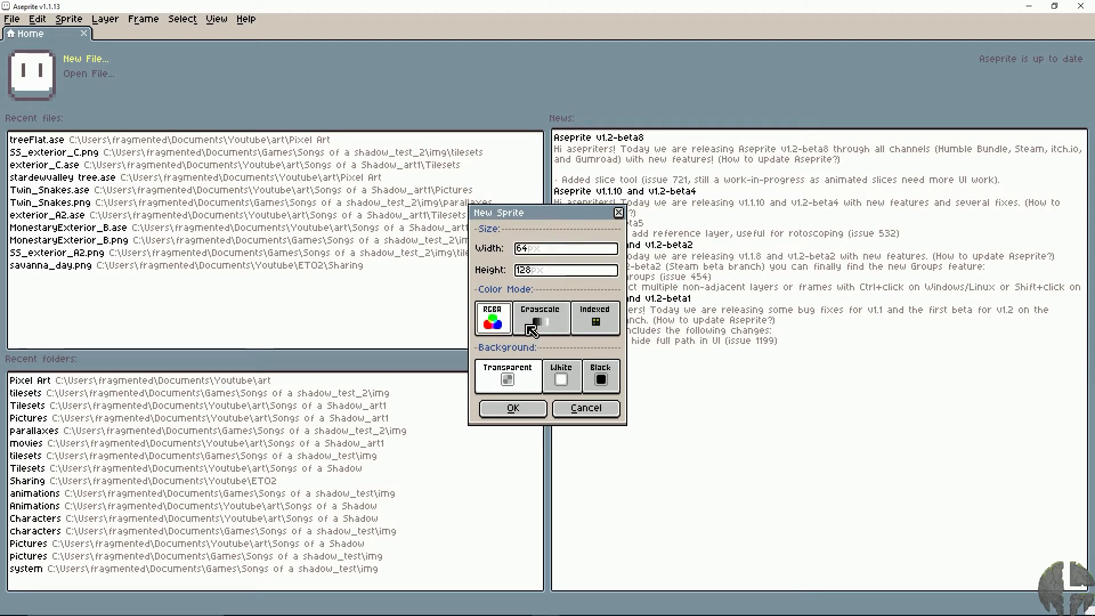
pyautogui.click(521, 380)
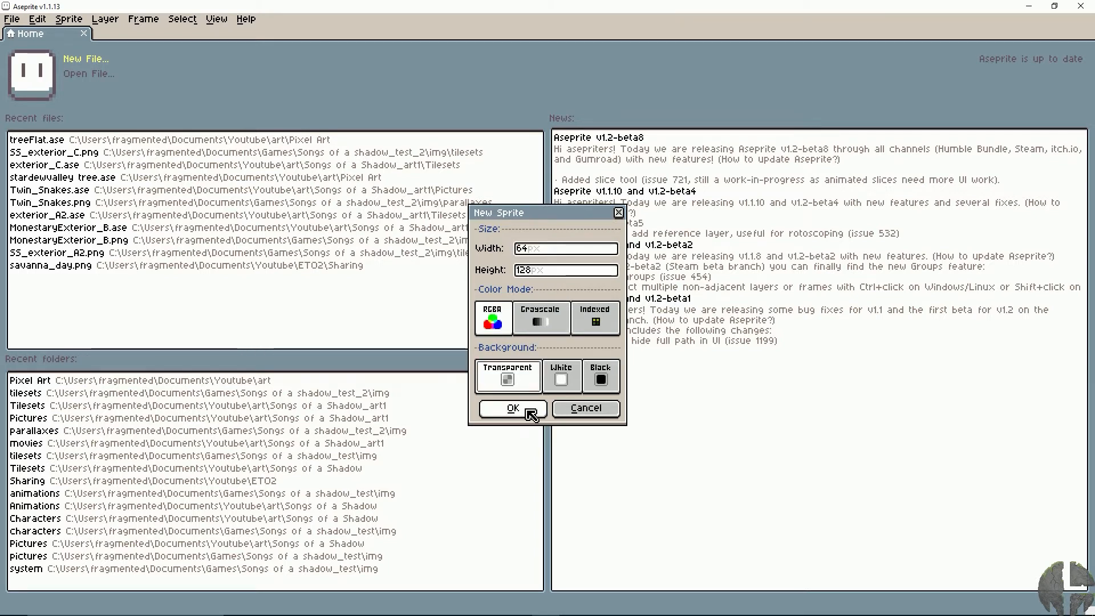
pyautogui.click(530, 415)
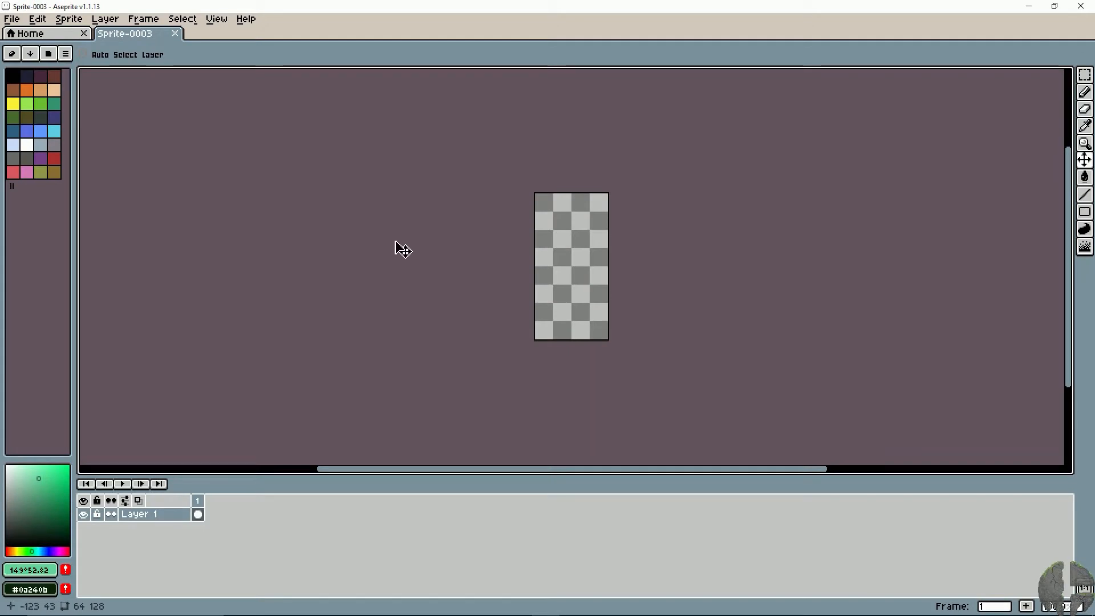
# - Mix a very dark green foreground colour with hue 137°, saturation 87 and brightness 15
pyautogui.scroll(4, 402, 250)
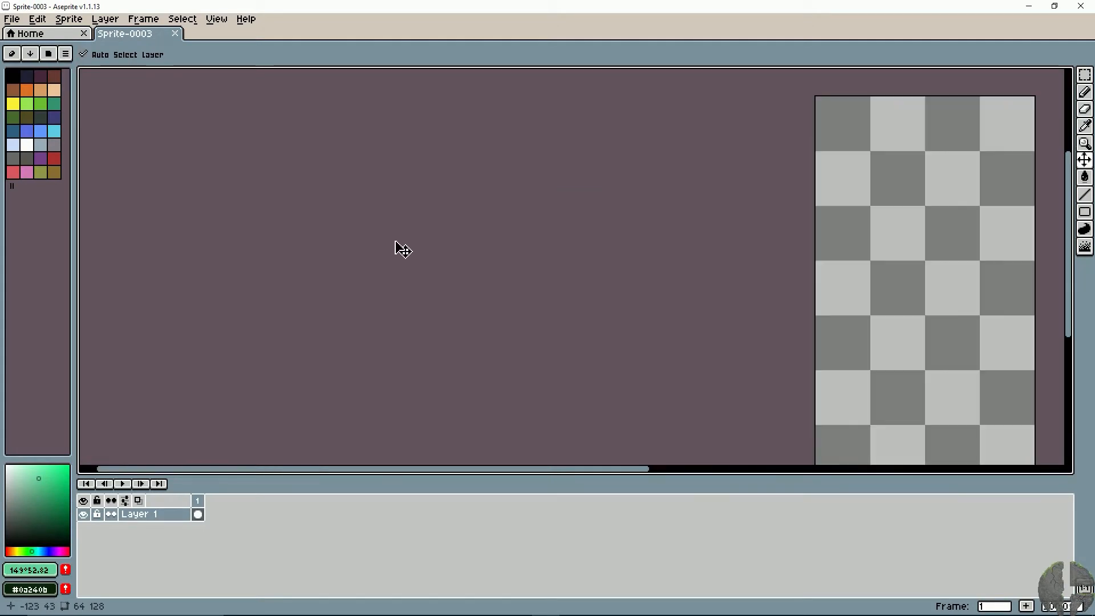
pyautogui.scroll(-2, 403, 249)
pyautogui.press('space')
pyautogui.moveTo(552, 260); pyautogui.dragTo(296, 254)
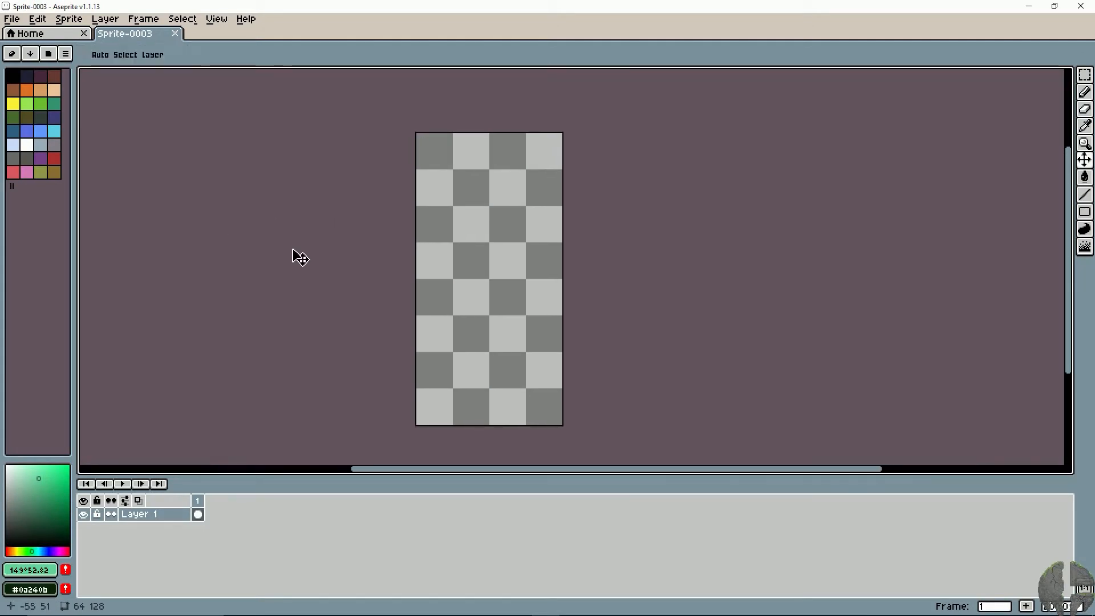
pyautogui.scroll(2, 300, 258)
pyautogui.scroll(-2, 299, 258)
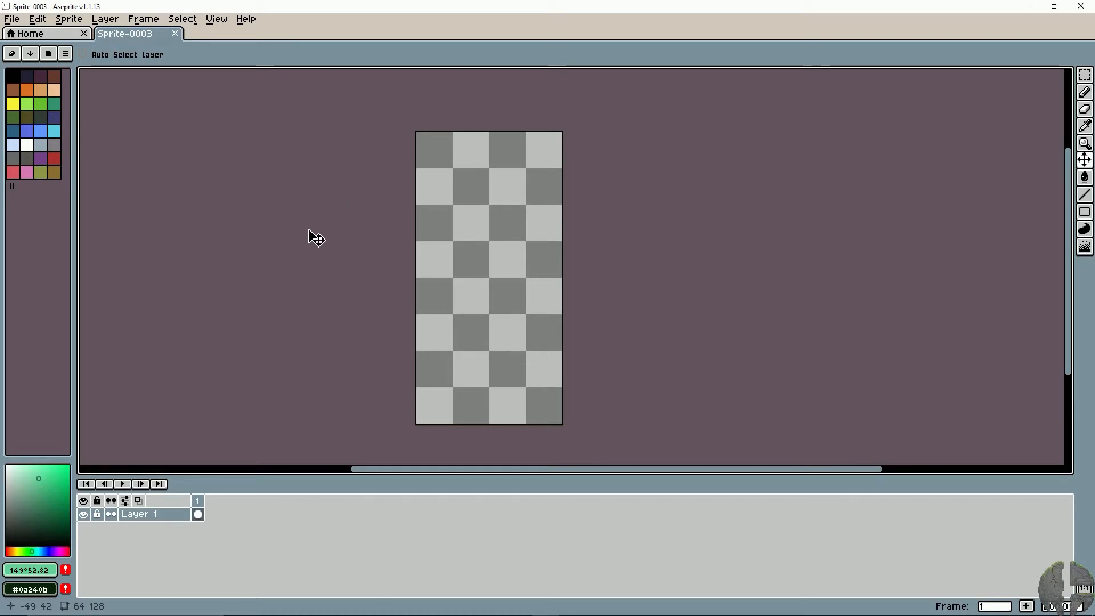
pyautogui.click(42, 483)
pyautogui.moveTo(41, 483)
pyautogui.mouseDown()
pyautogui.moveTo(58, 527)
pyautogui.moveTo(51, 513)
pyautogui.mouseUp()
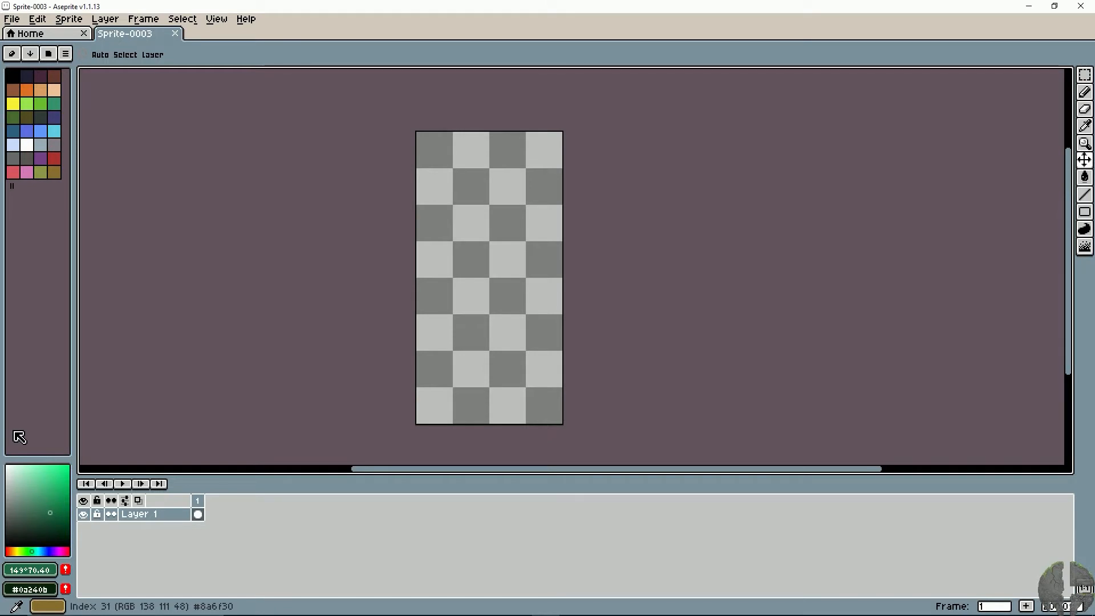
pyautogui.moveTo(33, 551); pyautogui.dragTo(31, 551)
pyautogui.moveTo(55, 513); pyautogui.dragTo(61, 530)
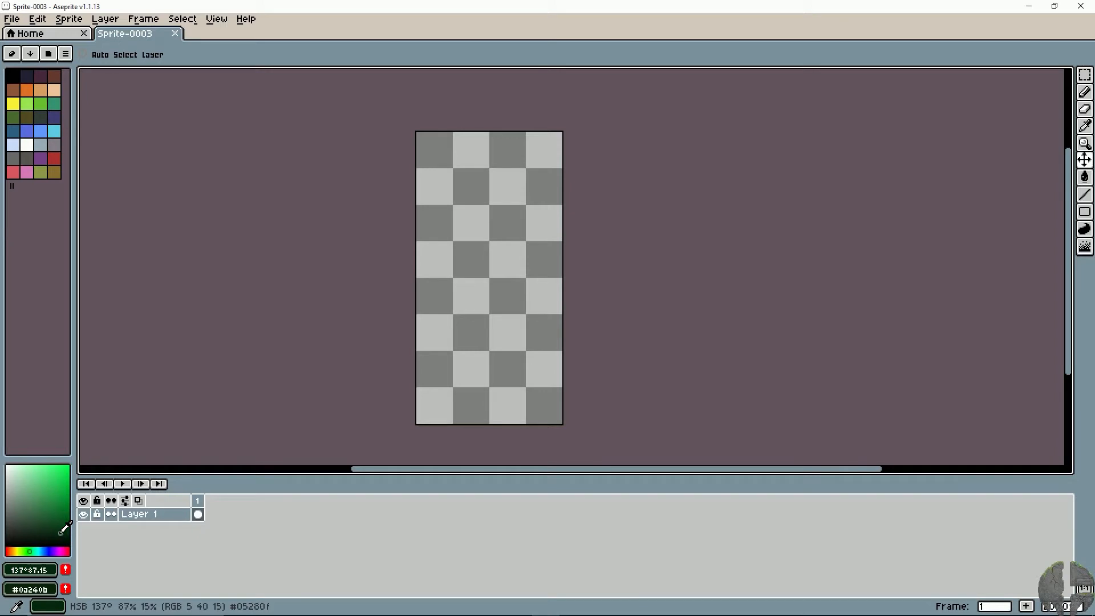
# - Rename Layer 1 as "dark leaves"
pyautogui.doubleClick(153, 515)
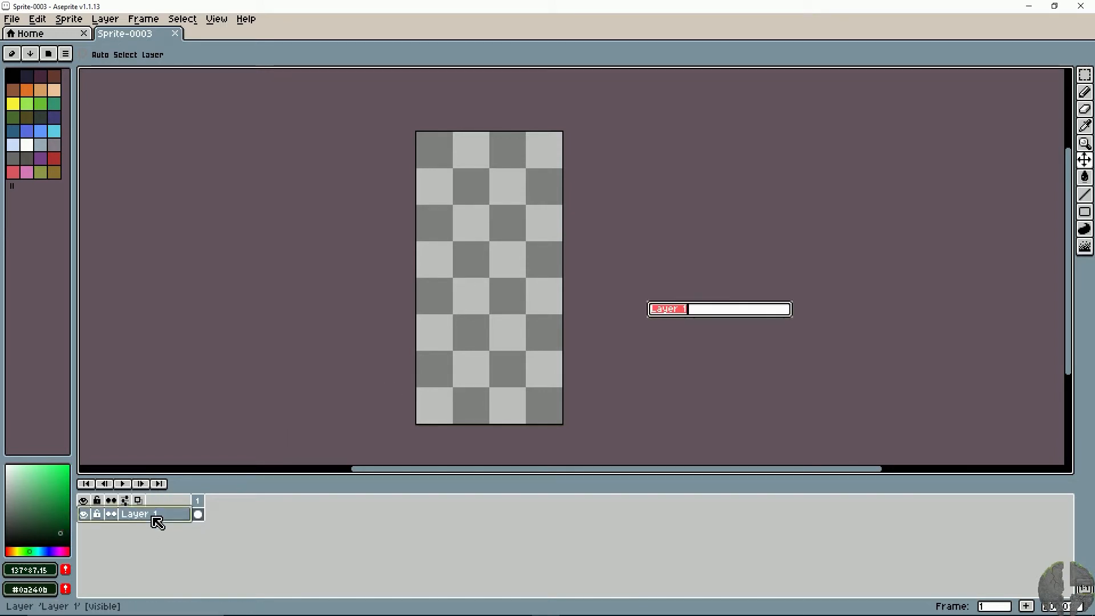
pyautogui.press('BackSpace')
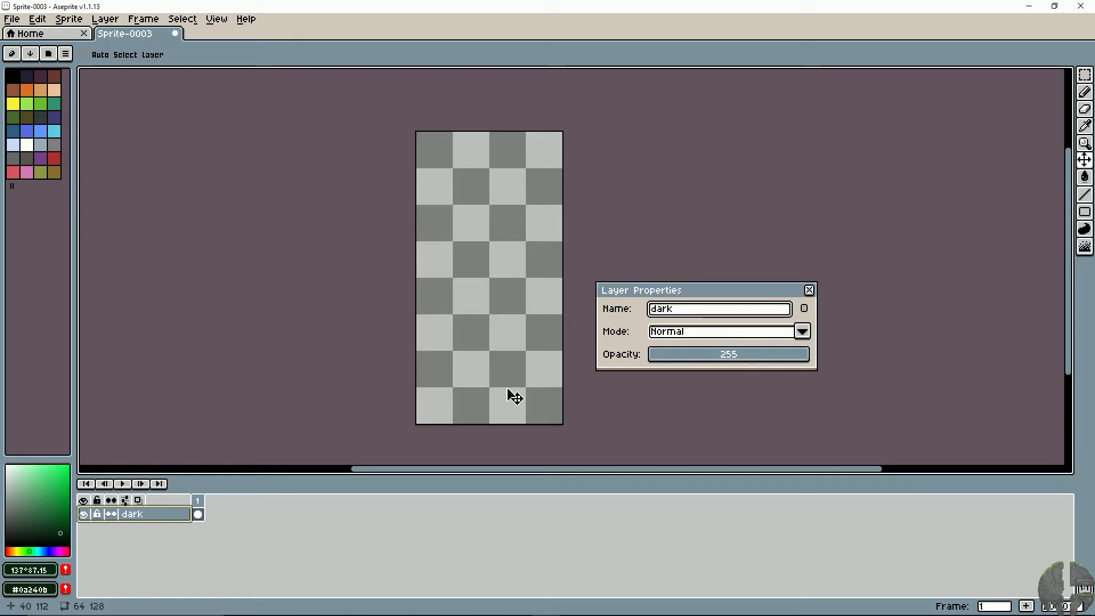
pyautogui.write('aves')
pyautogui.press('Return')
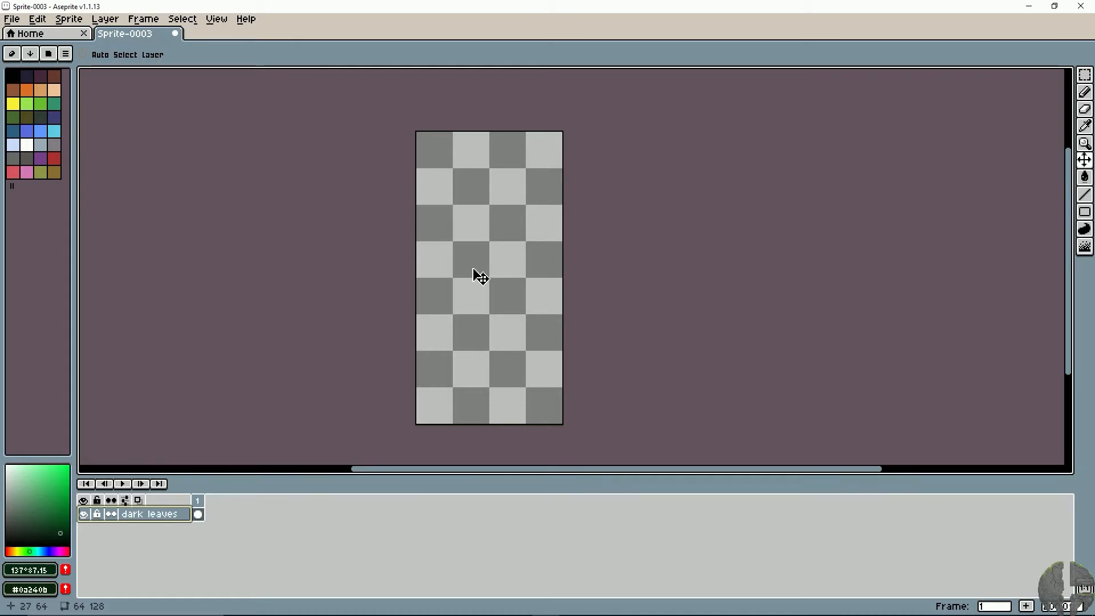
# - Paint a filled dark green oval crown over the upper two thirds of the canvas with a 9 px pencil
pyautogui.press('b')
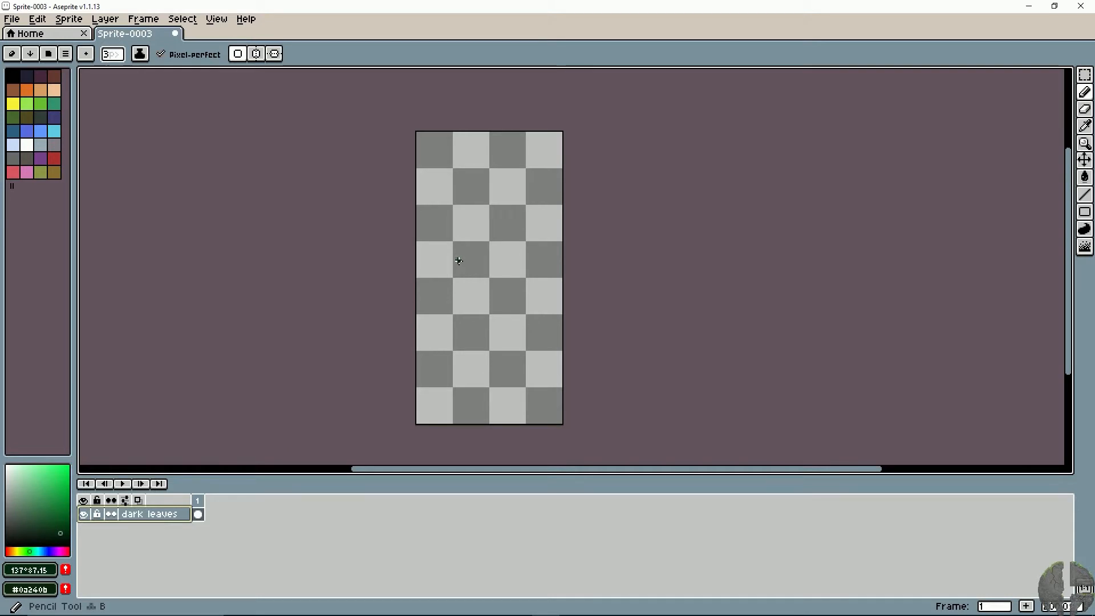
pyautogui.press('+')
pyautogui.press('+')
pyautogui.press('+')
pyautogui.press('+')
pyautogui.press('+')
pyautogui.press('+')
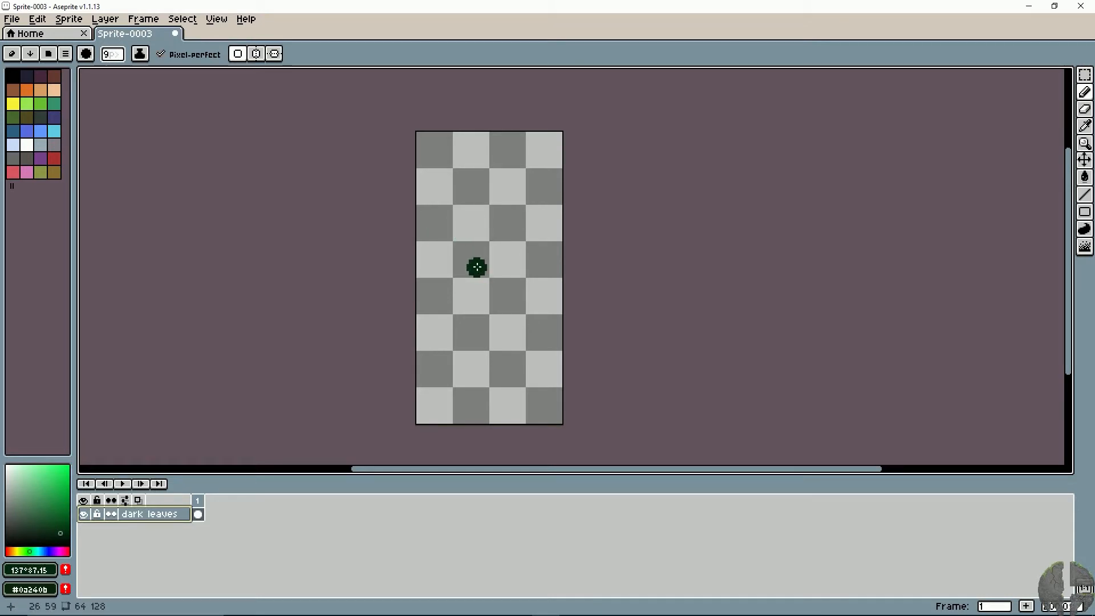
pyautogui.hotkey('ctrl', '+')
pyautogui.hotkey('ctrl', '-')
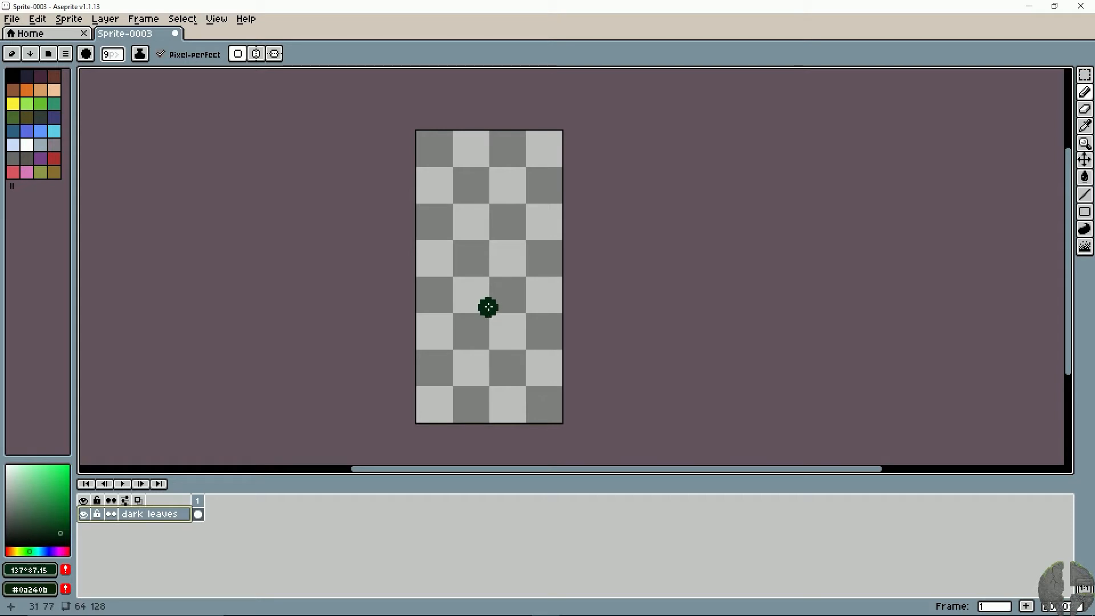
pyautogui.moveTo(486, 311)
pyautogui.mouseDown()
pyautogui.moveTo(547, 246)
pyautogui.moveTo(529, 167)
pyautogui.moveTo(495, 142)
pyautogui.moveTo(462, 154)
pyautogui.moveTo(440, 215)
pyautogui.moveTo(440, 251)
pyautogui.moveTo(457, 283)
pyautogui.moveTo(476, 302)
pyautogui.moveTo(507, 297)
pyautogui.moveTo(530, 252)
pyautogui.moveTo(527, 204)
pyautogui.moveTo(502, 167)
pyautogui.moveTo(473, 164)
pyautogui.moveTo(452, 222)
pyautogui.moveTo(468, 282)
pyautogui.moveTo(505, 257)
pyautogui.moveTo(519, 182)
pyautogui.moveTo(501, 156)
pyautogui.moveTo(476, 222)
pyautogui.moveTo(496, 283)
pyautogui.moveTo(513, 183)
pyautogui.moveTo(485, 234)
pyautogui.moveTo(505, 206)
pyautogui.moveTo(493, 238)
pyautogui.moveTo(476, 194)
pyautogui.moveTo(482, 282)
pyautogui.moveTo(493, 234)
pyautogui.moveTo(481, 280)
pyautogui.moveTo(449, 258)
pyautogui.moveTo(455, 286)
pyautogui.moveTo(495, 313)
pyautogui.mouseUp()
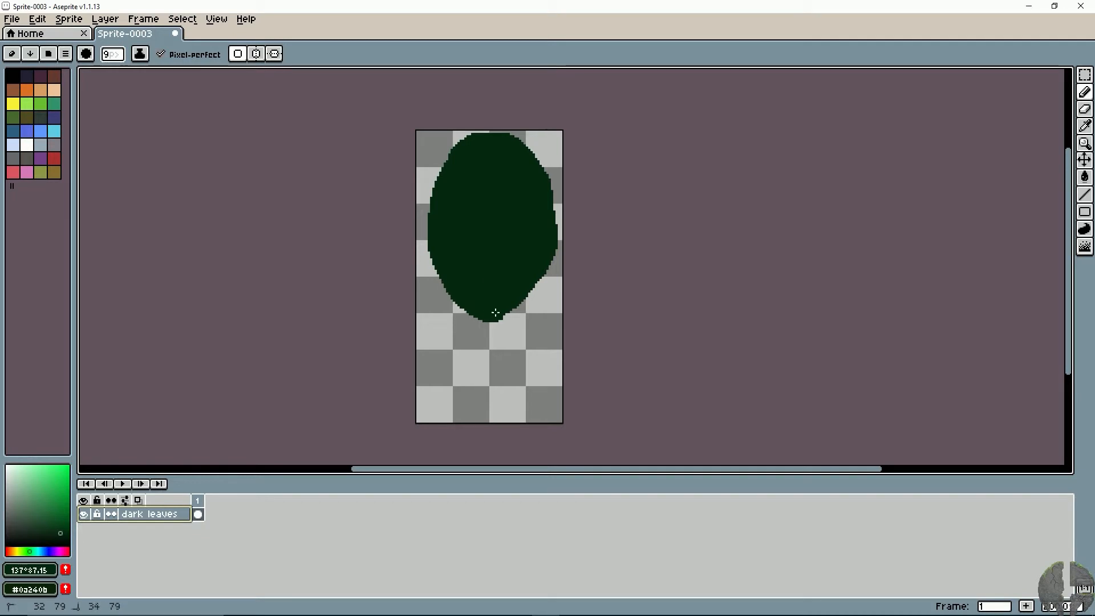
pyautogui.moveTo(531, 277); pyautogui.dragTo(547, 238)
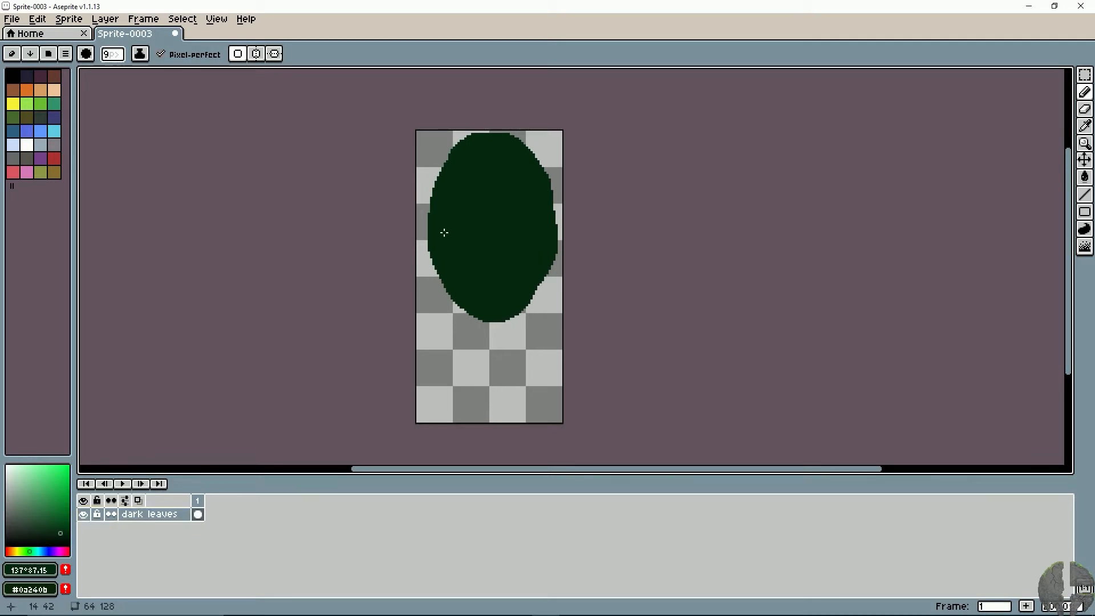
# - Add a new layer above "dark leaves" and name it "trunk"
pyautogui.rightClick(160, 514)
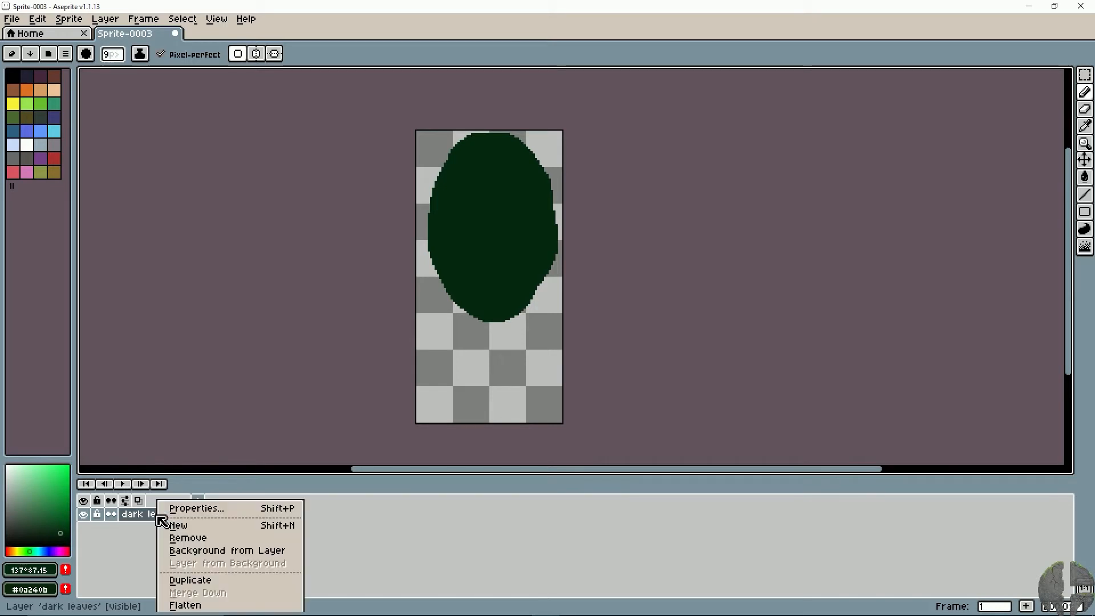
pyautogui.click(178, 525)
pyautogui.doubleClick(171, 514)
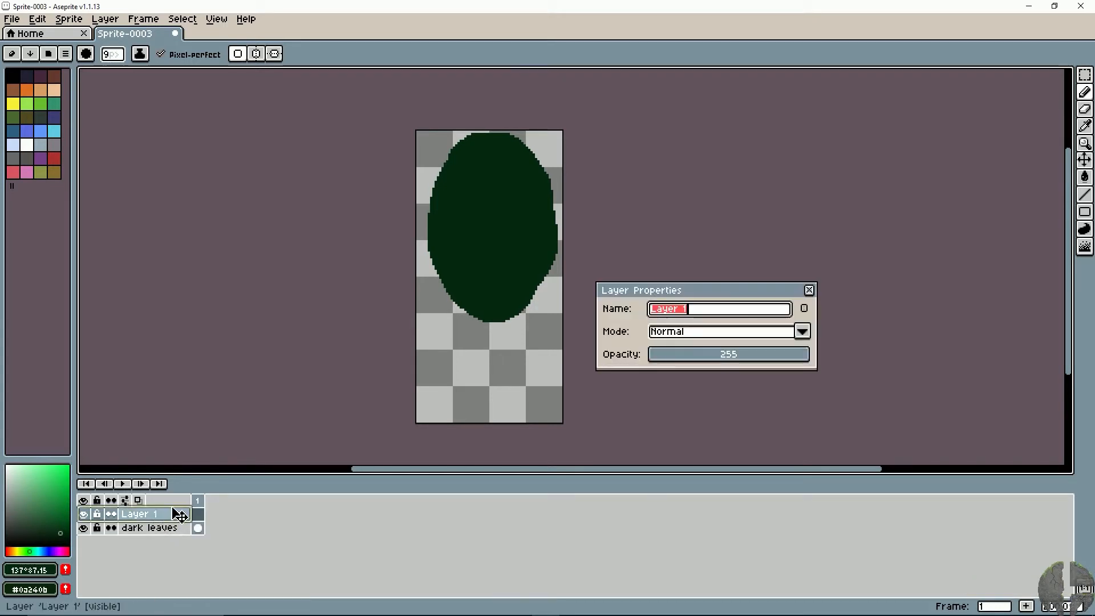
pyautogui.write('trunk')
pyautogui.press('Return')
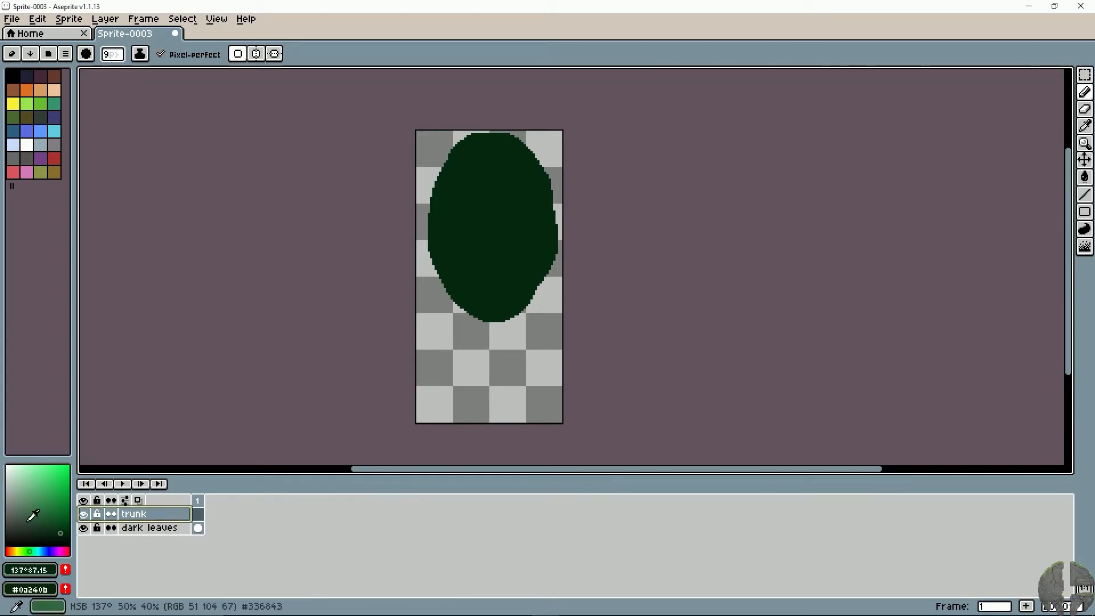
# - Mix a brown foreground colour with hue 32°, saturation 72 and brightness 43
pyautogui.click(21, 550)
pyautogui.moveTo(20, 551); pyautogui.dragTo(18, 550)
pyautogui.moveTo(48, 506); pyautogui.dragTo(31, 509)
pyautogui.moveTo(18, 550); pyautogui.dragTo(11, 551)
pyautogui.click(48, 513)
pyautogui.click(51, 510)
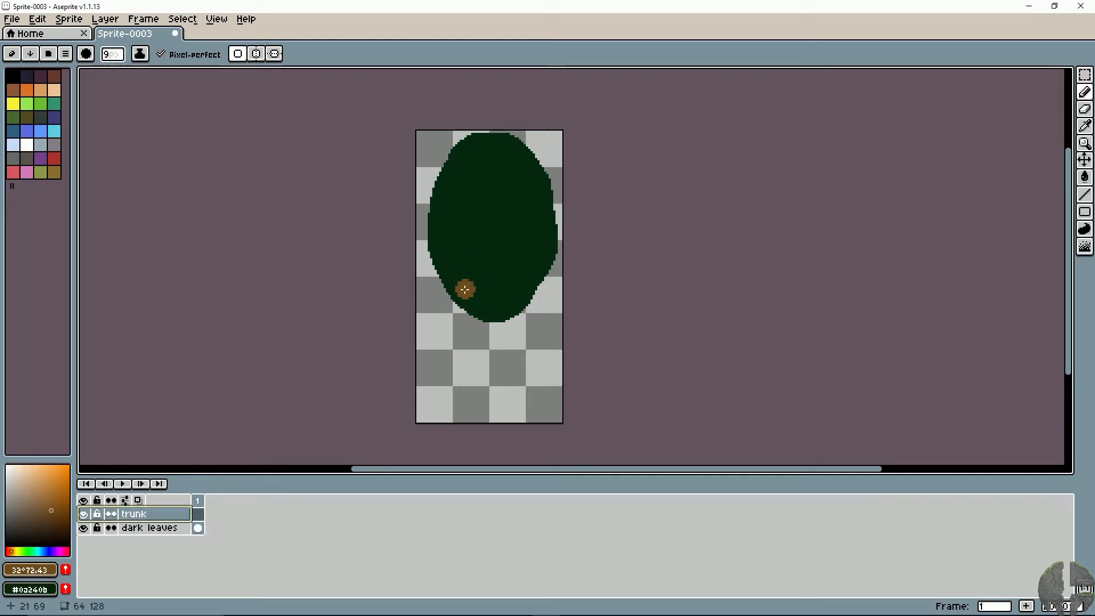
# - Draw four brown branches converging at the bottom of the crown with a 3 px pencil
pyautogui.press('-')
pyautogui.press('-')
pyautogui.press('-')
pyautogui.press('-')
pyautogui.press('-')
pyautogui.moveTo(444, 263); pyautogui.dragTo(483, 315)
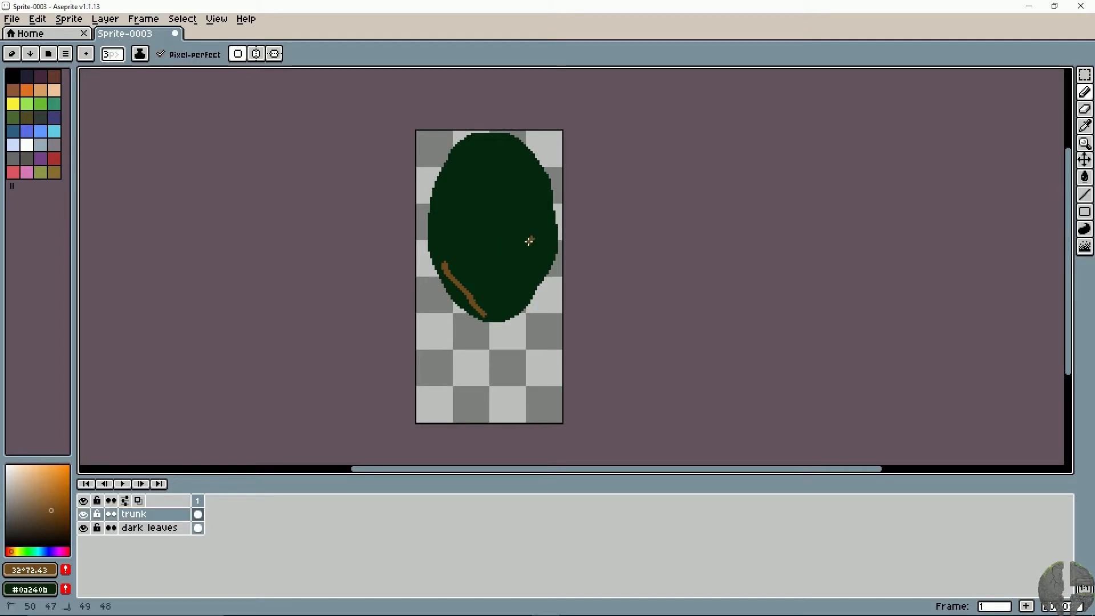
pyautogui.moveTo(529, 241); pyautogui.dragTo(495, 311)
pyautogui.moveTo(542, 268); pyautogui.dragTo(495, 319)
pyautogui.moveTo(467, 254)
pyautogui.mouseDown()
pyautogui.moveTo(495, 317)
pyautogui.moveTo(475, 310)
pyautogui.moveTo(497, 318)
pyautogui.mouseUp()
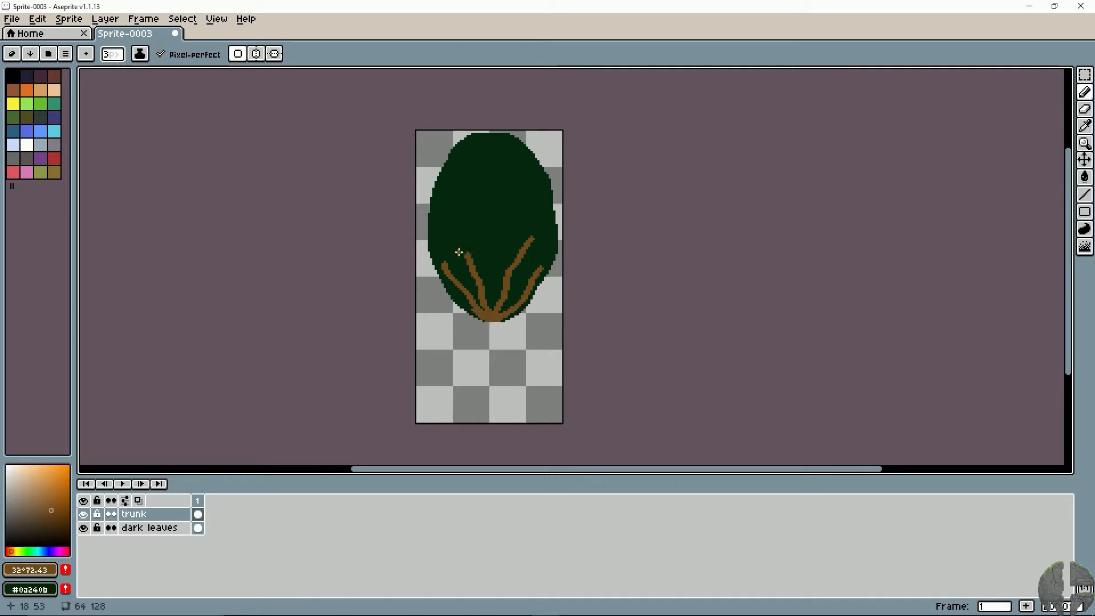
# - Add short forked twigs to the branches with a 2 px pencil
pyautogui.press('-')
pyautogui.press('-')
pyautogui.moveTo(479, 247)
pyautogui.mouseDown()
pyautogui.moveTo(512, 262)
pyautogui.moveTo(482, 277)
pyautogui.moveTo(480, 254)
pyautogui.moveTo(476, 284)
pyautogui.moveTo(458, 264)
pyautogui.mouseUp()
pyautogui.hotkey('ctrl', 'z')
pyautogui.press('+')
pyautogui.moveTo(522, 289); pyautogui.dragTo(524, 283)
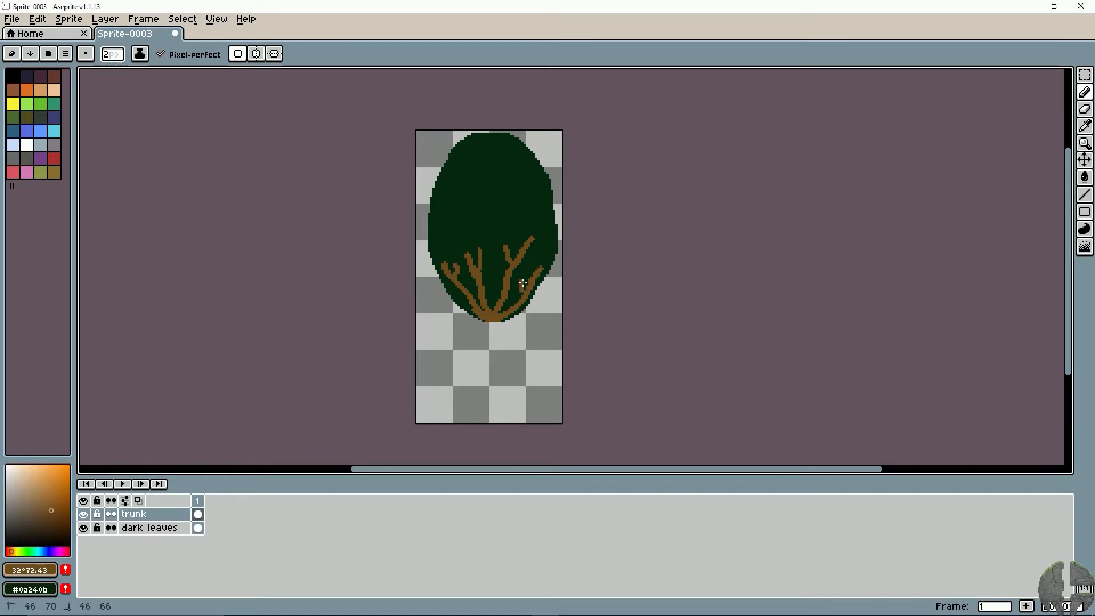
# - Paint a thick brown trunk from the branch junction down to near the canvas bottom with a 5 to 6 px pencil
pyautogui.press('+')
pyautogui.press('+')
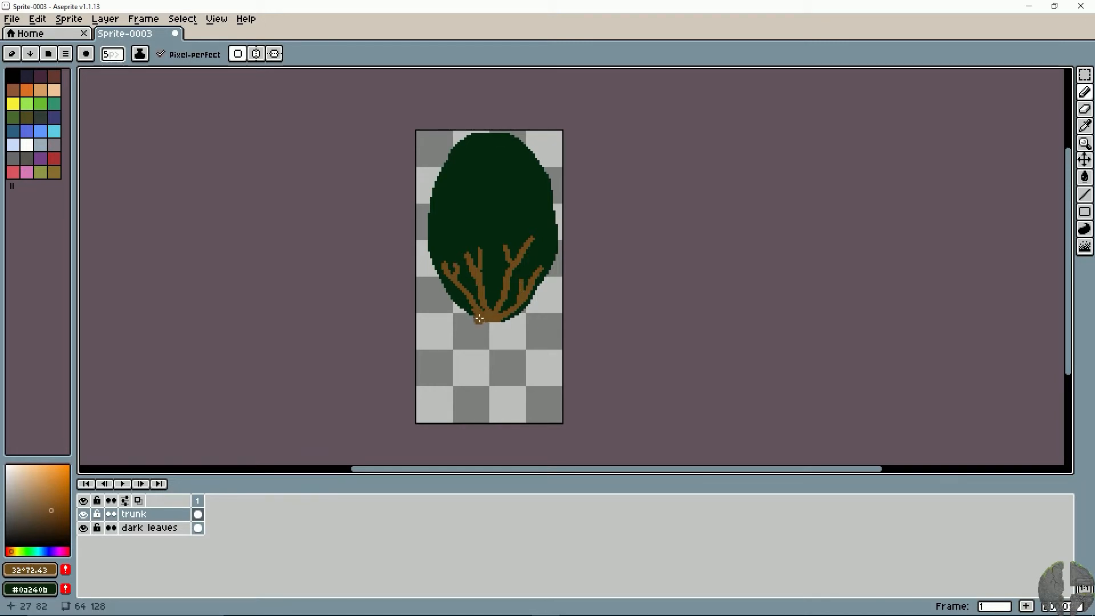
pyautogui.moveTo(481, 318)
pyautogui.mouseDown()
pyautogui.moveTo(486, 342)
pyautogui.moveTo(497, 334)
pyautogui.moveTo(492, 387)
pyautogui.moveTo(503, 410)
pyautogui.moveTo(479, 411)
pyautogui.moveTo(492, 393)
pyautogui.moveTo(484, 337)
pyautogui.moveTo(482, 392)
pyautogui.moveTo(476, 378)
pyautogui.mouseUp()
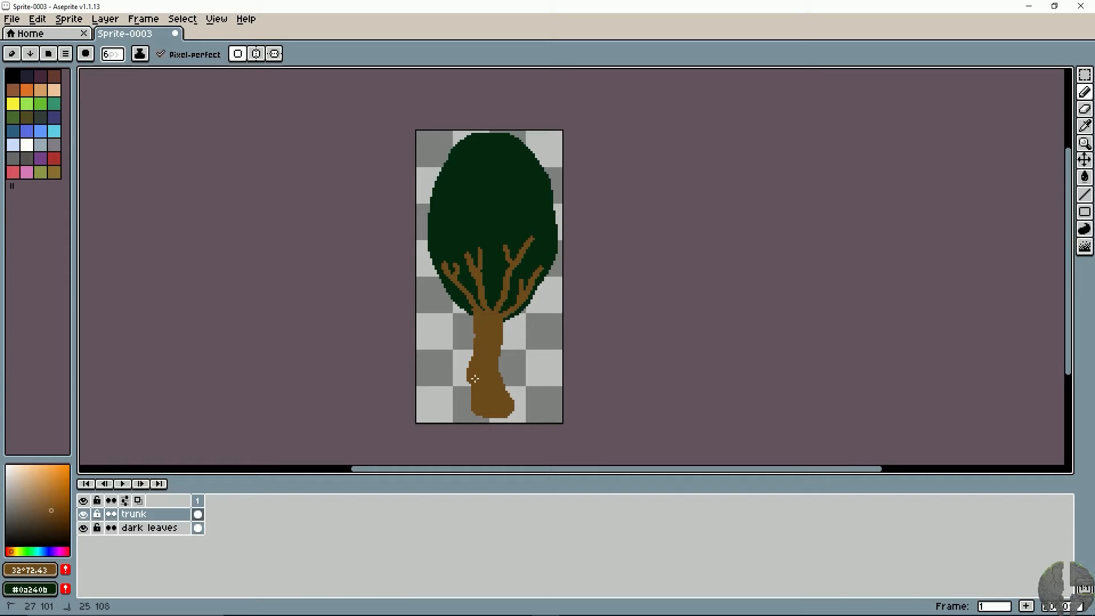
pyautogui.press('-')
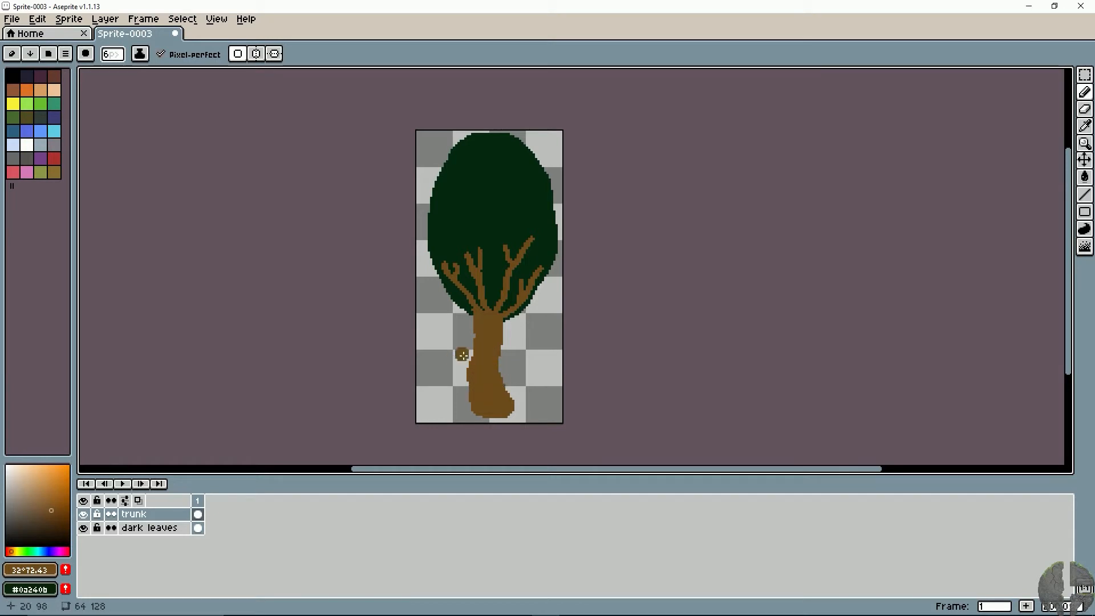
# - Slim and smooth the trunk's left edge with a 2 px eraser
pyautogui.press('e')
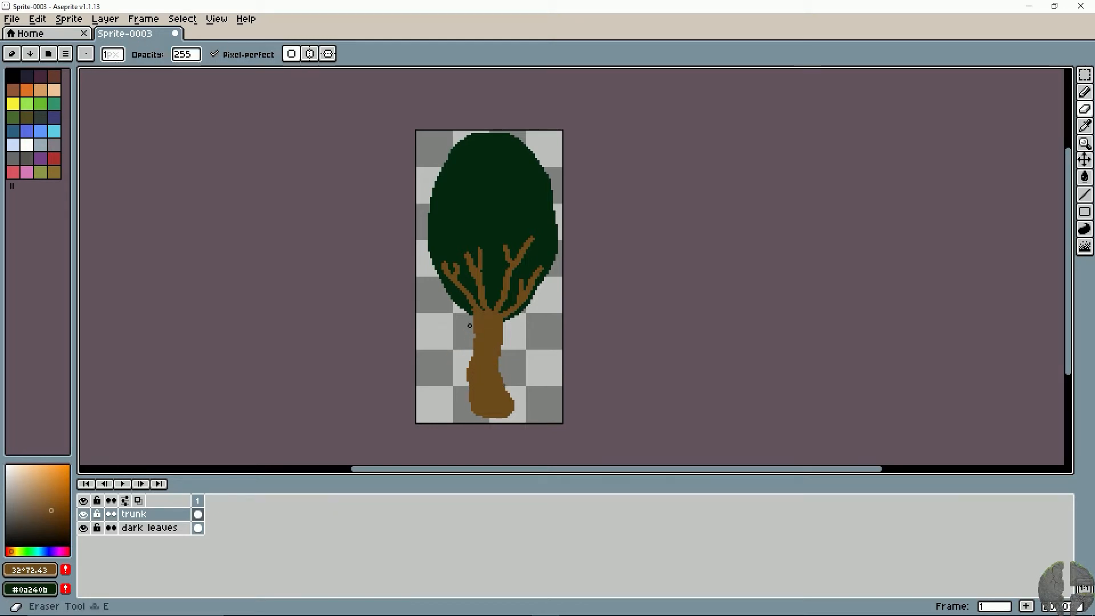
pyautogui.press('+')
pyautogui.moveTo(468, 323); pyautogui.dragTo(474, 405)
pyautogui.hotkey('ctrl', 'z')
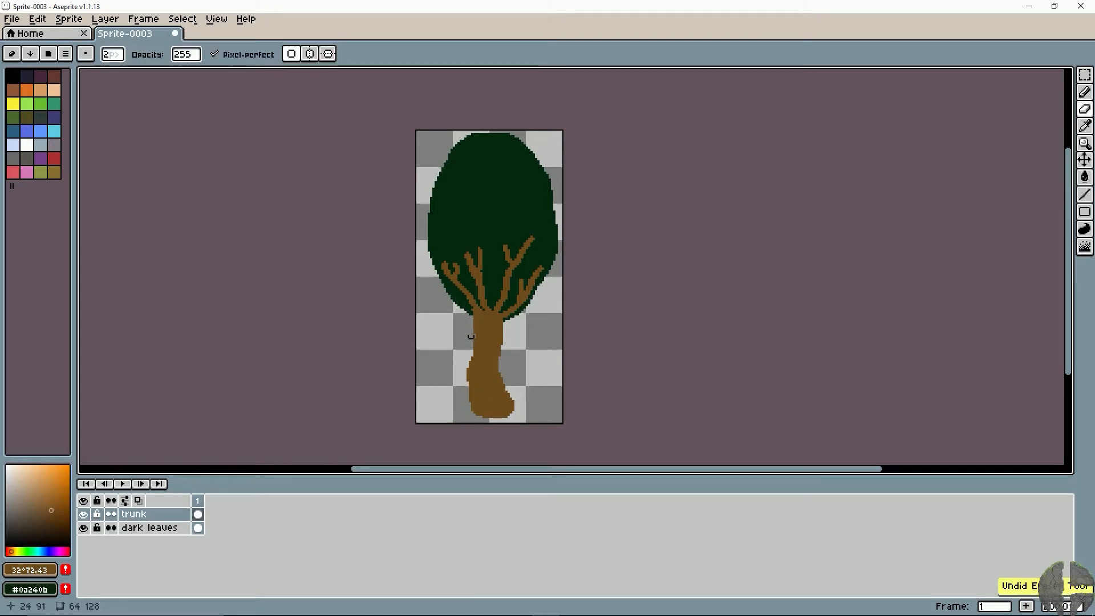
pyautogui.moveTo(471, 329); pyautogui.dragTo(474, 423)
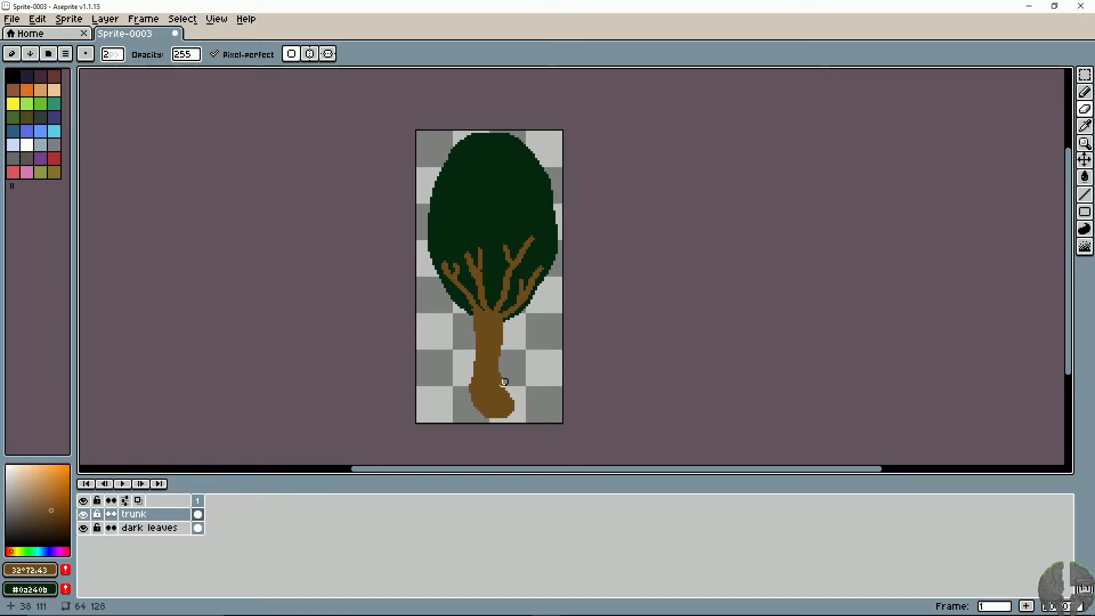
# - Erase notches in the base of the trunk to shape separate pointed roots, and return to the Pencil tool
pyautogui.moveTo(519, 414); pyautogui.dragTo(503, 410)
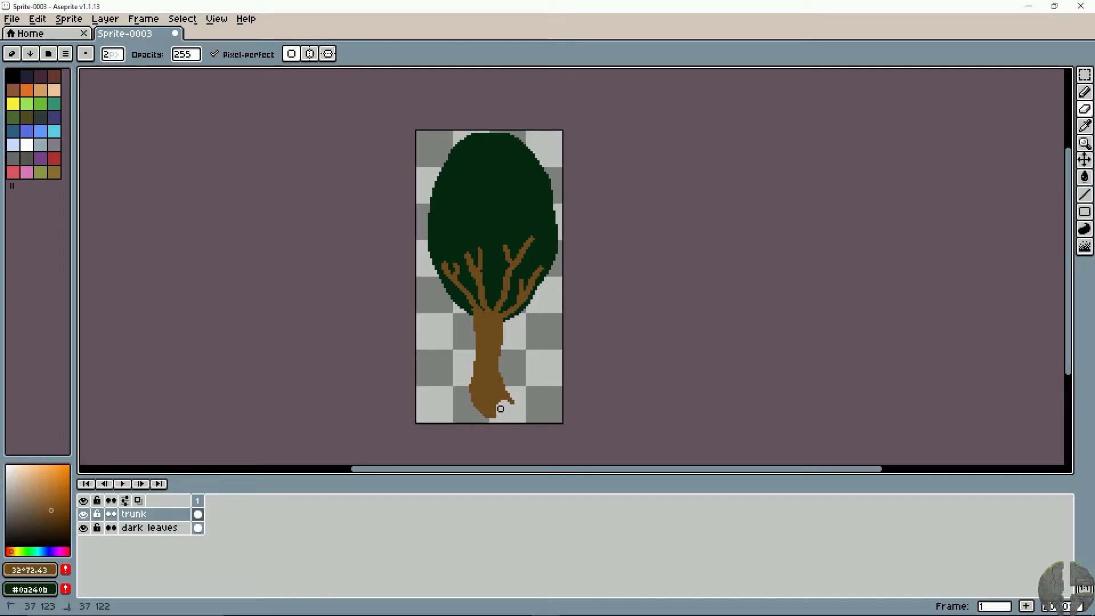
pyautogui.moveTo(495, 417); pyautogui.dragTo(491, 411)
pyautogui.press('b')
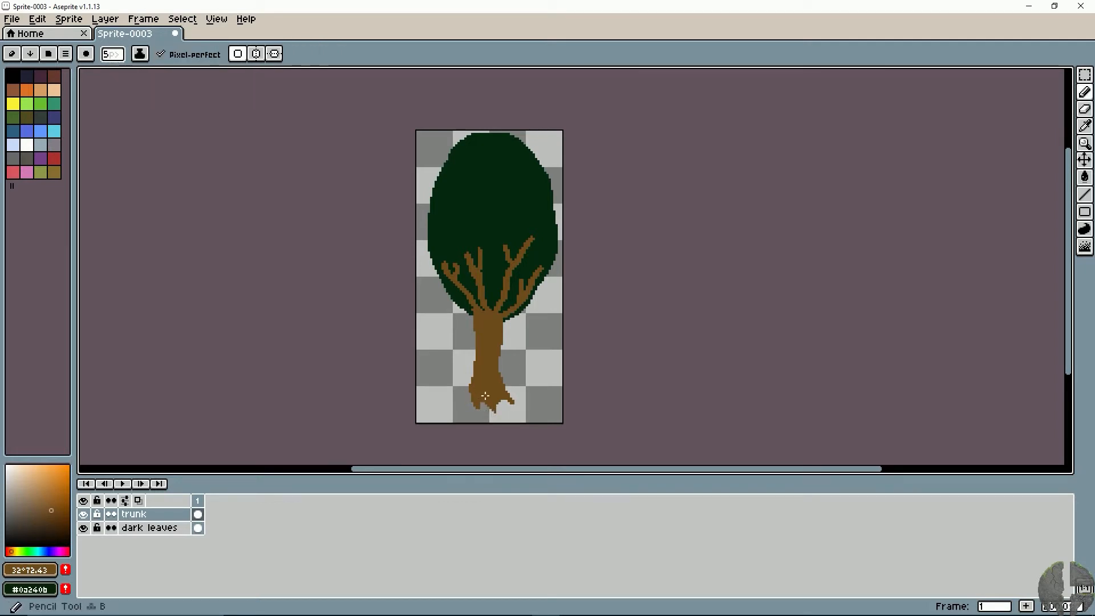
# - Extend the left, middle and right roots at the trunk's base with a 4 px and a 3 px pencil
pyautogui.press('-')
pyautogui.click(475, 391)
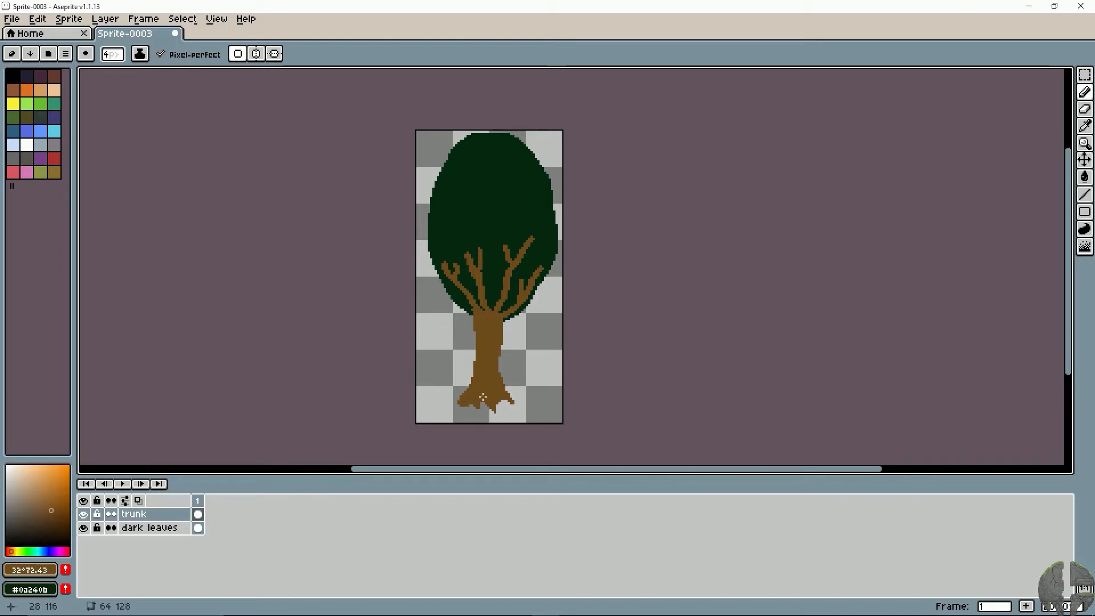
pyautogui.press('-')
pyautogui.click(484, 400)
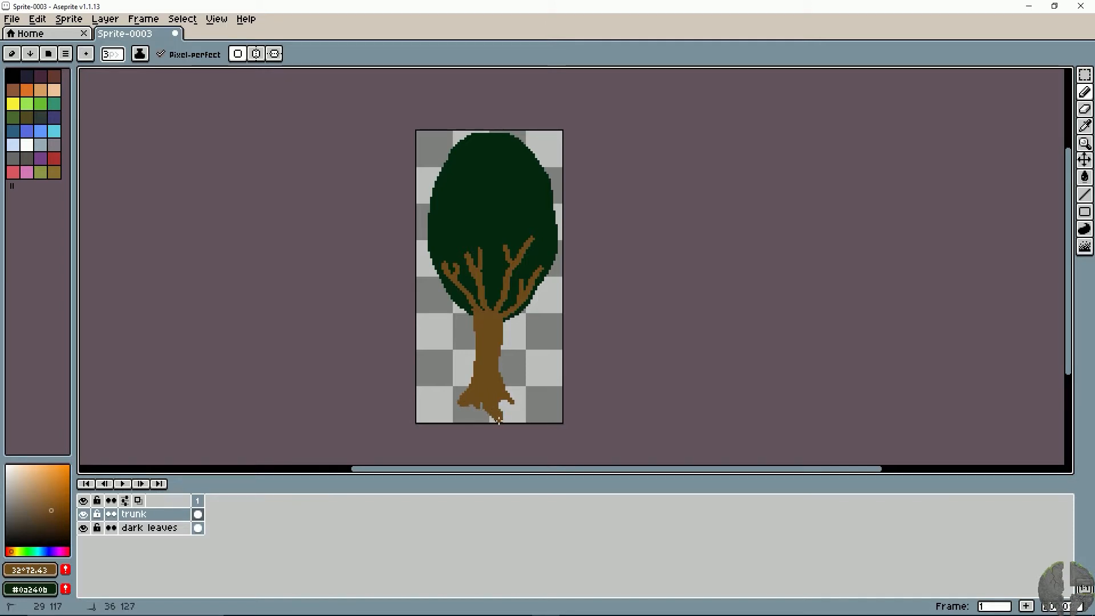
pyautogui.moveTo(510, 401)
pyautogui.mouseDown()
pyautogui.moveTo(461, 406)
pyautogui.moveTo(482, 400)
pyautogui.moveTo(498, 423)
pyautogui.mouseUp()
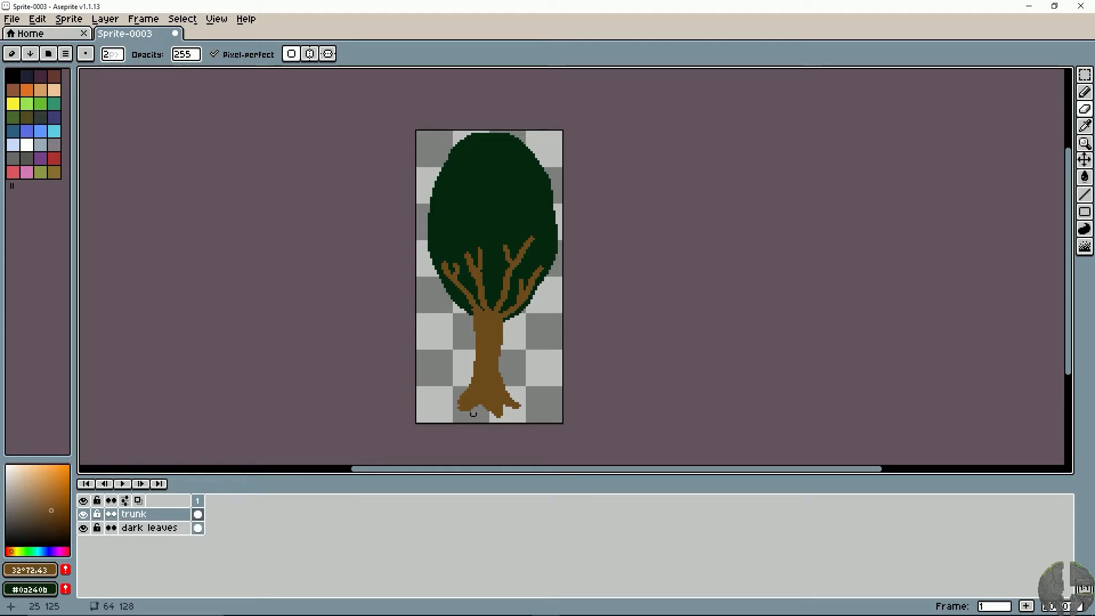
# - Add a new layer above the trunk layer and name it "leaves"
pyautogui.scroll(2, 488, 407)
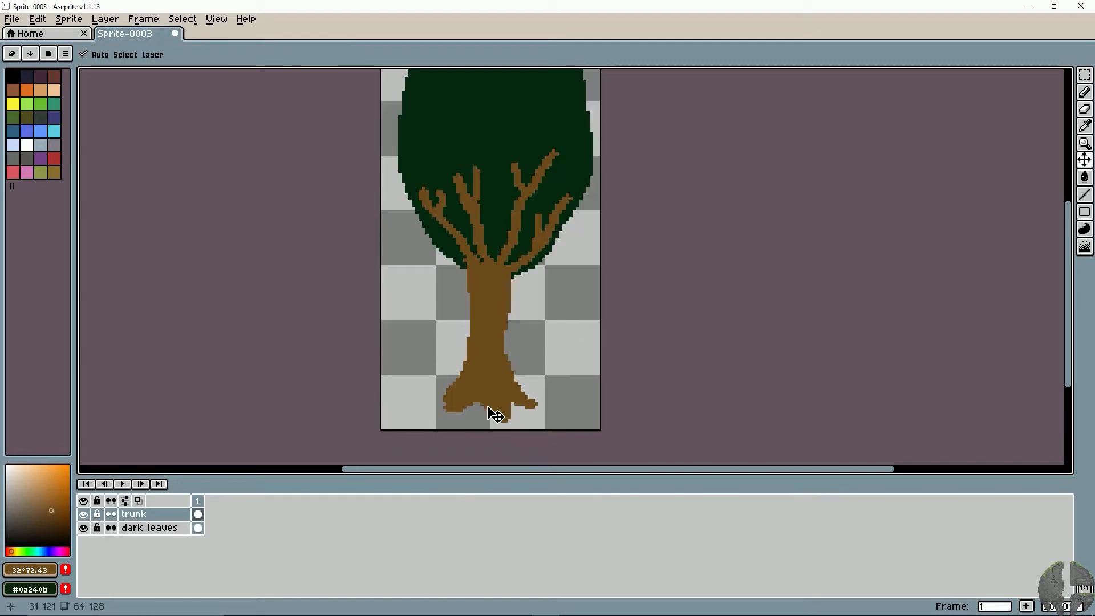
pyautogui.moveTo(450, 192)
pyautogui.mouseDown()
pyautogui.moveTo(445, 288)
pyautogui.moveTo(454, 277)
pyautogui.mouseUp()
pyautogui.rightClick(147, 516)
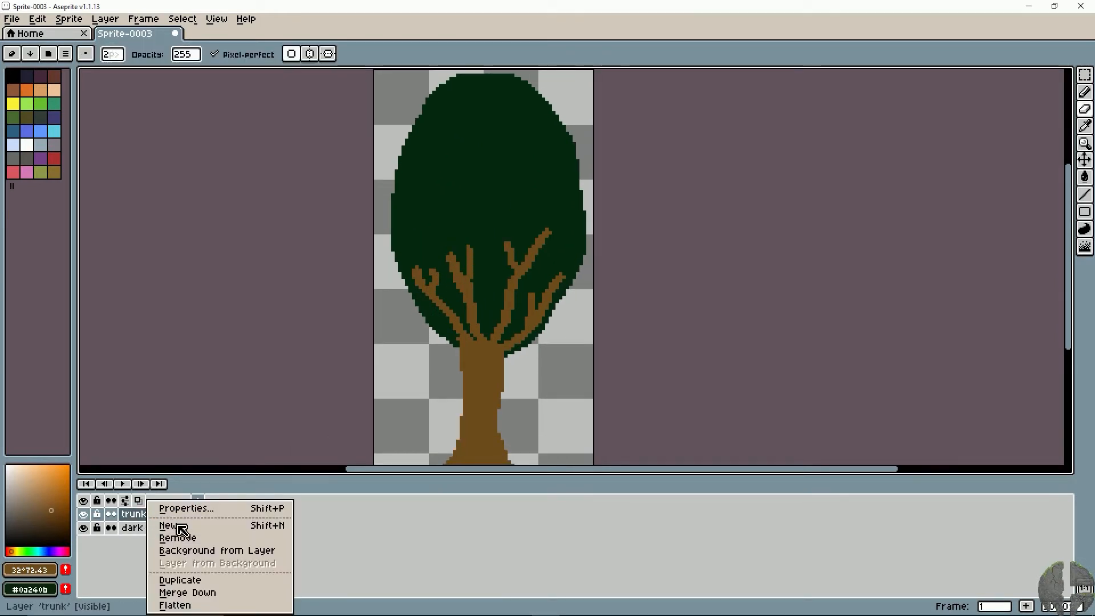
pyautogui.click(167, 522)
pyautogui.doubleClick(180, 515)
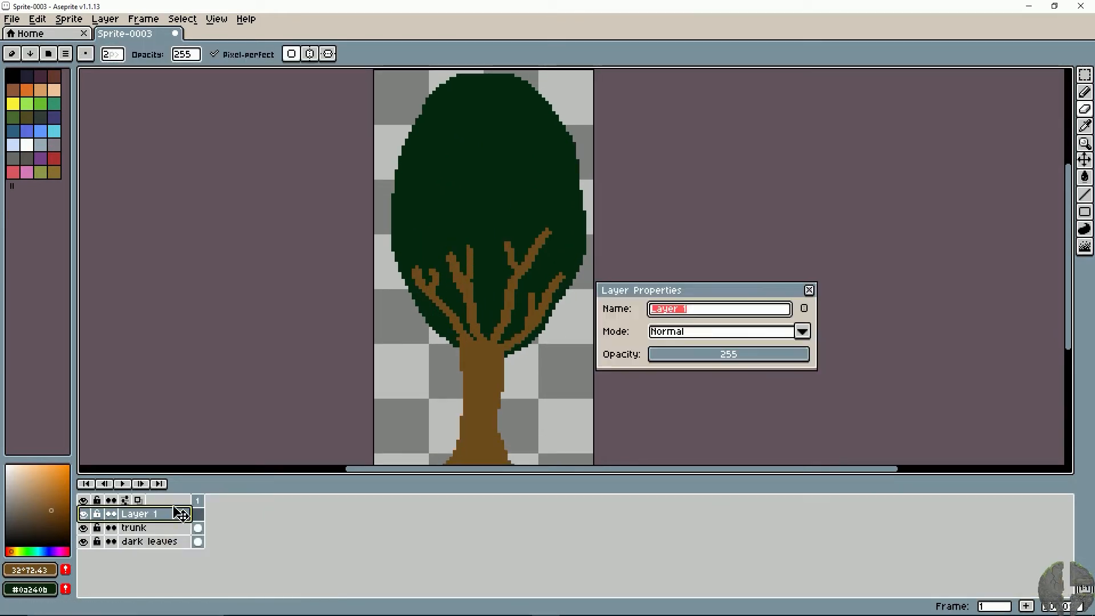
pyautogui.write('leaves')
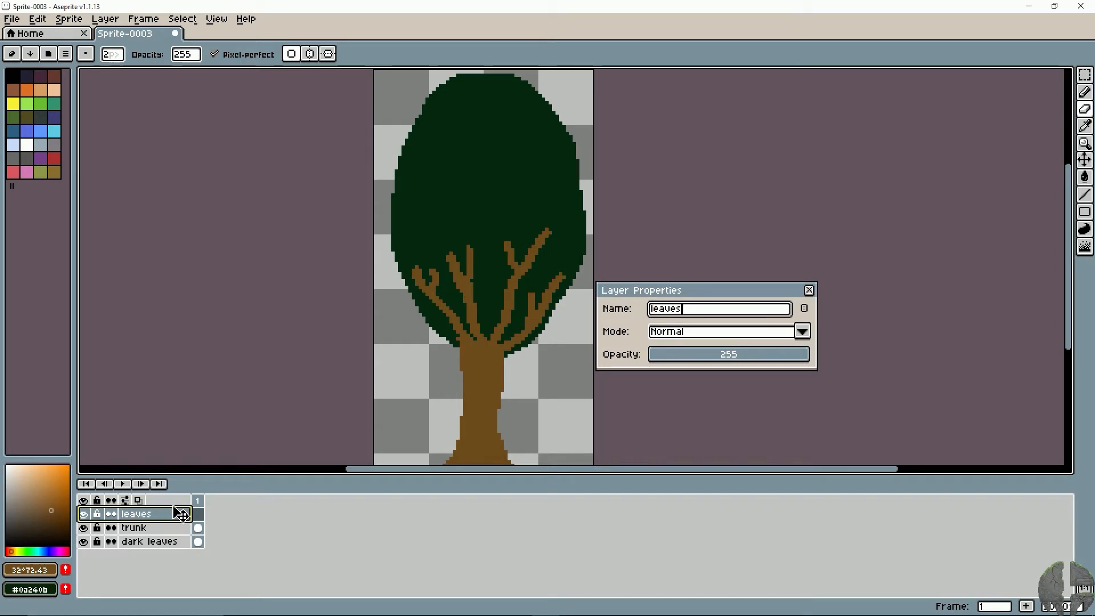
pyautogui.press('Return')
# - Return to the Pencil tool and mix a medium green foreground colour with hue 137, saturation 76 and value 67
pyautogui.press('+')
pyautogui.press('-')
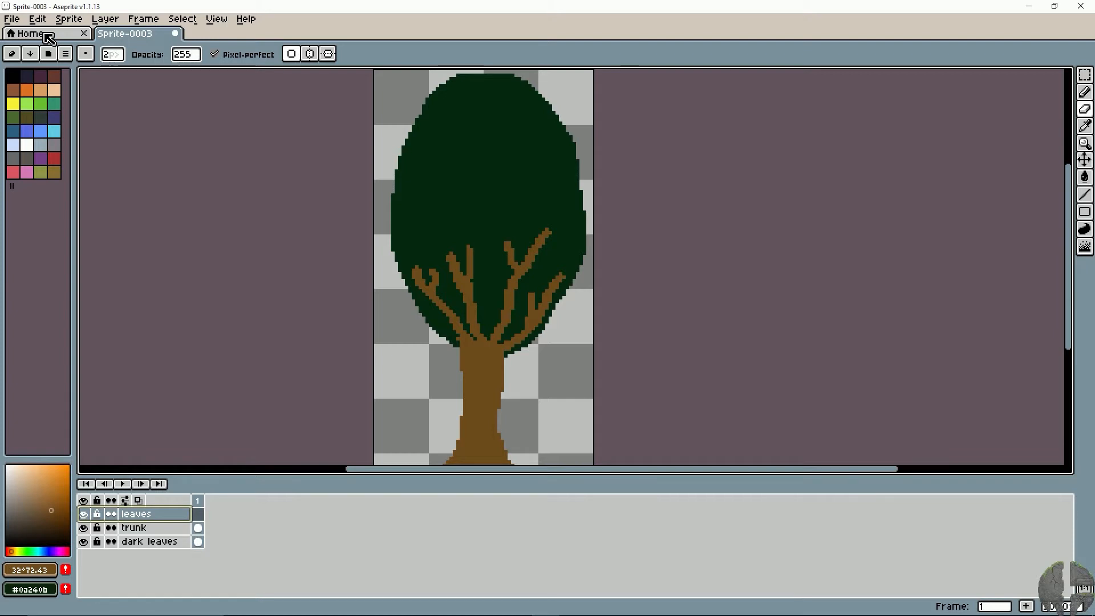
pyautogui.press('e')
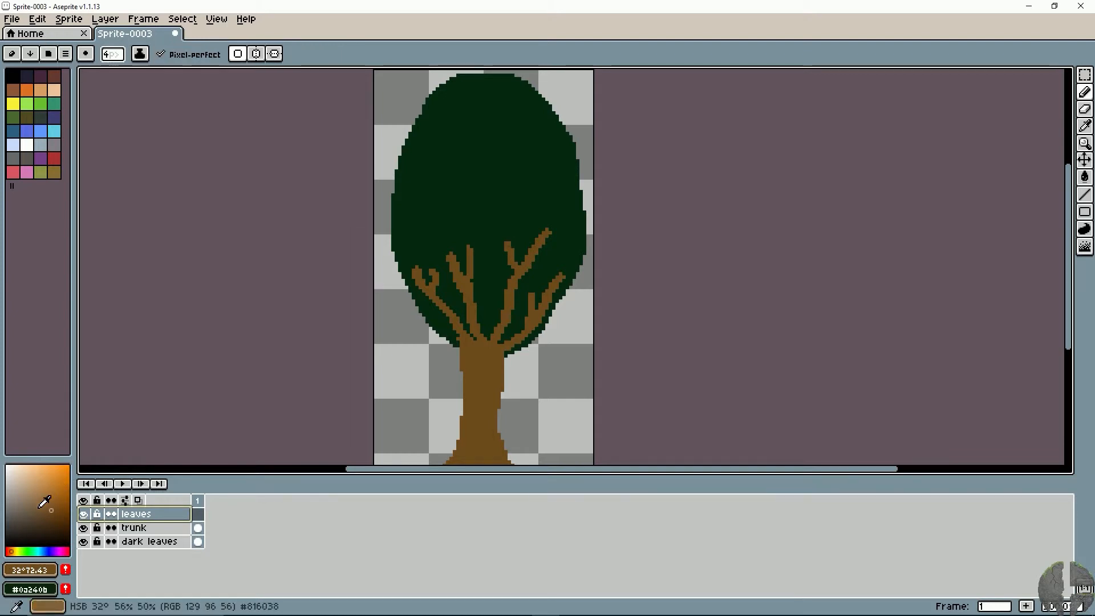
pyautogui.click(28, 550)
pyautogui.moveTo(47, 512)
pyautogui.mouseDown()
pyautogui.moveTo(29, 539)
pyautogui.moveTo(58, 499)
pyautogui.moveTo(48, 491)
pyautogui.mouseUp()
pyautogui.press('i')
pyautogui.keyDown('alt'); pyautogui.click(503, 209); pyautogui.keyUp('alt')
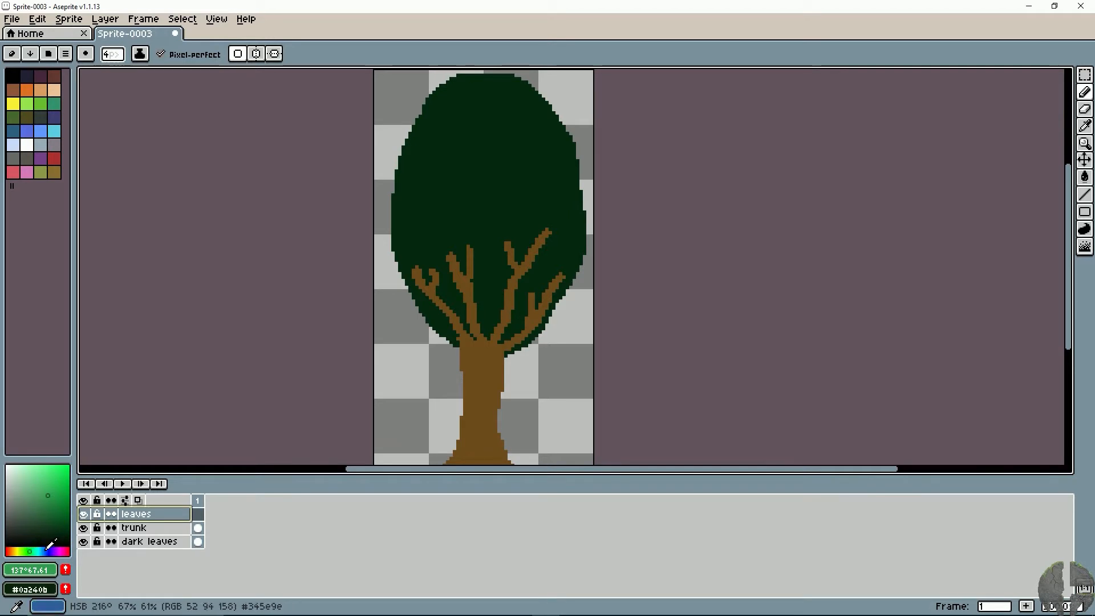
pyautogui.moveTo(49, 496); pyautogui.dragTo(51, 491)
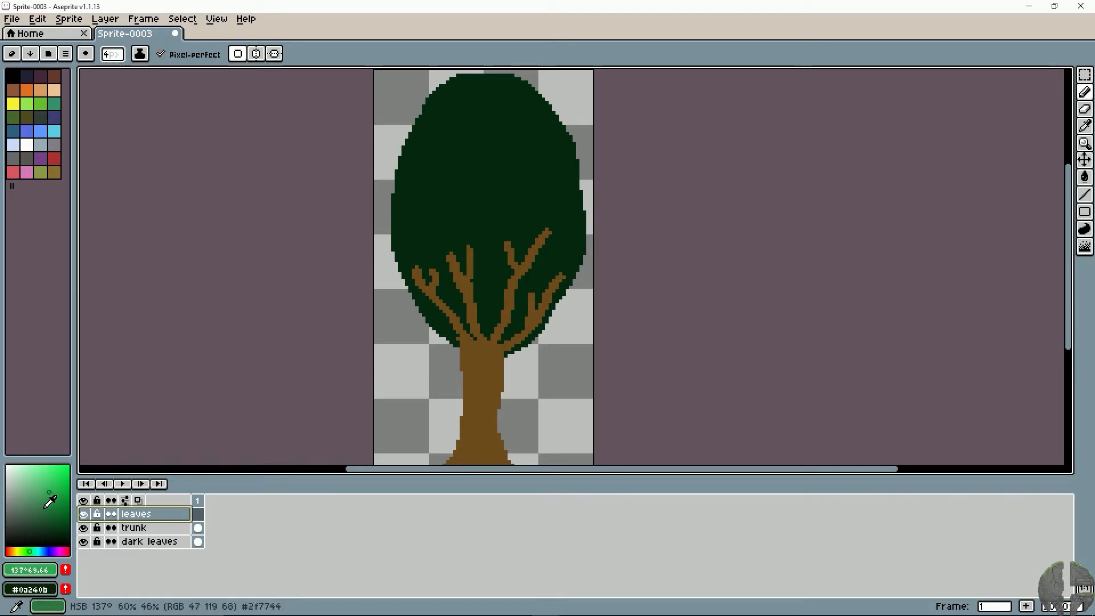
pyautogui.click(55, 482)
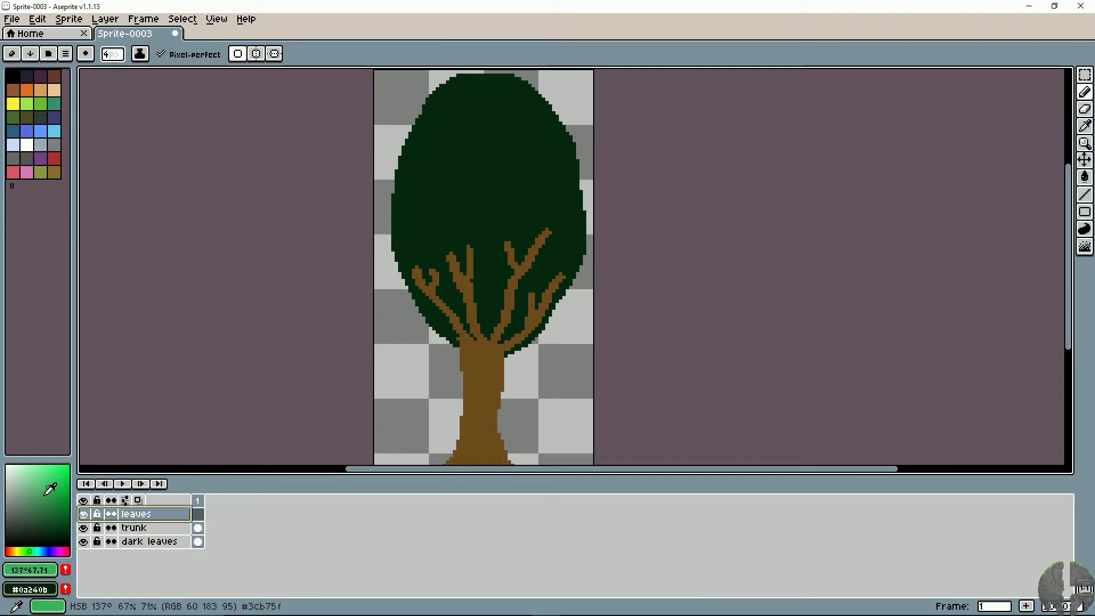
pyautogui.click(50, 489)
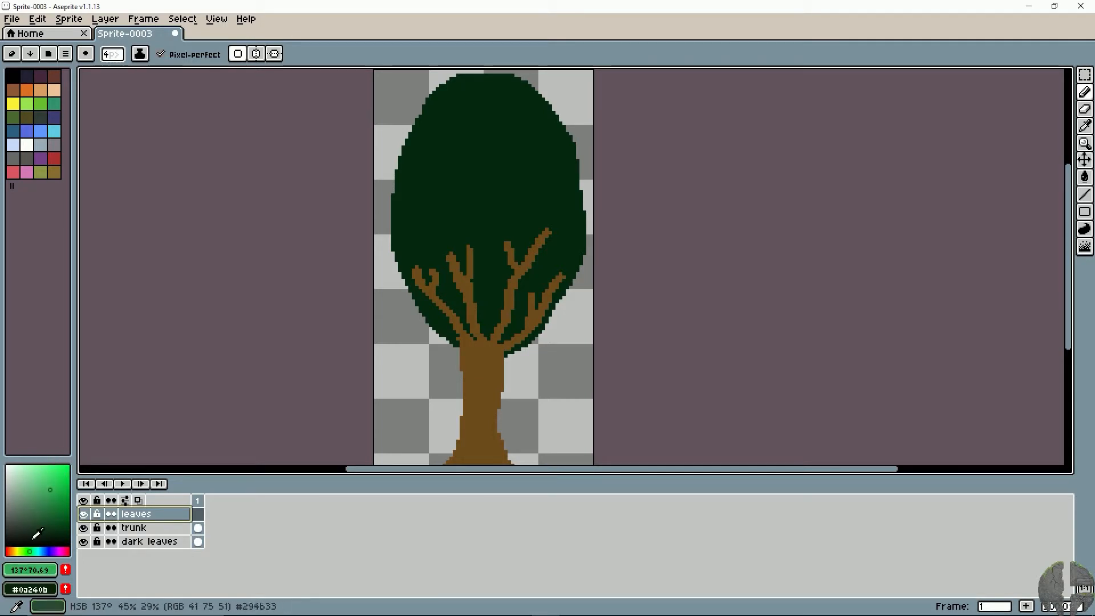
pyautogui.click(55, 492)
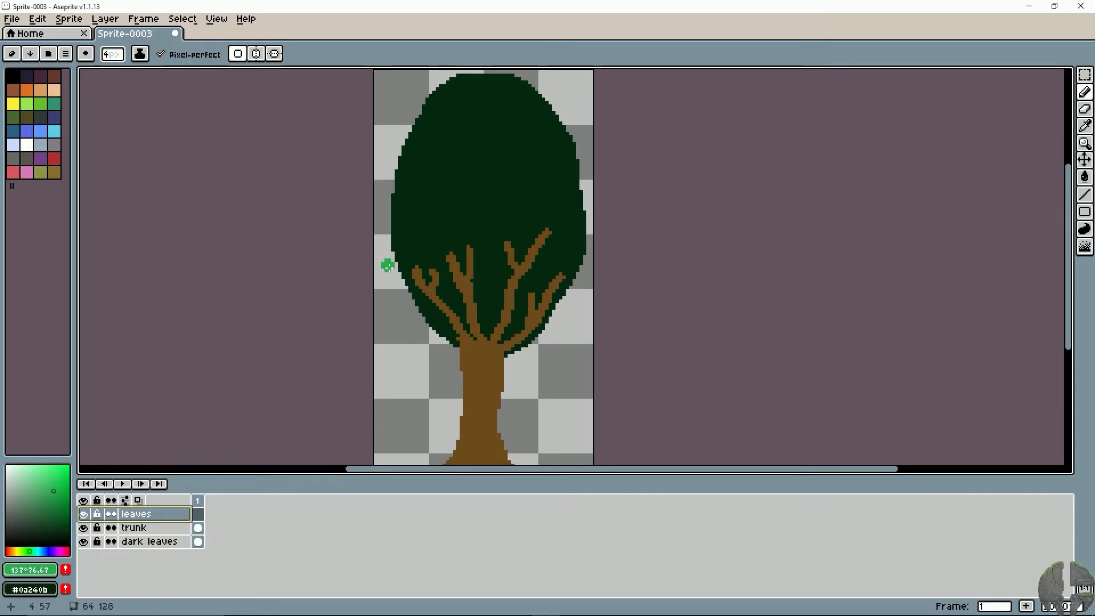
# - Try a leaf stroke with the 4 px pencil, undo it, and reduce the brush to 2 px
pyautogui.press('v')
pyautogui.scroll(1, 393, 275)
pyautogui.press('space')
pyautogui.moveTo(480, 264)
pyautogui.mouseDown()
pyautogui.moveTo(404, 193)
pyautogui.moveTo(382, 220)
pyautogui.mouseUp()
pyautogui.press('space')
pyautogui.moveTo(367, 288)
pyautogui.mouseDown()
pyautogui.moveTo(374, 361)
pyautogui.moveTo(369, 308)
pyautogui.moveTo(383, 339)
pyautogui.moveTo(398, 327)
pyautogui.mouseUp()
pyautogui.press('-')
pyautogui.hotkey('ctrl', 'z')
pyautogui.press('-')
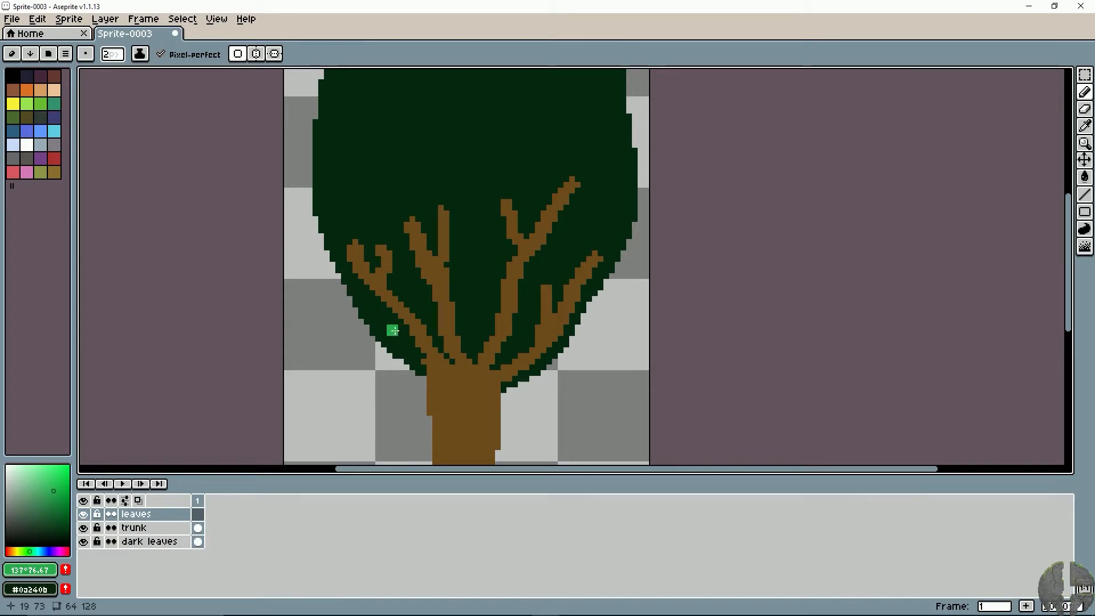
# - Paint small filled green leaves around the lowest left branch with the 2 px pencil, undoing unwanted strokes
pyautogui.moveTo(391, 331)
pyautogui.mouseDown()
pyautogui.moveTo(387, 354)
pyautogui.moveTo(401, 328)
pyautogui.moveTo(393, 343)
pyautogui.moveTo(339, 349)
pyautogui.mouseUp()
pyautogui.press('space')
pyautogui.moveTo(359, 314)
pyautogui.mouseDown()
pyautogui.moveTo(354, 345)
pyautogui.moveTo(400, 317)
pyautogui.moveTo(383, 300)
pyautogui.moveTo(397, 328)
pyautogui.moveTo(390, 301)
pyautogui.moveTo(415, 355)
pyautogui.moveTo(408, 345)
pyautogui.moveTo(404, 369)
pyautogui.mouseUp()
pyautogui.hotkey('ctrl', 'z')
pyautogui.hotkey('ctrl', 'z')
pyautogui.click(436, 340)
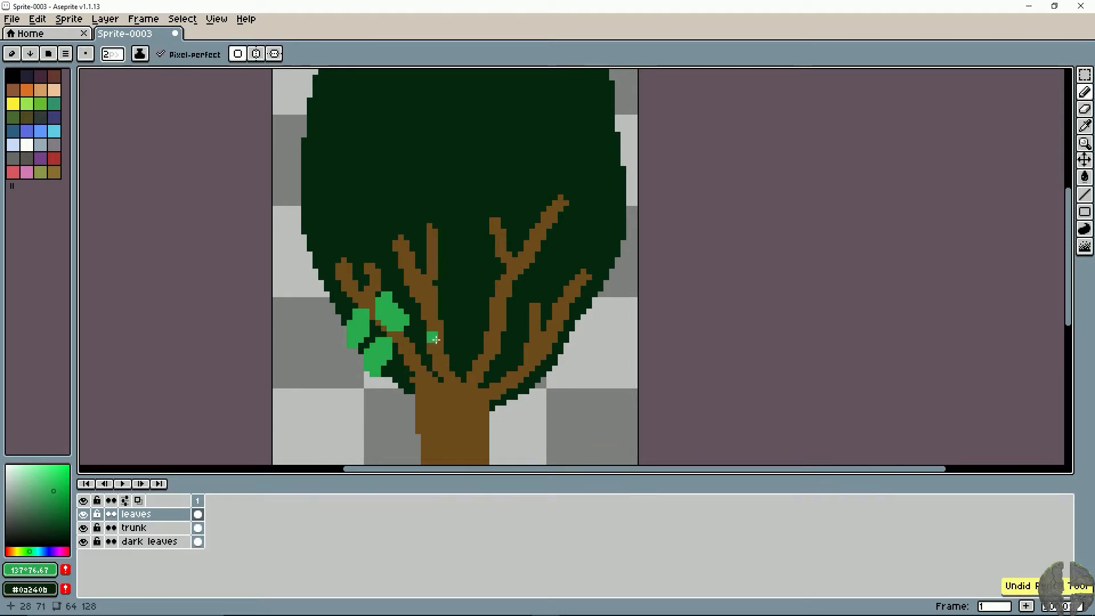
pyautogui.moveTo(439, 308); pyautogui.dragTo(411, 352)
# - Undo the inner leaf and paint more leaves along the canopy's lower-left edge down to the trunk's top
pyautogui.scroll(-2, 410, 352)
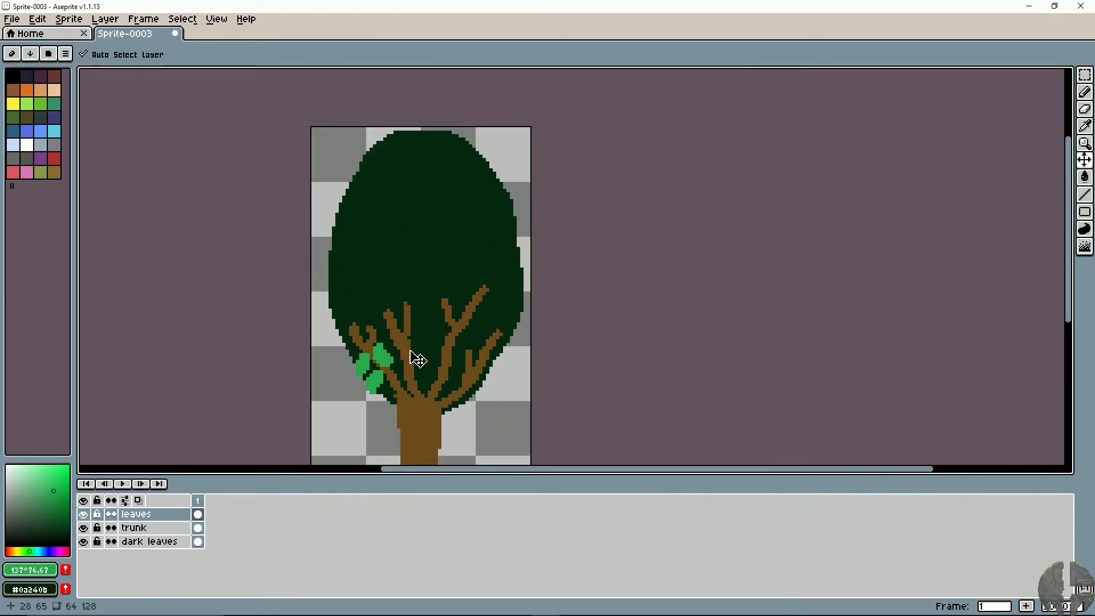
pyautogui.scroll(1, 411, 352)
pyautogui.moveTo(406, 208); pyautogui.dragTo(408, 245)
pyautogui.moveTo(386, 310); pyautogui.dragTo(368, 229)
pyautogui.hotkey('ctrl', 'z')
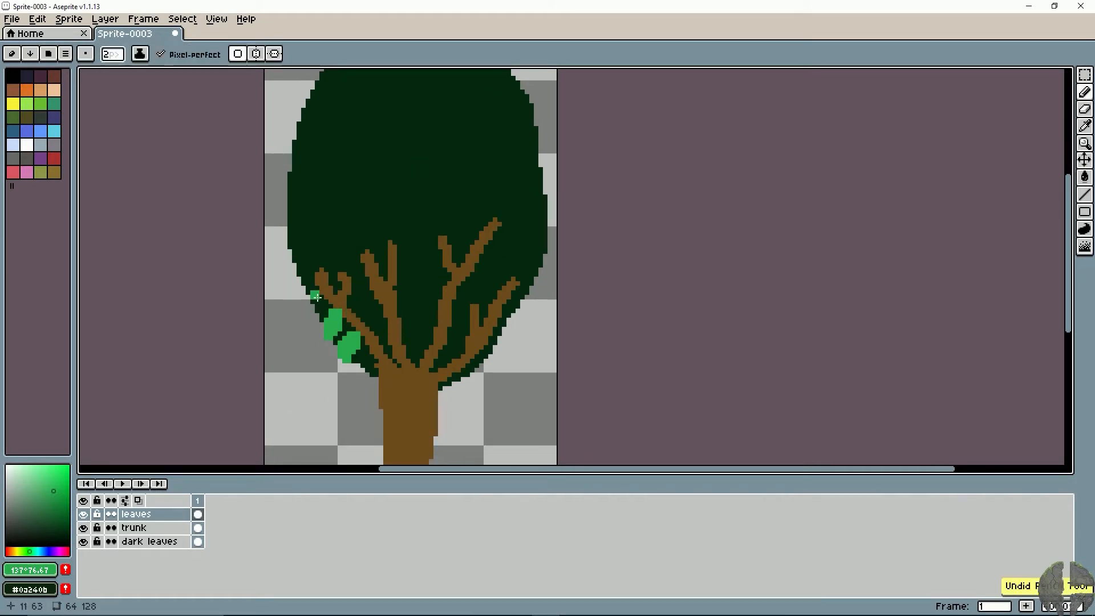
pyautogui.moveTo(317, 293); pyautogui.dragTo(306, 310)
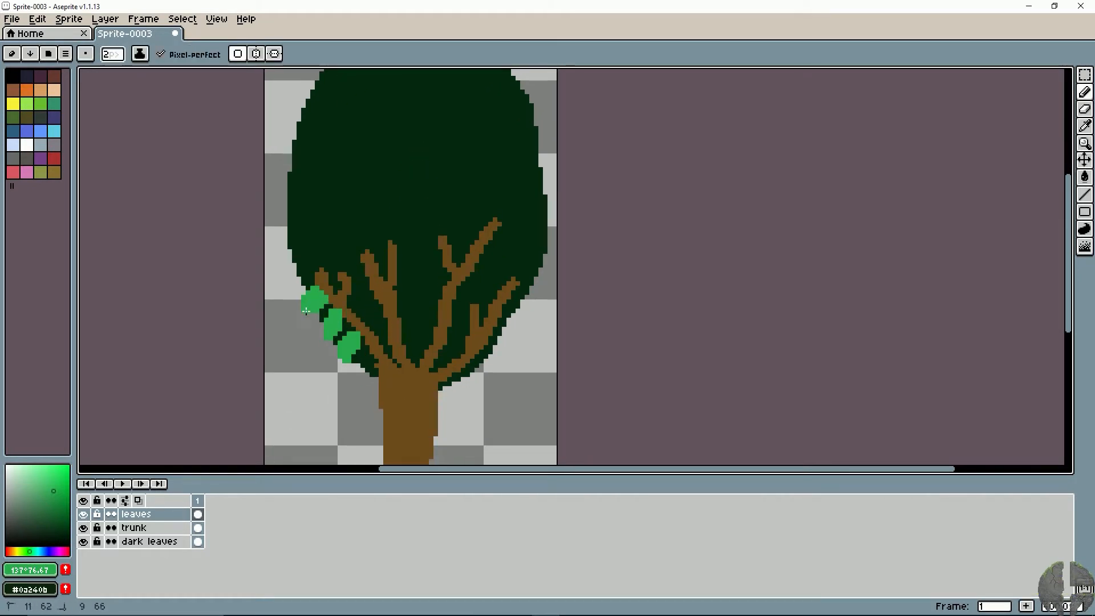
pyautogui.moveTo(381, 346)
pyautogui.mouseDown()
pyautogui.moveTo(379, 379)
pyautogui.moveTo(396, 344)
pyautogui.moveTo(415, 370)
pyautogui.moveTo(405, 349)
pyautogui.mouseUp()
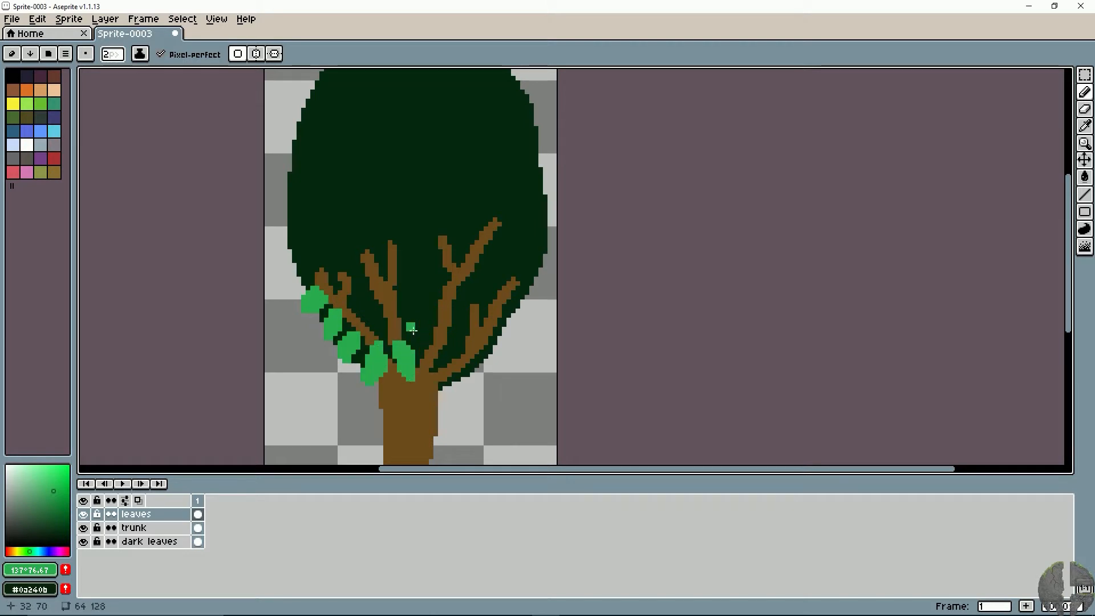
# - Paint two leaves over the left branches and a short vertical green mark above the centre
pyautogui.moveTo(387, 299); pyautogui.dragTo(390, 319)
pyautogui.moveTo(362, 295); pyautogui.dragTo(357, 310)
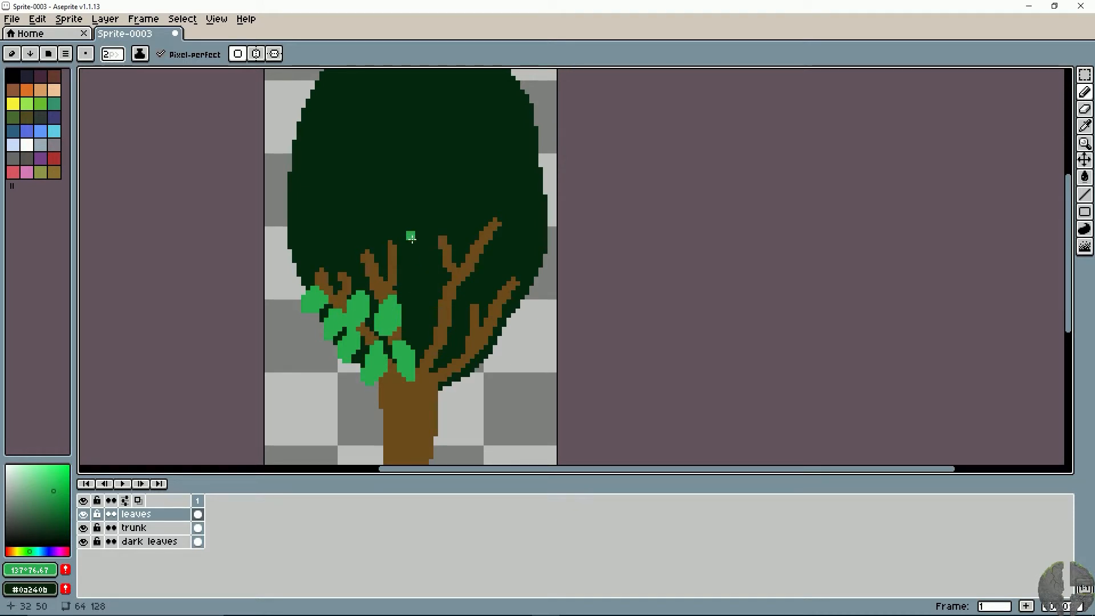
pyautogui.moveTo(412, 239); pyautogui.dragTo(412, 251)
pyautogui.press('space')
pyautogui.moveTo(427, 319); pyautogui.dragTo(384, 284)
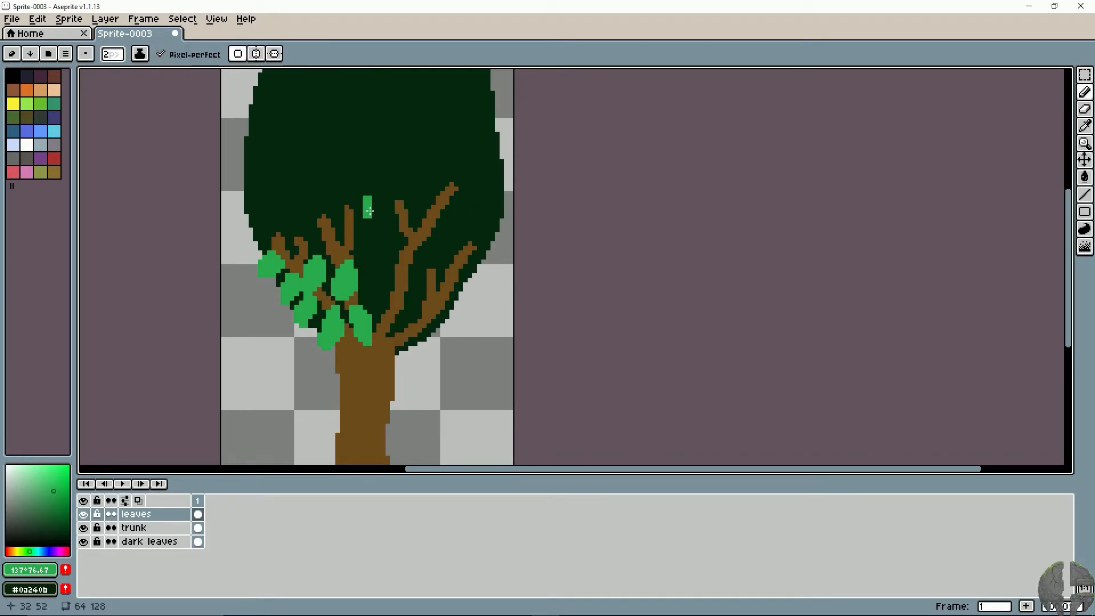
pyautogui.moveTo(370, 218)
pyautogui.mouseDown()
pyautogui.moveTo(460, 311)
pyautogui.moveTo(420, 259)
pyautogui.moveTo(458, 300)
pyautogui.moveTo(265, 284)
pyautogui.mouseUp()
pyautogui.hotkey('ctrl', 'z')
pyautogui.hotkey('ctrl', 'z')
pyautogui.hotkey('ctrl', 'z')
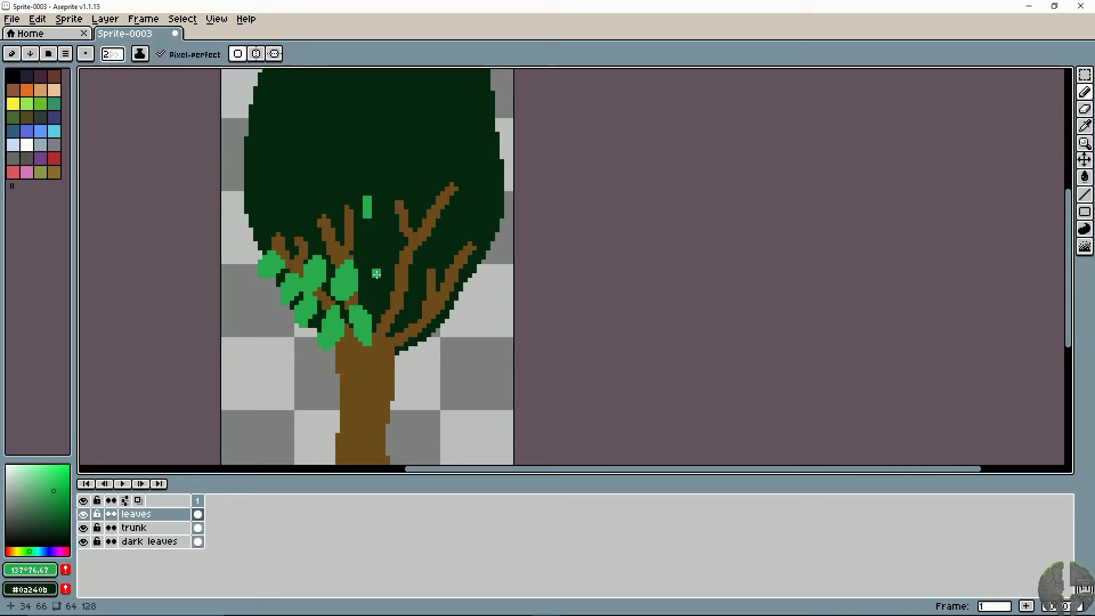
# - Paint leaves over the lower-right branches and up through the centre between the main branches
pyautogui.moveTo(370, 293)
pyautogui.mouseDown()
pyautogui.moveTo(383, 305)
pyautogui.moveTo(382, 288)
pyautogui.moveTo(410, 310)
pyautogui.moveTo(387, 349)
pyautogui.moveTo(397, 328)
pyautogui.mouseUp()
pyautogui.moveTo(425, 279)
pyautogui.mouseDown()
pyautogui.moveTo(445, 293)
pyautogui.moveTo(433, 294)
pyautogui.mouseUp()
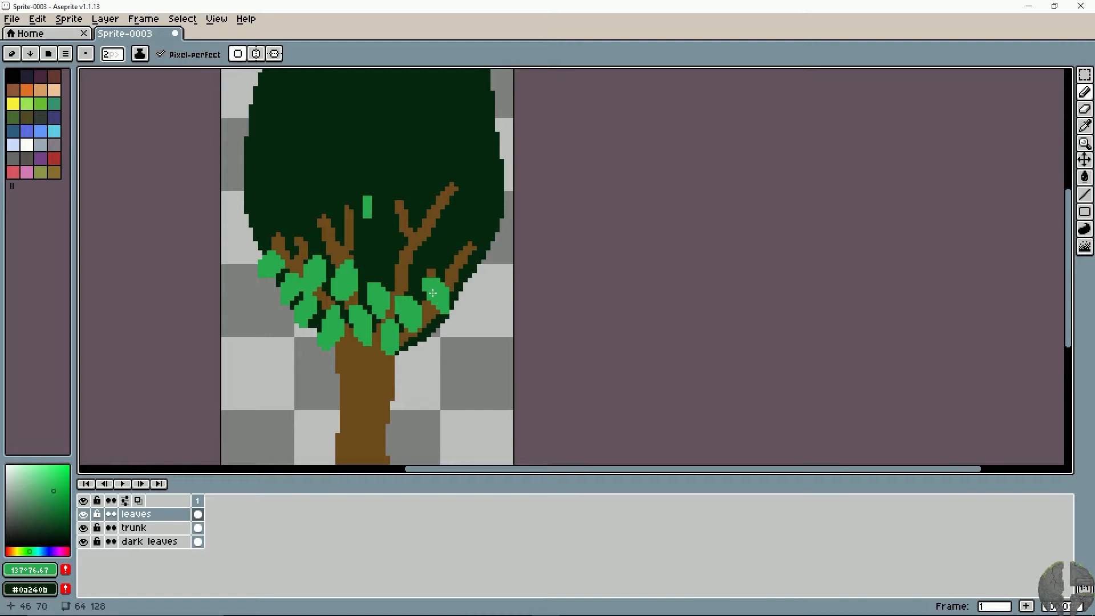
pyautogui.moveTo(428, 331); pyautogui.dragTo(433, 340)
pyautogui.moveTo(397, 256)
pyautogui.mouseDown()
pyautogui.moveTo(399, 281)
pyautogui.moveTo(404, 251)
pyautogui.moveTo(406, 277)
pyautogui.mouseUp()
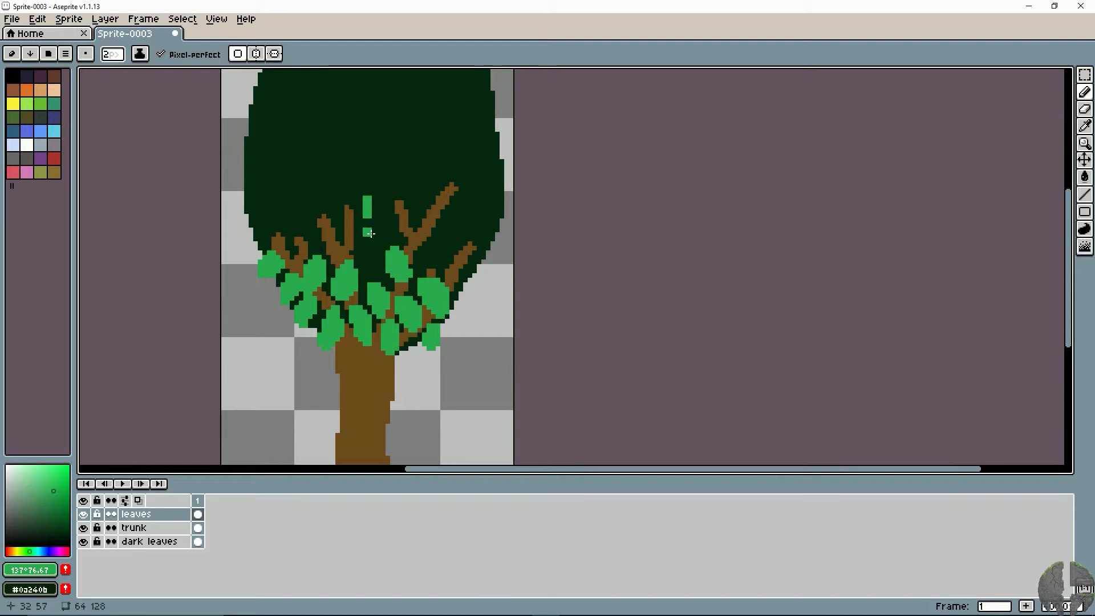
pyautogui.moveTo(370, 231)
pyautogui.mouseDown()
pyautogui.moveTo(370, 267)
pyautogui.moveTo(336, 255)
pyautogui.moveTo(349, 239)
pyautogui.moveTo(335, 252)
pyautogui.moveTo(349, 291)
pyautogui.mouseUp()
# - Cover the right-hand branches with leaves out to the canopy's right edge
pyautogui.press('space')
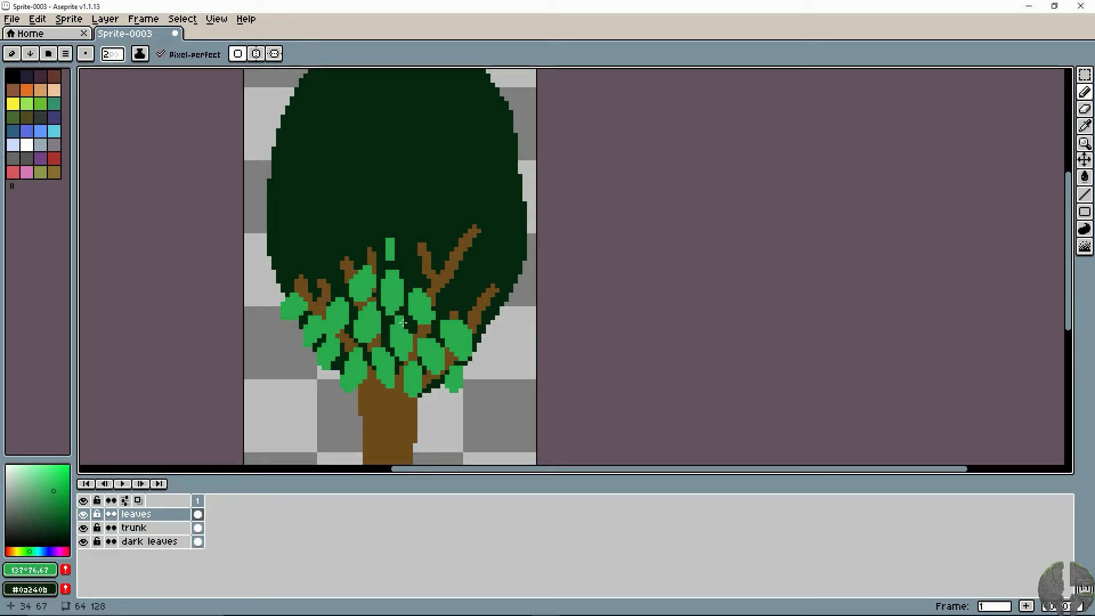
pyautogui.scroll(3, 389, 271)
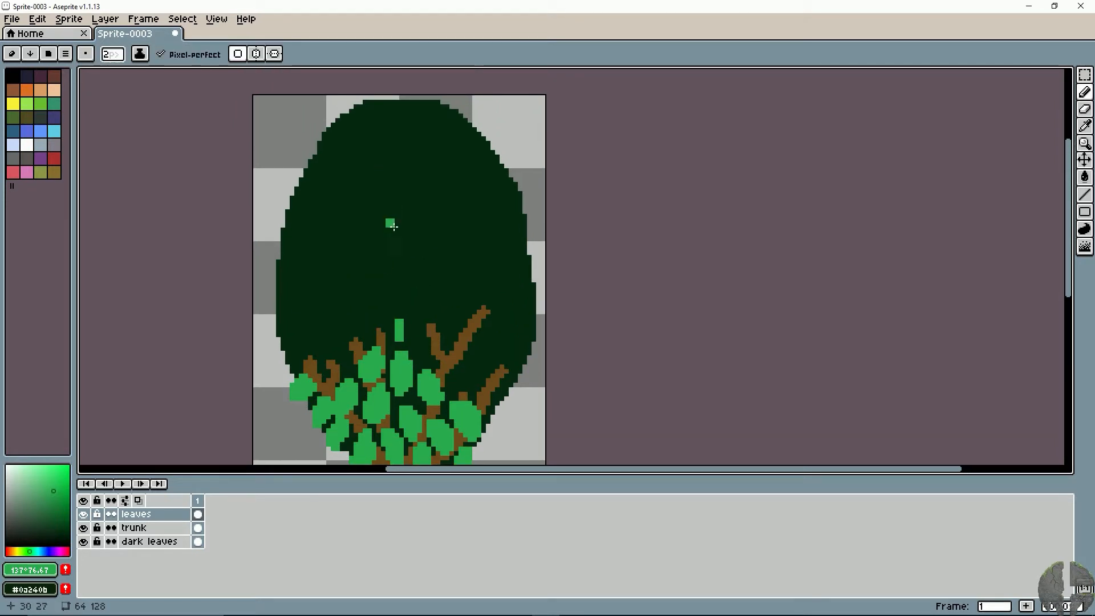
pyautogui.scroll(-2, 393, 226)
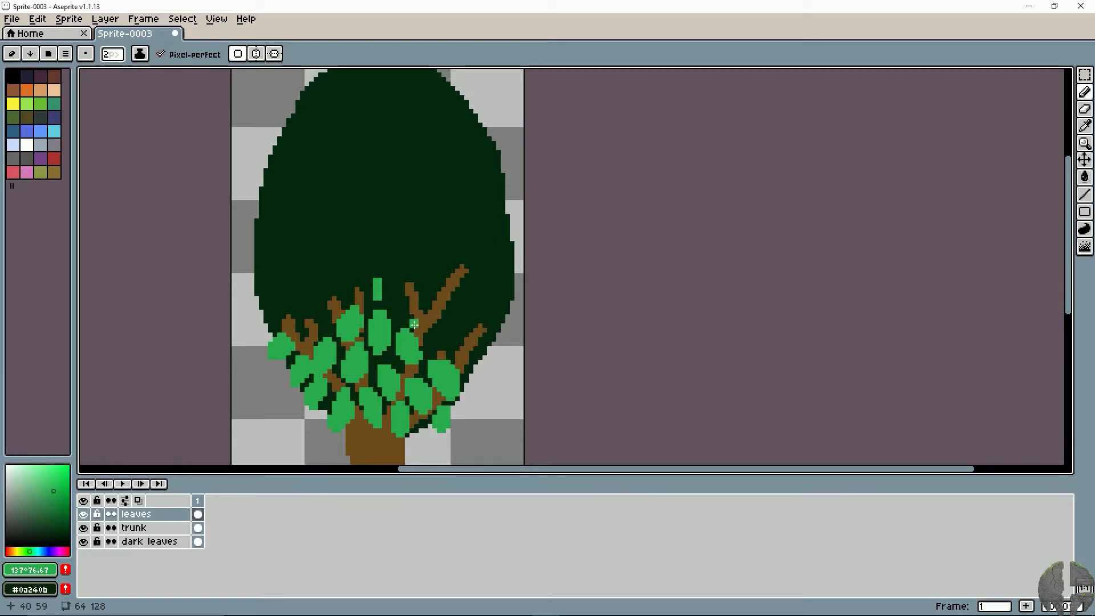
pyautogui.moveTo(429, 336)
pyautogui.mouseDown()
pyautogui.moveTo(456, 322)
pyautogui.moveTo(502, 344)
pyautogui.moveTo(497, 355)
pyautogui.moveTo(517, 329)
pyautogui.moveTo(512, 311)
pyautogui.moveTo(517, 327)
pyautogui.mouseUp()
pyautogui.moveTo(473, 296)
pyautogui.mouseDown()
pyautogui.moveTo(486, 302)
pyautogui.moveTo(445, 294)
pyautogui.mouseUp()
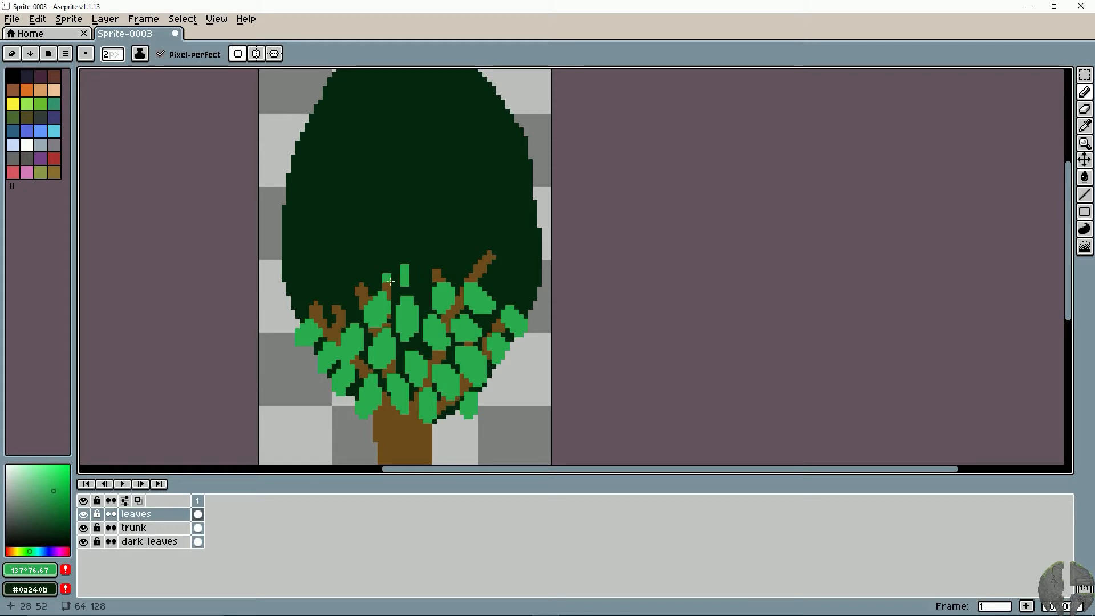
# - Paint leaves over the left branch tips out to the canopy's left edge, and fill the centre of that row
pyautogui.moveTo(384, 271)
pyautogui.mouseDown()
pyautogui.moveTo(360, 286)
pyautogui.moveTo(379, 287)
pyautogui.moveTo(345, 297)
pyautogui.moveTo(345, 316)
pyautogui.moveTo(352, 305)
pyautogui.moveTo(322, 294)
pyautogui.moveTo(332, 291)
pyautogui.moveTo(310, 308)
pyautogui.moveTo(346, 270)
pyautogui.moveTo(322, 276)
pyautogui.moveTo(341, 273)
pyautogui.moveTo(324, 271)
pyautogui.moveTo(343, 241)
pyautogui.moveTo(297, 287)
pyautogui.mouseUp()
pyautogui.moveTo(365, 251); pyautogui.dragTo(315, 280)
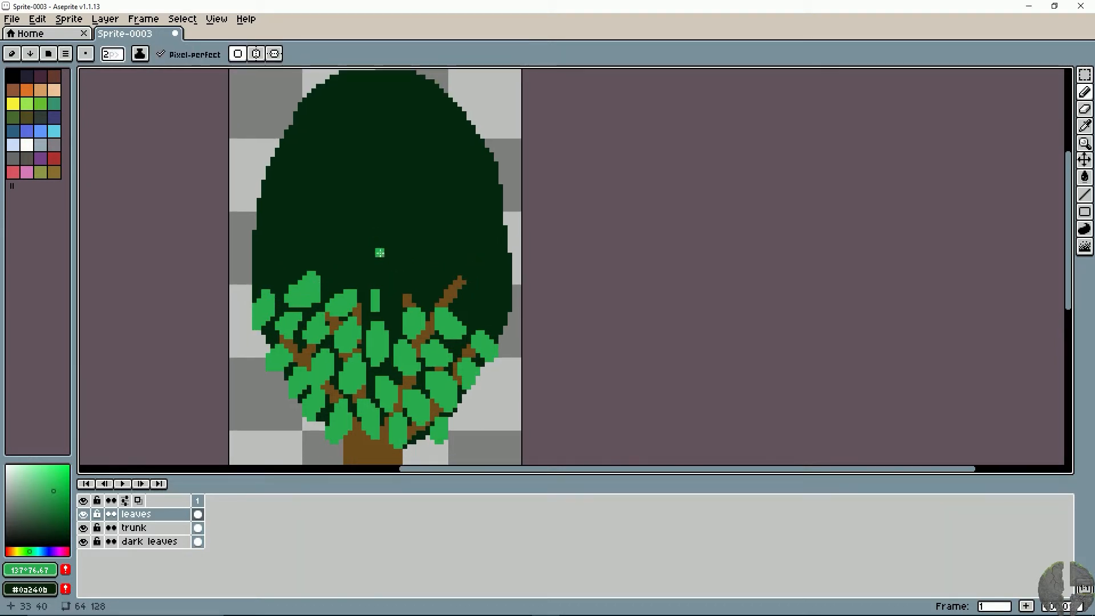
pyautogui.click(369, 296)
pyautogui.moveTo(401, 285)
pyautogui.mouseDown()
pyautogui.moveTo(416, 283)
pyautogui.moveTo(376, 304)
pyautogui.mouseUp()
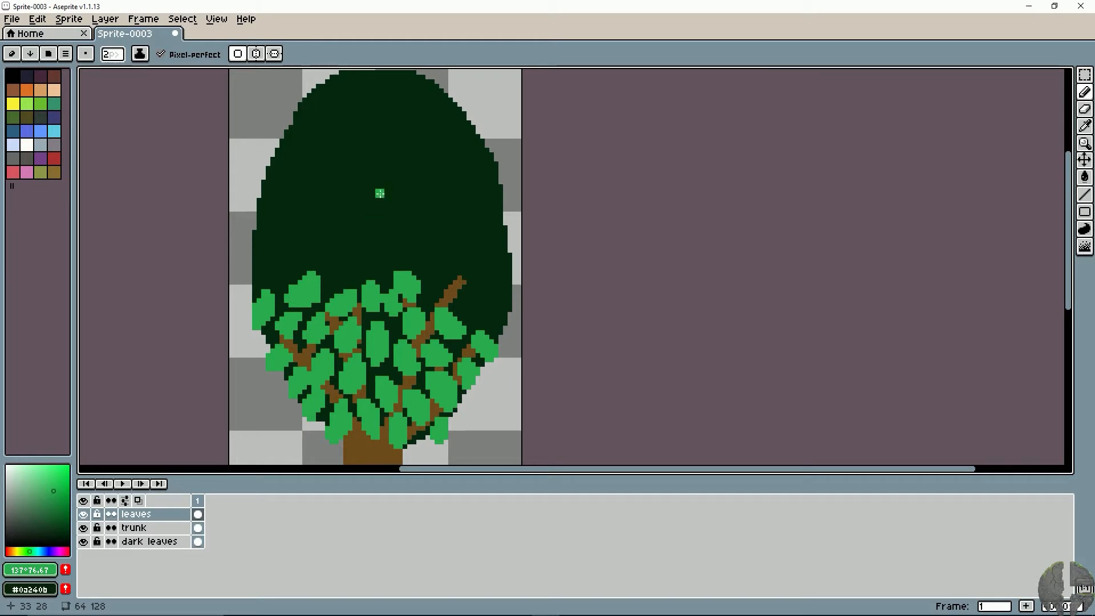
# - Place a 2 px green dot in the middle of the dark canopy and undo the straight lines tried from it
pyautogui.click(378, 187)
pyautogui.keyDown('shift'); pyautogui.click(469, 272); pyautogui.keyUp('shift')
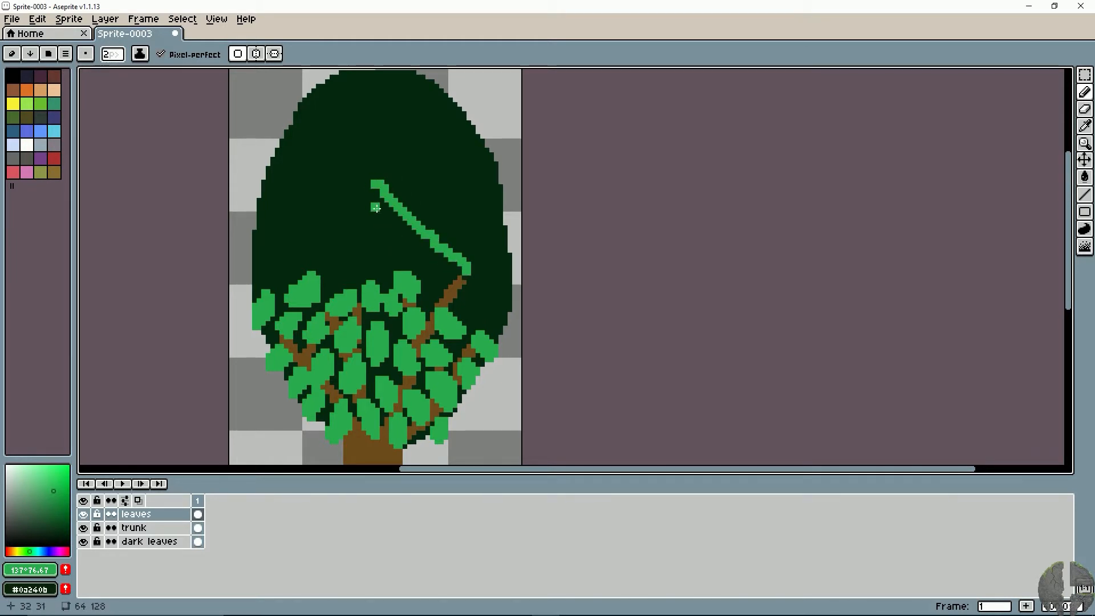
pyautogui.hotkey('ctrl', 'z')
pyautogui.keyDown('shift'); pyautogui.click(282, 257); pyautogui.keyUp('shift')
pyautogui.hotkey('ctrl', 'z')
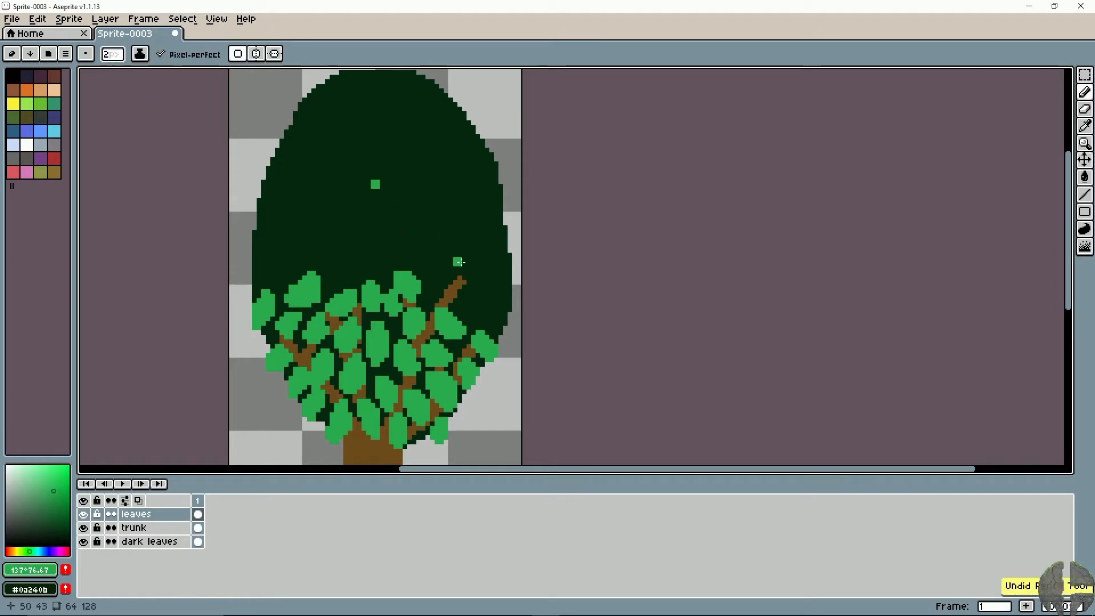
# - Paint leaves around the upper-right branch tip and canopy edge, and a further row above them from the right edge past the centre
pyautogui.moveTo(432, 293)
pyautogui.mouseDown()
pyautogui.moveTo(465, 290)
pyautogui.moveTo(466, 306)
pyautogui.moveTo(468, 297)
pyautogui.moveTo(506, 323)
pyautogui.moveTo(473, 312)
pyautogui.moveTo(492, 319)
pyautogui.moveTo(500, 290)
pyautogui.mouseUp()
pyautogui.hotkey('ctrl', 'z')
pyautogui.hotkey('ctrl', 'z')
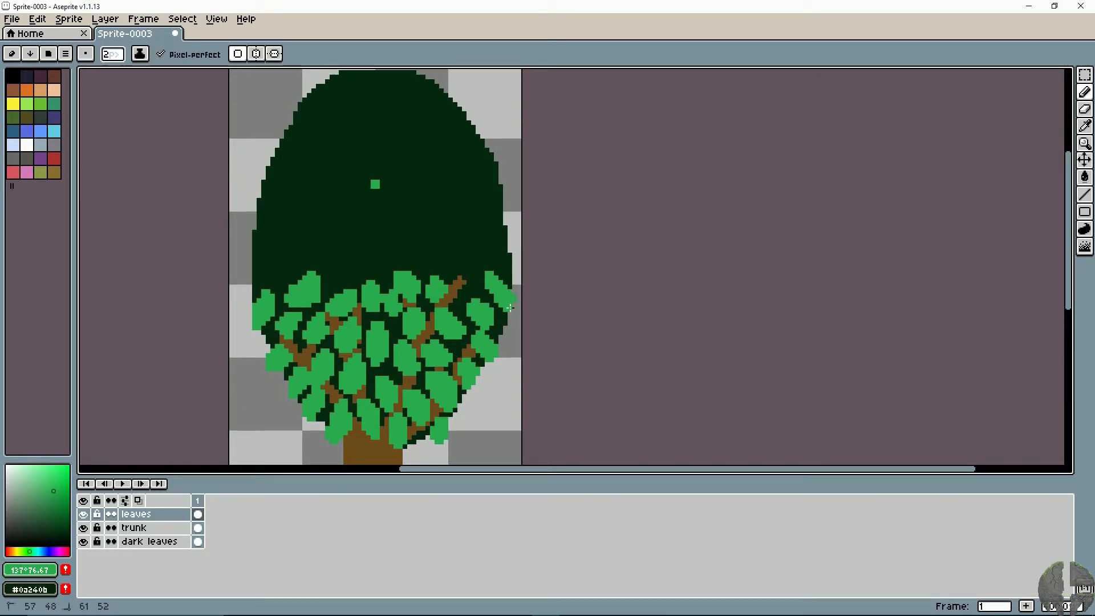
pyautogui.moveTo(499, 262)
pyautogui.mouseDown()
pyautogui.moveTo(479, 215)
pyautogui.moveTo(492, 213)
pyautogui.moveTo(506, 226)
pyautogui.moveTo(463, 249)
pyautogui.moveTo(477, 257)
pyautogui.moveTo(465, 263)
pyautogui.moveTo(430, 247)
pyautogui.moveTo(438, 240)
pyautogui.moveTo(438, 258)
pyautogui.moveTo(387, 240)
pyautogui.moveTo(386, 259)
pyautogui.moveTo(408, 239)
pyautogui.moveTo(414, 247)
pyautogui.moveTo(407, 235)
pyautogui.moveTo(408, 255)
pyautogui.moveTo(386, 257)
pyautogui.moveTo(388, 243)
pyautogui.moveTo(376, 268)
pyautogui.moveTo(390, 248)
pyautogui.moveTo(350, 259)
pyautogui.moveTo(357, 271)
pyautogui.moveTo(342, 273)
pyautogui.moveTo(357, 258)
pyautogui.moveTo(341, 274)
pyautogui.mouseUp()
pyautogui.hotkey('ctrl', 'z')
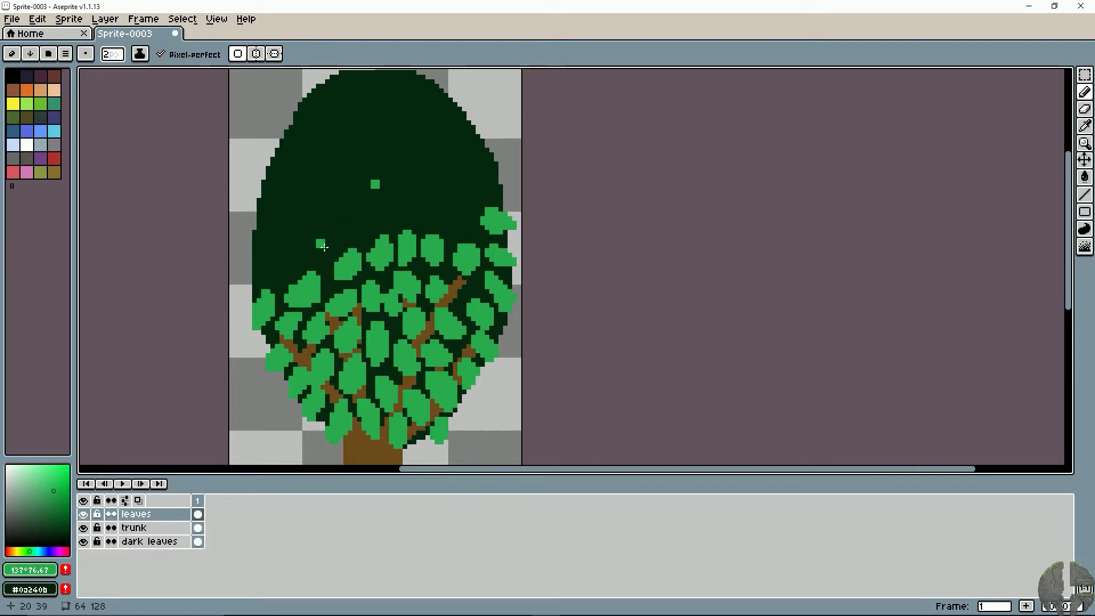
# - Paint leaves up the canopy's left edge and across its middle, leaving only the dome at the top bare
pyautogui.moveTo(328, 240)
pyautogui.mouseDown()
pyautogui.moveTo(294, 274)
pyautogui.moveTo(288, 261)
pyautogui.moveTo(271, 263)
pyautogui.moveTo(251, 274)
pyautogui.moveTo(256, 284)
pyautogui.moveTo(268, 272)
pyautogui.moveTo(269, 232)
pyautogui.moveTo(274, 240)
pyautogui.moveTo(253, 229)
pyautogui.moveTo(268, 237)
pyautogui.moveTo(266, 220)
pyautogui.moveTo(284, 204)
pyautogui.moveTo(264, 202)
pyautogui.moveTo(259, 188)
pyautogui.moveTo(270, 212)
pyautogui.moveTo(291, 221)
pyautogui.moveTo(292, 243)
pyautogui.moveTo(312, 233)
pyautogui.moveTo(263, 251)
pyautogui.mouseUp()
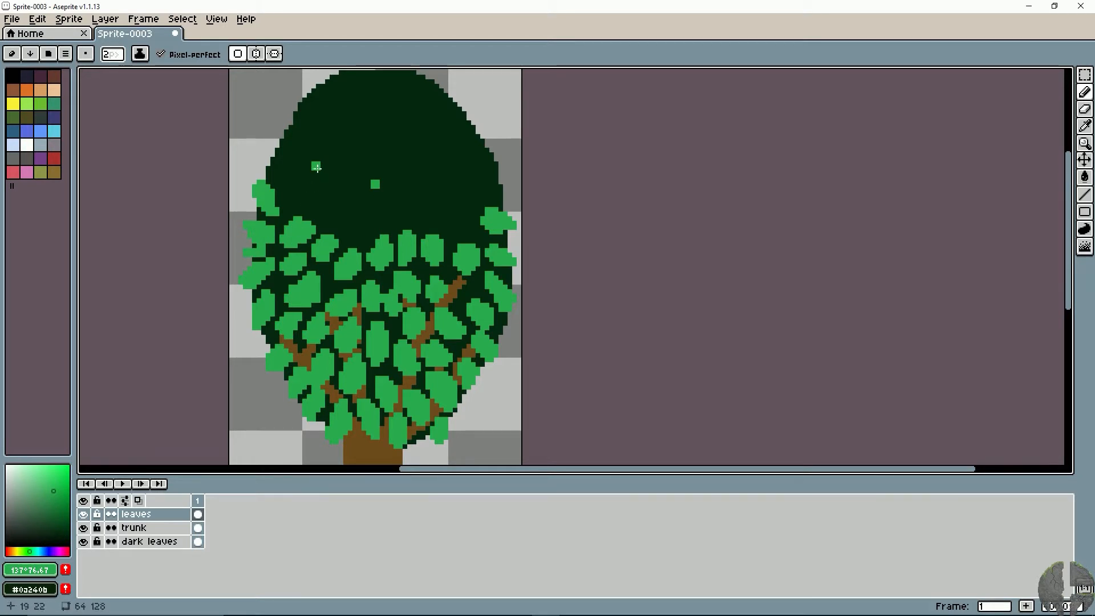
pyautogui.moveTo(291, 200)
pyautogui.mouseDown()
pyautogui.moveTo(353, 211)
pyautogui.moveTo(335, 230)
pyautogui.moveTo(349, 216)
pyautogui.moveTo(373, 214)
pyautogui.moveTo(366, 230)
pyautogui.moveTo(375, 226)
pyautogui.moveTo(393, 219)
pyautogui.moveTo(388, 209)
pyautogui.moveTo(402, 214)
pyautogui.moveTo(399, 228)
pyautogui.moveTo(411, 209)
pyautogui.moveTo(419, 225)
pyautogui.moveTo(420, 204)
pyautogui.moveTo(476, 236)
pyautogui.moveTo(459, 192)
pyautogui.moveTo(466, 208)
pyautogui.moveTo(486, 195)
pyautogui.moveTo(476, 187)
pyautogui.moveTo(493, 194)
pyautogui.moveTo(474, 162)
pyautogui.moveTo(491, 165)
pyautogui.moveTo(449, 160)
pyautogui.moveTo(457, 178)
pyautogui.moveTo(445, 167)
pyautogui.moveTo(425, 205)
pyautogui.moveTo(402, 176)
pyautogui.moveTo(407, 196)
pyautogui.moveTo(416, 184)
pyautogui.moveTo(382, 201)
pyautogui.moveTo(349, 192)
pyautogui.moveTo(368, 183)
pyautogui.moveTo(350, 197)
pyautogui.moveTo(373, 204)
pyautogui.moveTo(350, 195)
pyautogui.moveTo(377, 195)
pyautogui.moveTo(335, 181)
pyautogui.moveTo(409, 214)
pyautogui.mouseUp()
pyautogui.press('space')
pyautogui.moveTo(356, 184)
pyautogui.mouseDown()
pyautogui.moveTo(328, 193)
pyautogui.moveTo(340, 185)
pyautogui.moveTo(315, 202)
pyautogui.moveTo(336, 214)
pyautogui.moveTo(396, 188)
pyautogui.moveTo(338, 171)
pyautogui.mouseUp()
pyautogui.press('space')
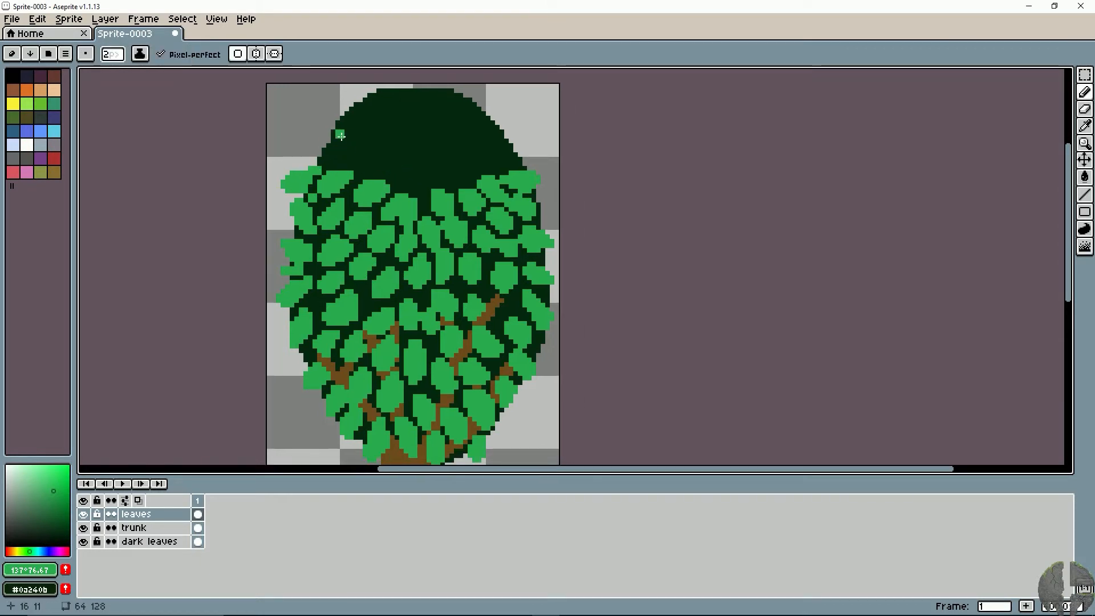
# - Fill the bare dome of the canopy with leaves up to its top edge, undoing the stray strokes
pyautogui.click(412, 121)
pyautogui.hotkey('ctrl', 'z')
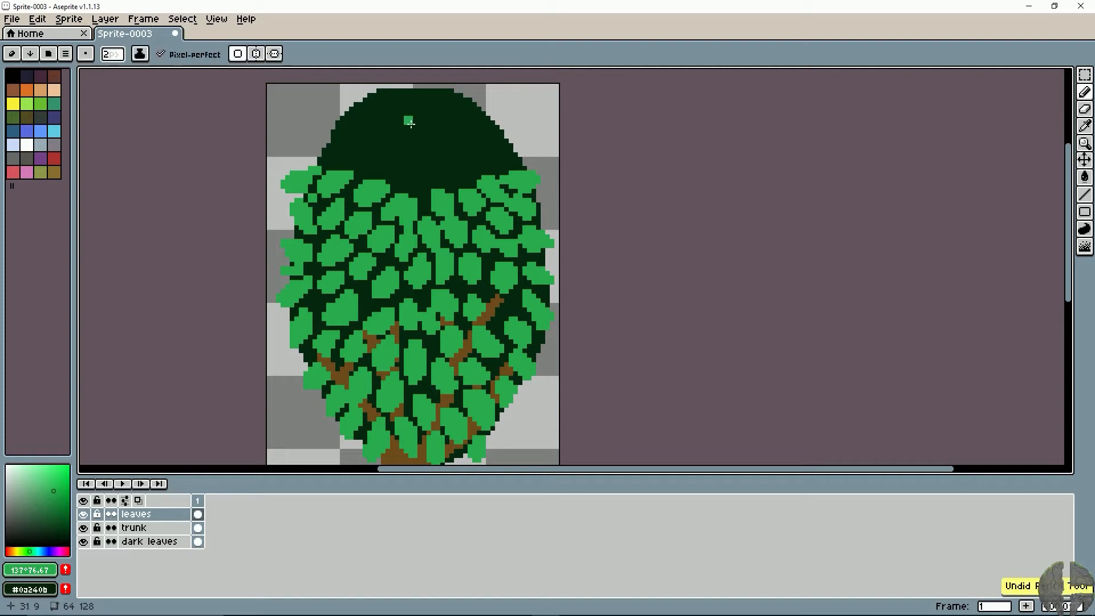
pyautogui.click(420, 118)
pyautogui.press('space')
pyautogui.moveTo(438, 196); pyautogui.dragTo(459, 242)
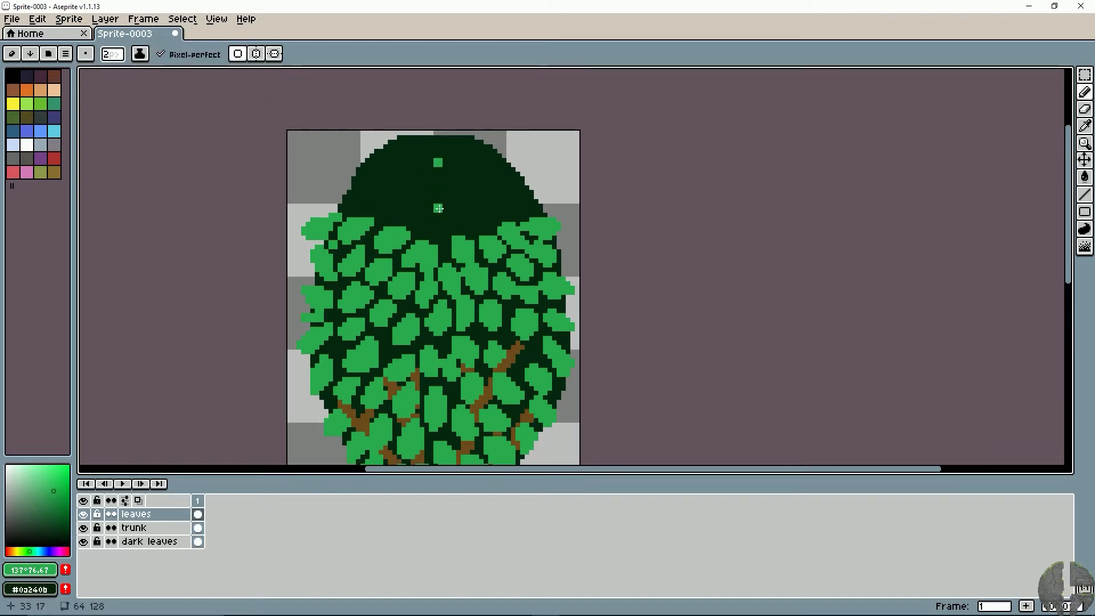
pyautogui.moveTo(417, 151)
pyautogui.mouseDown()
pyautogui.moveTo(447, 142)
pyautogui.moveTo(438, 140)
pyautogui.moveTo(463, 151)
pyautogui.moveTo(480, 136)
pyautogui.moveTo(469, 153)
pyautogui.moveTo(488, 160)
pyautogui.moveTo(495, 146)
pyautogui.moveTo(472, 172)
pyautogui.moveTo(494, 180)
pyautogui.moveTo(467, 186)
pyautogui.mouseUp()
pyautogui.moveTo(427, 177)
pyautogui.mouseDown()
pyautogui.moveTo(448, 199)
pyautogui.moveTo(458, 178)
pyautogui.moveTo(469, 180)
pyautogui.moveTo(435, 178)
pyautogui.moveTo(445, 175)
pyautogui.moveTo(438, 198)
pyautogui.moveTo(405, 174)
pyautogui.moveTo(437, 174)
pyautogui.moveTo(435, 194)
pyautogui.moveTo(414, 173)
pyautogui.moveTo(408, 185)
pyautogui.moveTo(394, 160)
pyautogui.moveTo(366, 156)
pyautogui.moveTo(370, 178)
pyautogui.moveTo(354, 188)
pyautogui.moveTo(368, 199)
pyautogui.moveTo(346, 200)
pyautogui.moveTo(391, 199)
pyautogui.moveTo(384, 213)
pyautogui.moveTo(383, 185)
pyautogui.moveTo(376, 194)
pyautogui.moveTo(385, 187)
pyautogui.moveTo(401, 214)
pyautogui.moveTo(428, 211)
pyautogui.moveTo(425, 230)
pyautogui.moveTo(459, 205)
pyautogui.moveTo(472, 215)
pyautogui.moveTo(491, 199)
pyautogui.moveTo(501, 211)
pyautogui.moveTo(490, 204)
pyautogui.moveTo(522, 201)
pyautogui.mouseUp()
pyautogui.hotkey('ctrl', 'z')
pyautogui.hotkey('ctrl', 'z')
pyautogui.hotkey('ctrl', 'z')
pyautogui.hotkey('ctrl', 'z')
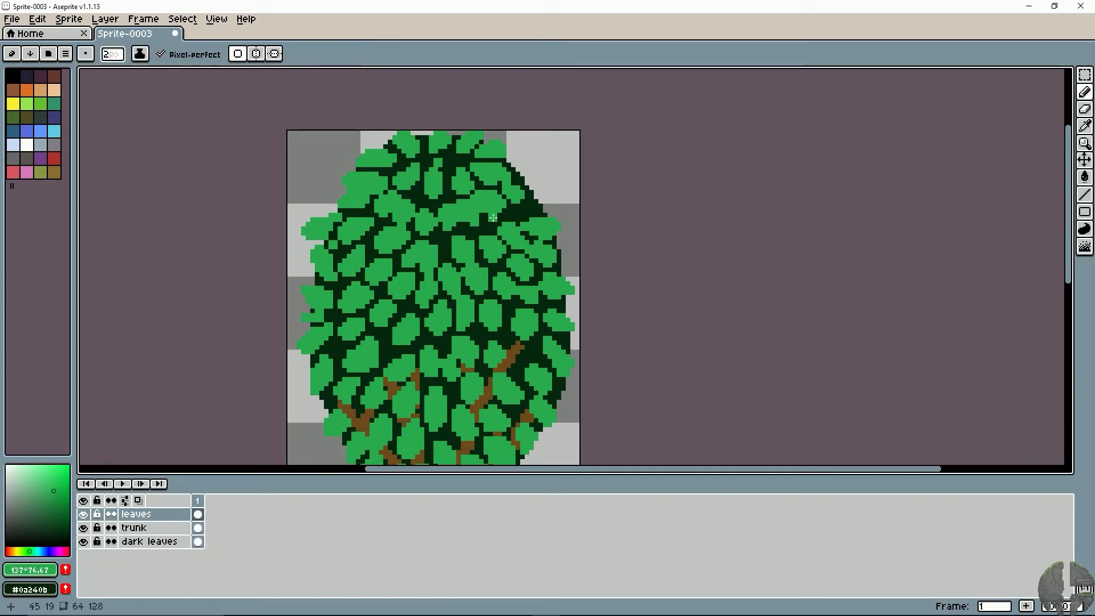
# - Erase 1 px gaps between the merged leaves in the upper canopy and split the large leaf near the centre line
pyautogui.press('e')
pyautogui.press('-')
pyautogui.click(486, 215)
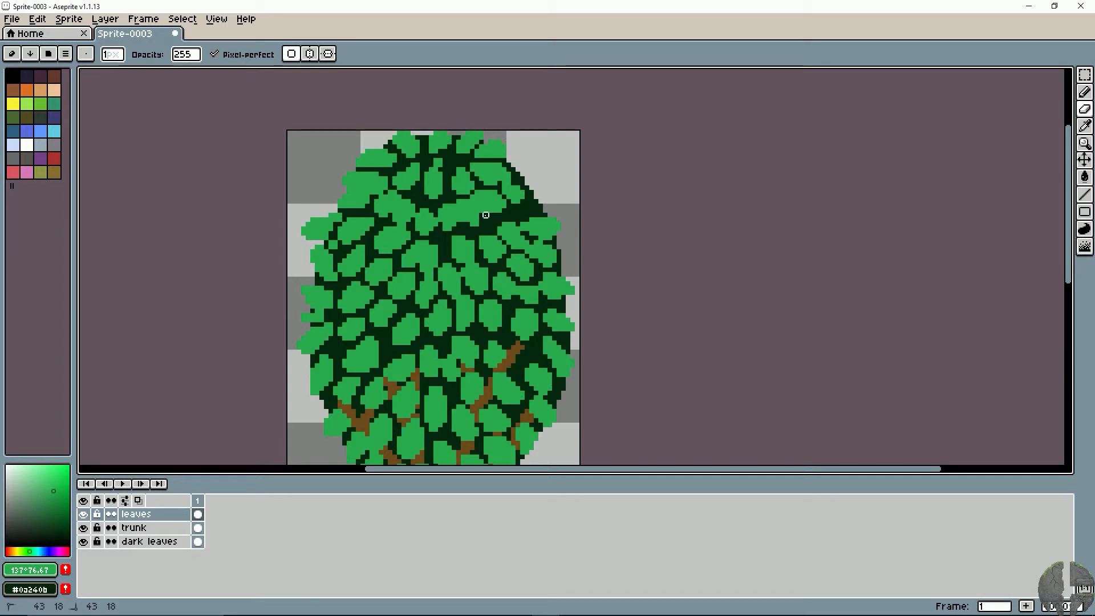
pyautogui.moveTo(463, 224)
pyautogui.mouseDown()
pyautogui.moveTo(445, 206)
pyautogui.moveTo(399, 201)
pyautogui.mouseUp()
pyautogui.hotkey('ctrl', 'z')
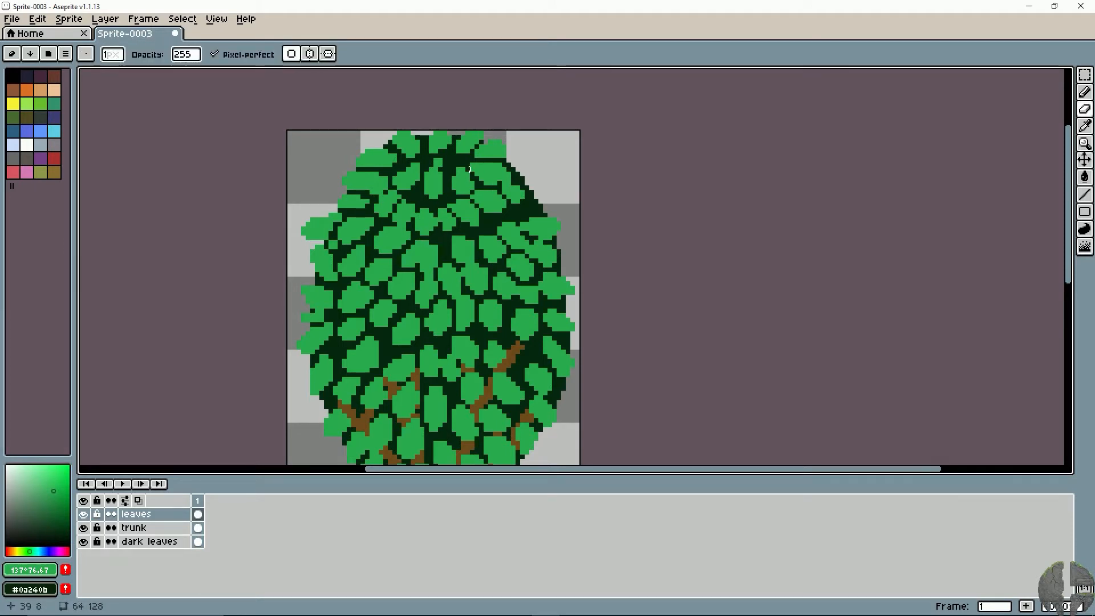
pyautogui.moveTo(469, 160); pyautogui.dragTo(505, 160)
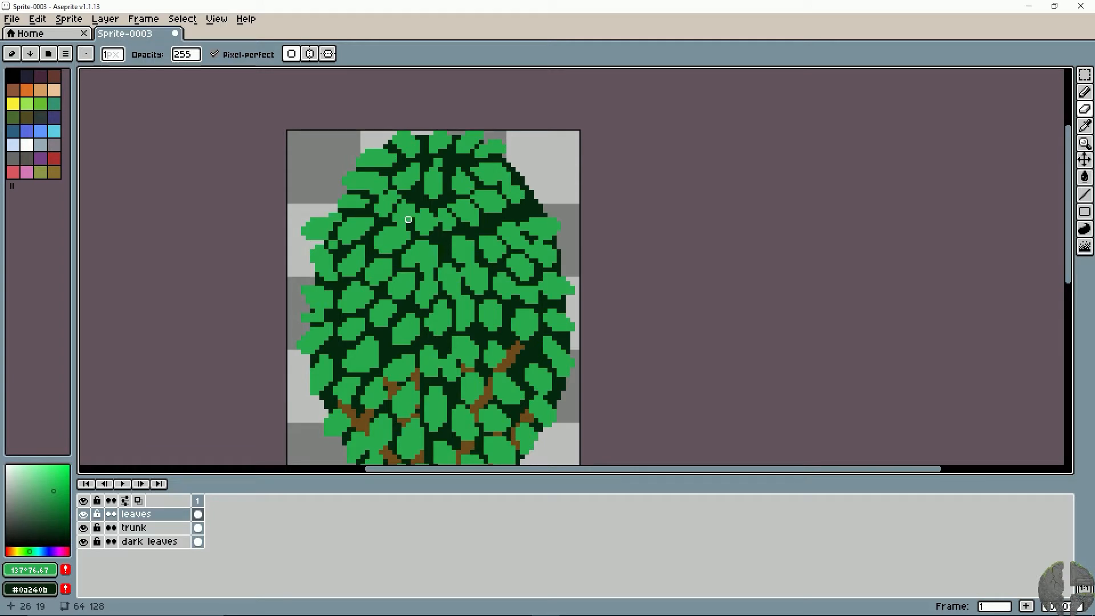
pyautogui.click(448, 243)
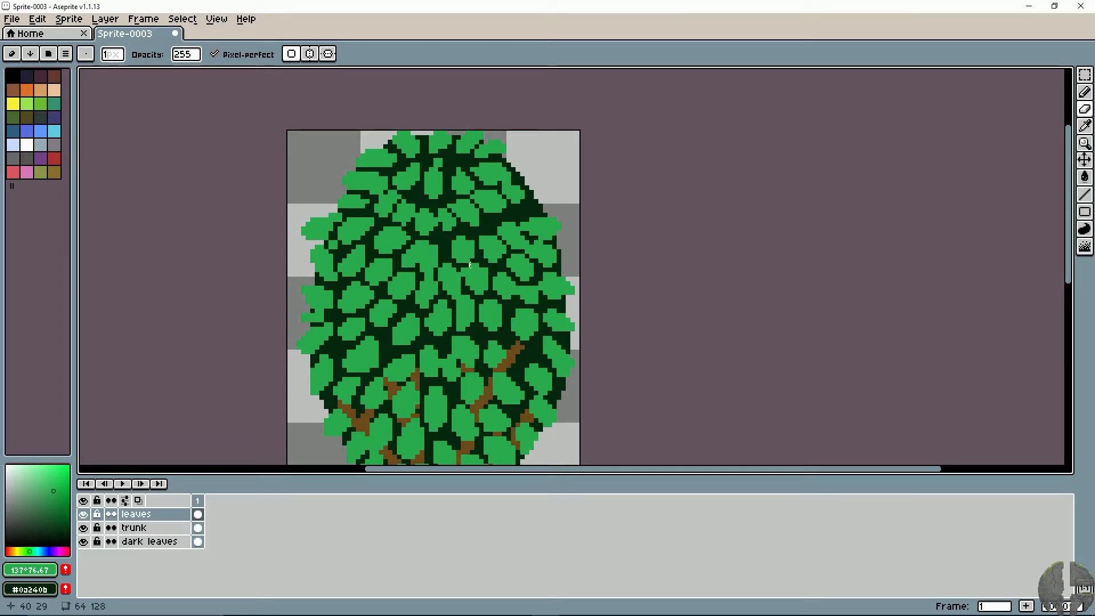
pyautogui.moveTo(421, 268); pyautogui.dragTo(435, 242)
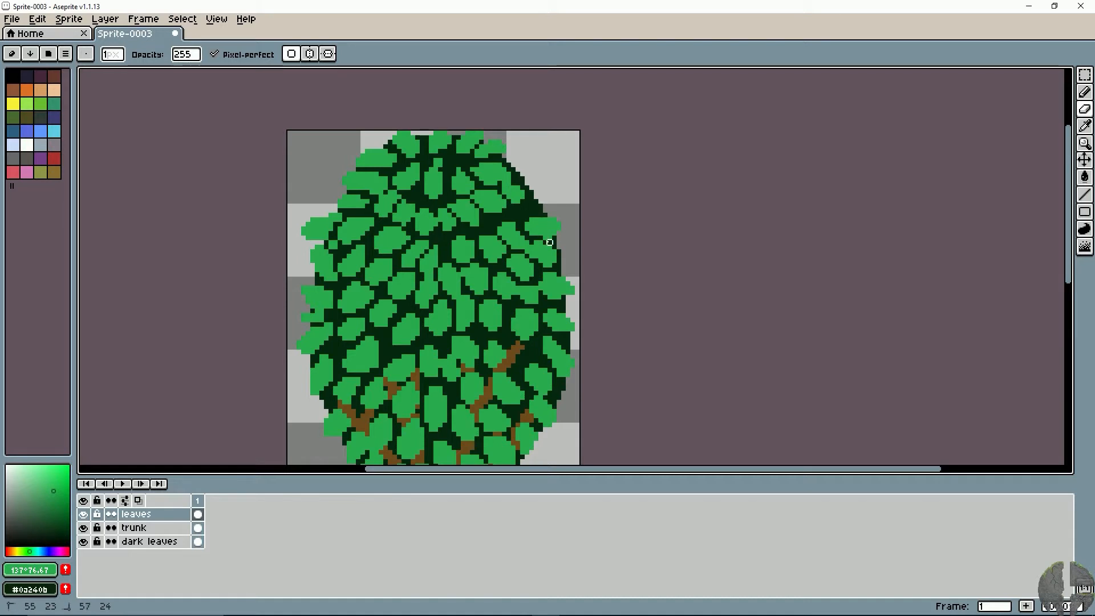
# - Sample the leaf green #29ac4f, paint a leaf in the gap on the upper-right edge, and extend and trim the leaf inward of it
pyautogui.keyDown('alt'); pyautogui.click(528, 215); pyautogui.keyUp('alt')
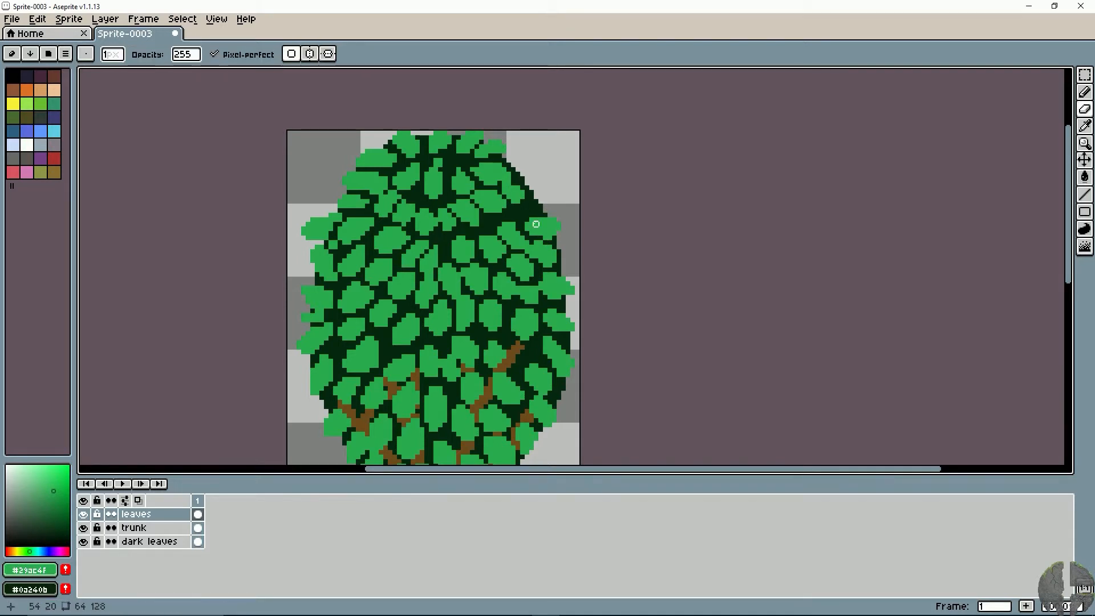
pyautogui.press('b')
pyautogui.moveTo(521, 211); pyautogui.dragTo(538, 208)
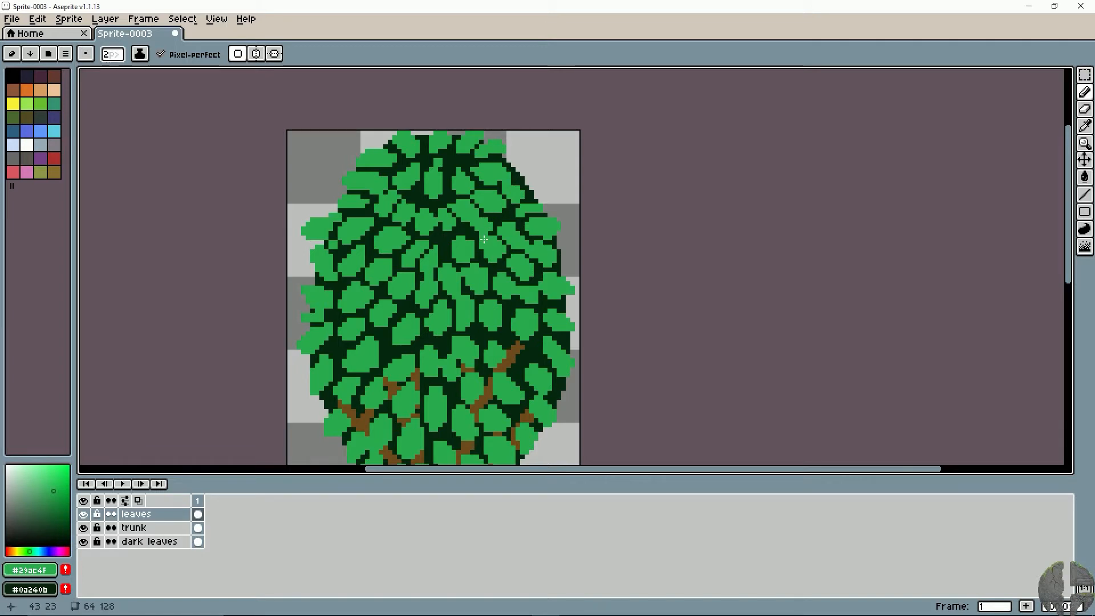
pyautogui.keyDown('alt'); pyautogui.click(471, 225); pyautogui.keyUp('alt')
pyautogui.press('e')
pyautogui.keyDown('alt'); pyautogui.click(491, 237); pyautogui.keyUp('alt')
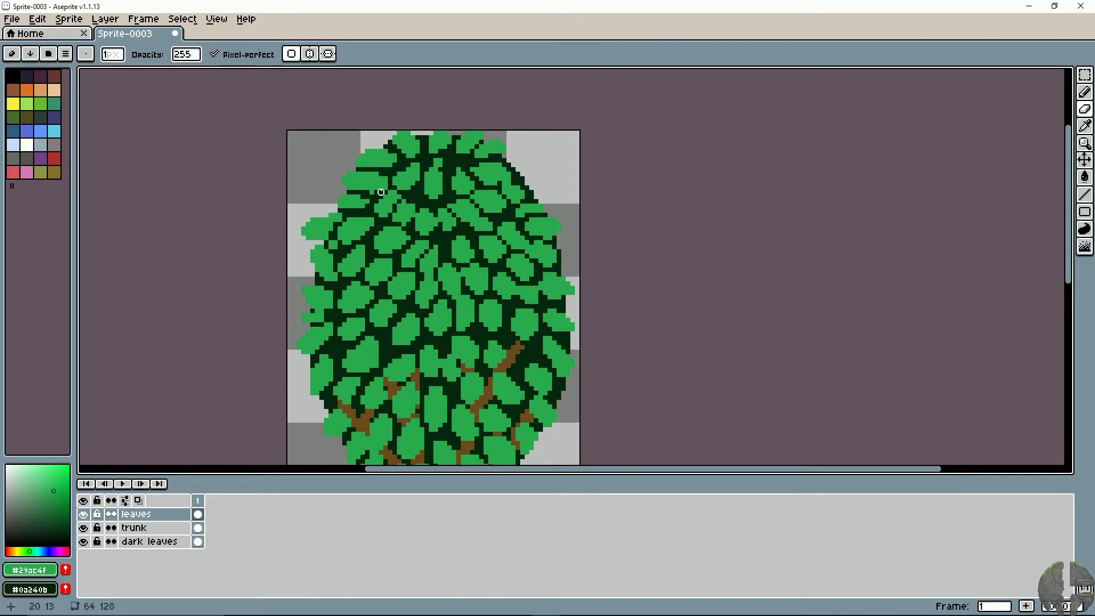
# - Add small leaves in the dark gaps below the treetop and along the canopy's upper-right edge
pyautogui.press('b')
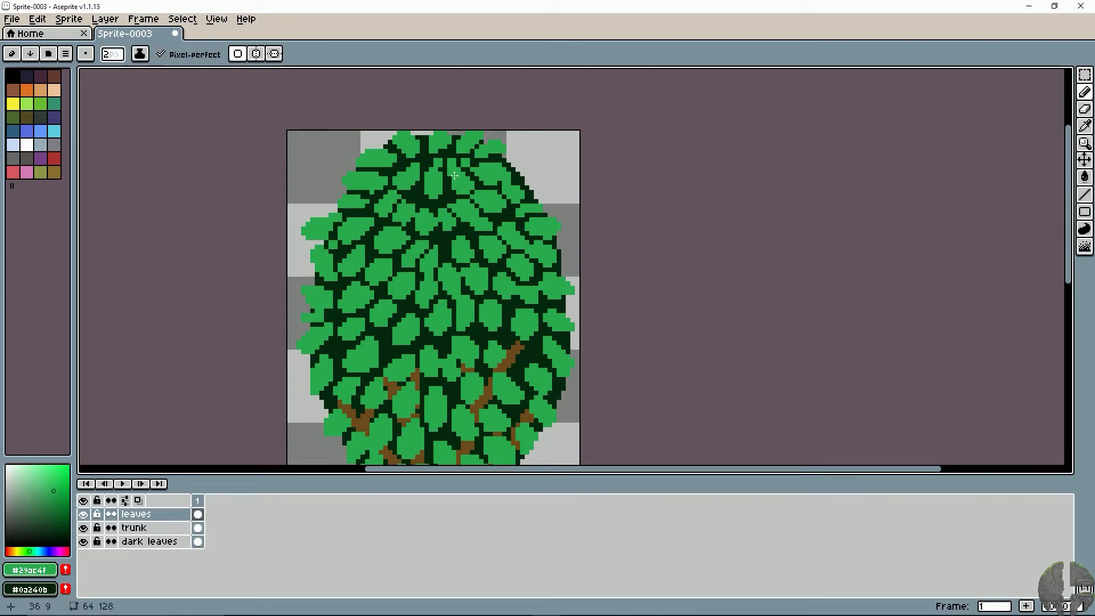
pyautogui.hotkey('ctrl', 'z')
pyautogui.click(416, 196)
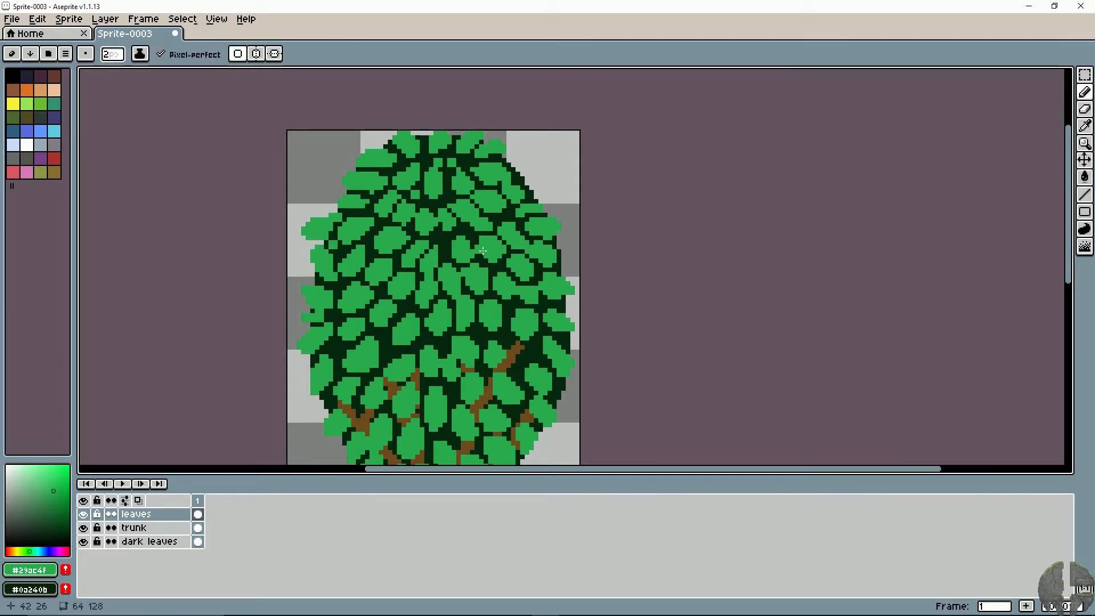
pyautogui.moveTo(510, 177)
pyautogui.mouseDown()
pyautogui.moveTo(528, 175)
pyautogui.moveTo(515, 179)
pyautogui.mouseUp()
pyautogui.moveTo(526, 189)
pyautogui.mouseDown()
pyautogui.moveTo(538, 195)
pyautogui.moveTo(507, 182)
pyautogui.mouseUp()
# - Enlarge the leaves left of the canopy's centre to narrow the dark gaps between them
pyautogui.press('e')
pyautogui.press('space')
pyautogui.moveTo(429, 263)
pyautogui.mouseDown()
pyautogui.moveTo(439, 201)
pyautogui.moveTo(433, 212)
pyautogui.mouseUp()
pyautogui.press('b')
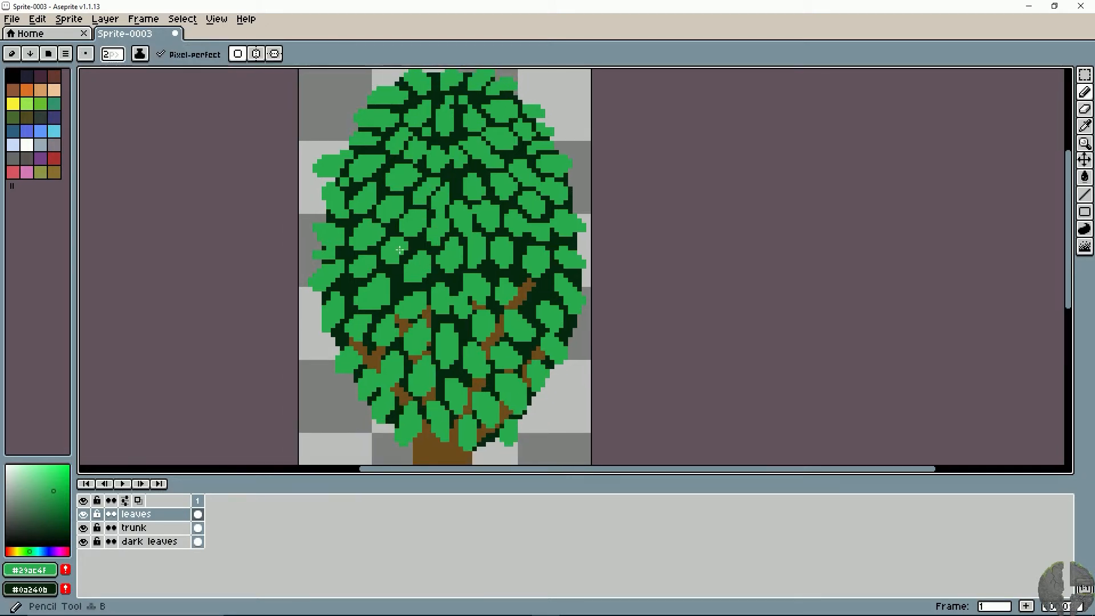
pyautogui.moveTo(388, 280)
pyautogui.mouseDown()
pyautogui.moveTo(397, 287)
pyautogui.moveTo(412, 268)
pyautogui.mouseUp()
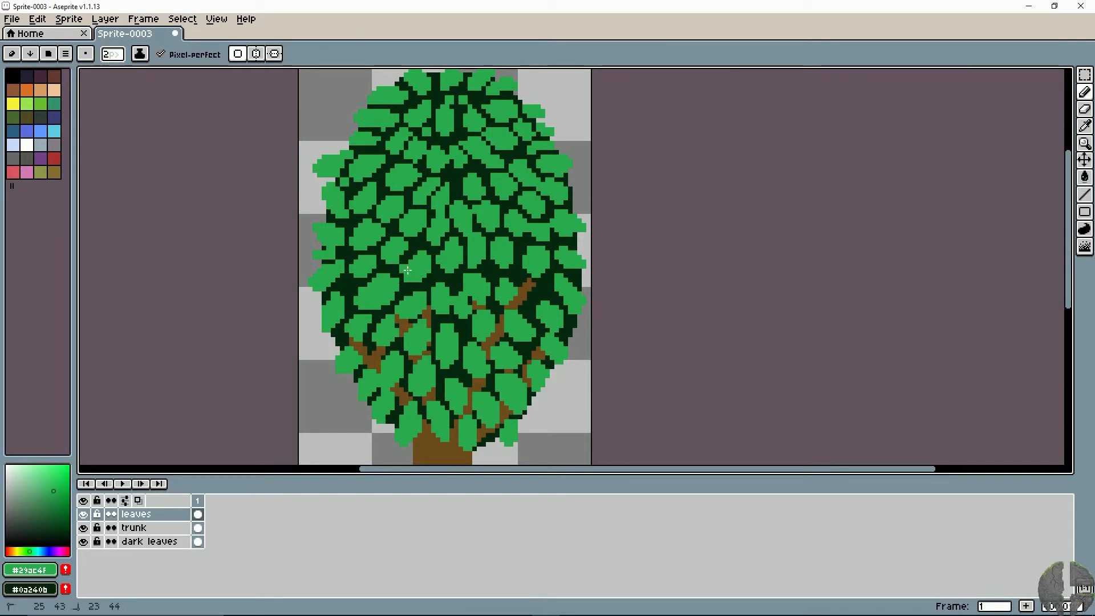
pyautogui.click(449, 273)
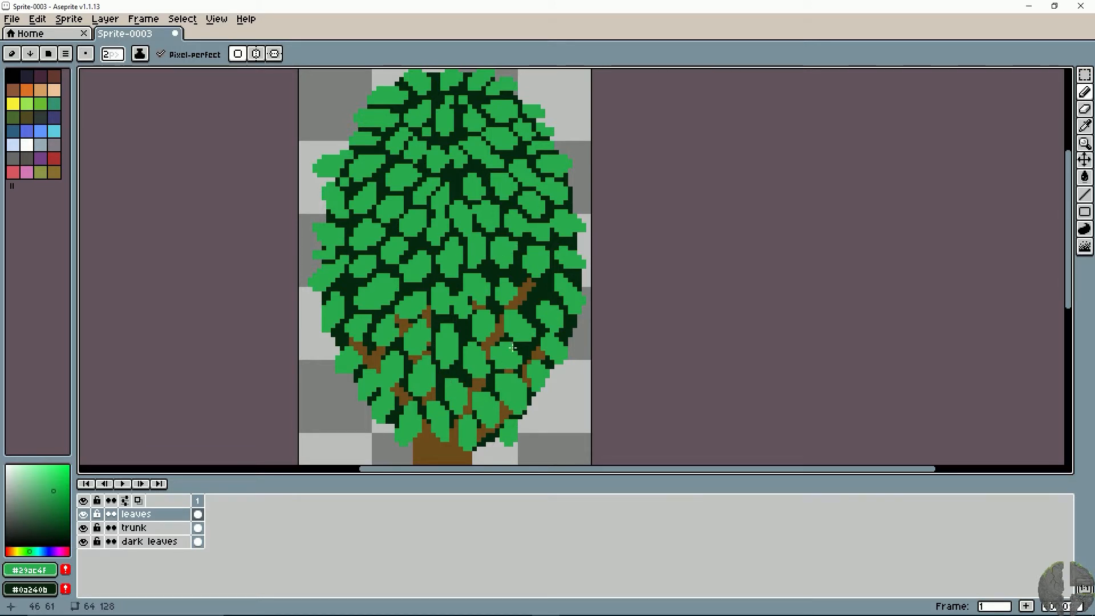
# - Paint leaf green over the upper-right branch tip and into the dark gaps beside it
pyautogui.moveTo(424, 204); pyautogui.dragTo(419, 230)
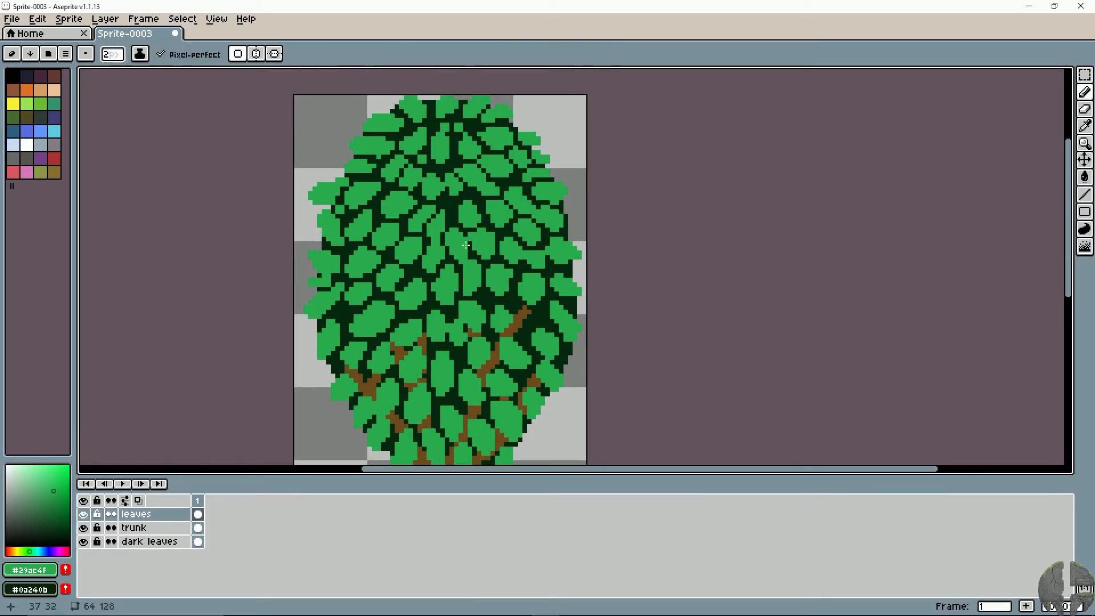
pyautogui.moveTo(523, 278); pyautogui.dragTo(562, 277)
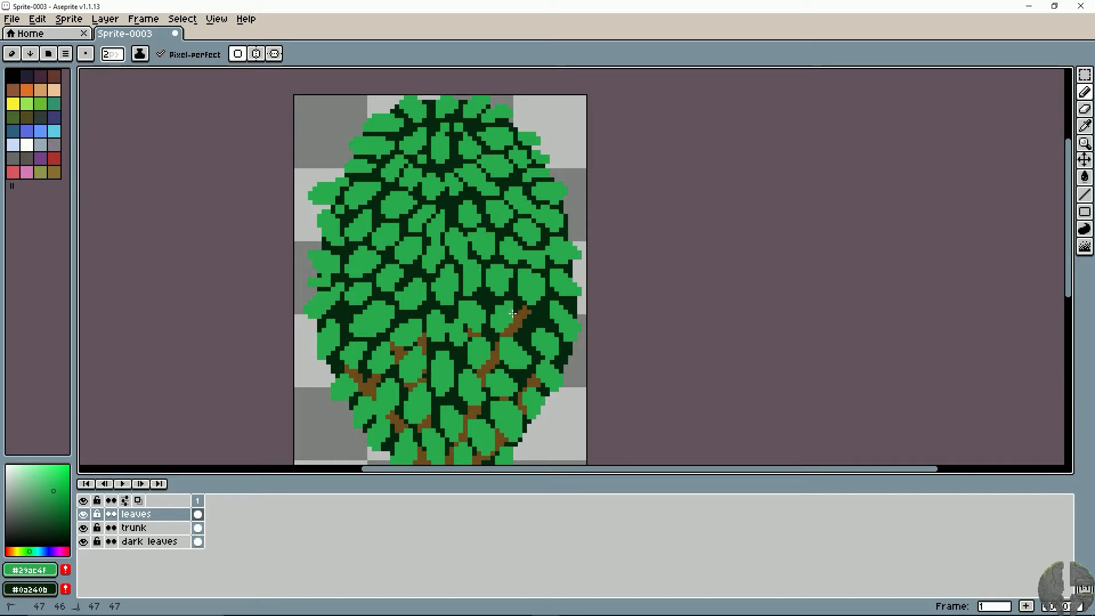
pyautogui.moveTo(520, 320)
pyautogui.mouseDown()
pyautogui.moveTo(535, 314)
pyautogui.moveTo(530, 327)
pyautogui.mouseUp()
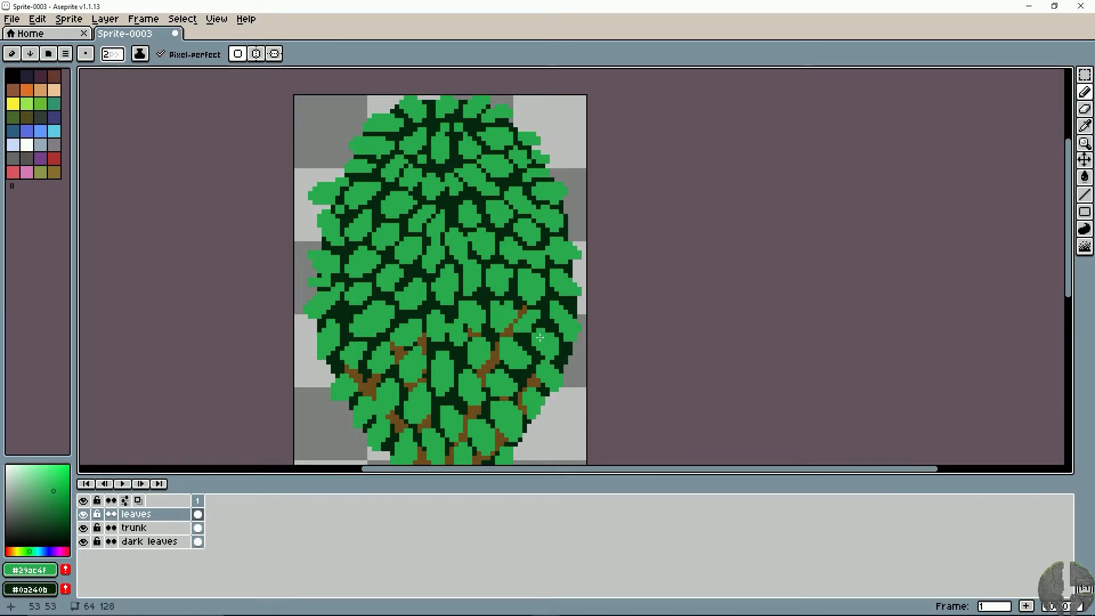
pyautogui.click(534, 343)
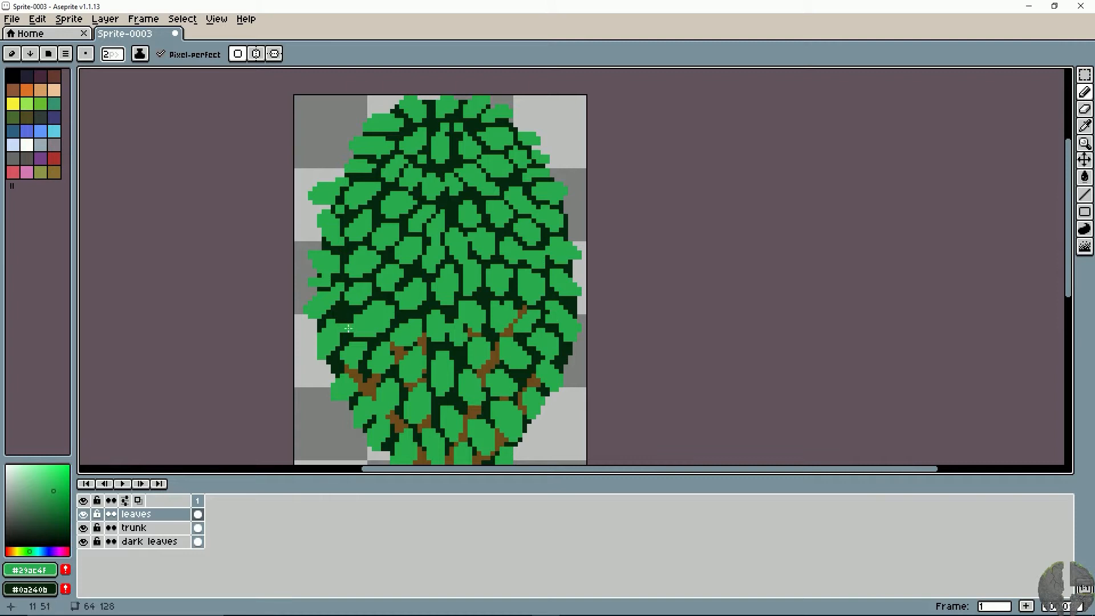
# - Add a small leaf in the dark gap near the left edge and trim the large leaf beside it with the Eraser
pyautogui.moveTo(356, 324)
pyautogui.mouseDown()
pyautogui.moveTo(353, 313)
pyautogui.moveTo(362, 326)
pyautogui.moveTo(351, 327)
pyautogui.moveTo(376, 310)
pyautogui.mouseUp()
pyautogui.press('e')
pyautogui.click(374, 307)
pyautogui.keyDown('alt'); pyautogui.click(377, 311); pyautogui.keyUp('alt')
pyautogui.press('b')
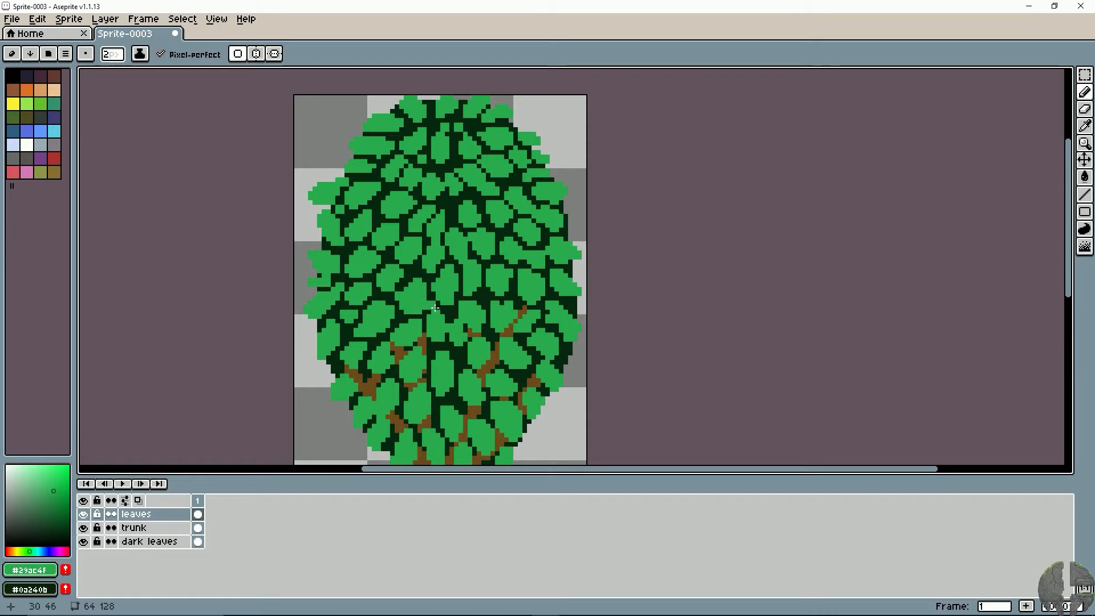
# - Reshape the small leaves on the upper centre line, erasing stray pixels and repainting with the sampled green #29ac4f
pyautogui.press('e')
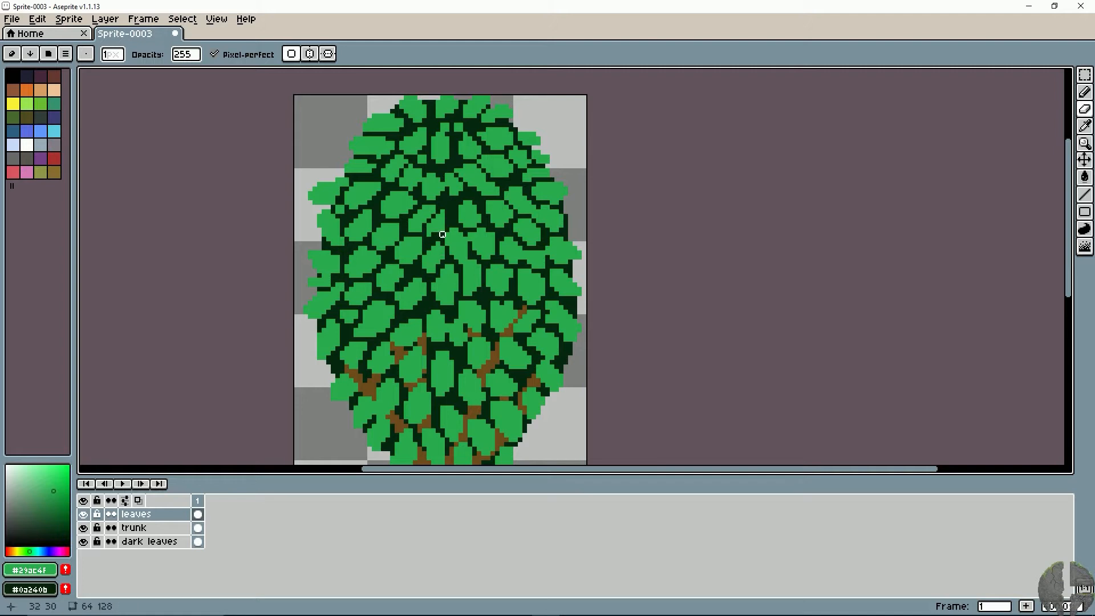
pyautogui.keyDown('alt'); pyautogui.click(469, 209); pyautogui.keyUp('alt')
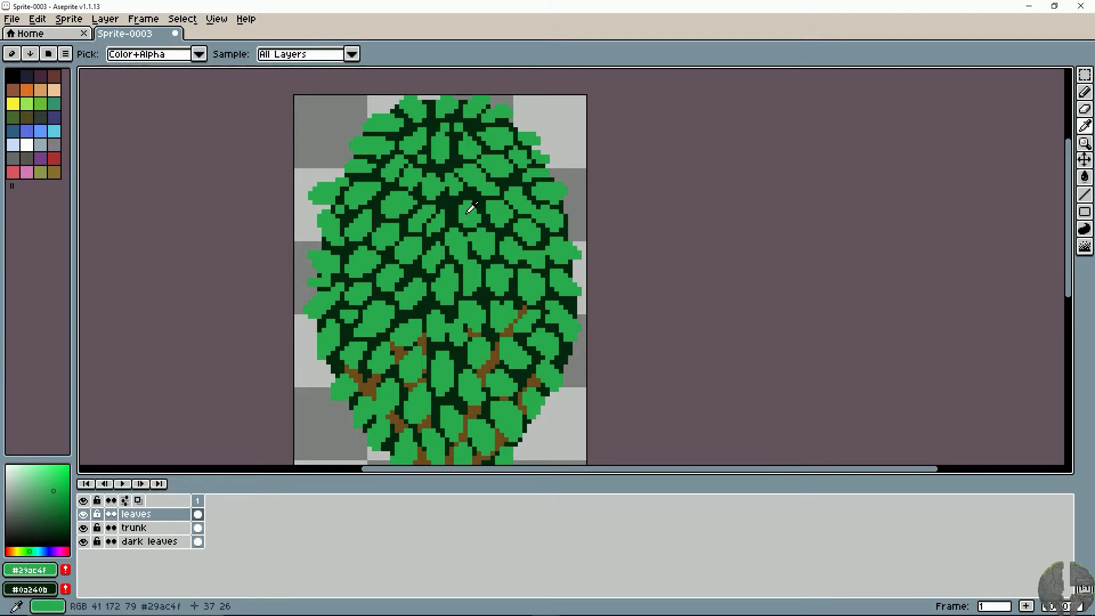
pyautogui.press('b')
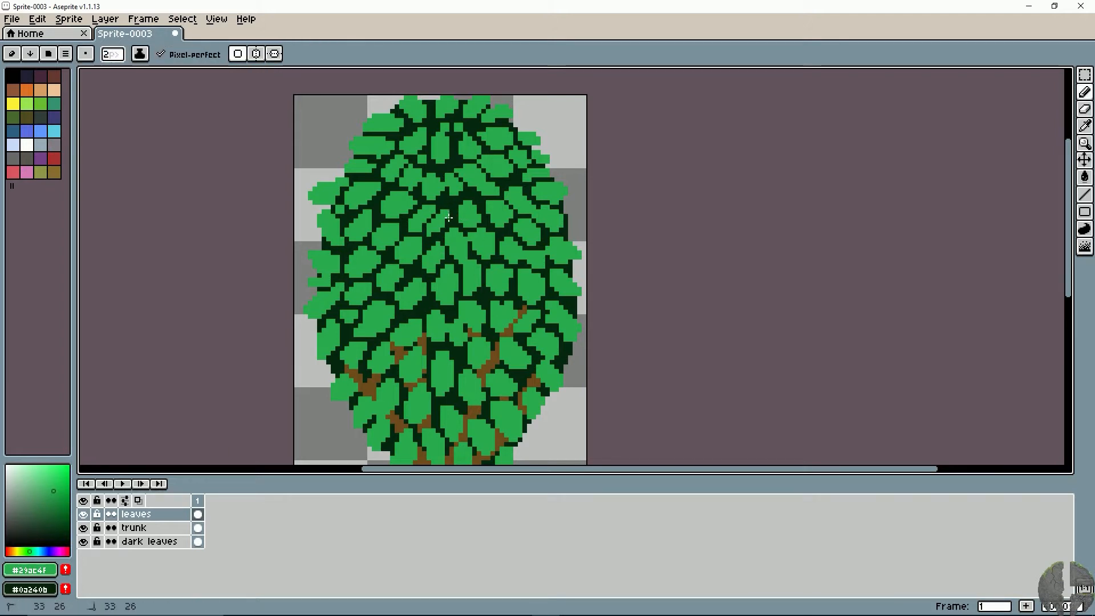
pyautogui.moveTo(448, 214); pyautogui.dragTo(449, 217)
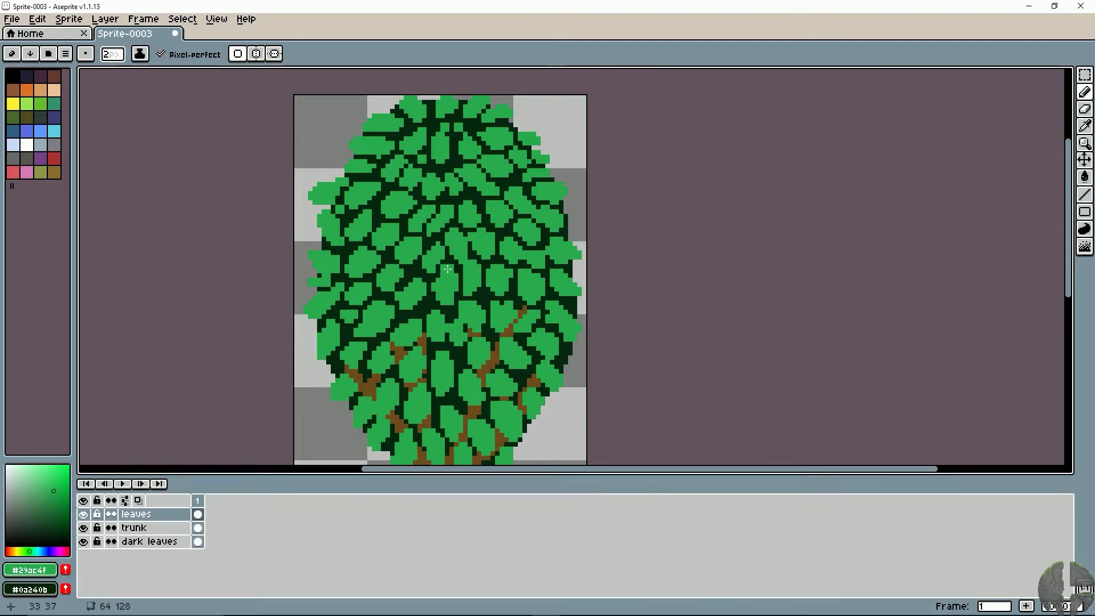
pyautogui.moveTo(451, 186); pyautogui.dragTo(450, 221)
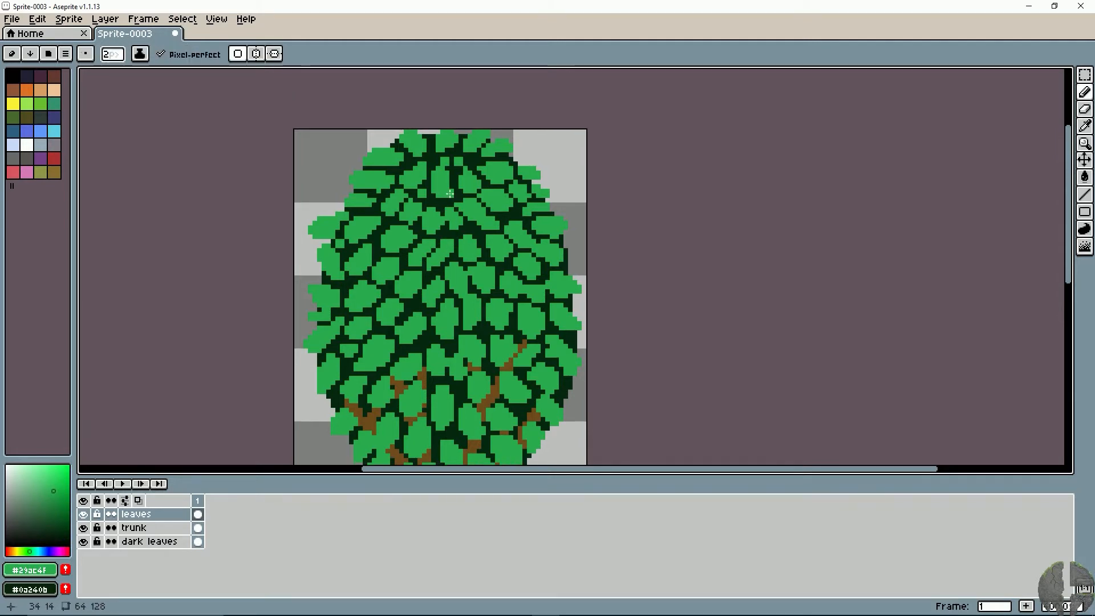
# - Erase the tall leaves in the centre just below the treetop and repaint the area with smaller, rounder leaves
pyautogui.press('e')
pyautogui.moveTo(447, 173)
pyautogui.mouseDown()
pyautogui.moveTo(438, 168)
pyautogui.moveTo(438, 185)
pyautogui.moveTo(450, 184)
pyautogui.moveTo(431, 166)
pyautogui.mouseUp()
pyautogui.press('alt')
pyautogui.press('+')
pyautogui.press('b')
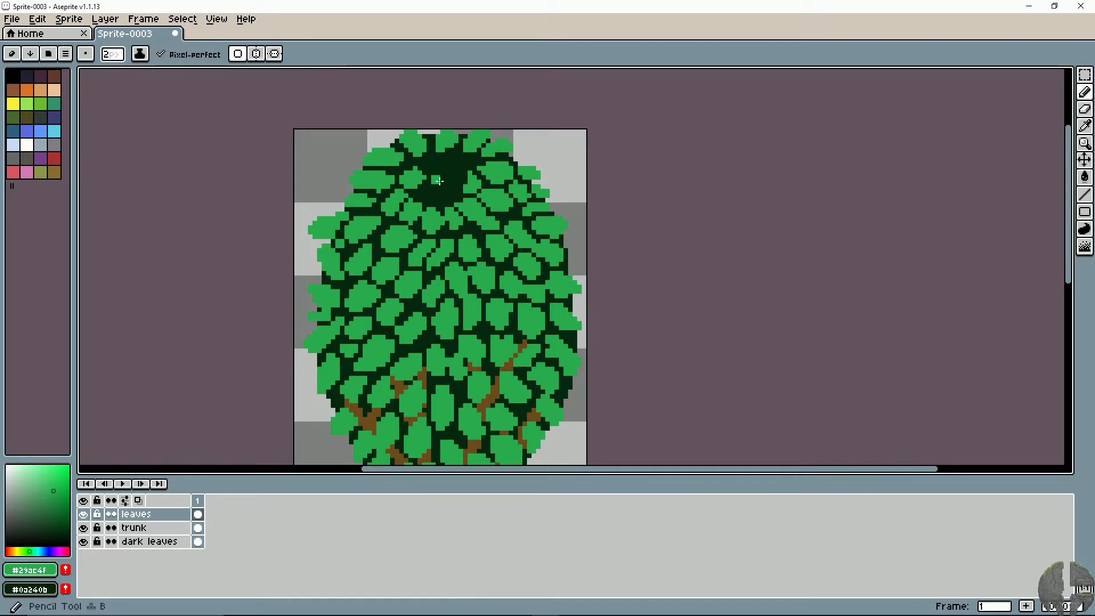
pyautogui.press('alt')
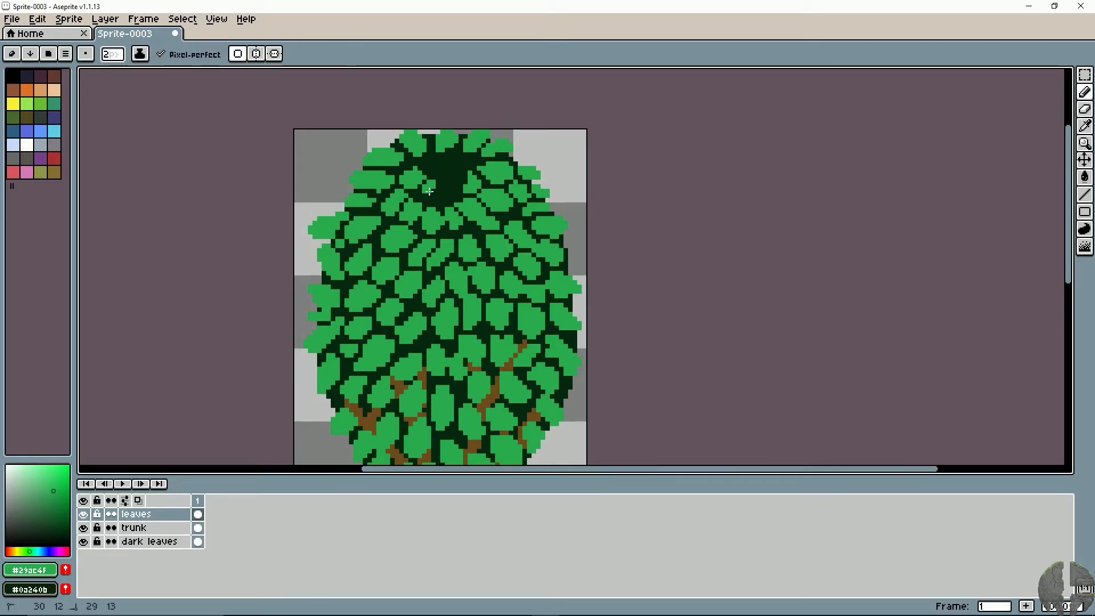
pyautogui.click(451, 181)
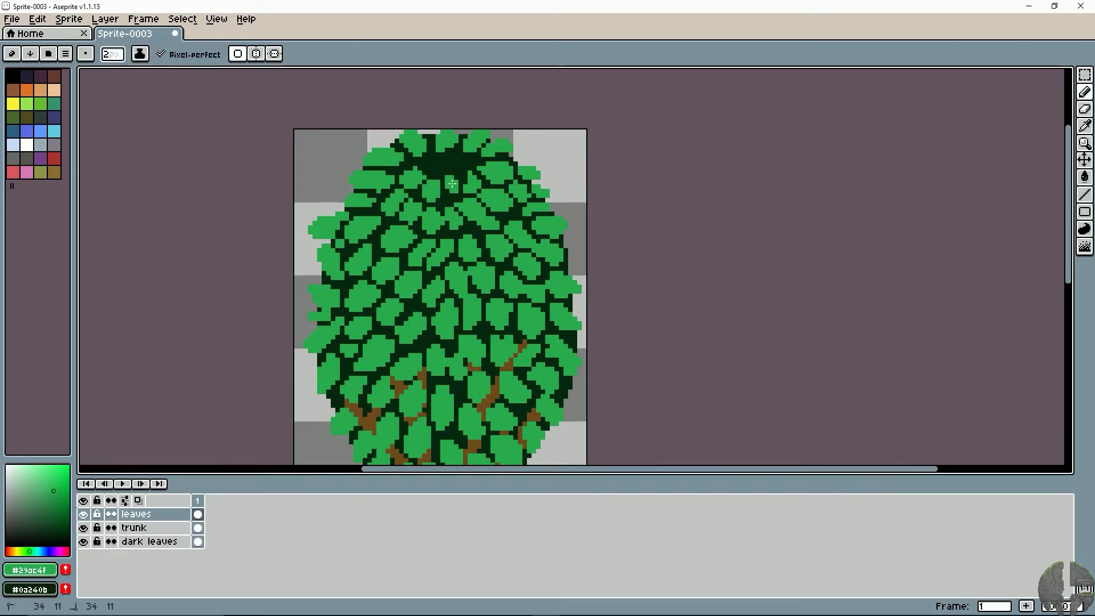
pyautogui.moveTo(448, 167)
pyautogui.mouseDown()
pyautogui.moveTo(428, 164)
pyautogui.moveTo(460, 156)
pyautogui.mouseUp()
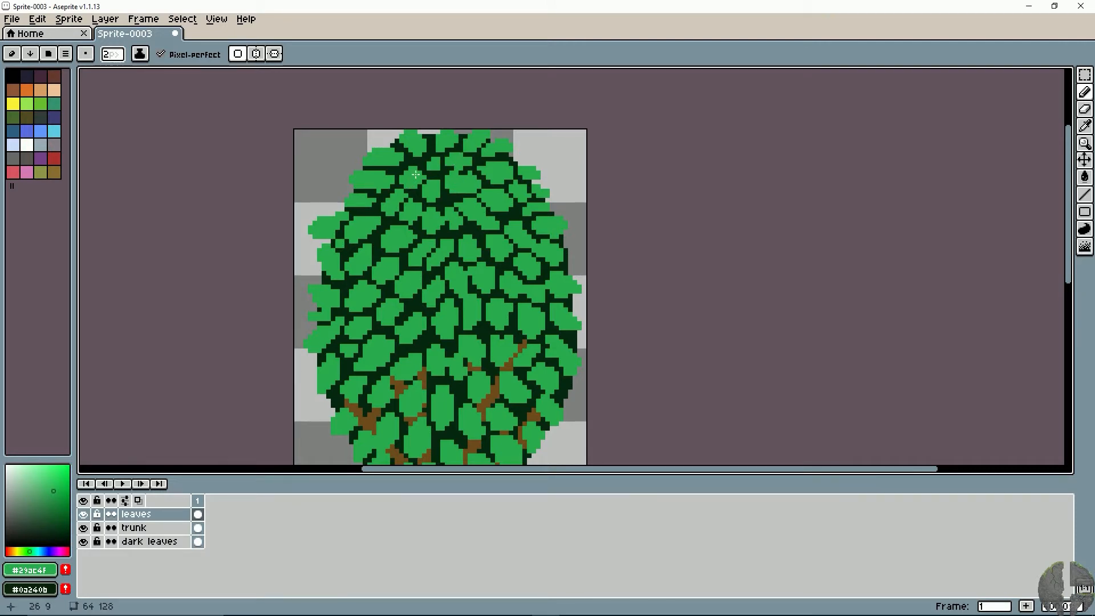
# - Look over the whole canopy and toggle the leaves layer off and on to compare
pyautogui.moveTo(500, 286)
pyautogui.mouseDown()
pyautogui.moveTo(501, 182)
pyautogui.moveTo(481, 252)
pyautogui.moveTo(477, 239)
pyautogui.mouseUp()
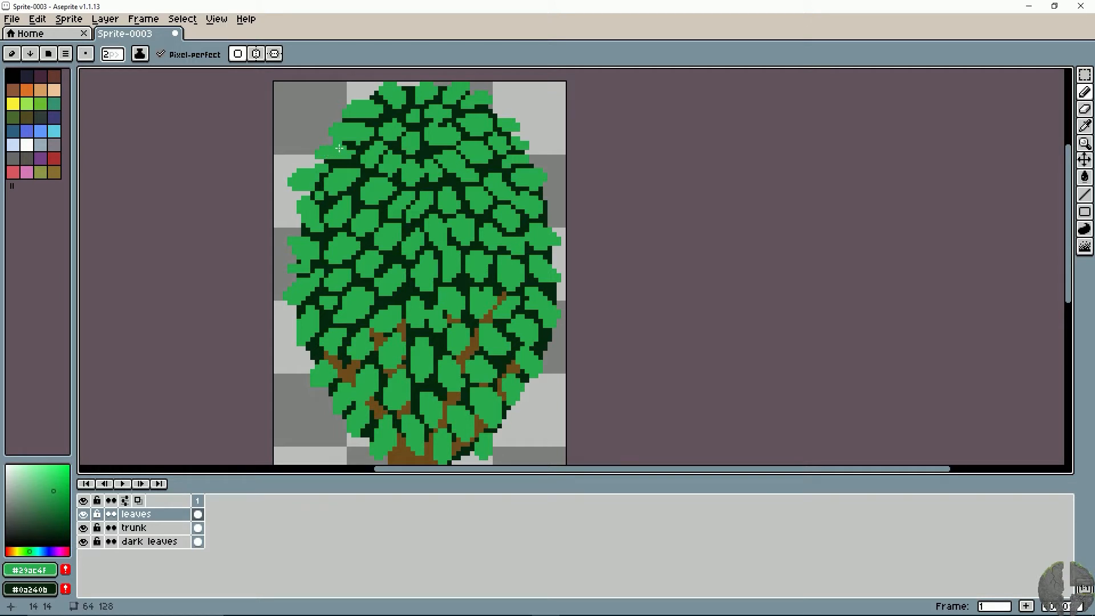
pyautogui.press('space')
pyautogui.moveTo(489, 219)
pyautogui.mouseDown()
pyautogui.moveTo(496, 179)
pyautogui.moveTo(479, 249)
pyautogui.mouseUp()
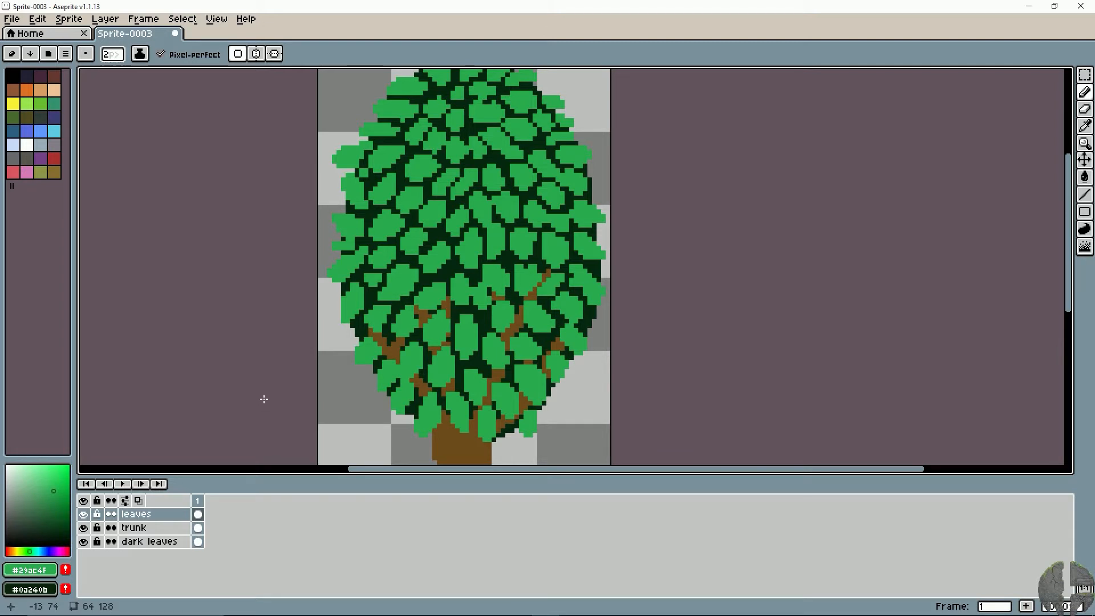
pyautogui.click(84, 514)
pyautogui.click(85, 514)
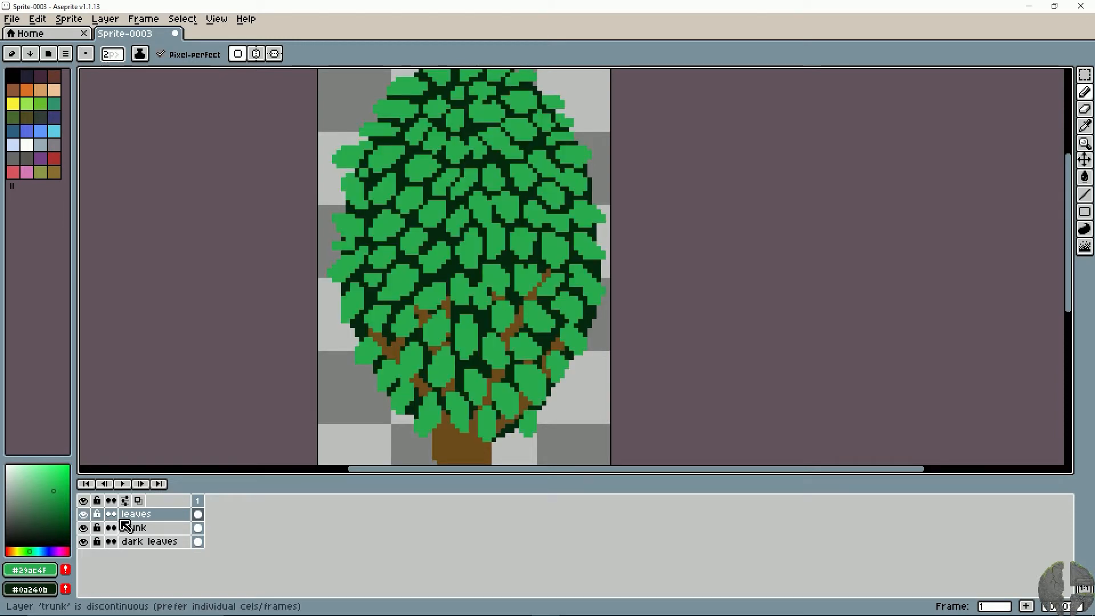
# - Add a new layer named "shadows" above the leaves layer
pyautogui.rightClick(142, 523)
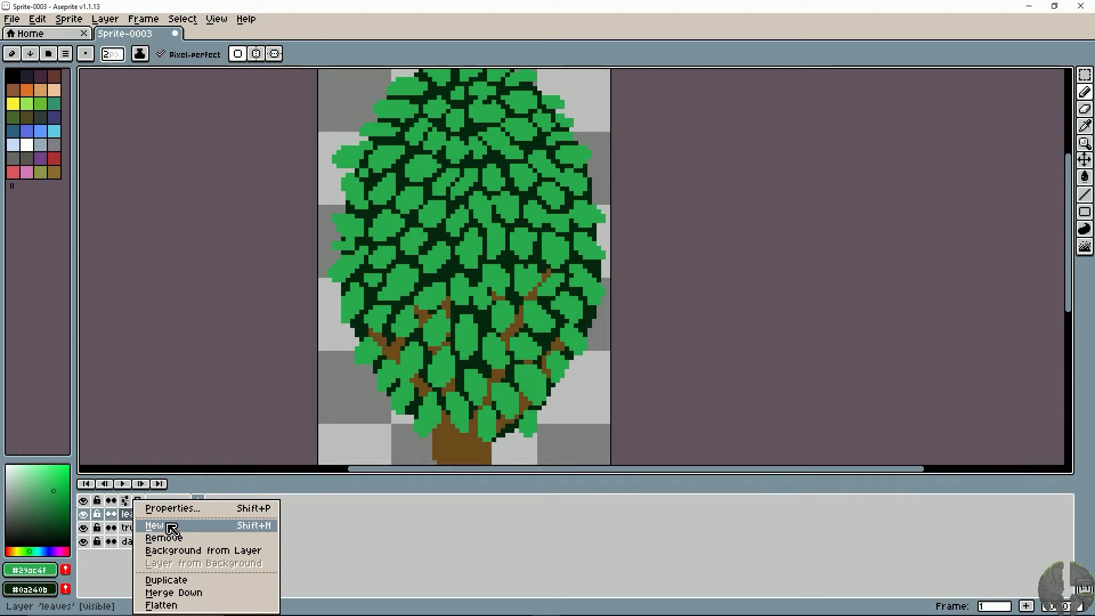
pyautogui.click(171, 525)
pyautogui.doubleClick(139, 515)
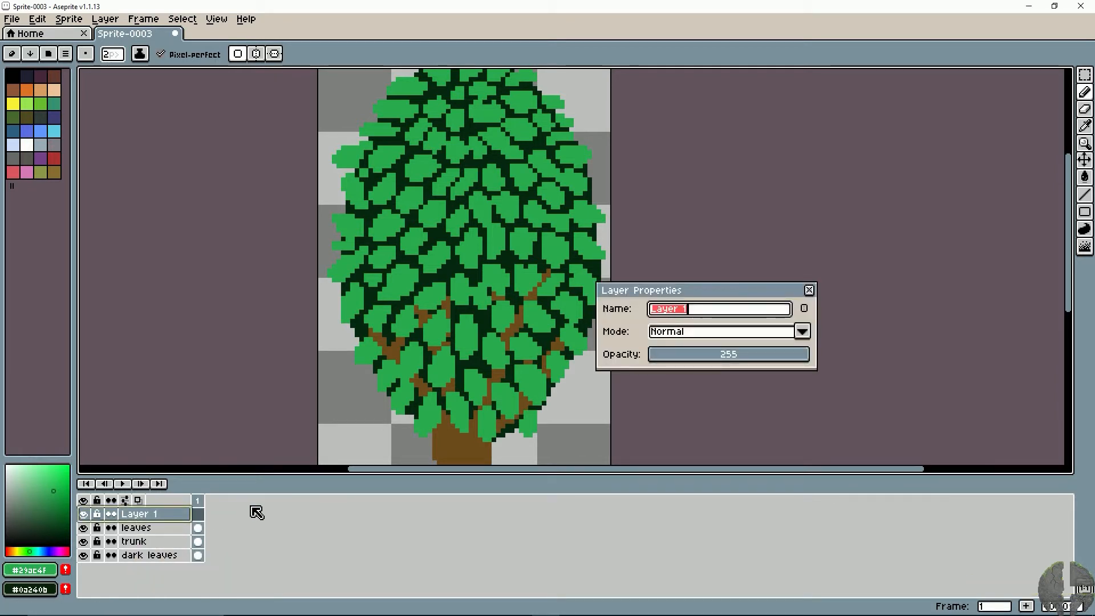
pyautogui.write('shadows')
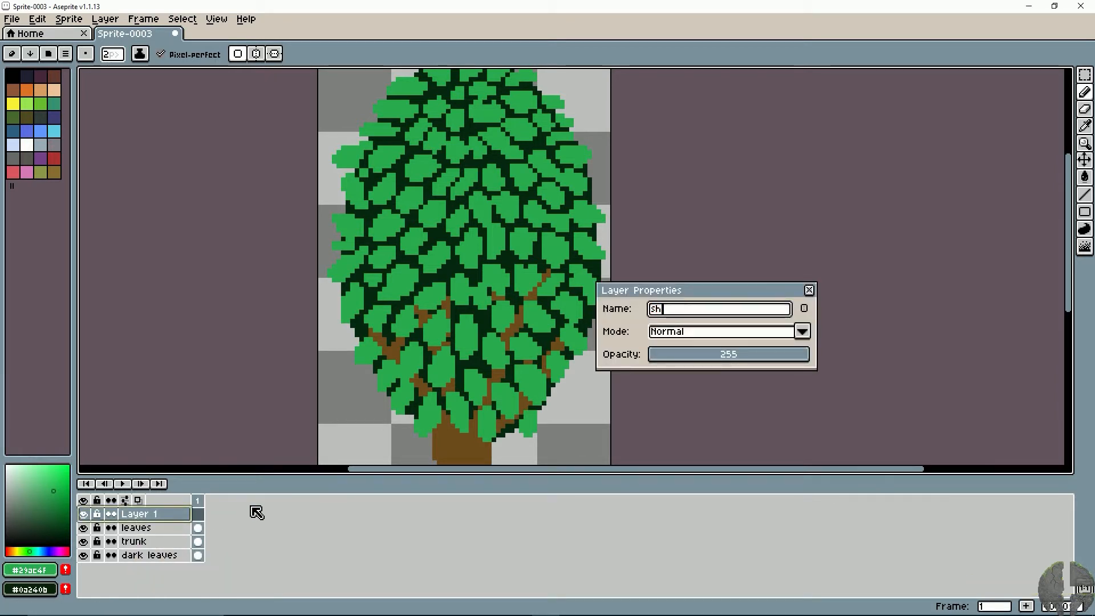
pyautogui.press('Return')
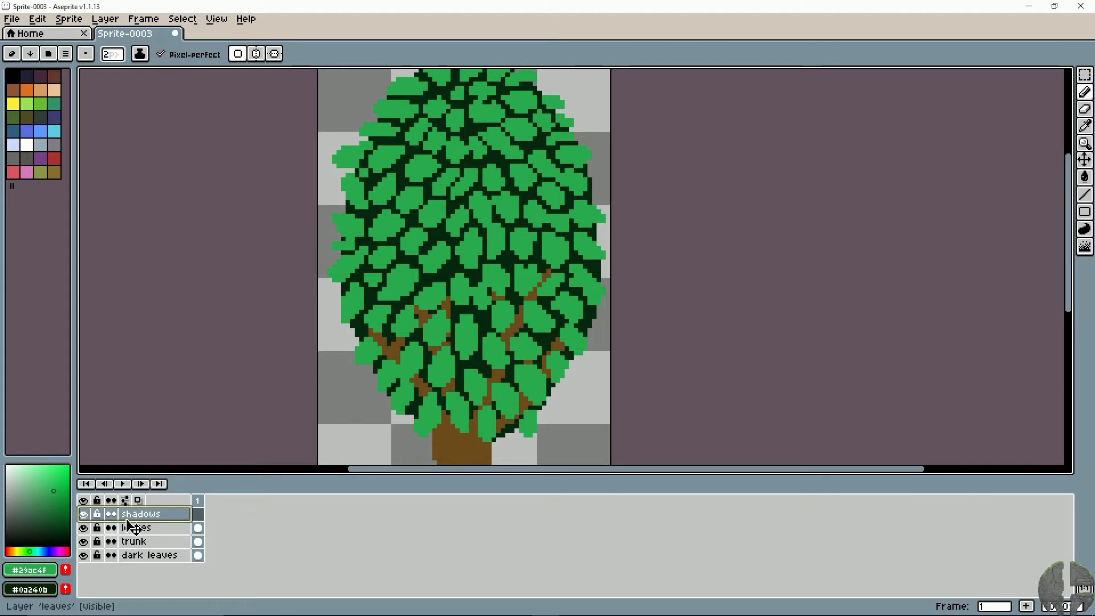
# - Add another layer named "highlights" above the shadows layer
pyautogui.rightClick(146, 527)
pyautogui.click(160, 522)
pyautogui.doubleClick(160, 521)
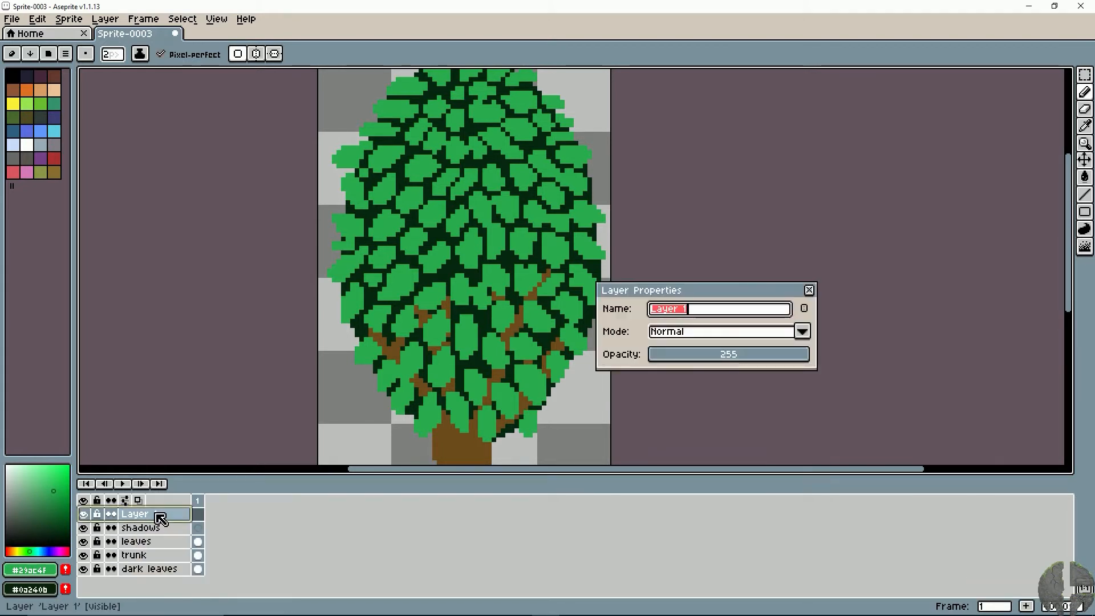
pyautogui.write('highlig')
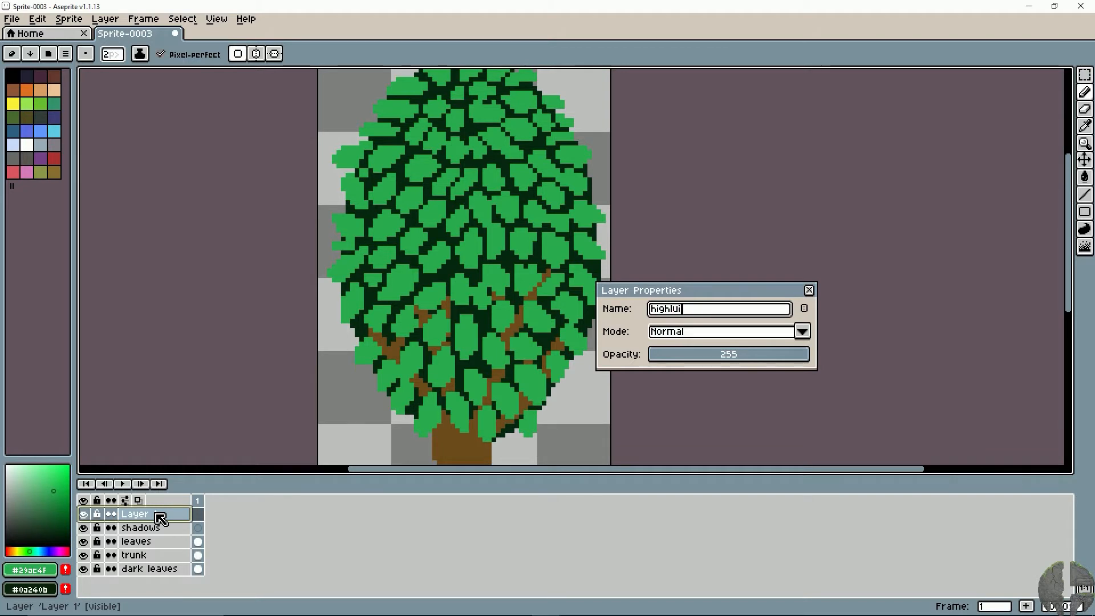
pyautogui.write('hts')
pyautogui.press('Return')
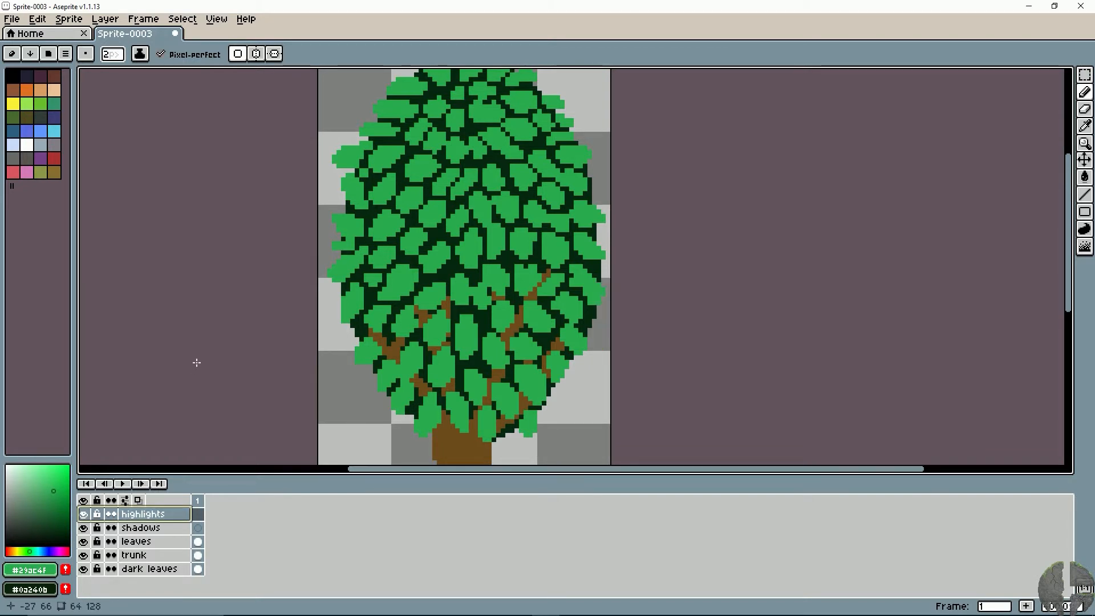
# - Select the shadows layer, choose black as the drawing colour and set the layer's opacity to 103
pyautogui.click(142, 527)
pyautogui.click(7, 545)
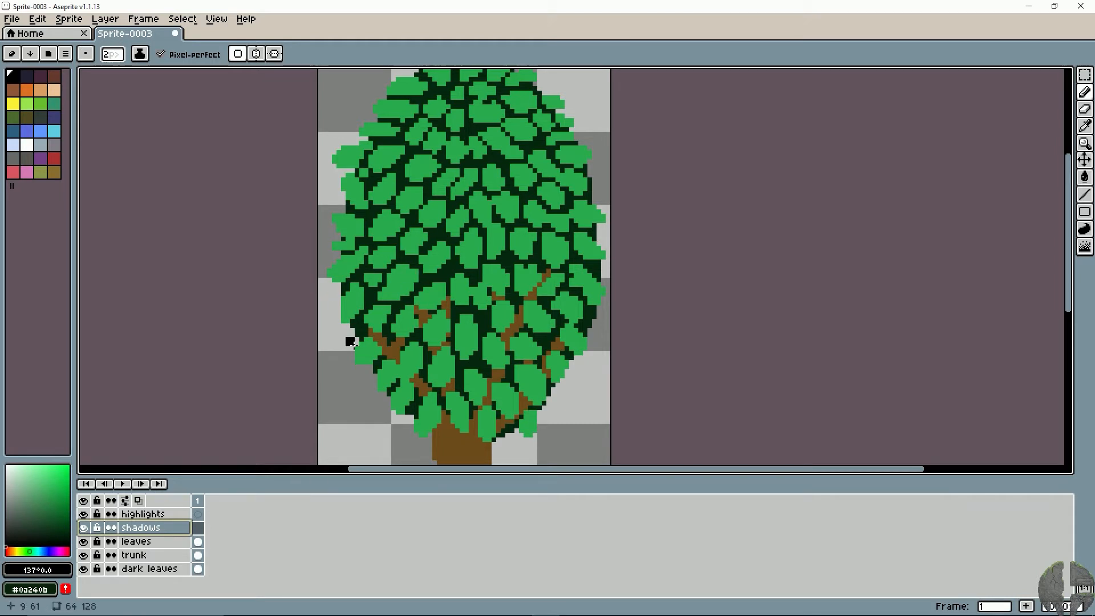
pyautogui.doubleClick(147, 527)
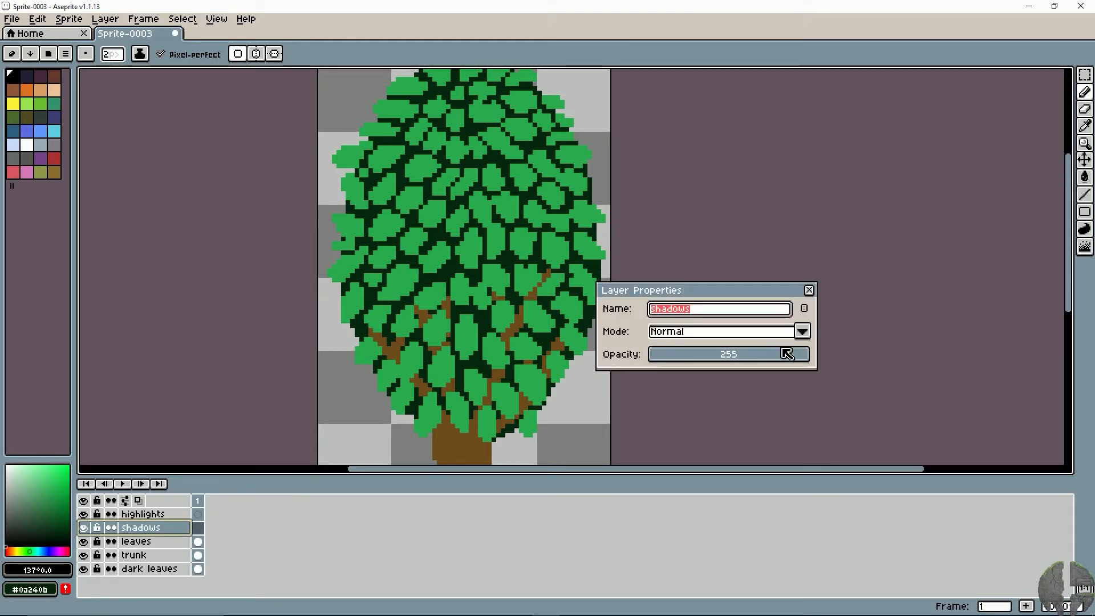
pyautogui.click(737, 362)
pyautogui.moveTo(737, 362); pyautogui.dragTo(726, 361)
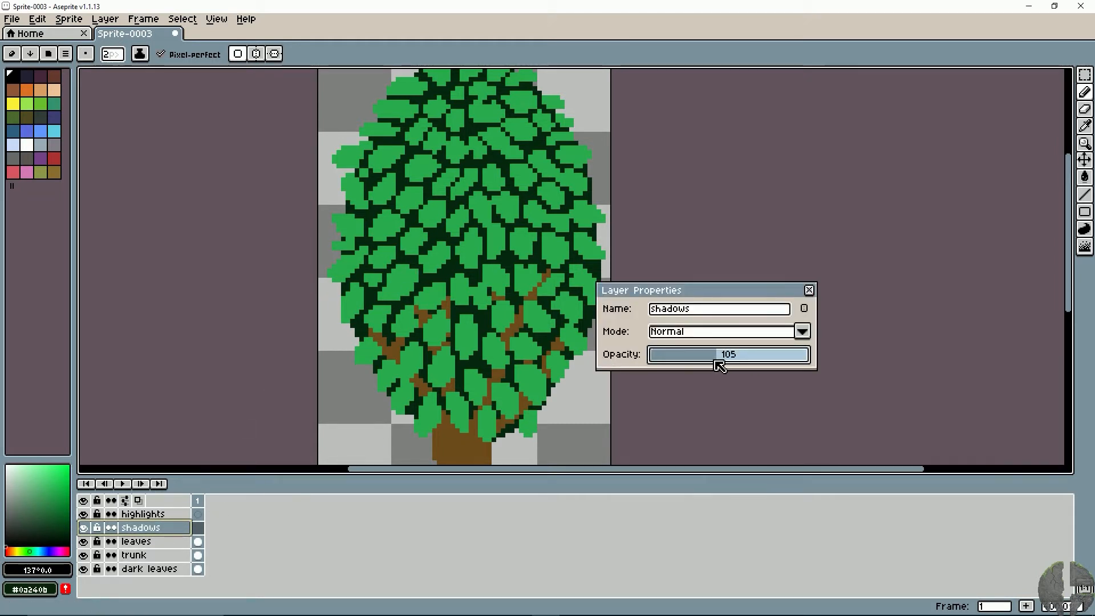
pyautogui.click(809, 290)
# - Reduce the pencil to 1 px and test the shading on the upper part of a leaf just above the trunk
pyautogui.scroll(1, 473, 279)
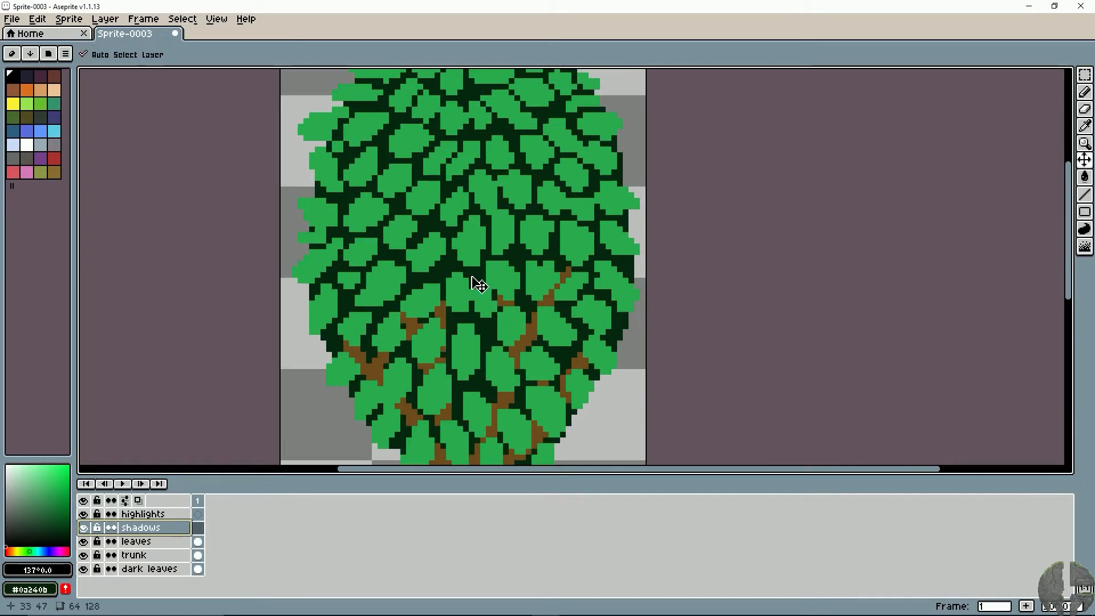
pyautogui.moveTo(449, 338); pyautogui.dragTo(442, 206)
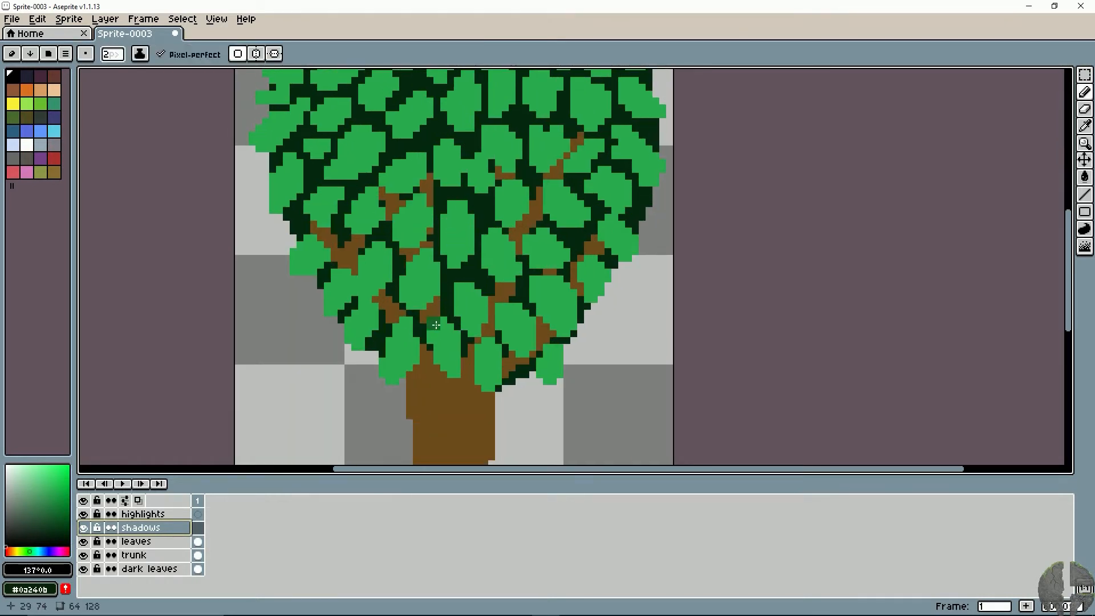
pyautogui.moveTo(430, 332)
pyautogui.mouseDown()
pyautogui.moveTo(431, 342)
pyautogui.moveTo(454, 331)
pyautogui.mouseUp()
pyautogui.hotkey('ctrl', 'z')
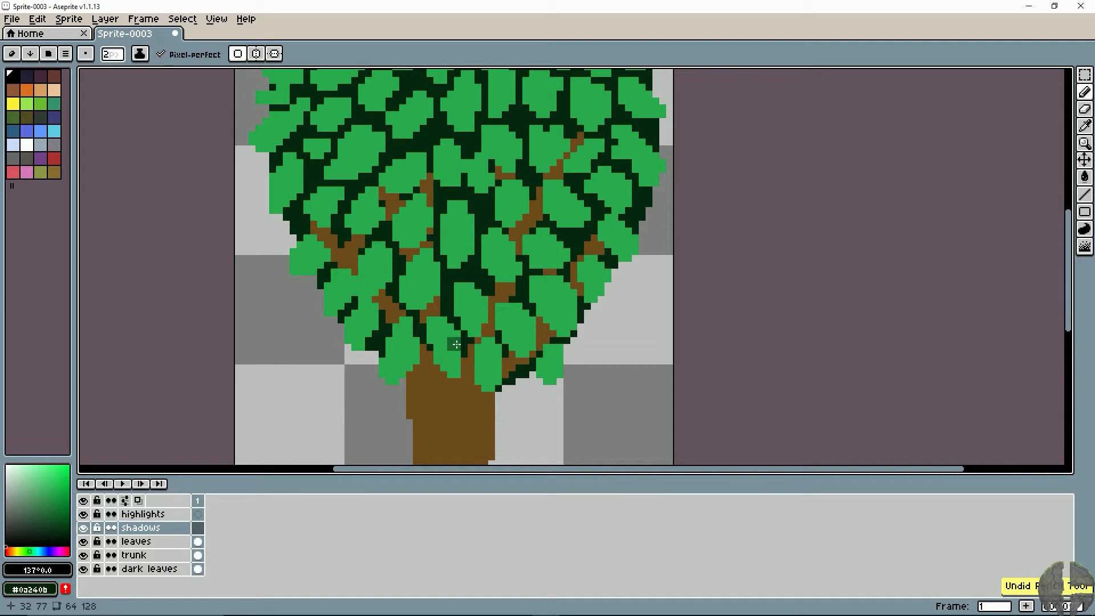
pyautogui.press('-')
pyautogui.moveTo(437, 325); pyautogui.dragTo(458, 333)
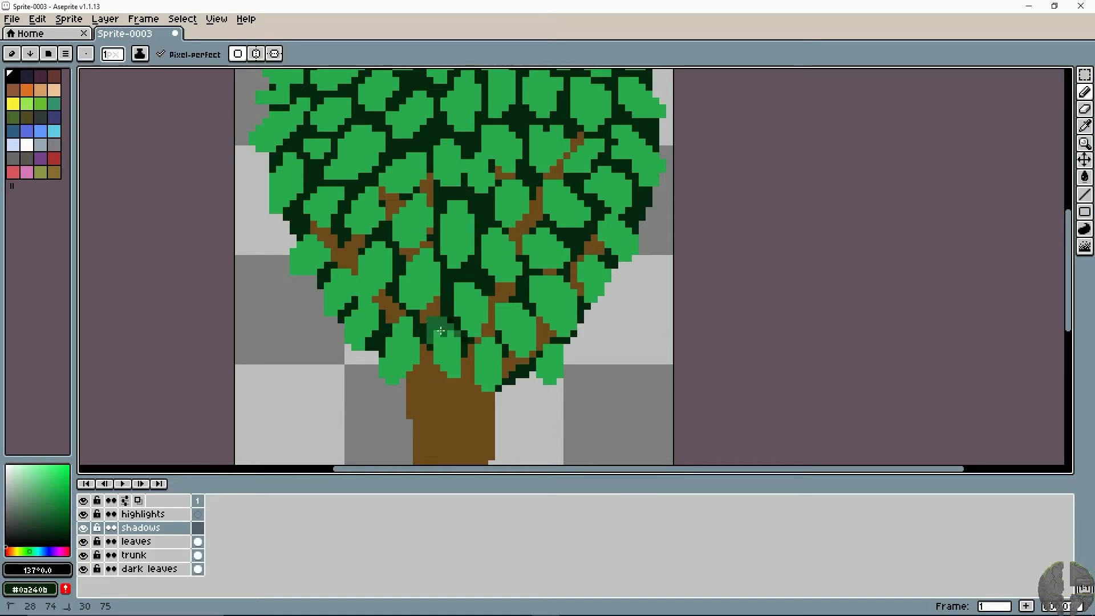
# - Raise the shadows layer's opacity to 137
pyautogui.doubleClick(162, 528)
pyautogui.click(736, 355)
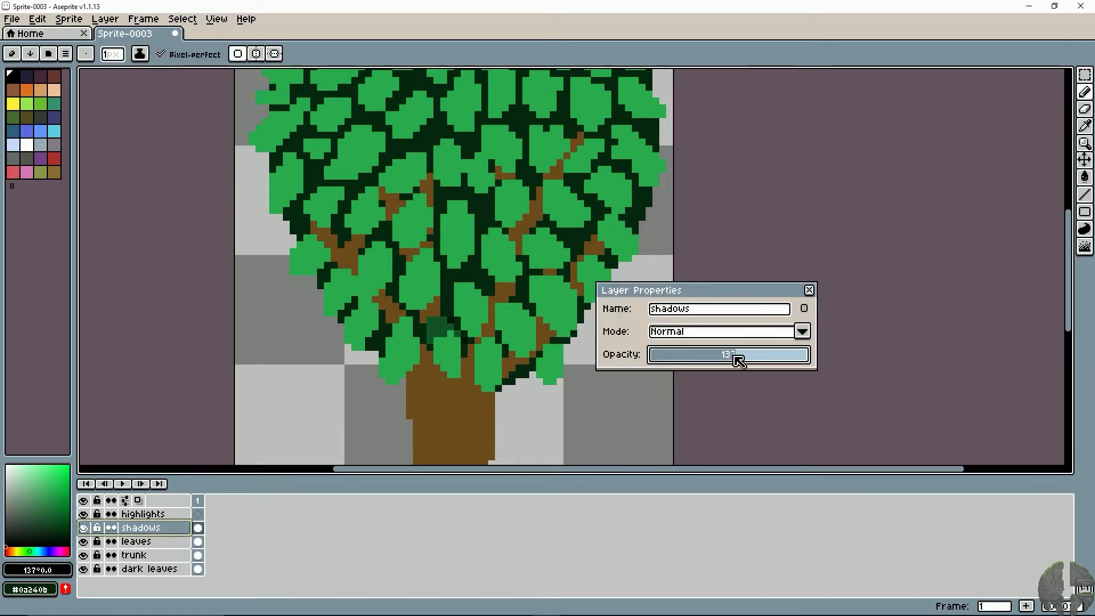
pyautogui.click(810, 291)
# - Check the test shading from further out, then undo it on the leaf above the trunk
pyautogui.moveTo(513, 257); pyautogui.dragTo(516, 287)
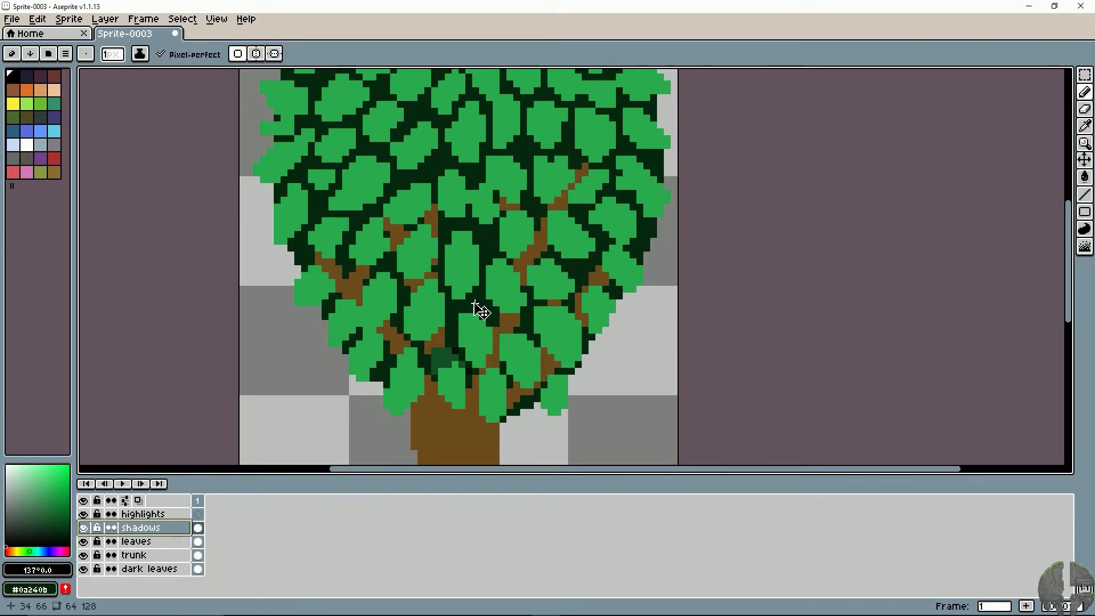
pyautogui.scroll(-1, 480, 309)
pyautogui.hotkey('ctrl', 'z')
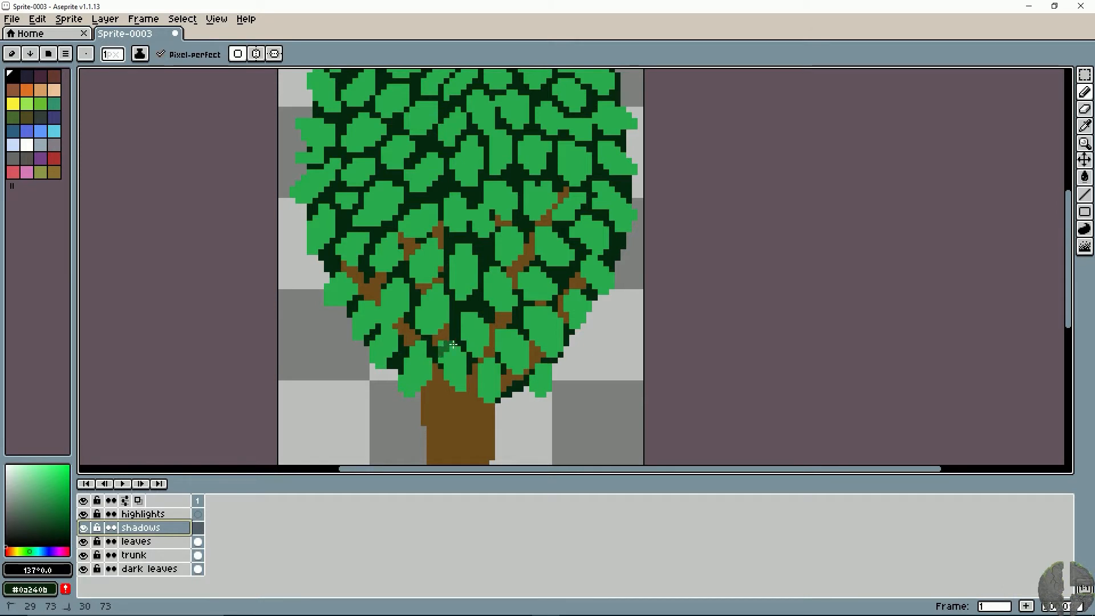
pyautogui.hotkey('ctrl', 'y')
pyautogui.press('b')
pyautogui.hotkey('ctrl', 'z')
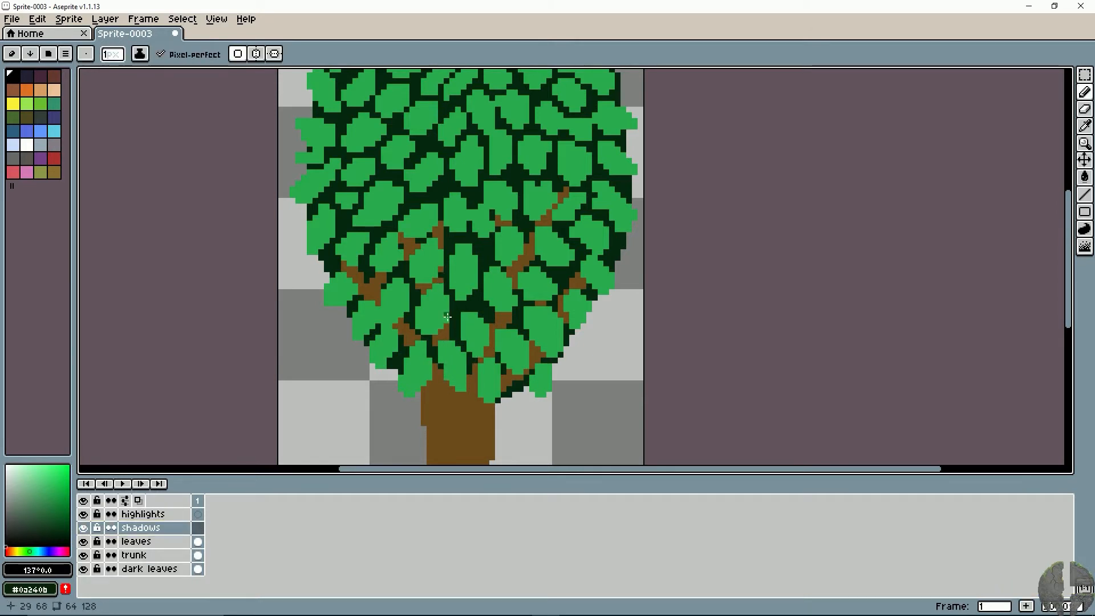
# - Shade the upper end of the tall leaf in the centre of the lower canopy, undoing unwanted strokes
pyautogui.press('space')
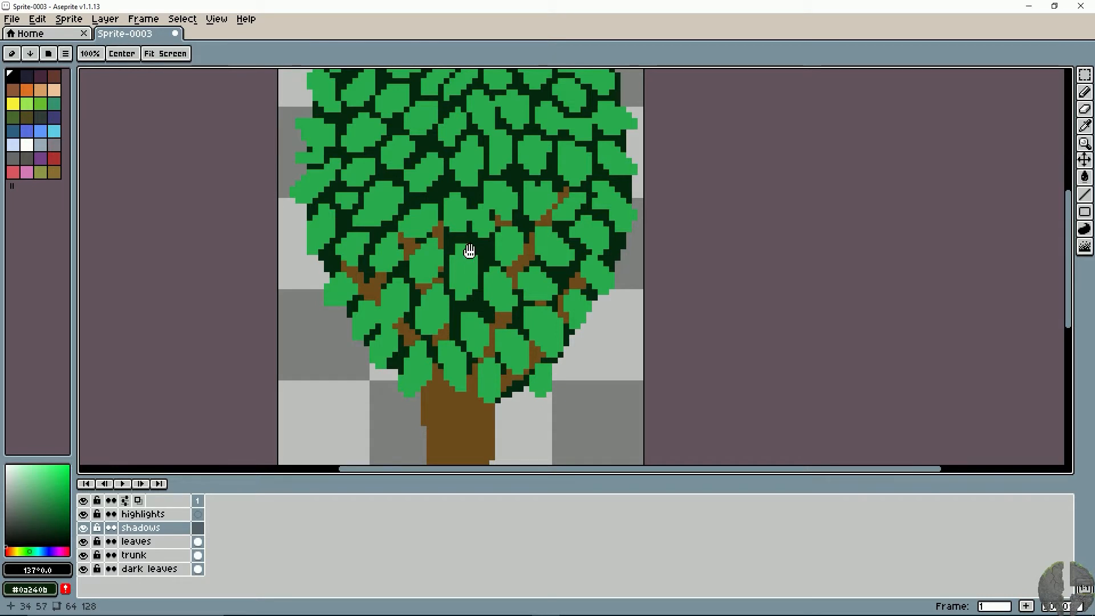
pyautogui.moveTo(462, 256); pyautogui.dragTo(465, 323)
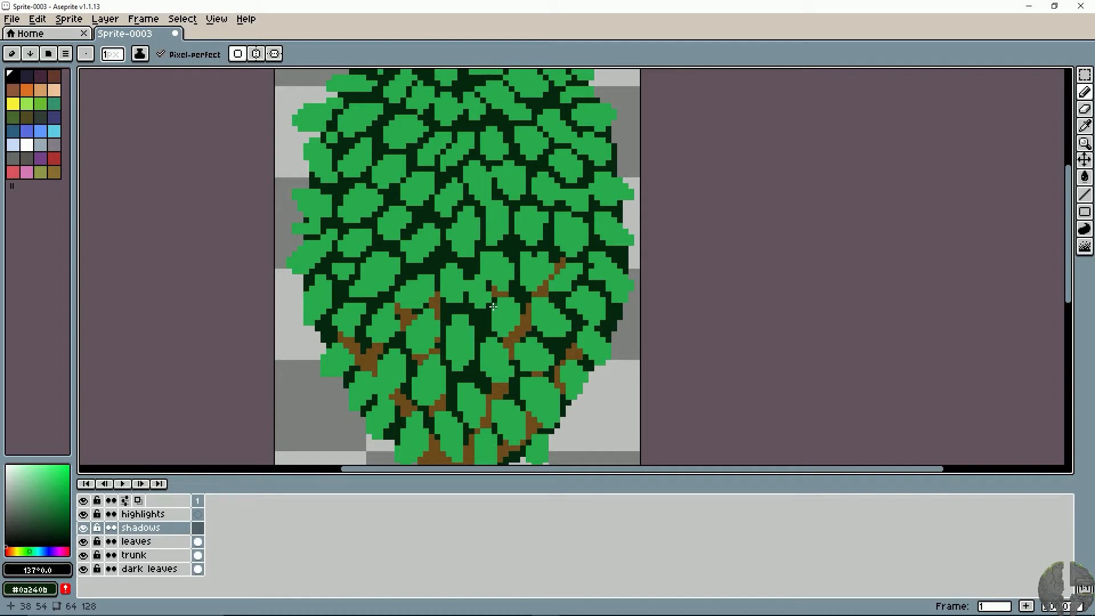
pyautogui.moveTo(449, 328)
pyautogui.mouseDown()
pyautogui.moveTo(476, 335)
pyautogui.moveTo(466, 316)
pyautogui.moveTo(452, 319)
pyautogui.moveTo(471, 325)
pyautogui.moveTo(456, 318)
pyautogui.moveTo(450, 330)
pyautogui.moveTo(470, 326)
pyautogui.moveTo(462, 319)
pyautogui.moveTo(449, 331)
pyautogui.moveTo(477, 333)
pyautogui.moveTo(466, 327)
pyautogui.moveTo(473, 343)
pyautogui.moveTo(462, 328)
pyautogui.moveTo(476, 338)
pyautogui.moveTo(474, 319)
pyautogui.moveTo(435, 308)
pyautogui.moveTo(477, 335)
pyautogui.mouseUp()
pyautogui.hotkey('ctrl', 'z')
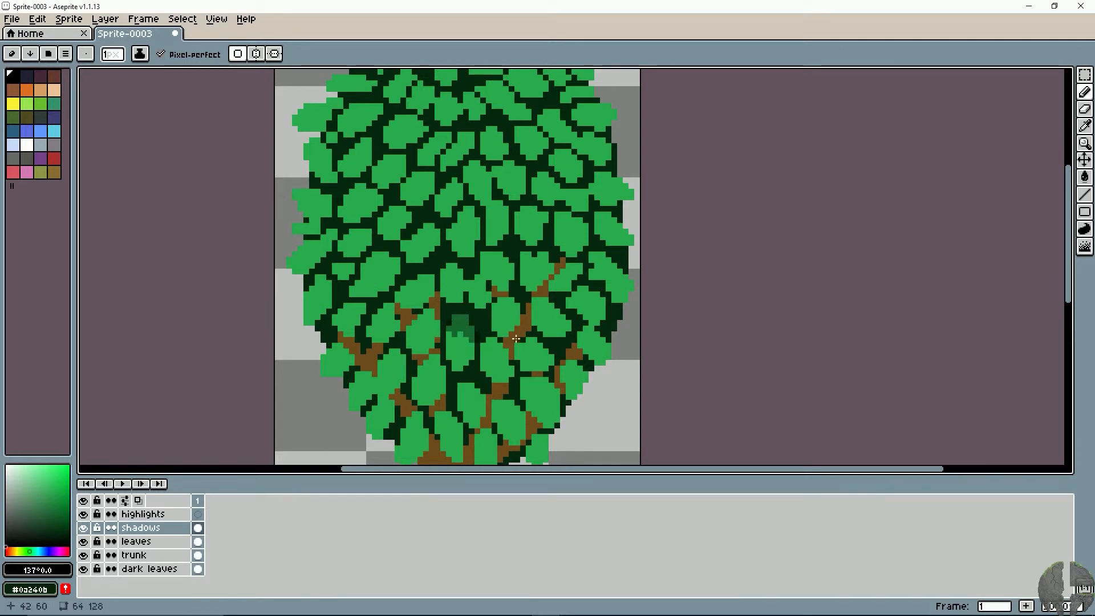
pyautogui.hotkey('ctrl', 'z')
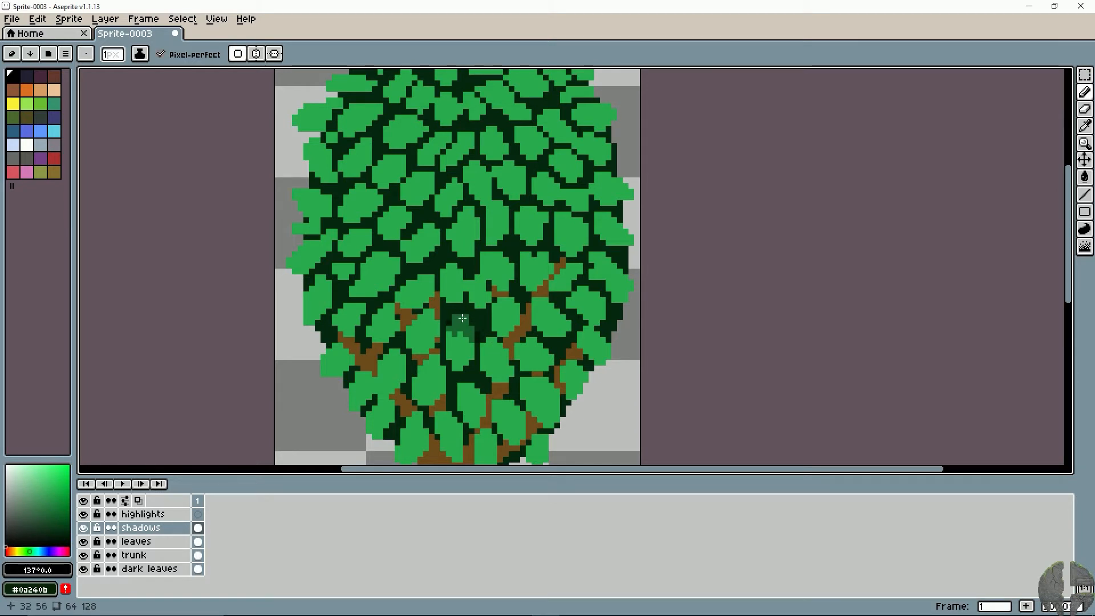
pyautogui.moveTo(471, 320); pyautogui.dragTo(459, 313)
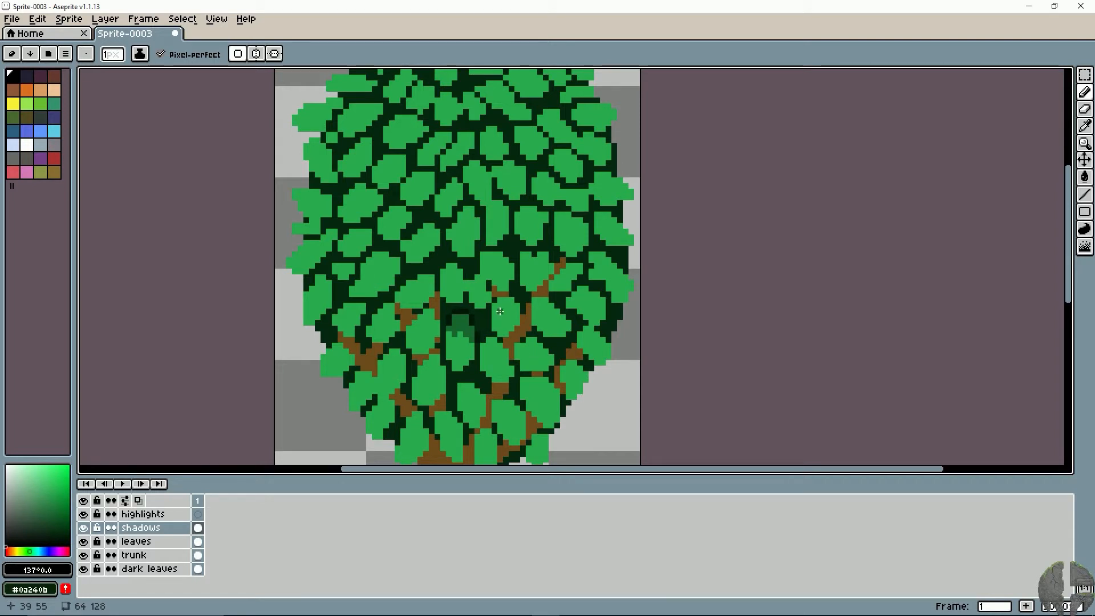
# - Shade the upper parts of the leaves surrounding the tall central leaf, including the row above it
pyautogui.moveTo(489, 336)
pyautogui.mouseDown()
pyautogui.moveTo(483, 357)
pyautogui.moveTo(490, 349)
pyautogui.mouseUp()
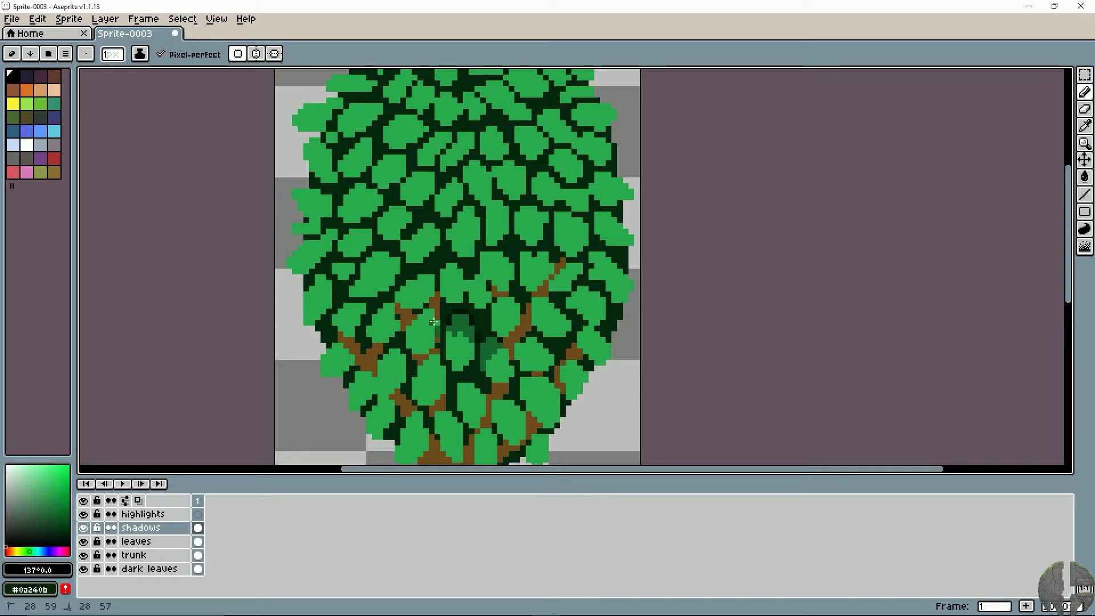
pyautogui.moveTo(424, 318); pyautogui.dragTo(438, 326)
pyautogui.moveTo(425, 326)
pyautogui.mouseDown()
pyautogui.moveTo(409, 307)
pyautogui.moveTo(408, 331)
pyautogui.moveTo(424, 333)
pyautogui.moveTo(394, 322)
pyautogui.moveTo(375, 342)
pyautogui.moveTo(377, 287)
pyautogui.moveTo(366, 289)
pyautogui.moveTo(381, 289)
pyautogui.moveTo(362, 303)
pyautogui.moveTo(386, 294)
pyautogui.moveTo(380, 302)
pyautogui.moveTo(373, 282)
pyautogui.moveTo(417, 257)
pyautogui.moveTo(383, 270)
pyautogui.moveTo(451, 250)
pyautogui.moveTo(434, 256)
pyautogui.moveTo(443, 245)
pyautogui.moveTo(428, 246)
pyautogui.moveTo(447, 250)
pyautogui.moveTo(451, 266)
pyautogui.moveTo(451, 251)
pyautogui.moveTo(424, 257)
pyautogui.moveTo(461, 273)
pyautogui.mouseUp()
pyautogui.press('space')
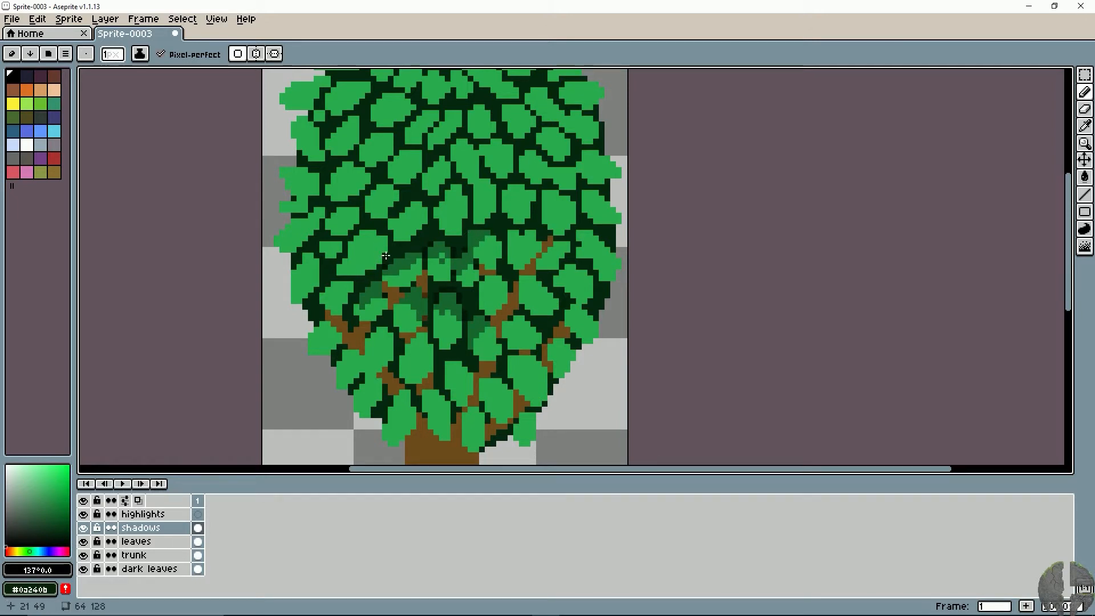
# - Shade the upper parts of the leaves on the lower left side of the canopy, out to its edge
pyautogui.moveTo(381, 251); pyautogui.dragTo(358, 239)
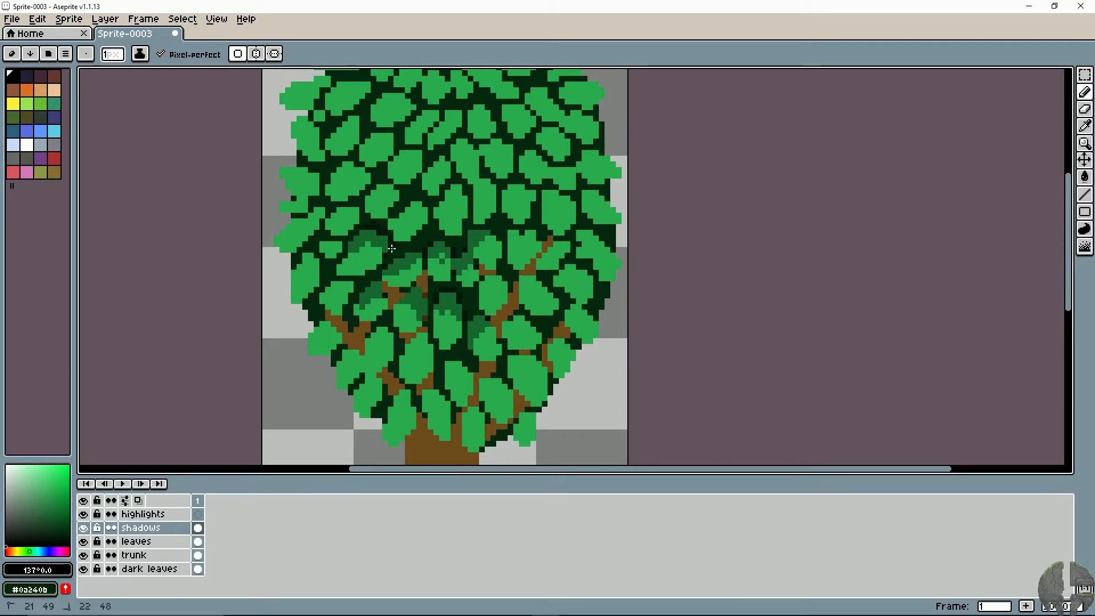
pyautogui.moveTo(348, 282)
pyautogui.mouseDown()
pyautogui.moveTo(328, 294)
pyautogui.moveTo(344, 289)
pyautogui.moveTo(346, 301)
pyautogui.moveTo(321, 298)
pyautogui.moveTo(343, 288)
pyautogui.moveTo(378, 339)
pyautogui.moveTo(321, 329)
pyautogui.moveTo(338, 338)
pyautogui.moveTo(345, 341)
pyautogui.mouseUp()
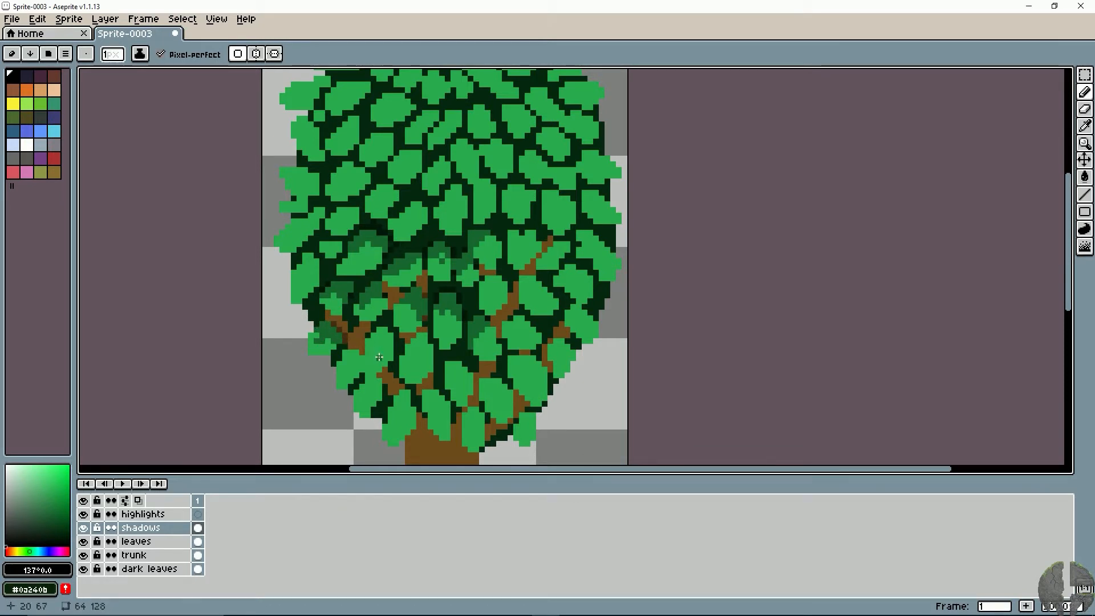
pyautogui.moveTo(370, 344); pyautogui.dragTo(385, 334)
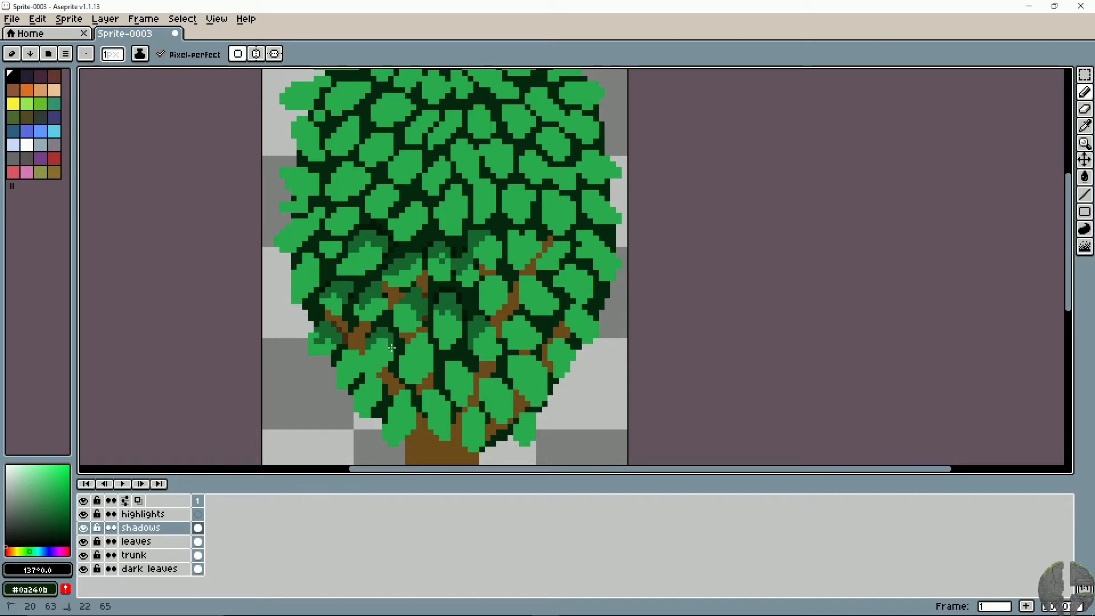
pyautogui.moveTo(383, 347); pyautogui.dragTo(365, 369)
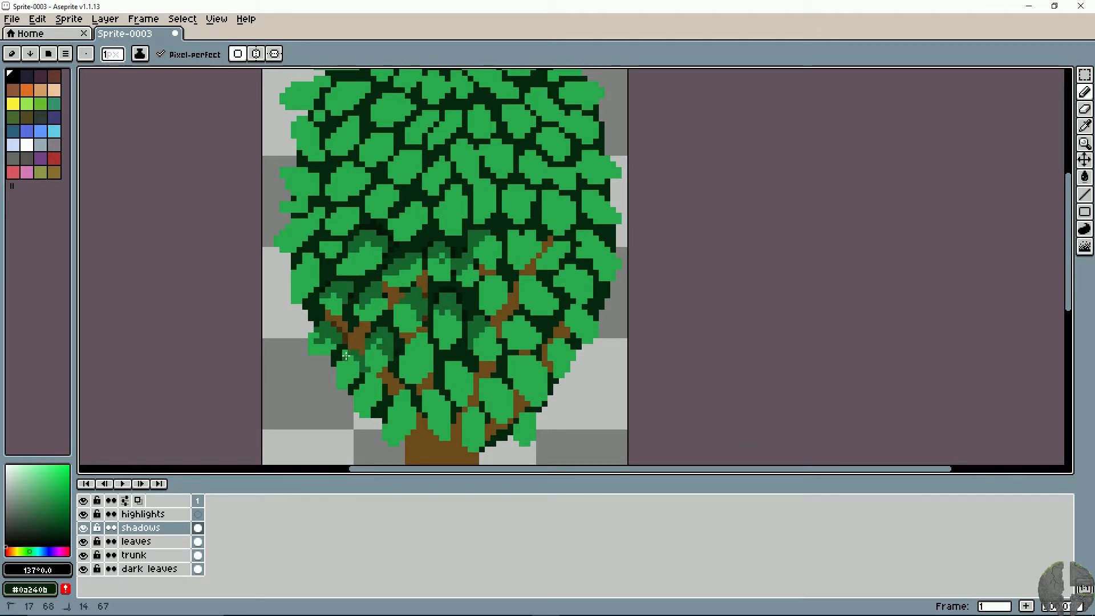
# - Shade the leaves along the bottom of the canopy above the trunk and up its lower right edge
pyautogui.moveTo(357, 368)
pyautogui.mouseDown()
pyautogui.moveTo(381, 383)
pyautogui.moveTo(366, 379)
pyautogui.moveTo(363, 397)
pyautogui.moveTo(380, 399)
pyautogui.moveTo(374, 363)
pyautogui.moveTo(404, 370)
pyautogui.moveTo(425, 342)
pyautogui.moveTo(434, 351)
pyautogui.moveTo(407, 345)
pyautogui.moveTo(428, 339)
pyautogui.moveTo(433, 357)
pyautogui.moveTo(415, 348)
pyautogui.moveTo(431, 359)
pyautogui.moveTo(414, 359)
pyautogui.moveTo(416, 349)
pyautogui.moveTo(465, 373)
pyautogui.moveTo(447, 378)
pyautogui.moveTo(452, 364)
pyautogui.moveTo(462, 378)
pyautogui.moveTo(427, 408)
pyautogui.moveTo(434, 396)
pyautogui.moveTo(391, 403)
pyautogui.moveTo(412, 413)
pyautogui.moveTo(351, 333)
pyautogui.moveTo(461, 345)
pyautogui.moveTo(486, 315)
pyautogui.moveTo(478, 331)
pyautogui.moveTo(489, 320)
pyautogui.moveTo(501, 343)
pyautogui.moveTo(477, 323)
pyautogui.moveTo(509, 328)
pyautogui.moveTo(508, 336)
pyautogui.moveTo(488, 334)
pyautogui.moveTo(541, 278)
pyautogui.moveTo(482, 242)
pyautogui.mouseUp()
pyautogui.click(349, 370)
pyautogui.press('space')
pyautogui.press('space')
pyautogui.press('space')
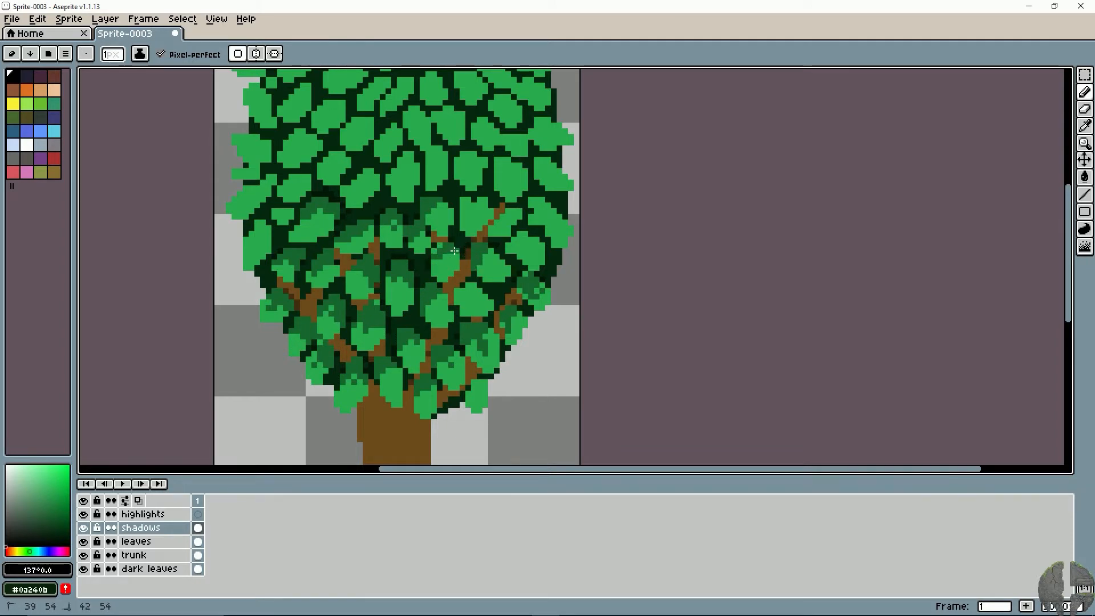
# - Shade the leaf beside the right-hand branch and the leaves on the left side at mid-height
pyautogui.press('space')
pyautogui.moveTo(445, 238)
pyautogui.mouseDown()
pyautogui.moveTo(487, 281)
pyautogui.moveTo(511, 249)
pyautogui.mouseUp()
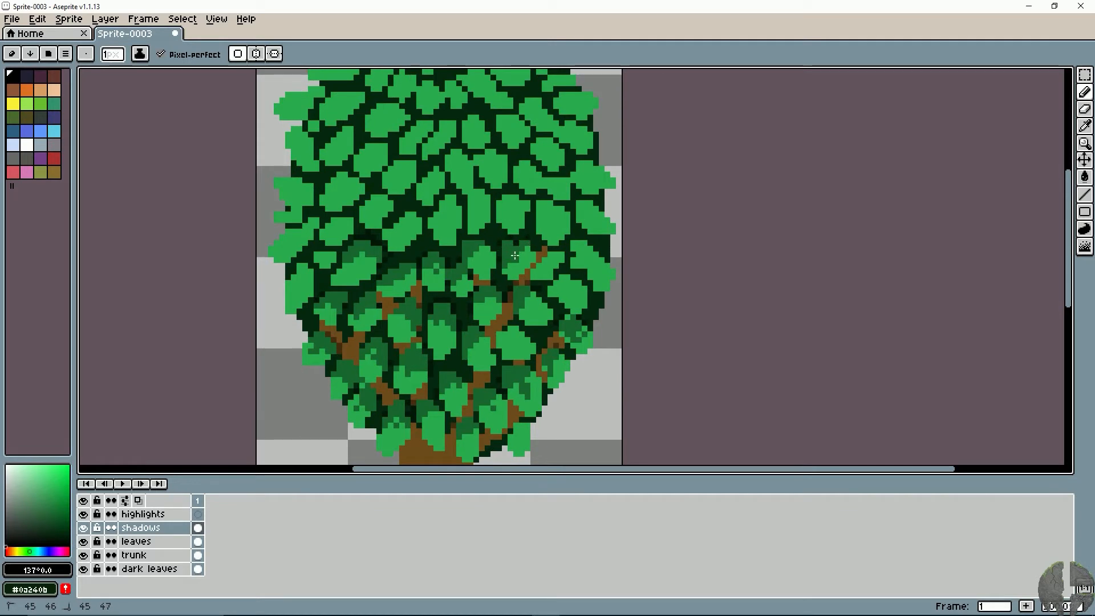
pyautogui.click(493, 250)
pyautogui.moveTo(418, 239)
pyautogui.mouseDown()
pyautogui.moveTo(397, 229)
pyautogui.moveTo(417, 223)
pyautogui.moveTo(407, 213)
pyautogui.moveTo(424, 222)
pyautogui.moveTo(371, 199)
pyautogui.moveTo(382, 203)
pyautogui.moveTo(340, 219)
pyautogui.moveTo(358, 234)
pyautogui.moveTo(358, 189)
pyautogui.moveTo(338, 178)
pyautogui.moveTo(366, 194)
pyautogui.moveTo(301, 187)
pyautogui.moveTo(313, 197)
pyautogui.moveTo(303, 223)
pyautogui.moveTo(333, 226)
pyautogui.moveTo(314, 281)
pyautogui.mouseUp()
pyautogui.moveTo(328, 241); pyautogui.dragTo(341, 260)
pyautogui.moveTo(345, 244)
pyautogui.mouseDown()
pyautogui.moveTo(381, 278)
pyautogui.moveTo(362, 319)
pyautogui.mouseUp()
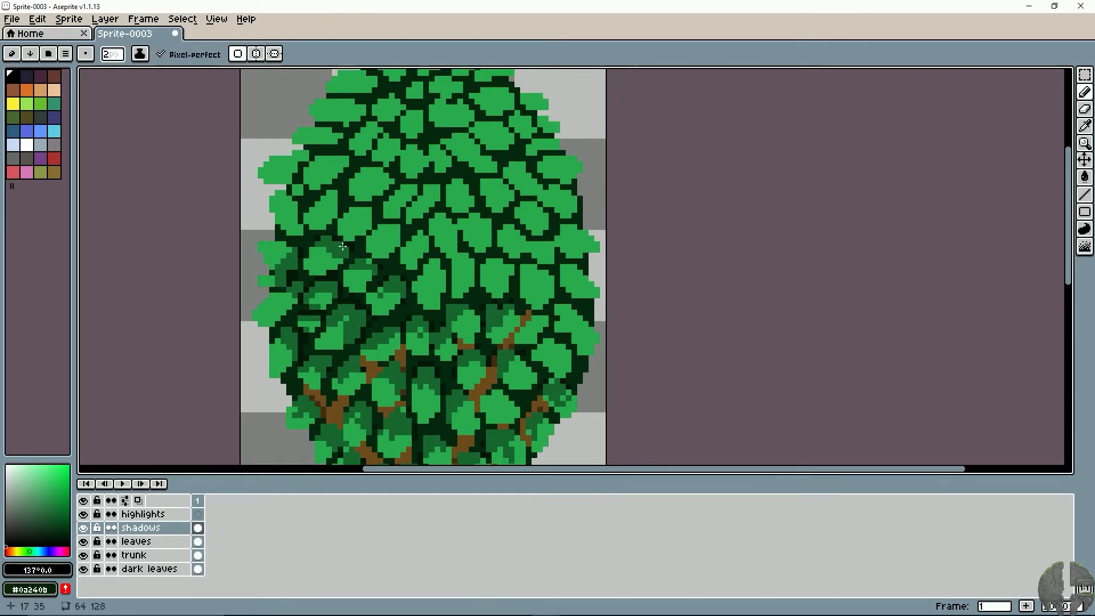
# - Shade the leaves across the canopy's middle to the right edge, using a 1 px pencil beside the right-hand branch
pyautogui.moveTo(368, 215)
pyautogui.mouseDown()
pyautogui.moveTo(397, 235)
pyautogui.moveTo(384, 242)
pyautogui.moveTo(419, 239)
pyautogui.moveTo(412, 249)
pyautogui.moveTo(440, 225)
pyautogui.moveTo(433, 232)
pyautogui.moveTo(483, 223)
pyautogui.moveTo(517, 243)
pyautogui.moveTo(487, 268)
pyautogui.moveTo(526, 271)
pyautogui.moveTo(522, 288)
pyautogui.moveTo(562, 275)
pyautogui.mouseUp()
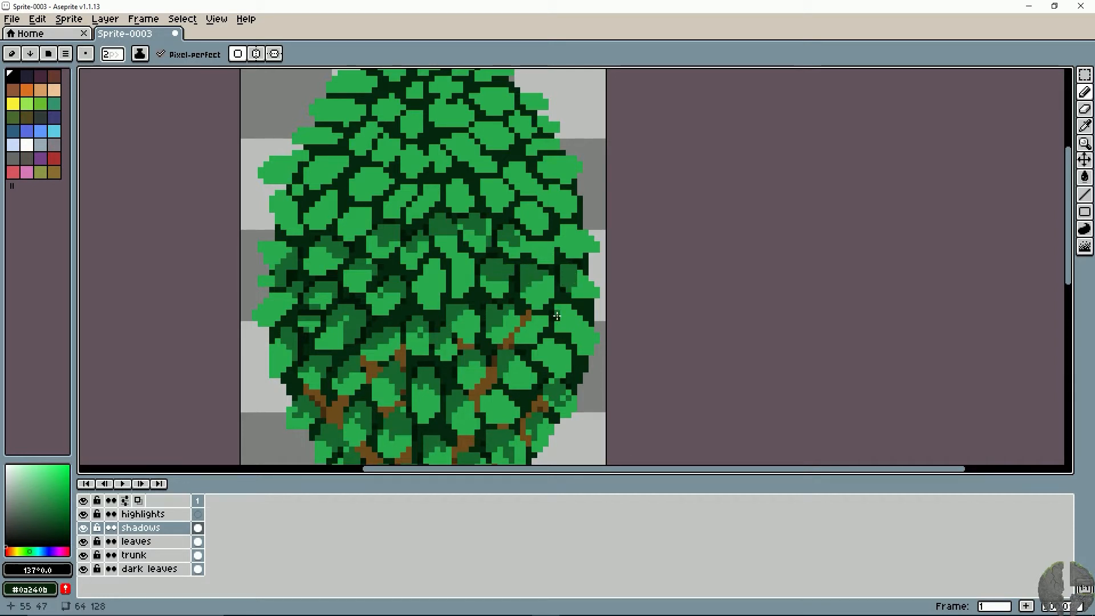
pyautogui.moveTo(557, 316); pyautogui.dragTo(571, 321)
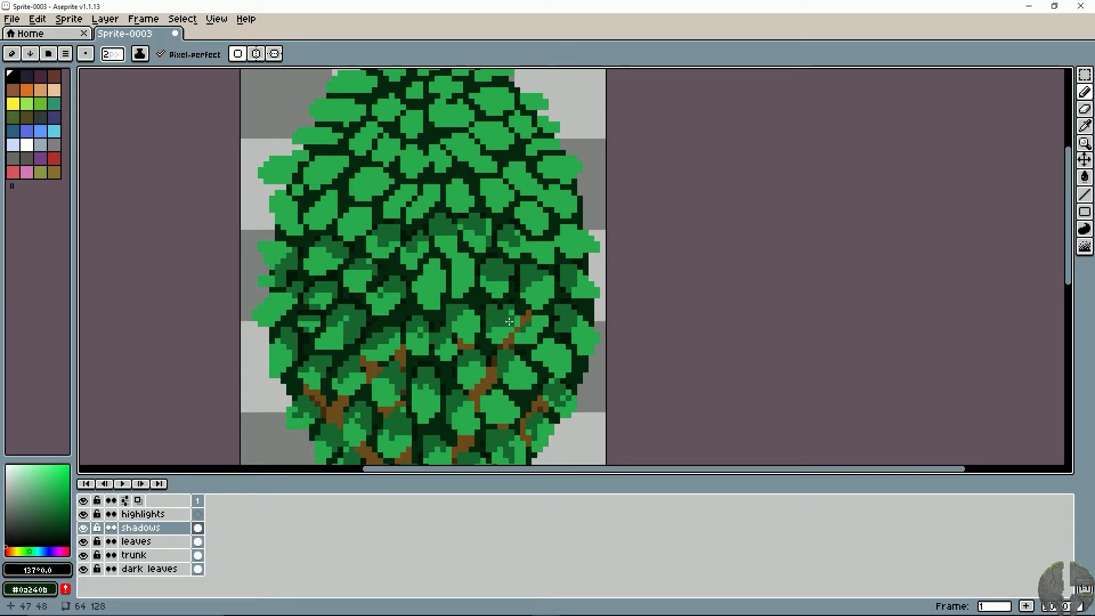
pyautogui.press('-')
pyautogui.moveTo(533, 324); pyautogui.dragTo(528, 333)
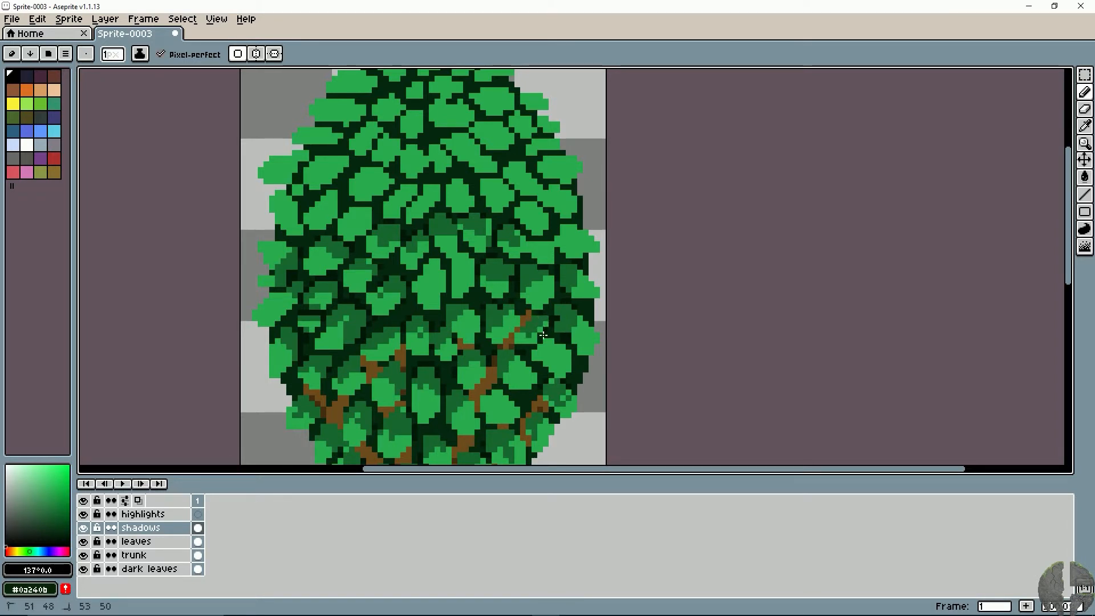
# - Shade the leaf beside the right-hand branch and the leaves from the canopy's centre to its upper left edge
pyautogui.moveTo(551, 347)
pyautogui.mouseDown()
pyautogui.moveTo(560, 359)
pyautogui.moveTo(544, 349)
pyautogui.mouseUp()
pyautogui.moveTo(422, 271)
pyautogui.mouseDown()
pyautogui.moveTo(450, 296)
pyautogui.moveTo(463, 283)
pyautogui.moveTo(485, 303)
pyautogui.moveTo(488, 279)
pyautogui.moveTo(474, 264)
pyautogui.mouseUp()
pyautogui.moveTo(447, 224)
pyautogui.mouseDown()
pyautogui.moveTo(442, 219)
pyautogui.moveTo(392, 204)
pyautogui.moveTo(409, 190)
pyautogui.moveTo(420, 202)
pyautogui.moveTo(416, 214)
pyautogui.moveTo(408, 199)
pyautogui.moveTo(384, 235)
pyautogui.moveTo(399, 248)
pyautogui.moveTo(391, 258)
pyautogui.moveTo(362, 222)
pyautogui.mouseUp()
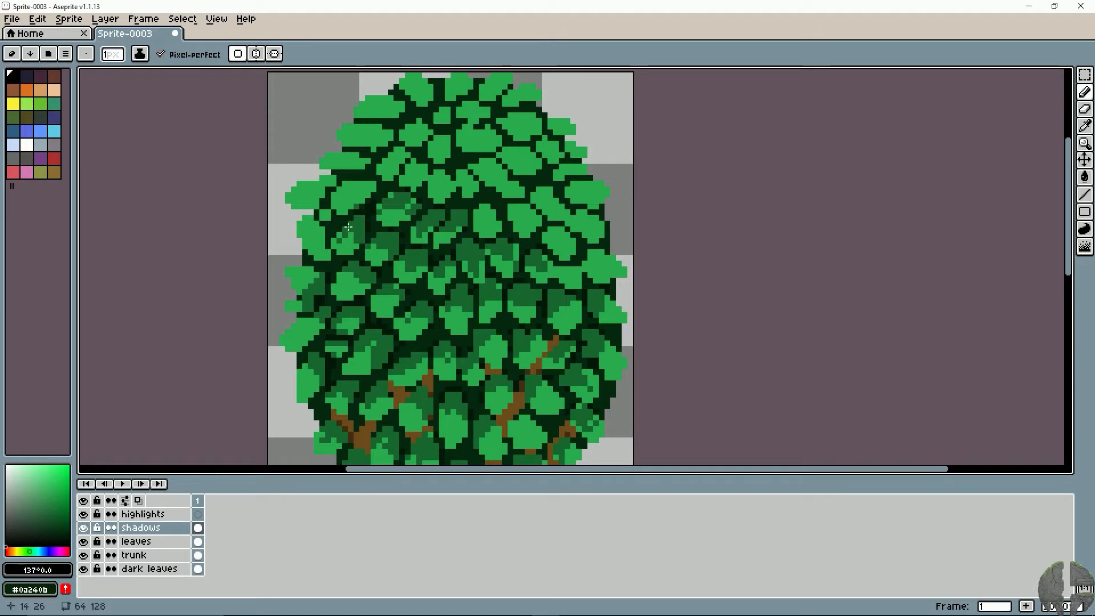
pyautogui.moveTo(319, 240)
pyautogui.mouseDown()
pyautogui.moveTo(313, 227)
pyautogui.moveTo(319, 254)
pyautogui.moveTo(328, 246)
pyautogui.mouseUp()
pyautogui.moveTo(366, 202)
pyautogui.mouseDown()
pyautogui.moveTo(363, 179)
pyautogui.moveTo(348, 190)
pyautogui.moveTo(357, 183)
pyautogui.moveTo(376, 212)
pyautogui.moveTo(367, 247)
pyautogui.mouseUp()
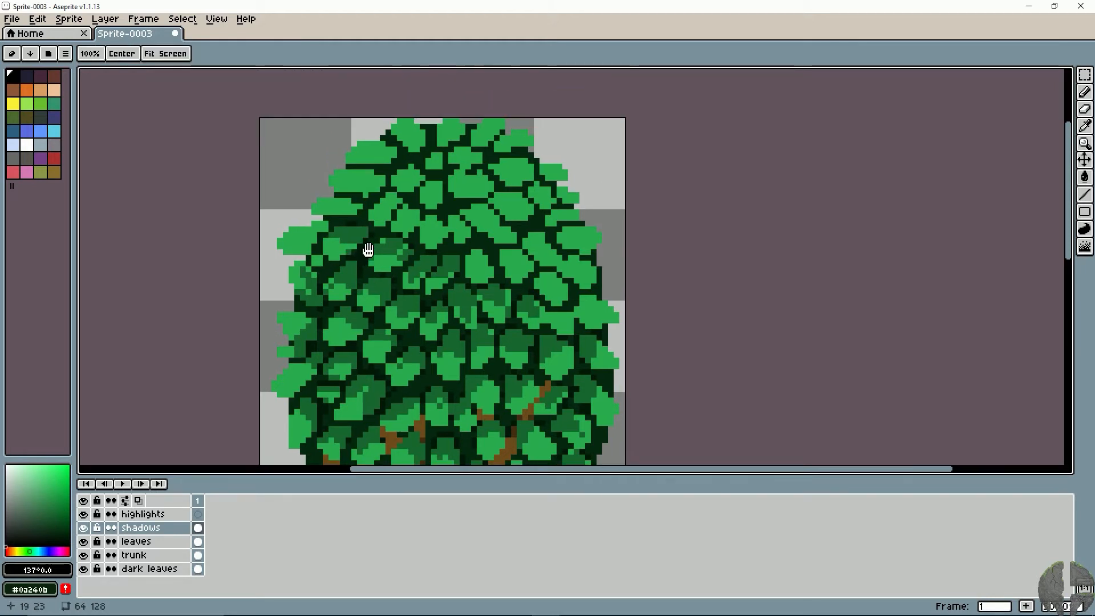
# - Shade the upper parts of the leaves in the canopy's upper centre, up to its top edge
pyautogui.moveTo(472, 279)
pyautogui.mouseDown()
pyautogui.moveTo(478, 267)
pyautogui.moveTo(394, 244)
pyautogui.moveTo(454, 228)
pyautogui.moveTo(459, 209)
pyautogui.mouseUp()
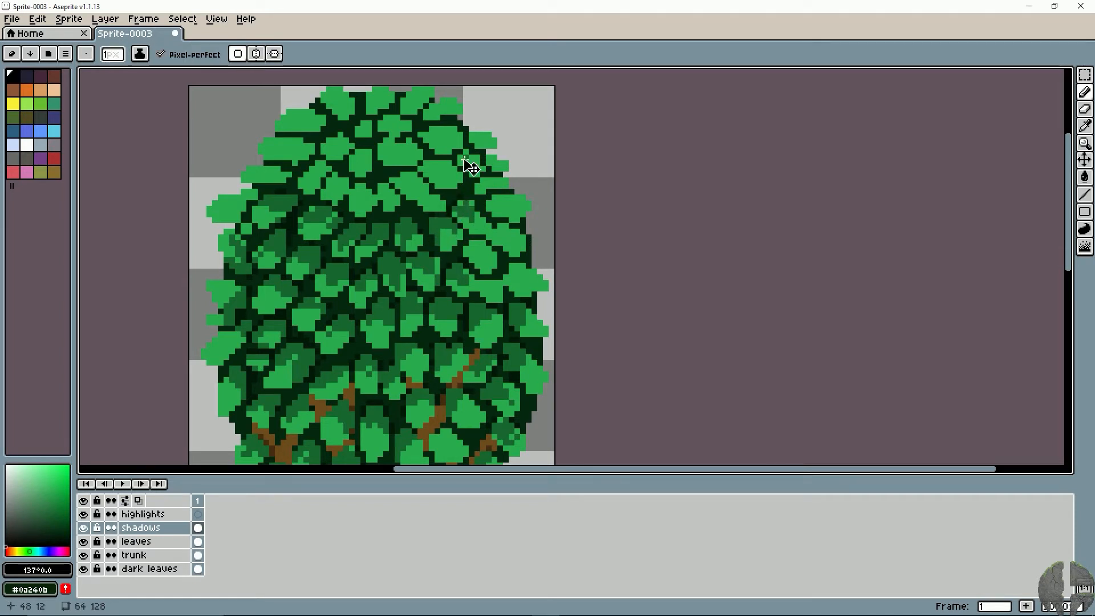
pyautogui.moveTo(449, 169); pyautogui.dragTo(373, 187)
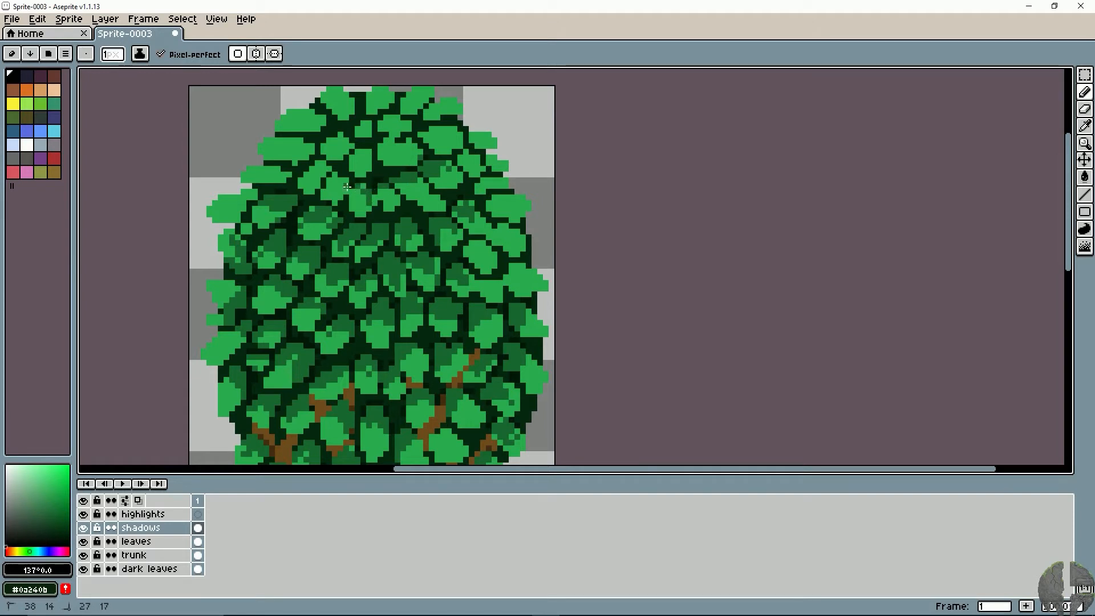
pyautogui.moveTo(329, 158)
pyautogui.mouseDown()
pyautogui.moveTo(367, 132)
pyautogui.moveTo(404, 130)
pyautogui.moveTo(378, 141)
pyautogui.moveTo(393, 149)
pyautogui.moveTo(365, 154)
pyautogui.moveTo(435, 146)
pyautogui.mouseUp()
pyautogui.press('space')
pyautogui.moveTo(399, 107)
pyautogui.mouseDown()
pyautogui.moveTo(409, 152)
pyautogui.moveTo(380, 155)
pyautogui.mouseUp()
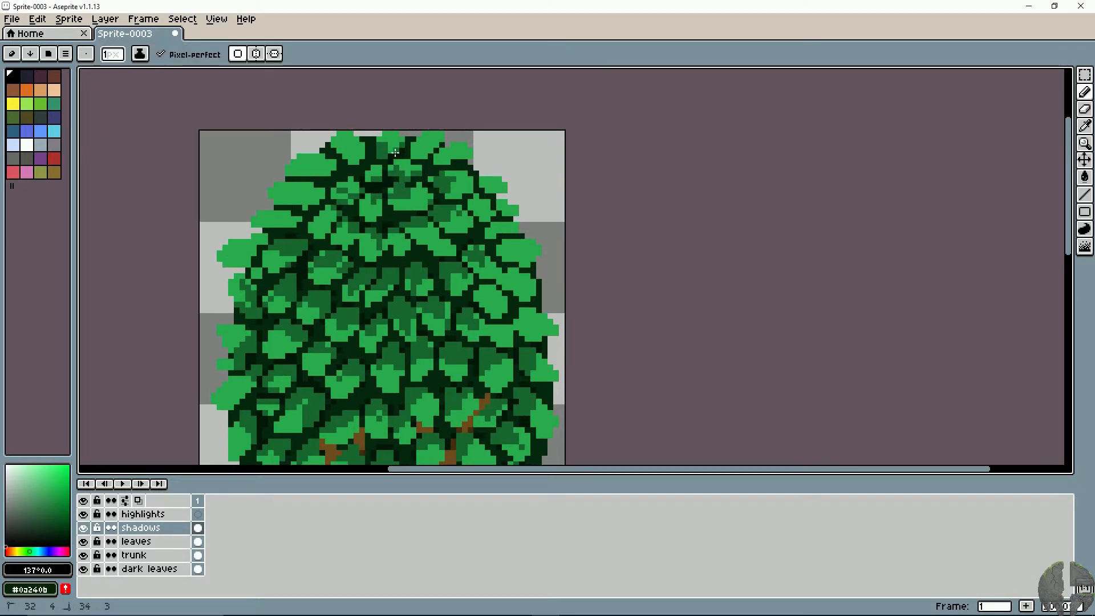
# - Shade the remaining leaves around the crown, from its upper left side across to the upper right edge
pyautogui.press('v')
pyautogui.scroll(-2, 502, 191)
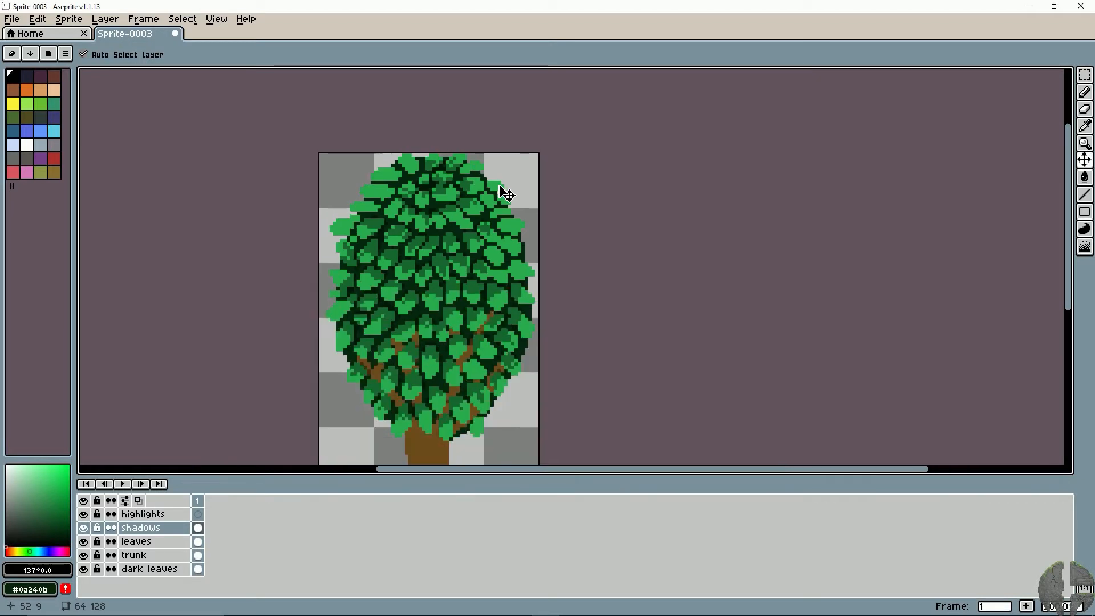
pyautogui.scroll(-2, 500, 186)
pyautogui.scroll(2, 502, 189)
pyautogui.press('space')
pyautogui.moveTo(564, 257); pyautogui.dragTo(572, 194)
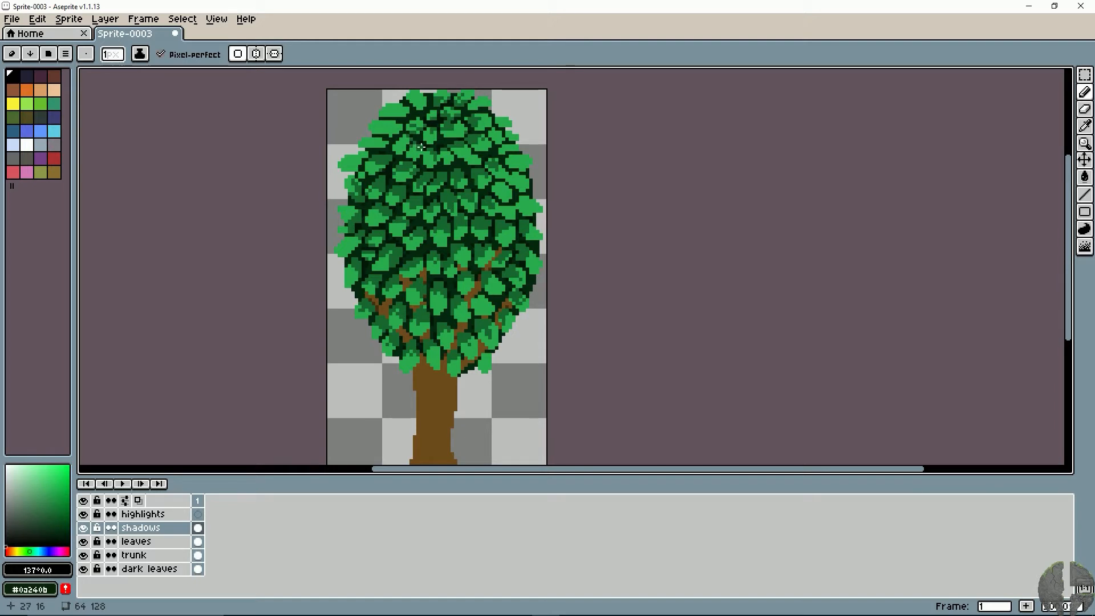
pyautogui.scroll(3, 492, 182)
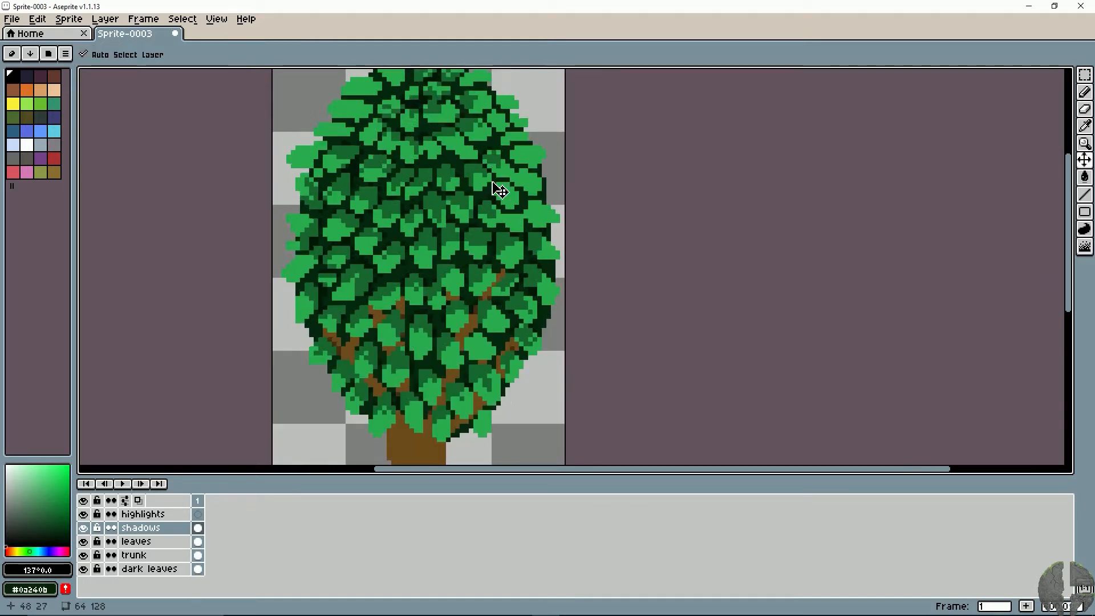
pyautogui.moveTo(491, 184); pyautogui.dragTo(526, 320)
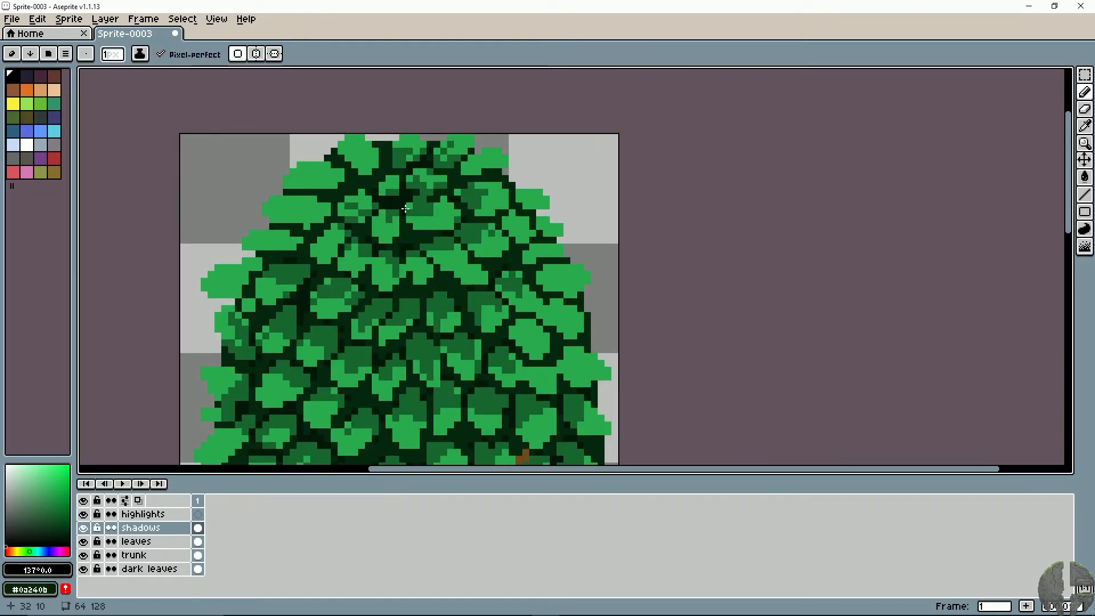
pyautogui.moveTo(342, 182)
pyautogui.mouseDown()
pyautogui.moveTo(314, 181)
pyautogui.moveTo(356, 182)
pyautogui.moveTo(370, 175)
pyautogui.moveTo(367, 158)
pyautogui.moveTo(394, 169)
pyautogui.moveTo(439, 158)
pyautogui.moveTo(451, 177)
pyautogui.moveTo(474, 168)
pyautogui.moveTo(461, 184)
pyautogui.moveTo(485, 202)
pyautogui.moveTo(426, 201)
pyautogui.moveTo(396, 221)
pyautogui.moveTo(294, 211)
pyautogui.moveTo(330, 206)
pyautogui.moveTo(332, 220)
pyautogui.moveTo(297, 240)
pyautogui.moveTo(311, 236)
pyautogui.moveTo(288, 236)
pyautogui.moveTo(330, 255)
pyautogui.moveTo(324, 243)
pyautogui.moveTo(346, 239)
pyautogui.moveTo(390, 269)
pyautogui.mouseUp()
pyautogui.moveTo(437, 254)
pyautogui.mouseDown()
pyautogui.moveTo(486, 247)
pyautogui.moveTo(515, 222)
pyautogui.moveTo(496, 223)
pyautogui.moveTo(512, 228)
pyautogui.moveTo(520, 205)
pyautogui.mouseUp()
pyautogui.moveTo(443, 213); pyautogui.dragTo(425, 179)
pyautogui.moveTo(501, 220); pyautogui.dragTo(533, 240)
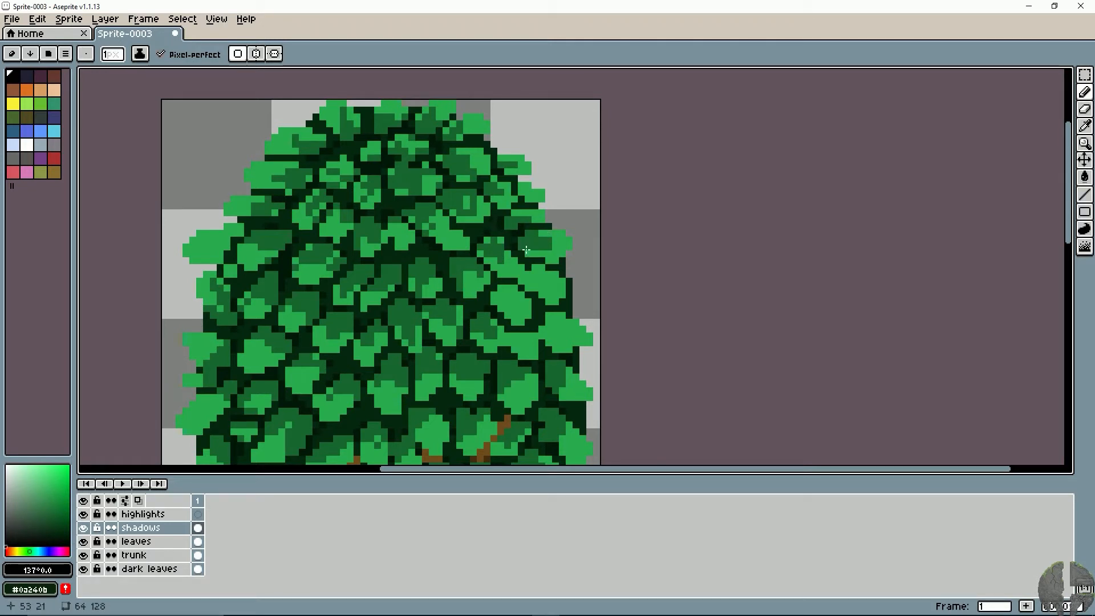
# - Shade the leaves on the upper right and upper left edges, and add shadow to the mid-height leaves across to the right edge
pyautogui.moveTo(460, 260)
pyautogui.mouseDown()
pyautogui.moveTo(428, 217)
pyautogui.moveTo(517, 265)
pyautogui.moveTo(497, 255)
pyautogui.moveTo(507, 296)
pyautogui.moveTo(485, 286)
pyautogui.moveTo(535, 279)
pyautogui.mouseUp()
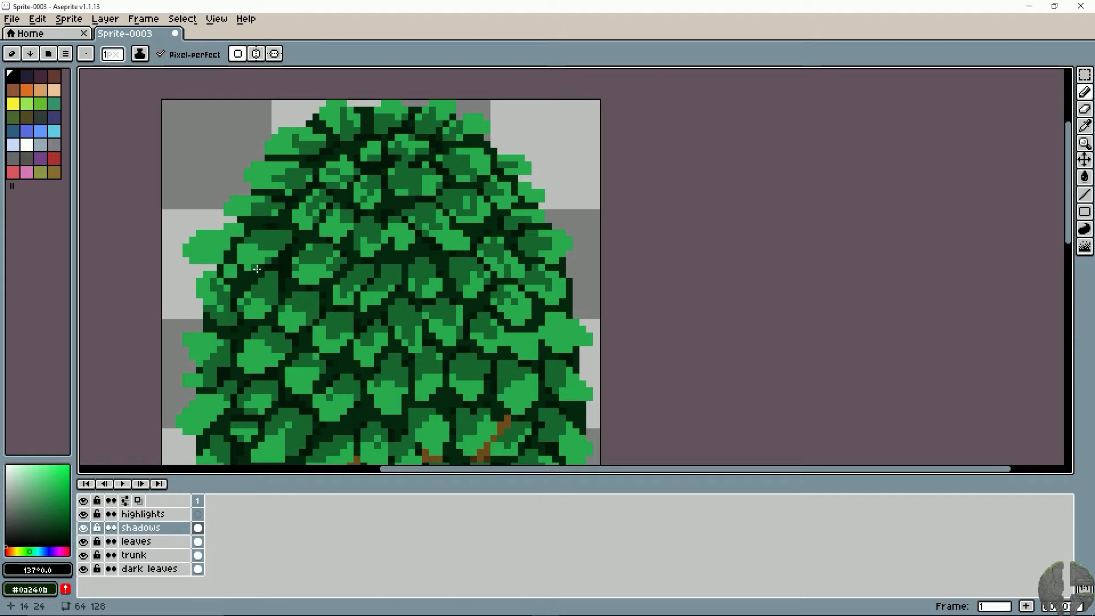
pyautogui.moveTo(263, 257)
pyautogui.mouseDown()
pyautogui.moveTo(304, 245)
pyautogui.moveTo(278, 228)
pyautogui.mouseUp()
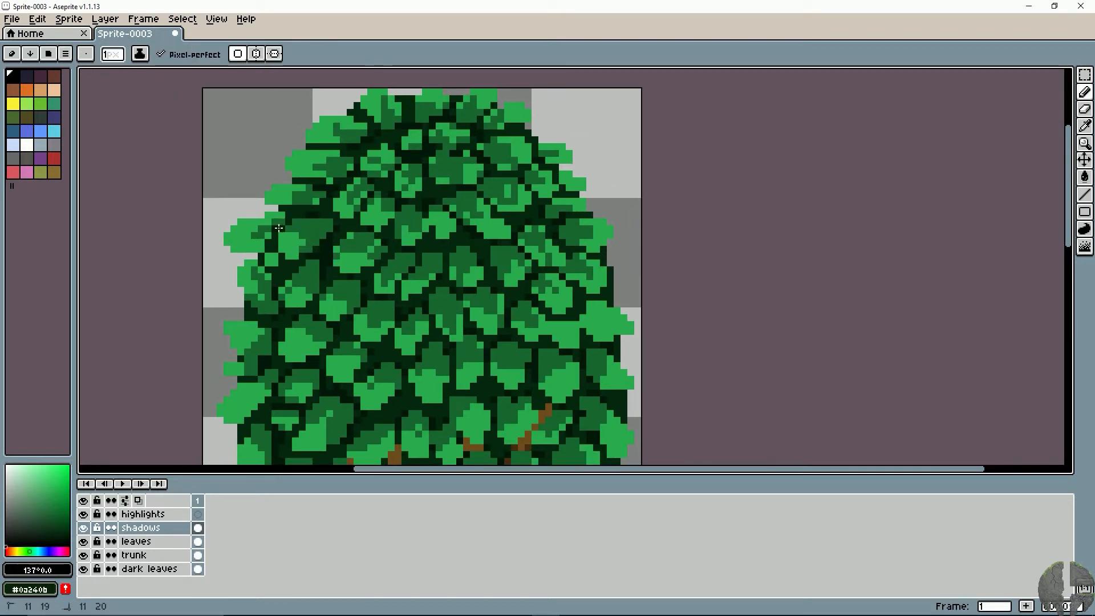
pyautogui.moveTo(309, 283)
pyautogui.mouseDown()
pyautogui.moveTo(306, 222)
pyautogui.moveTo(291, 290)
pyautogui.mouseUp()
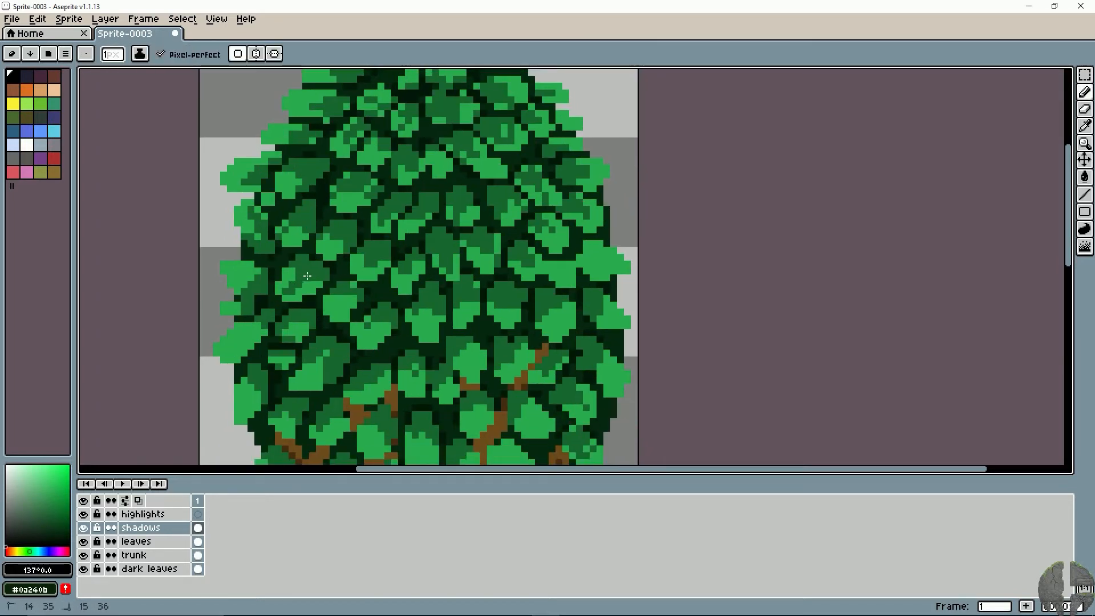
pyautogui.click(479, 304)
pyautogui.moveTo(479, 305); pyautogui.dragTo(470, 312)
pyautogui.moveTo(580, 258)
pyautogui.mouseDown()
pyautogui.moveTo(566, 264)
pyautogui.moveTo(599, 260)
pyautogui.moveTo(586, 258)
pyautogui.mouseUp()
pyautogui.moveTo(559, 257)
pyautogui.mouseDown()
pyautogui.moveTo(562, 277)
pyautogui.moveTo(538, 265)
pyautogui.mouseUp()
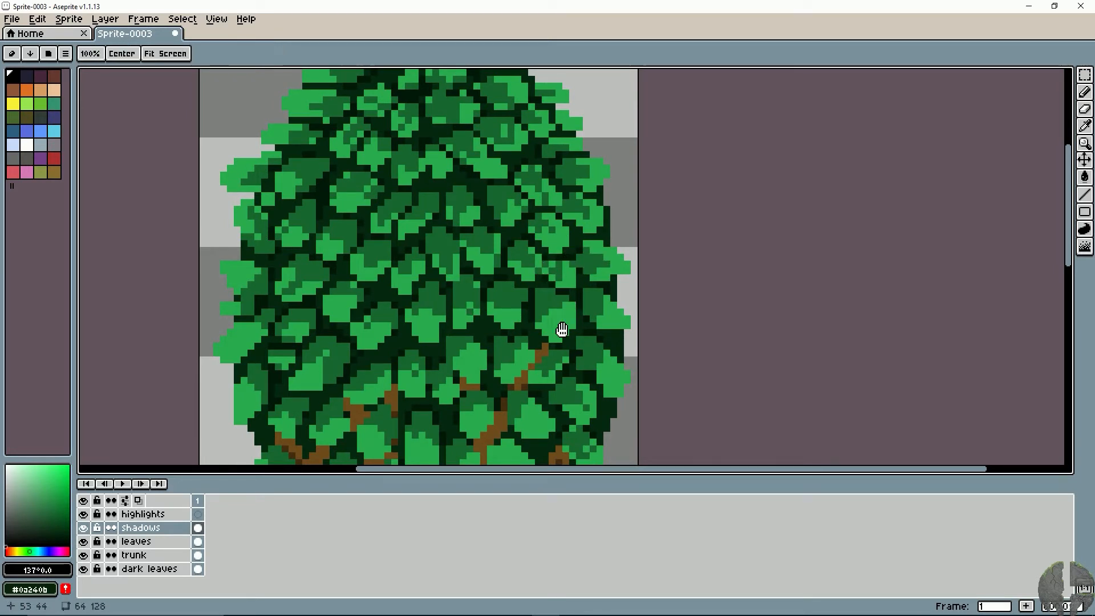
# - Extend the shadows on a leaf at the canopy's left edge and on the leaves in its lower centre
pyautogui.moveTo(561, 331); pyautogui.dragTo(546, 250)
pyautogui.moveTo(388, 291)
pyautogui.mouseDown()
pyautogui.moveTo(425, 249)
pyautogui.moveTo(428, 258)
pyautogui.mouseUp()
pyautogui.moveTo(289, 228)
pyautogui.mouseDown()
pyautogui.moveTo(273, 247)
pyautogui.moveTo(265, 237)
pyautogui.mouseUp()
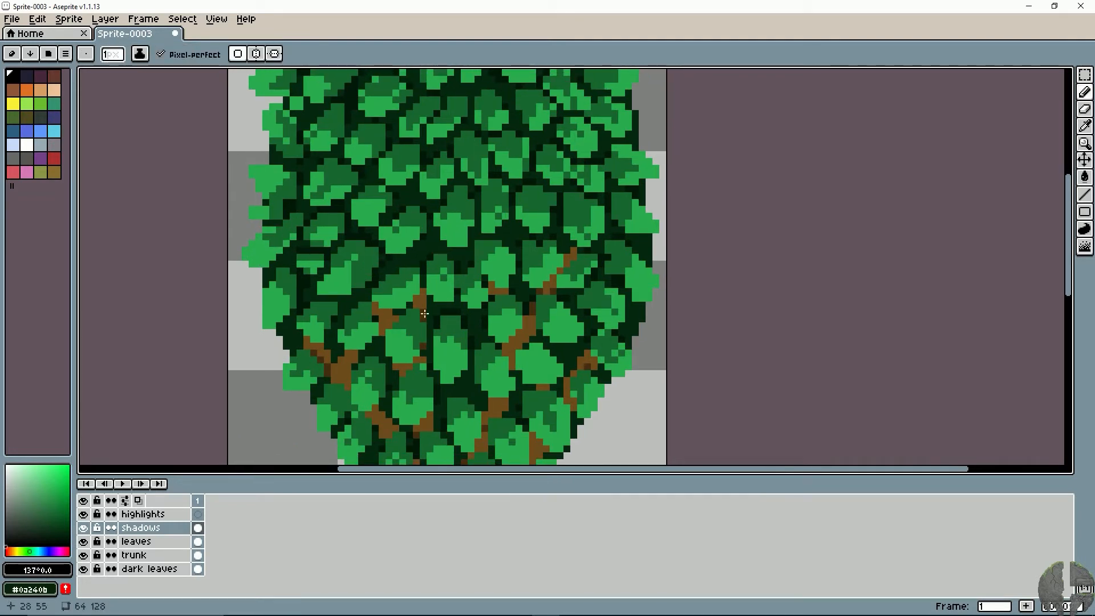
pyautogui.moveTo(398, 337)
pyautogui.mouseDown()
pyautogui.moveTo(445, 353)
pyautogui.moveTo(457, 341)
pyautogui.mouseUp()
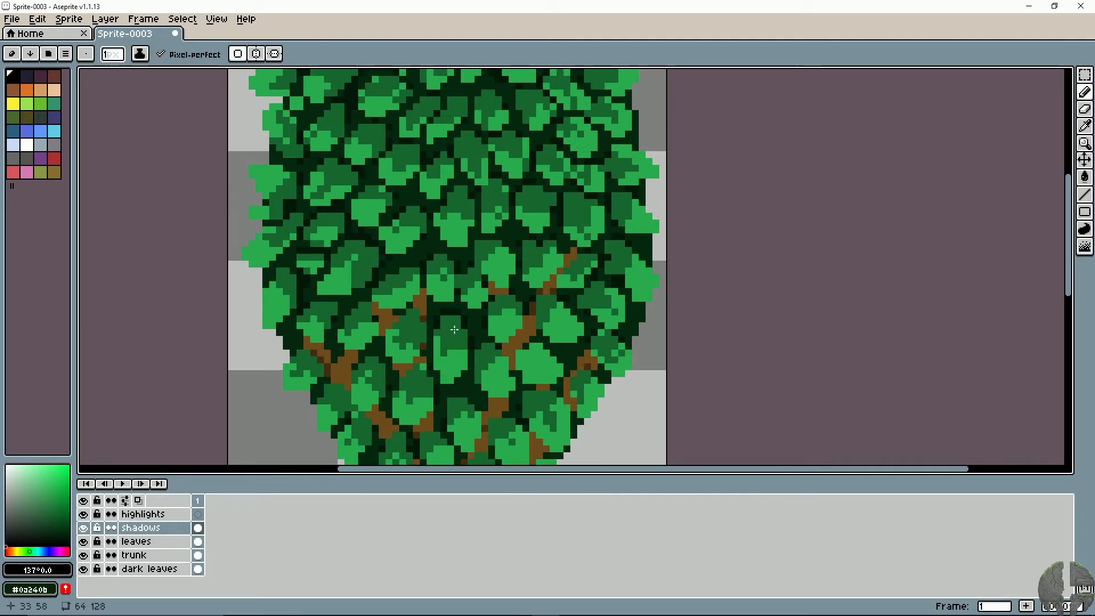
pyautogui.press('v')
pyautogui.scroll(-3, 418, 342)
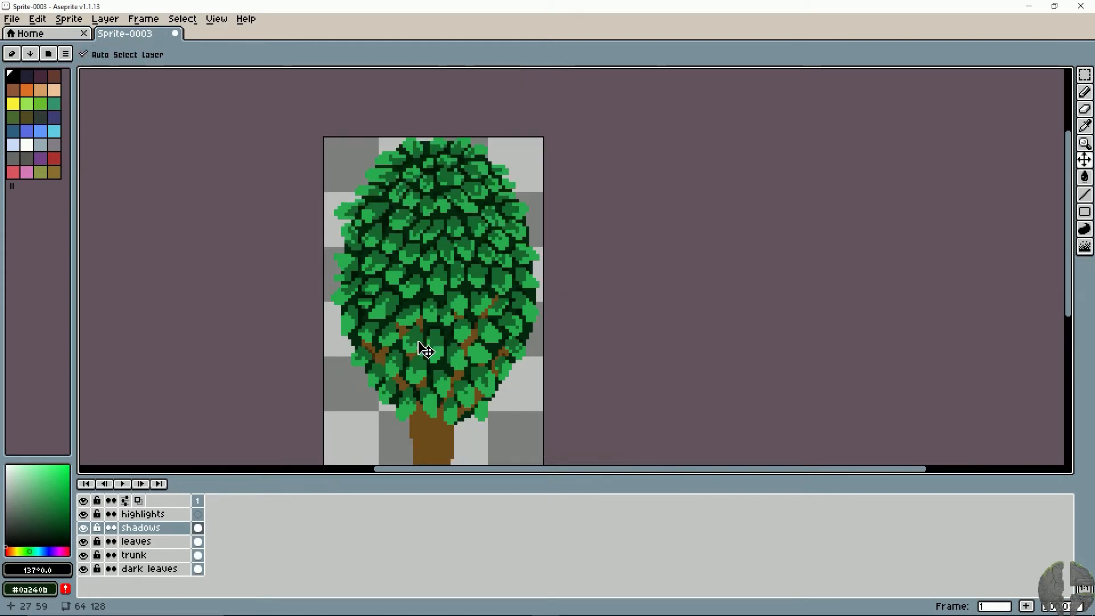
pyautogui.press('space')
pyautogui.moveTo(384, 344); pyautogui.dragTo(437, 325)
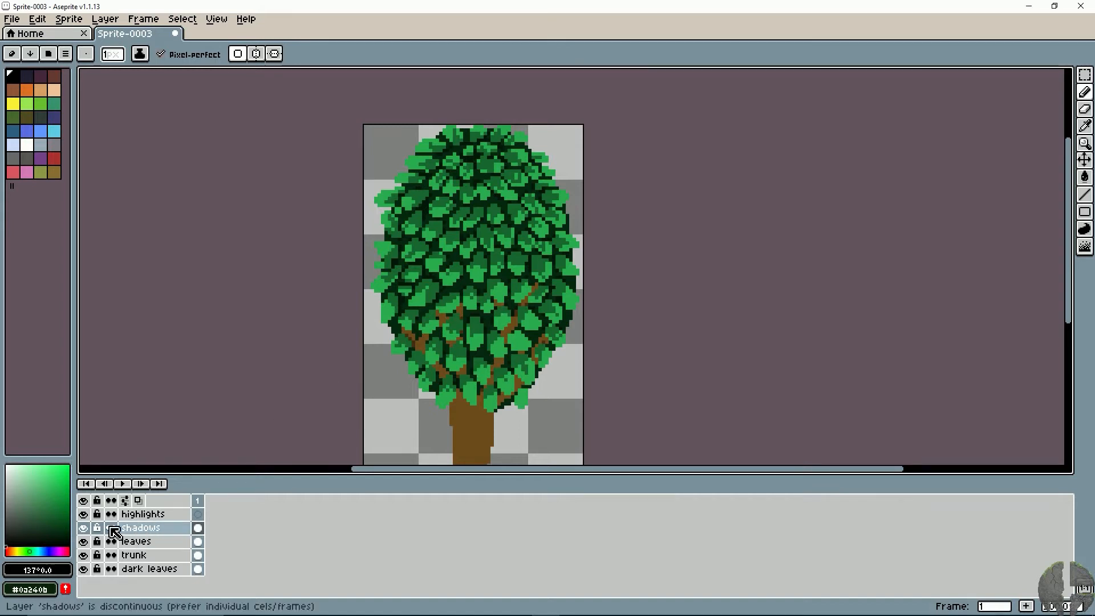
# - Toggle the shadows layer's visibility repeatedly to compare the tree with and without shading
pyautogui.click(85, 529)
pyautogui.click(85, 529)
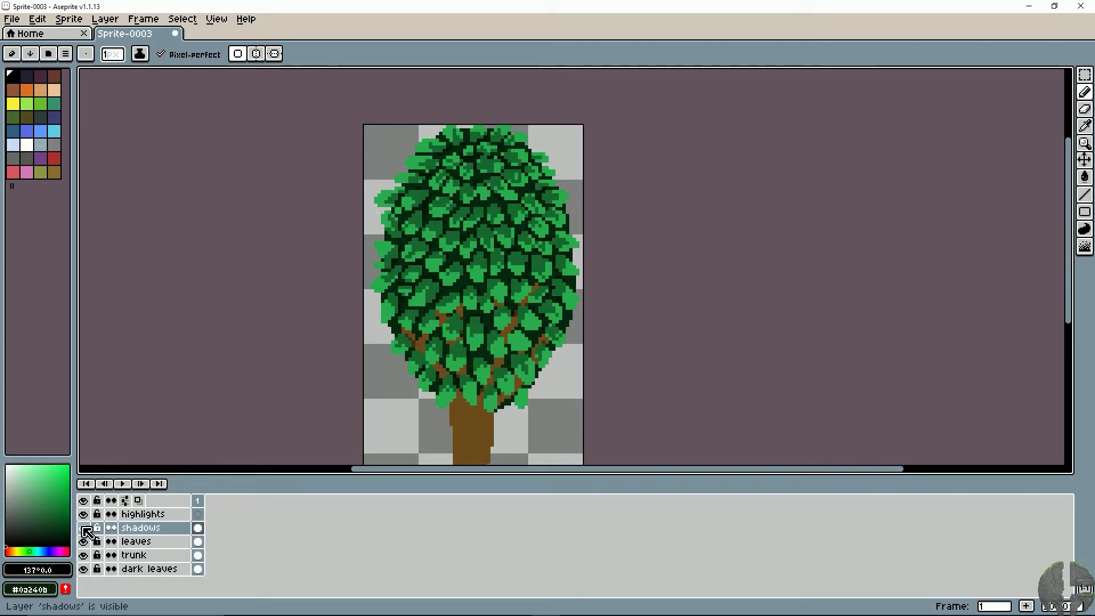
pyautogui.click(86, 529)
pyautogui.click(85, 529)
pyautogui.click(85, 529)
pyautogui.click(86, 529)
pyautogui.click(84, 528)
pyautogui.click(86, 529)
# - Make the highlights layer active and try a white pencil stroke across the canopy
pyautogui.click(129, 516)
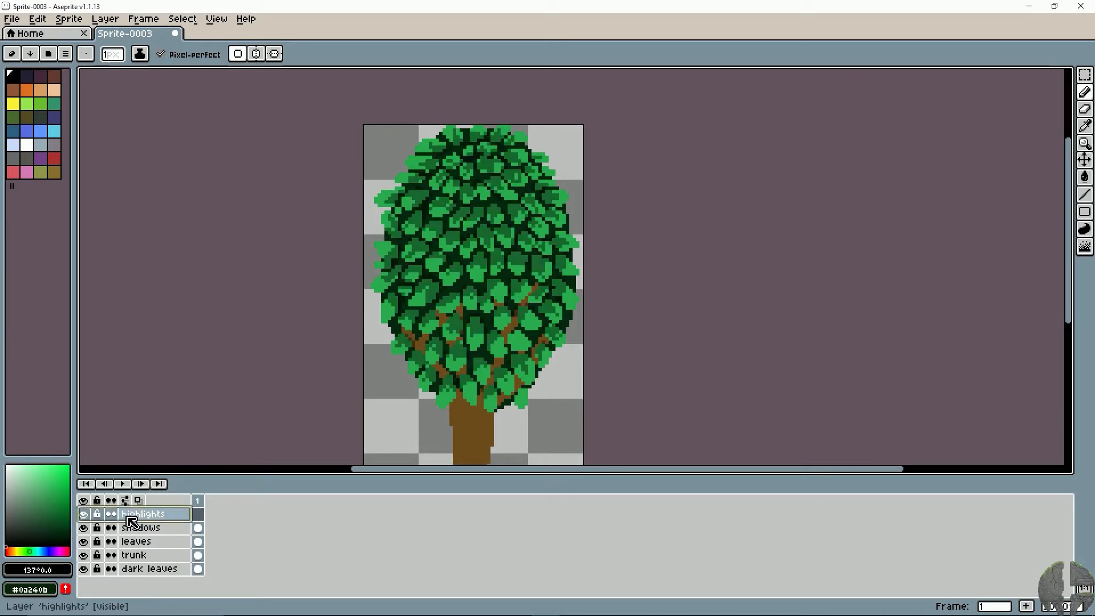
pyautogui.click(84, 515)
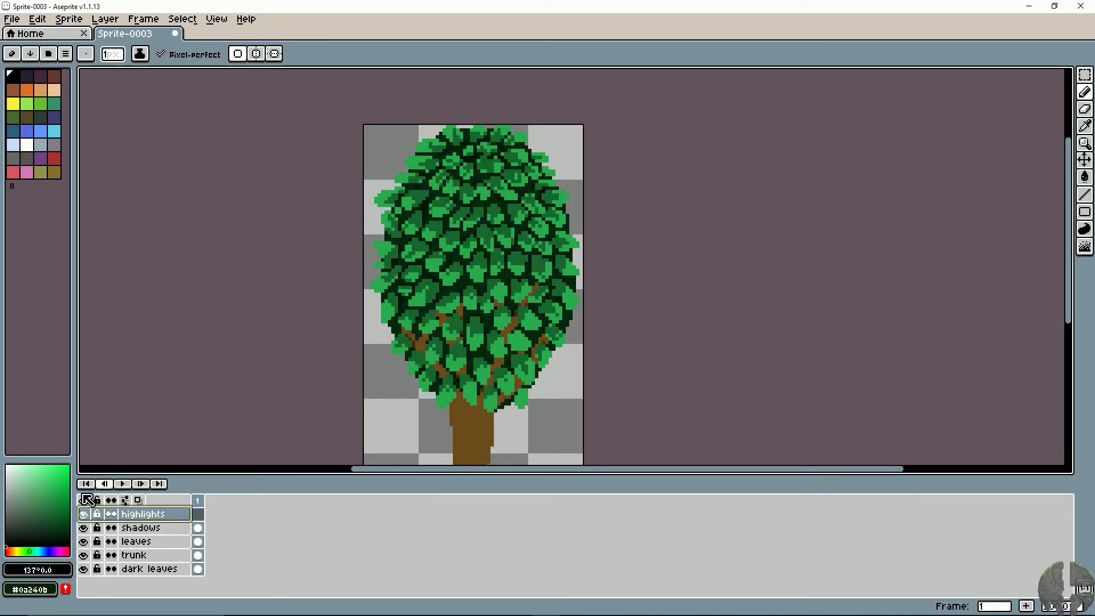
pyautogui.click(27, 145)
pyautogui.moveTo(506, 246)
pyautogui.mouseDown()
pyautogui.moveTo(460, 297)
pyautogui.moveTo(474, 317)
pyautogui.mouseUp()
pyautogui.hotkey('ctrl', 'z')
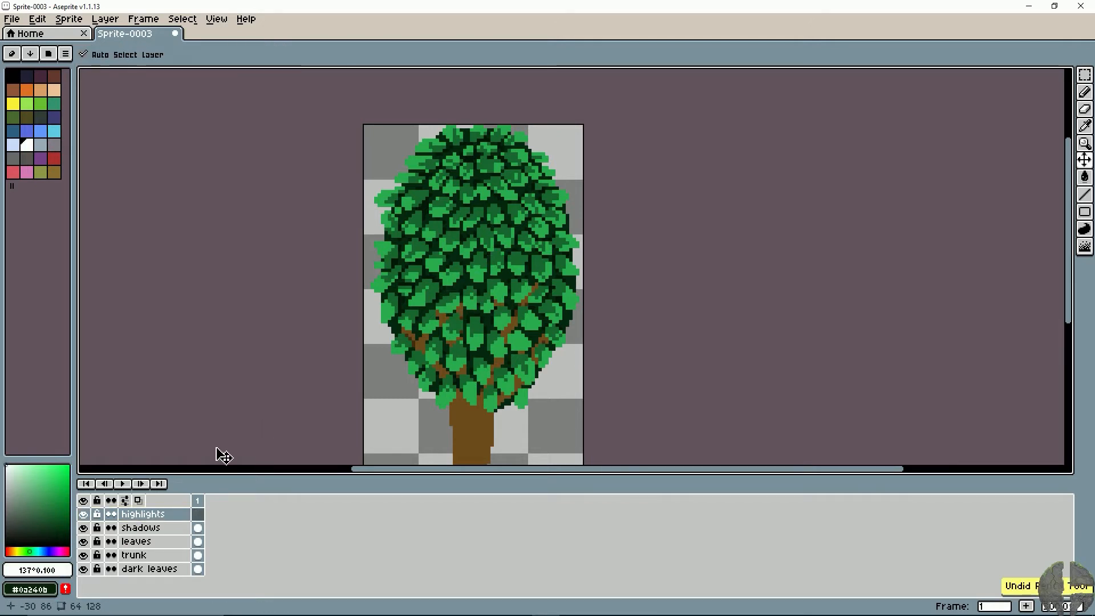
# - Set the highlights layer's opacity to 101 and try white strokes over the leaves
pyautogui.doubleClick(154, 514)
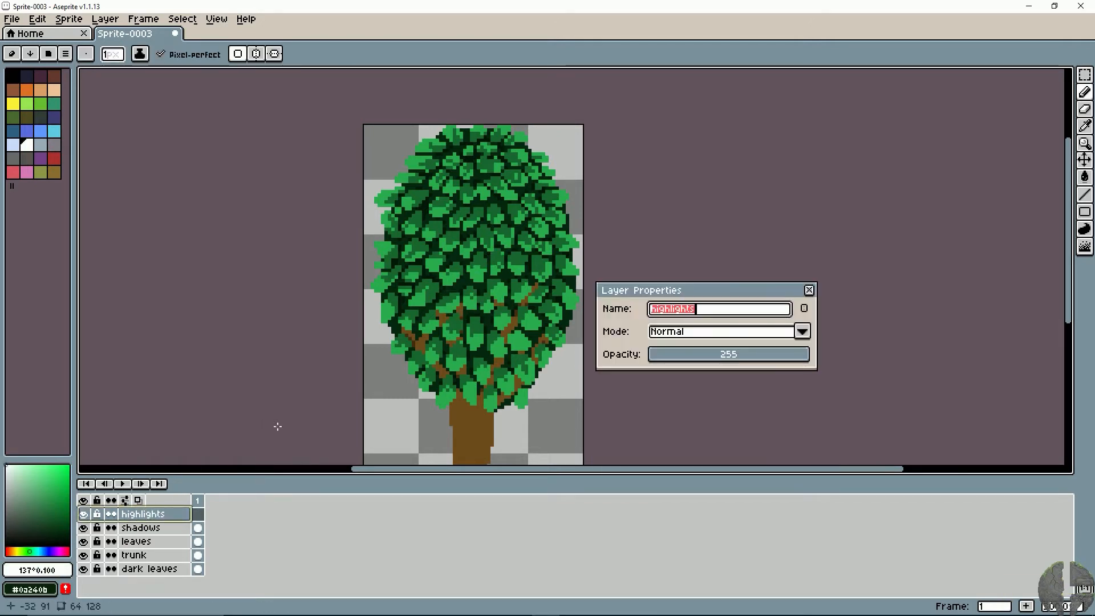
pyautogui.moveTo(734, 362); pyautogui.dragTo(717, 362)
pyautogui.click(810, 291)
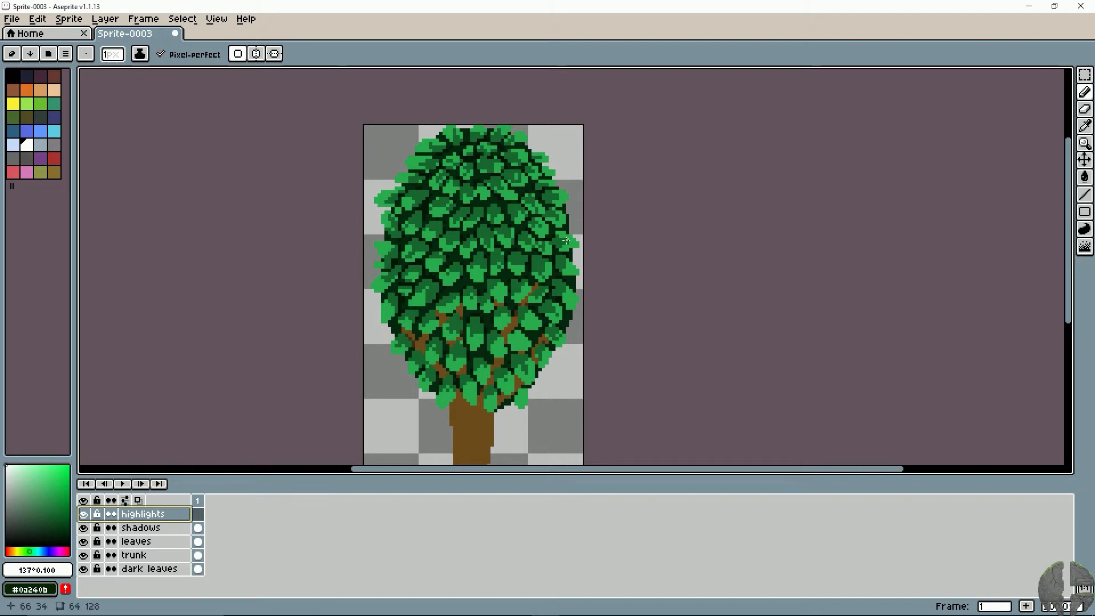
pyautogui.moveTo(423, 299); pyautogui.dragTo(495, 328)
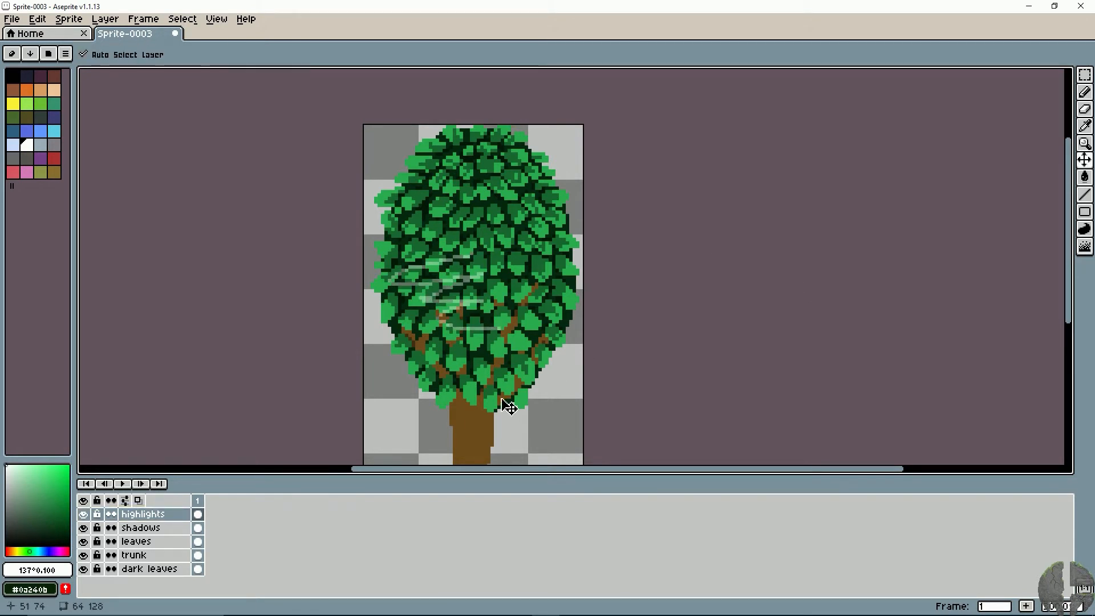
pyautogui.hotkey('ctrl', 'z')
# - Sample the light green of a leaf, shift its hue to 111° and try a stroke on the leaves
pyautogui.scroll(1, 387, 330)
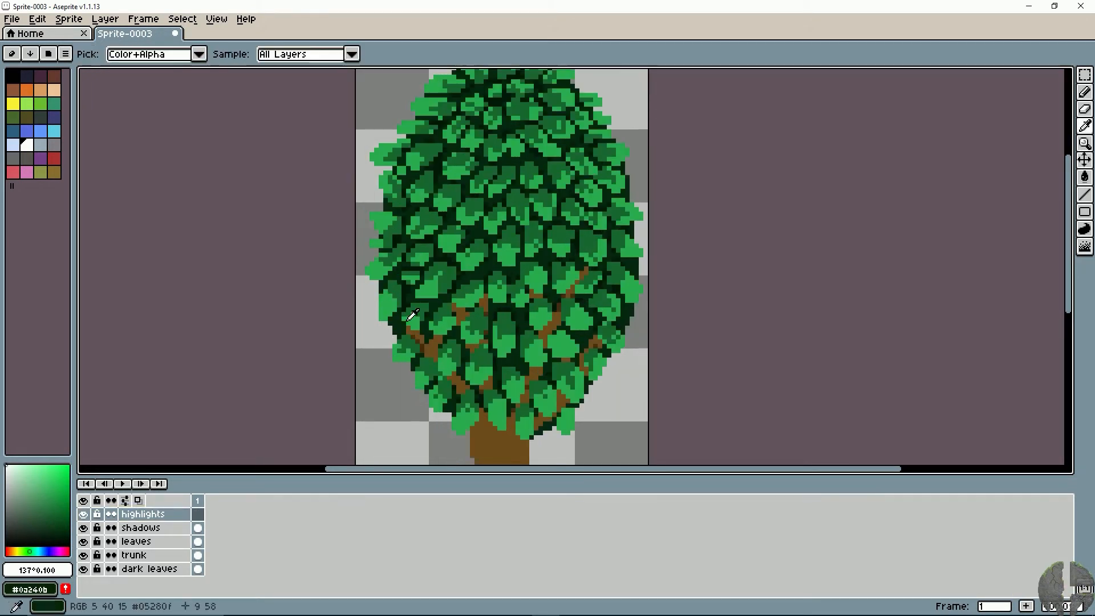
pyautogui.keyDown('alt'); pyautogui.click(425, 287); pyautogui.keyUp('alt')
pyautogui.click(49, 484)
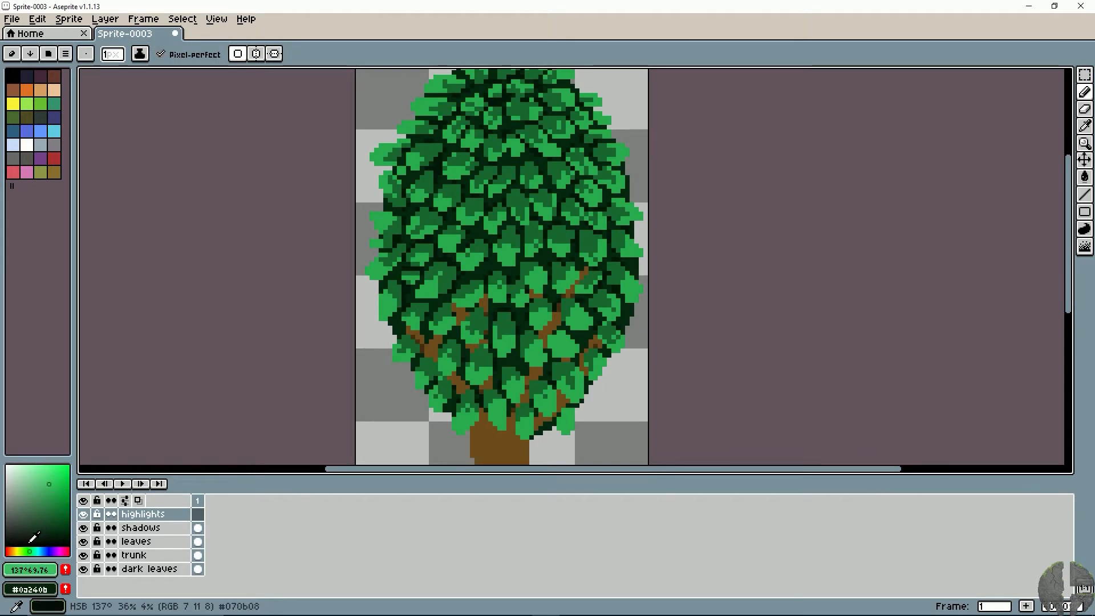
pyautogui.moveTo(28, 552); pyautogui.dragTo(26, 552)
pyautogui.moveTo(438, 308); pyautogui.dragTo(476, 321)
pyautogui.hotkey('ctrl', 'z')
# - Raise the highlights layer's opacity slightly
pyautogui.doubleClick(166, 515)
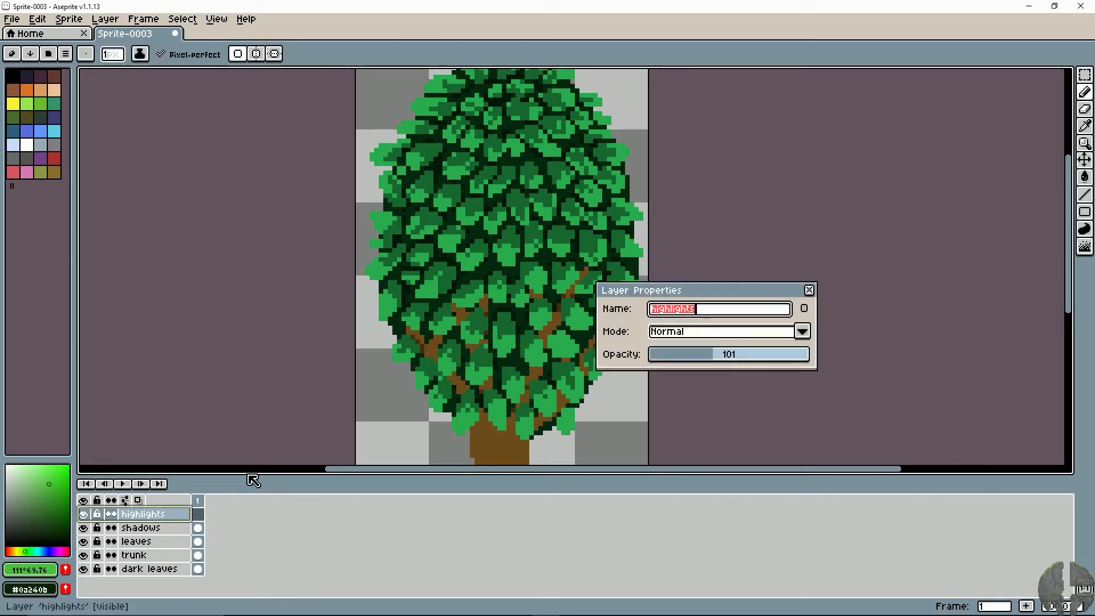
pyautogui.click(726, 356)
pyautogui.click(809, 290)
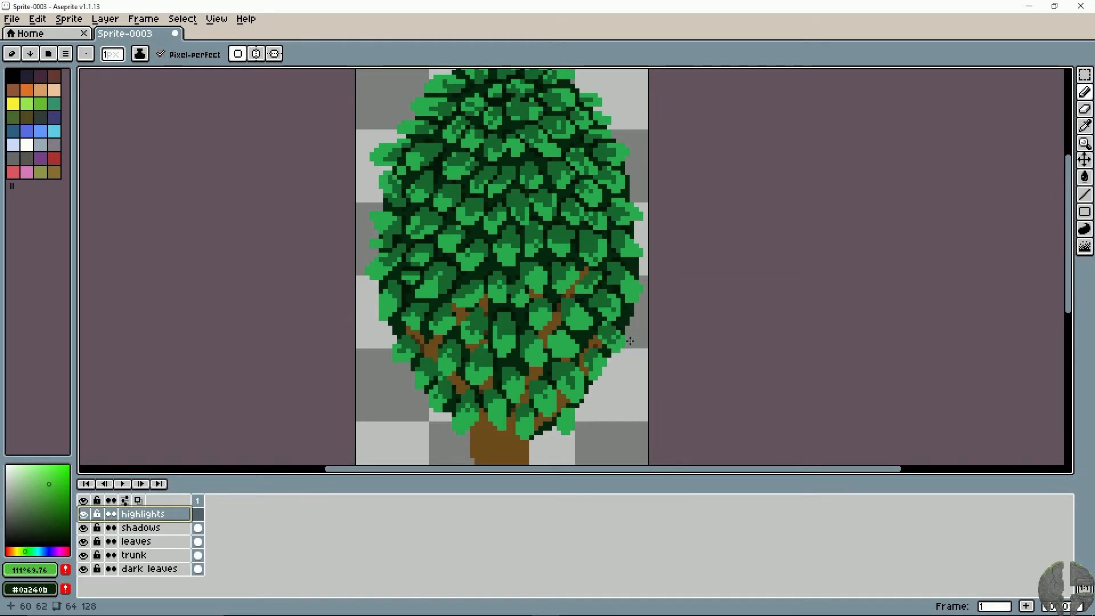
# - Lighten the drawing colour to a pale green of hue 111°, saturation 38 and brightness 90, trying strokes on the leaves
pyautogui.click(37, 471)
pyautogui.click(29, 475)
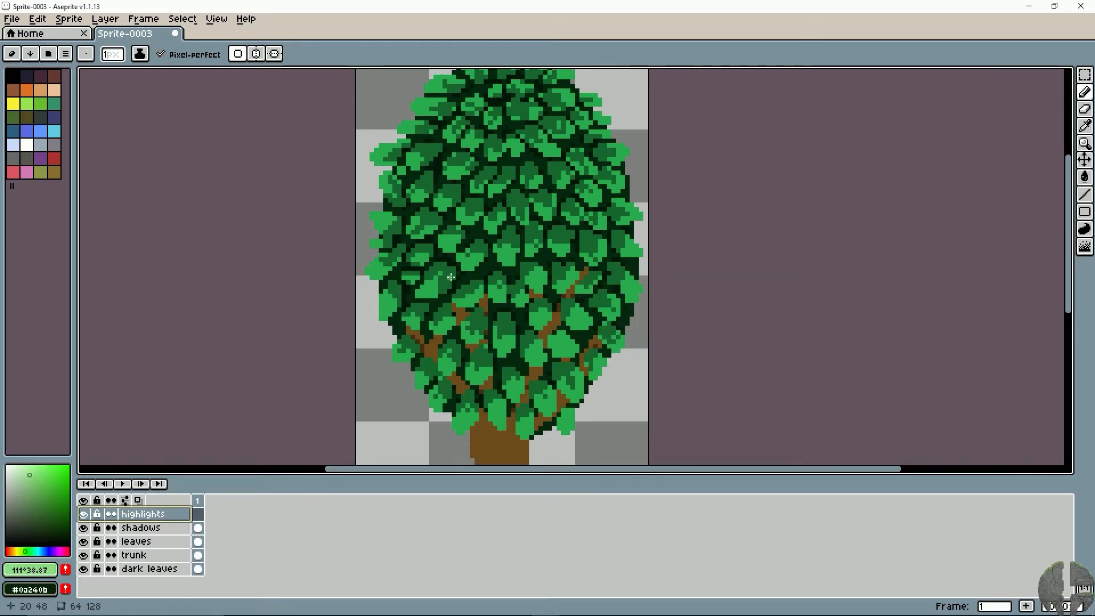
pyautogui.moveTo(451, 277); pyautogui.dragTo(455, 308)
pyautogui.hotkey('ctrl', 'z')
pyautogui.click(27, 474)
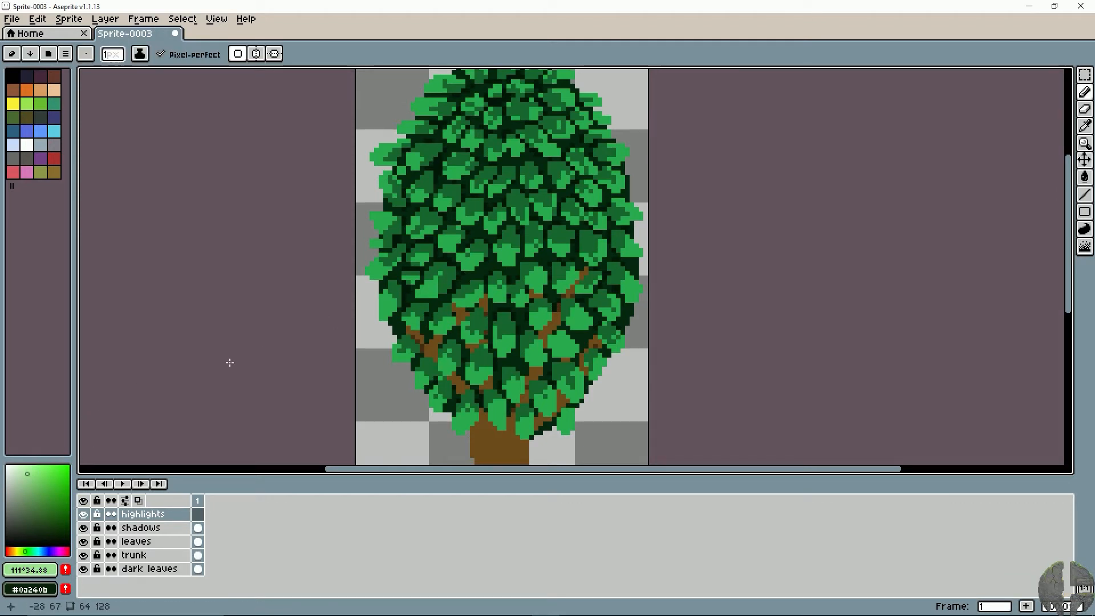
pyautogui.click(29, 473)
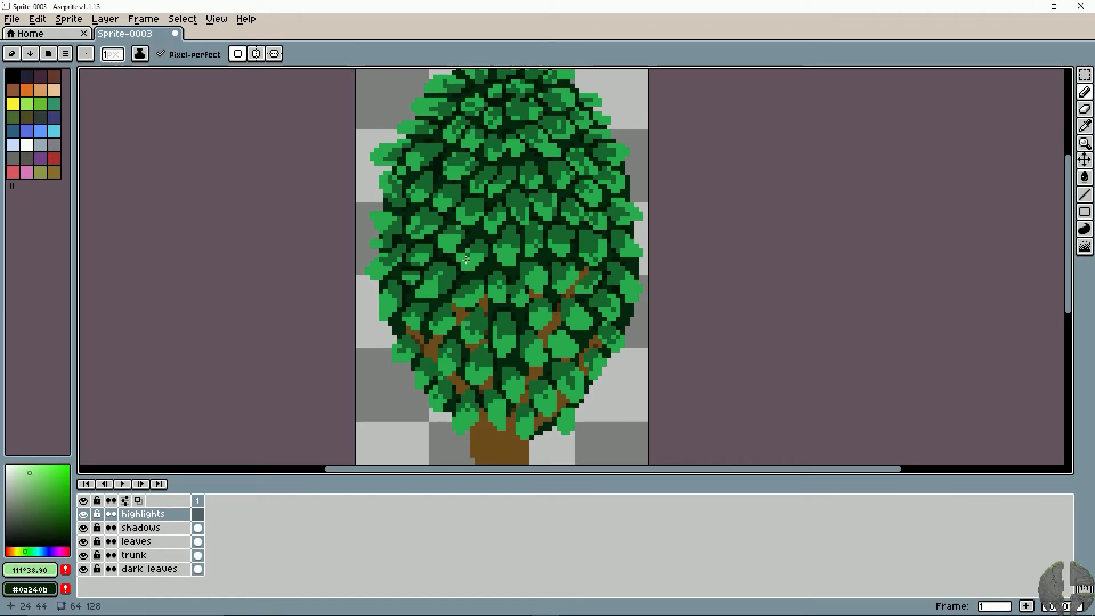
pyautogui.moveTo(454, 303)
pyautogui.mouseDown()
pyautogui.moveTo(416, 300)
pyautogui.moveTo(448, 297)
pyautogui.mouseUp()
pyautogui.hotkey('ctrl', 'z')
# - Paint pale green highlights on the lower tips of the leaves along the canopy's bottom edge above the trunk
pyautogui.scroll(3, 474, 298)
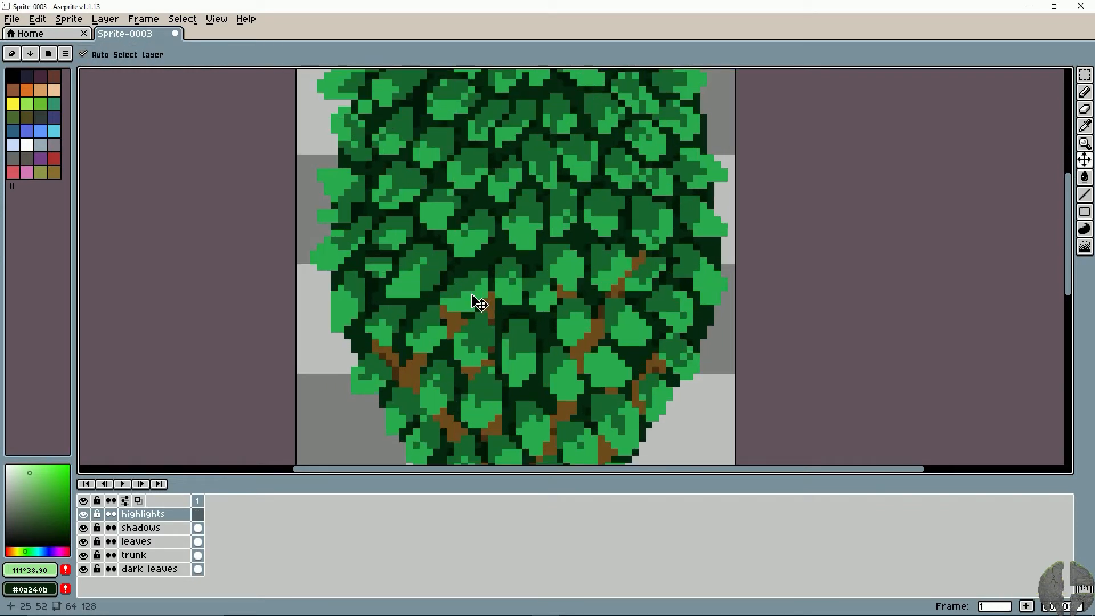
pyautogui.moveTo(455, 229); pyautogui.dragTo(416, 419)
pyautogui.moveTo(483, 175)
pyautogui.mouseDown()
pyautogui.moveTo(473, 301)
pyautogui.moveTo(496, 113)
pyautogui.mouseUp()
pyautogui.moveTo(485, 379); pyautogui.dragTo(516, 122)
pyautogui.moveTo(484, 319)
pyautogui.mouseDown()
pyautogui.moveTo(462, 228)
pyautogui.moveTo(431, 244)
pyautogui.mouseUp()
pyautogui.moveTo(416, 354)
pyautogui.mouseDown()
pyautogui.moveTo(422, 374)
pyautogui.moveTo(471, 359)
pyautogui.moveTo(423, 366)
pyautogui.moveTo(512, 366)
pyautogui.moveTo(520, 332)
pyautogui.moveTo(524, 366)
pyautogui.moveTo(566, 387)
pyautogui.moveTo(577, 359)
pyautogui.moveTo(644, 378)
pyautogui.moveTo(658, 361)
pyautogui.moveTo(569, 377)
pyautogui.mouseUp()
pyautogui.hotkey('ctrl', 'z')
pyautogui.click(430, 378)
pyautogui.click(421, 369)
pyautogui.moveTo(561, 333)
pyautogui.mouseDown()
pyautogui.moveTo(556, 361)
pyautogui.moveTo(539, 354)
pyautogui.mouseUp()
pyautogui.moveTo(478, 338); pyautogui.dragTo(485, 341)
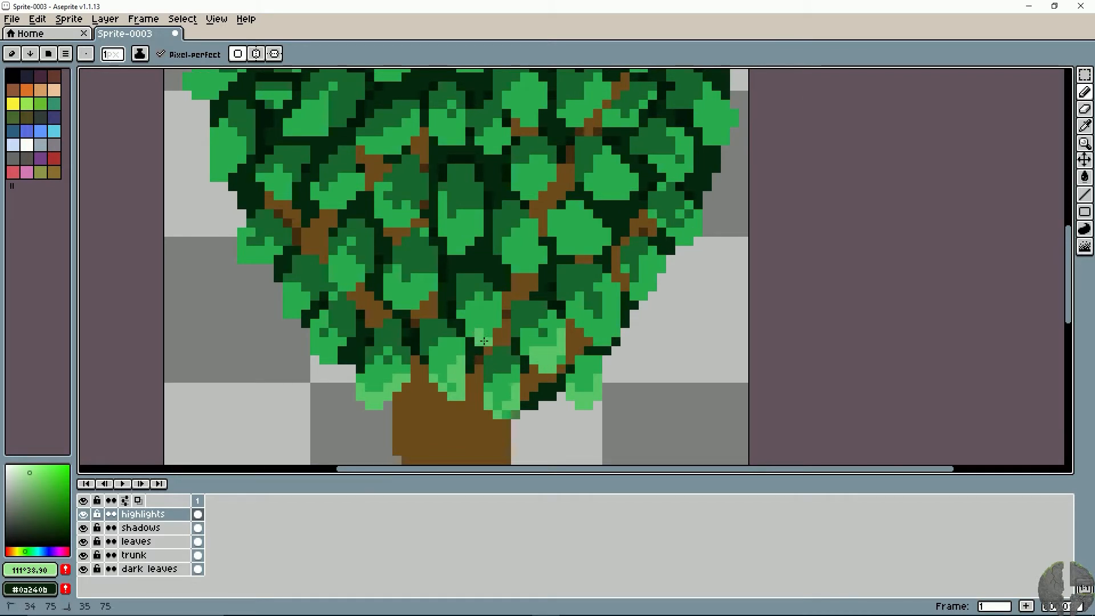
# - Highlight the lower tips of the leaves around the lower right branches, out to the canopy's edge
pyautogui.moveTo(506, 260); pyautogui.dragTo(534, 263)
pyautogui.moveTo(569, 229)
pyautogui.mouseDown()
pyautogui.moveTo(580, 252)
pyautogui.moveTo(606, 218)
pyautogui.mouseUp()
pyautogui.moveTo(639, 261)
pyautogui.mouseDown()
pyautogui.moveTo(640, 293)
pyautogui.moveTo(654, 288)
pyautogui.moveTo(612, 336)
pyautogui.mouseUp()
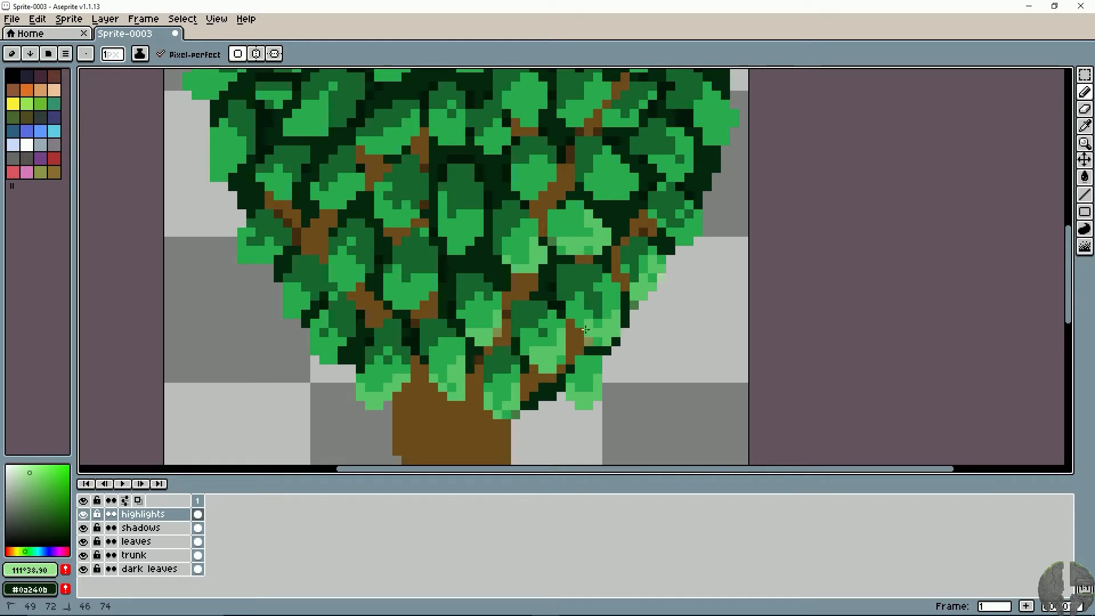
# - Paint pale green highlights on the leaves beside the right-hand branches and up the canopy's right edge
pyautogui.press('space')
pyautogui.moveTo(487, 305); pyautogui.dragTo(449, 348)
pyautogui.moveTo(562, 228)
pyautogui.mouseDown()
pyautogui.moveTo(580, 244)
pyautogui.moveTo(556, 231)
pyautogui.moveTo(593, 240)
pyautogui.moveTo(588, 209)
pyautogui.moveTo(632, 246)
pyautogui.moveTo(624, 211)
pyautogui.moveTo(655, 219)
pyautogui.moveTo(646, 180)
pyautogui.moveTo(658, 161)
pyautogui.moveTo(688, 179)
pyautogui.moveTo(698, 161)
pyautogui.moveTo(679, 140)
pyautogui.moveTo(698, 167)
pyautogui.moveTo(676, 175)
pyautogui.mouseUp()
pyautogui.scroll(-3, 640, 219)
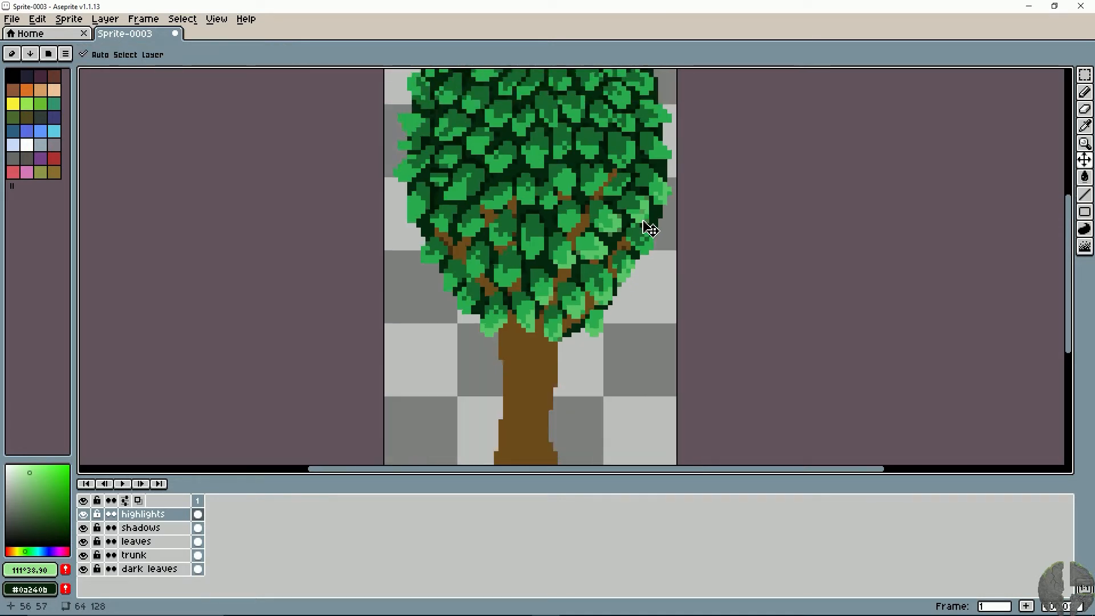
pyautogui.moveTo(640, 219); pyautogui.dragTo(584, 287)
# - Highlight the tall oval leaf at the canopy's lower centre and the leaf diagonally below it to the left
pyautogui.press('v')
pyautogui.scroll(-4, 499, 311)
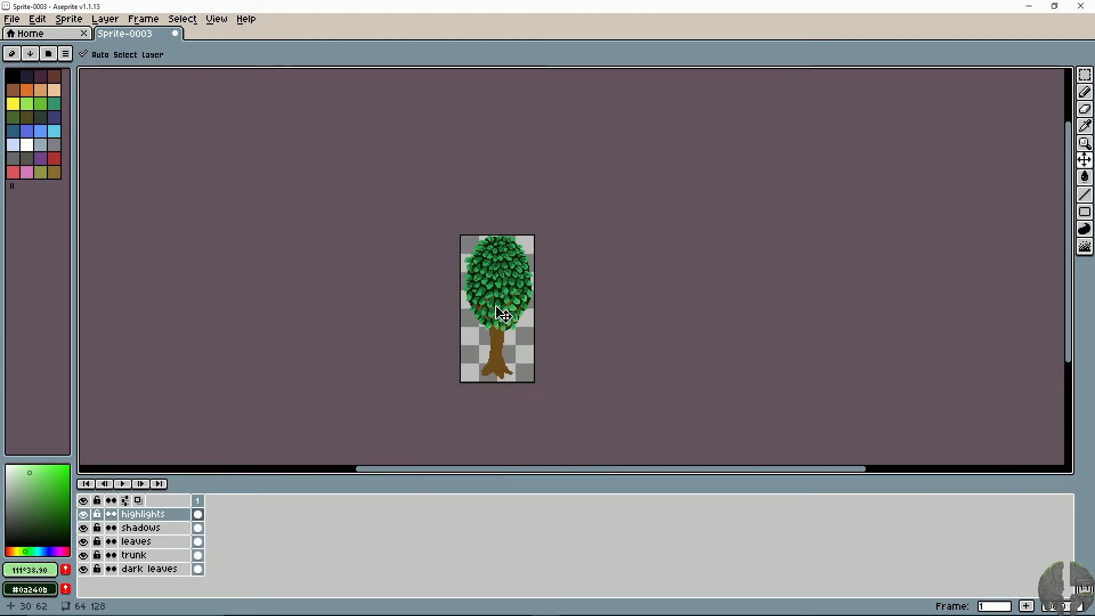
pyautogui.scroll(4, 499, 311)
pyautogui.scroll(2, 501, 313)
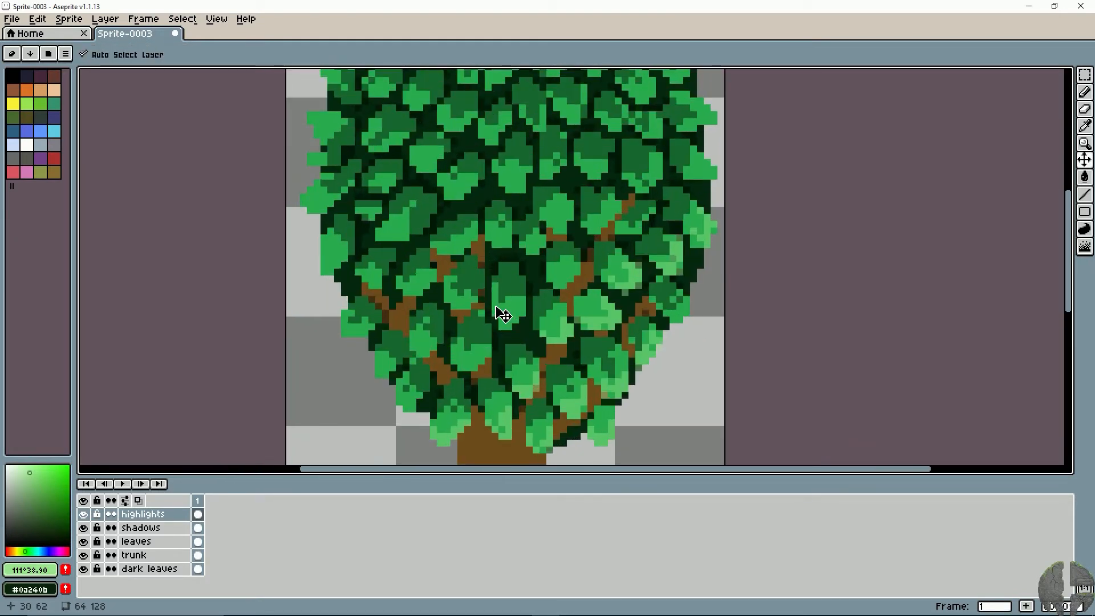
pyautogui.moveTo(507, 296); pyautogui.dragTo(518, 279)
pyautogui.press('b')
pyautogui.scroll(1, 518, 280)
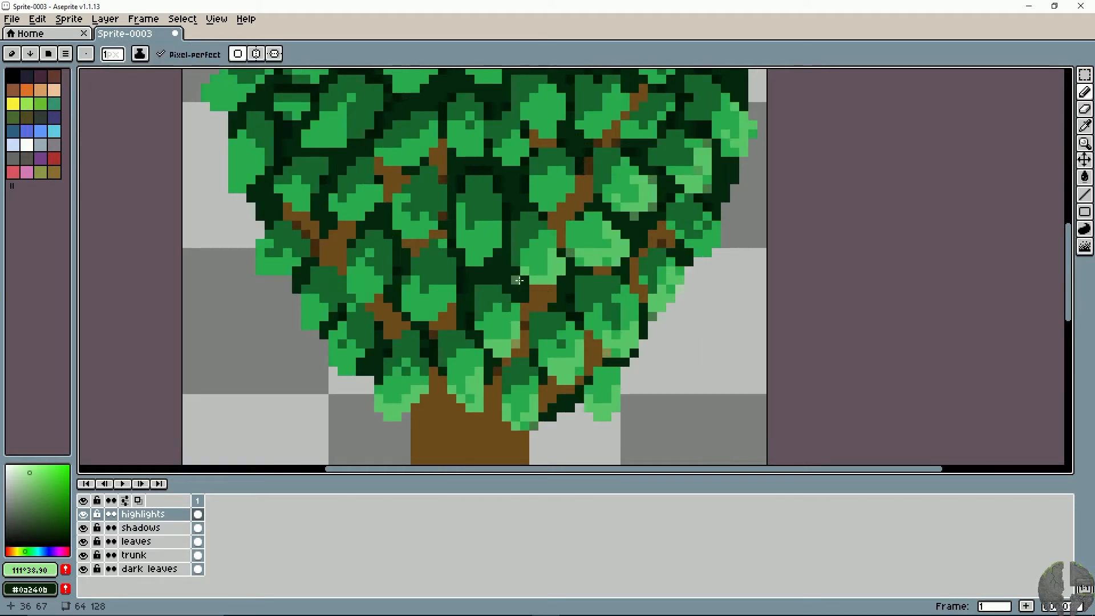
pyautogui.moveTo(460, 208); pyautogui.dragTo(462, 246)
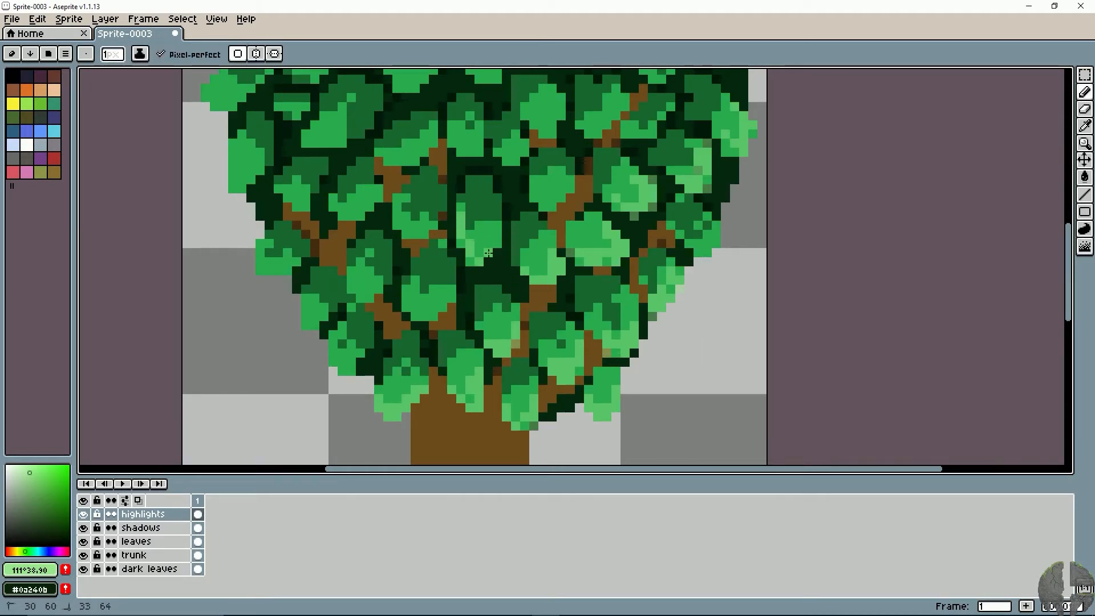
pyautogui.moveTo(399, 289)
pyautogui.mouseDown()
pyautogui.moveTo(410, 321)
pyautogui.moveTo(446, 306)
pyautogui.moveTo(417, 330)
pyautogui.moveTo(443, 308)
pyautogui.mouseUp()
pyautogui.hotkey('ctrl', 'z')
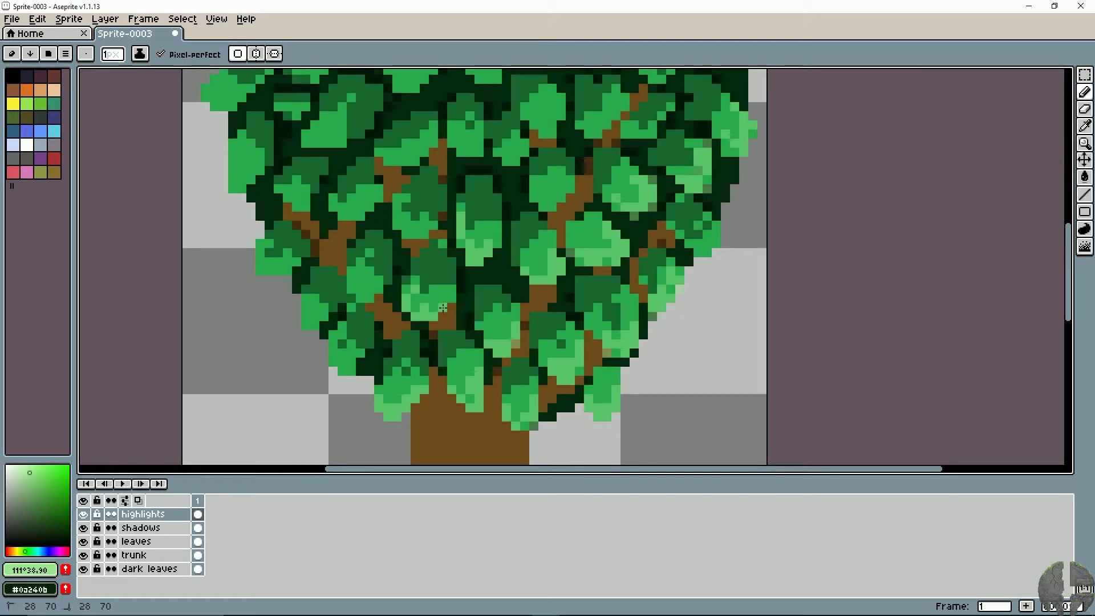
pyautogui.hotkey('ctrl', 'z')
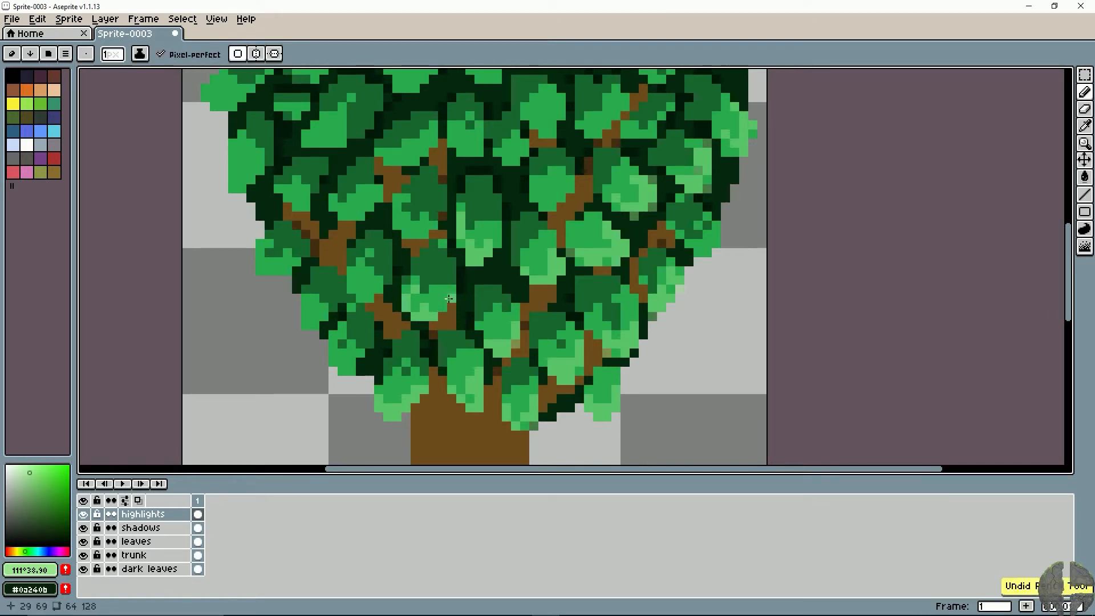
# - Highlight the leaves along the canopy's lower left edge and erase the stray highlight pixels outside the outermost leaf
pyautogui.moveTo(370, 307)
pyautogui.mouseDown()
pyautogui.moveTo(352, 281)
pyautogui.moveTo(368, 300)
pyautogui.moveTo(377, 284)
pyautogui.moveTo(251, 399)
pyautogui.moveTo(276, 328)
pyautogui.moveTo(298, 308)
pyautogui.moveTo(313, 330)
pyautogui.mouseUp()
pyautogui.hotkey('ctrl', 'z')
pyautogui.hotkey('ctrl', 'z')
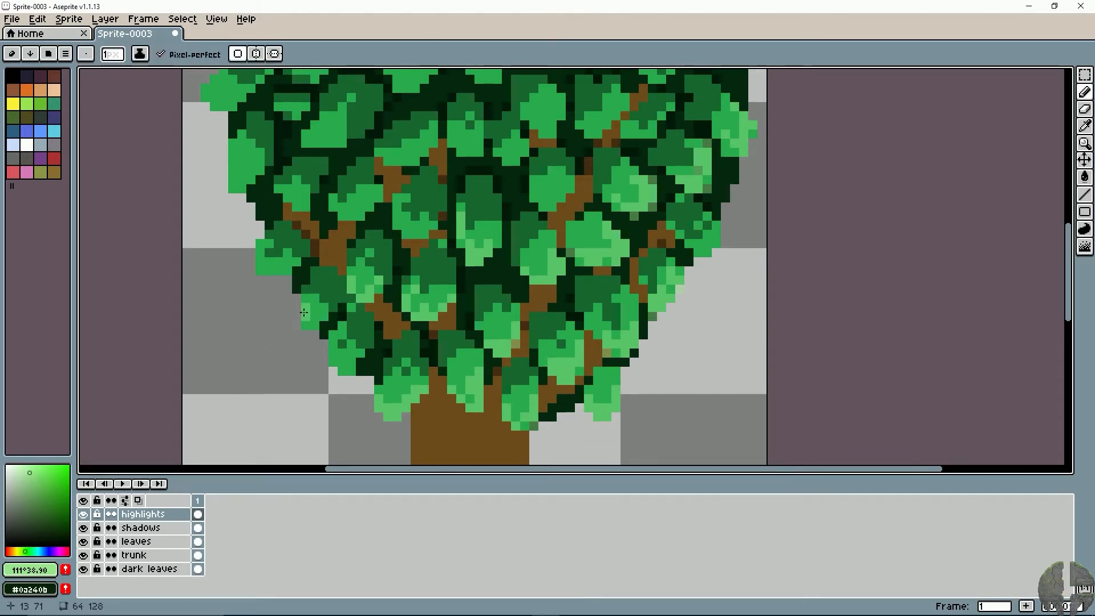
pyautogui.moveTo(333, 347); pyautogui.dragTo(347, 372)
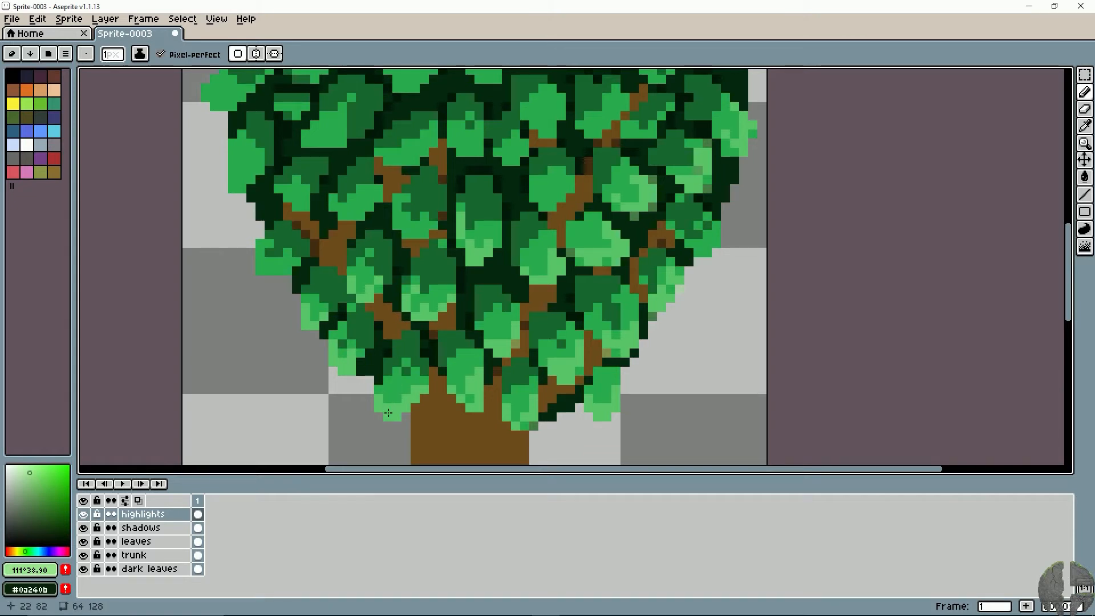
pyautogui.moveTo(262, 269); pyautogui.dragTo(272, 263)
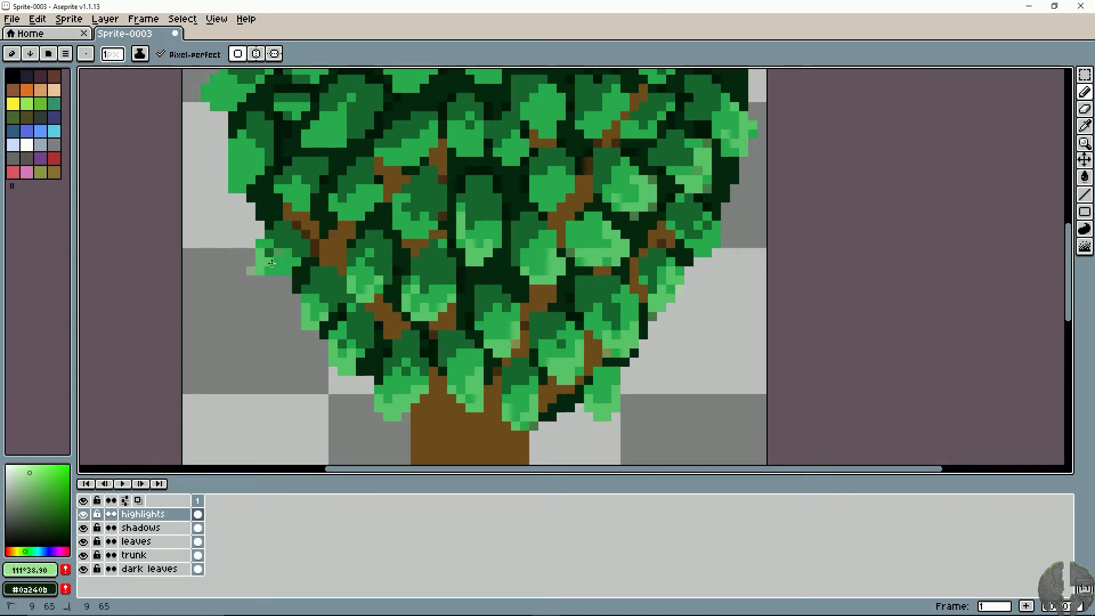
pyautogui.press('e')
pyautogui.click(250, 268)
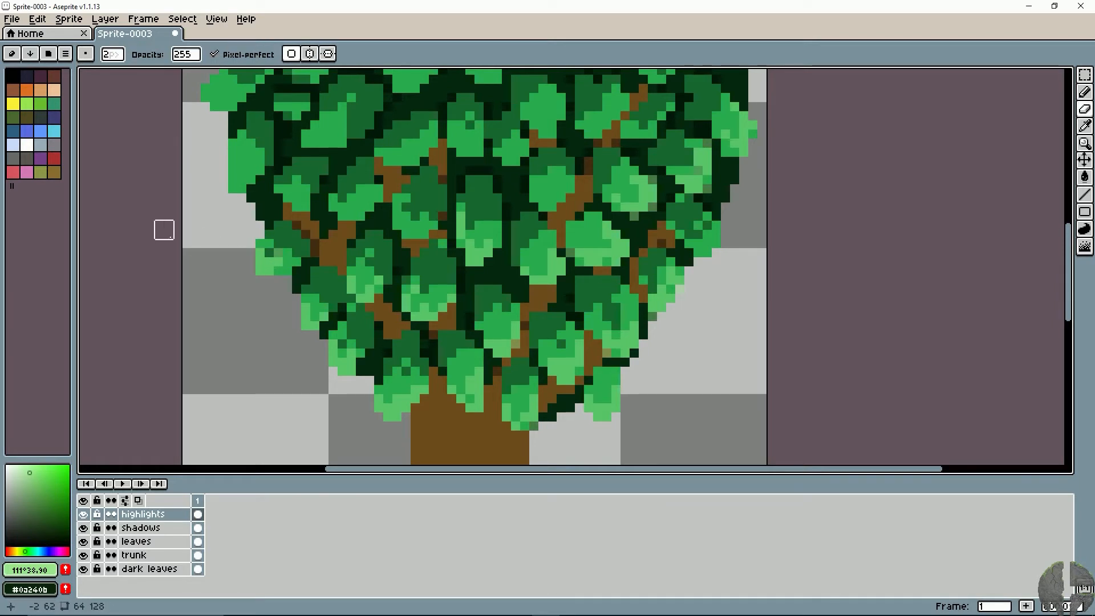
# - Highlight the next row of leaves above the lower left branches, from the canopy's left edge inward
pyautogui.press('b')
pyautogui.moveTo(255, 223); pyautogui.dragTo(245, 290)
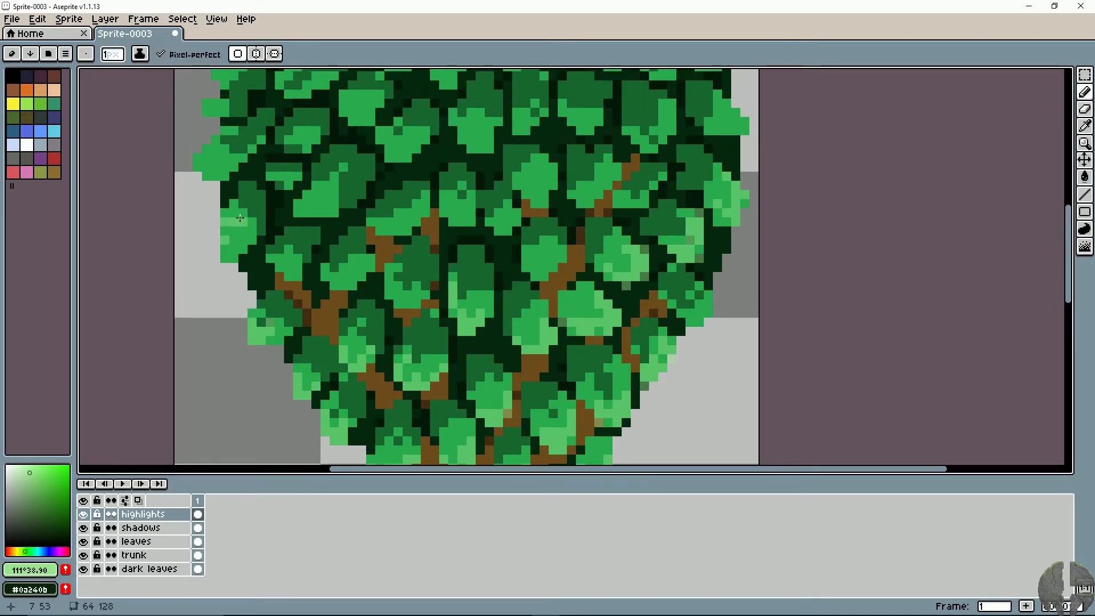
pyautogui.moveTo(224, 243)
pyautogui.mouseDown()
pyautogui.moveTo(289, 250)
pyautogui.moveTo(287, 268)
pyautogui.moveTo(274, 263)
pyautogui.moveTo(285, 274)
pyautogui.moveTo(313, 288)
pyautogui.moveTo(355, 276)
pyautogui.mouseUp()
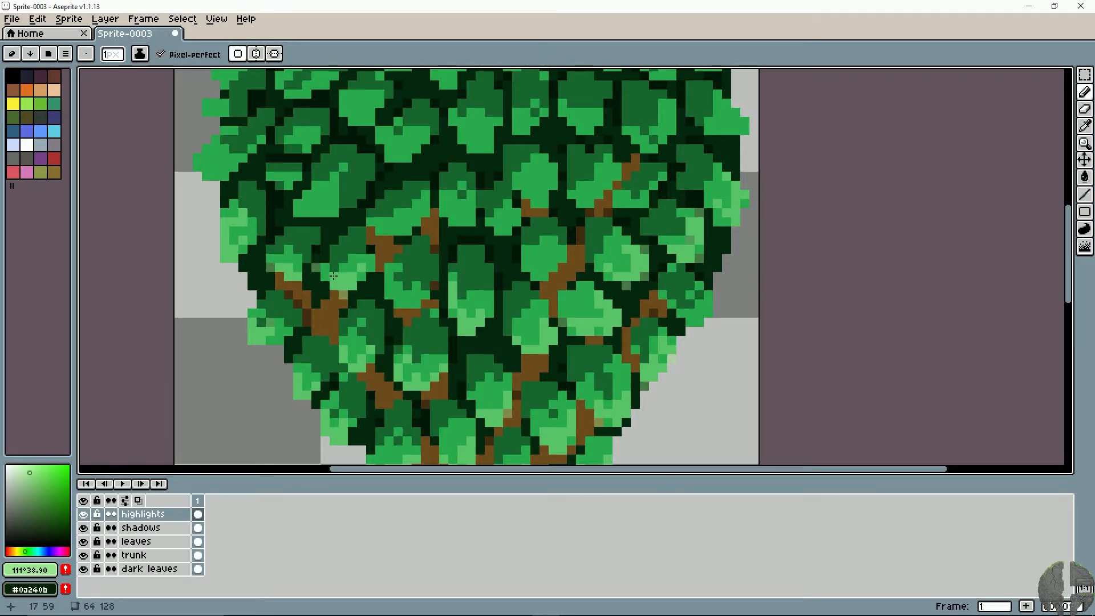
pyautogui.hotkey('ctrl', 'z')
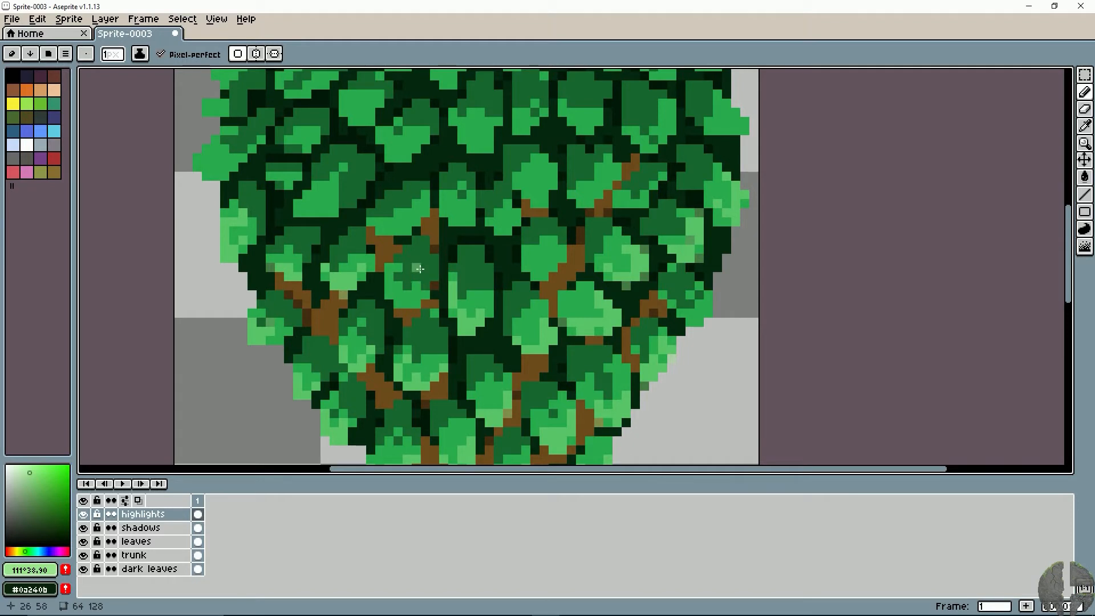
pyautogui.moveTo(419, 268); pyautogui.dragTo(392, 287)
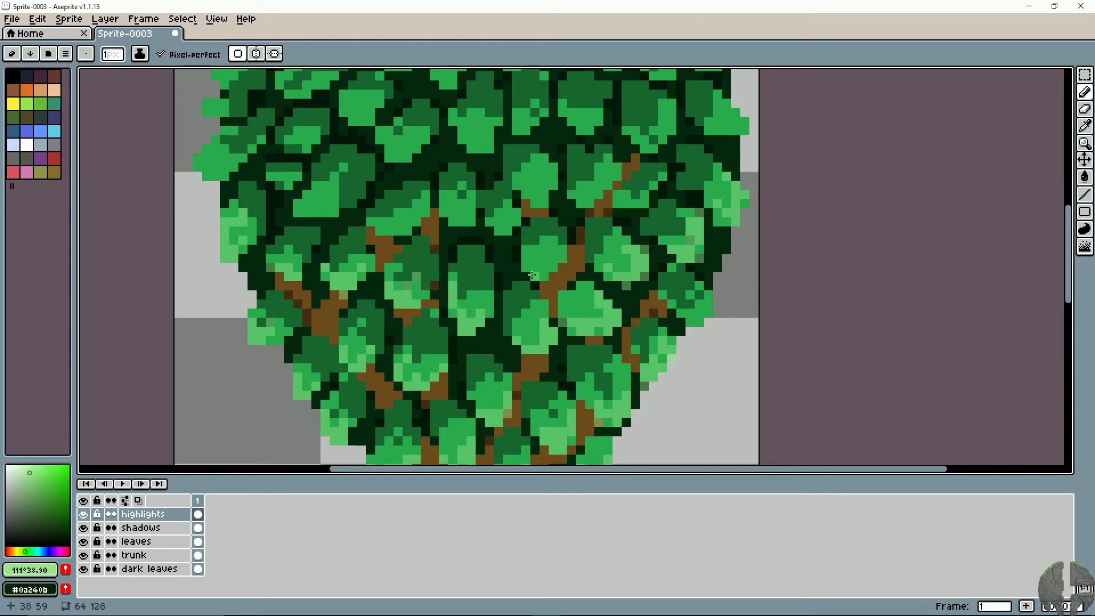
# - Add pale green highlights to the leaves around the upper part of the right-hand branch
pyautogui.moveTo(535, 268)
pyautogui.mouseDown()
pyautogui.moveTo(526, 259)
pyautogui.moveTo(545, 267)
pyautogui.moveTo(442, 274)
pyautogui.mouseUp()
pyautogui.click(542, 276)
pyautogui.moveTo(566, 233); pyautogui.dragTo(565, 297)
pyautogui.moveTo(469, 268); pyautogui.dragTo(511, 246)
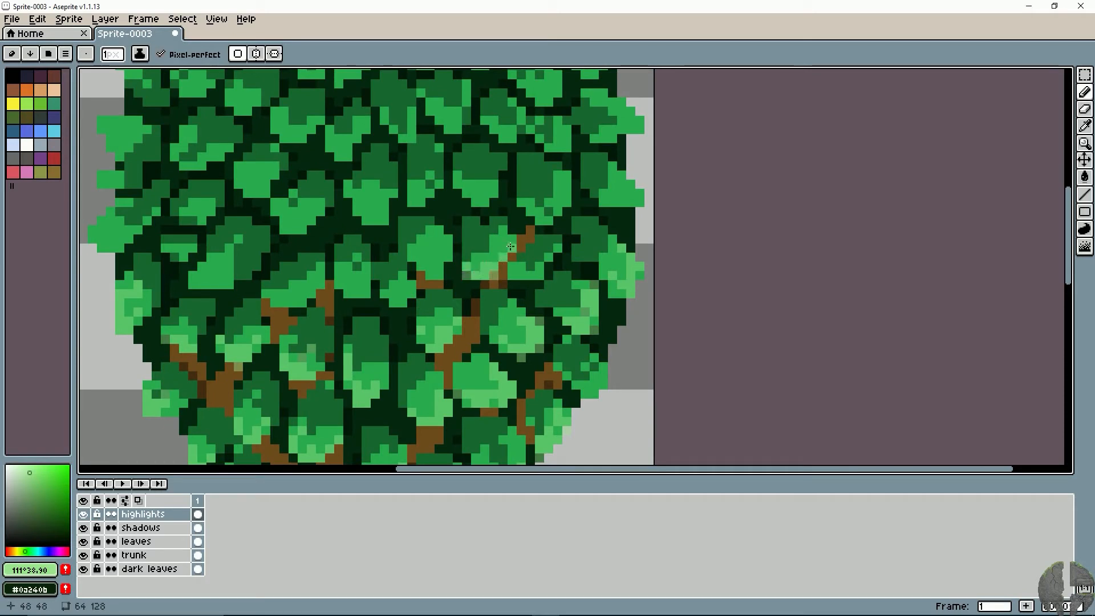
pyautogui.moveTo(454, 270)
pyautogui.mouseDown()
pyautogui.moveTo(429, 266)
pyautogui.moveTo(450, 250)
pyautogui.moveTo(412, 267)
pyautogui.moveTo(402, 302)
pyautogui.moveTo(411, 285)
pyautogui.mouseUp()
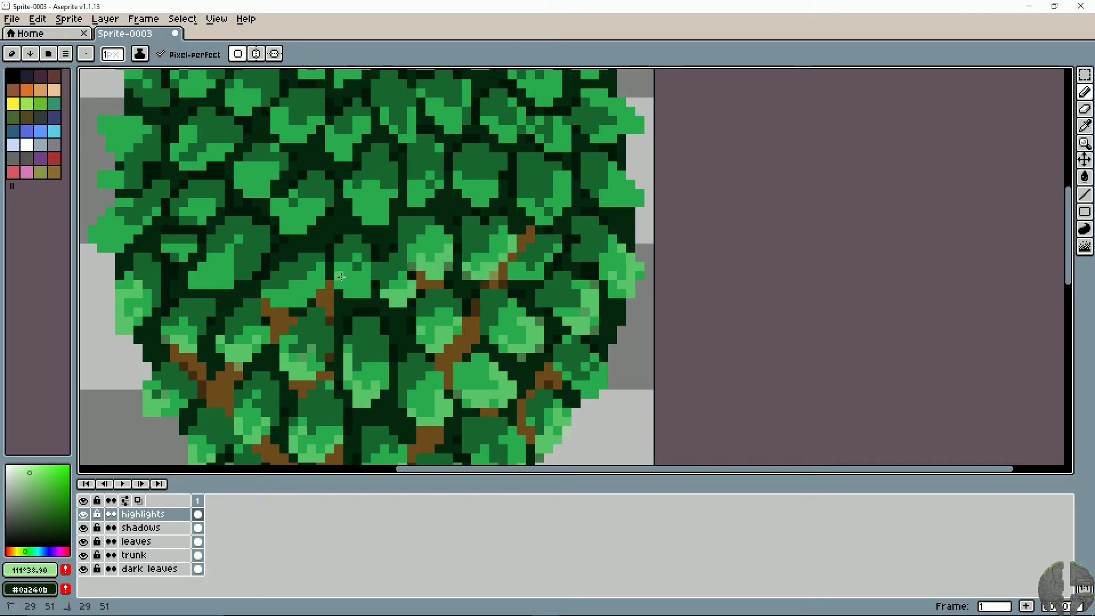
# - Highlight the leaves left of centre above the left branch, including the large leaf farther to the left
pyautogui.moveTo(341, 277); pyautogui.dragTo(375, 295)
pyautogui.press('space')
pyautogui.moveTo(272, 291); pyautogui.dragTo(403, 314)
pyautogui.moveTo(427, 296); pyautogui.dragTo(411, 304)
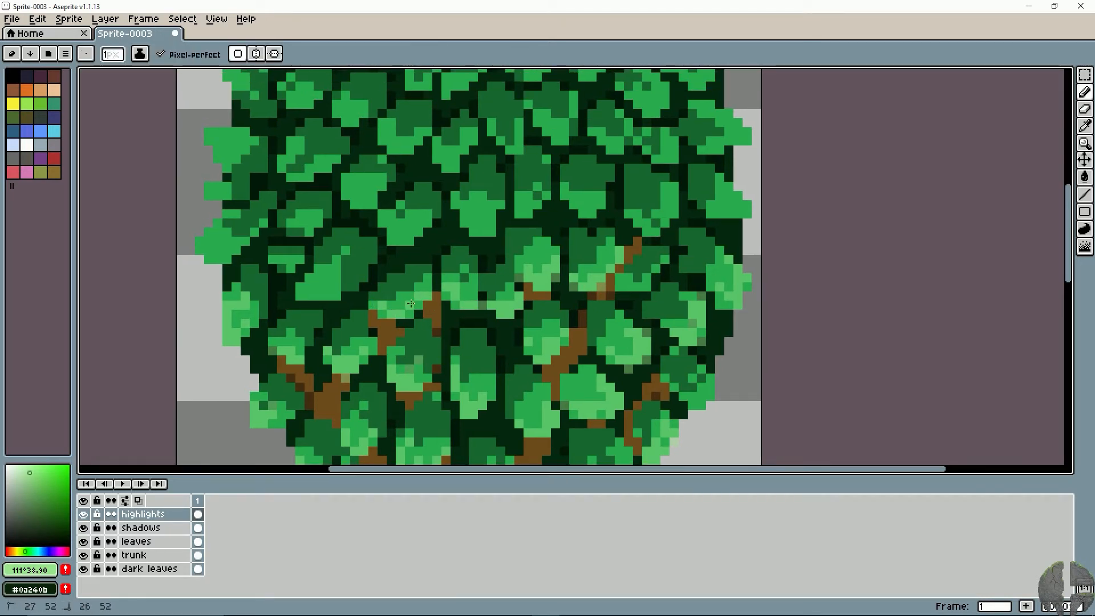
pyautogui.press('space')
pyautogui.moveTo(323, 320); pyautogui.dragTo(378, 346)
pyautogui.moveTo(364, 323)
pyautogui.mouseDown()
pyautogui.moveTo(356, 313)
pyautogui.moveTo(381, 320)
pyautogui.moveTo(356, 352)
pyautogui.mouseUp()
# - Highlight the leaves on the canopy's middle left edge and the wide leaf just inside them
pyautogui.press('space')
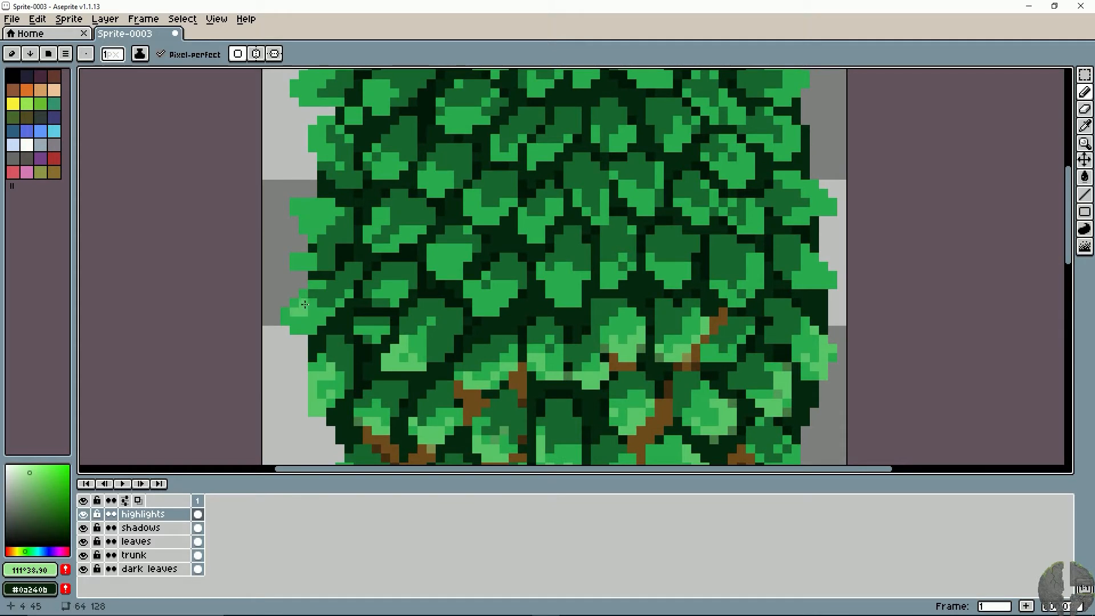
pyautogui.moveTo(286, 323); pyautogui.dragTo(320, 330)
pyautogui.press('space')
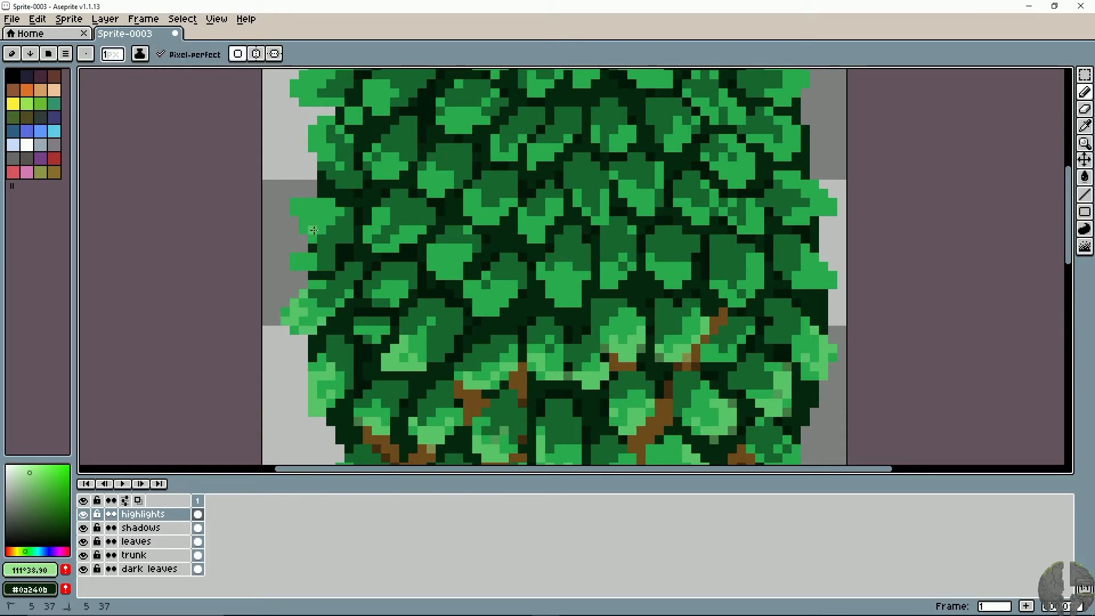
pyautogui.moveTo(412, 230)
pyautogui.mouseDown()
pyautogui.moveTo(386, 249)
pyautogui.moveTo(371, 232)
pyautogui.mouseUp()
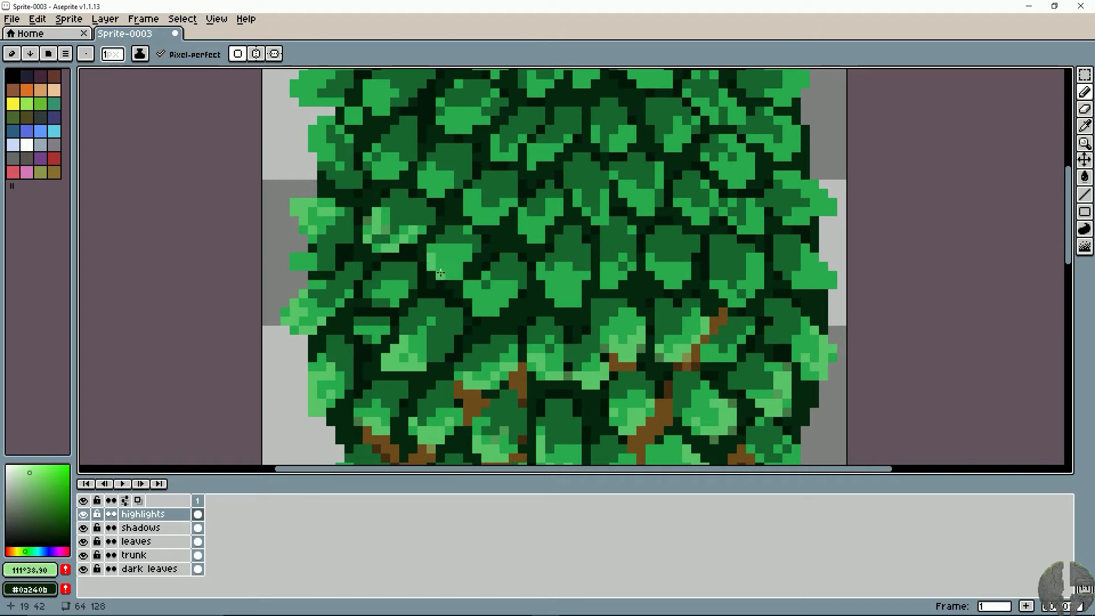
# - Highlight the lower tips of the row of leaves across the canopy's middle, working out to the right edge
pyautogui.moveTo(478, 308)
pyautogui.mouseDown()
pyautogui.moveTo(511, 292)
pyautogui.moveTo(495, 312)
pyautogui.mouseUp()
pyautogui.press('space')
pyautogui.moveTo(577, 281)
pyautogui.mouseDown()
pyautogui.moveTo(569, 303)
pyautogui.moveTo(346, 318)
pyautogui.mouseUp()
pyautogui.click(328, 341)
pyautogui.press('space')
pyautogui.moveTo(451, 278)
pyautogui.mouseDown()
pyautogui.moveTo(435, 307)
pyautogui.moveTo(481, 287)
pyautogui.moveTo(490, 317)
pyautogui.moveTo(507, 302)
pyautogui.moveTo(498, 321)
pyautogui.moveTo(571, 306)
pyautogui.moveTo(539, 316)
pyautogui.moveTo(563, 334)
pyautogui.mouseUp()
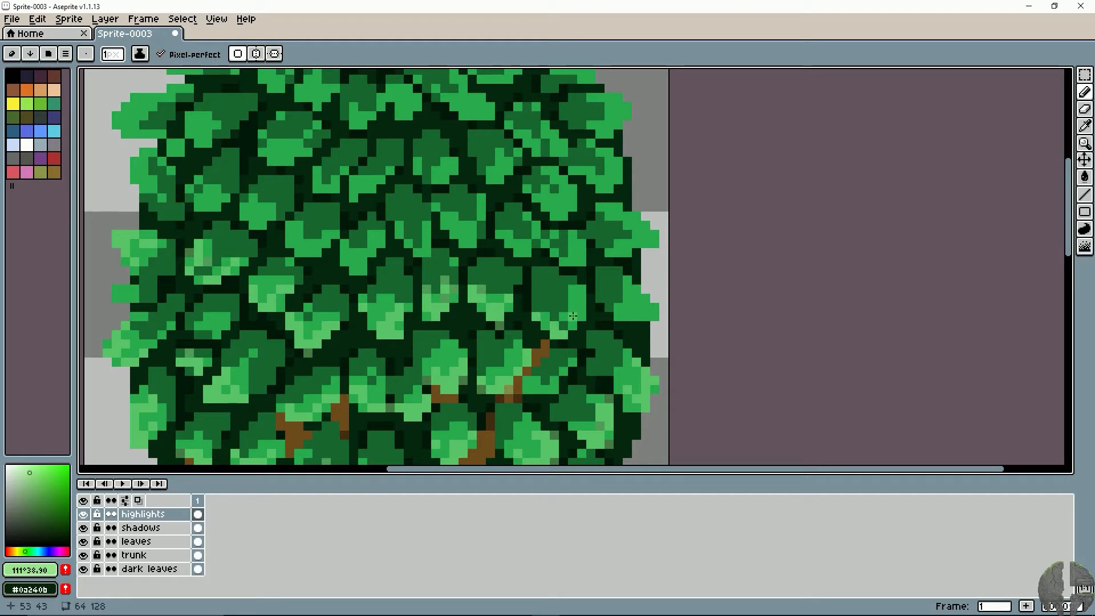
pyautogui.hotkey('ctrl', 'z')
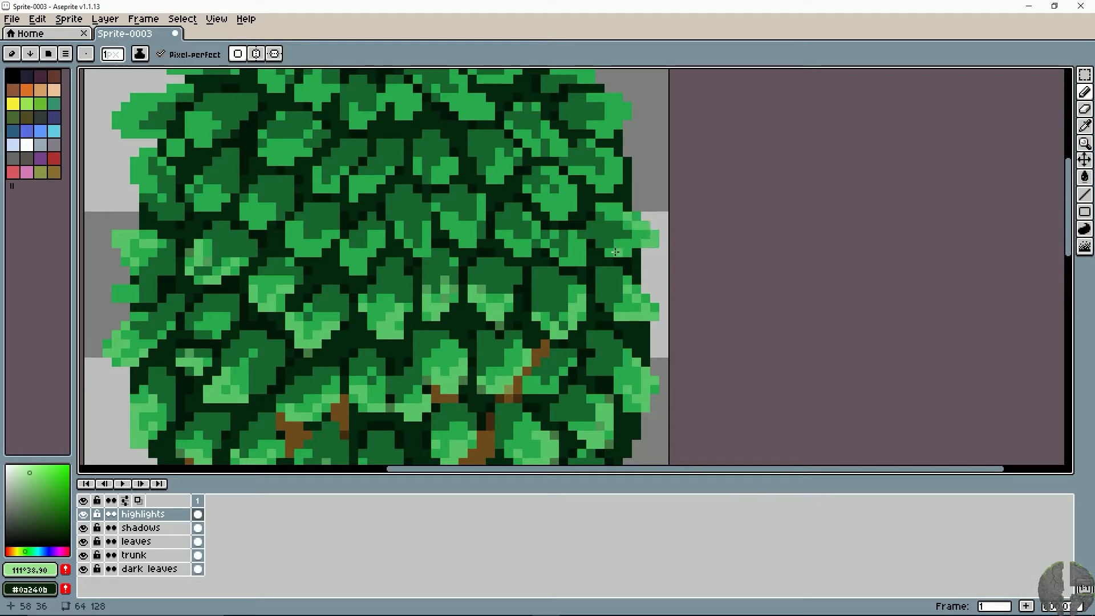
# - Highlight the leaves higher on the canopy's right side, working inward toward the centre
pyautogui.scroll(3, 584, 266)
pyautogui.moveTo(606, 242)
pyautogui.mouseDown()
pyautogui.moveTo(595, 278)
pyautogui.moveTo(551, 279)
pyautogui.moveTo(553, 261)
pyautogui.moveTo(566, 293)
pyautogui.mouseUp()
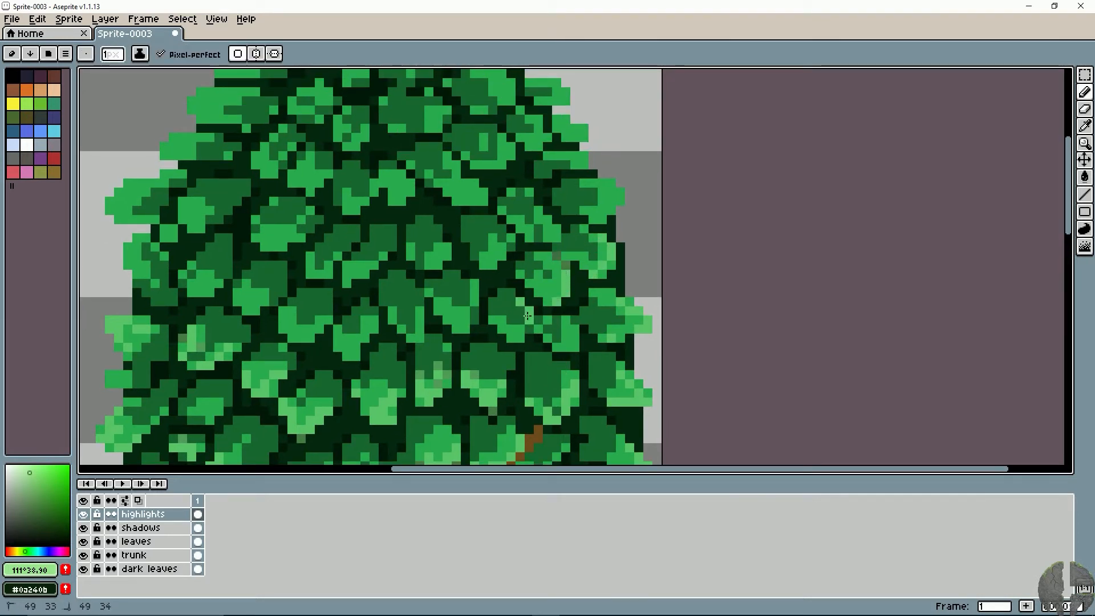
pyautogui.moveTo(440, 308); pyautogui.dragTo(469, 322)
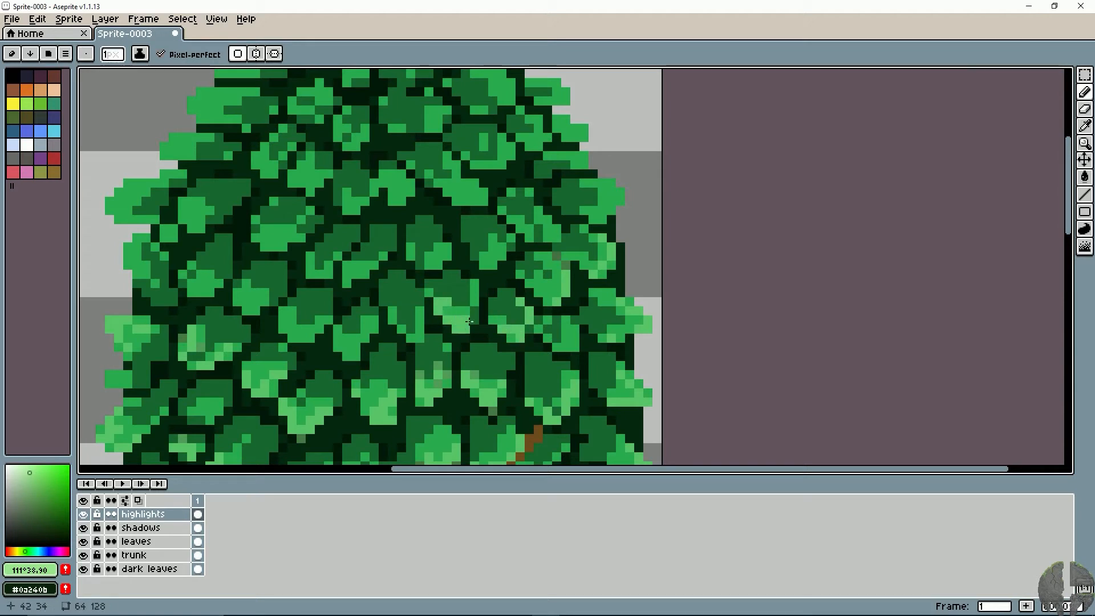
pyautogui.hotkey('ctrl', 'z')
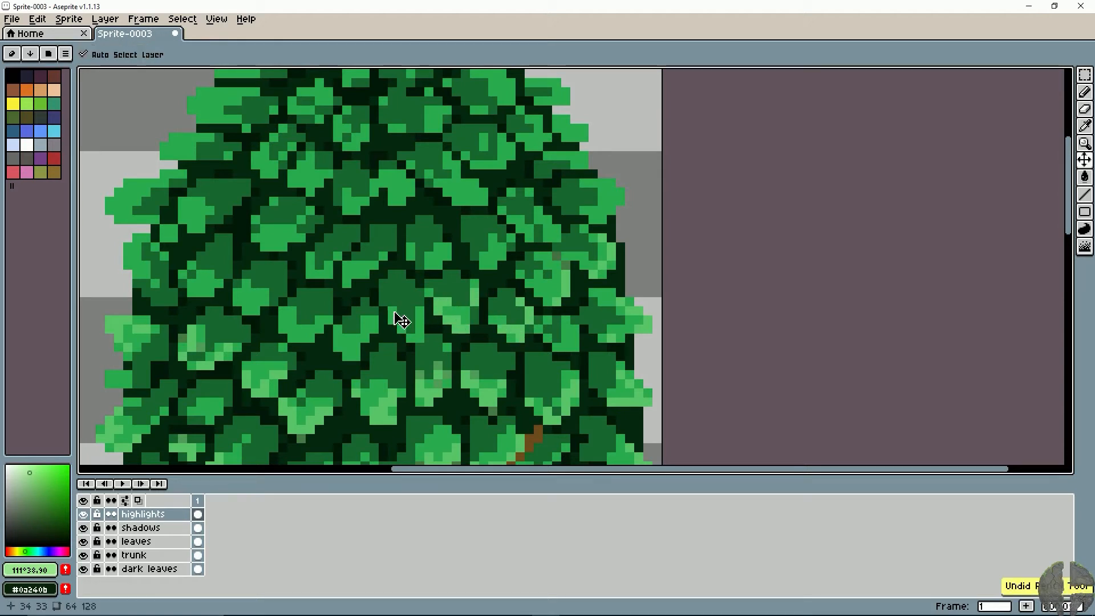
# - Highlight the lower edges of the two narrow leaves at the centre of the upper-middle row
pyautogui.moveTo(392, 311); pyautogui.dragTo(420, 338)
pyautogui.click(419, 320)
pyautogui.click(365, 333)
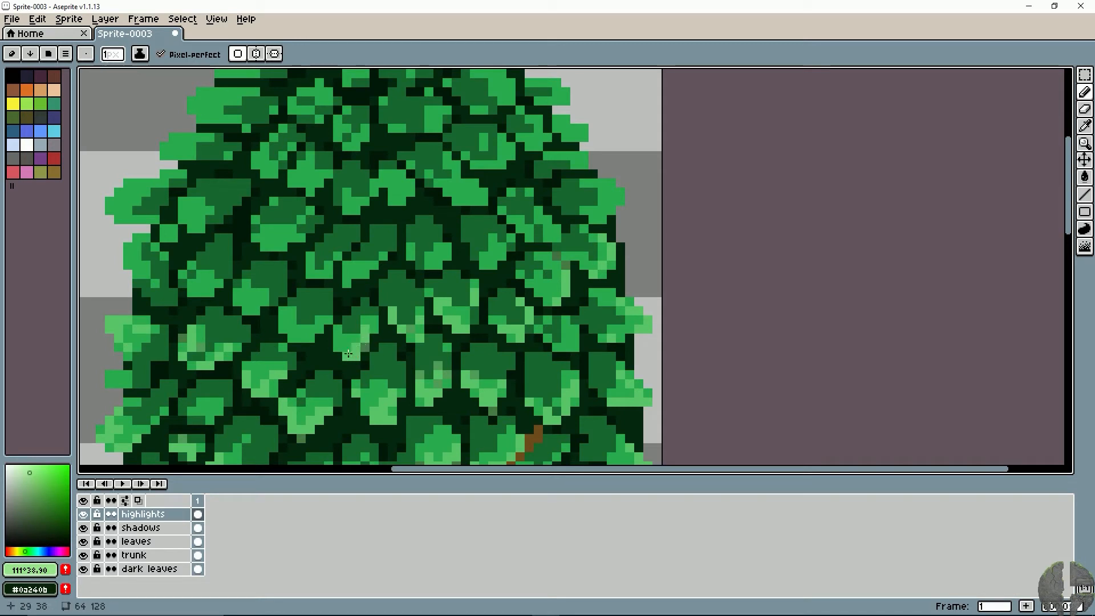
pyautogui.hotkey('ctrl', 'z')
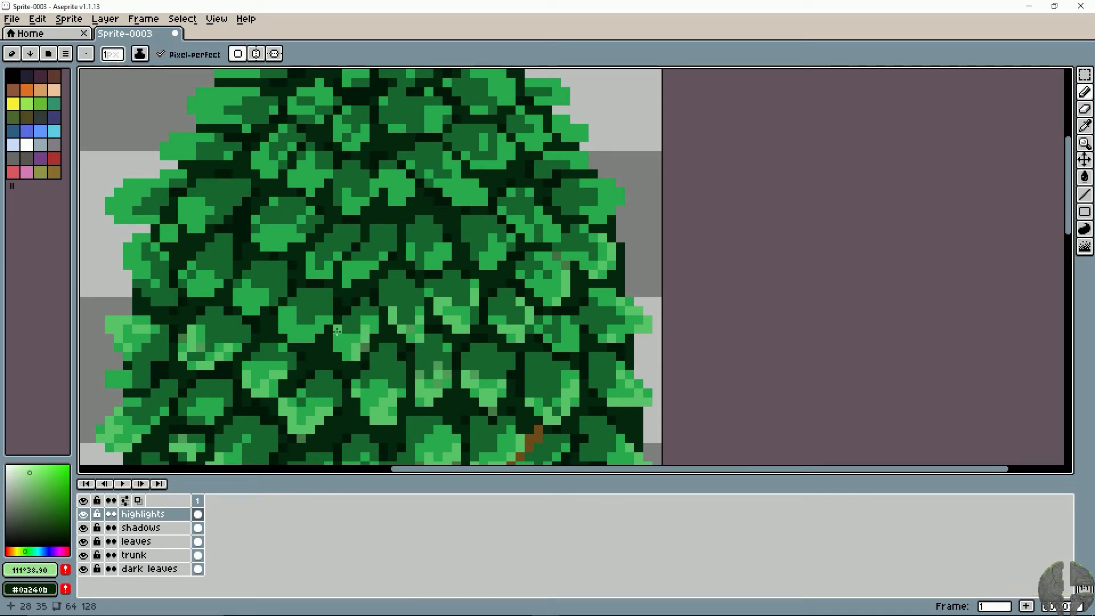
pyautogui.moveTo(338, 330); pyautogui.dragTo(354, 356)
# - Continue the pale green highlights along the upper-middle row on the leaves left of centre
pyautogui.press('space')
pyautogui.moveTo(288, 333); pyautogui.dragTo(352, 340)
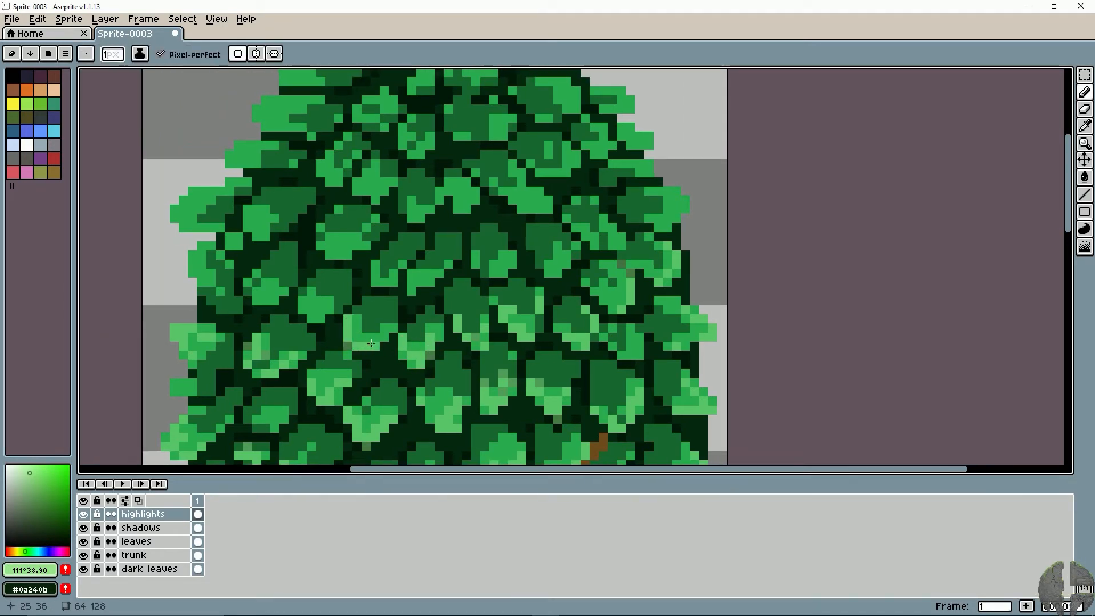
pyautogui.hotkey('ctrl', 'z')
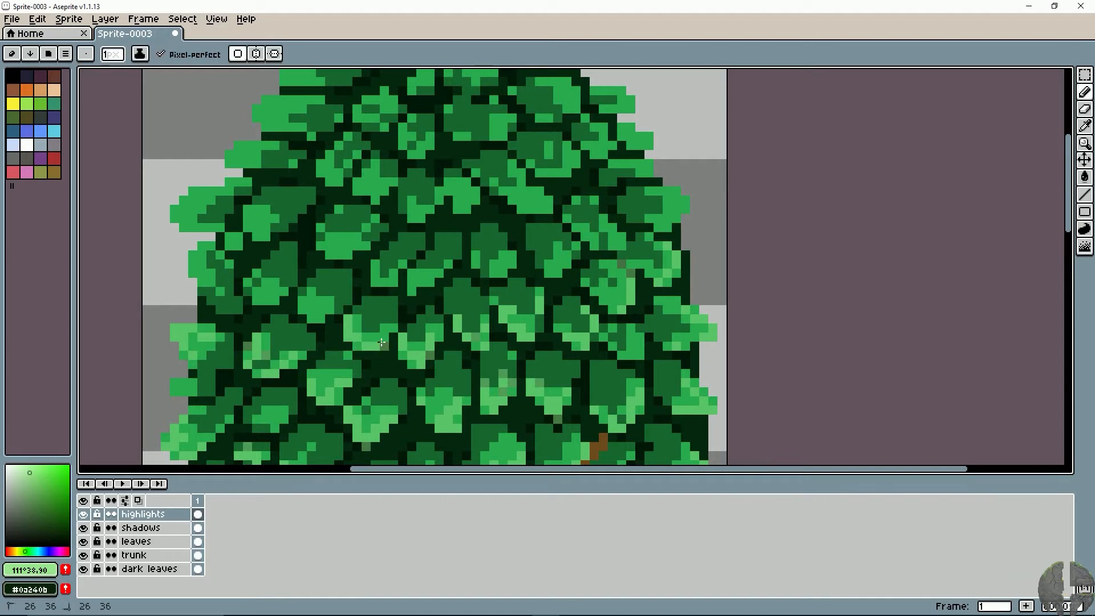
pyautogui.moveTo(381, 342); pyautogui.dragTo(392, 329)
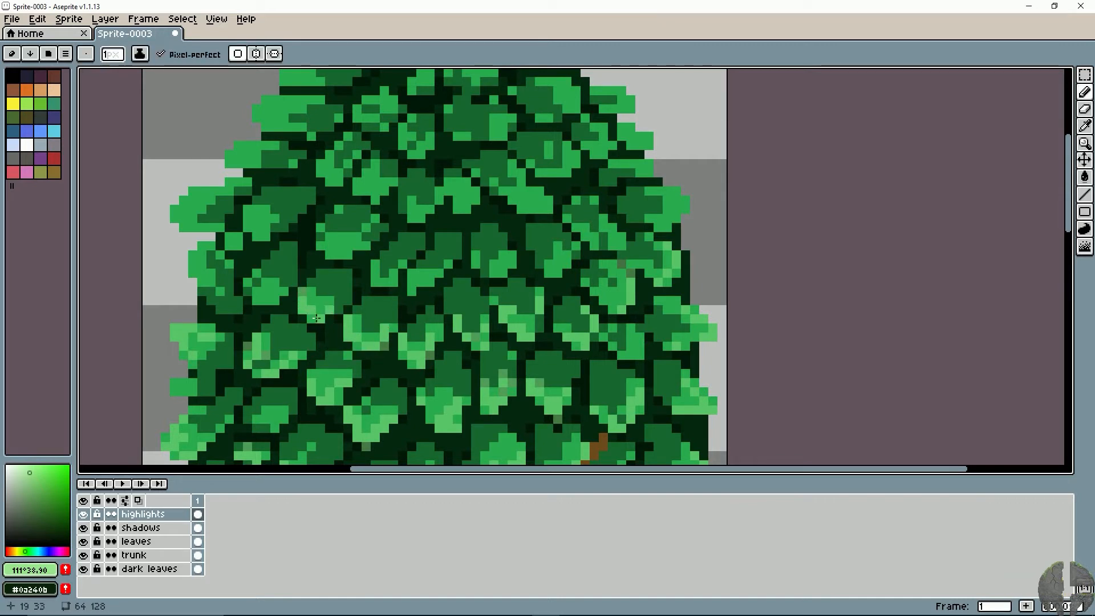
pyautogui.hotkey('ctrl', 'z')
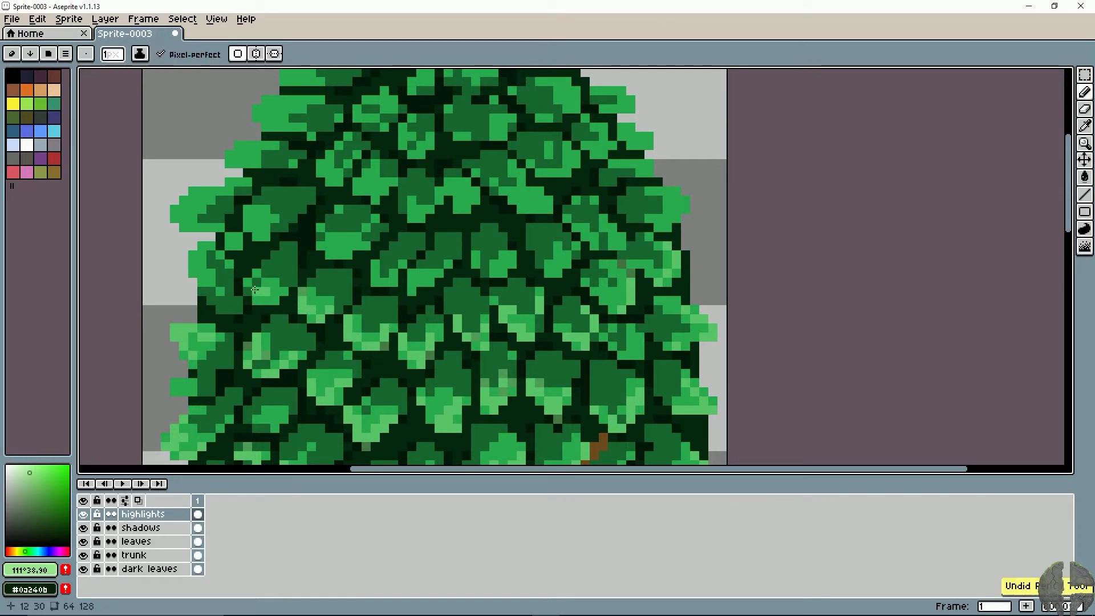
# - Highlight the leaves across the upper canopy between its left and right edges, including the long leaf on the upper left edge
pyautogui.moveTo(193, 255)
pyautogui.mouseDown()
pyautogui.moveTo(201, 274)
pyautogui.moveTo(211, 246)
pyautogui.moveTo(281, 307)
pyautogui.mouseUp()
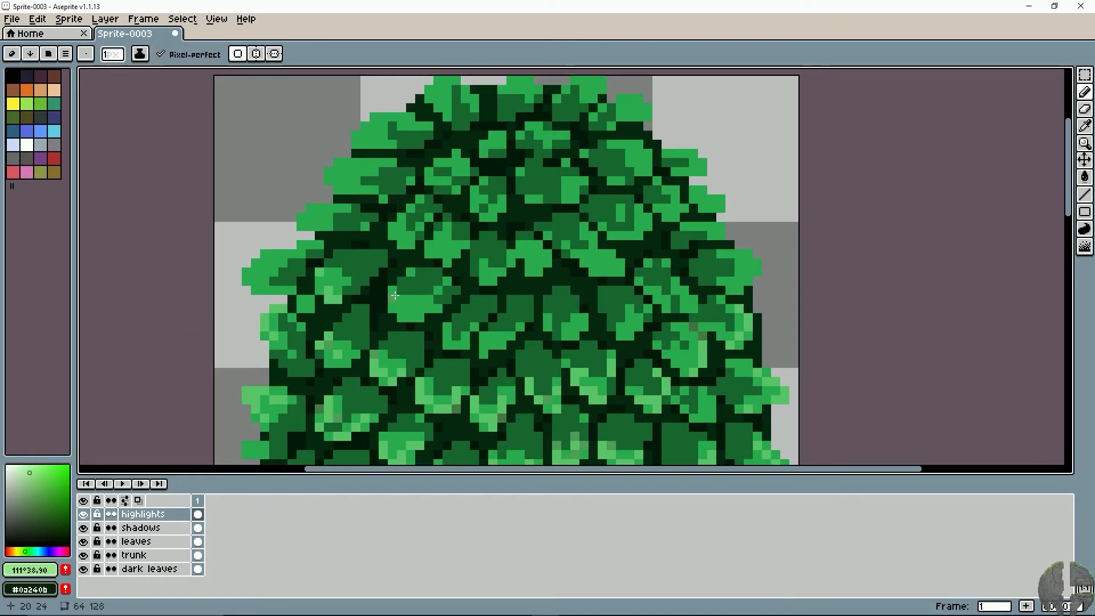
pyautogui.moveTo(392, 303); pyautogui.dragTo(421, 306)
pyautogui.moveTo(476, 282)
pyautogui.mouseDown()
pyautogui.moveTo(539, 247)
pyautogui.moveTo(527, 270)
pyautogui.moveTo(587, 258)
pyautogui.moveTo(608, 273)
pyautogui.moveTo(620, 267)
pyautogui.mouseUp()
pyautogui.moveTo(638, 213)
pyautogui.mouseDown()
pyautogui.moveTo(610, 234)
pyautogui.moveTo(649, 208)
pyautogui.moveTo(680, 207)
pyautogui.moveTo(668, 191)
pyautogui.moveTo(750, 262)
pyautogui.moveTo(741, 284)
pyautogui.moveTo(697, 292)
pyautogui.mouseUp()
pyautogui.moveTo(584, 318); pyautogui.dragTo(514, 333)
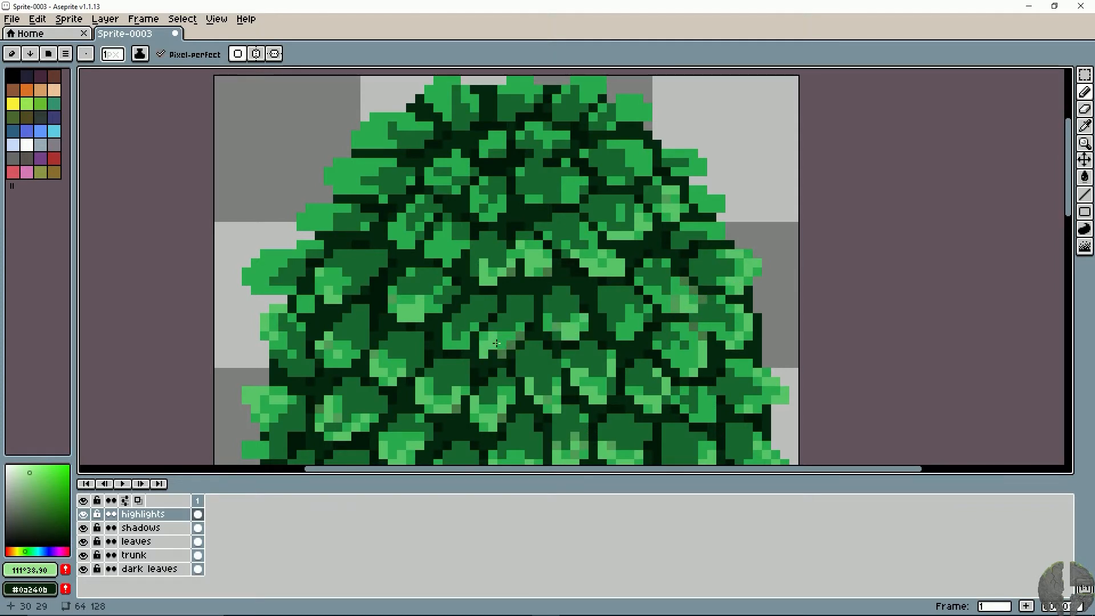
pyautogui.moveTo(310, 249); pyautogui.dragTo(257, 271)
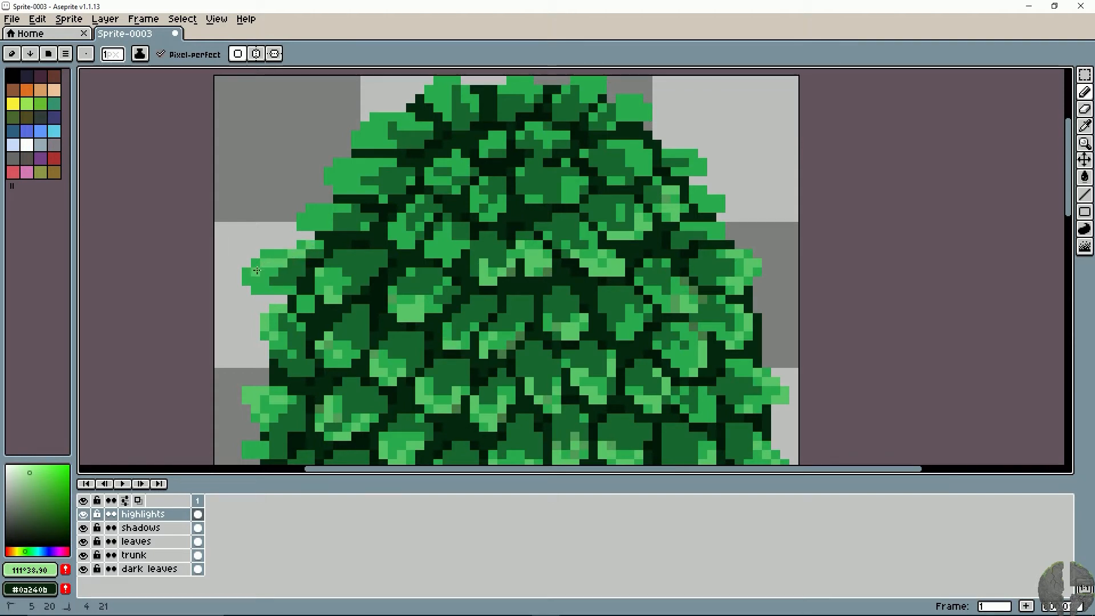
# - Highlight the leaves along the canopy's upper left edge and up to the topmost leaves in pale green, undoing the last stray stroke
pyautogui.moveTo(312, 212); pyautogui.dragTo(301, 226)
pyautogui.press('space')
pyautogui.moveTo(368, 153)
pyautogui.mouseDown()
pyautogui.moveTo(403, 224)
pyautogui.moveTo(381, 233)
pyautogui.moveTo(382, 261)
pyautogui.mouseUp()
pyautogui.moveTo(410, 260); pyautogui.dragTo(402, 260)
pyautogui.moveTo(394, 221)
pyautogui.mouseDown()
pyautogui.moveTo(402, 197)
pyautogui.moveTo(483, 174)
pyautogui.mouseUp()
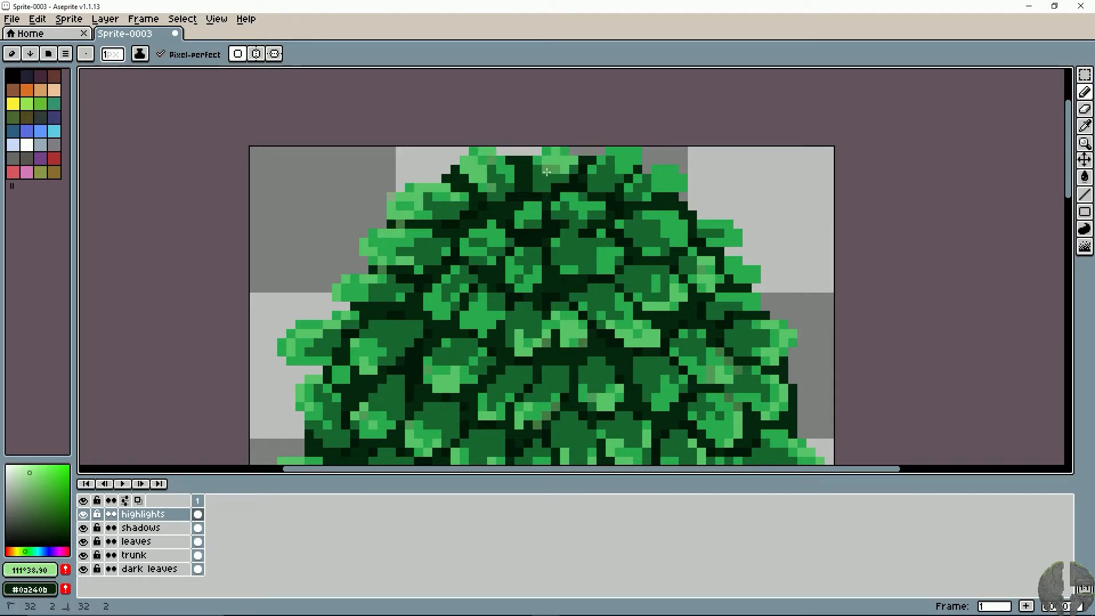
pyautogui.hotkey('ctrl', 'z')
# - Highlight the leaves along the canopy's upper right edge and the large leaf just inside it
pyautogui.moveTo(609, 152)
pyautogui.mouseDown()
pyautogui.moveTo(597, 159)
pyautogui.moveTo(677, 184)
pyautogui.mouseUp()
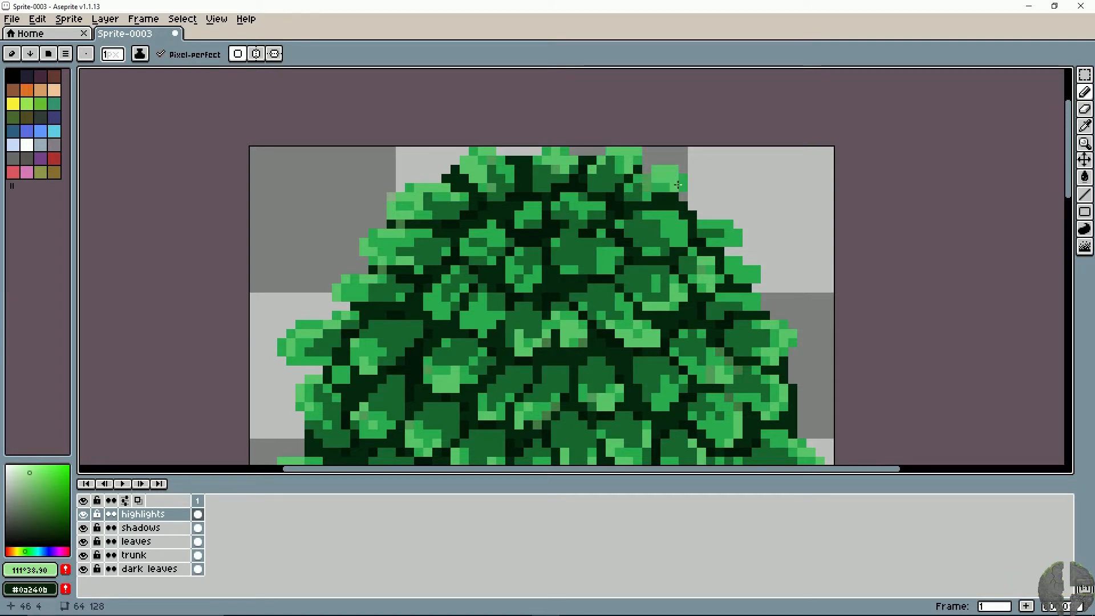
pyautogui.moveTo(720, 224)
pyautogui.mouseDown()
pyautogui.moveTo(706, 231)
pyautogui.moveTo(729, 228)
pyautogui.moveTo(763, 277)
pyautogui.mouseUp()
pyautogui.moveTo(665, 216)
pyautogui.mouseDown()
pyautogui.moveTo(683, 233)
pyautogui.moveTo(668, 234)
pyautogui.mouseUp()
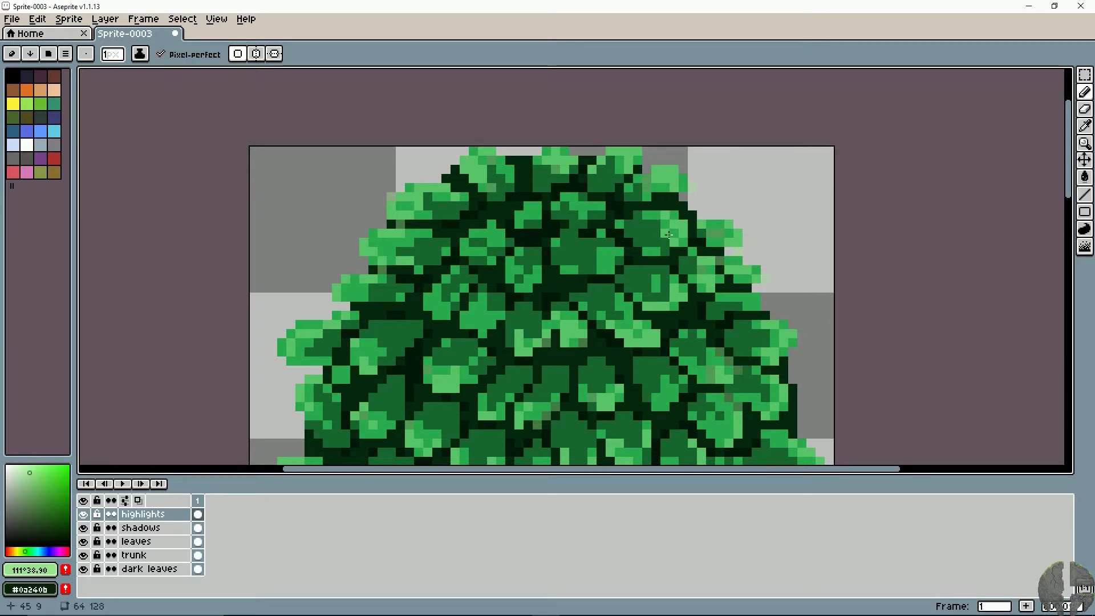
pyautogui.click(657, 234)
# - Highlight the small leaves just below the canopy's top, from right of centre to left of centre, and the large central leaf
pyautogui.moveTo(601, 206); pyautogui.dragTo(565, 188)
pyautogui.moveTo(592, 206); pyautogui.dragTo(601, 215)
pyautogui.moveTo(537, 205); pyautogui.dragTo(519, 207)
pyautogui.moveTo(510, 215); pyautogui.dragTo(465, 243)
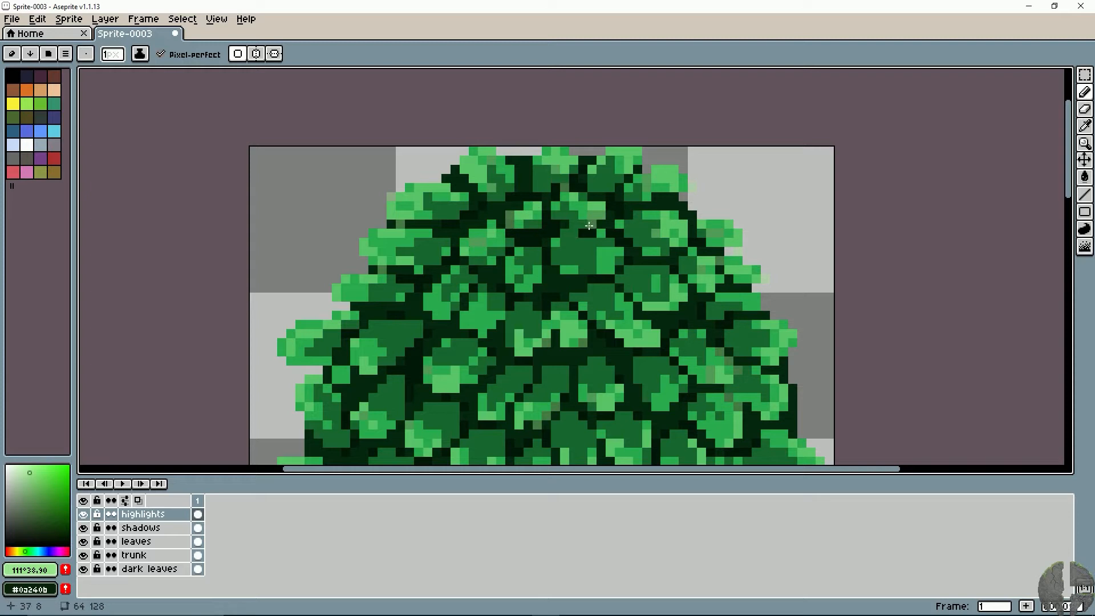
pyautogui.moveTo(574, 234)
pyautogui.mouseDown()
pyautogui.moveTo(556, 242)
pyautogui.moveTo(611, 260)
pyautogui.moveTo(582, 270)
pyautogui.mouseUp()
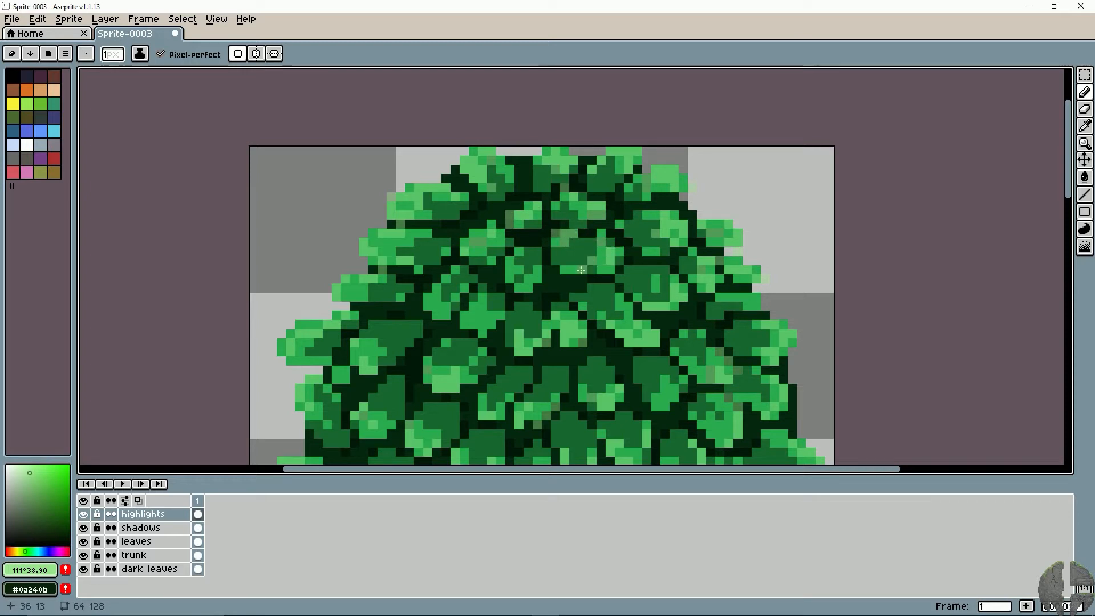
# - Highlight the lower edge of the small leaf left of the large central leaf, and undo the last pencil stroke
pyautogui.press('space')
pyautogui.moveTo(569, 310); pyautogui.dragTo(492, 249)
pyautogui.moveTo(460, 217); pyautogui.dragTo(444, 225)
pyautogui.moveTo(443, 209); pyautogui.dragTo(432, 210)
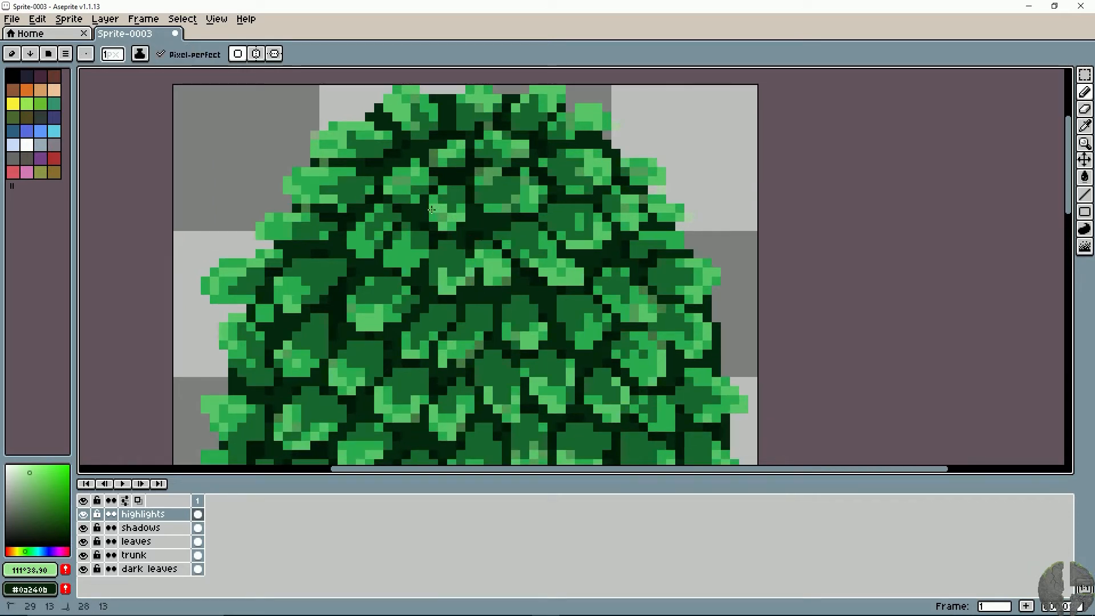
pyautogui.press('space')
pyautogui.moveTo(656, 268)
pyautogui.mouseDown()
pyautogui.moveTo(605, 255)
pyautogui.moveTo(637, 232)
pyautogui.mouseUp()
pyautogui.press('space')
pyautogui.moveTo(503, 257)
pyautogui.mouseDown()
pyautogui.moveTo(553, 197)
pyautogui.moveTo(551, 238)
pyautogui.mouseUp()
pyautogui.press('v')
pyautogui.hotkey('ctrl', 'z')
# - Inspect the whole tree, hiding the highlights, shadows and leaves layers one after another
pyautogui.scroll(-1, 495, 301)
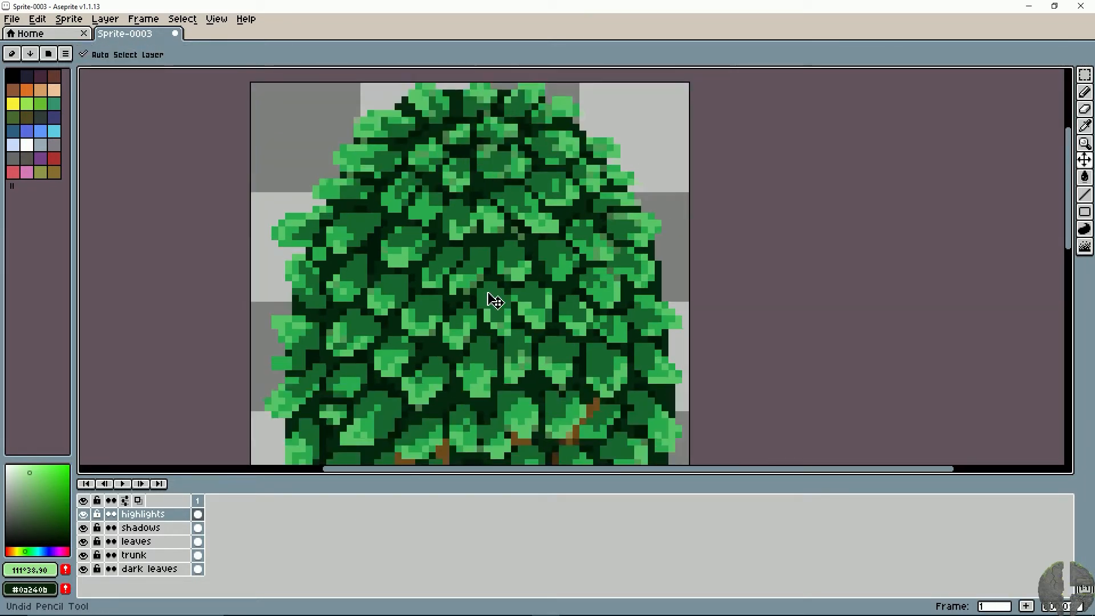
pyautogui.scroll(-3, 495, 301)
pyautogui.scroll(-2, 491, 298)
pyautogui.scroll(2, 490, 298)
pyautogui.press('space')
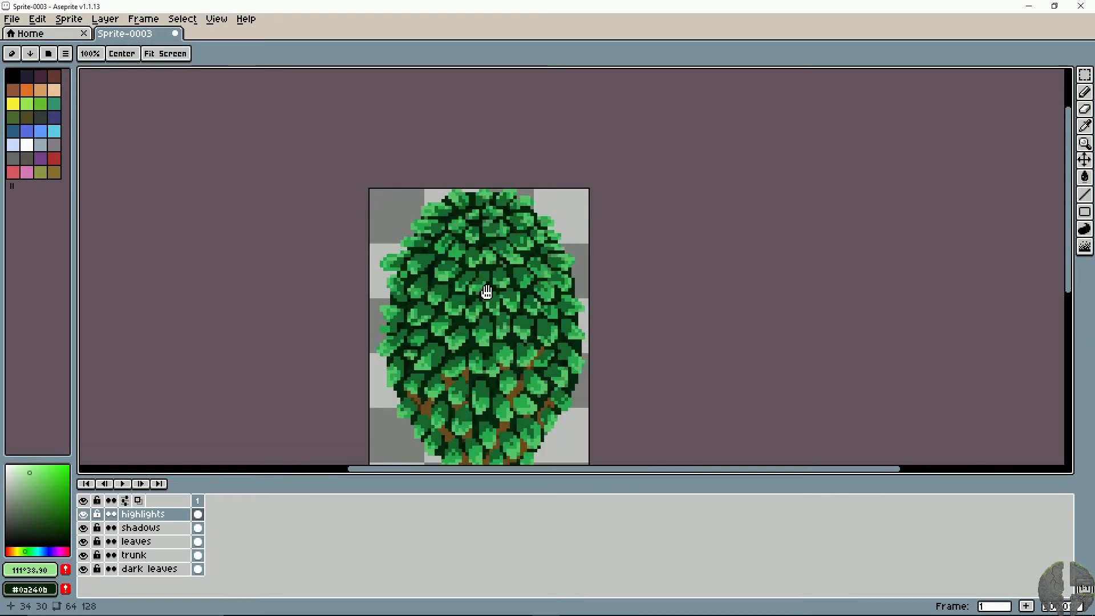
pyautogui.moveTo(487, 292)
pyautogui.mouseDown()
pyautogui.moveTo(514, 221)
pyautogui.moveTo(495, 234)
pyautogui.moveTo(477, 222)
pyautogui.mouseUp()
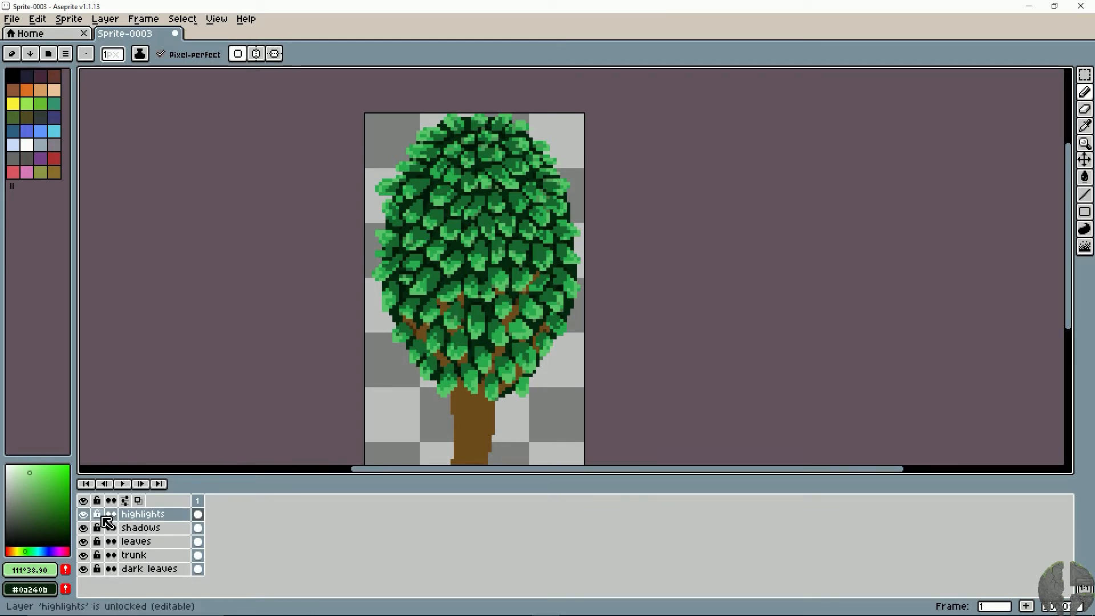
pyautogui.click(84, 515)
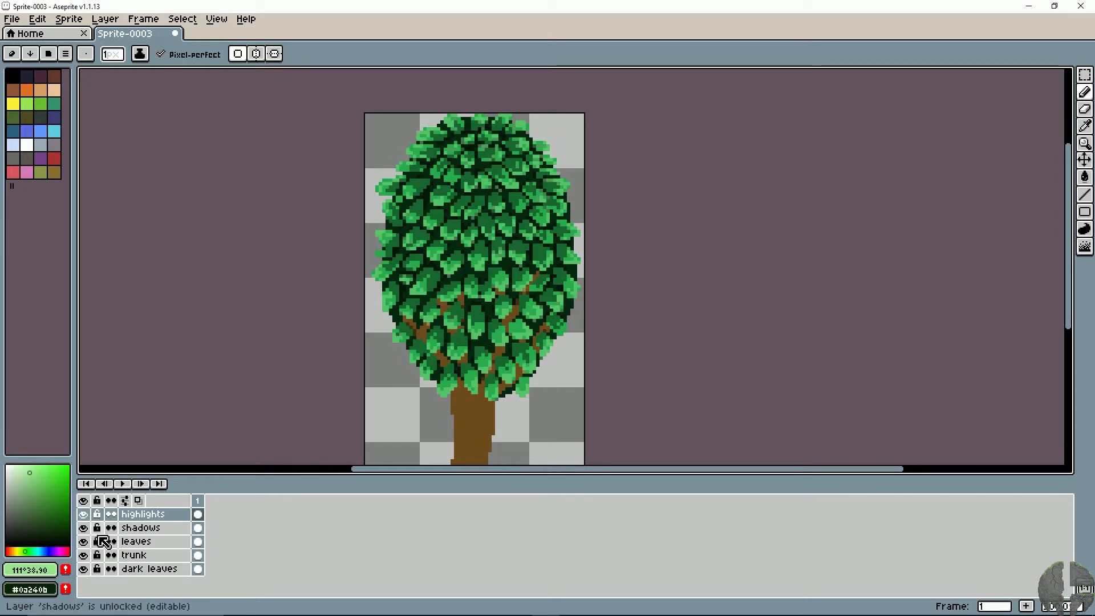
pyautogui.click(84, 528)
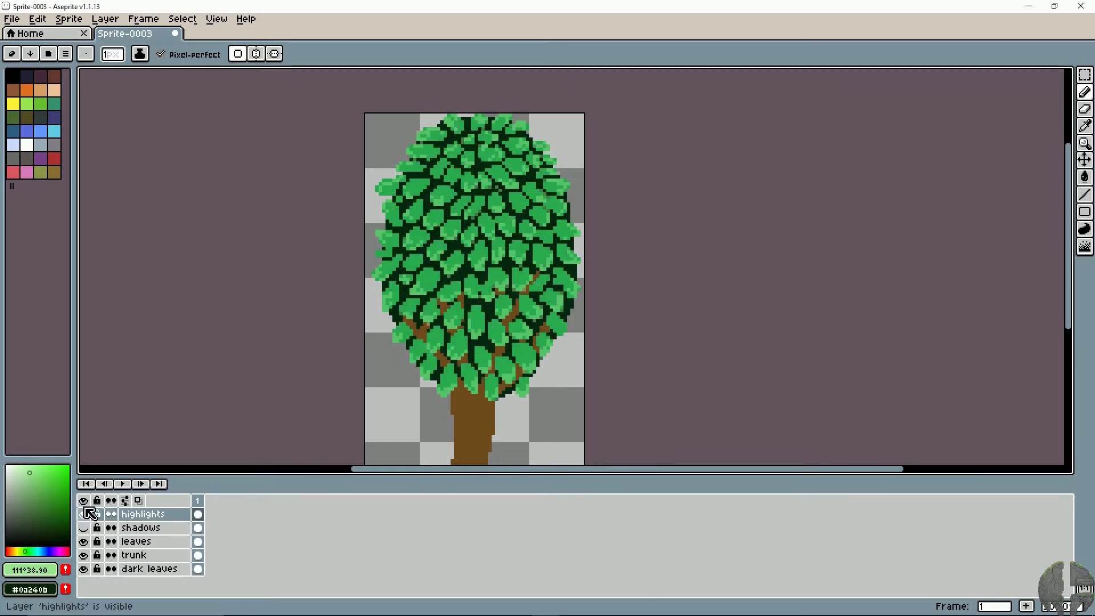
pyautogui.click(84, 541)
# - Select the dark leaves layer, check the tree without it, and show the leaves, shadows and highlights layers again
pyautogui.click(90, 568)
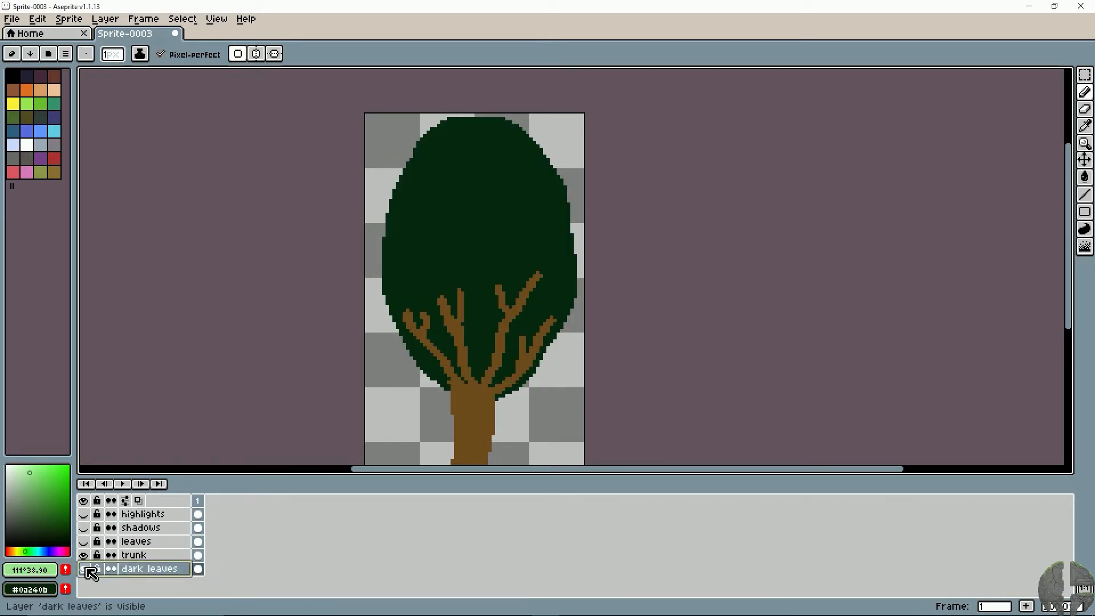
pyautogui.click(84, 568)
pyautogui.click(84, 569)
pyautogui.click(84, 542)
pyautogui.click(84, 528)
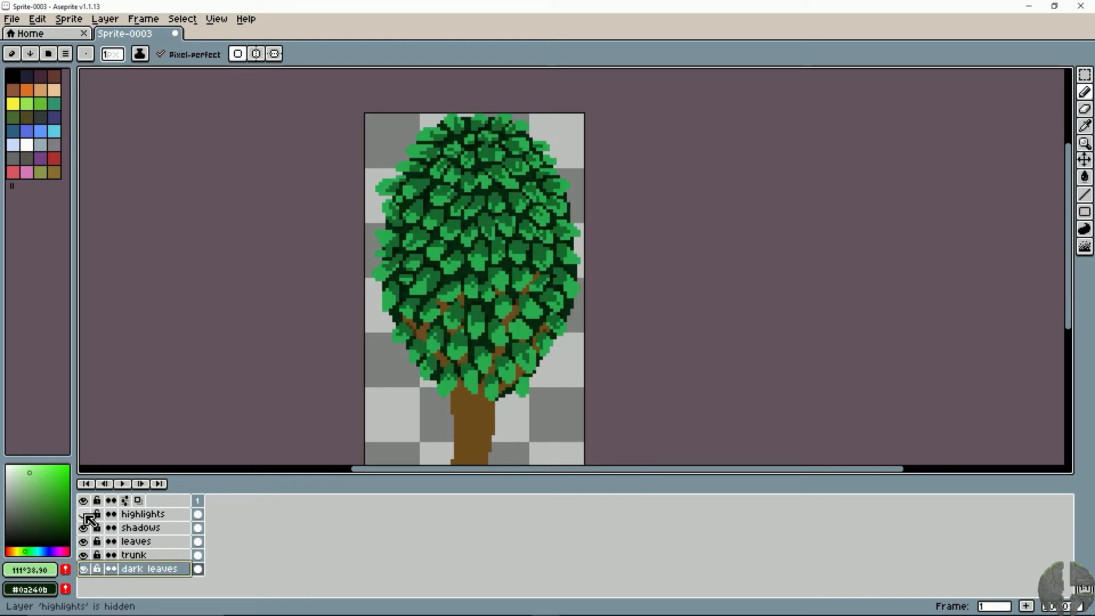
pyautogui.click(84, 514)
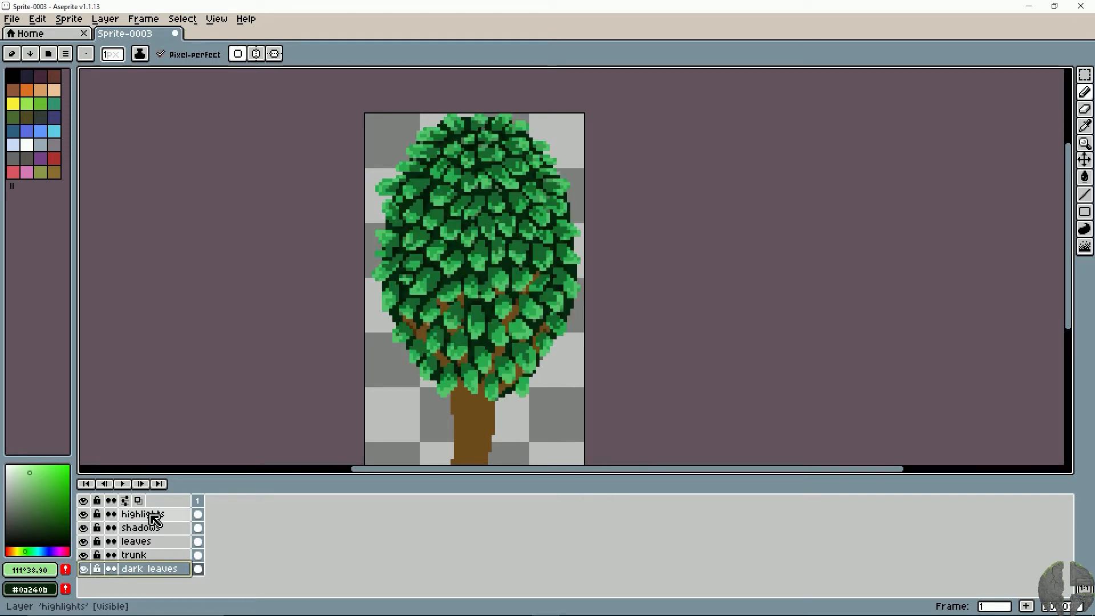
# - Isolate the dark leaves layer to sample its dark green #05280f, and make all the other layers visible again
pyautogui.click(84, 569)
pyautogui.click(83, 569)
pyautogui.click(84, 555)
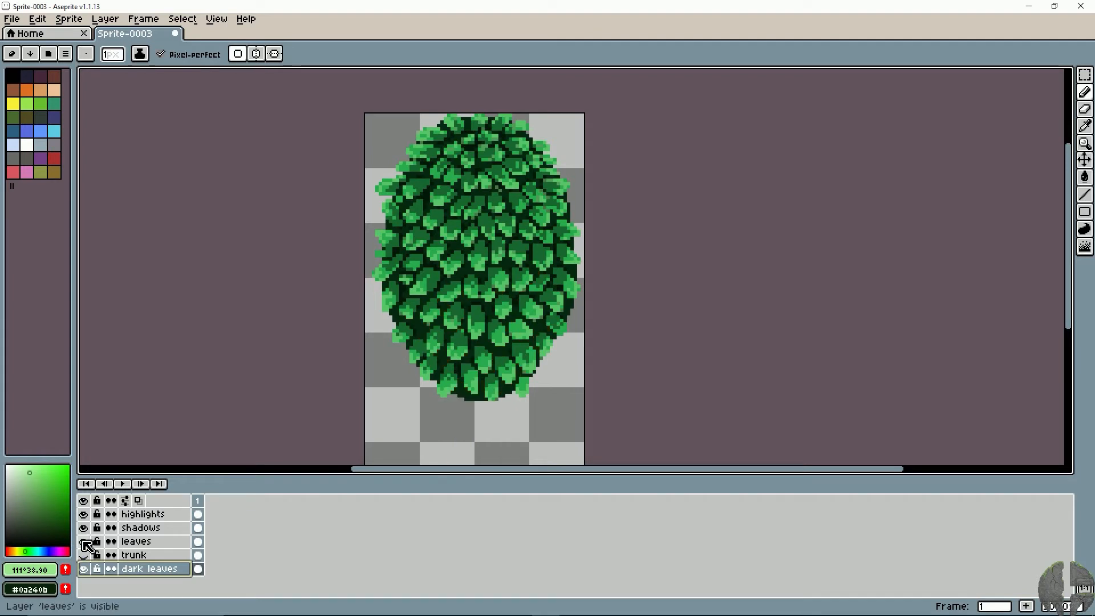
pyautogui.click(84, 542)
pyautogui.click(84, 528)
pyautogui.click(84, 514)
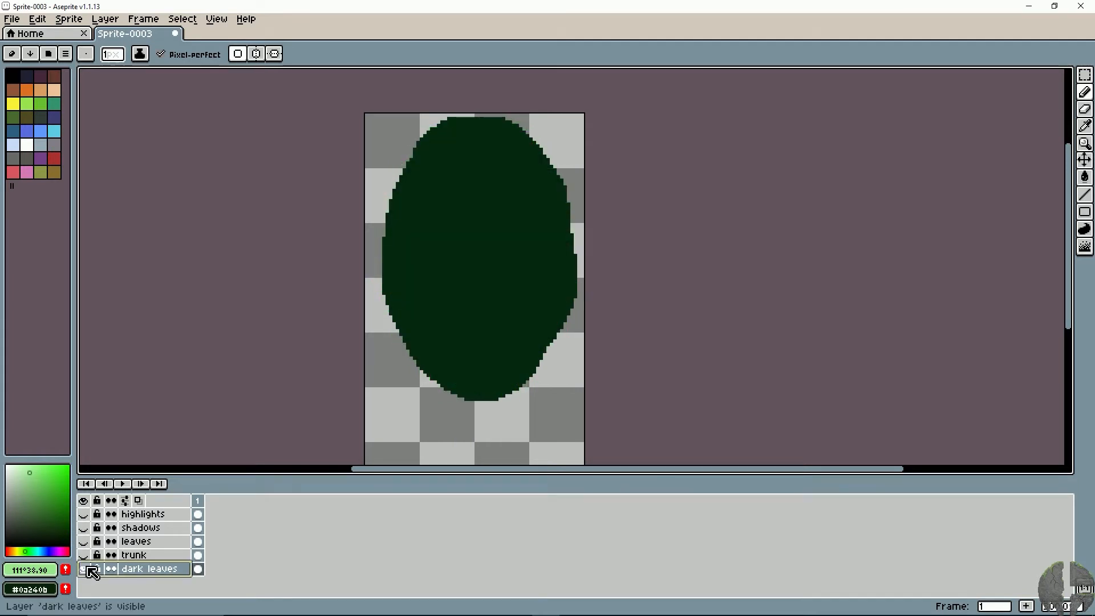
pyautogui.keyDown('alt'); pyautogui.click(489, 280); pyautogui.keyUp('alt')
pyautogui.click(84, 555)
pyautogui.click(84, 542)
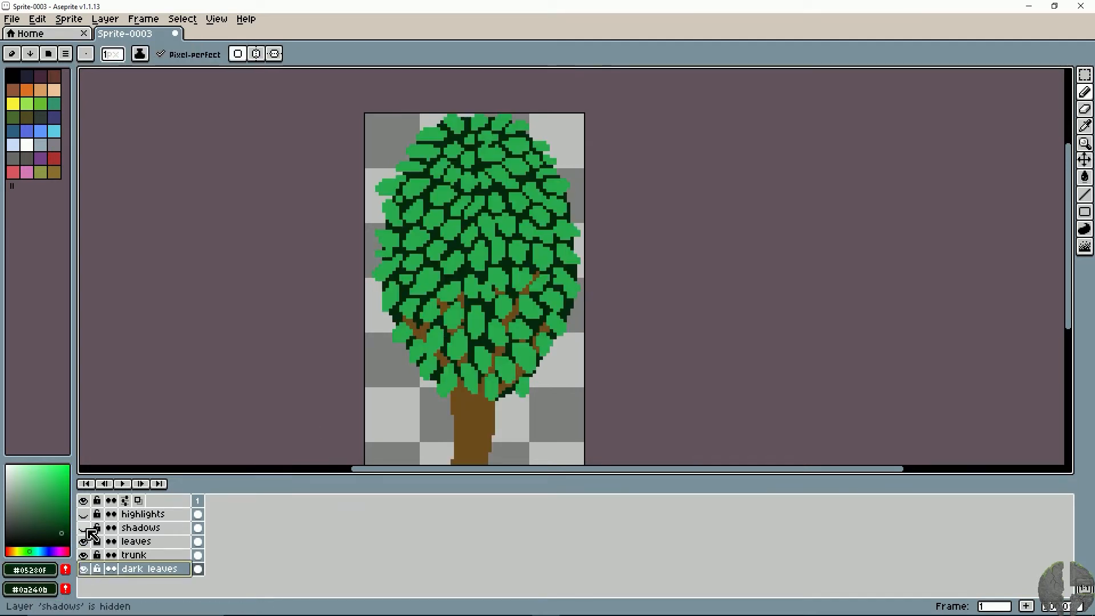
pyautogui.click(84, 527)
pyautogui.click(84, 514)
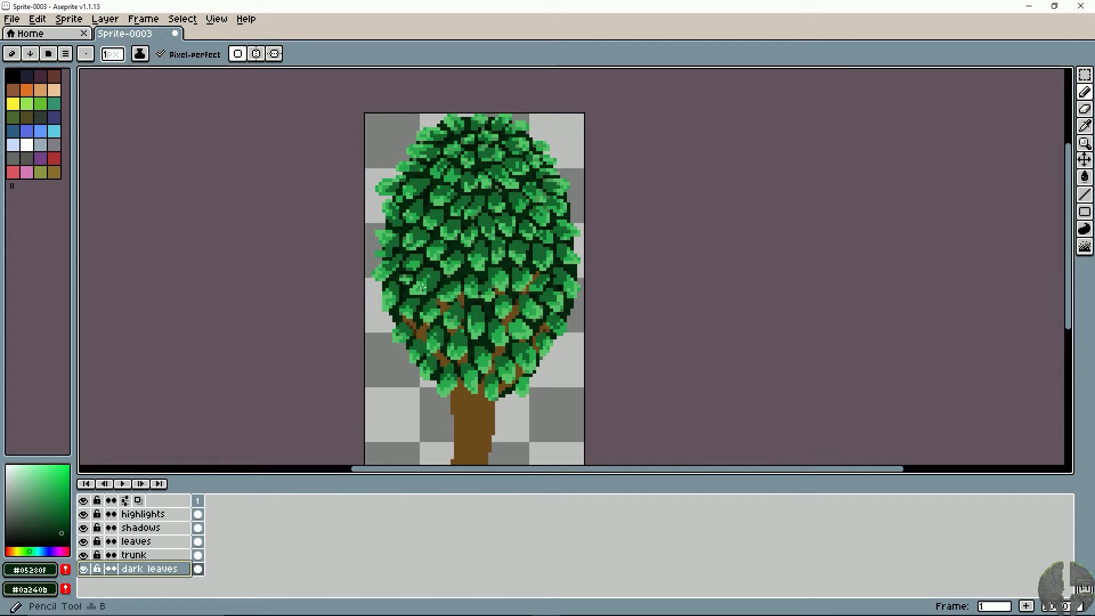
# - Paint near-black green over the inner canopy on the dark leaves layer with a 12 px brush, leaving a dark green border
pyautogui.press('+')
pyautogui.press('+')
pyautogui.press('+')
pyautogui.press('+')
pyautogui.press('+')
pyautogui.press('+')
pyautogui.press('+')
pyautogui.press('+')
pyautogui.press('+')
pyautogui.press('+')
pyautogui.press('+')
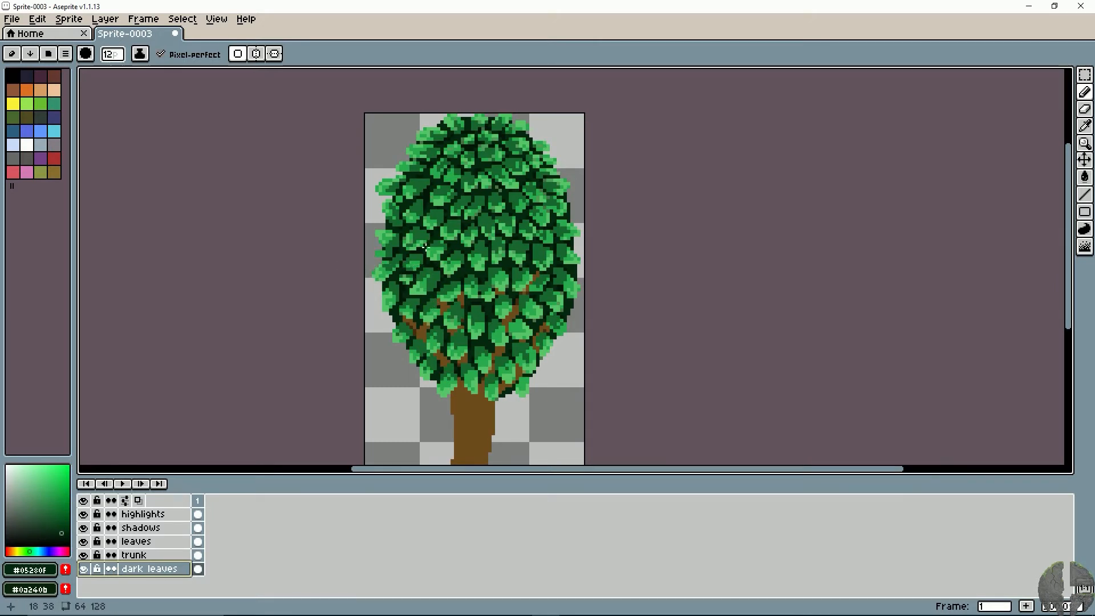
pyautogui.moveTo(56, 528); pyautogui.dragTo(66, 543)
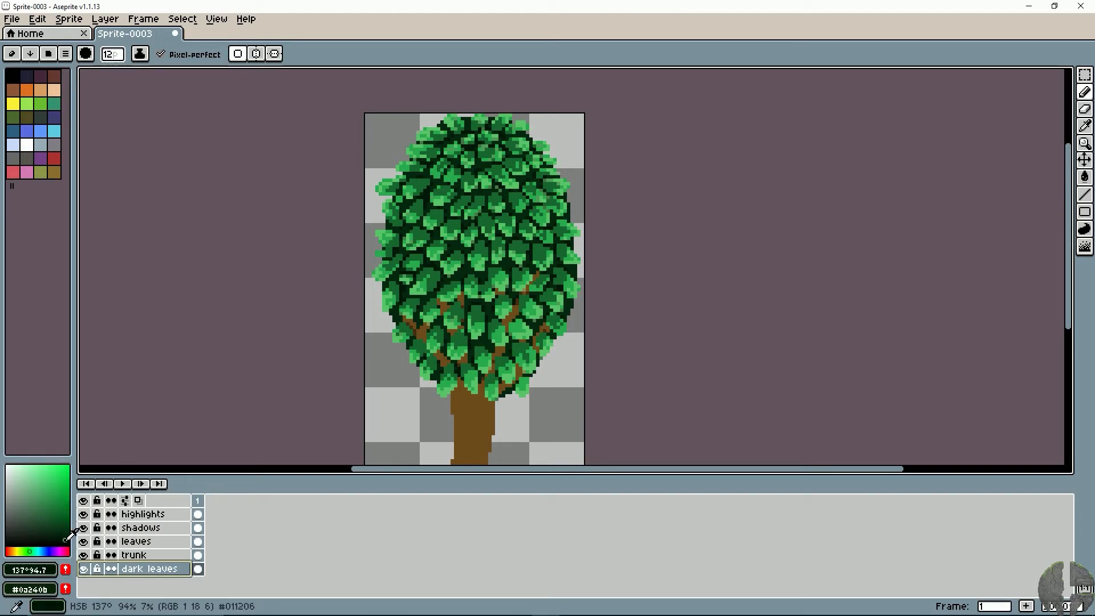
pyautogui.moveTo(478, 295)
pyautogui.mouseDown()
pyautogui.moveTo(496, 313)
pyautogui.moveTo(459, 285)
pyautogui.moveTo(453, 311)
pyautogui.mouseUp()
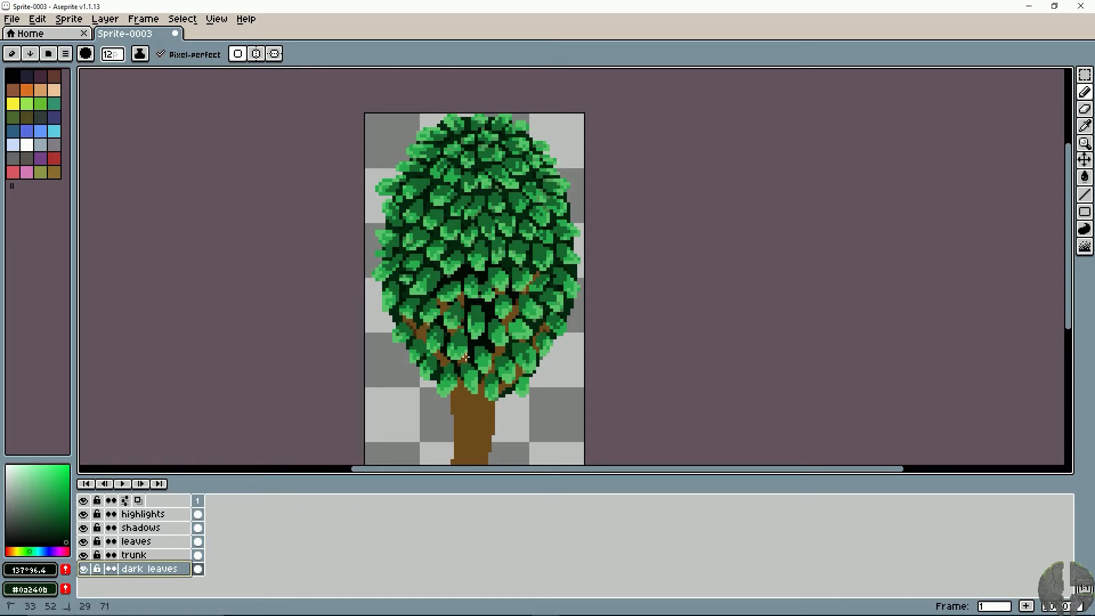
pyautogui.moveTo(513, 335)
pyautogui.mouseDown()
pyautogui.moveTo(499, 354)
pyautogui.moveTo(519, 336)
pyautogui.moveTo(512, 329)
pyautogui.mouseUp()
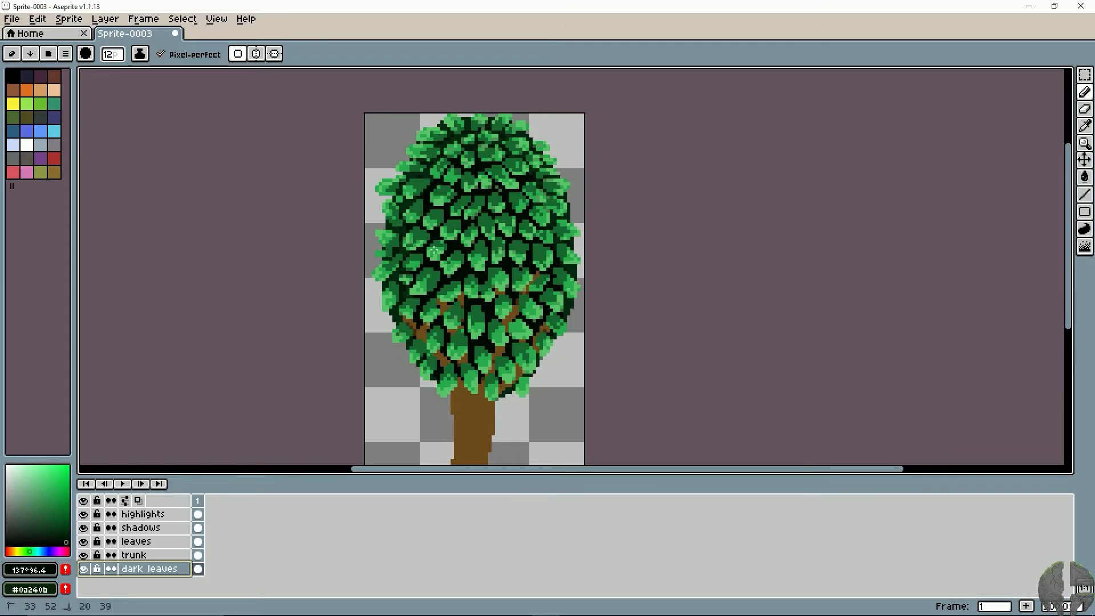
# - Sample the dark green #05280f from the canopy's edge, shrink the brush, and hide the leaves, shadows and highlights layers
pyautogui.press('v')
pyautogui.scroll(-5, 592, 269)
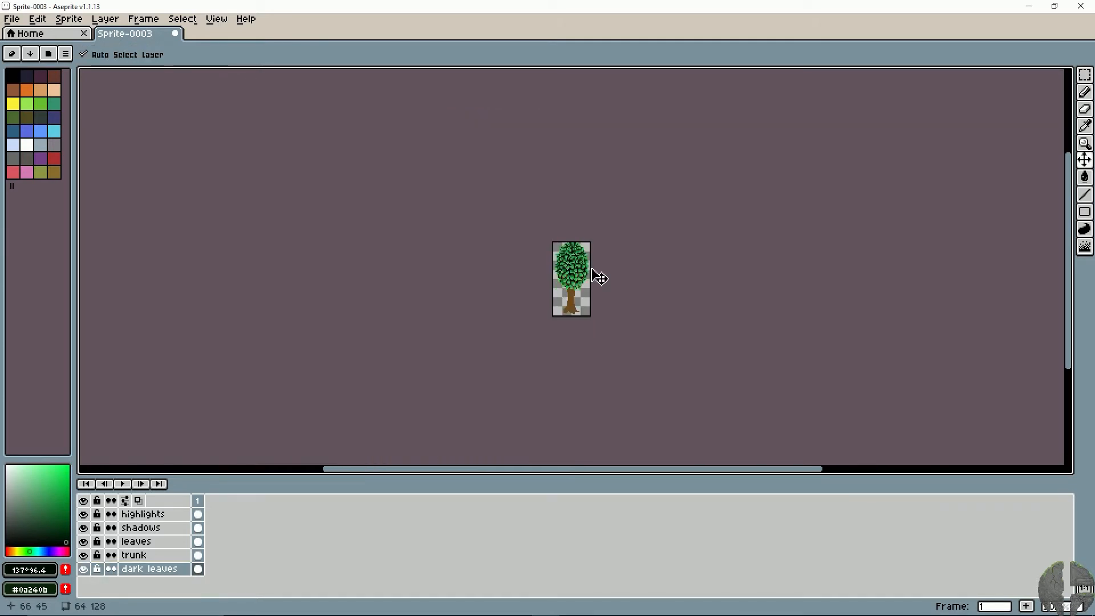
pyautogui.scroll(3, 599, 278)
pyautogui.scroll(1, 599, 278)
pyautogui.press('b')
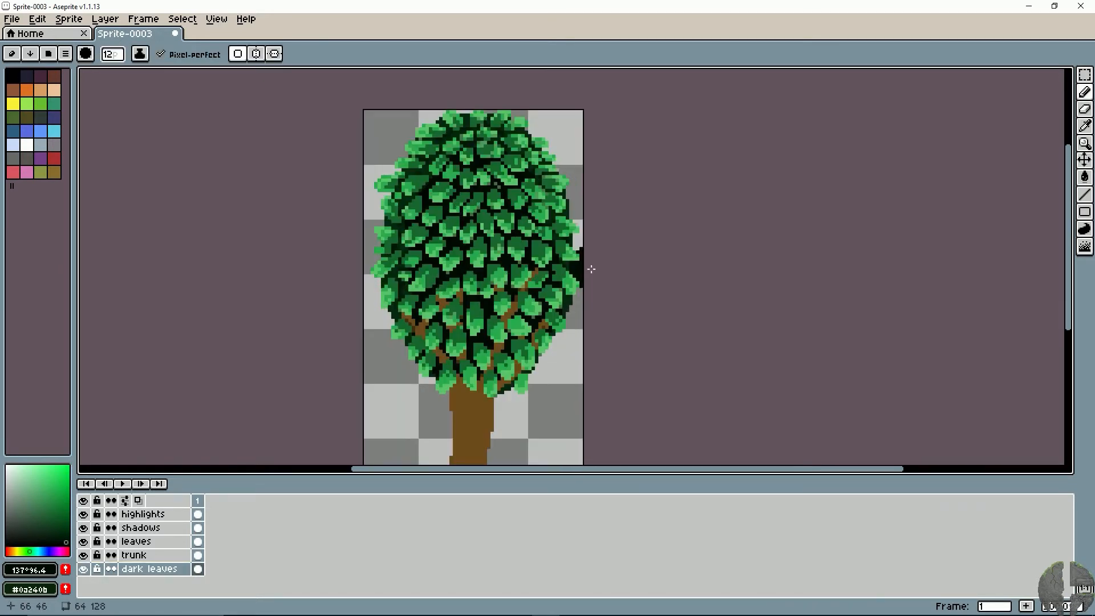
pyautogui.moveTo(449, 230); pyautogui.dragTo(436, 244)
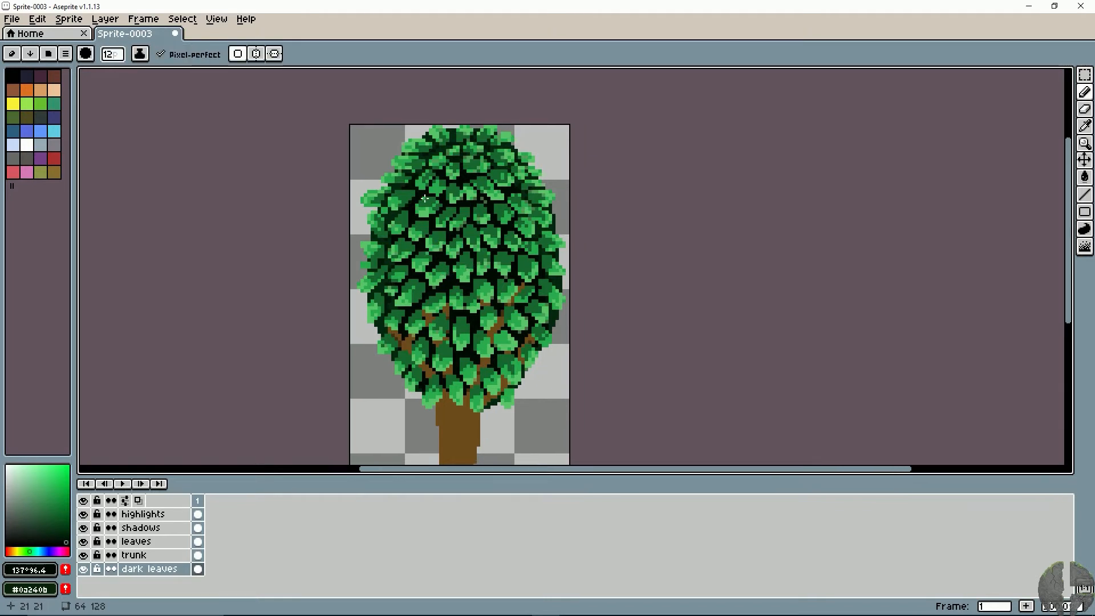
pyautogui.keyDown('alt'); pyautogui.click(386, 281); pyautogui.keyUp('alt')
pyautogui.press('-')
pyautogui.press('-')
pyautogui.press('-')
pyautogui.press('-')
pyautogui.press('-')
pyautogui.press('-')
pyautogui.press('-')
pyautogui.press('-')
pyautogui.press('-')
pyautogui.press('-')
pyautogui.press('-')
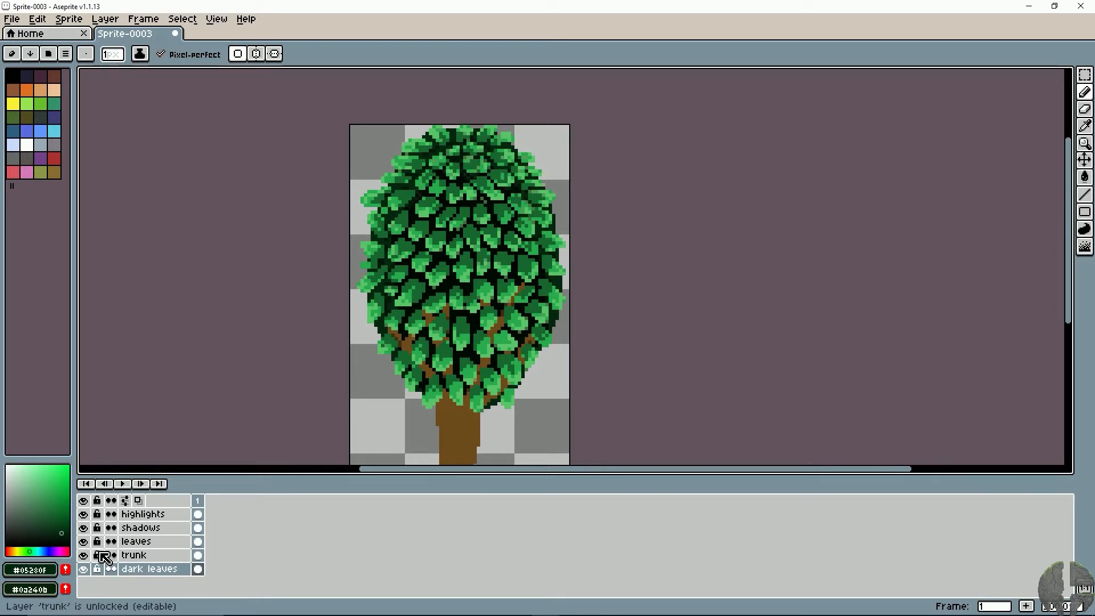
pyautogui.click(84, 541)
pyautogui.click(83, 528)
pyautogui.click(83, 514)
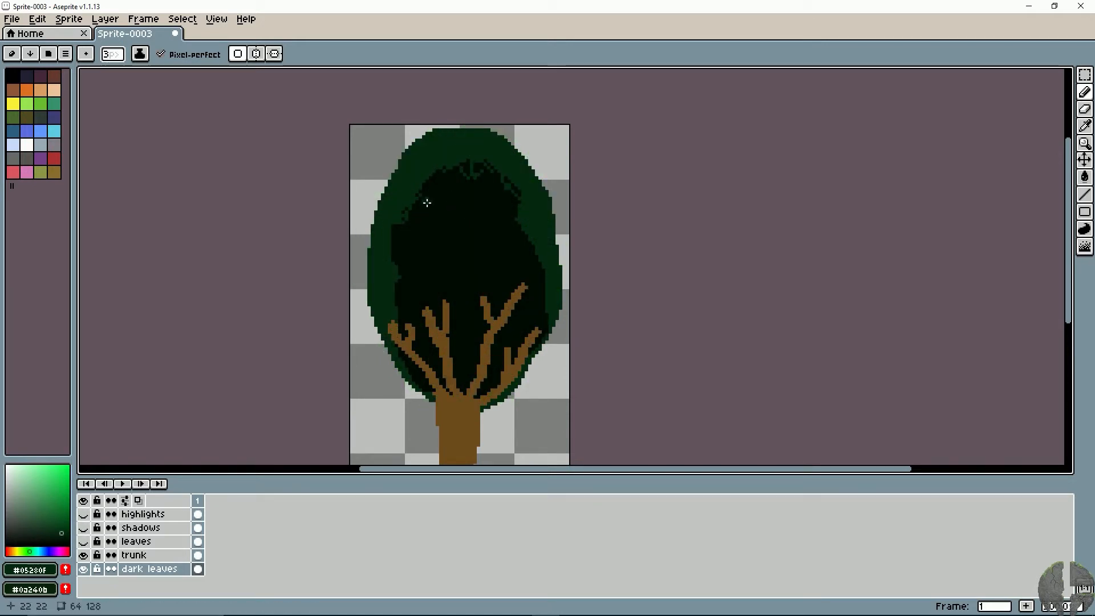
# - Break up the border of the near-black area with 2 px dark green strokes, undoing the stray lines across its middle
pyautogui.moveTo(423, 193)
pyautogui.mouseDown()
pyautogui.moveTo(507, 200)
pyautogui.moveTo(422, 257)
pyautogui.moveTo(461, 188)
pyautogui.moveTo(506, 228)
pyautogui.moveTo(513, 277)
pyautogui.moveTo(552, 281)
pyautogui.mouseUp()
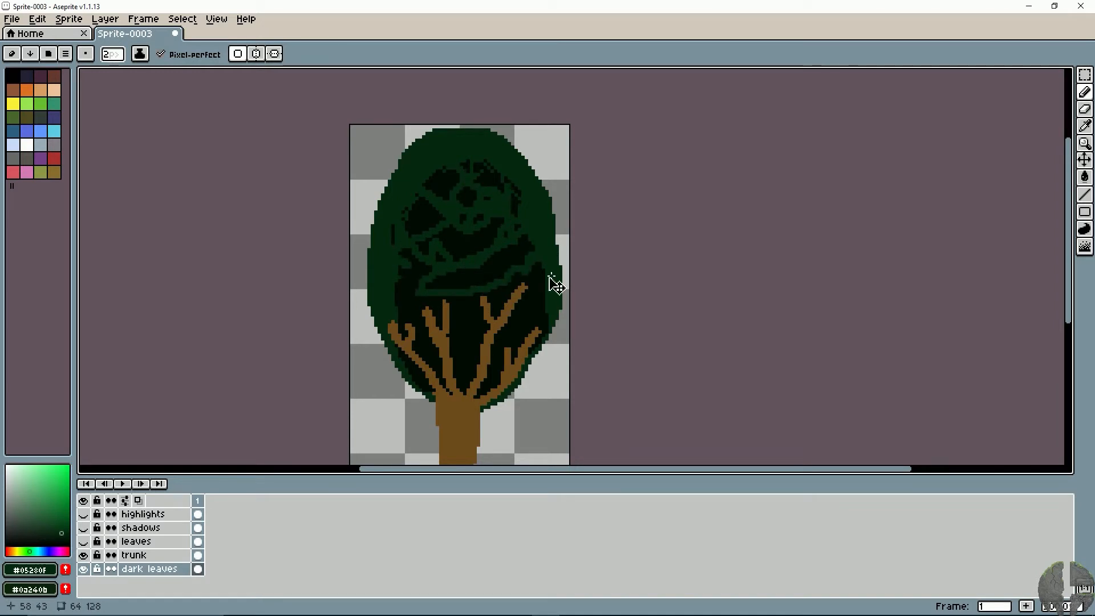
pyautogui.hotkey('ctrl', 'z')
pyautogui.moveTo(398, 273)
pyautogui.mouseDown()
pyautogui.moveTo(413, 242)
pyautogui.moveTo(407, 194)
pyautogui.moveTo(456, 159)
pyautogui.moveTo(484, 169)
pyautogui.moveTo(529, 219)
pyautogui.moveTo(542, 332)
pyautogui.mouseUp()
pyautogui.moveTo(403, 338)
pyautogui.mouseDown()
pyautogui.moveTo(427, 388)
pyautogui.moveTo(390, 322)
pyautogui.moveTo(398, 273)
pyautogui.moveTo(406, 312)
pyautogui.moveTo(392, 314)
pyautogui.moveTo(406, 245)
pyautogui.mouseUp()
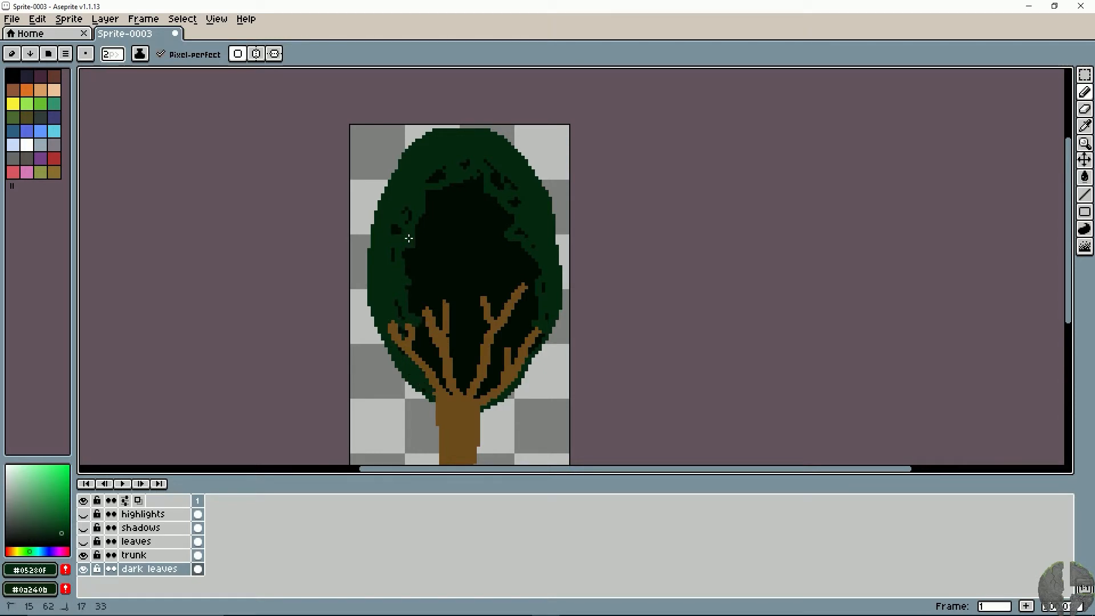
# - Show the leaves, shadows and highlights layers again and switch to the browser's Stardew Valley tree reference image
pyautogui.click(83, 541)
pyautogui.click(83, 527)
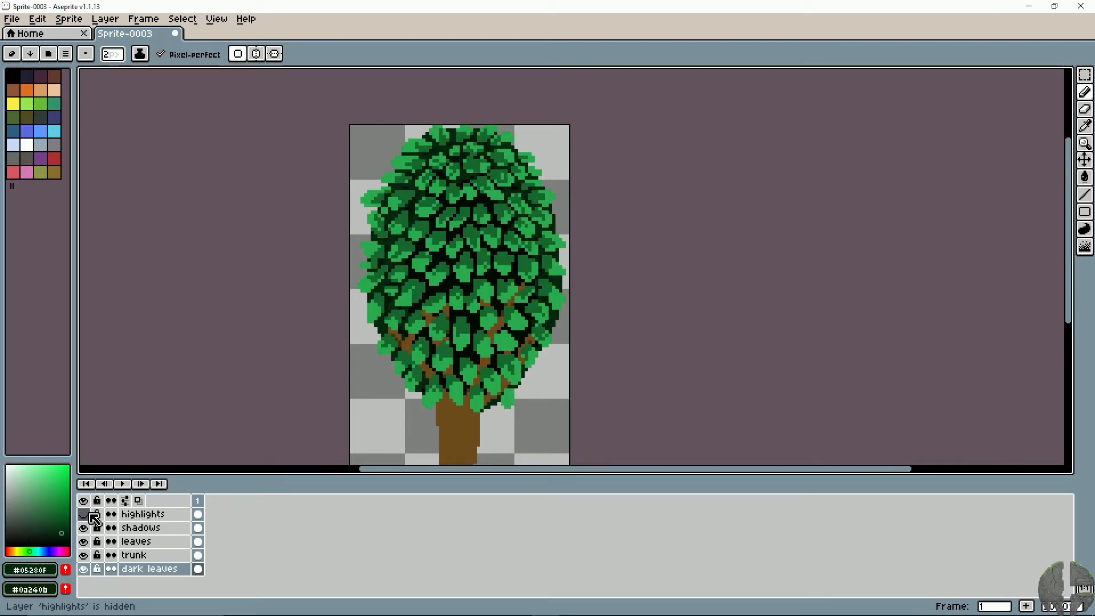
pyautogui.click(83, 514)
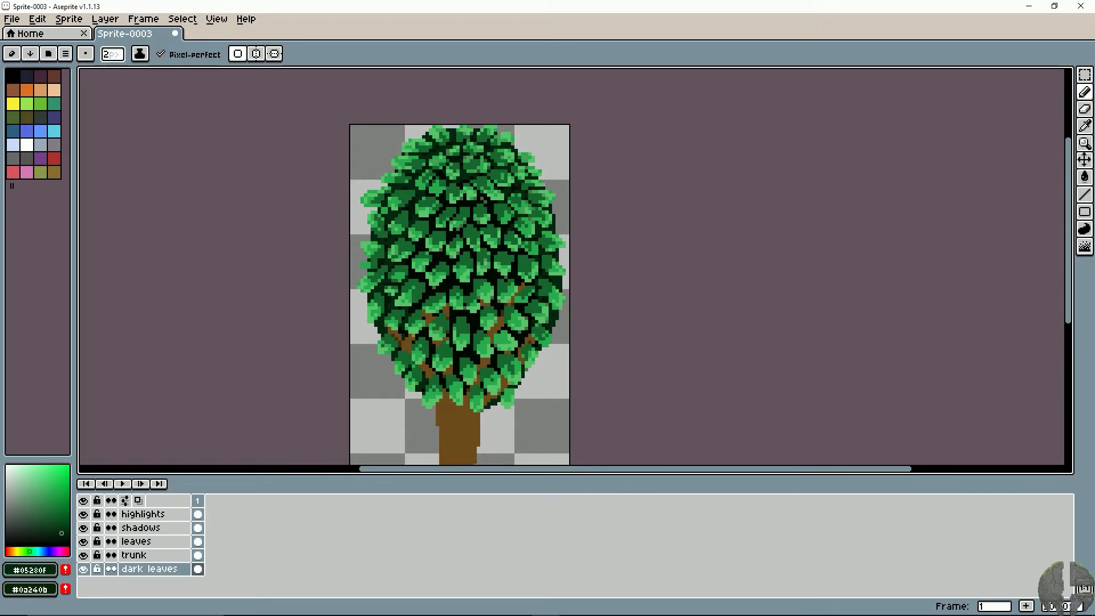
pyautogui.hotkey('alt', 'Tab')
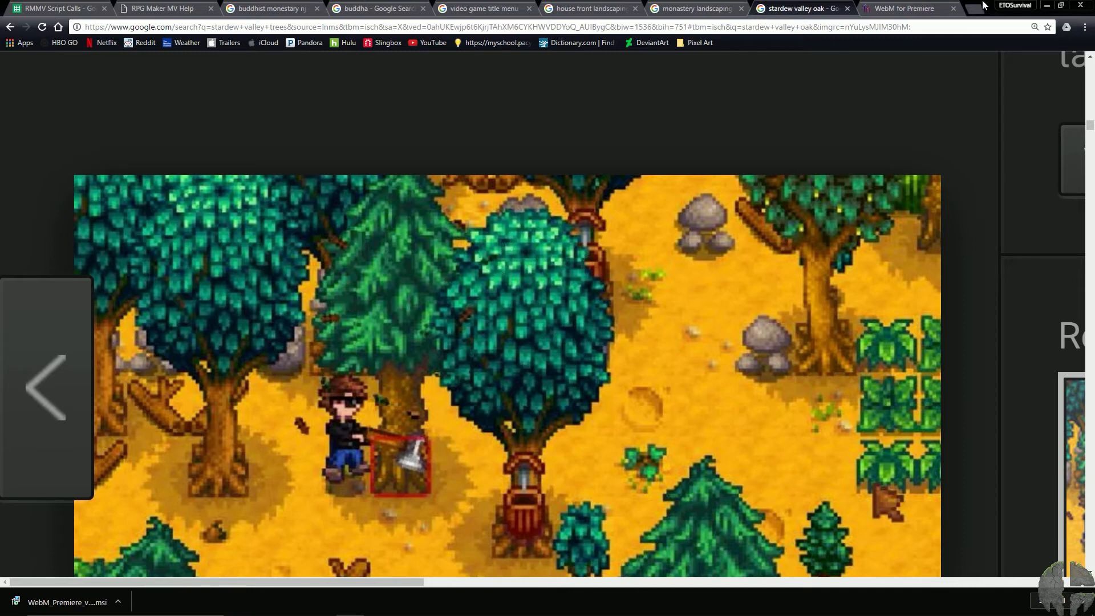
# - Switch back to the tree sprite in Aseprite, bring the lower canopy and trunk into view, and make the trunk layer active
pyautogui.click(1047, 5)
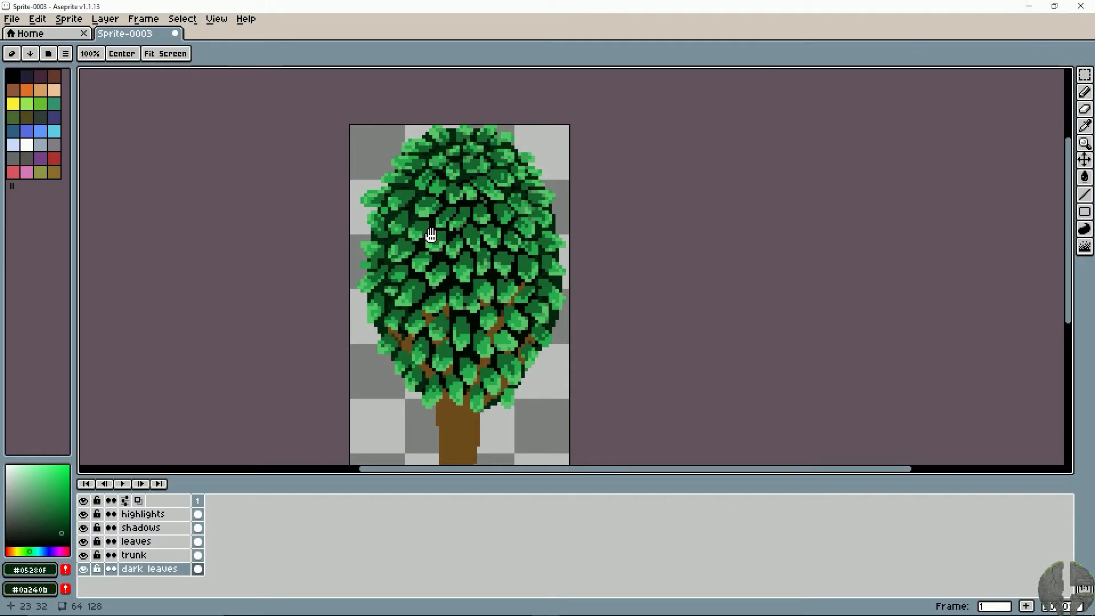
pyautogui.moveTo(430, 235); pyautogui.dragTo(475, 265)
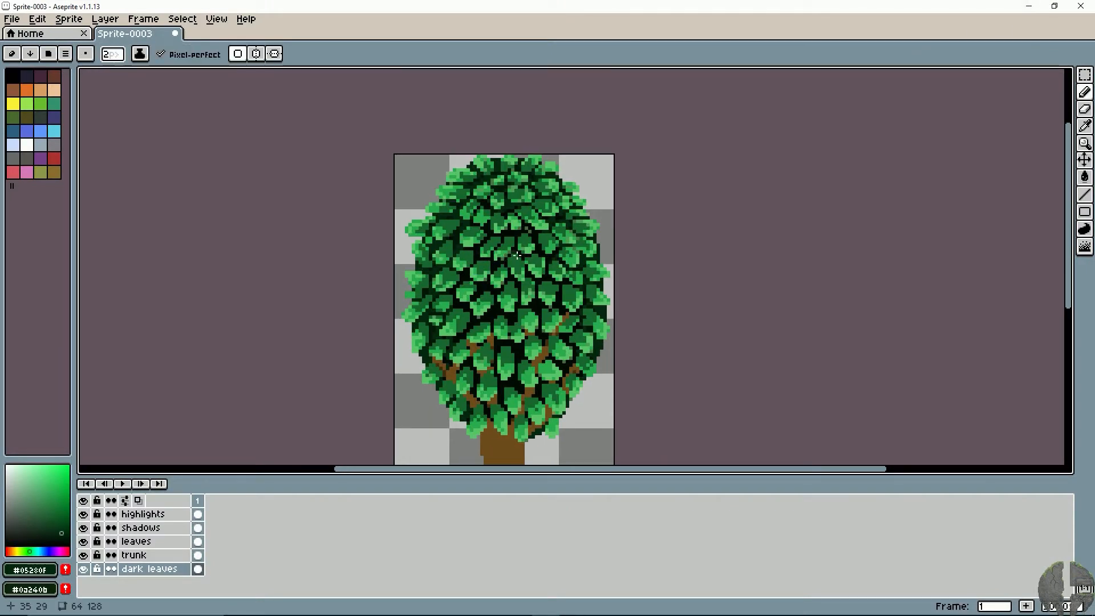
pyautogui.press('v')
pyautogui.scroll(1, 523, 259)
pyautogui.scroll(1, 524, 264)
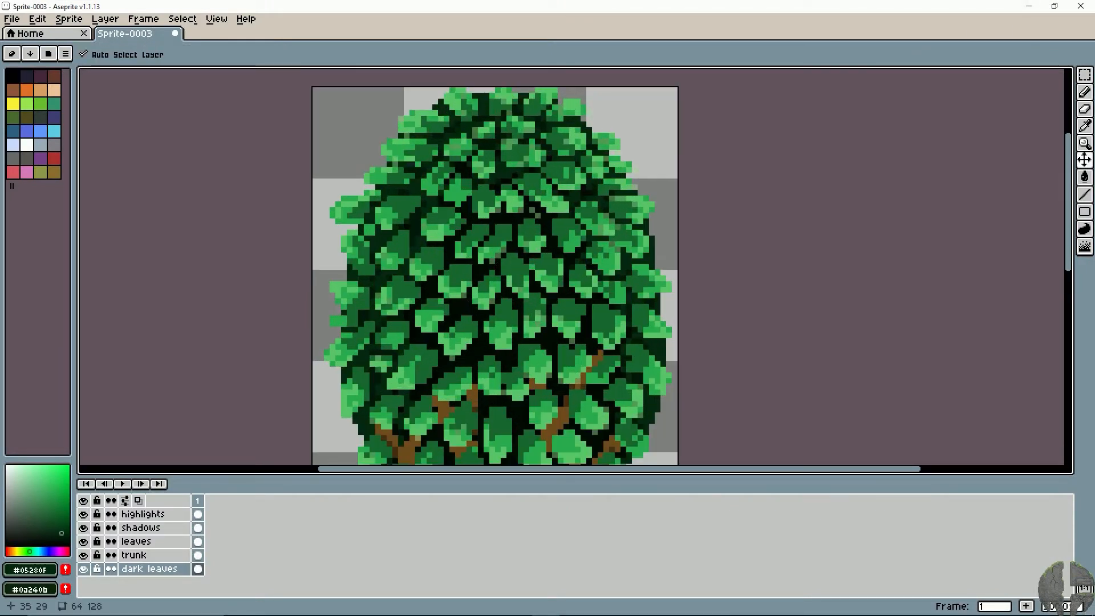
pyautogui.press('space')
pyautogui.moveTo(422, 294); pyautogui.dragTo(457, 171)
pyautogui.moveTo(485, 293); pyautogui.dragTo(395, 261)
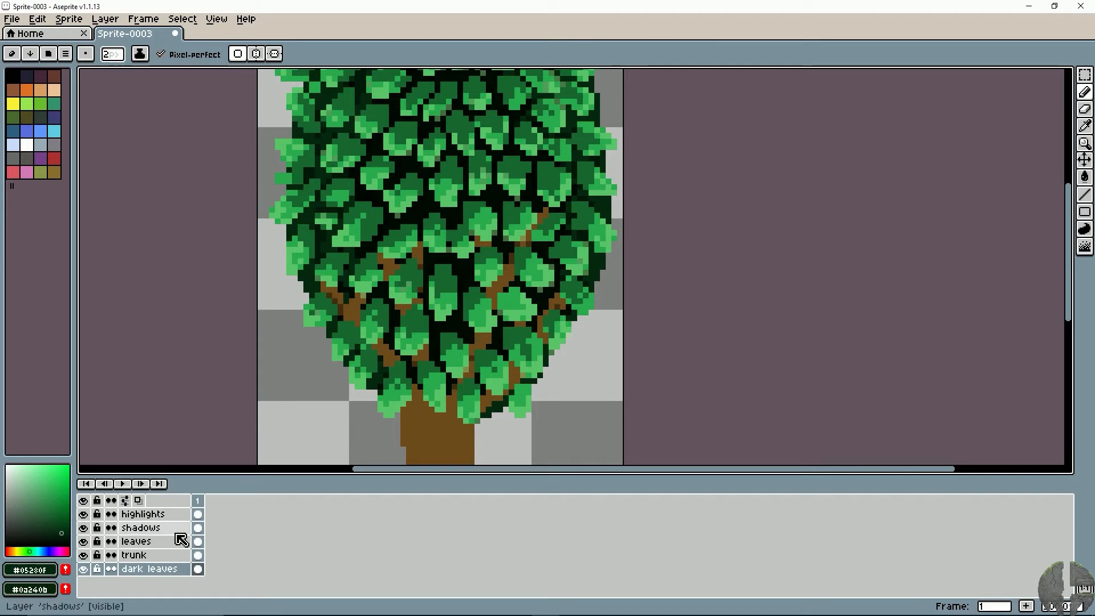
pyautogui.click(114, 556)
pyautogui.click(86, 556)
pyautogui.click(86, 557)
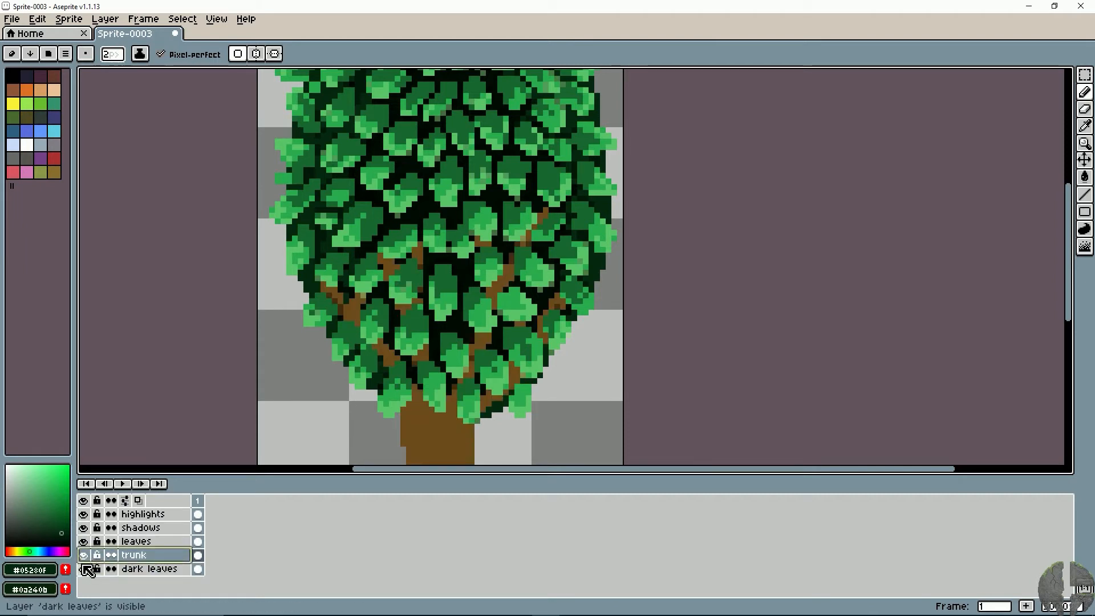
# - Hide the leaves, shadows and highlights layers so the branches on the trunk layer are exposed
pyautogui.click(83, 542)
pyautogui.click(85, 528)
pyautogui.click(84, 514)
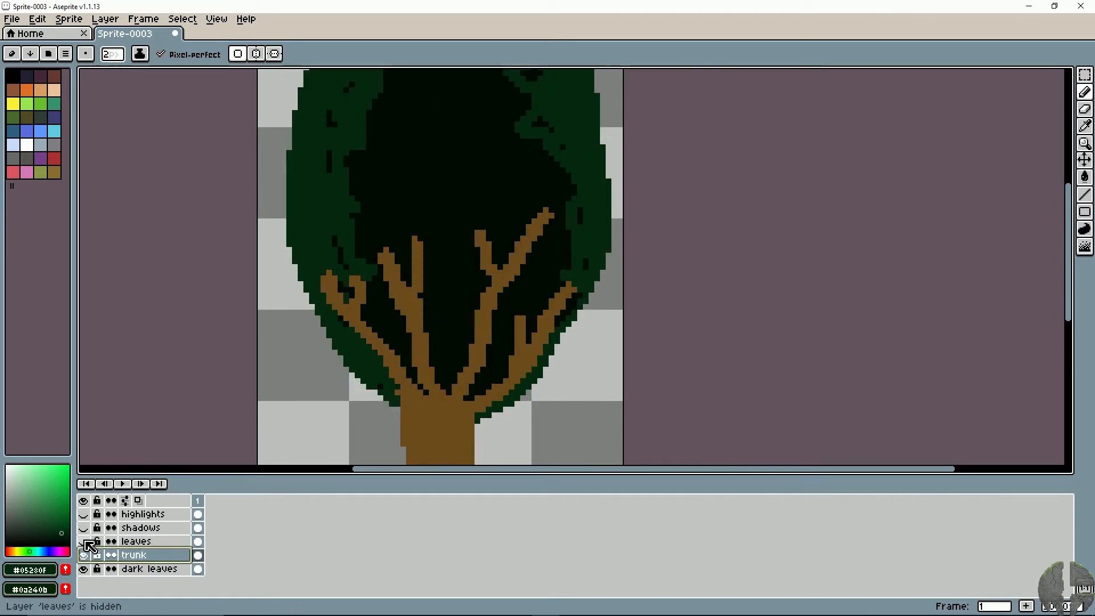
pyautogui.click(84, 541)
pyautogui.click(85, 528)
pyautogui.click(84, 515)
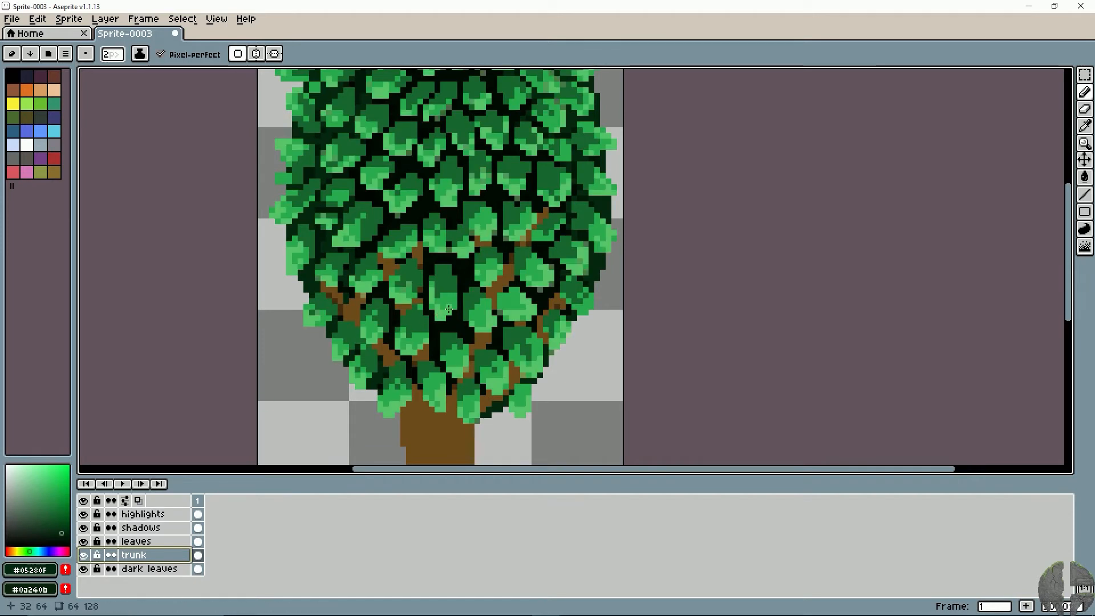
pyautogui.click(84, 541)
pyautogui.click(84, 528)
pyautogui.click(85, 515)
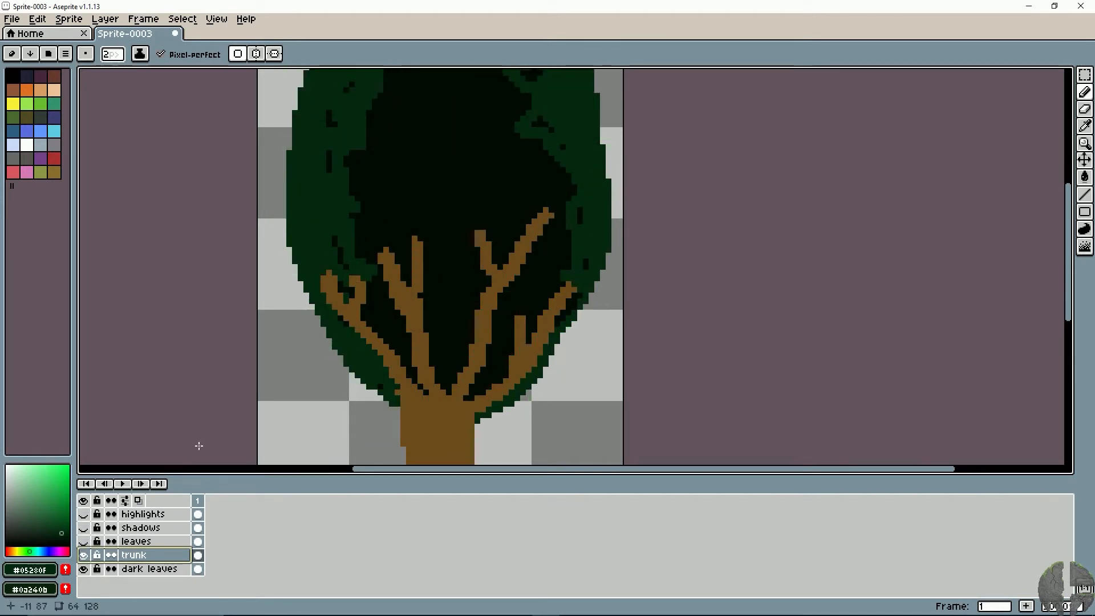
# - Darken the sampled trunk brown to HSB 33, 90, 11 and draw 1 px shading lines along the left edges of the branches
pyautogui.keyDown('alt'); pyautogui.click(387, 314); pyautogui.keyUp('alt')
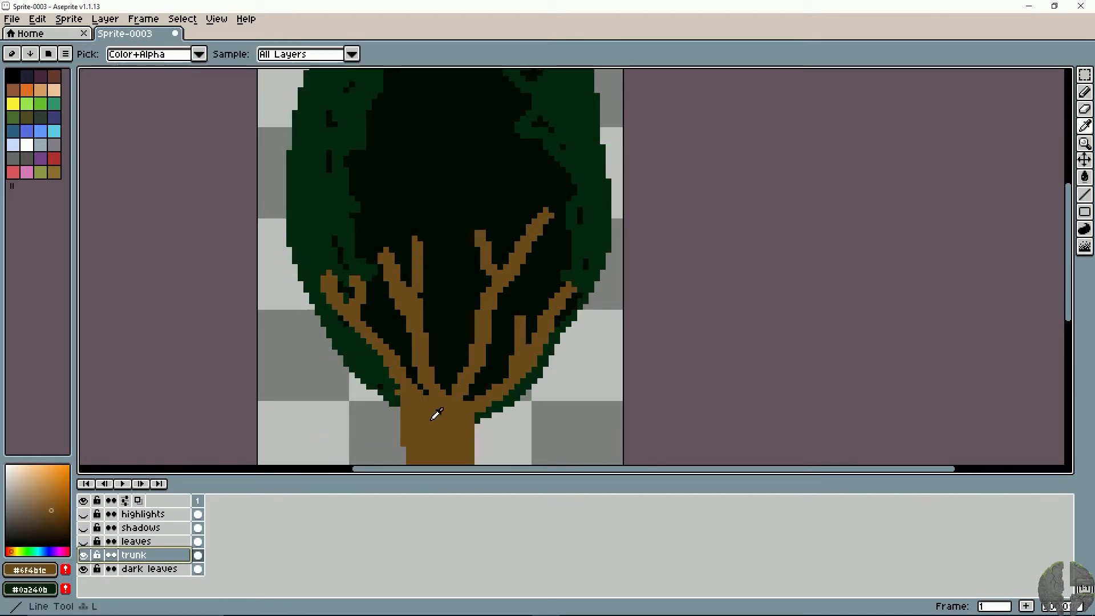
pyautogui.click(50, 523)
pyautogui.click(63, 537)
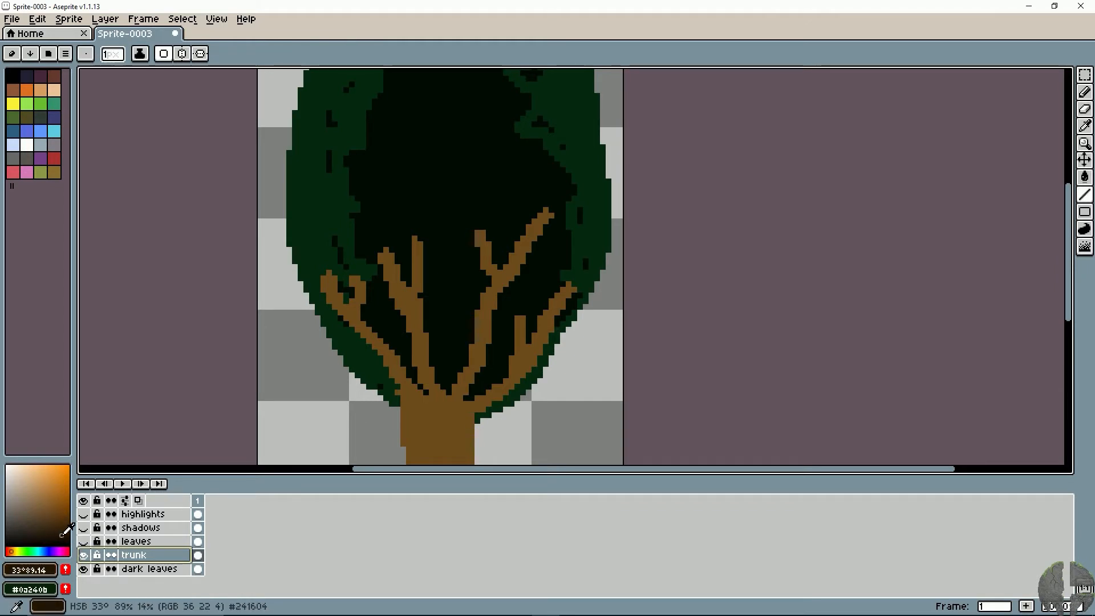
pyautogui.press('l')
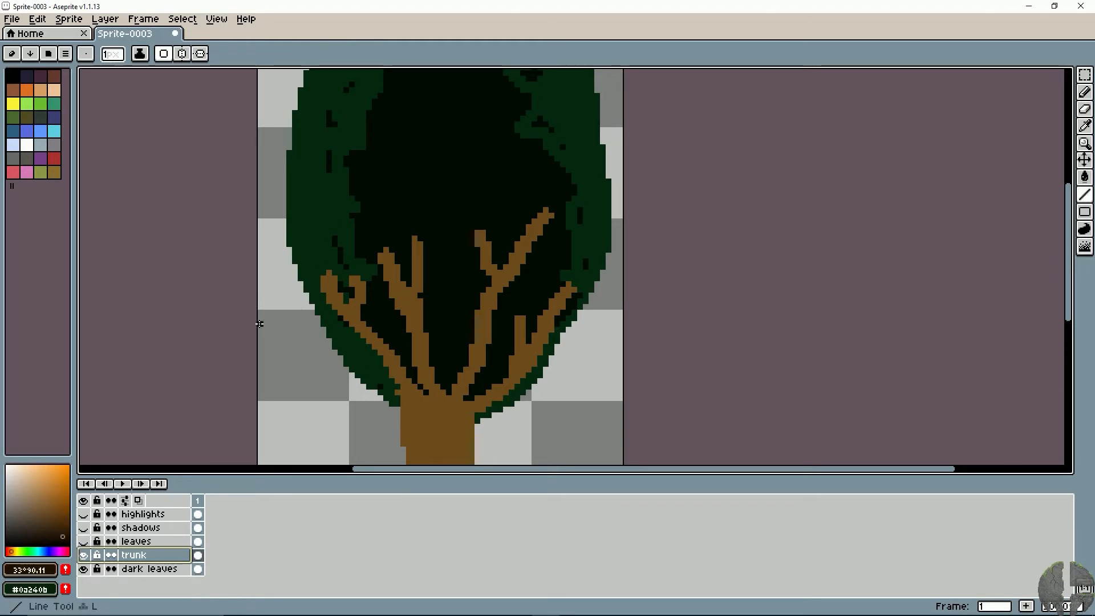
pyautogui.moveTo(322, 281); pyautogui.dragTo(403, 399)
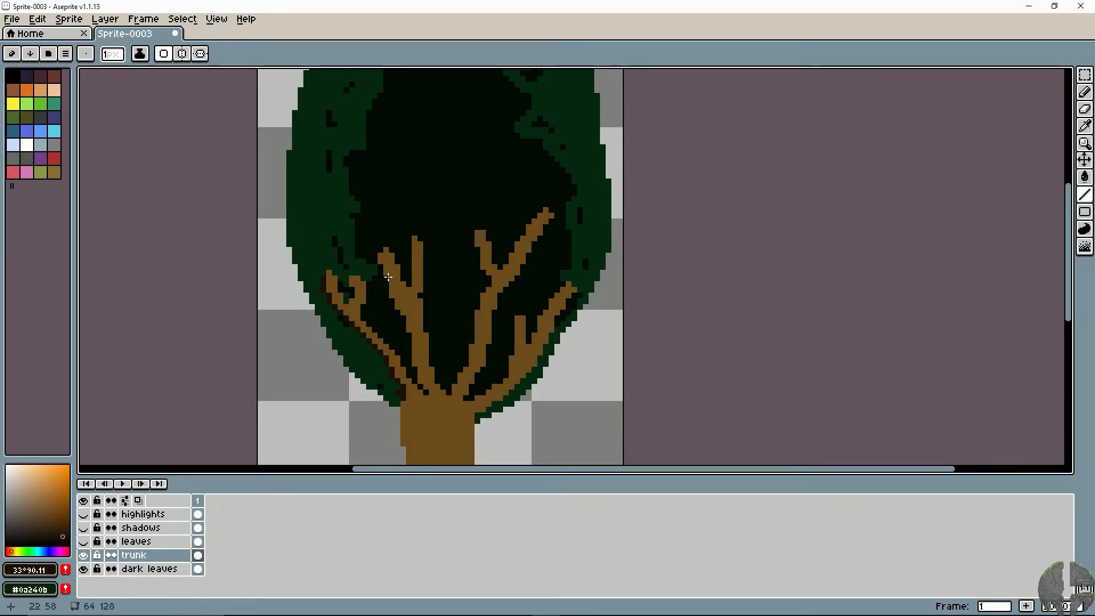
pyautogui.moveTo(381, 263); pyautogui.dragTo(395, 297)
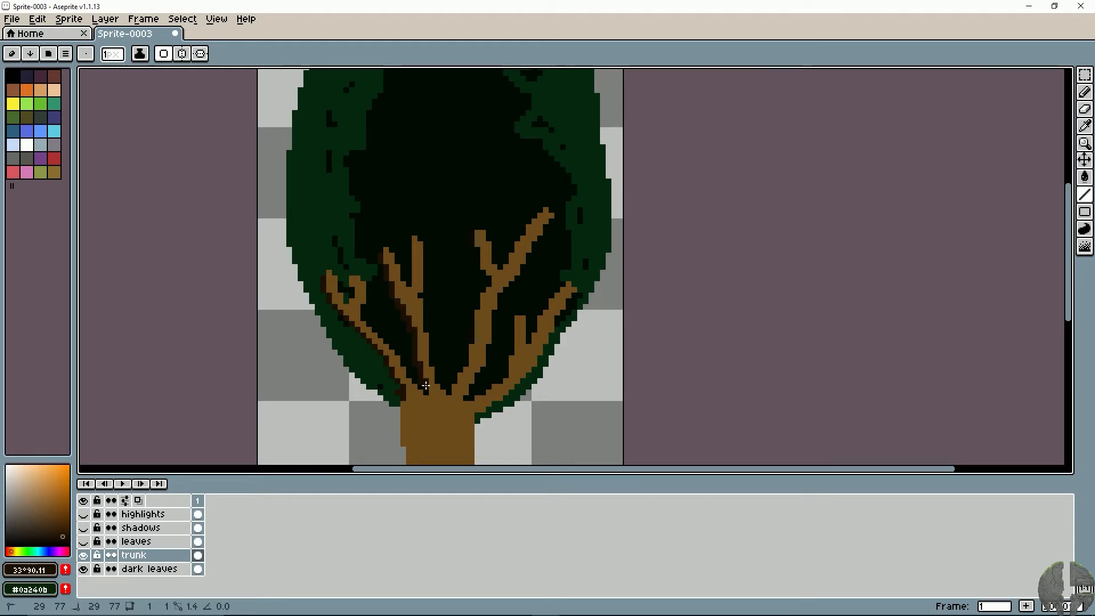
pyautogui.moveTo(414, 240); pyautogui.dragTo(415, 283)
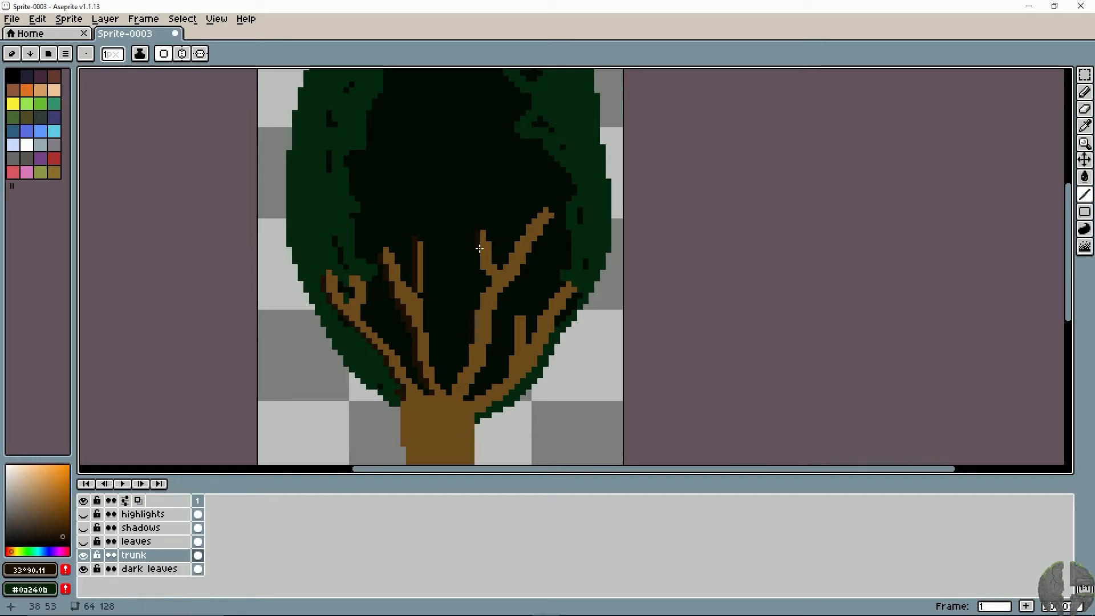
pyautogui.moveTo(486, 266); pyautogui.dragTo(474, 335)
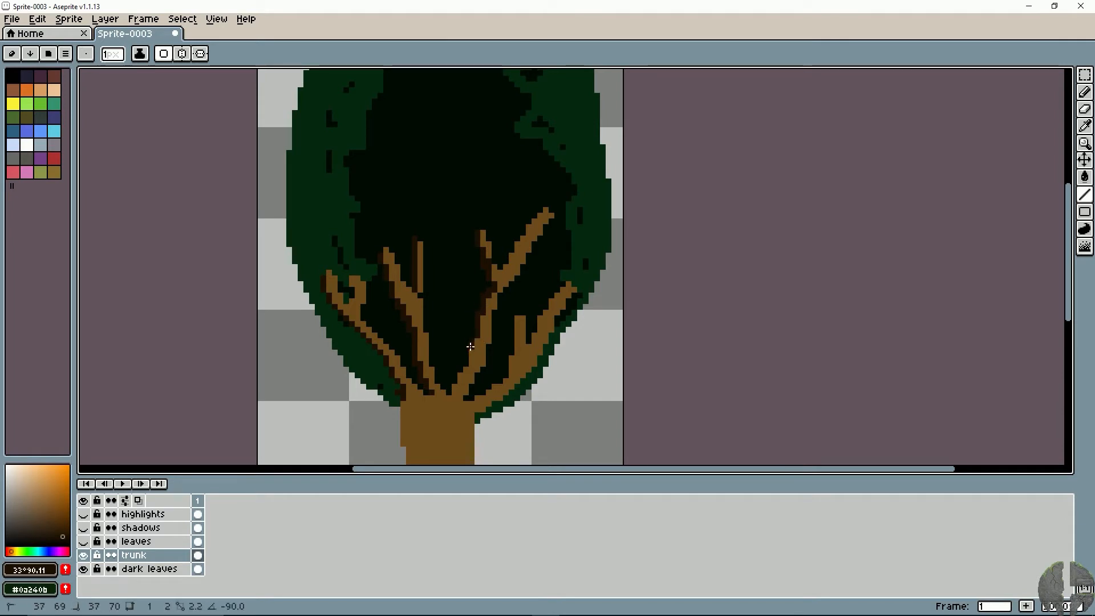
pyautogui.moveTo(459, 381); pyautogui.dragTo(547, 307)
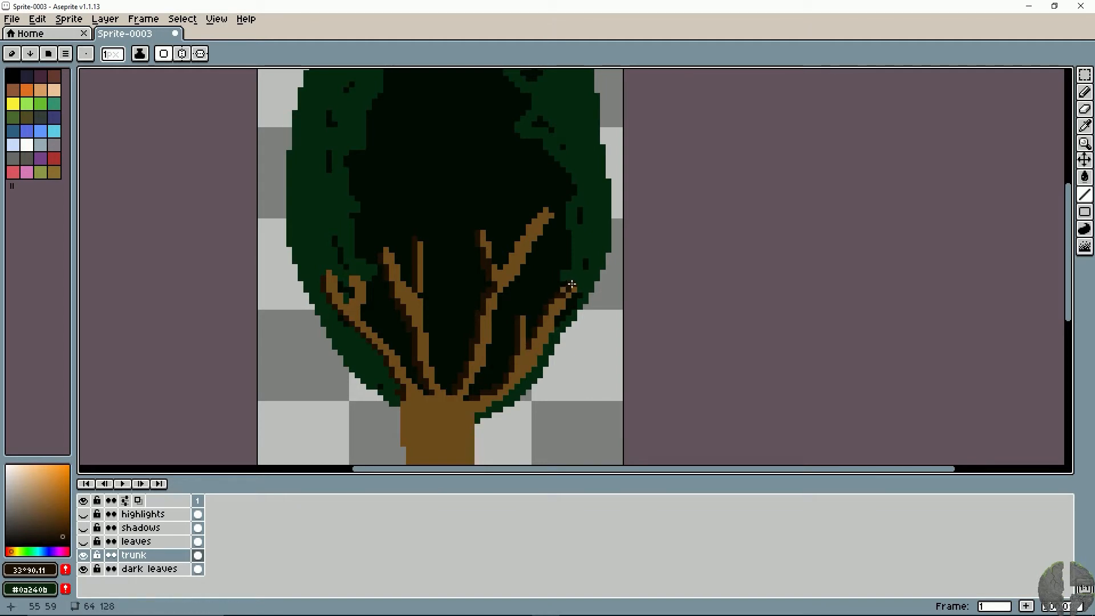
# - Draw matching very dark brown 1 px lines along the right and lower edges of the branches
pyautogui.moveTo(531, 348); pyautogui.dragTo(537, 346)
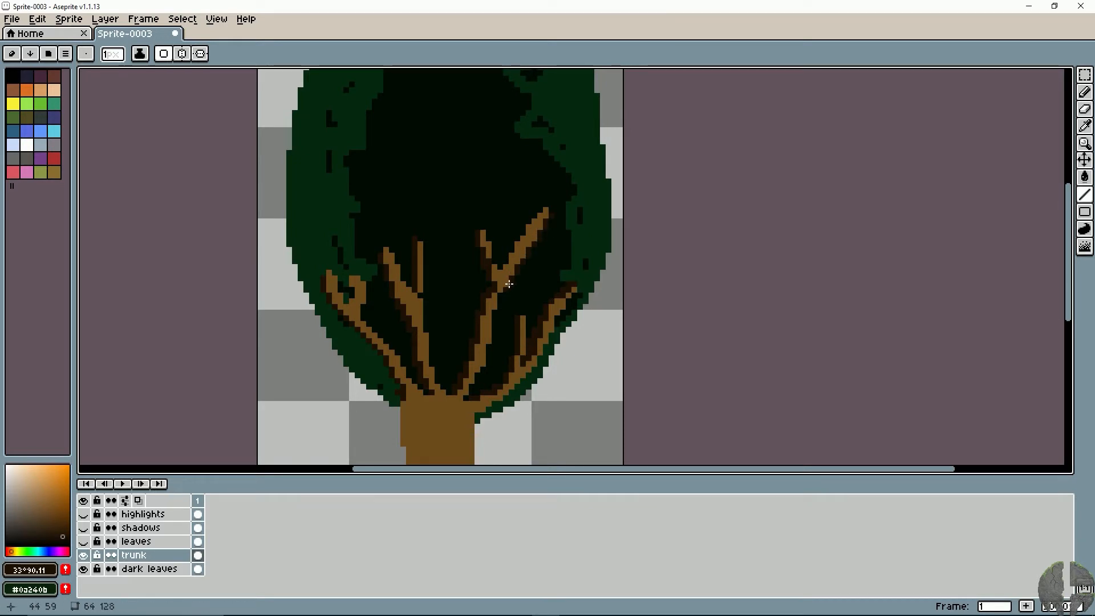
pyautogui.moveTo(545, 214)
pyautogui.mouseDown()
pyautogui.moveTo(524, 237)
pyautogui.moveTo(529, 228)
pyautogui.mouseUp()
pyautogui.moveTo(494, 308); pyautogui.dragTo(462, 382)
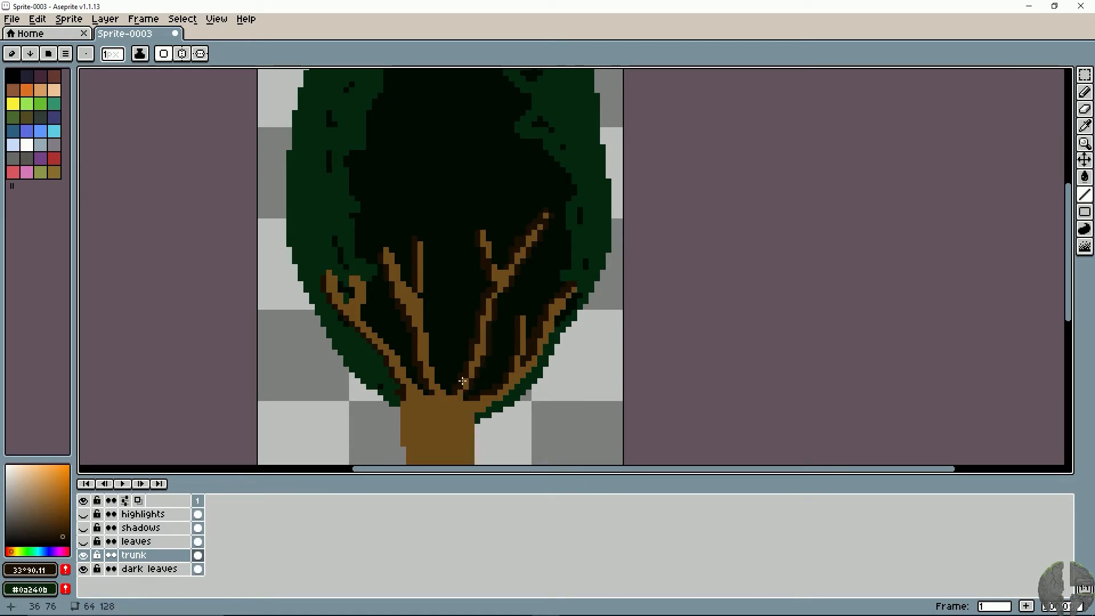
pyautogui.moveTo(401, 279); pyautogui.dragTo(435, 380)
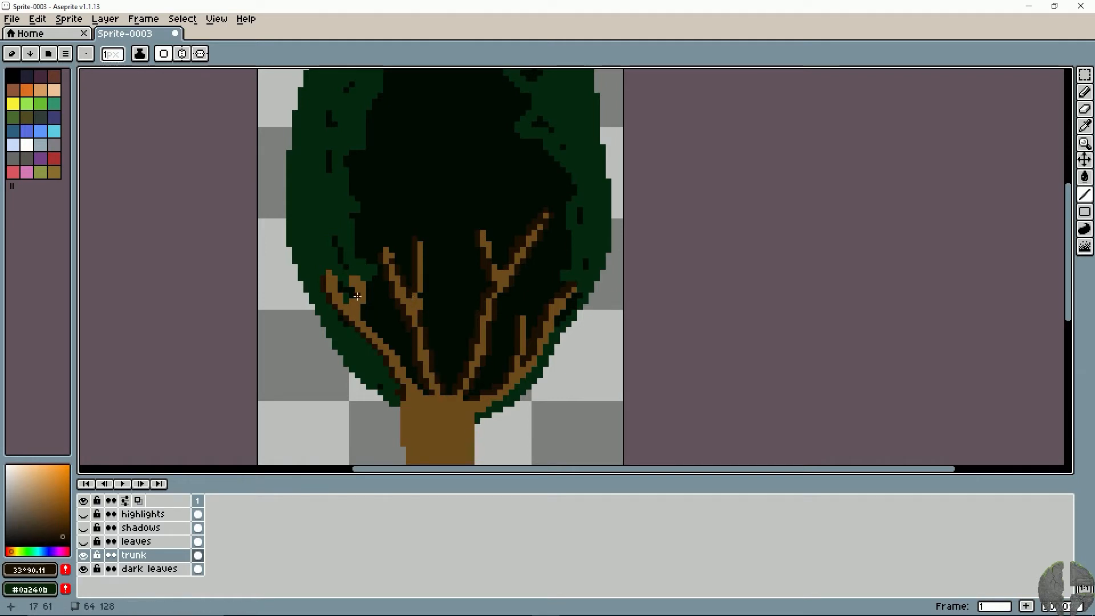
pyautogui.moveTo(364, 290)
pyautogui.mouseDown()
pyautogui.moveTo(359, 319)
pyautogui.moveTo(421, 395)
pyautogui.mouseUp()
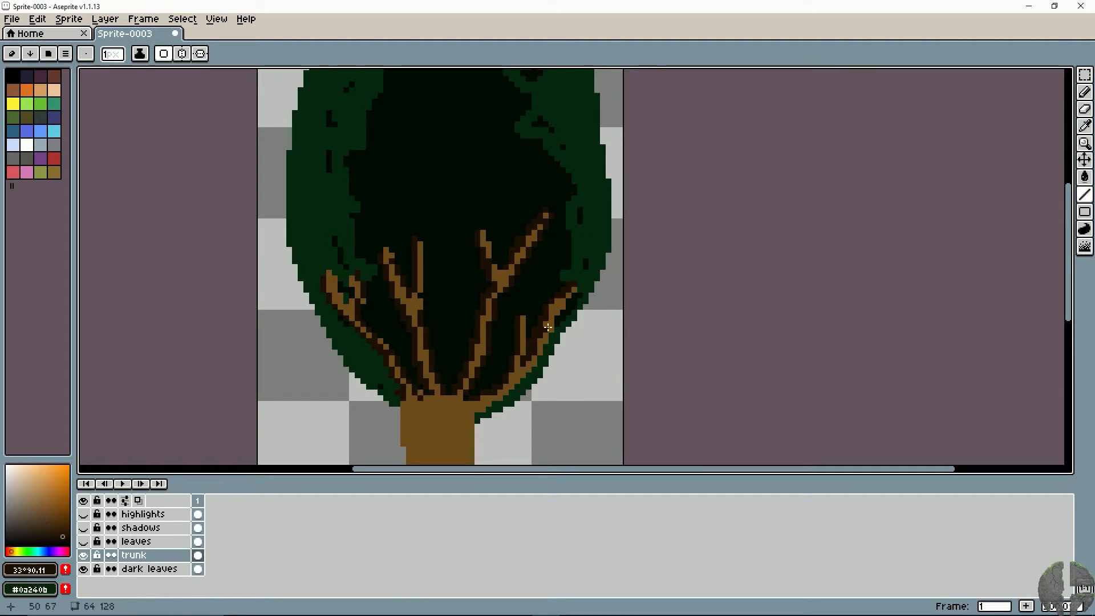
pyautogui.moveTo(549, 331)
pyautogui.mouseDown()
pyautogui.moveTo(507, 392)
pyautogui.moveTo(477, 413)
pyautogui.mouseUp()
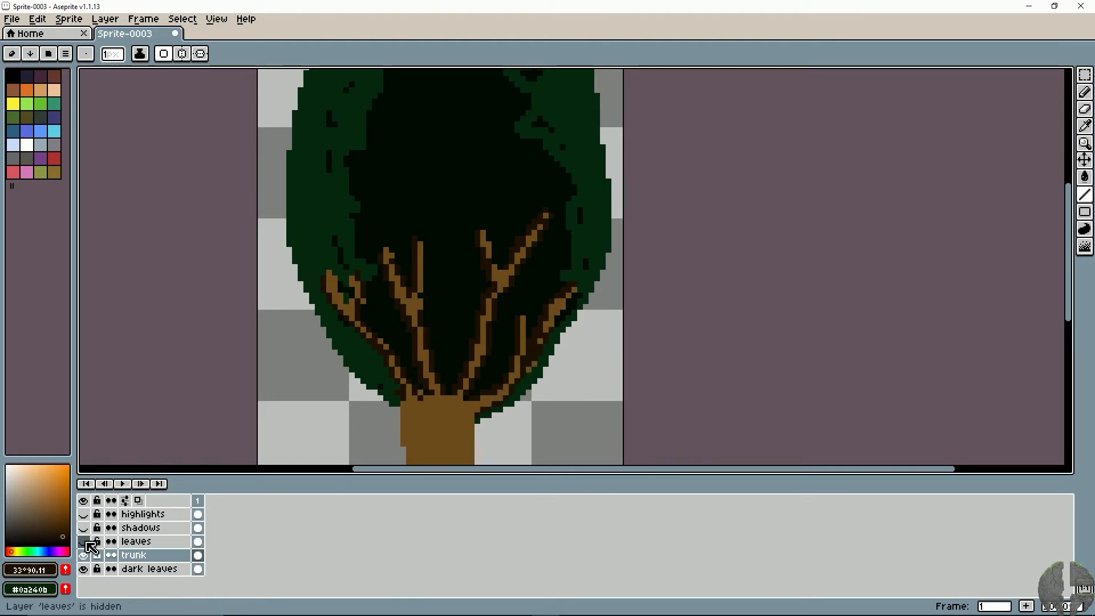
# - Show the leaves, shadows and highlights layers again to check the shaded branches between the leaves
pyautogui.click(83, 541)
pyautogui.click(83, 527)
pyautogui.click(84, 514)
pyautogui.press('i')
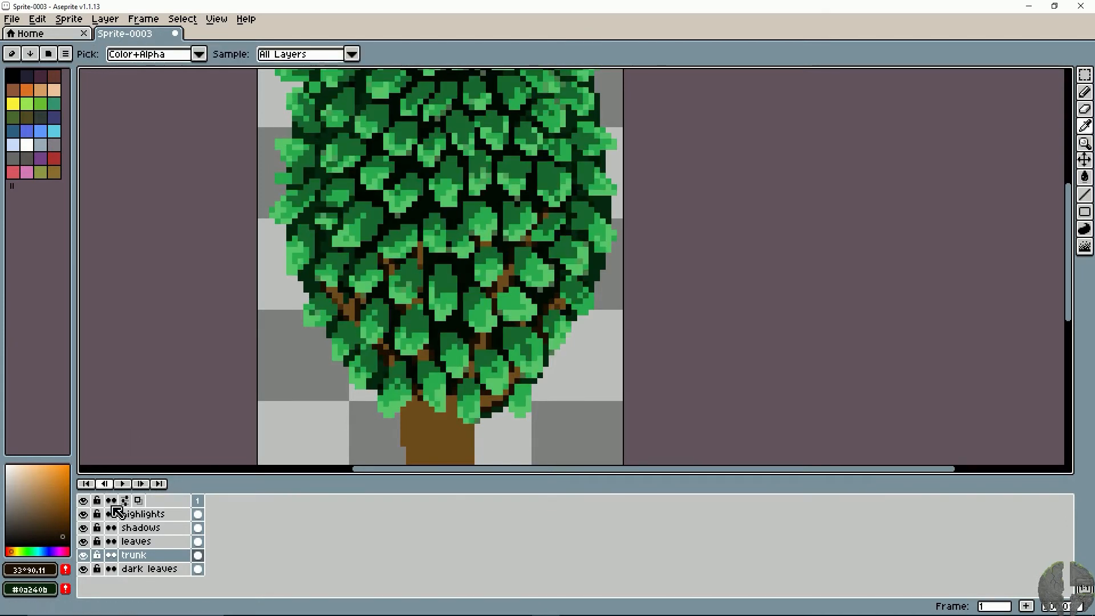
# - Set the drawing color to black, choose the Pencil tool, and make the trunk layer active again
pyautogui.click(128, 528)
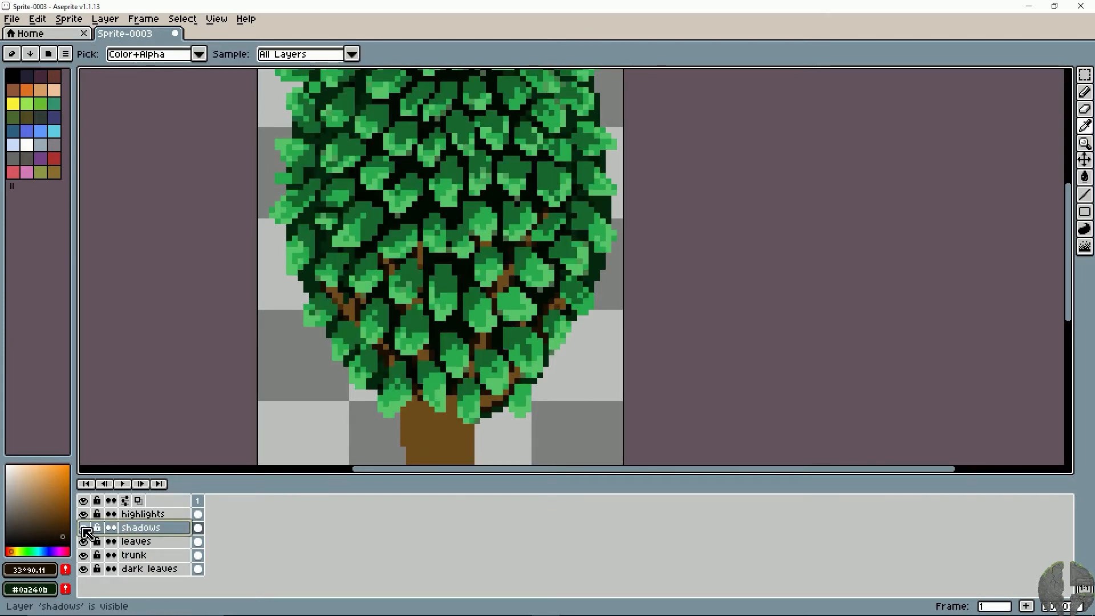
pyautogui.click(10, 74)
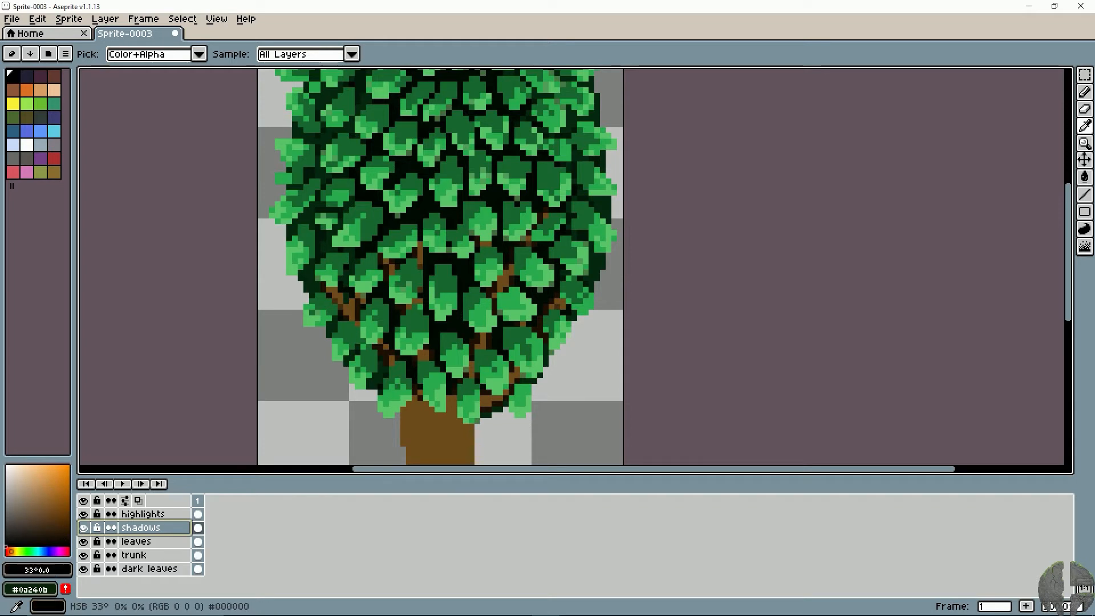
pyautogui.click(135, 556)
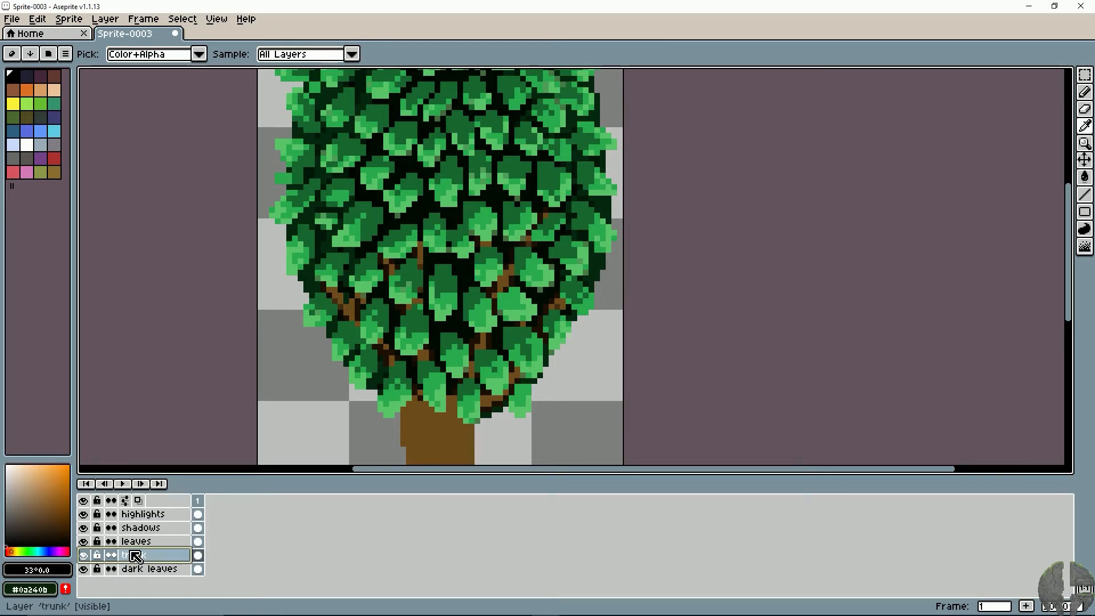
pyautogui.press('b')
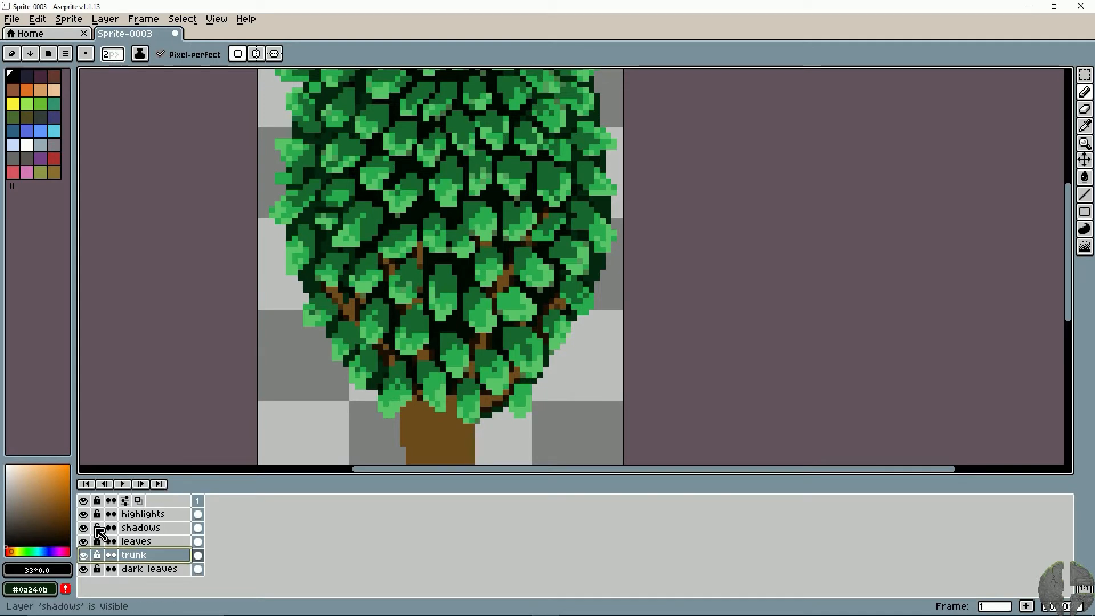
pyautogui.click(139, 529)
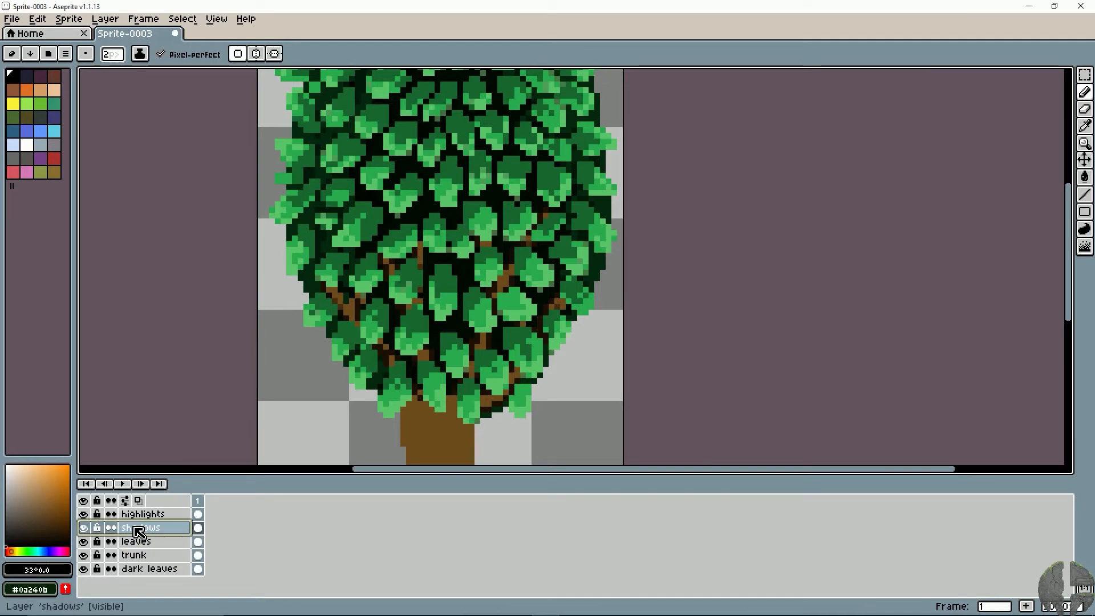
pyautogui.click(84, 555)
pyautogui.click(83, 555)
pyautogui.click(140, 559)
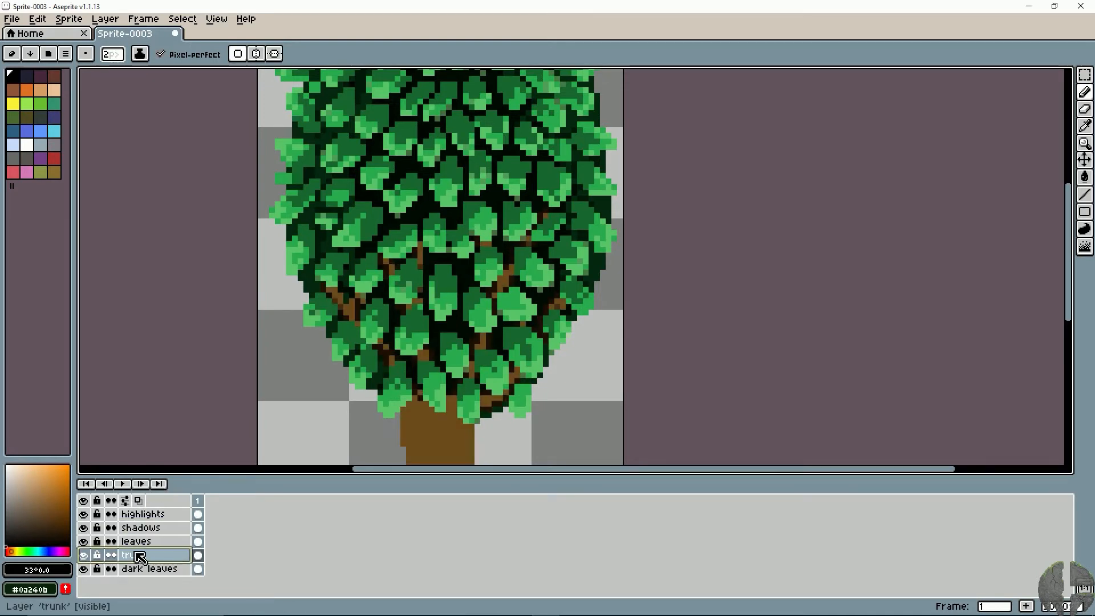
# - Add a new layer directly above the trunk layer and name it "trunk shadow"
pyautogui.rightClick(141, 560)
pyautogui.click(171, 525)
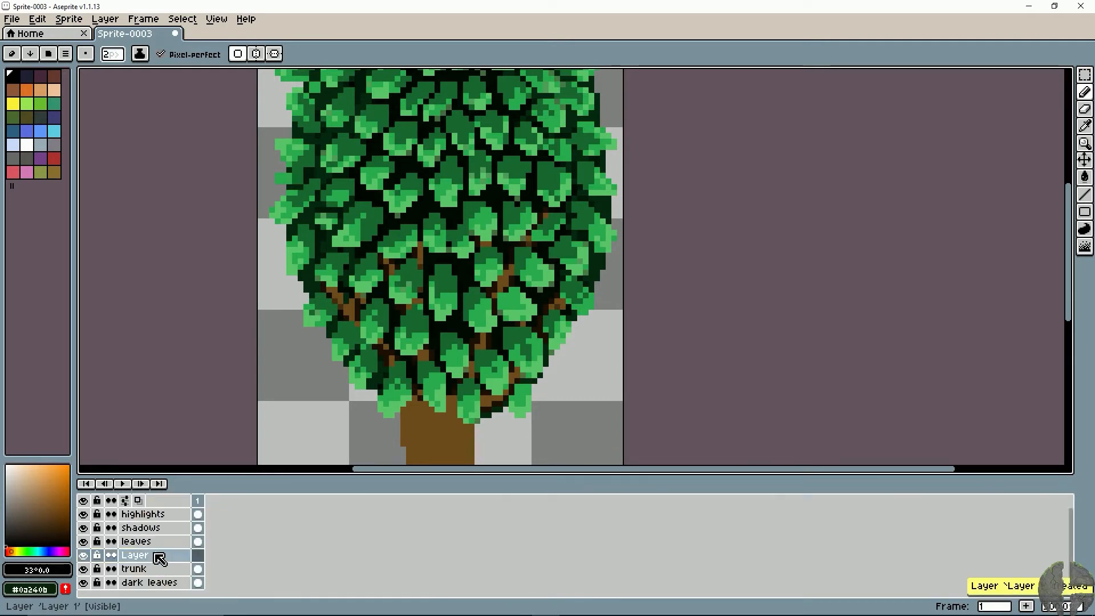
pyautogui.doubleClick(160, 555)
pyautogui.write('trunk')
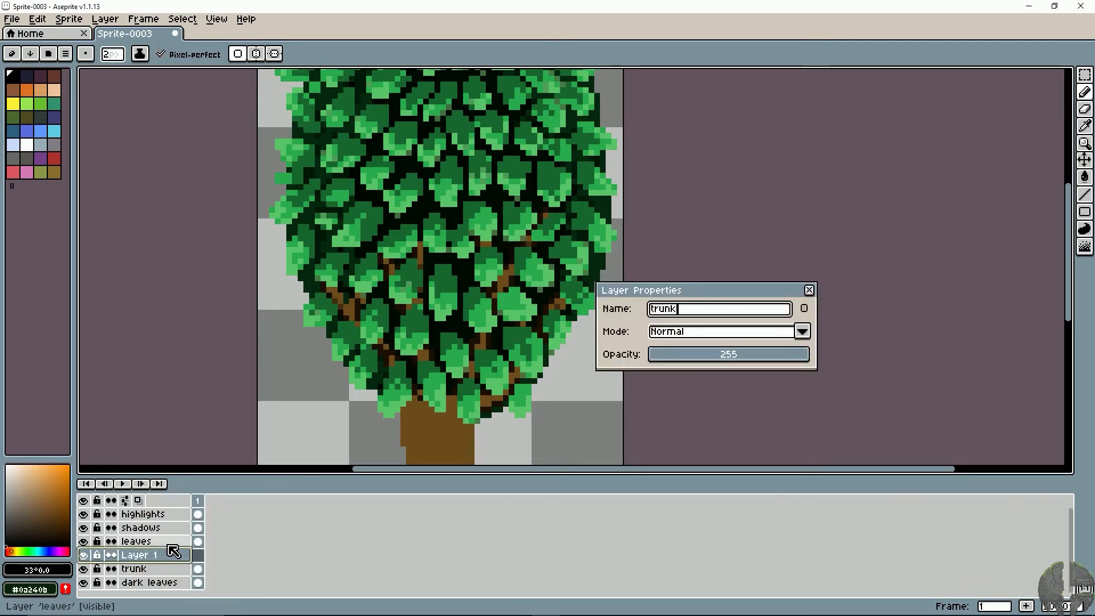
pyautogui.write(' shadow')
pyautogui.press('Return')
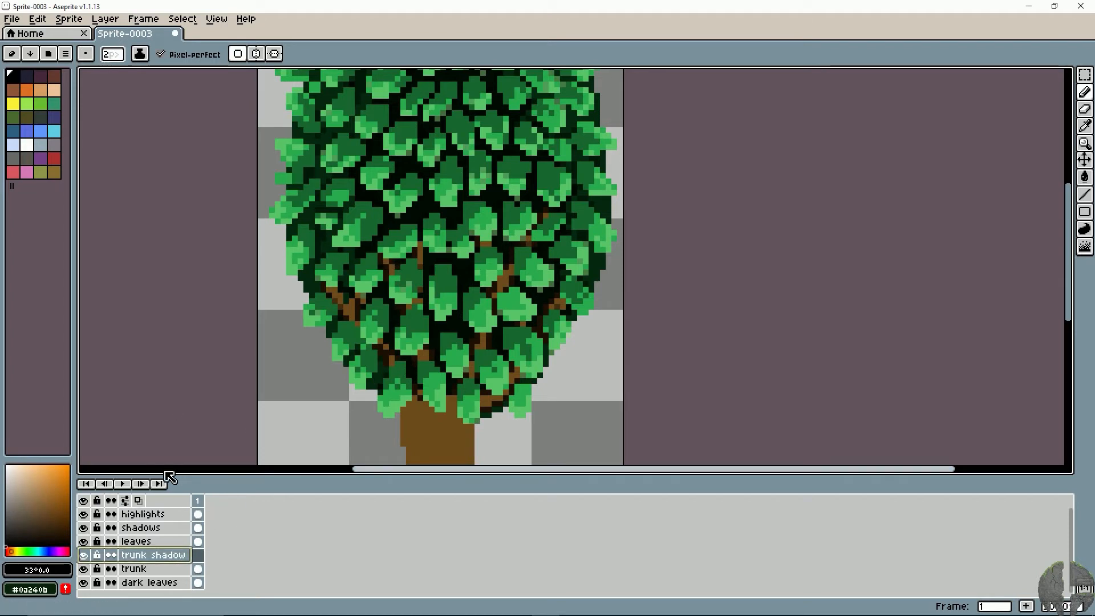
# - Hide the leaves, shadows and highlights layers and set the trunk shadow layer's opacity to 118
pyautogui.moveTo(83, 541); pyautogui.dragTo(83, 514)
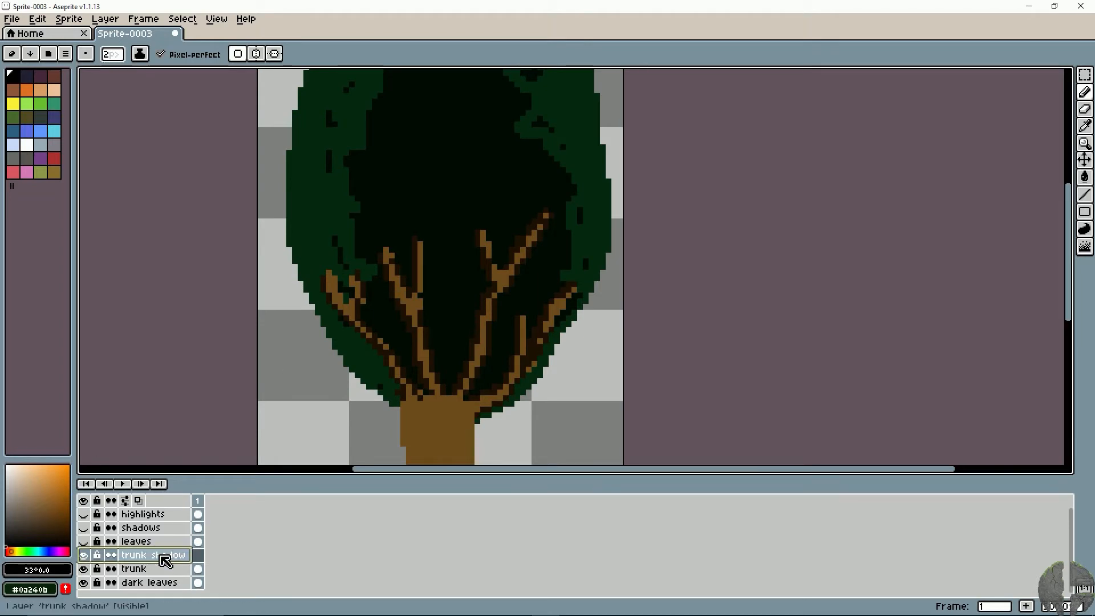
pyautogui.doubleClick(166, 561)
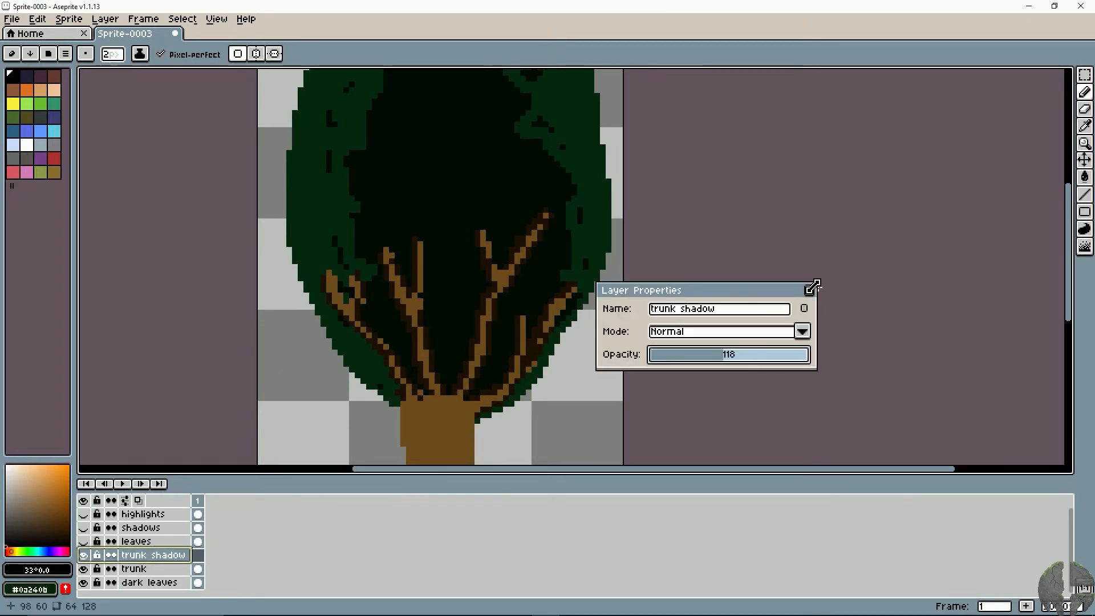
pyautogui.click(809, 290)
# - Try a black shadow stroke over the branches on the trunk shadow layer, undo it, and reduce the brush to 2 px
pyautogui.moveTo(422, 277)
pyautogui.mouseDown()
pyautogui.moveTo(417, 245)
pyautogui.moveTo(428, 266)
pyautogui.moveTo(398, 264)
pyautogui.moveTo(404, 279)
pyautogui.moveTo(401, 268)
pyautogui.moveTo(428, 251)
pyautogui.moveTo(426, 281)
pyautogui.moveTo(413, 246)
pyautogui.moveTo(381, 259)
pyautogui.moveTo(403, 335)
pyautogui.moveTo(411, 308)
pyautogui.mouseUp()
pyautogui.hotkey('ctrl', 'z')
pyautogui.hotkey('ctrl', 'z')
pyautogui.press('-')
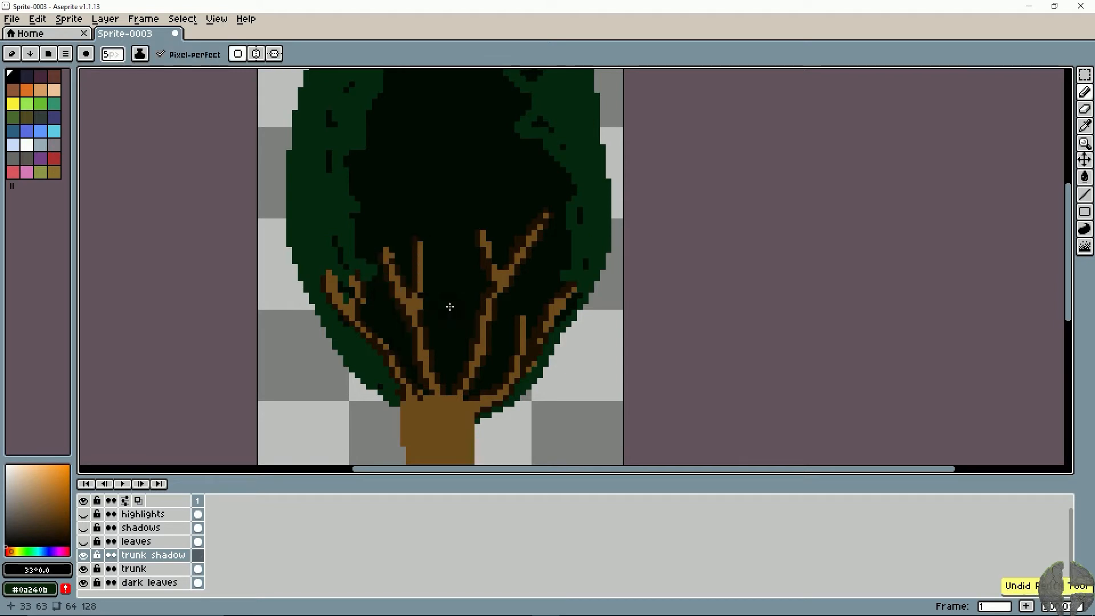
pyautogui.press('-')
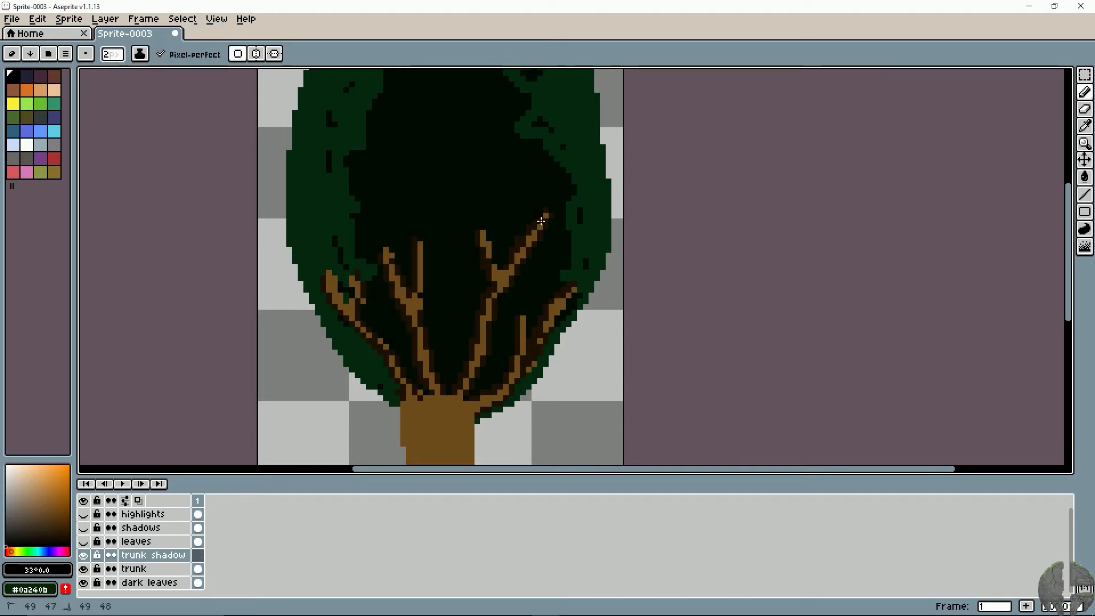
# - Paint black shadow strokes along all the upper branches on both sides of the tree with the 2 px Pencil on the trunk shadow layer
pyautogui.moveTo(547, 215); pyautogui.dragTo(503, 305)
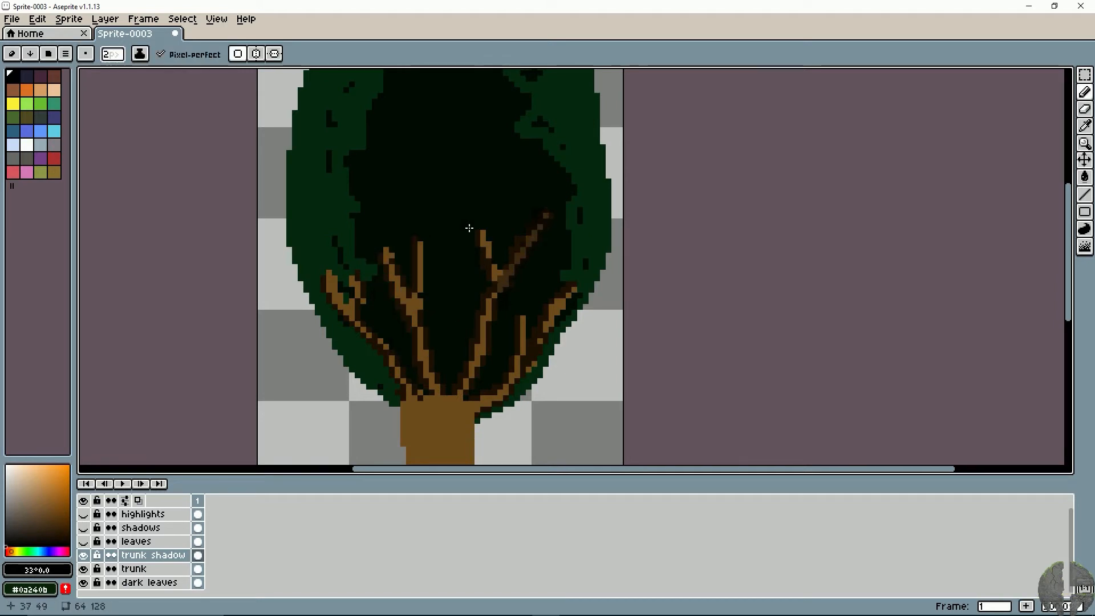
pyautogui.moveTo(482, 234); pyautogui.dragTo(490, 262)
pyautogui.moveTo(479, 304)
pyautogui.mouseDown()
pyautogui.moveTo(490, 310)
pyautogui.moveTo(459, 387)
pyautogui.mouseUp()
pyautogui.moveTo(533, 332)
pyautogui.mouseDown()
pyautogui.moveTo(560, 293)
pyautogui.moveTo(485, 405)
pyautogui.mouseUp()
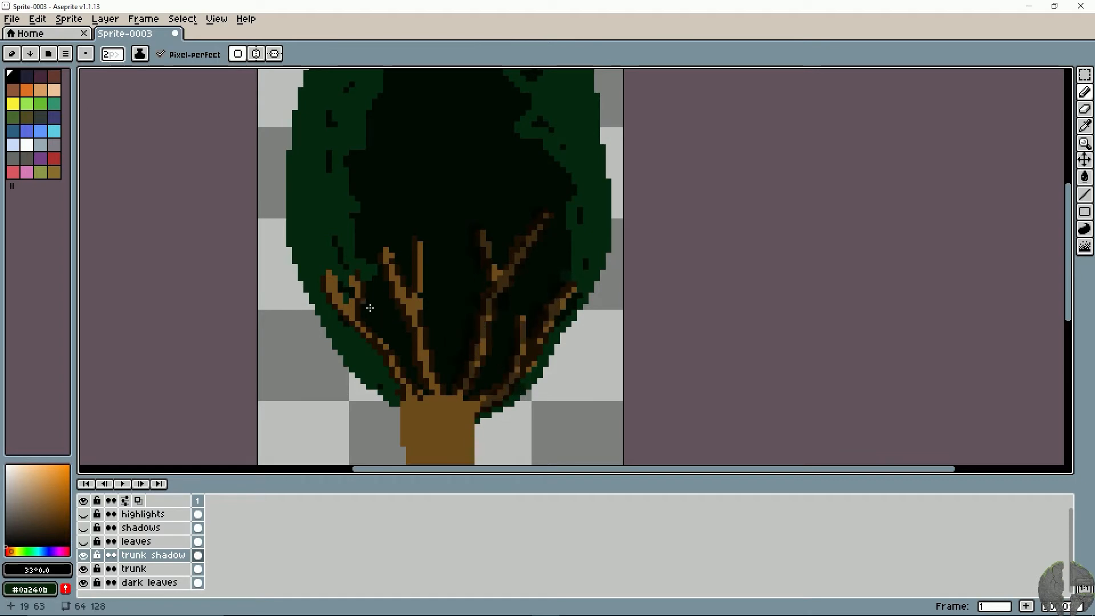
pyautogui.moveTo(325, 273)
pyautogui.mouseDown()
pyautogui.moveTo(341, 308)
pyautogui.moveTo(362, 317)
pyautogui.mouseUp()
pyautogui.moveTo(365, 268)
pyautogui.mouseDown()
pyautogui.moveTo(361, 341)
pyautogui.moveTo(397, 381)
pyautogui.mouseUp()
pyautogui.moveTo(401, 277)
pyautogui.mouseDown()
pyautogui.moveTo(430, 266)
pyautogui.moveTo(417, 315)
pyautogui.moveTo(442, 395)
pyautogui.mouseUp()
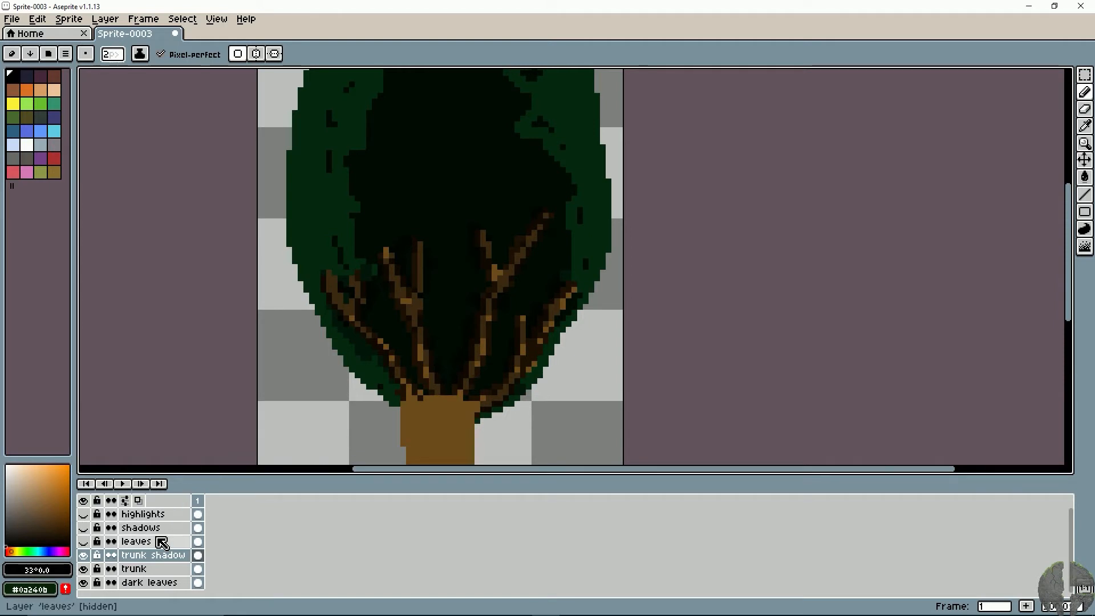
# - Show the leaves, shadows and highlights layers again
pyautogui.click(83, 542)
pyautogui.click(84, 527)
pyautogui.click(84, 514)
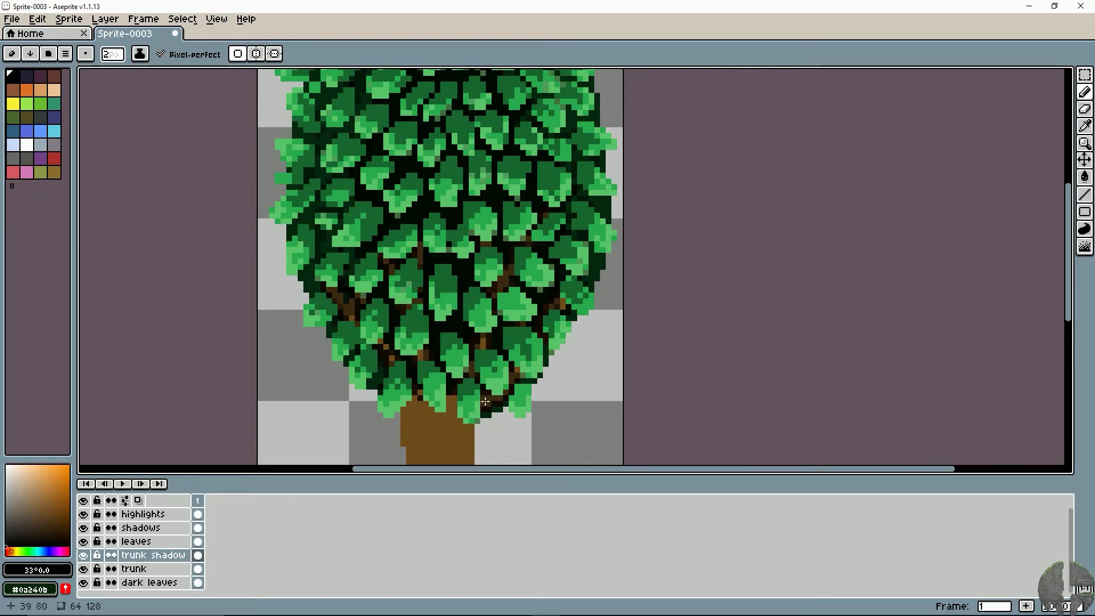
# - Reduce the brush to 1 px and add fine black shadow strokes to the branch parts visible between the lower leaves
pyautogui.press('-')
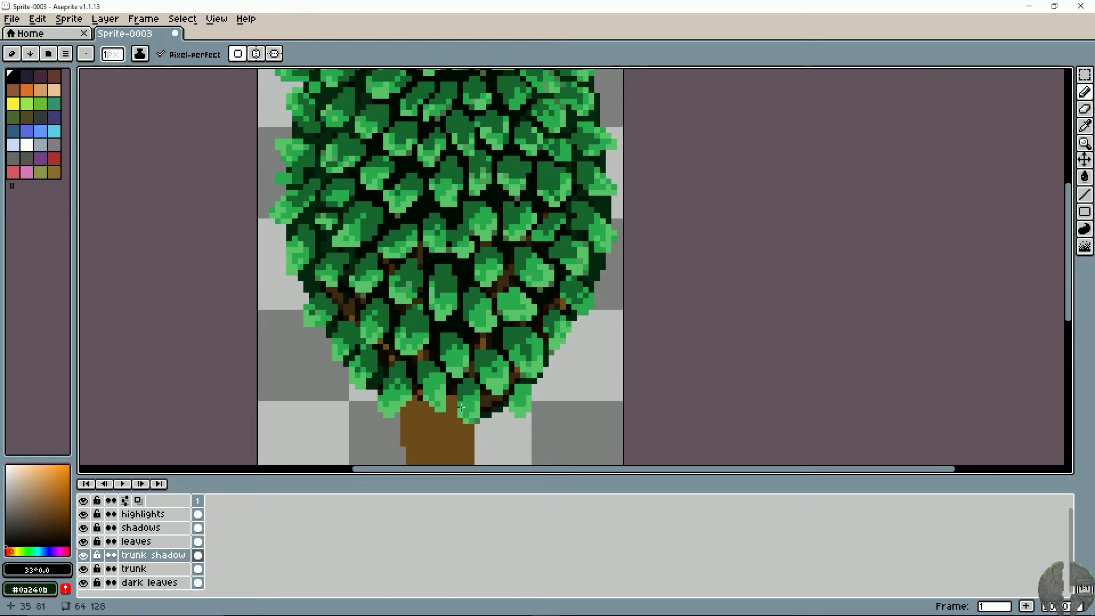
pyautogui.moveTo(415, 393); pyautogui.dragTo(416, 398)
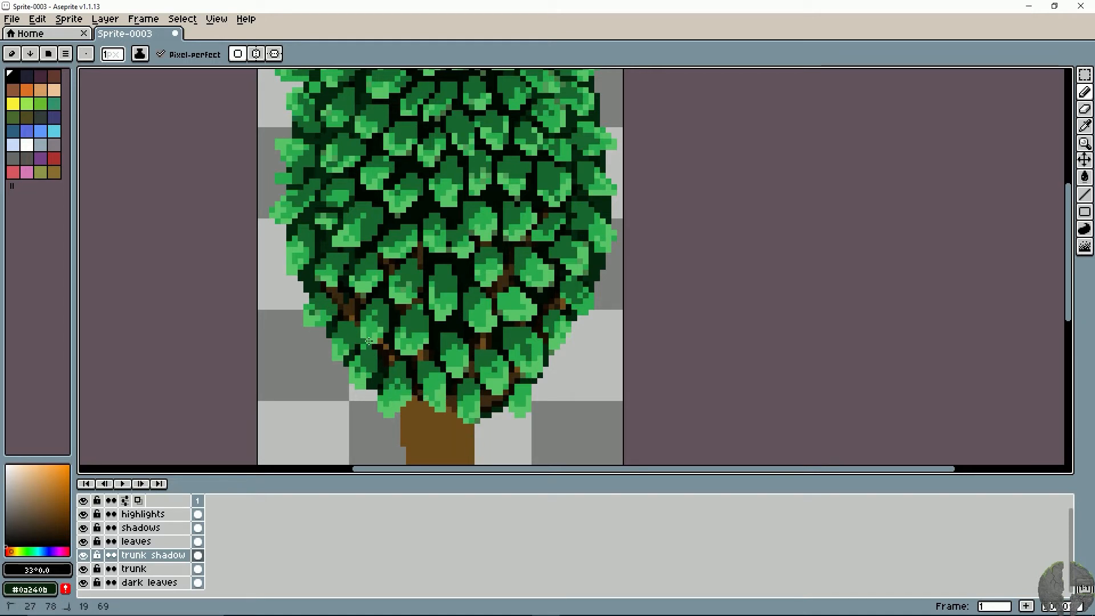
pyautogui.moveTo(369, 341)
pyautogui.mouseDown()
pyautogui.moveTo(344, 317)
pyautogui.moveTo(364, 343)
pyautogui.mouseUp()
pyautogui.moveTo(484, 341)
pyautogui.mouseDown()
pyautogui.moveTo(525, 305)
pyautogui.moveTo(504, 299)
pyautogui.mouseUp()
pyautogui.moveTo(510, 355)
pyautogui.mouseDown()
pyautogui.moveTo(539, 361)
pyautogui.moveTo(509, 380)
pyautogui.mouseUp()
pyautogui.scroll(-4, 412, 282)
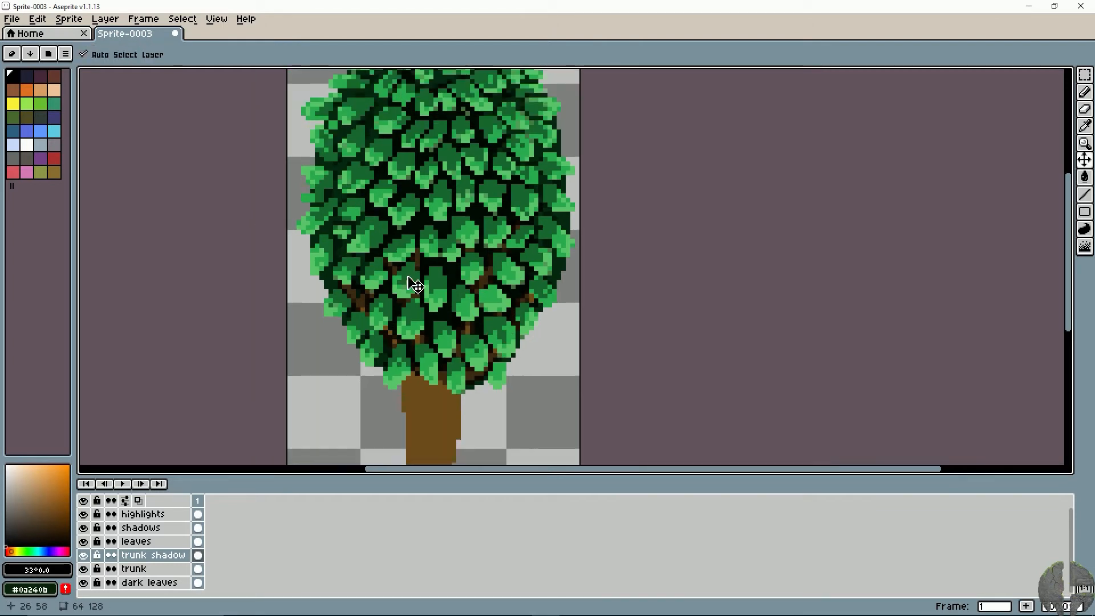
pyautogui.scroll(3, 410, 279)
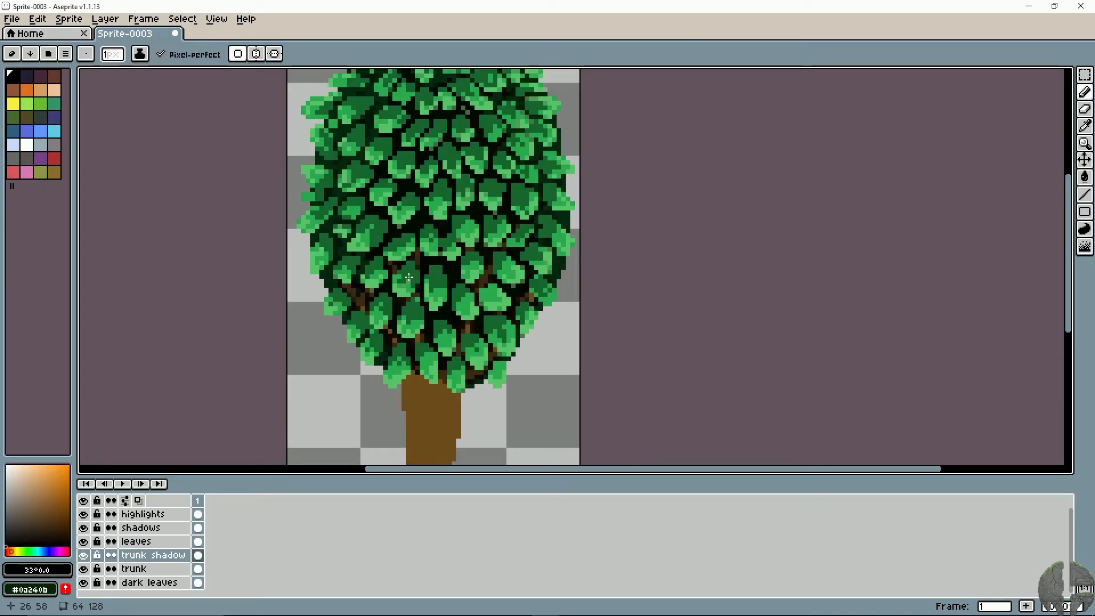
pyautogui.moveTo(366, 255); pyautogui.dragTo(384, 289)
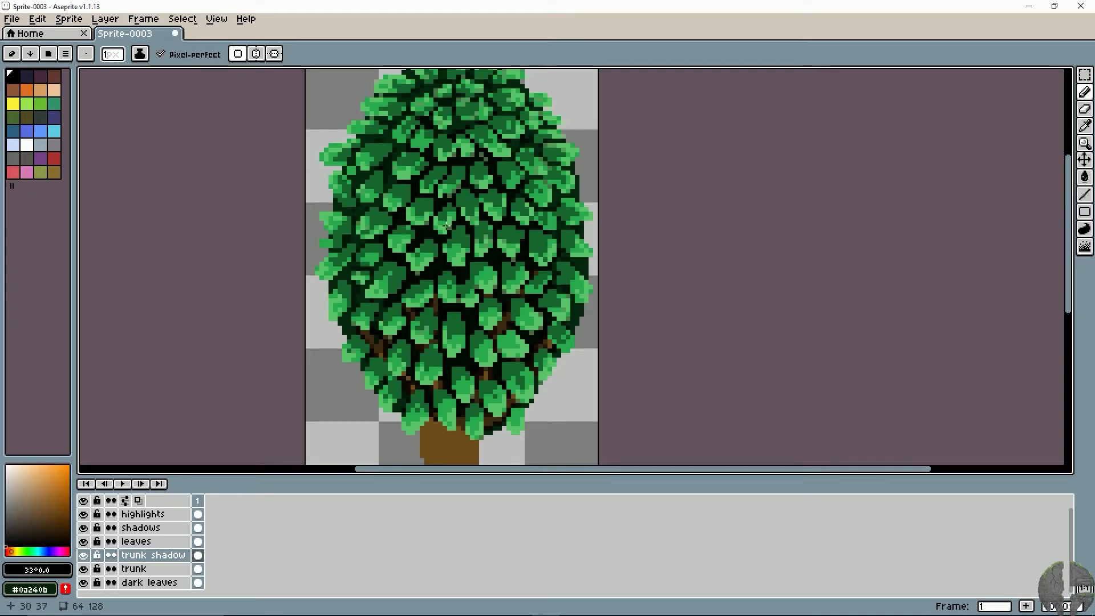
# - Compare the canopy with the shadows layer and the leaves layer each hidden and shown, ending with the leaves layer active
pyautogui.click(143, 527)
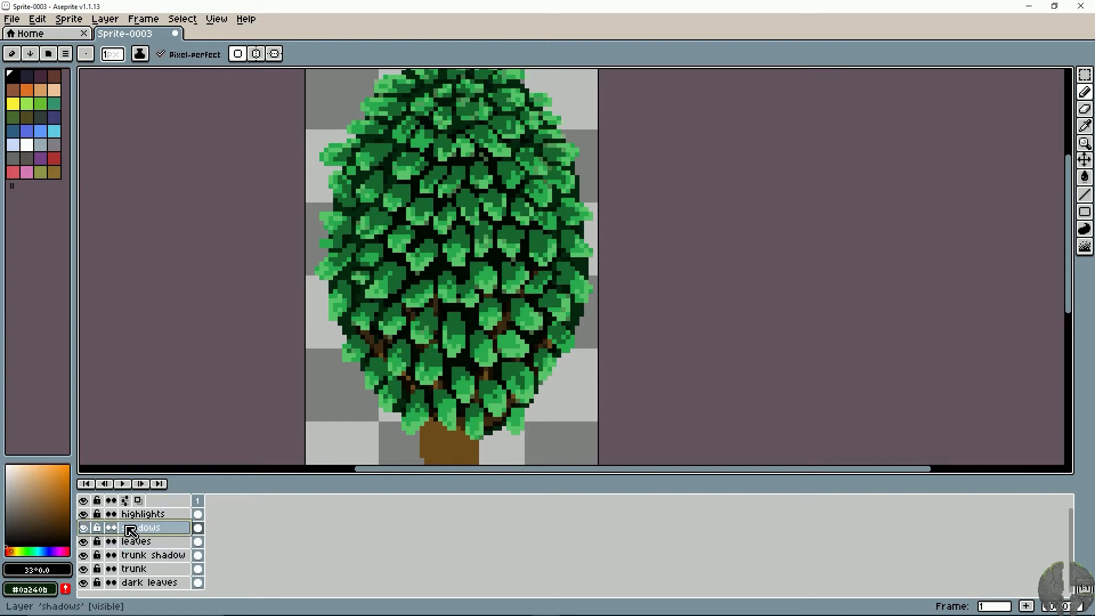
pyautogui.click(84, 528)
pyautogui.click(84, 530)
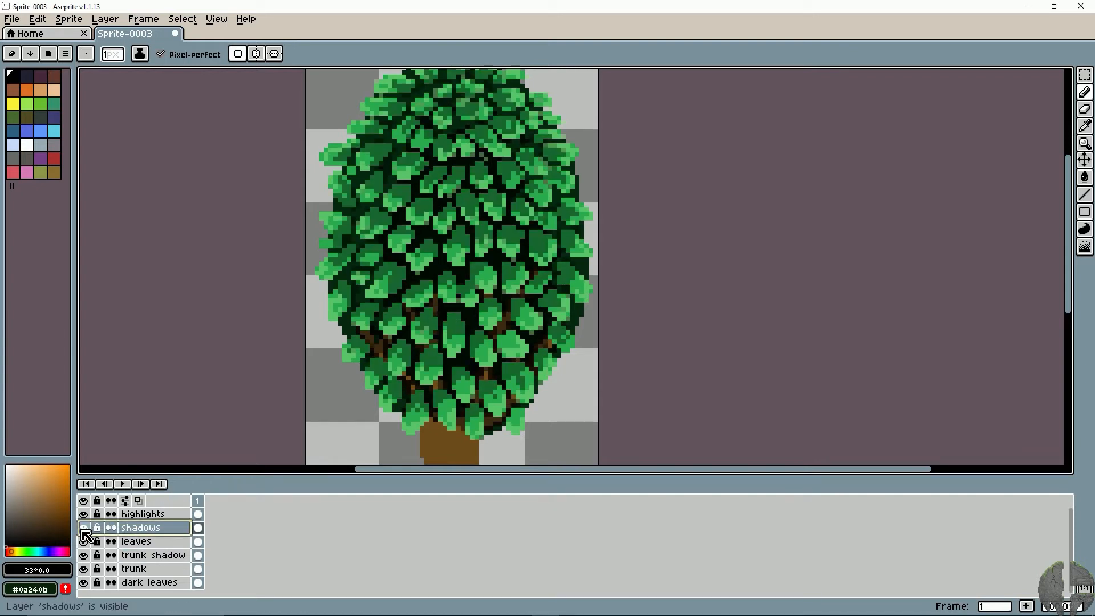
pyautogui.click(83, 530)
pyautogui.click(83, 529)
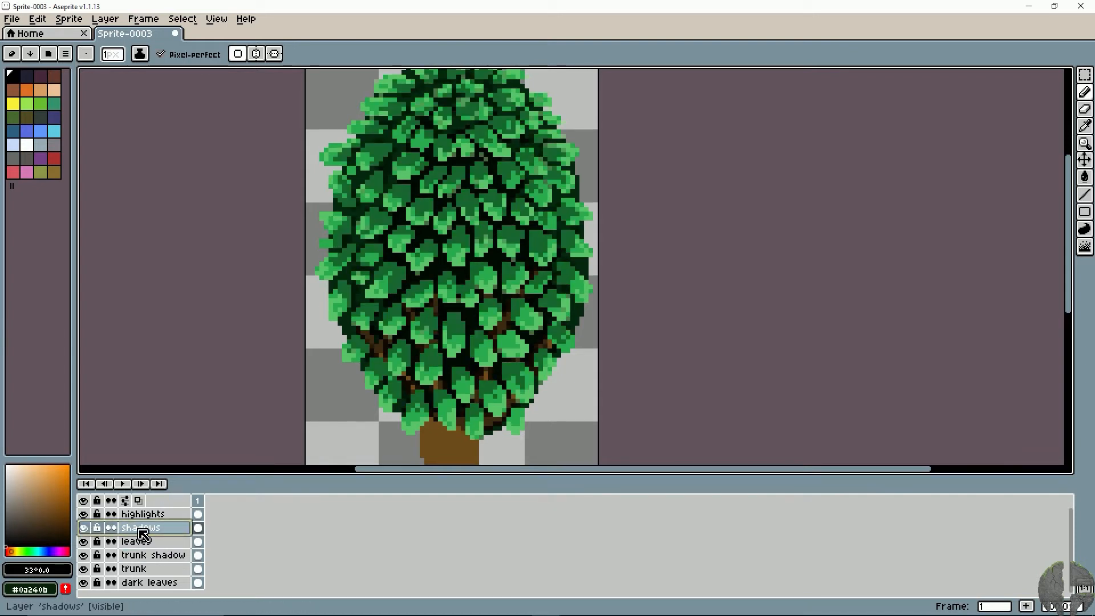
pyautogui.click(85, 528)
pyautogui.click(85, 529)
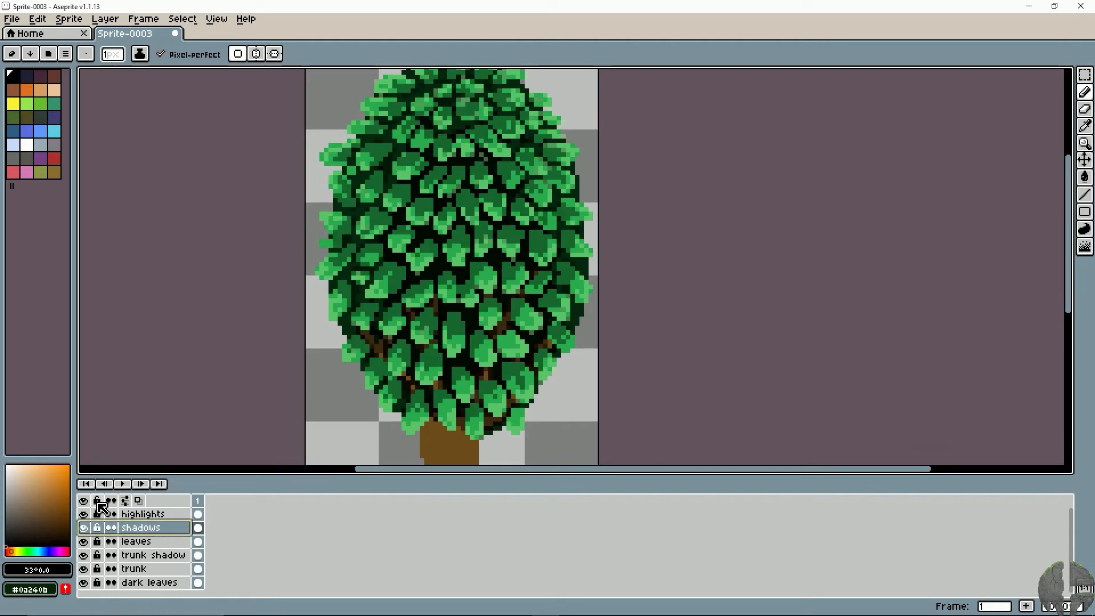
pyautogui.click(85, 545)
pyautogui.click(84, 545)
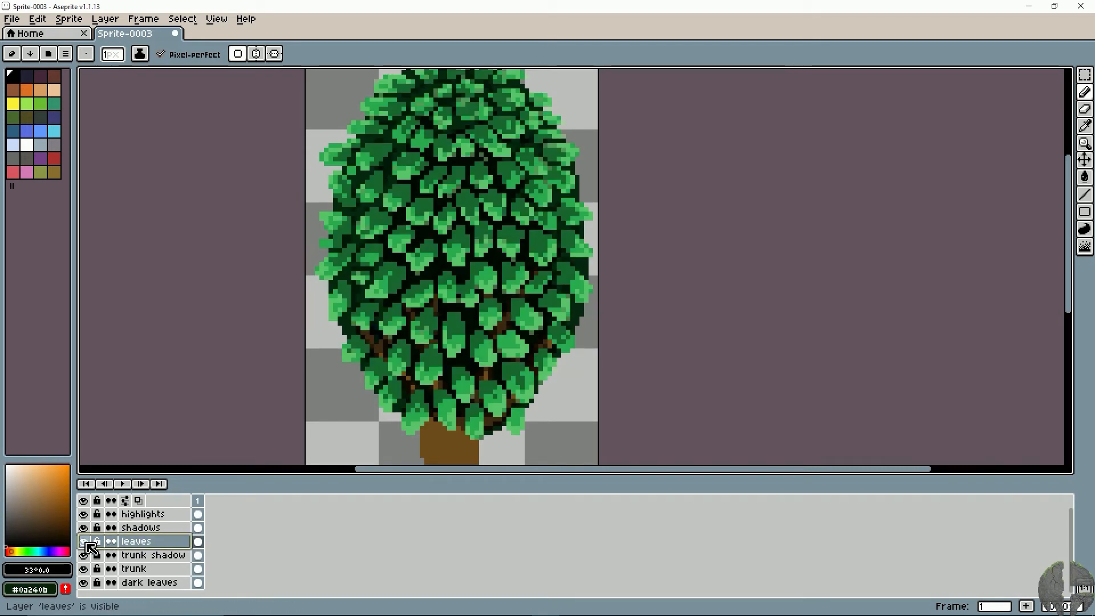
pyautogui.click(85, 543)
pyautogui.click(86, 543)
# - Sample leaf green #196730, darken it to hue 137°, saturation 85, brightness 22, and paint dark pixels on the central leaf's upper part
pyautogui.press('+')
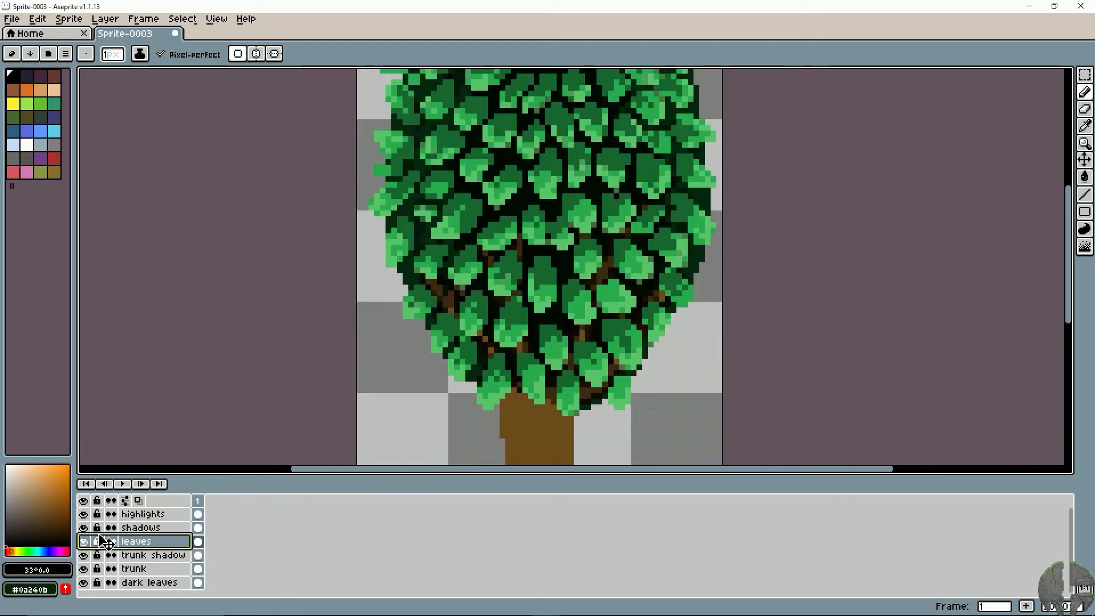
pyautogui.press('+')
pyautogui.press('space')
pyautogui.moveTo(425, 372); pyautogui.dragTo(289, 429)
pyautogui.press('alt')
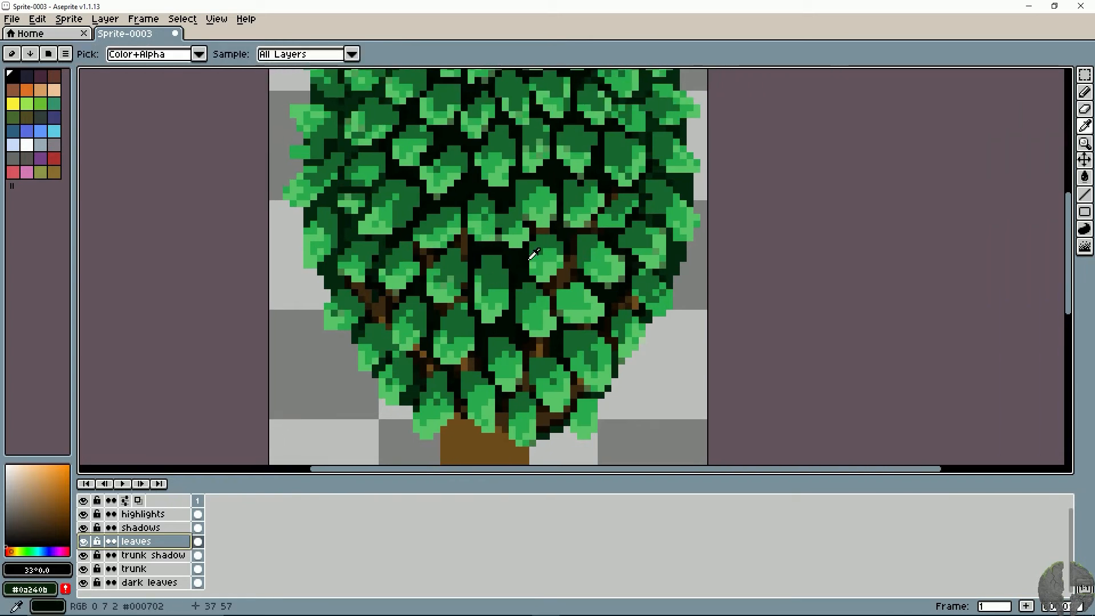
pyautogui.keyDown('alt'); pyautogui.click(533, 255); pyautogui.keyUp('alt')
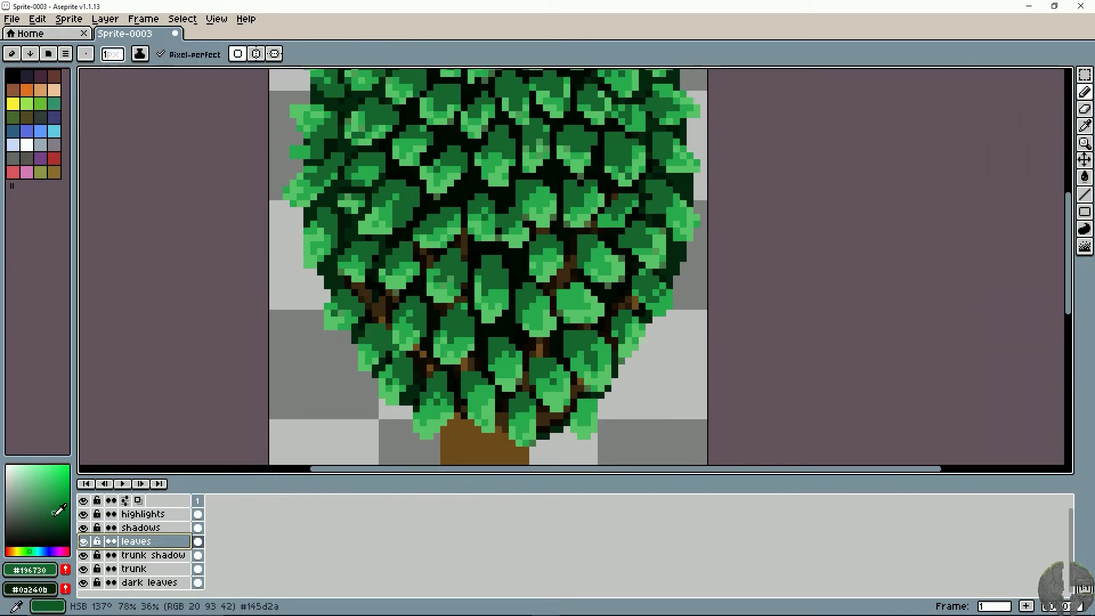
pyautogui.moveTo(59, 510); pyautogui.dragTo(59, 527)
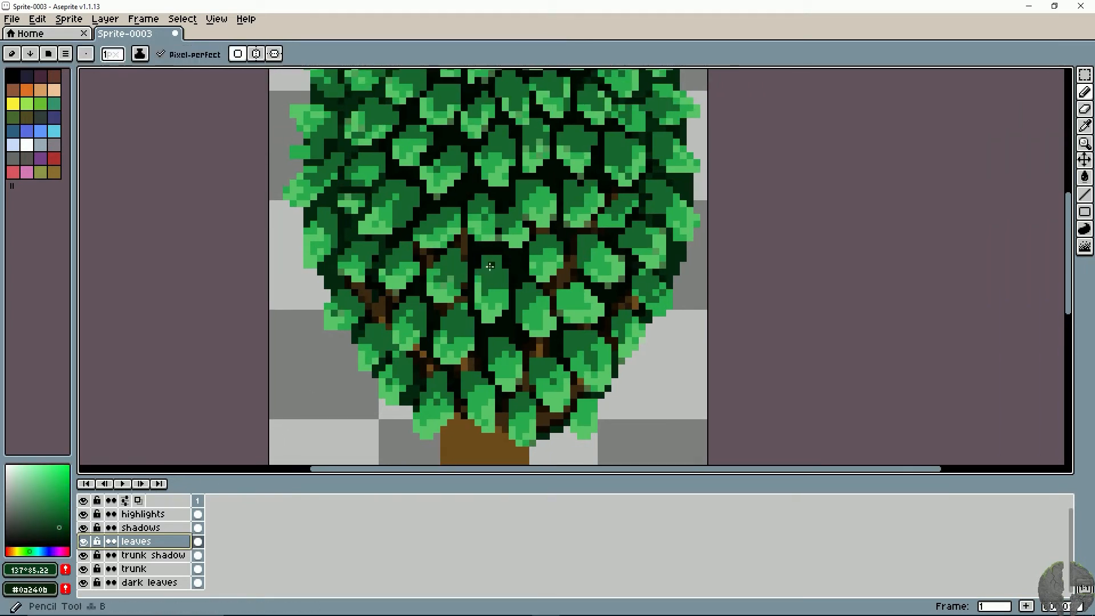
pyautogui.moveTo(504, 274); pyautogui.dragTo(425, 332)
pyautogui.press('space')
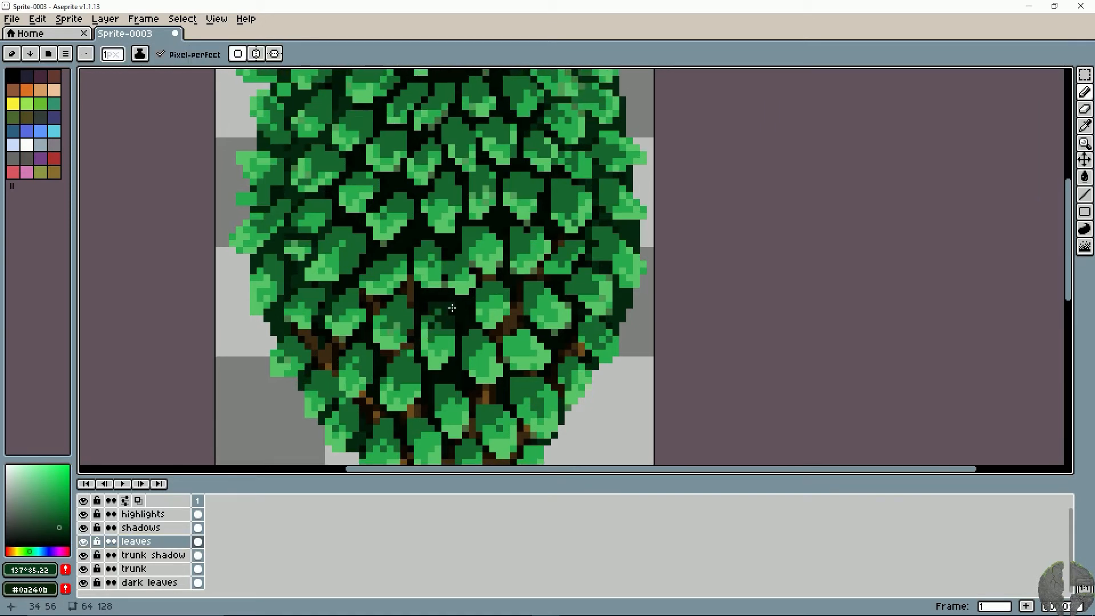
# - Refine the dark shading at the top of the central leaf using greens sampled from the canopy, including #000702 and #196730
pyautogui.press('alt')
pyautogui.keyDown('alt'); pyautogui.click(465, 301); pyautogui.keyUp('alt')
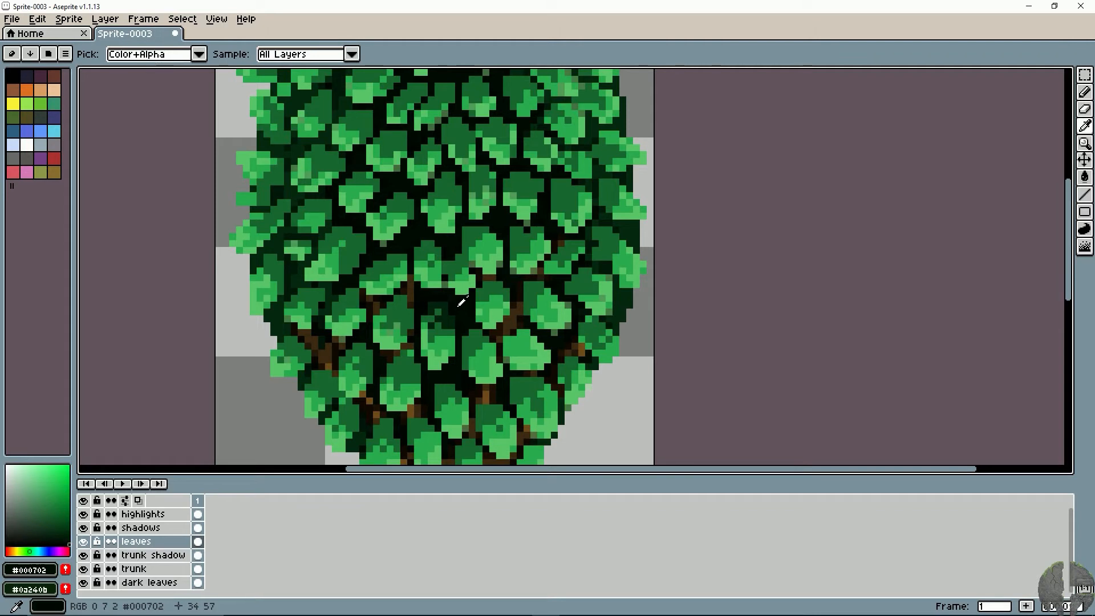
pyautogui.press('alt')
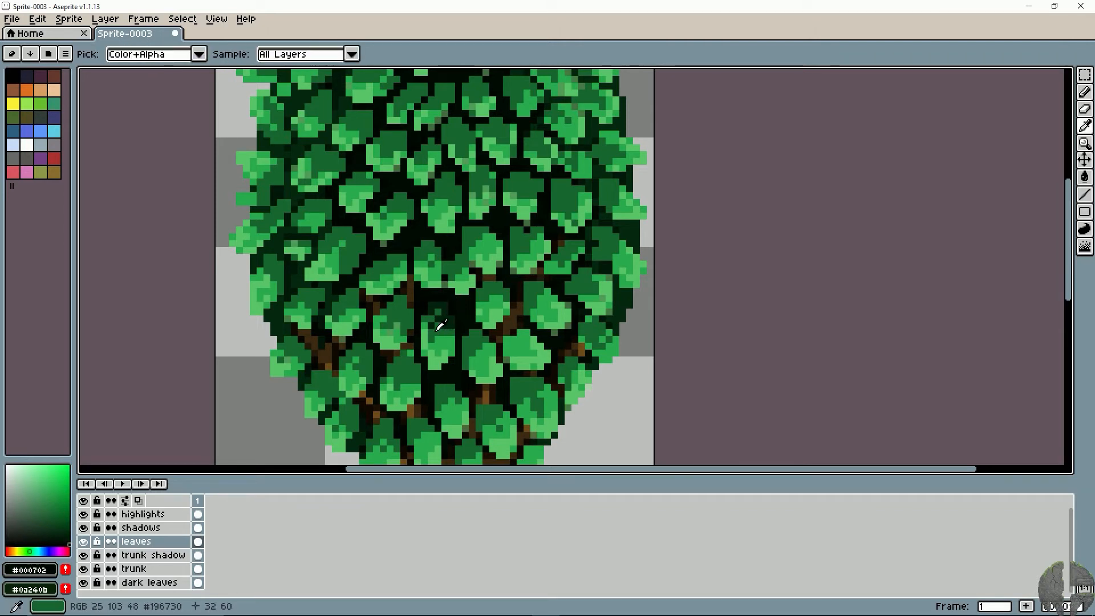
pyautogui.keyDown('alt'); pyautogui.click(443, 324); pyautogui.keyUp('alt')
pyautogui.press('alt')
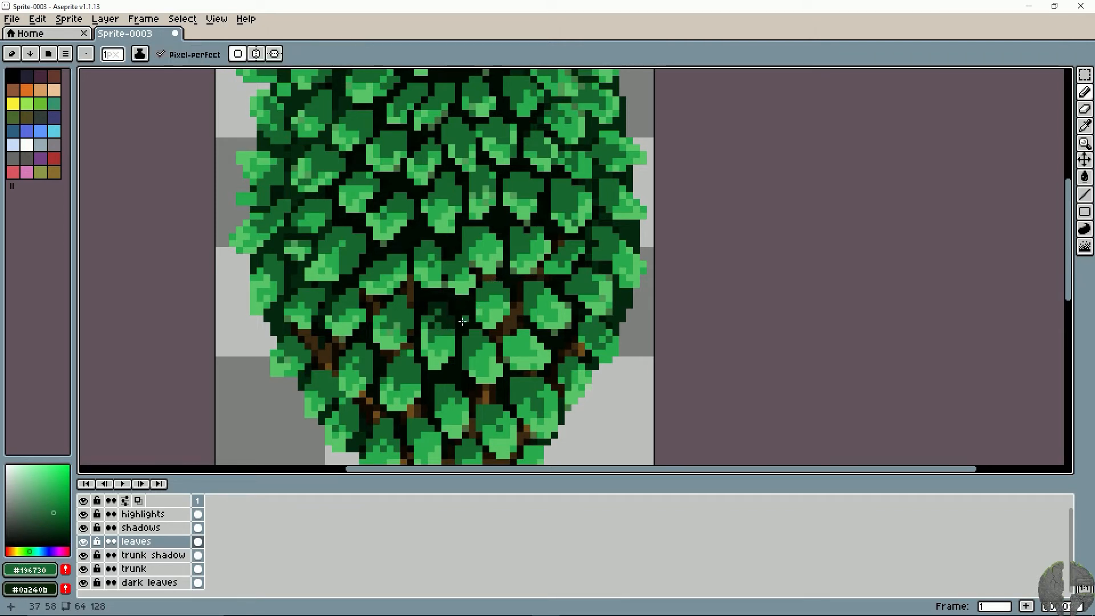
pyautogui.keyDown('alt'); pyautogui.click(439, 308); pyautogui.keyUp('alt')
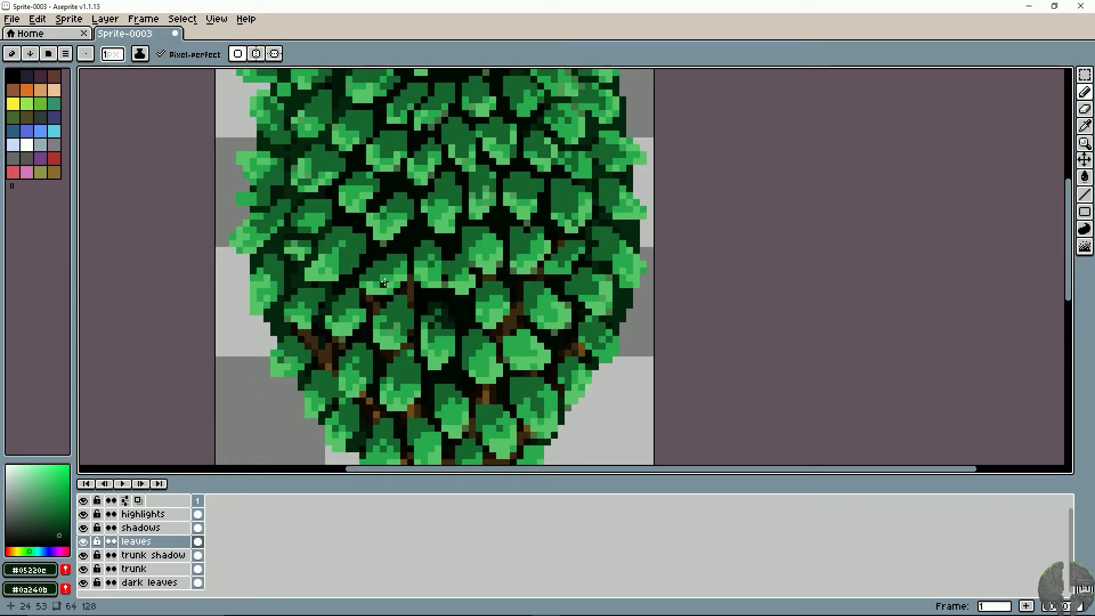
# - Darken the upper edges of the leaves up and left of the central leaf with dark green #05220e
pyautogui.moveTo(435, 304)
pyautogui.mouseDown()
pyautogui.moveTo(389, 304)
pyautogui.moveTo(403, 302)
pyautogui.moveTo(372, 326)
pyautogui.moveTo(366, 350)
pyautogui.mouseUp()
pyautogui.moveTo(388, 288)
pyautogui.mouseDown()
pyautogui.moveTo(374, 295)
pyautogui.moveTo(397, 287)
pyautogui.moveTo(391, 281)
pyautogui.moveTo(423, 300)
pyautogui.moveTo(384, 297)
pyautogui.mouseUp()
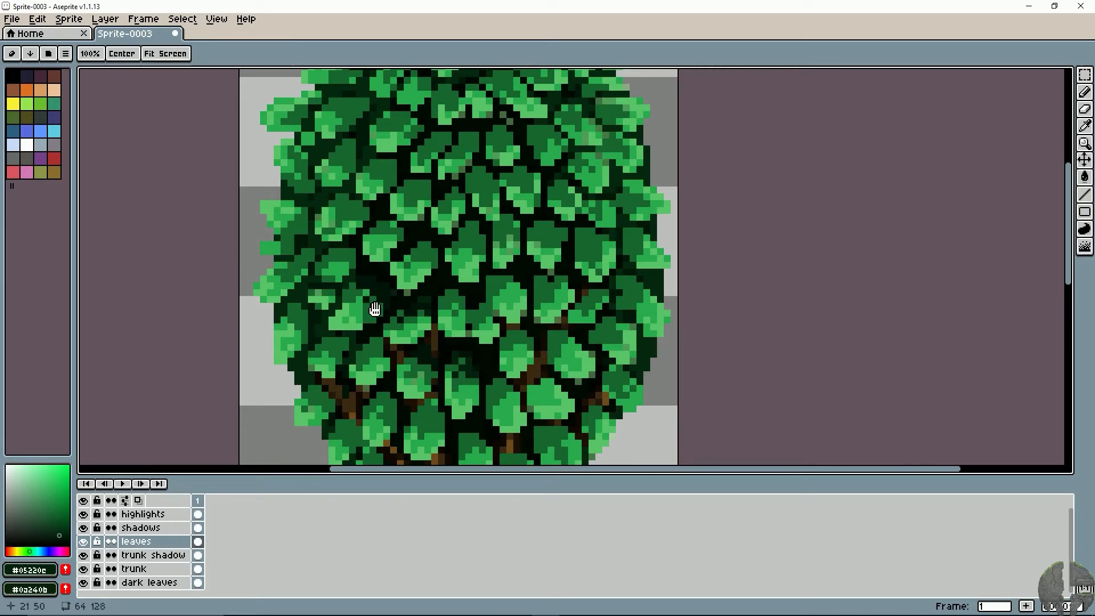
pyautogui.moveTo(372, 291); pyautogui.dragTo(387, 324)
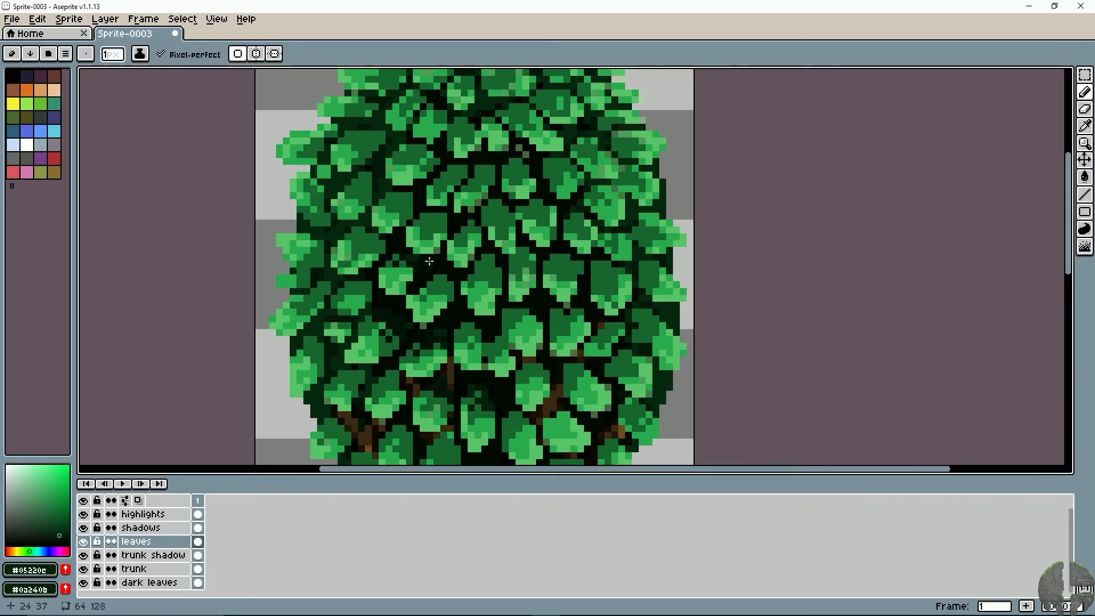
# - Sample the near-black greens #031509 and #000b03 and shade the upper edges of the leaves beside and below the central leaf with the Pencil
pyautogui.press('i')
pyautogui.click(394, 311)
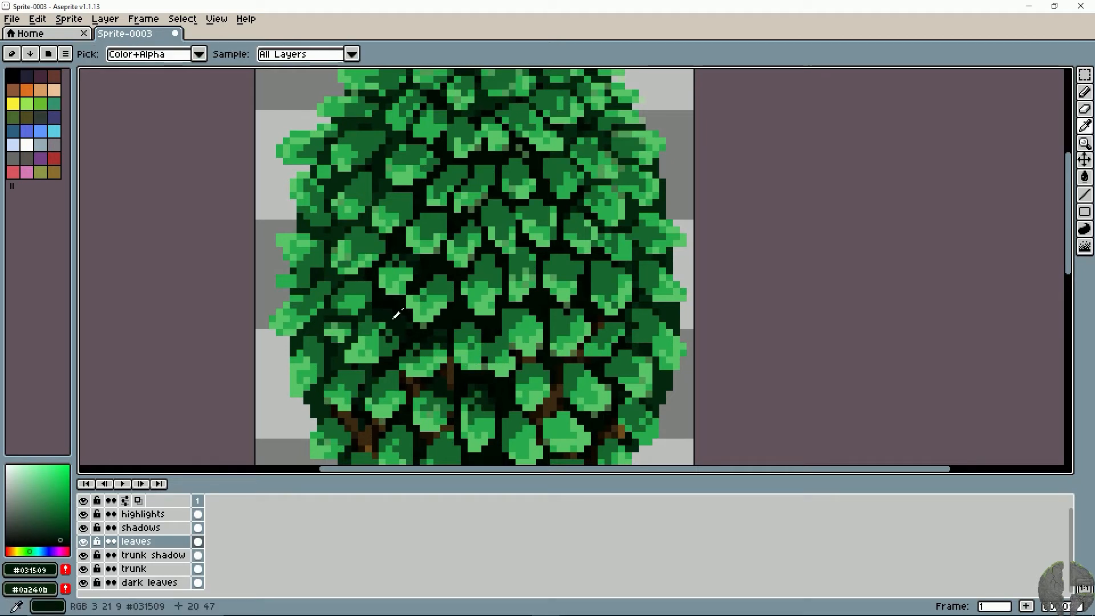
pyautogui.moveTo(391, 313); pyautogui.dragTo(371, 205)
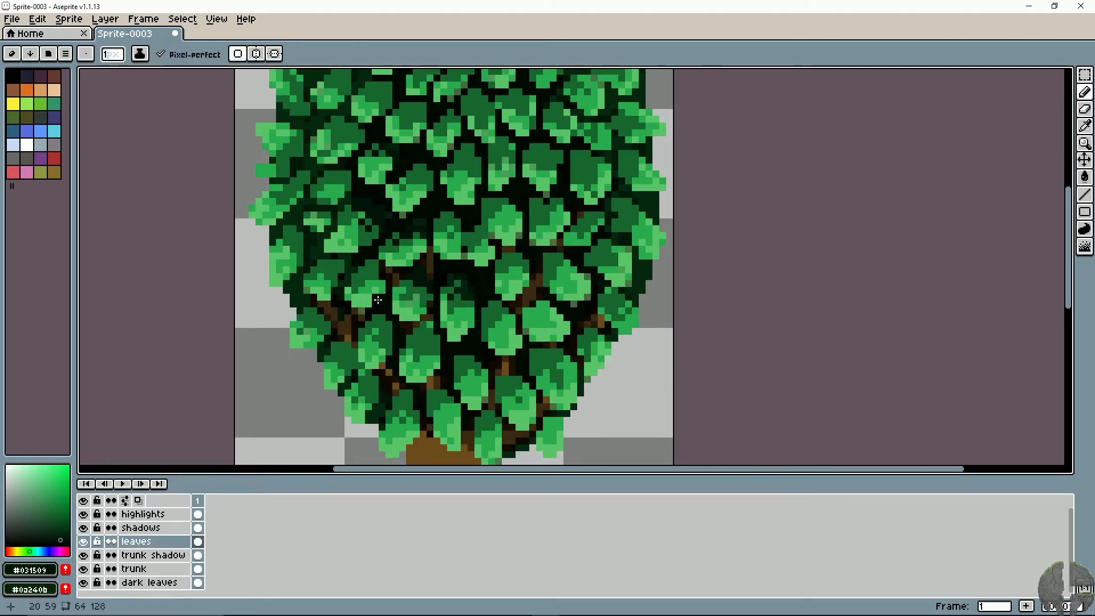
pyautogui.click(483, 269)
pyautogui.press('b')
pyautogui.moveTo(433, 324); pyautogui.dragTo(410, 297)
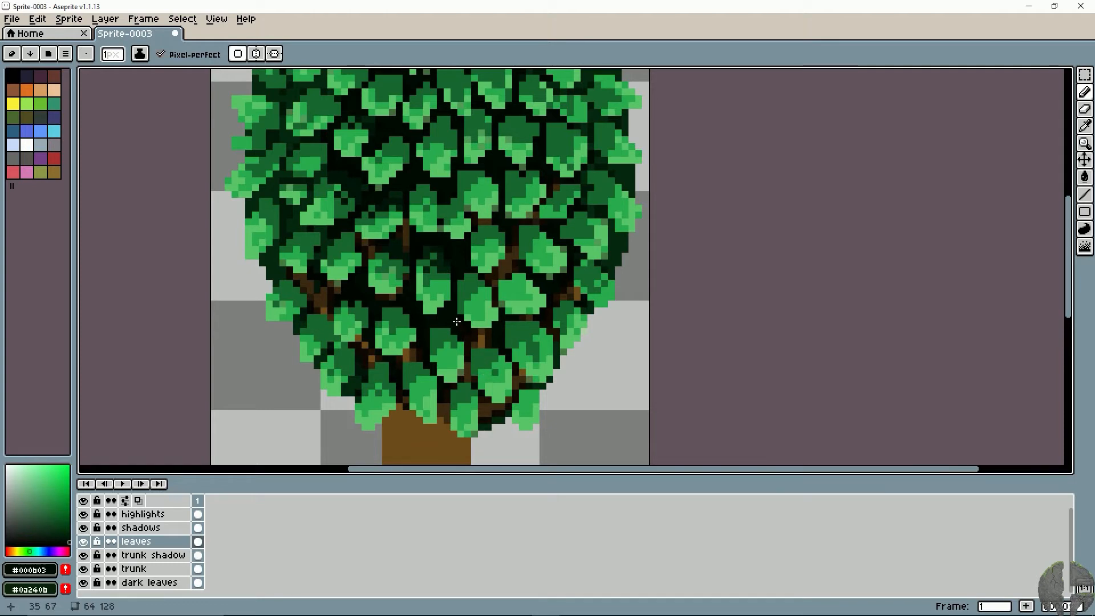
pyautogui.moveTo(404, 286)
pyautogui.mouseDown()
pyautogui.moveTo(403, 340)
pyautogui.moveTo(429, 261)
pyautogui.mouseUp()
pyautogui.keyDown('alt'); pyautogui.click(439, 316); pyautogui.keyUp('alt')
pyautogui.moveTo(429, 330); pyautogui.dragTo(445, 321)
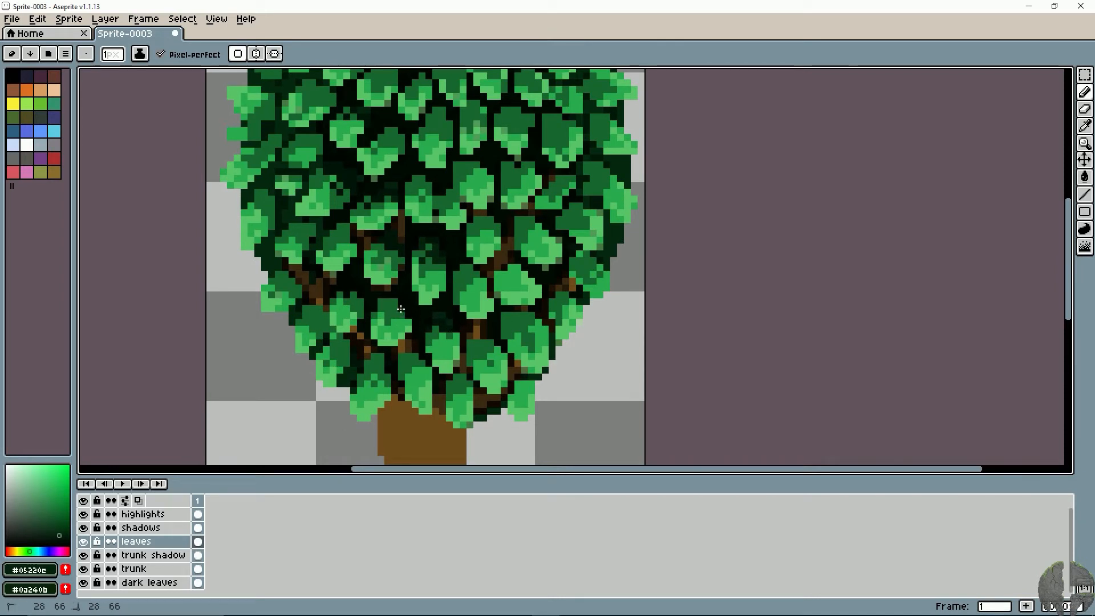
# - Paint dark green #05220e over the upper edges of the lower-left leaves above the trunk
pyautogui.moveTo(377, 308); pyautogui.dragTo(340, 303)
pyautogui.moveTo(347, 297)
pyautogui.mouseDown()
pyautogui.moveTo(375, 301)
pyautogui.moveTo(347, 337)
pyautogui.moveTo(318, 310)
pyautogui.moveTo(299, 320)
pyautogui.moveTo(312, 307)
pyautogui.moveTo(340, 313)
pyautogui.mouseUp()
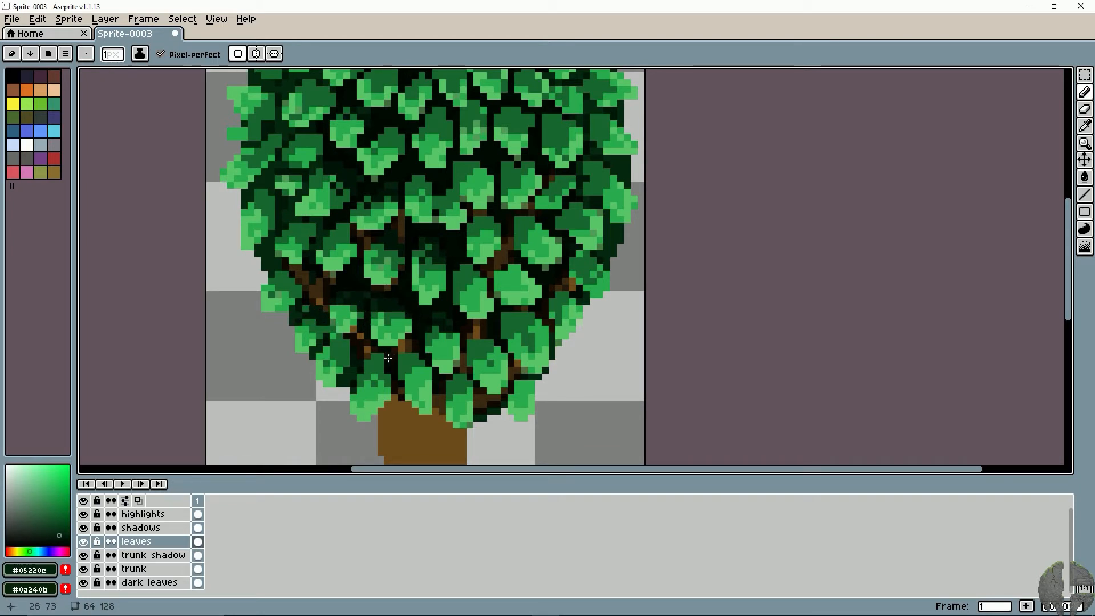
pyautogui.moveTo(381, 358)
pyautogui.mouseDown()
pyautogui.moveTo(364, 370)
pyautogui.moveTo(398, 365)
pyautogui.mouseUp()
# - Darken the tops of the lower leaves near the trunk and the leaves right of the central leaf with #05220e
pyautogui.moveTo(435, 333)
pyautogui.mouseDown()
pyautogui.moveTo(429, 343)
pyautogui.moveTo(457, 330)
pyautogui.moveTo(489, 346)
pyautogui.moveTo(510, 328)
pyautogui.mouseUp()
pyautogui.click(471, 336)
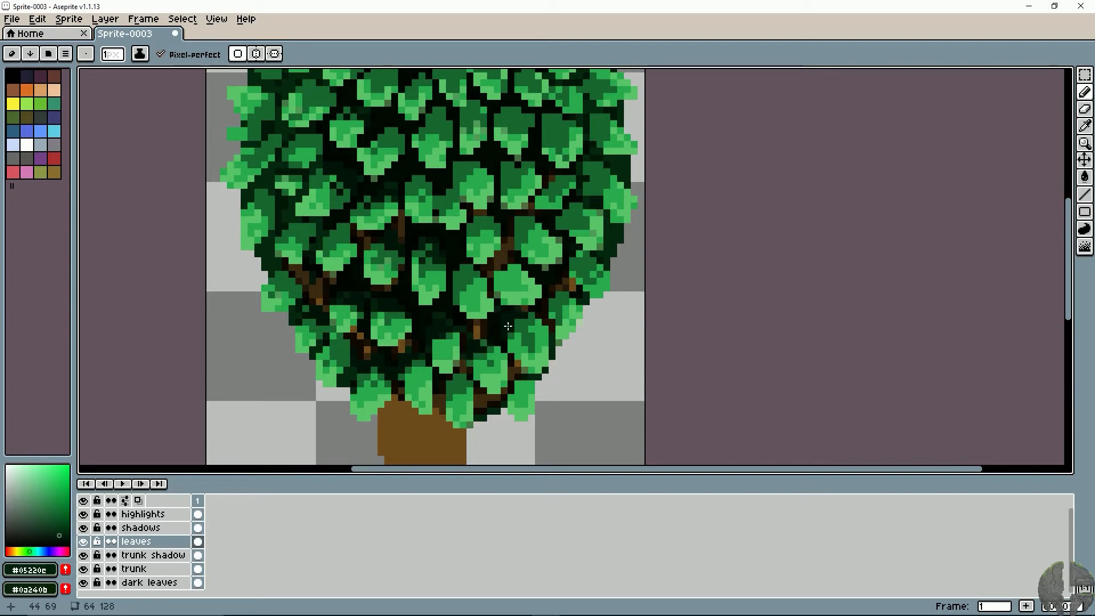
pyautogui.moveTo(415, 363)
pyautogui.mouseDown()
pyautogui.moveTo(392, 380)
pyautogui.moveTo(355, 364)
pyautogui.moveTo(342, 340)
pyautogui.moveTo(345, 388)
pyautogui.mouseUp()
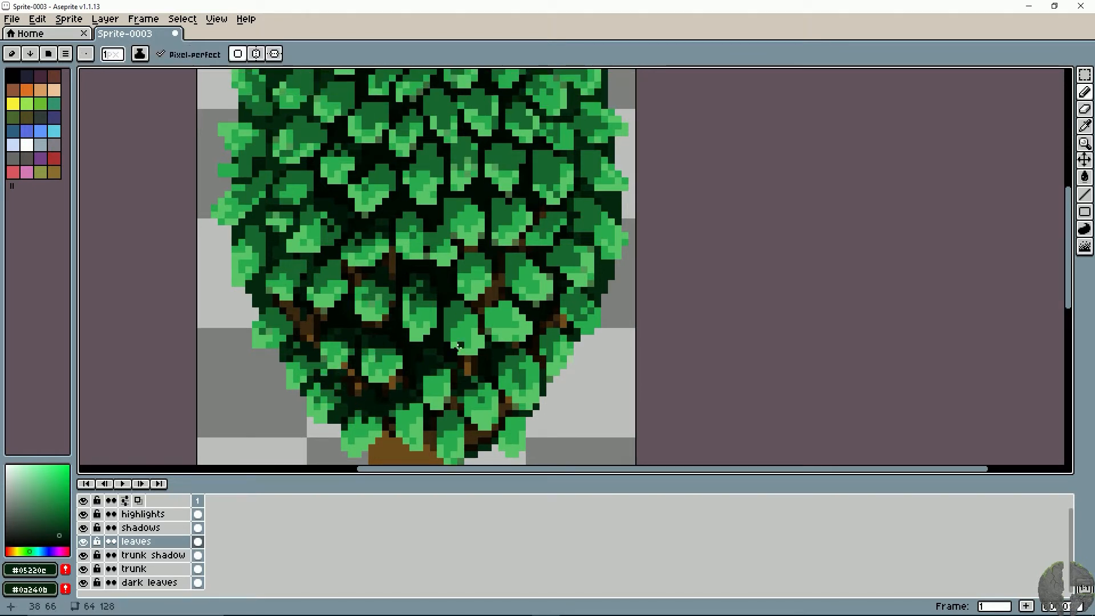
pyautogui.moveTo(523, 351)
pyautogui.mouseDown()
pyautogui.moveTo(515, 345)
pyautogui.moveTo(542, 331)
pyautogui.mouseUp()
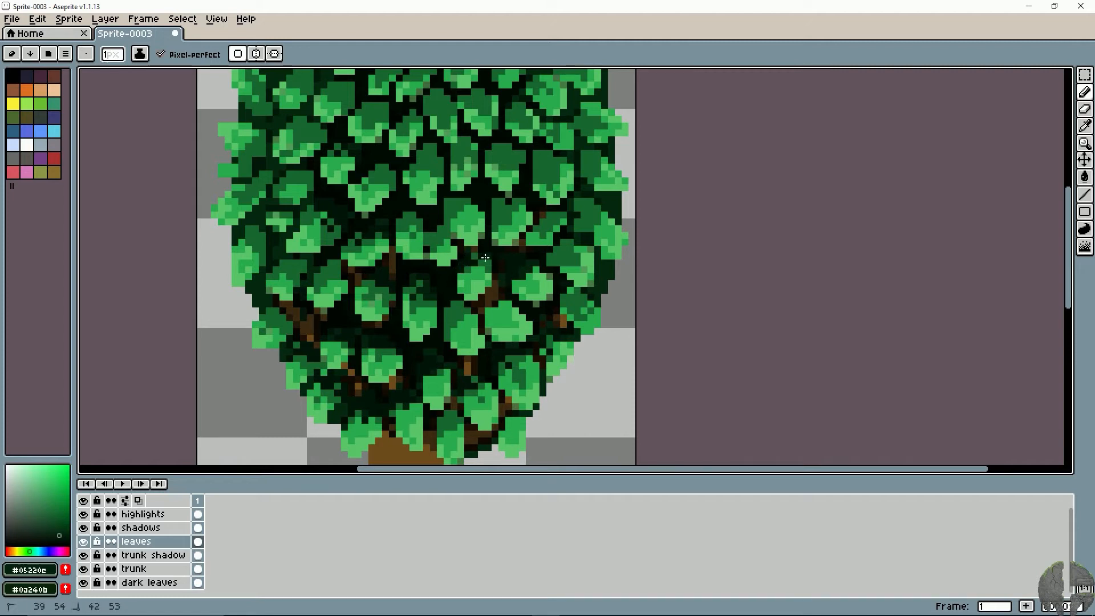
pyautogui.moveTo(485, 257)
pyautogui.mouseDown()
pyautogui.moveTo(475, 269)
pyautogui.moveTo(493, 264)
pyautogui.moveTo(490, 323)
pyautogui.mouseUp()
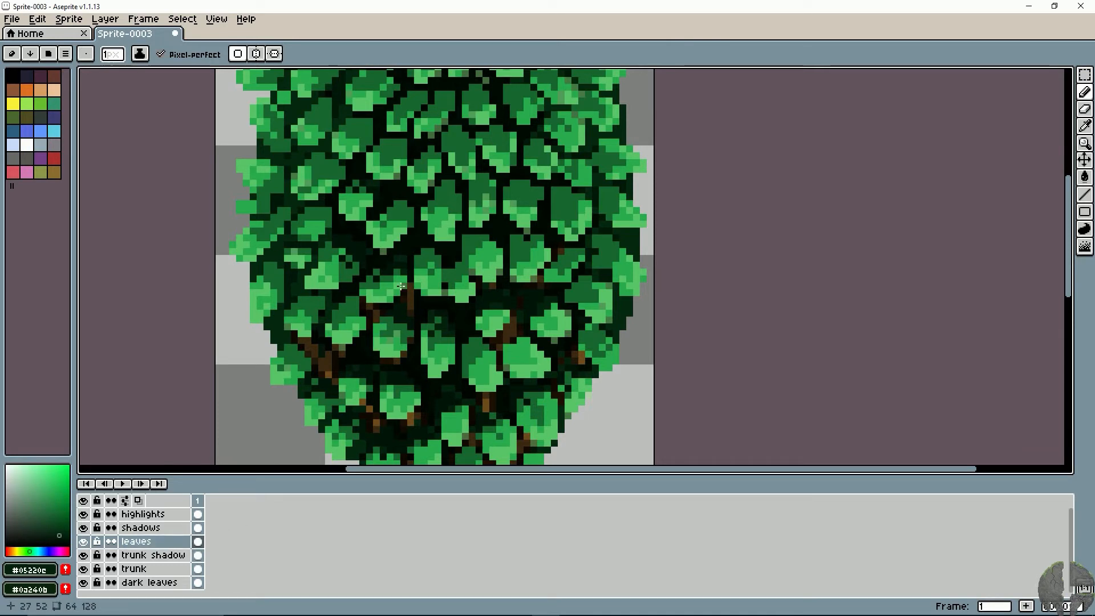
# - Toggle the shadows layer's visibility to compare the darkened leaves, ending with the layer hidden
pyautogui.click(84, 528)
pyautogui.click(83, 528)
pyautogui.click(83, 529)
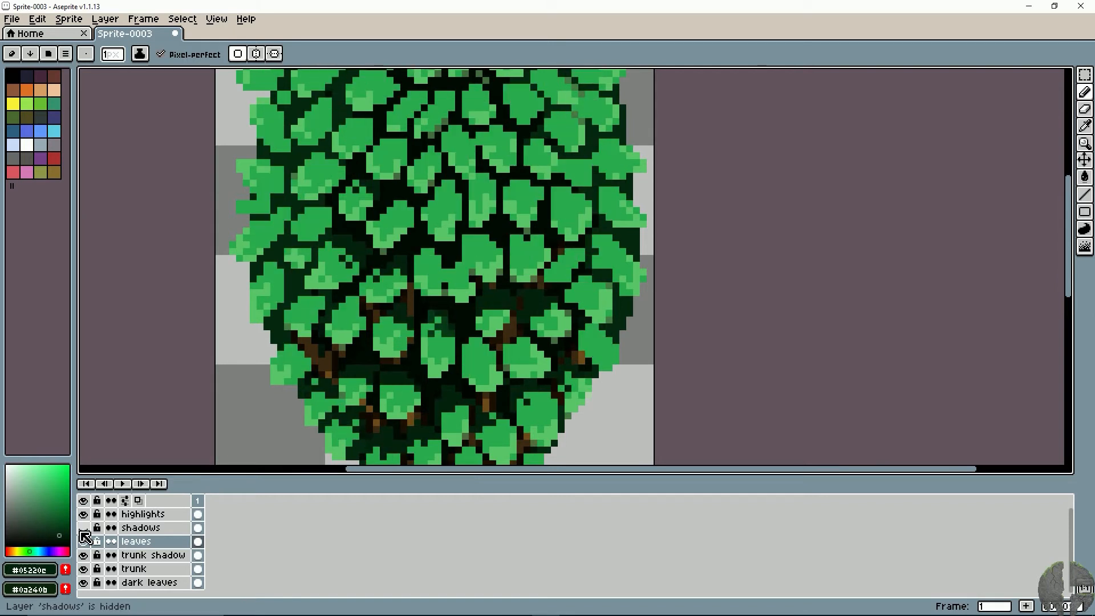
# - Toggle the shadows layer's visibility to compare the leaves with and without shading, leaving the layer shown
pyautogui.click(84, 529)
pyautogui.click(83, 529)
pyautogui.click(83, 530)
pyautogui.click(83, 530)
pyautogui.click(84, 530)
pyautogui.click(83, 529)
pyautogui.click(83, 530)
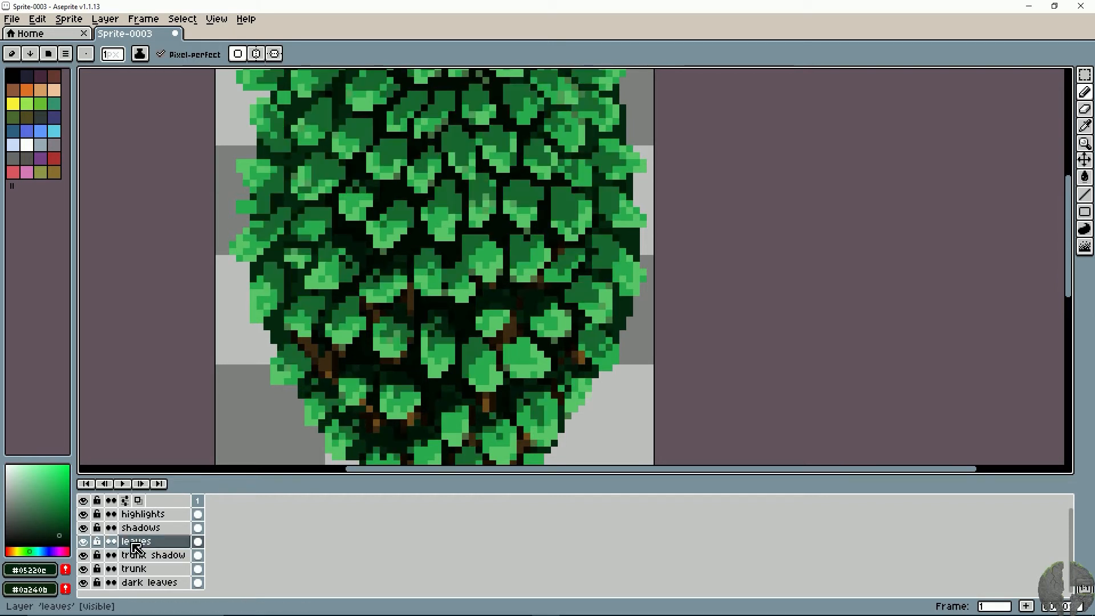
# - On the leaves layer, darken the upper halves of the lower-left leaves above the exposed branch with #05220e
pyautogui.click(135, 545)
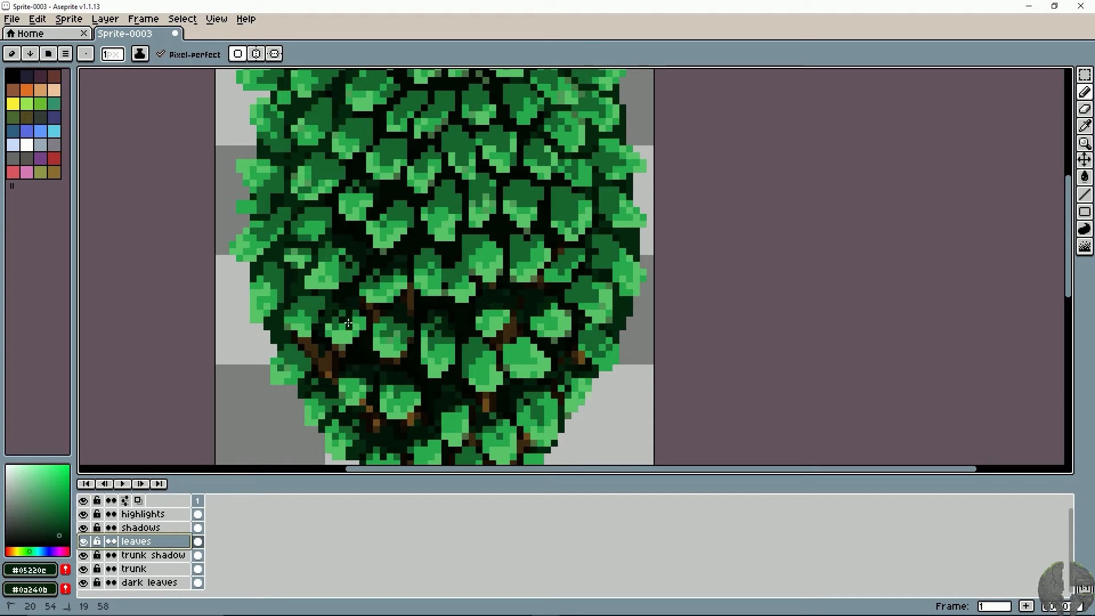
pyautogui.moveTo(350, 313); pyautogui.dragTo(342, 325)
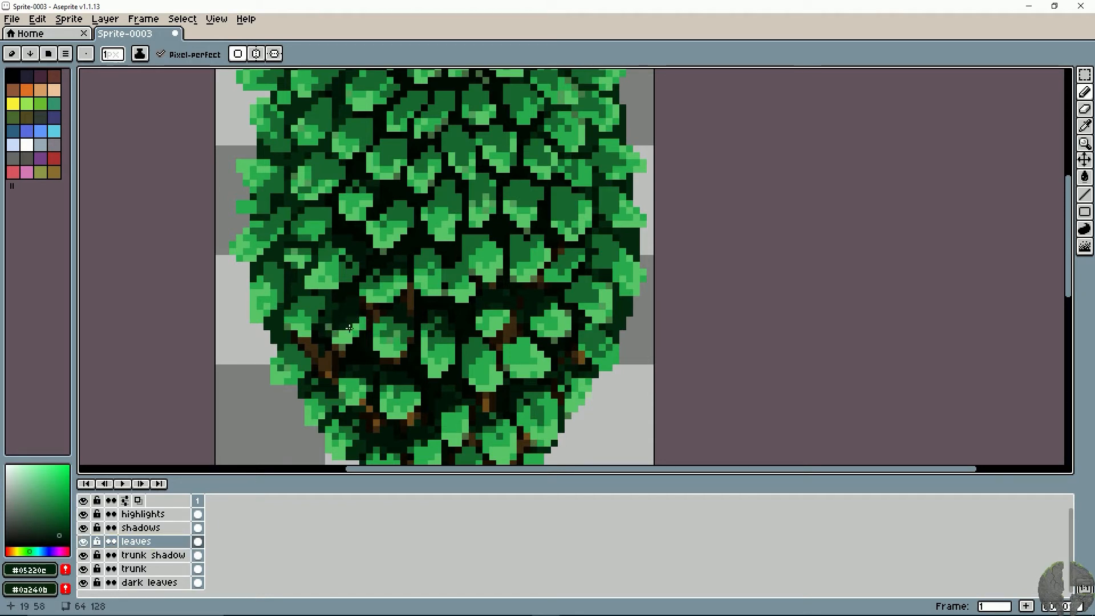
pyautogui.moveTo(322, 297); pyautogui.dragTo(292, 312)
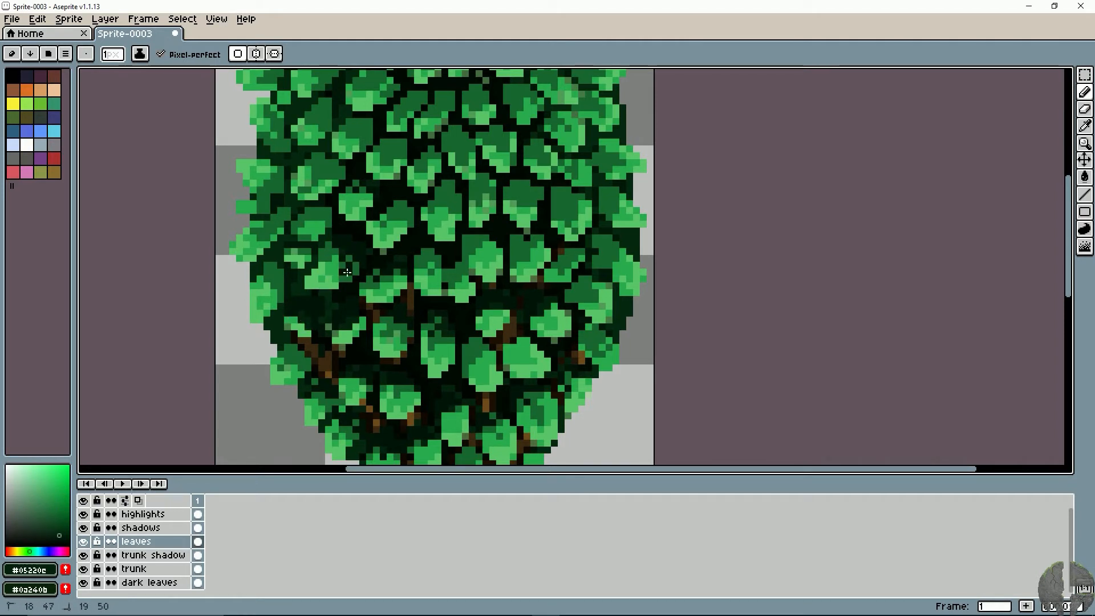
pyautogui.moveTo(347, 272); pyautogui.dragTo(358, 265)
# - Darken the tops of the leaf row above the exposed branches, from the centre to the canopy's right side, with #05220e
pyautogui.moveTo(425, 271)
pyautogui.mouseDown()
pyautogui.moveTo(349, 275)
pyautogui.moveTo(365, 265)
pyautogui.mouseUp()
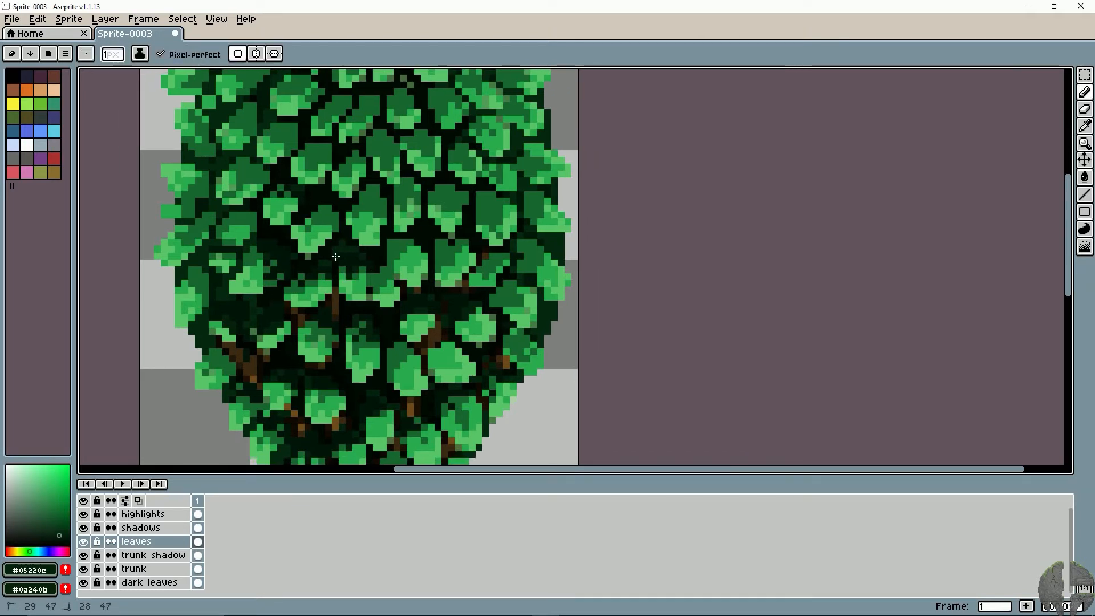
pyautogui.moveTo(383, 250)
pyautogui.mouseDown()
pyautogui.moveTo(397, 263)
pyautogui.moveTo(390, 251)
pyautogui.moveTo(438, 238)
pyautogui.mouseUp()
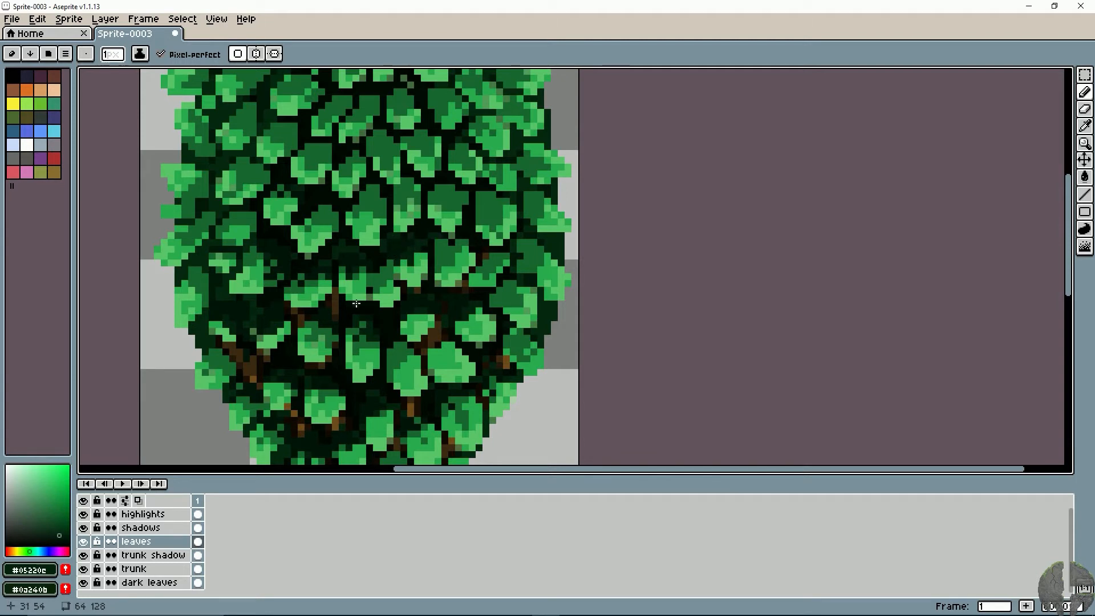
pyautogui.moveTo(411, 296)
pyautogui.mouseDown()
pyautogui.moveTo(388, 237)
pyautogui.moveTo(444, 260)
pyautogui.moveTo(434, 263)
pyautogui.moveTo(482, 229)
pyautogui.moveTo(448, 218)
pyautogui.mouseUp()
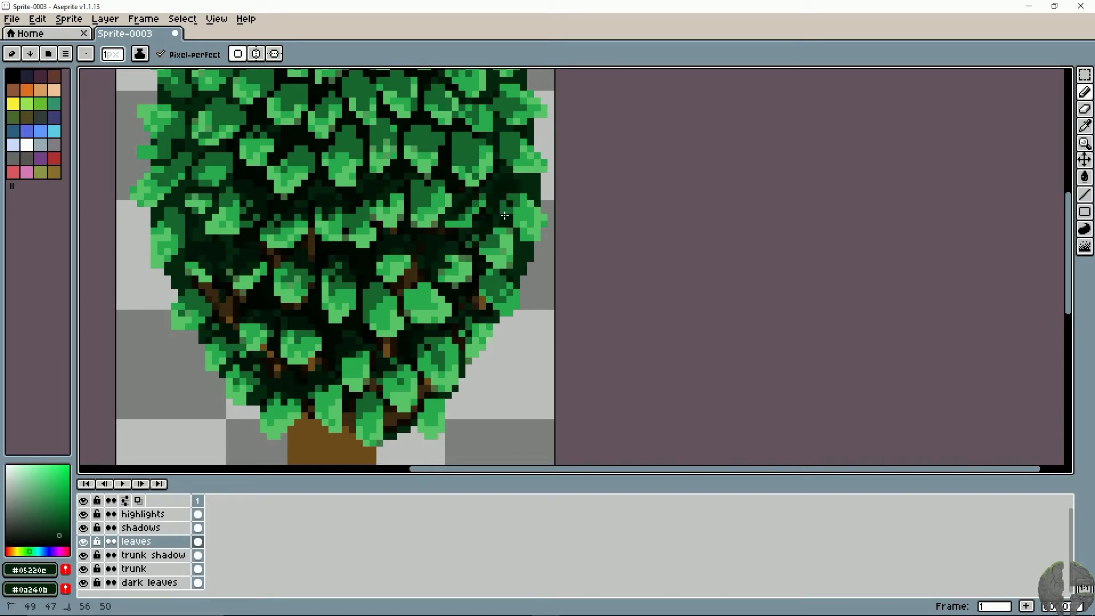
pyautogui.moveTo(505, 216); pyautogui.dragTo(491, 210)
pyautogui.moveTo(427, 200); pyautogui.dragTo(423, 228)
# - Paint #05220e over the upper edges of the lower central and lower-right leaves above the trunk, undoing a stray stroke
pyautogui.moveTo(414, 306)
pyautogui.mouseDown()
pyautogui.moveTo(445, 271)
pyautogui.moveTo(446, 286)
pyautogui.moveTo(400, 260)
pyautogui.mouseUp()
pyautogui.click(385, 274)
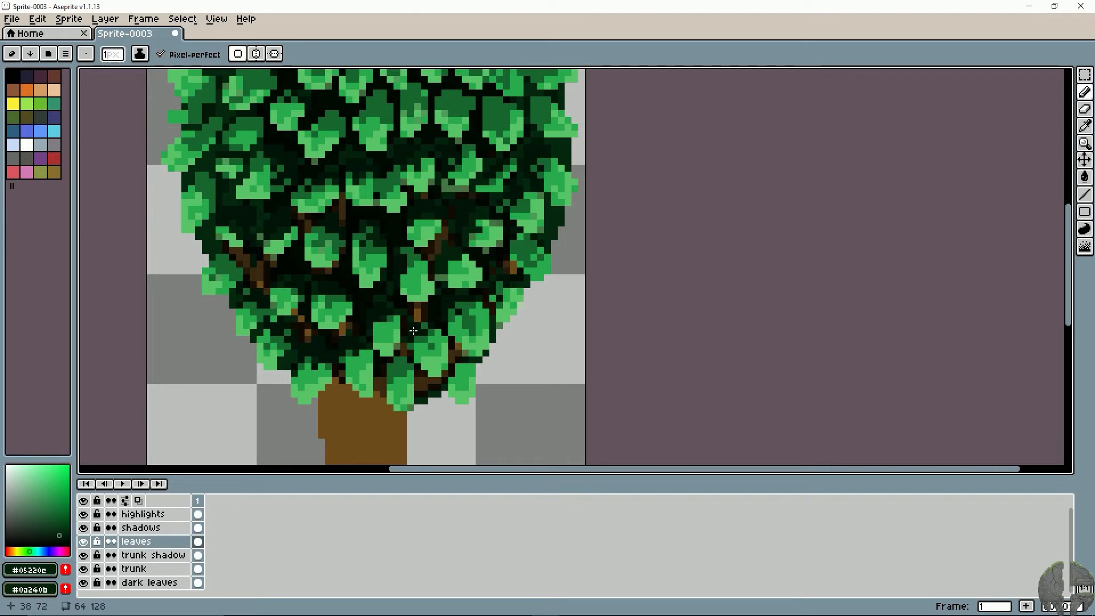
pyautogui.hotkey('ctrl', 'z')
pyautogui.moveTo(346, 308); pyautogui.dragTo(369, 305)
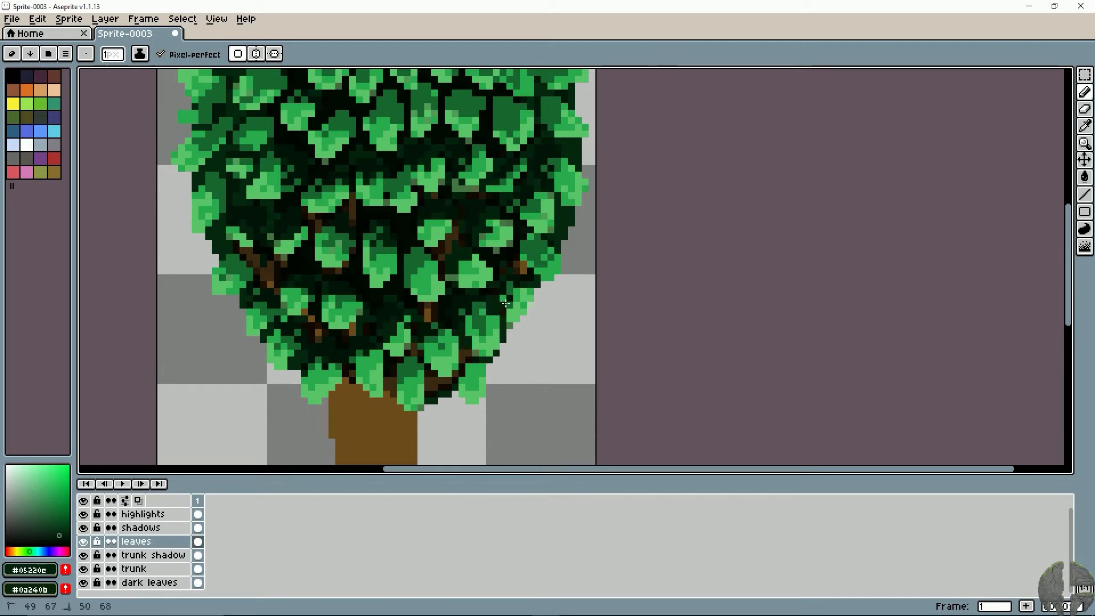
pyautogui.press('space')
pyautogui.moveTo(397, 305); pyautogui.dragTo(434, 307)
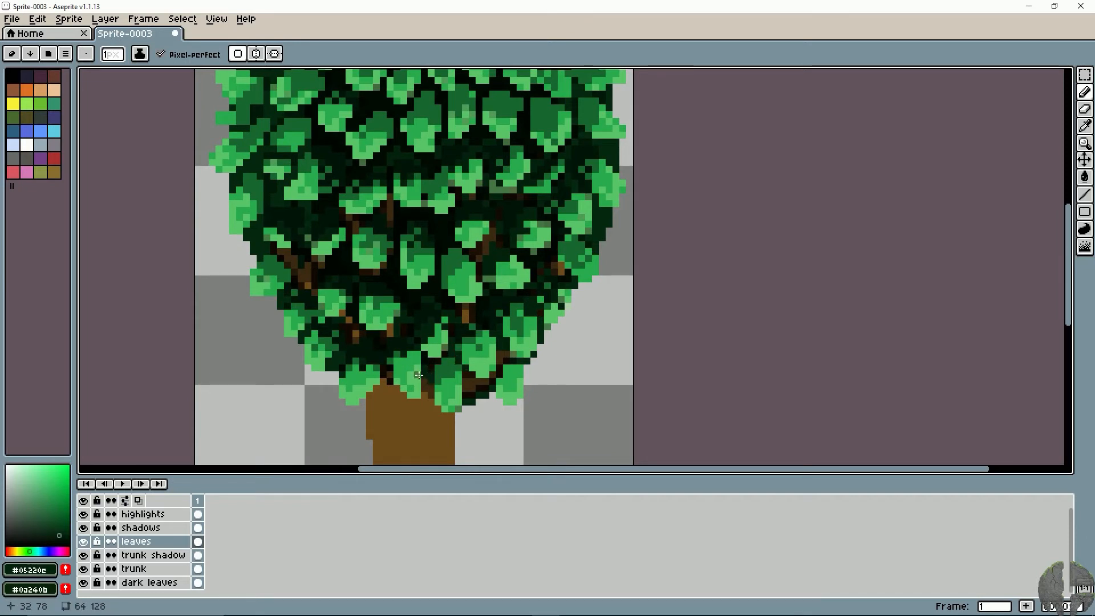
pyautogui.press('space')
pyautogui.moveTo(371, 354); pyautogui.dragTo(393, 378)
pyautogui.moveTo(351, 325); pyautogui.dragTo(361, 337)
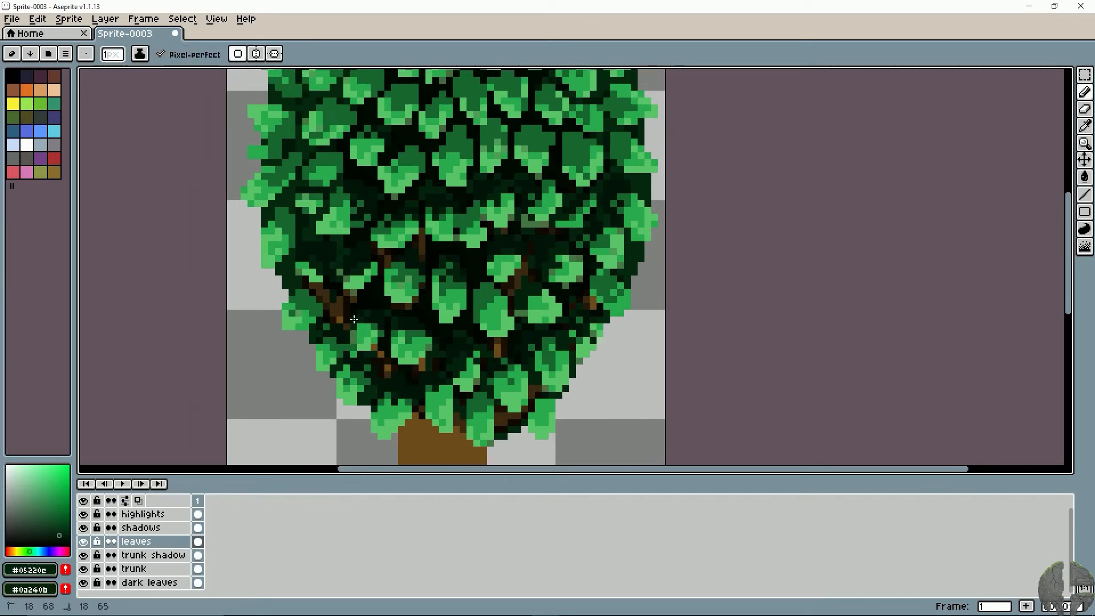
# - Try darkening the upper parts of the leaves along the canopy's left side with #05220e
pyautogui.press('space')
pyautogui.moveTo(323, 280)
pyautogui.mouseDown()
pyautogui.moveTo(343, 318)
pyautogui.moveTo(329, 317)
pyautogui.mouseUp()
pyautogui.press('space')
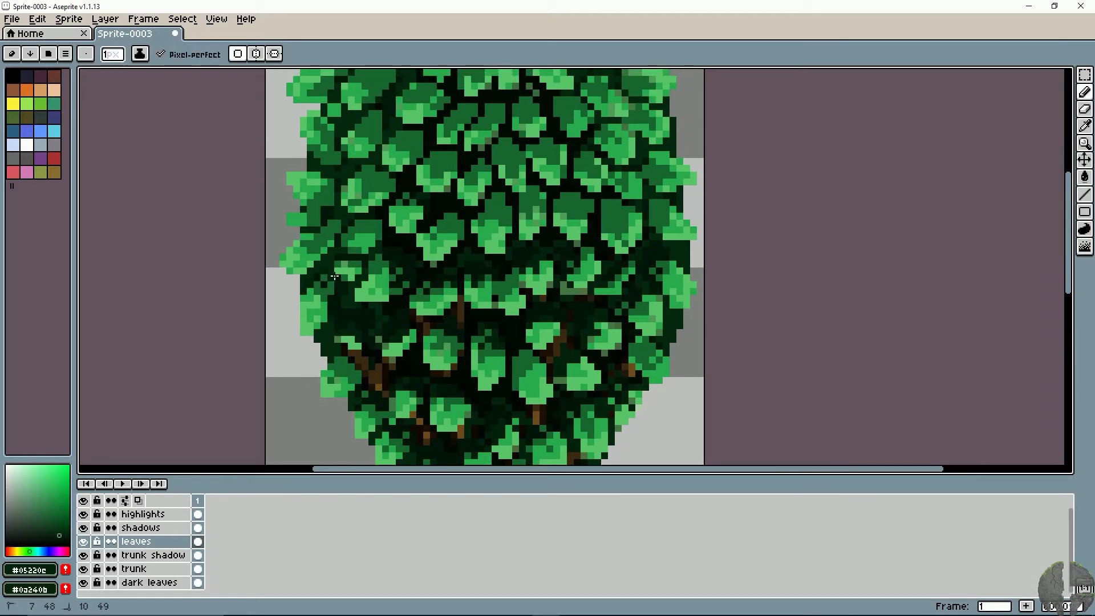
pyautogui.press('space')
pyautogui.moveTo(334, 286)
pyautogui.mouseDown()
pyautogui.moveTo(336, 320)
pyautogui.moveTo(357, 299)
pyautogui.moveTo(329, 317)
pyautogui.mouseUp()
pyautogui.press('space')
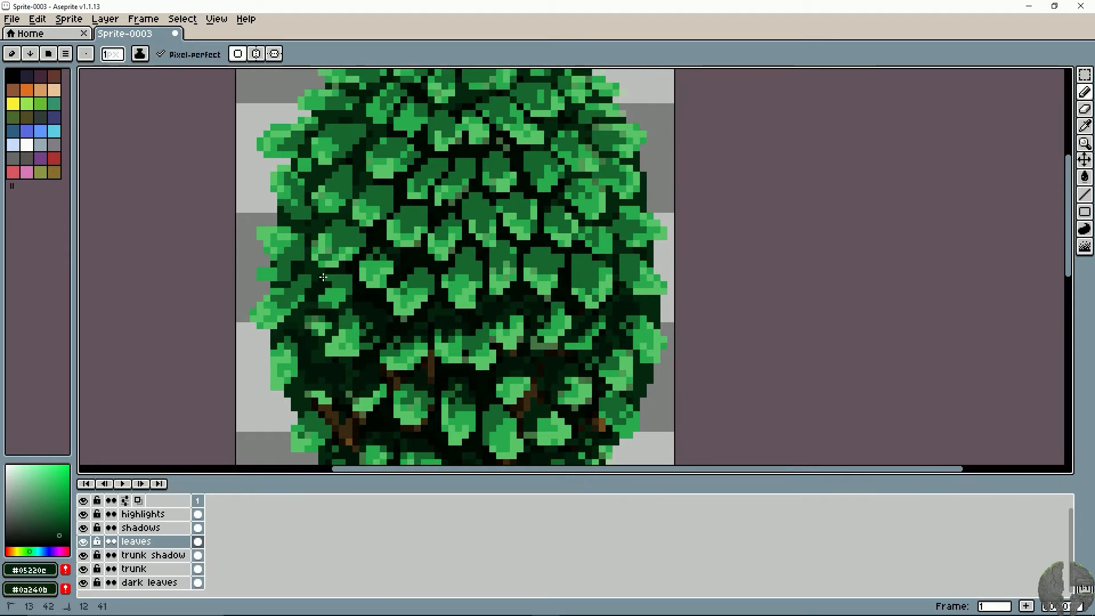
pyautogui.press('space')
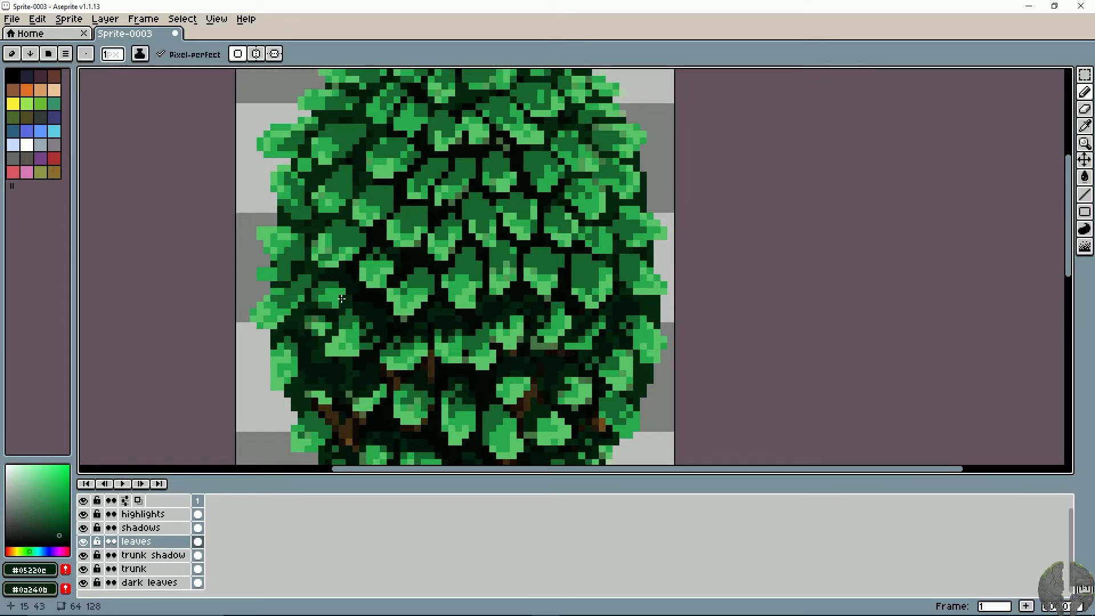
pyautogui.press('space')
pyautogui.moveTo(346, 277); pyautogui.dragTo(342, 316)
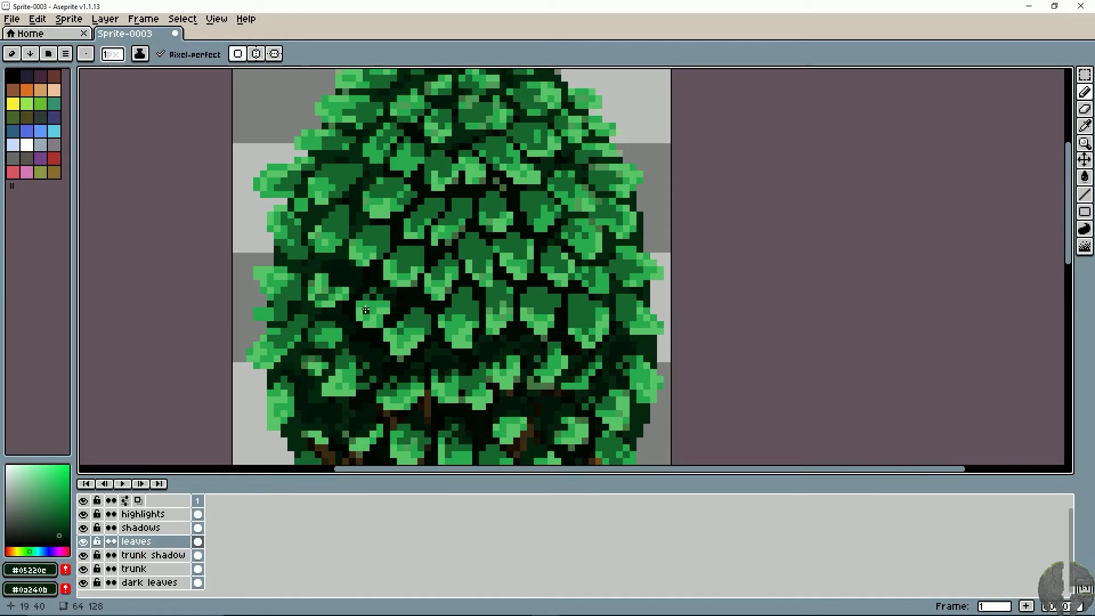
pyautogui.press('space')
pyautogui.moveTo(298, 288)
pyautogui.mouseDown()
pyautogui.moveTo(323, 346)
pyautogui.moveTo(348, 294)
pyautogui.moveTo(348, 325)
pyautogui.mouseUp()
# - Review the whole tree and undo the recent darkening strokes on the left-side leaves
pyautogui.press('space')
pyautogui.press('space')
pyautogui.moveTo(462, 348); pyautogui.dragTo(416, 299)
pyautogui.scroll(-3, 462, 331)
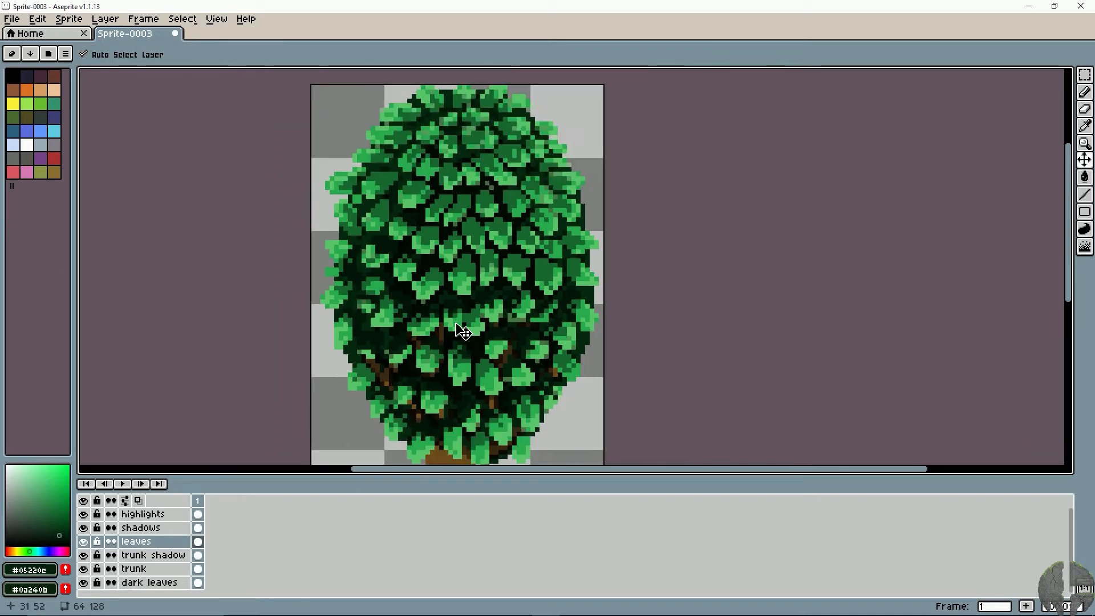
pyautogui.press('space')
pyautogui.moveTo(400, 297); pyautogui.dragTo(360, 247)
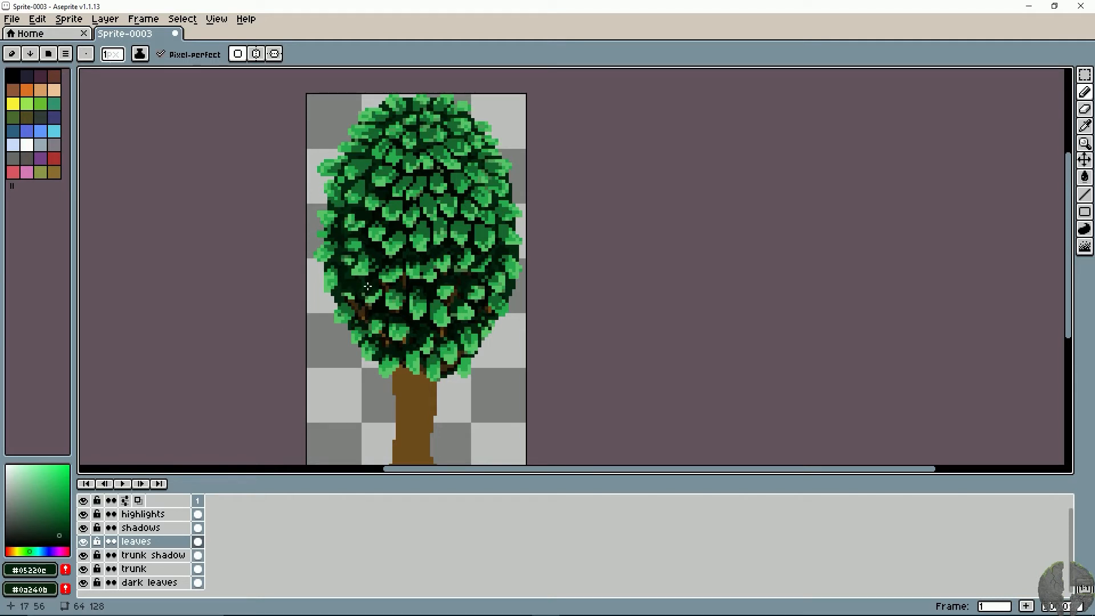
pyautogui.press('space')
pyautogui.moveTo(362, 246); pyautogui.dragTo(399, 284)
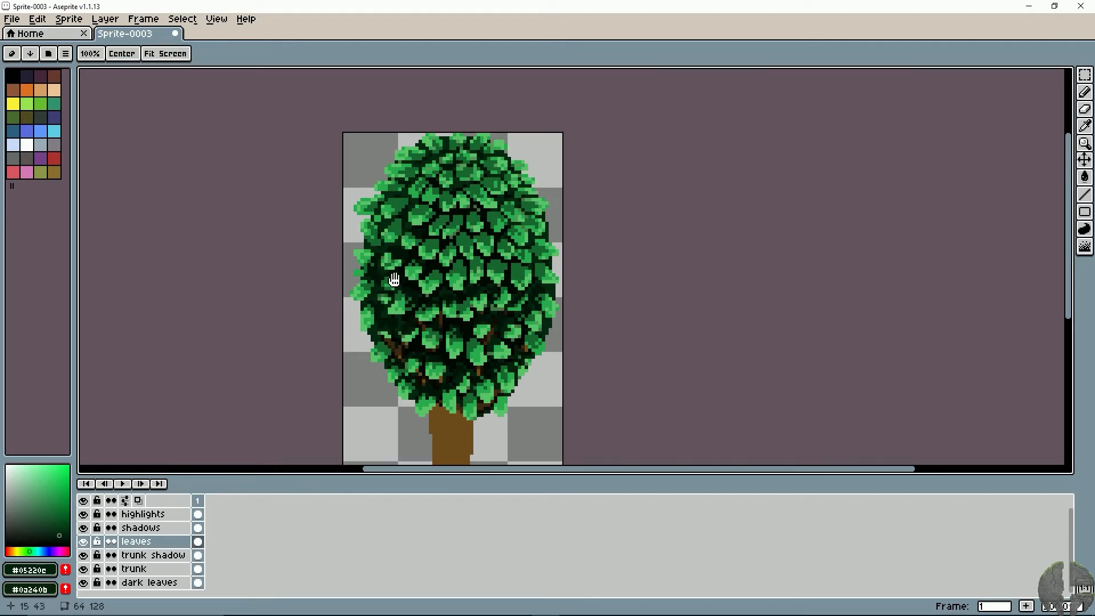
pyautogui.hotkey('ctrl', 'z')
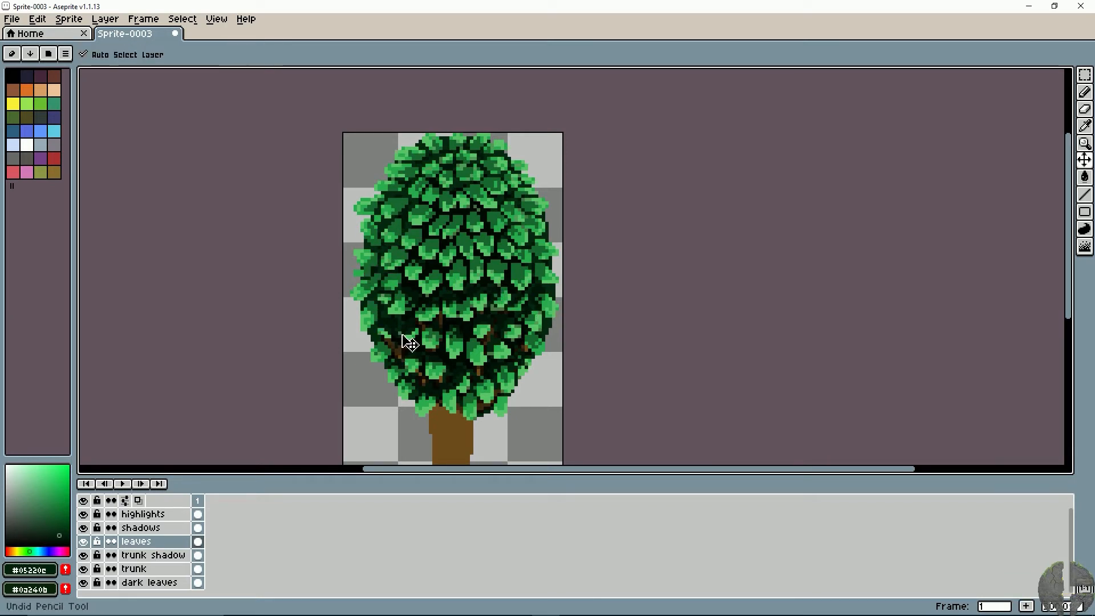
pyautogui.hotkey('ctrl', 'z')
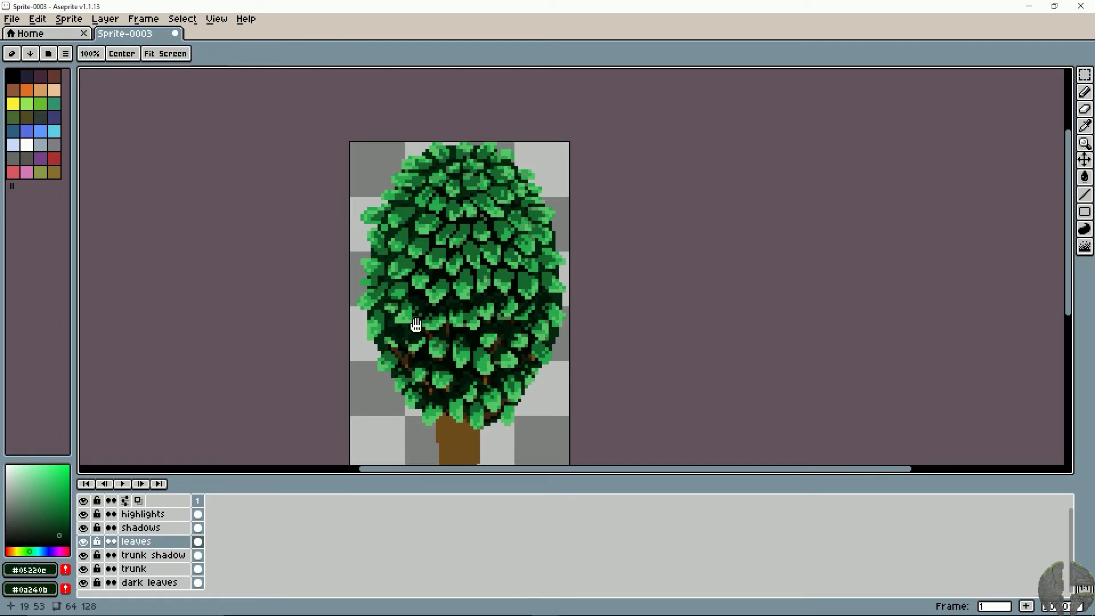
# - Sample leaf green #29ac4f and repaint the over-darkened tops of the leaf row above the branches, undoing stray strokes
pyautogui.scroll(1, 428, 319)
pyautogui.scroll(1, 428, 319)
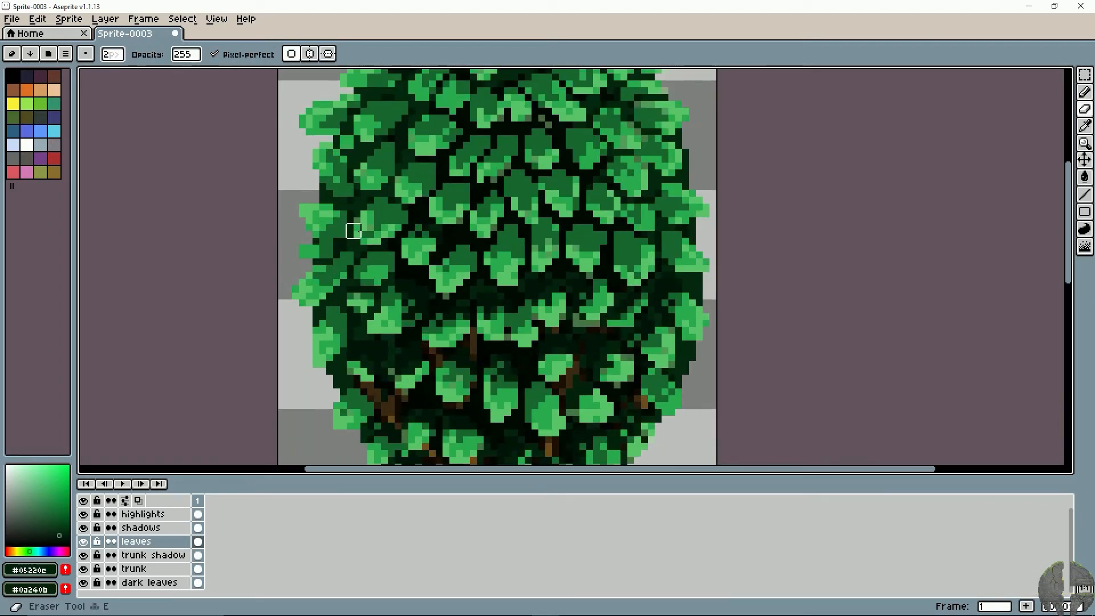
pyautogui.keyDown('alt'); pyautogui.click(403, 309); pyautogui.keyUp('alt')
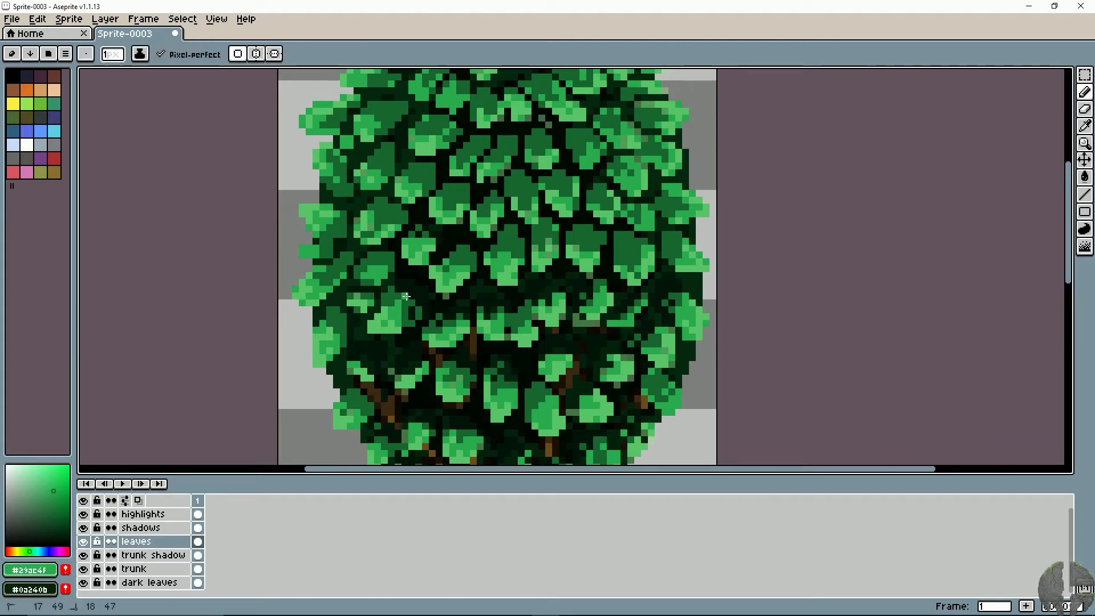
pyautogui.press('alt')
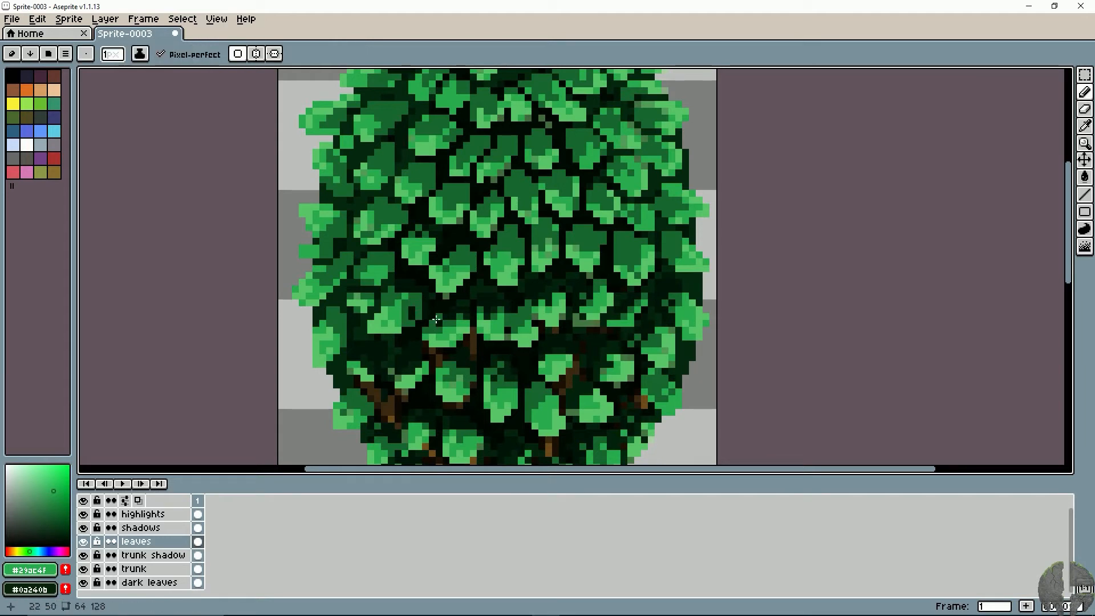
pyautogui.moveTo(480, 306); pyautogui.dragTo(529, 290)
pyautogui.hotkey('ctrl', 'z')
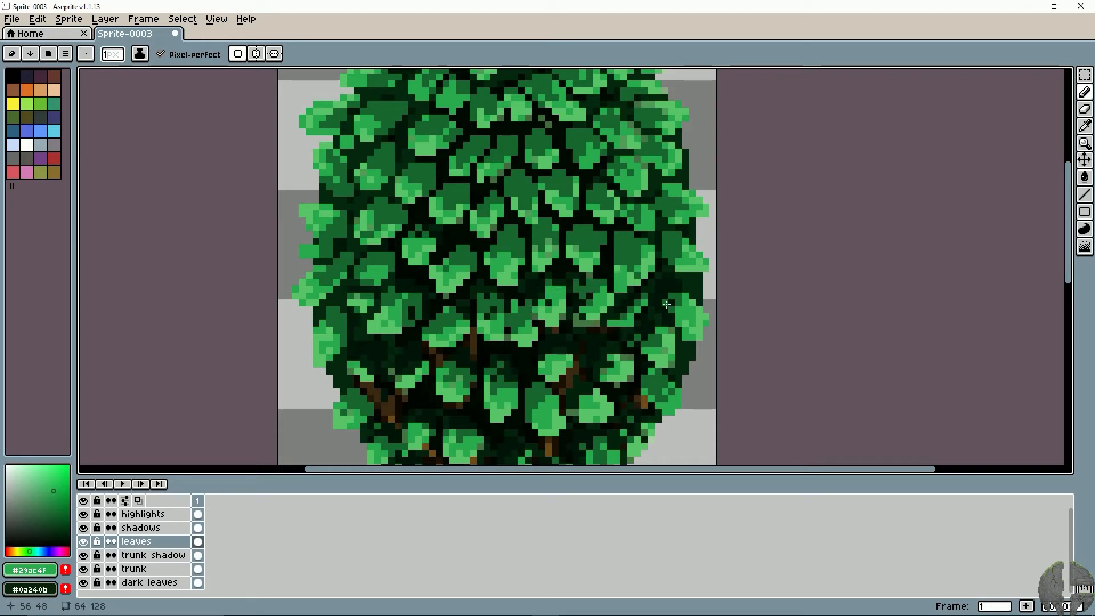
pyautogui.hotkey('ctrl', 'z')
# - Sample the dark greens #031509 and #05220e and darken the upper edges of the mid-canopy leaves
pyautogui.press('space')
pyautogui.moveTo(506, 271); pyautogui.dragTo(527, 292)
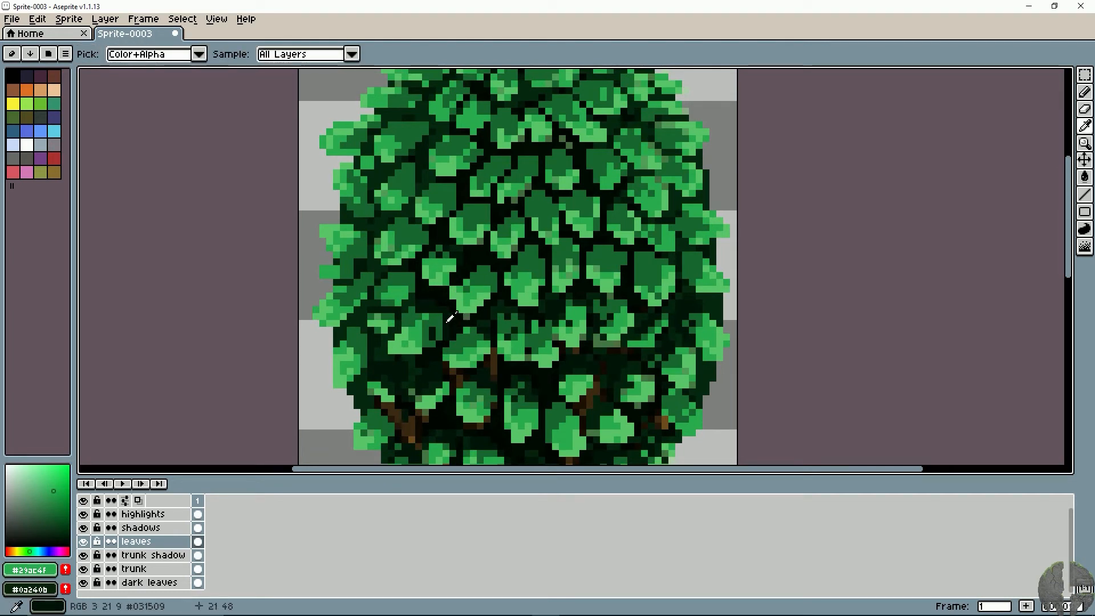
pyautogui.keyDown('alt'); pyautogui.click(449, 255); pyautogui.keyUp('alt')
pyautogui.hotkey('ctrl', 'z')
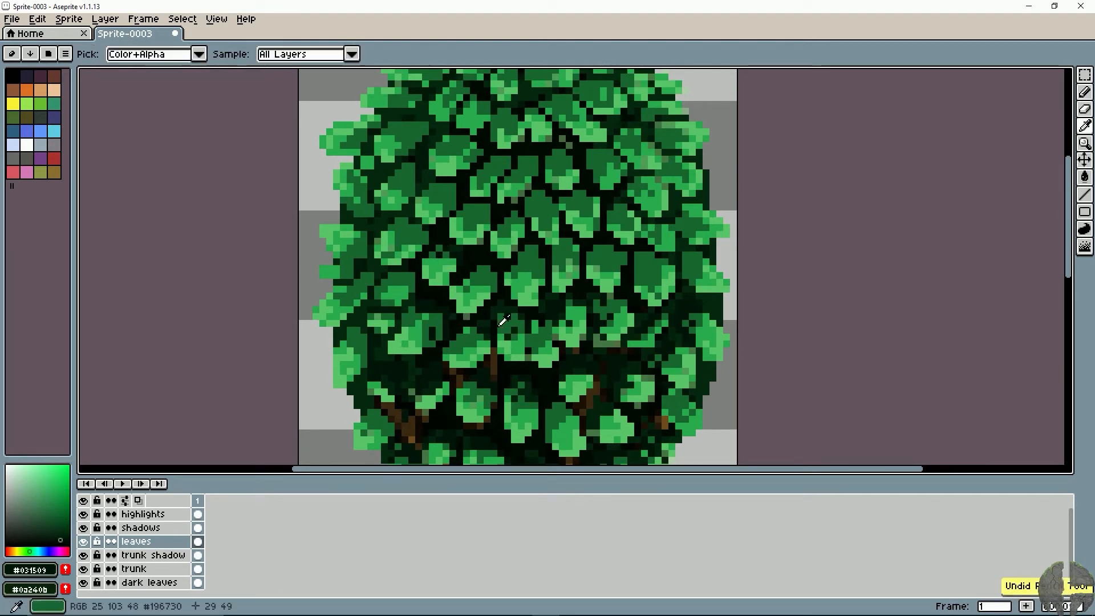
pyautogui.press('alt')
pyautogui.keyDown('alt'); pyautogui.click(488, 320); pyautogui.keyUp('alt')
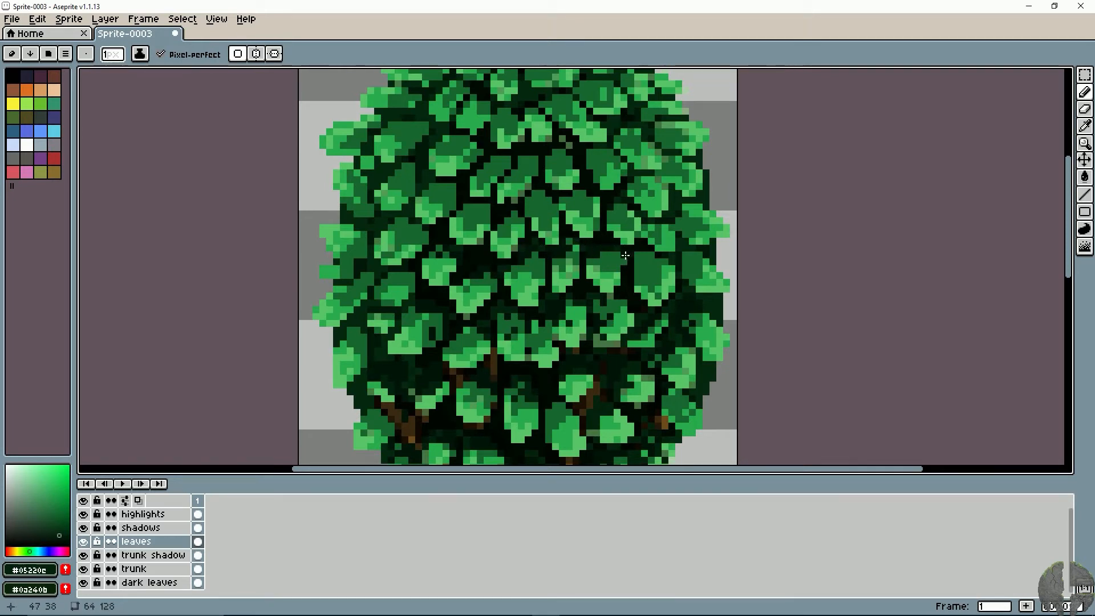
pyautogui.moveTo(623, 250); pyautogui.dragTo(568, 266)
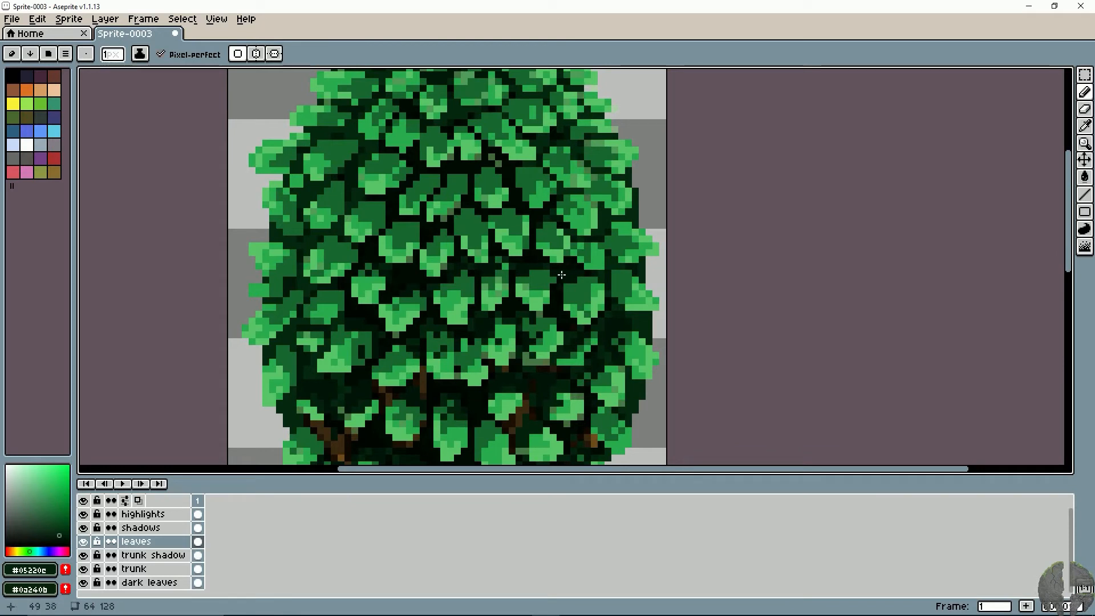
# - Break up the tops of the central and right-hand leaves in the middle rows with #05220e pixels
pyautogui.moveTo(525, 232); pyautogui.dragTo(535, 233)
pyautogui.moveTo(514, 243); pyautogui.dragTo(533, 267)
pyautogui.moveTo(538, 242)
pyautogui.mouseDown()
pyautogui.moveTo(527, 236)
pyautogui.moveTo(543, 275)
pyautogui.mouseUp()
pyautogui.moveTo(531, 236)
pyautogui.mouseDown()
pyautogui.moveTo(486, 234)
pyautogui.moveTo(453, 261)
pyautogui.moveTo(424, 243)
pyautogui.moveTo(427, 226)
pyautogui.mouseUp()
pyautogui.moveTo(447, 191)
pyautogui.mouseDown()
pyautogui.moveTo(413, 210)
pyautogui.moveTo(449, 194)
pyautogui.moveTo(454, 155)
pyautogui.moveTo(504, 194)
pyautogui.moveTo(504, 229)
pyautogui.mouseUp()
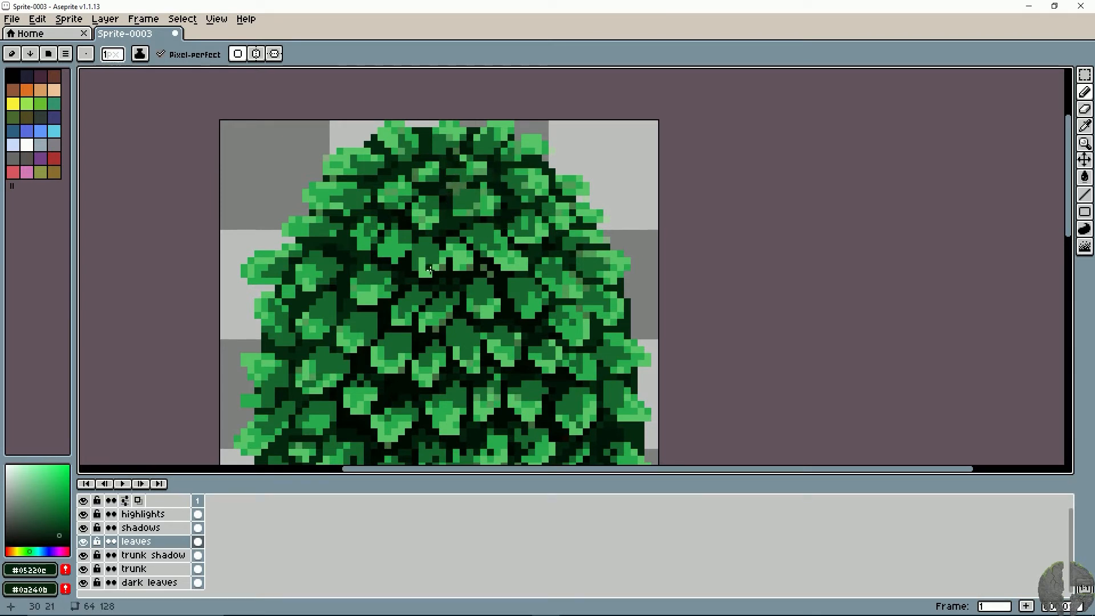
# - Darken the inner upper edges of the leaves in the upper centre and along the upper-left edge with #05220e
pyautogui.moveTo(429, 269); pyautogui.dragTo(480, 212)
pyautogui.moveTo(412, 225); pyautogui.dragTo(449, 225)
pyautogui.moveTo(360, 244); pyautogui.dragTo(395, 232)
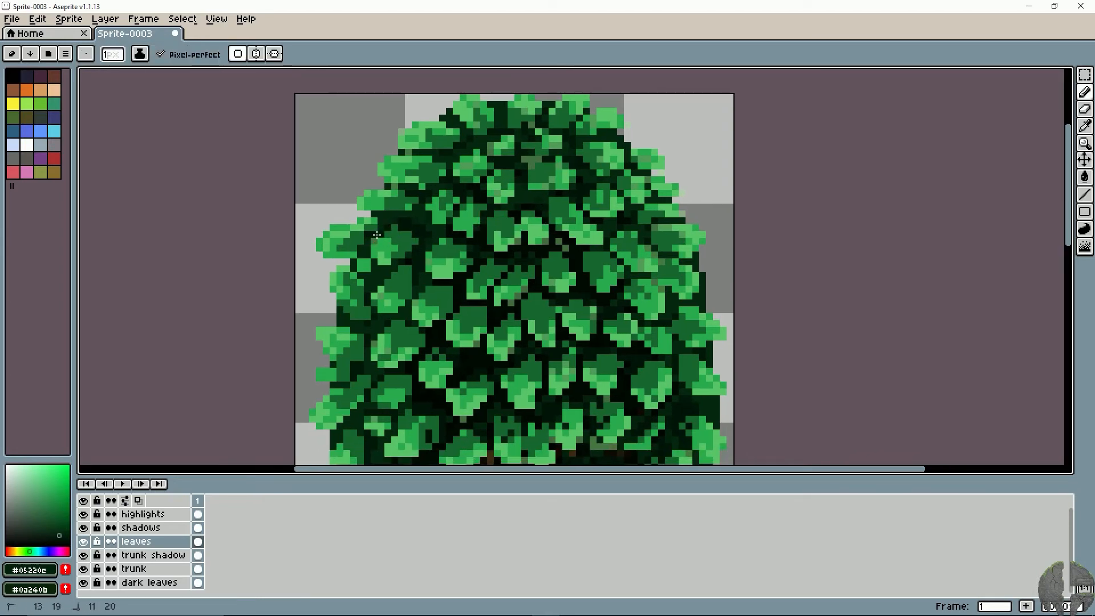
pyautogui.click(406, 209)
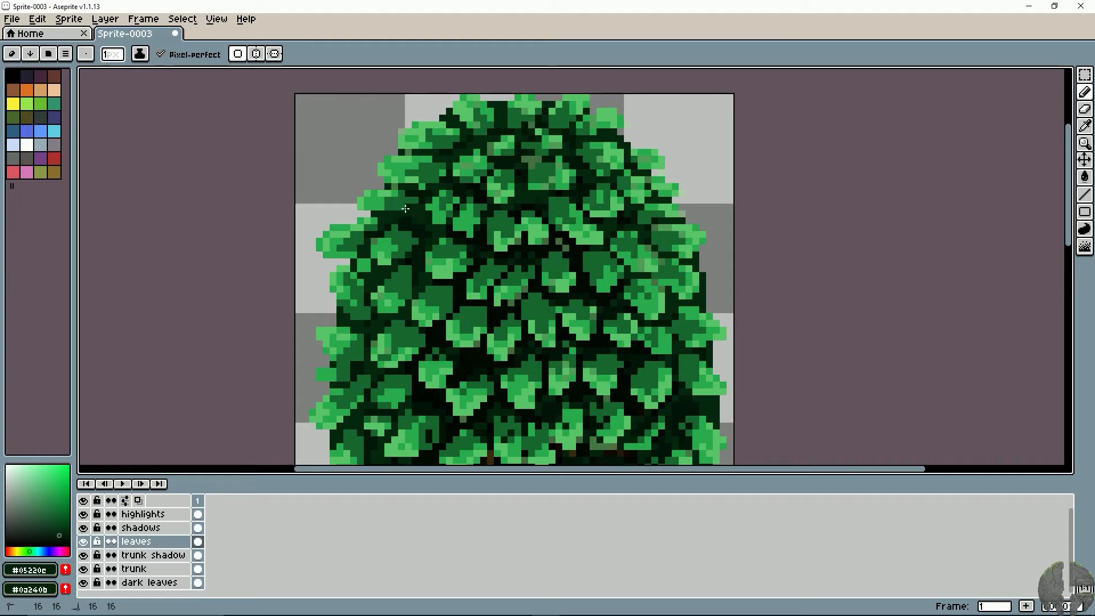
pyautogui.click(430, 164)
pyautogui.moveTo(429, 164); pyautogui.dragTo(436, 161)
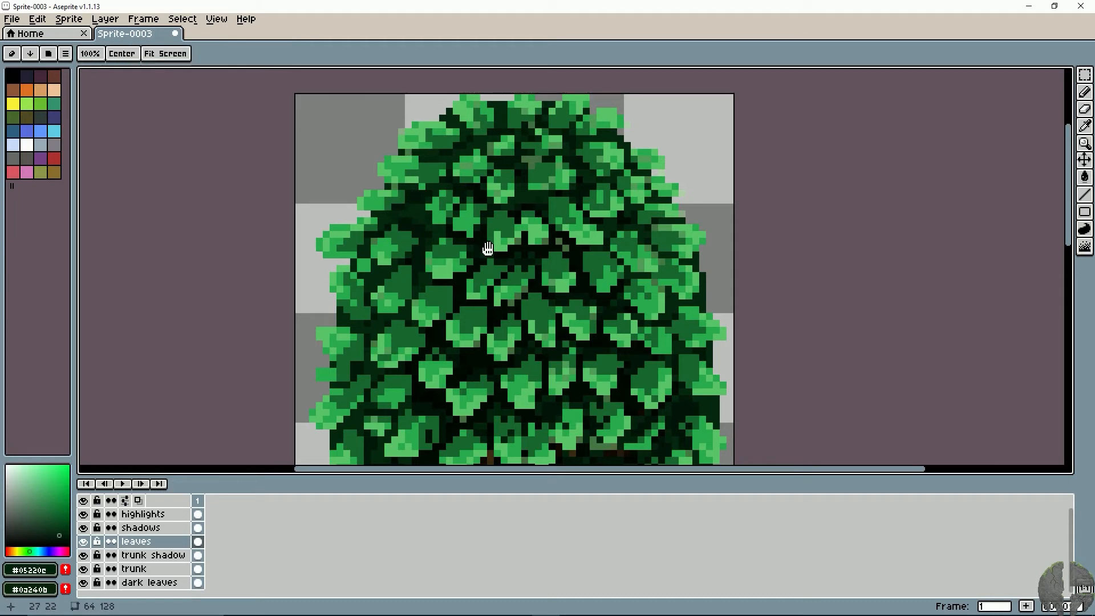
# - Darken the upper edges of the leaves on the canopy's upper-right side with #05220e
pyautogui.moveTo(485, 248); pyautogui.dragTo(395, 227)
pyautogui.moveTo(564, 199)
pyautogui.mouseDown()
pyautogui.moveTo(564, 249)
pyautogui.moveTo(537, 276)
pyautogui.moveTo(599, 286)
pyautogui.moveTo(583, 311)
pyautogui.mouseUp()
pyautogui.press('space')
pyautogui.moveTo(498, 306)
pyautogui.mouseDown()
pyautogui.moveTo(577, 311)
pyautogui.moveTo(574, 319)
pyautogui.mouseUp()
pyautogui.scroll(-2, 568, 352)
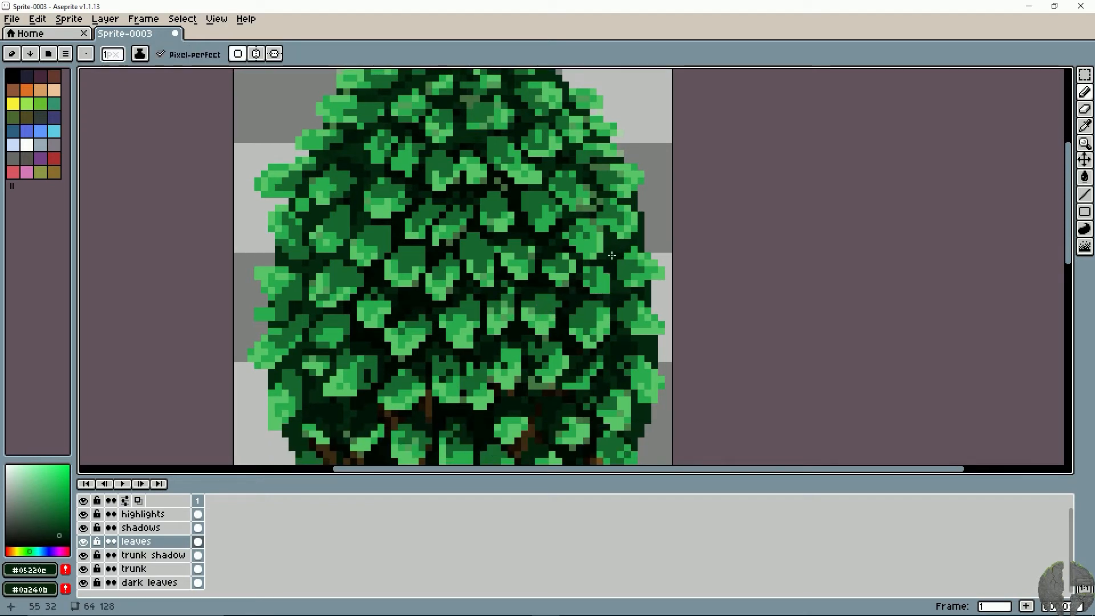
# - Darken the upper edges of the leaves on the canopy's left side with #05220e, undoing stray pixels
pyautogui.press('space')
pyautogui.moveTo(612, 255); pyautogui.dragTo(722, 257)
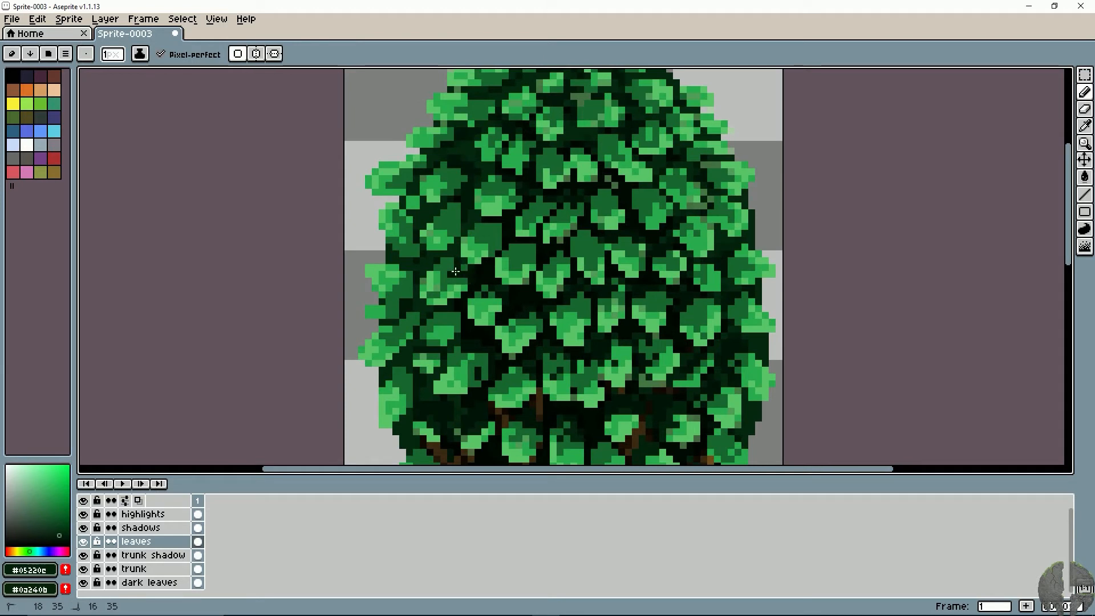
pyautogui.hotkey('ctrl', 'z')
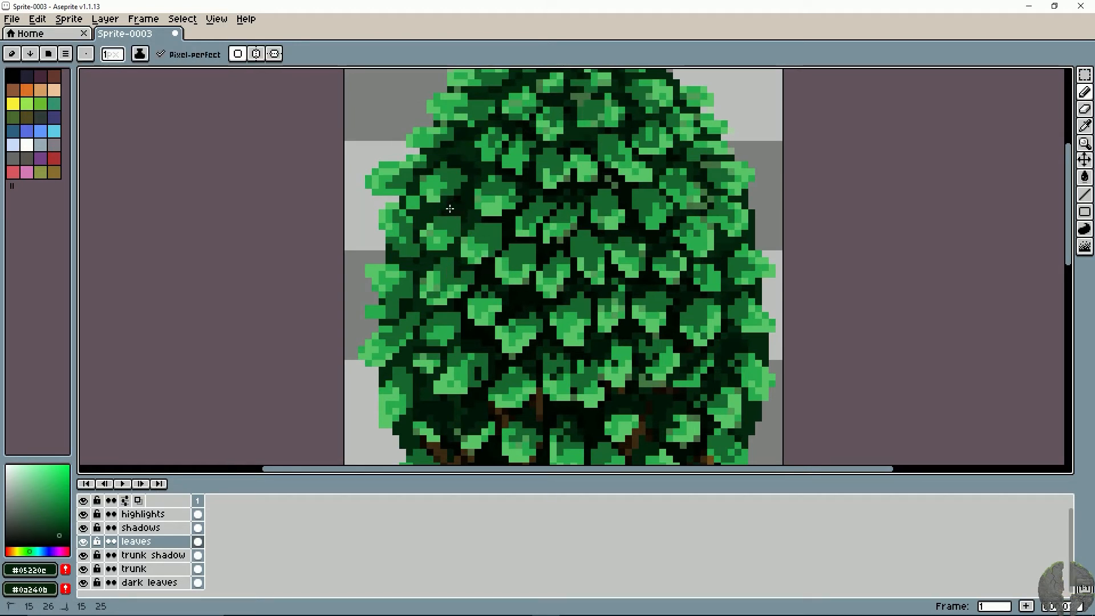
pyautogui.press('space')
pyautogui.moveTo(416, 224); pyautogui.dragTo(416, 256)
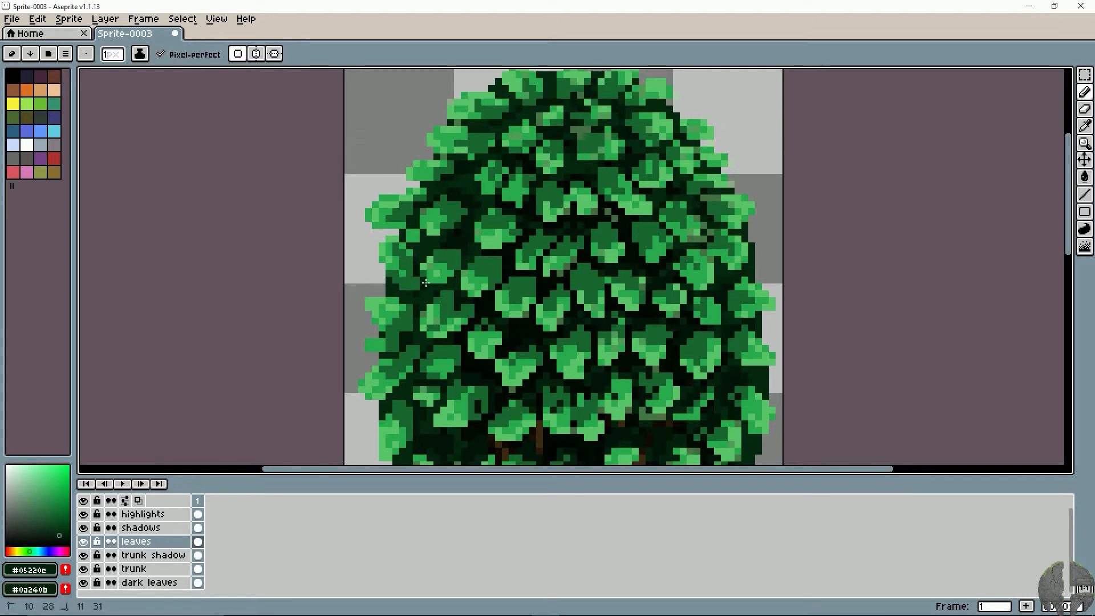
pyautogui.press('space')
pyautogui.moveTo(509, 292); pyautogui.dragTo(461, 297)
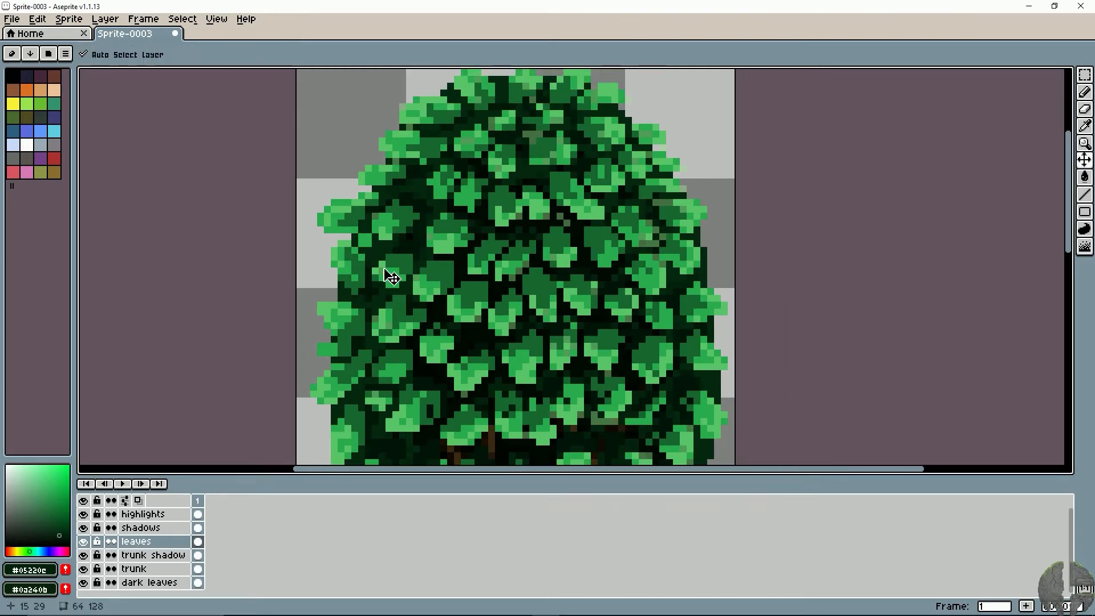
pyautogui.hotkey('ctrl', 'z')
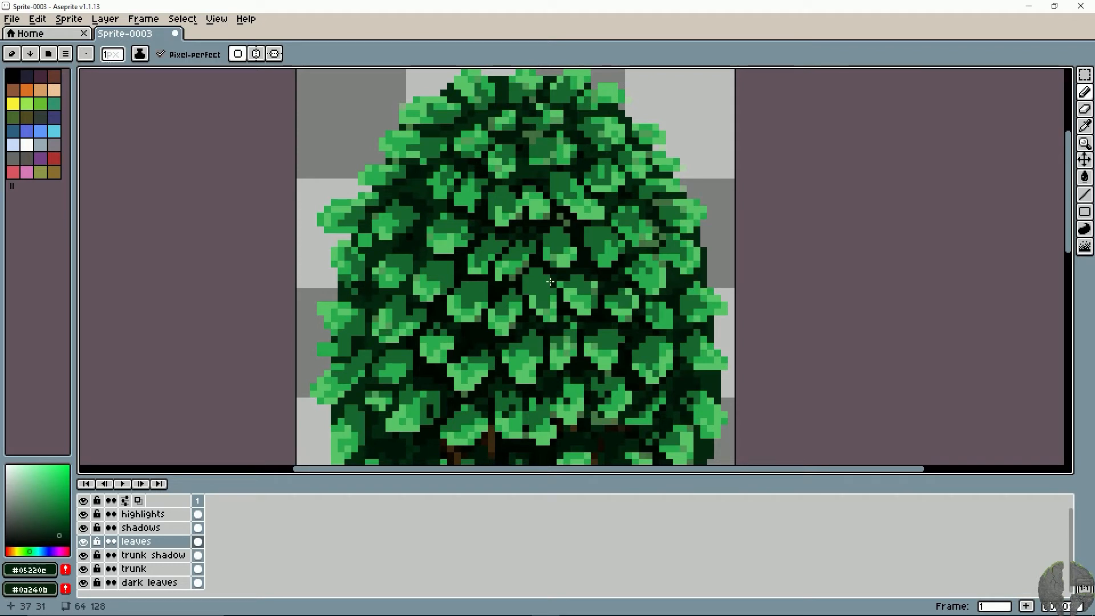
# - Examine the whole tree at reduced size to judge the canopy's shading and depth
pyautogui.press('space')
pyautogui.moveTo(681, 273); pyautogui.dragTo(679, 311)
pyautogui.scroll(-5, 559, 308)
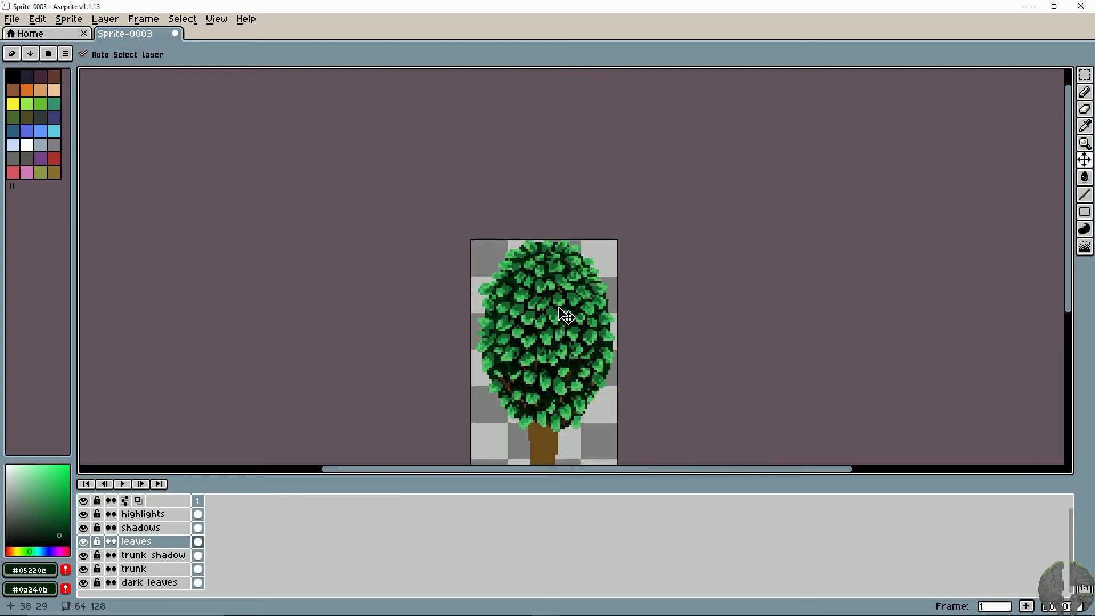
pyautogui.scroll(3, 559, 308)
pyautogui.scroll(-5, 559, 308)
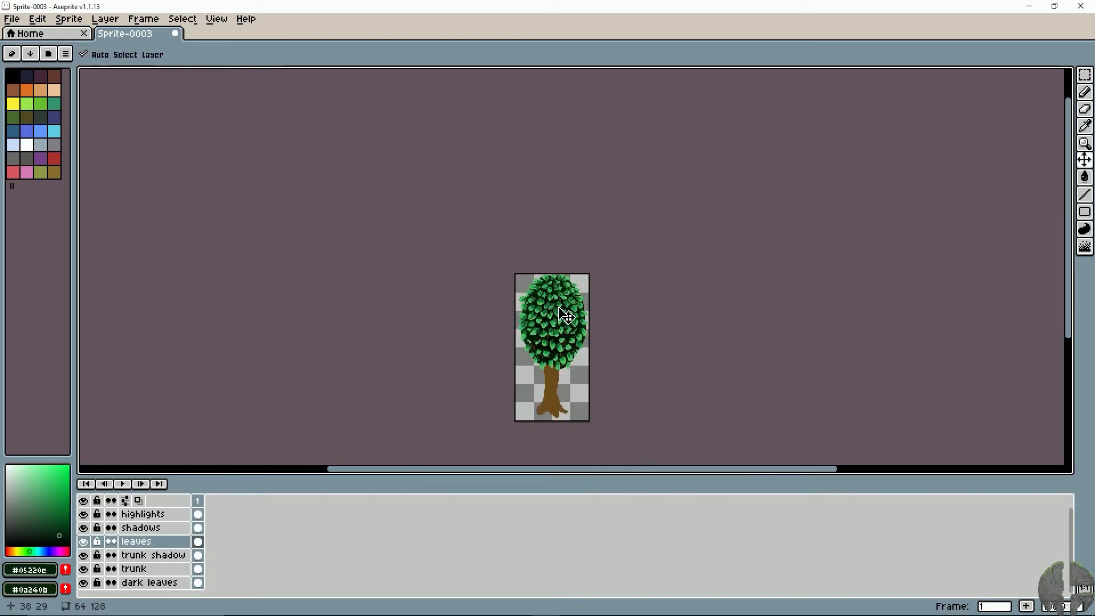
pyautogui.scroll(2, 559, 308)
pyautogui.press('space')
pyautogui.moveTo(557, 311)
pyautogui.mouseDown()
pyautogui.moveTo(478, 231)
pyautogui.moveTo(474, 244)
pyautogui.mouseUp()
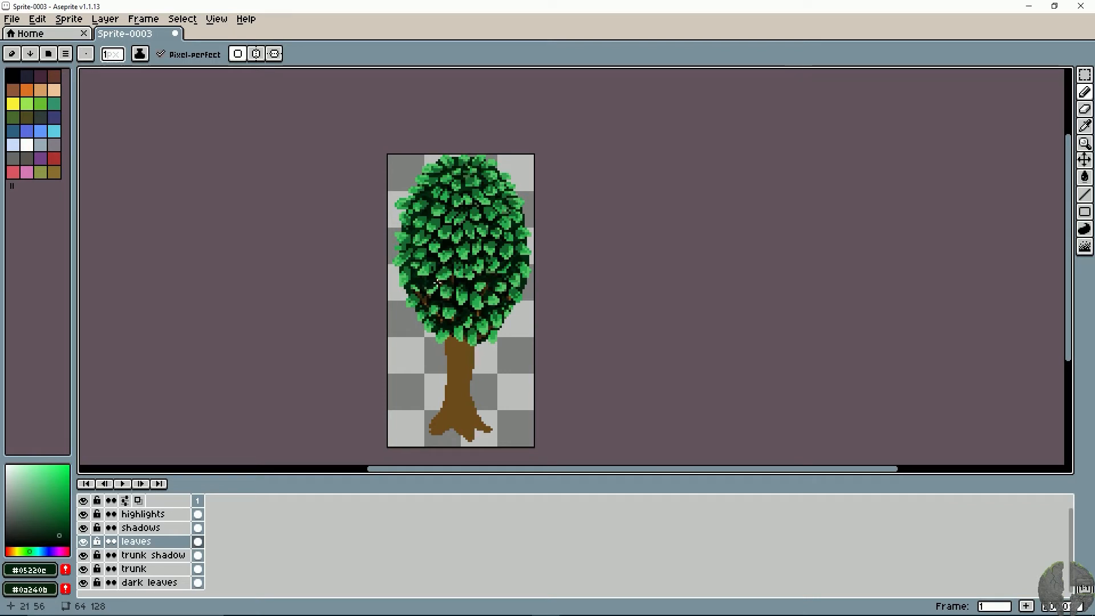
# - Toggle the shadows and leaves layers' visibility to compare the canopy, leaving both visible and the leaves layer active
pyautogui.click(84, 546)
pyautogui.click(84, 546)
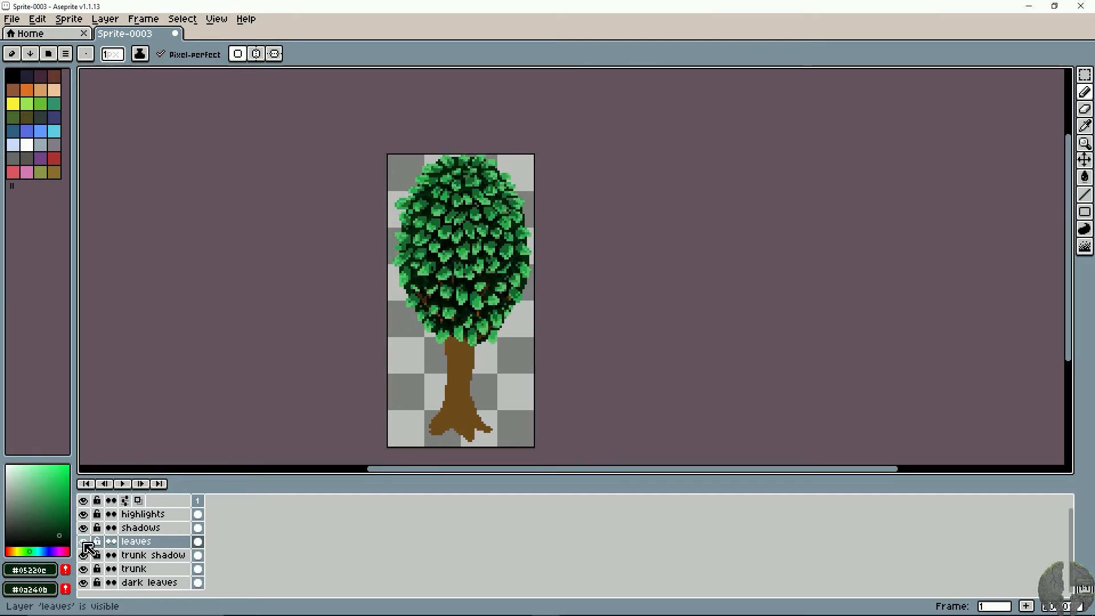
pyautogui.click(111, 530)
pyautogui.click(84, 528)
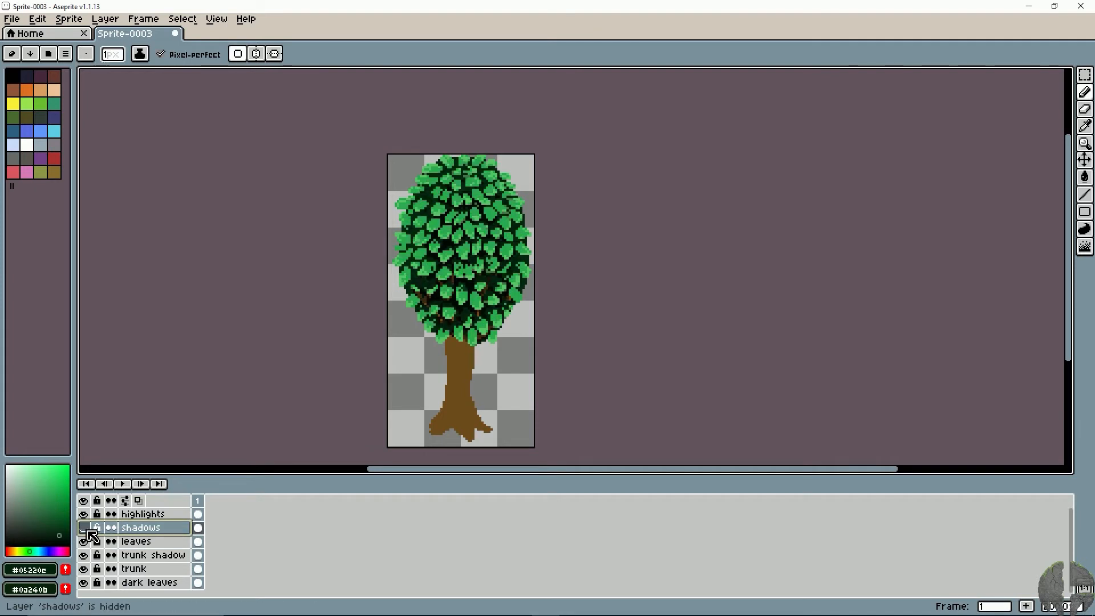
pyautogui.click(84, 528)
pyautogui.scroll(1, 170, 532)
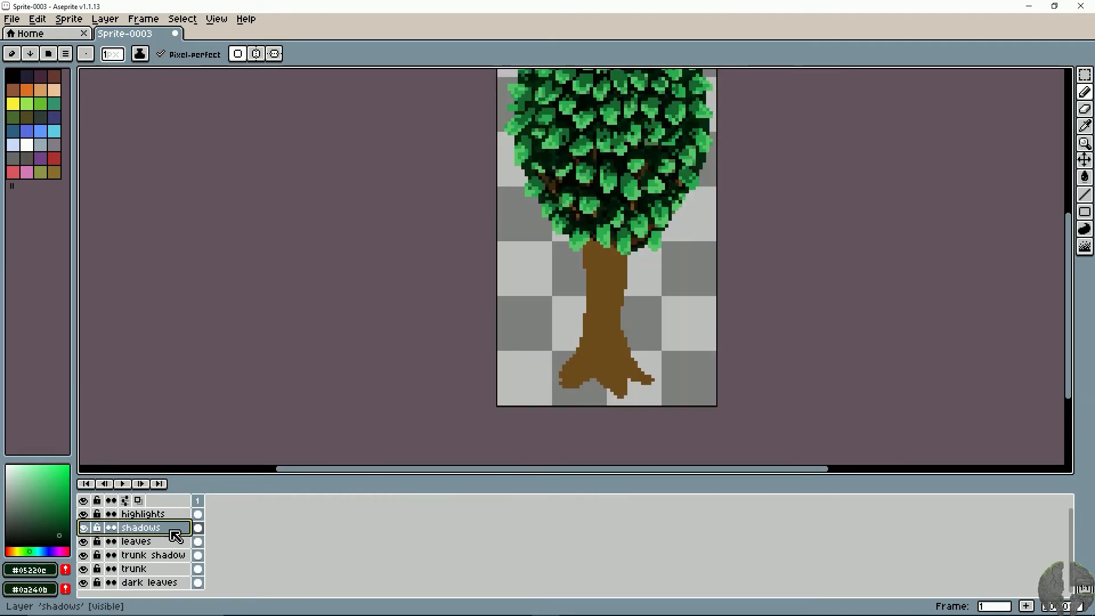
pyautogui.press('space')
pyautogui.moveTo(436, 173); pyautogui.dragTo(309, 337)
pyautogui.click(134, 540)
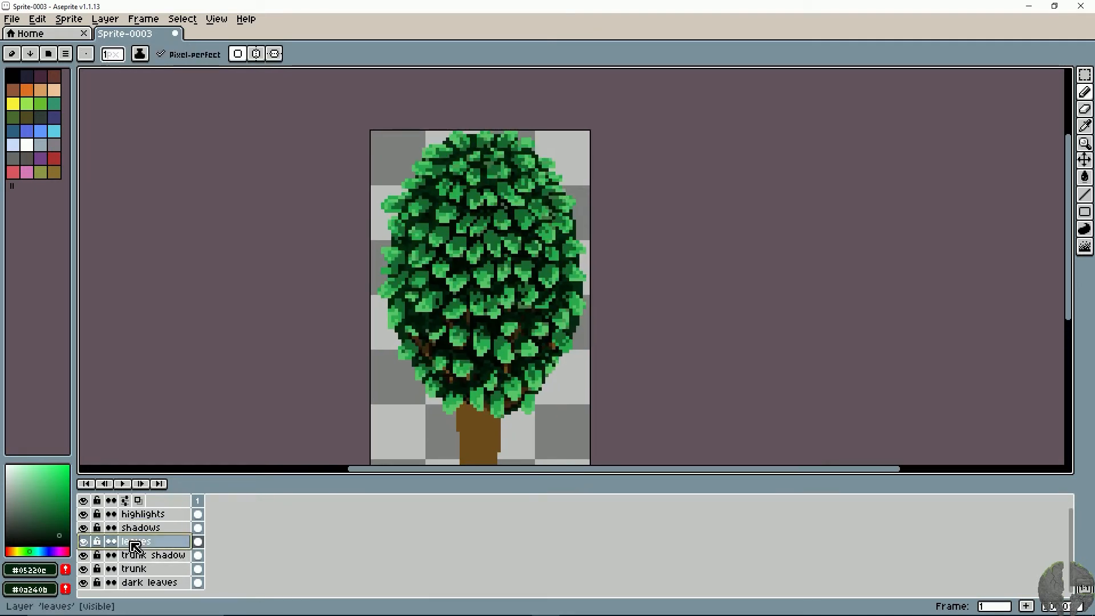
pyautogui.click(85, 541)
pyautogui.click(84, 541)
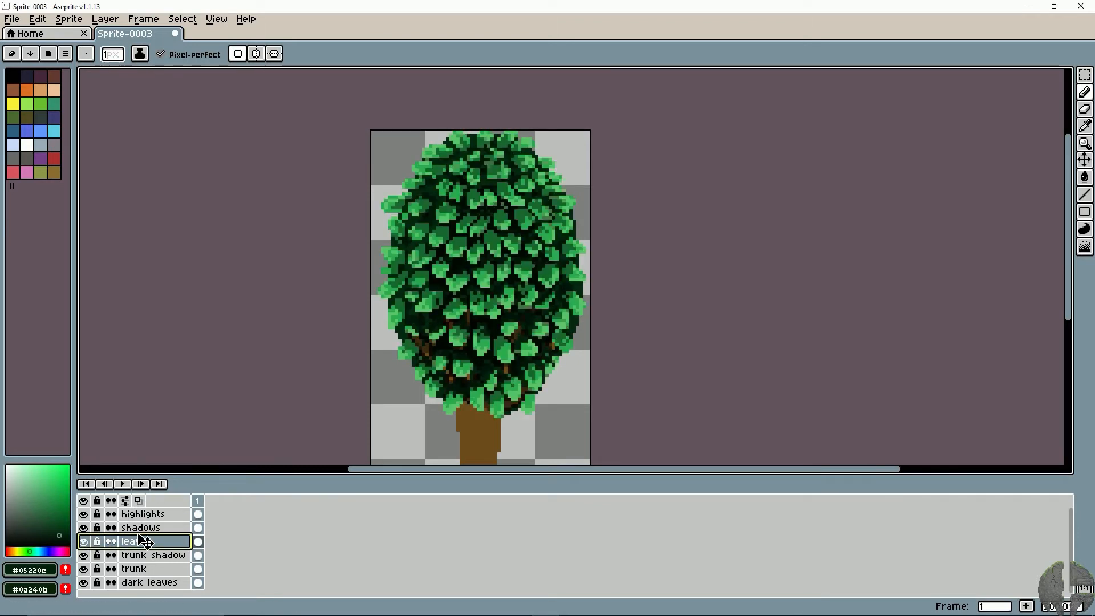
# - Sample the leaf green #5bc56a and shift it to a paler, less saturated green as the drawing colour
pyautogui.press('v')
pyautogui.scroll(1, 292, 429)
pyautogui.press('space')
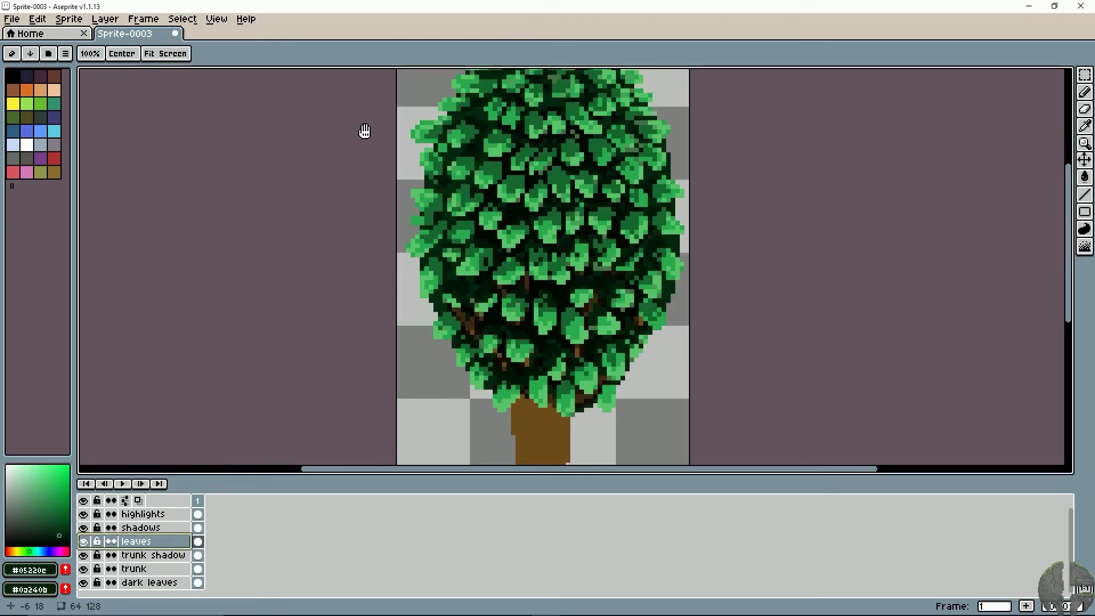
pyautogui.moveTo(365, 127); pyautogui.dragTo(305, 172)
pyautogui.press('i')
pyautogui.click(447, 272)
pyautogui.press('b')
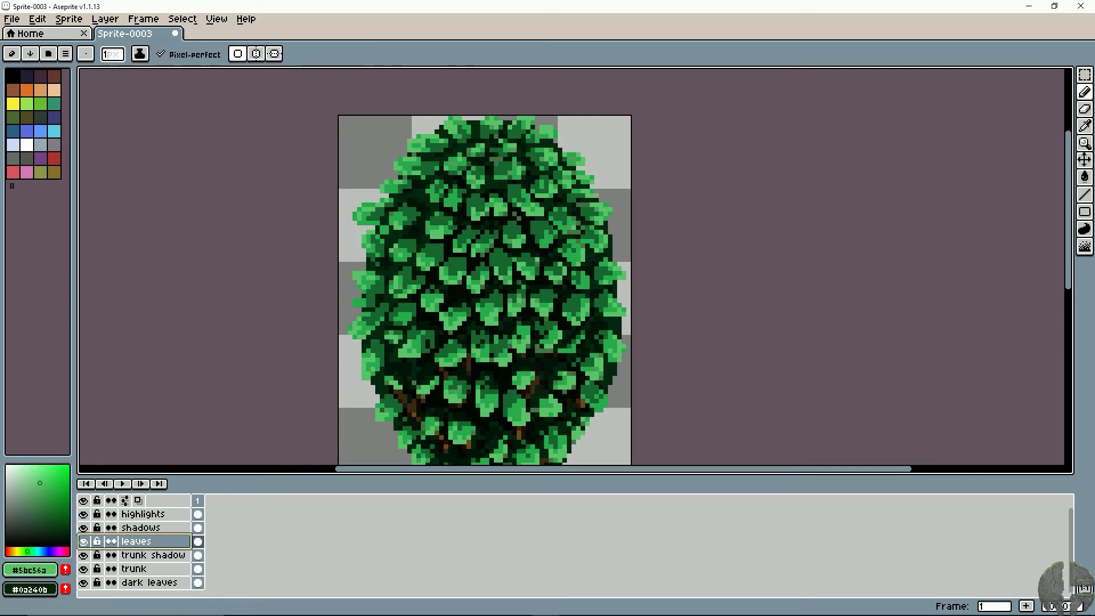
pyautogui.moveTo(46, 482); pyautogui.dragTo(30, 478)
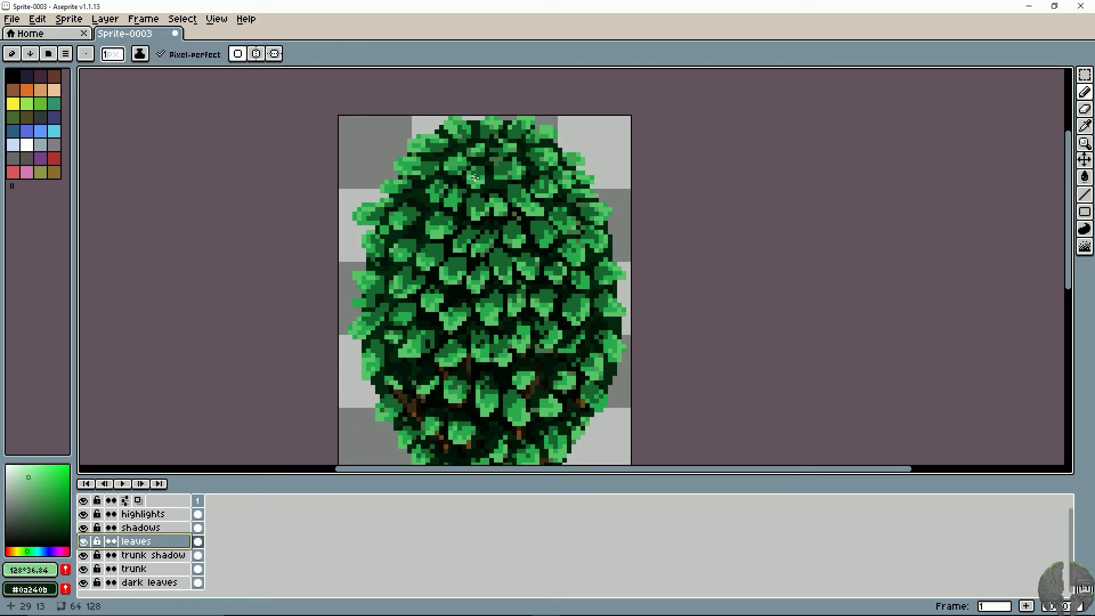
# - Add pale green highlight pixels to the leaves in the upper centre and along the canopy's upper edges
pyautogui.moveTo(462, 222); pyautogui.dragTo(492, 277)
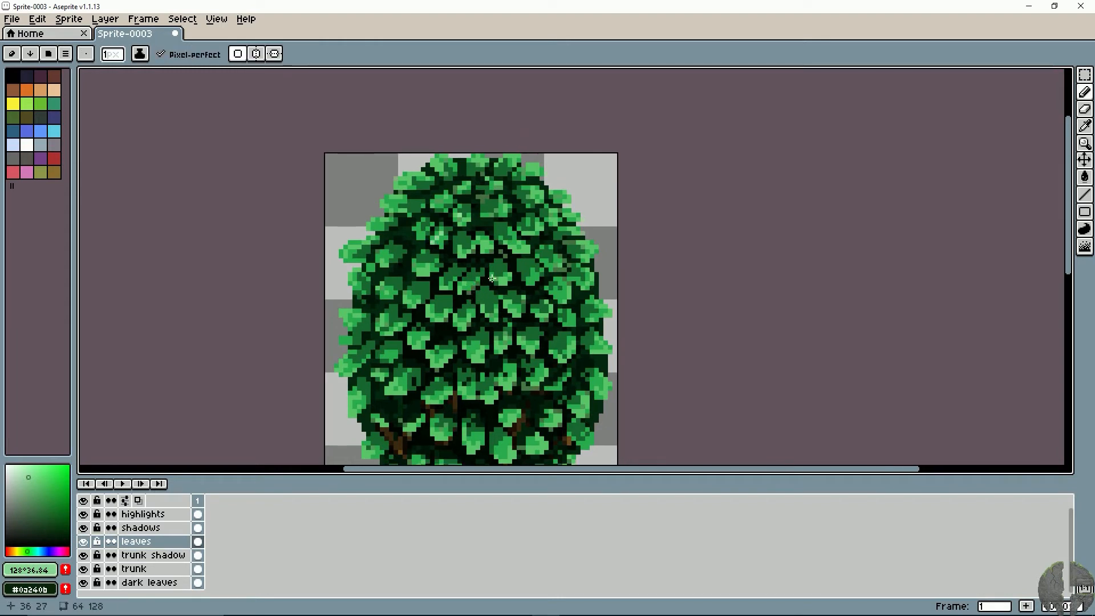
pyautogui.scroll(1, 492, 278)
pyautogui.hotkey('ctrl', 'z')
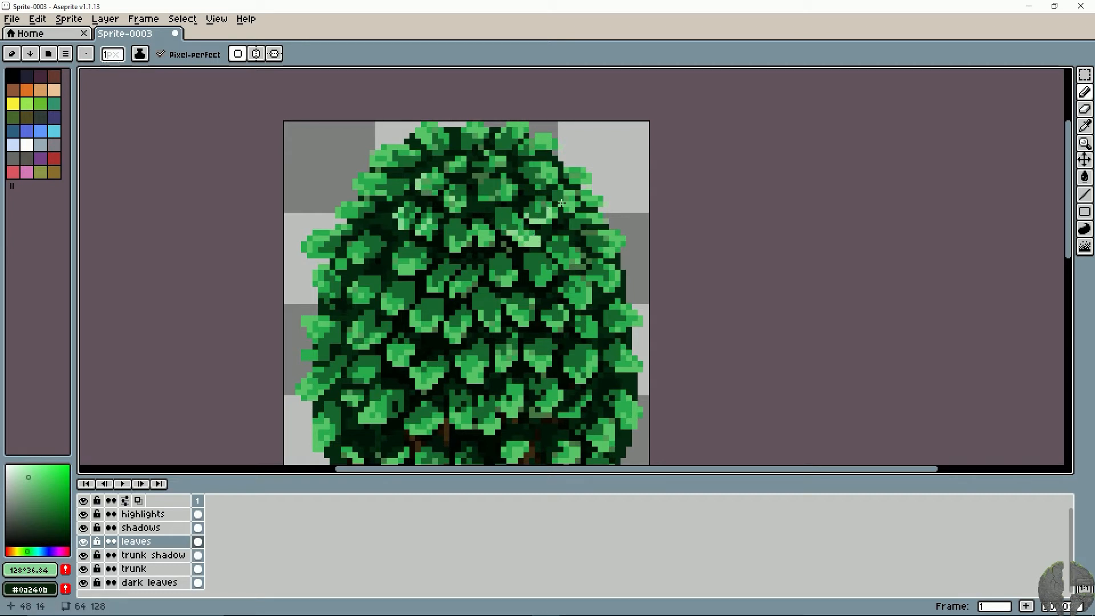
pyautogui.click(541, 181)
pyautogui.hotkey('ctrl', 'z')
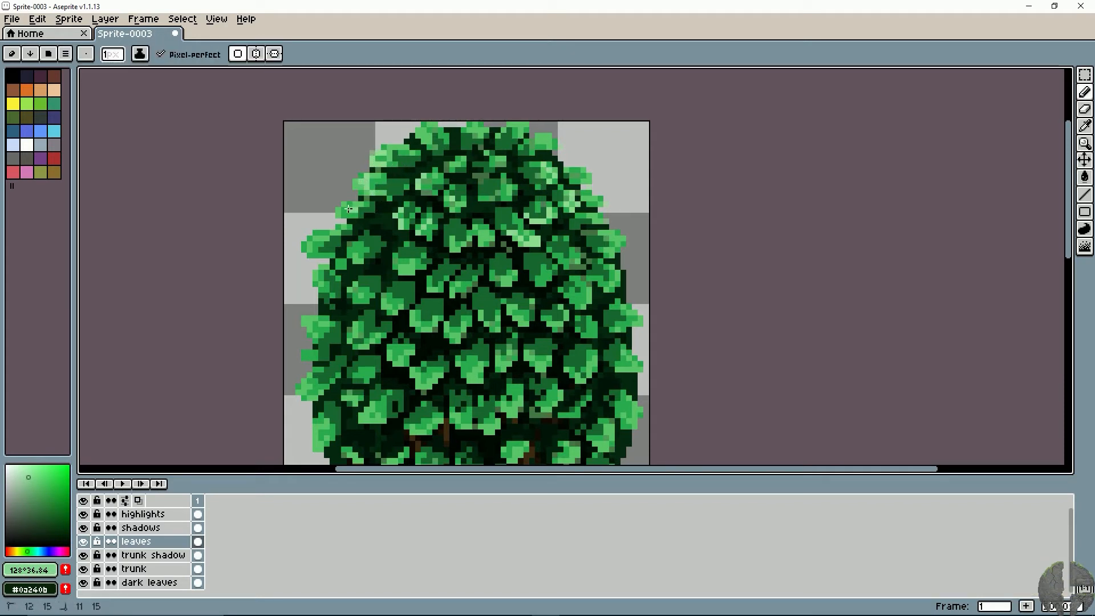
# - Highlight the upper-left and central leaves with the pale green, undoing misplaced strokes on the central leaf
pyautogui.moveTo(356, 228)
pyautogui.mouseDown()
pyautogui.moveTo(359, 251)
pyautogui.moveTo(374, 248)
pyautogui.mouseUp()
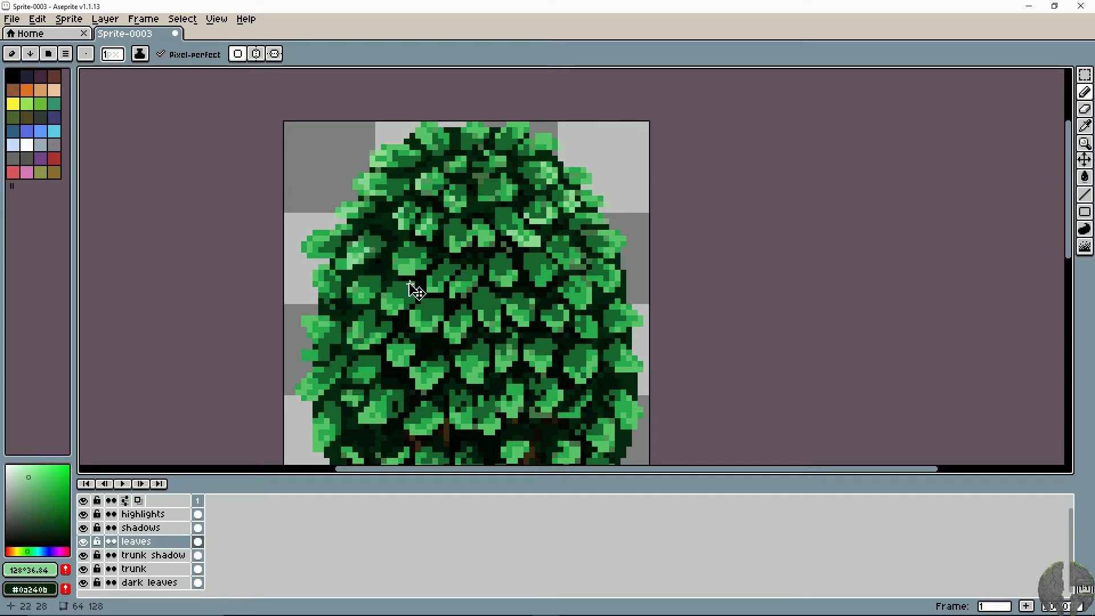
pyautogui.hotkey('ctrl', 'z')
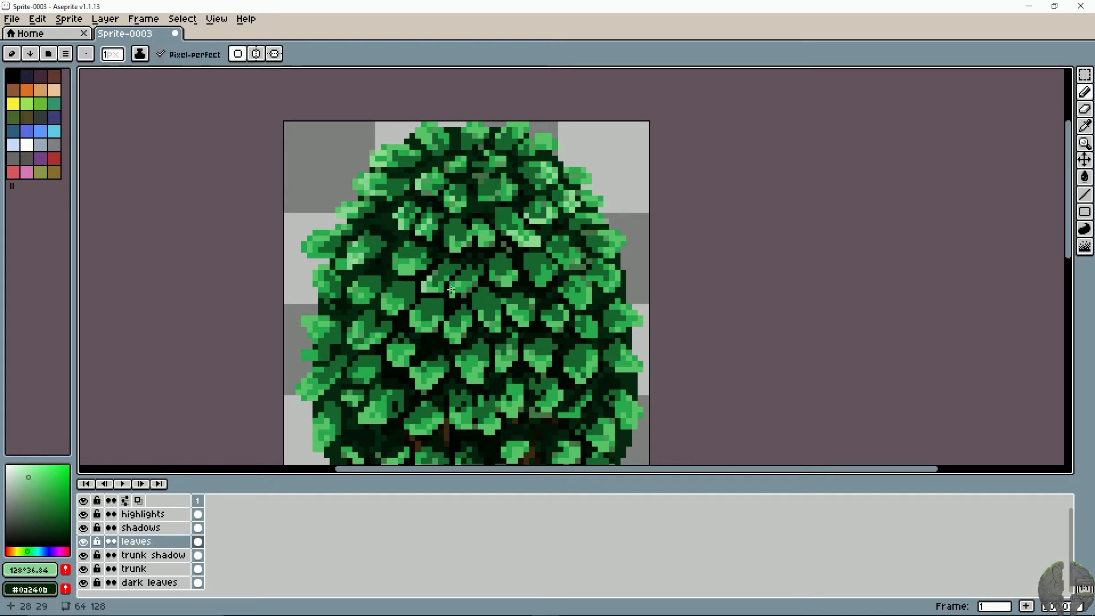
pyautogui.hotkey('ctrl', 'z')
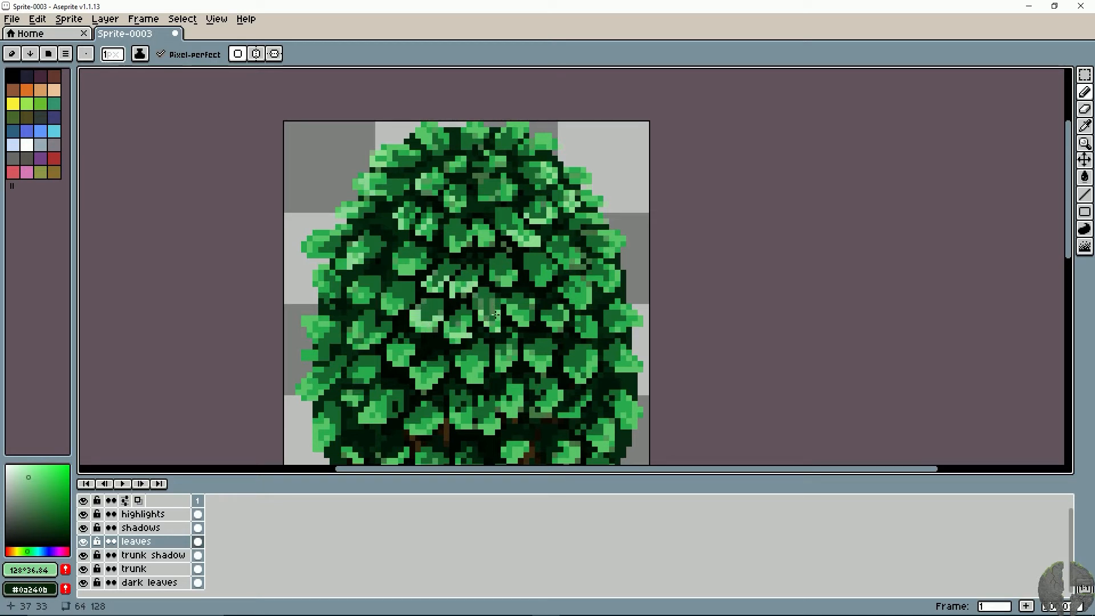
pyautogui.hotkey('ctrl', 'z')
pyautogui.hotkey('ctrl', 'z')
pyautogui.hotkey('ctrl', 'z')
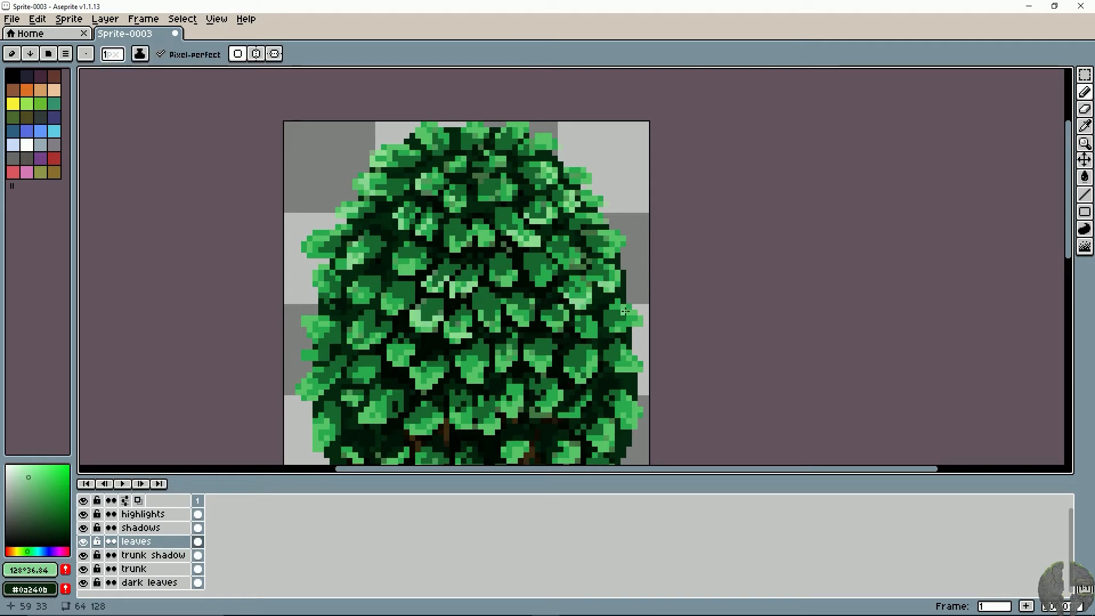
# - Add pale green highlights to the leaves on the canopy's right side and across the lower-middle row
pyautogui.moveTo(617, 331); pyautogui.dragTo(588, 291)
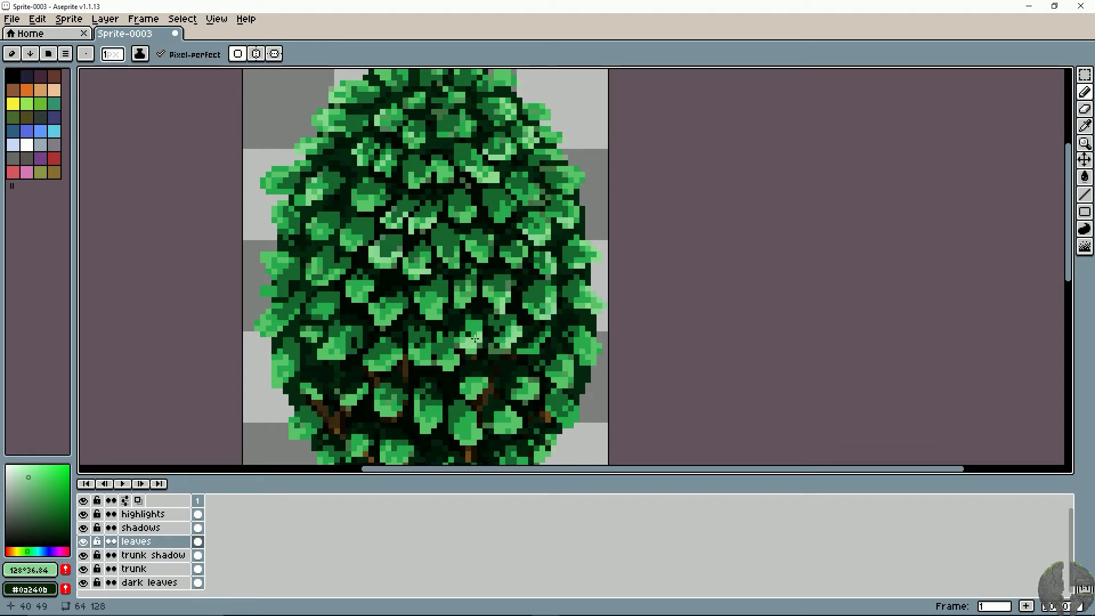
pyautogui.moveTo(382, 346); pyautogui.dragTo(494, 324)
pyautogui.hotkey('ctrl', 'z')
pyautogui.hotkey('ctrl', 'z')
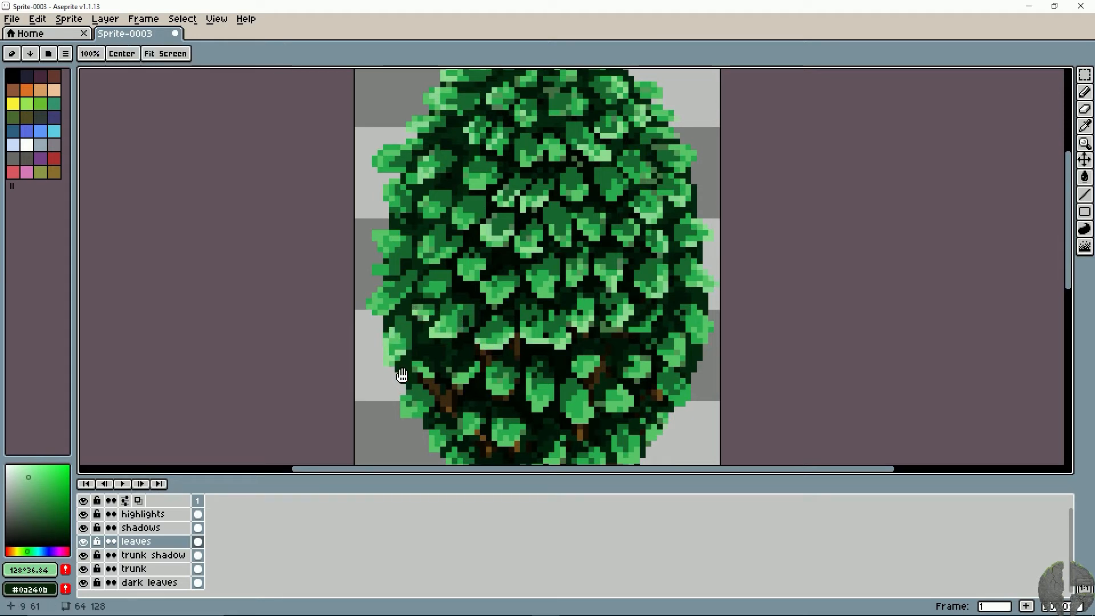
# - Highlight the leaf tips along the canopy's lower-left edge and just above the trunk with the pale green
pyautogui.moveTo(408, 401)
pyautogui.mouseDown()
pyautogui.moveTo(391, 350)
pyautogui.moveTo(388, 361)
pyautogui.moveTo(411, 363)
pyautogui.mouseUp()
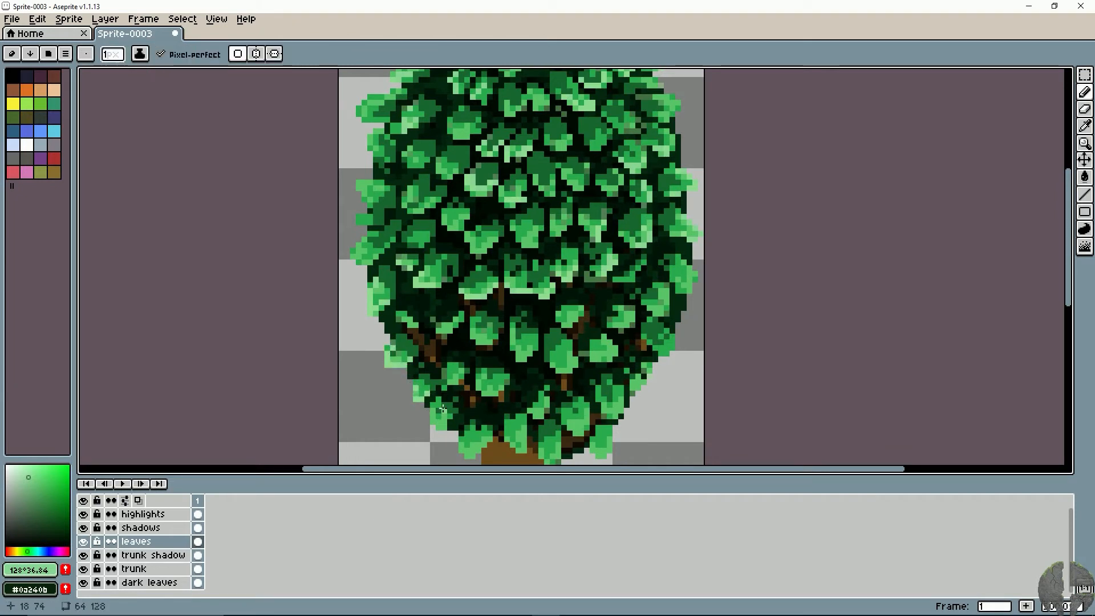
pyautogui.moveTo(443, 409); pyautogui.dragTo(409, 342)
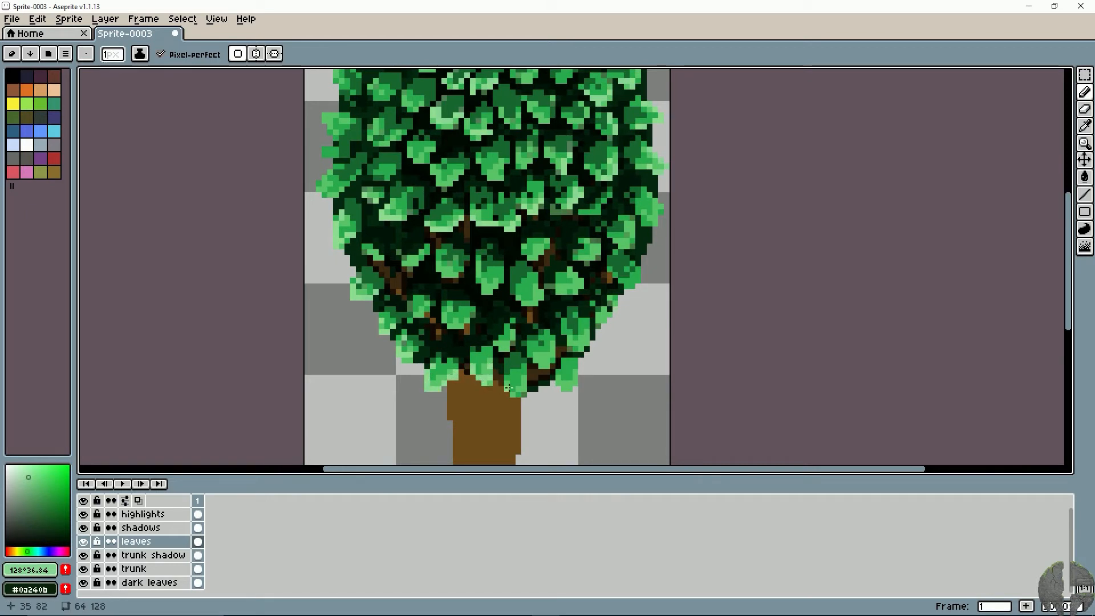
pyautogui.hotkey('ctrl', 'z')
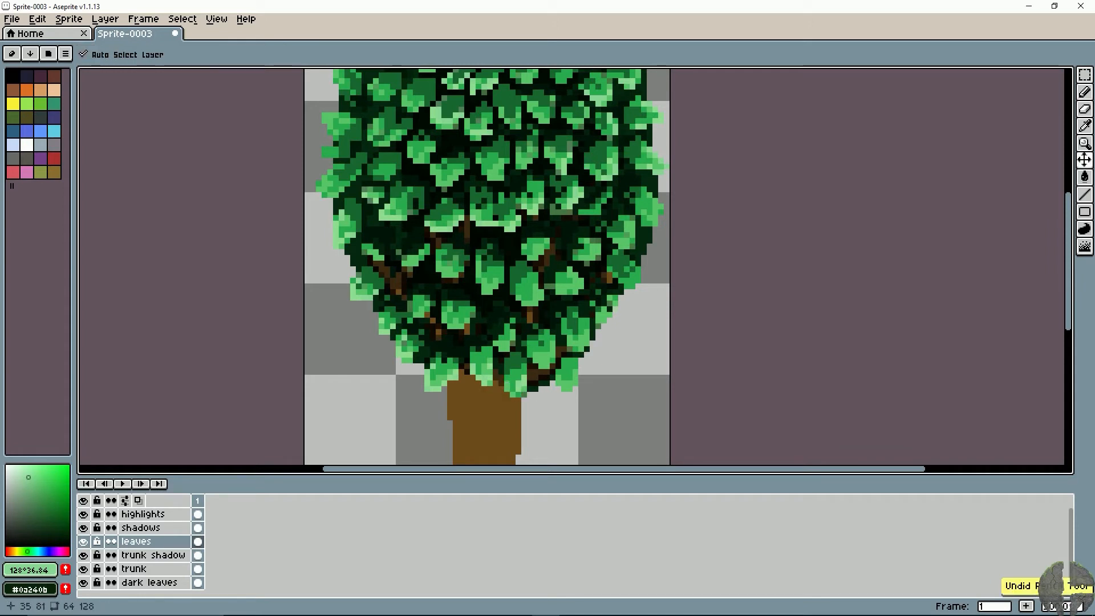
# - Add pale green highlights to the leaf tips along the canopy's lower-right edge
pyautogui.moveTo(544, 350)
pyautogui.mouseDown()
pyautogui.moveTo(539, 383)
pyautogui.moveTo(575, 380)
pyautogui.moveTo(562, 376)
pyautogui.moveTo(618, 355)
pyautogui.mouseUp()
pyautogui.click(577, 376)
pyautogui.click(599, 353)
pyautogui.click(589, 342)
pyautogui.hotkey('ctrl', 'z')
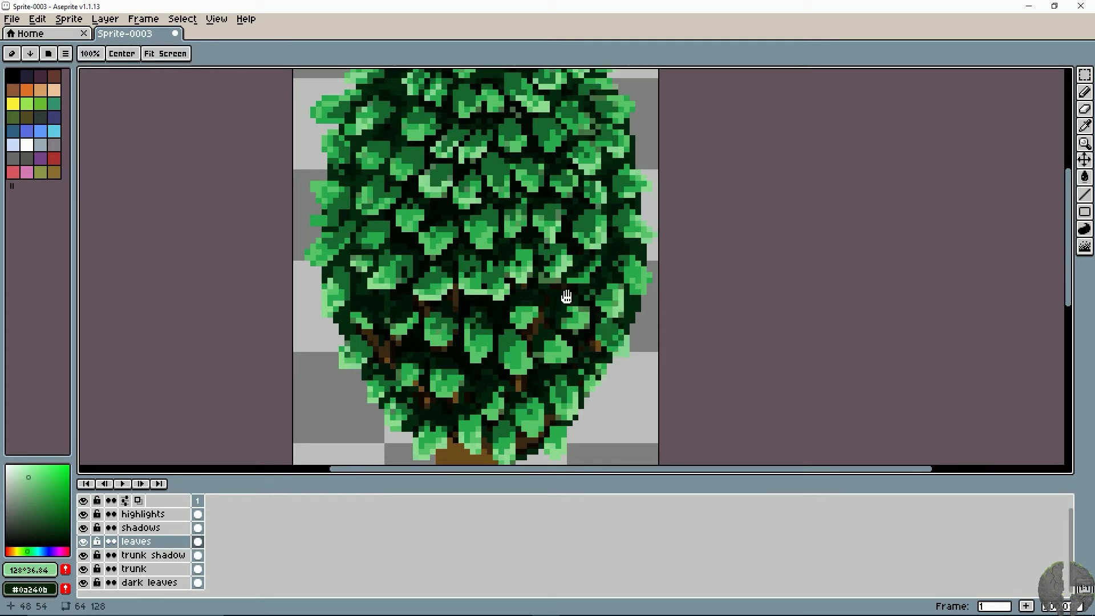
# - Highlight the outer leaf tips on the canopy's right edge with the pale green, undoing a stray stroke
pyautogui.moveTo(567, 296); pyautogui.dragTo(561, 333)
pyautogui.hotkey('ctrl', 'z')
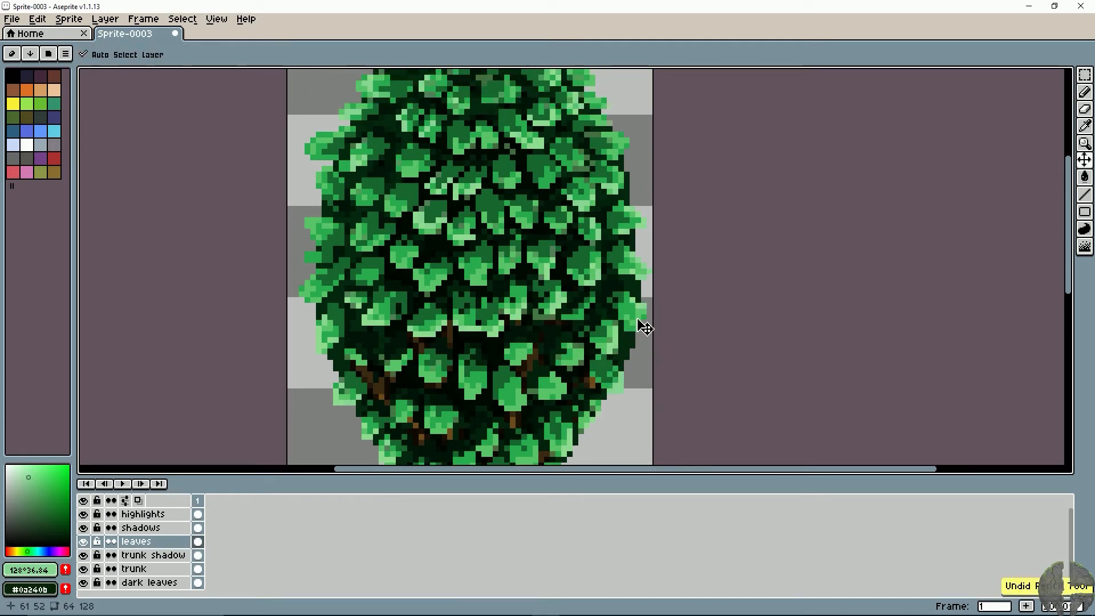
pyautogui.moveTo(641, 321); pyautogui.dragTo(634, 328)
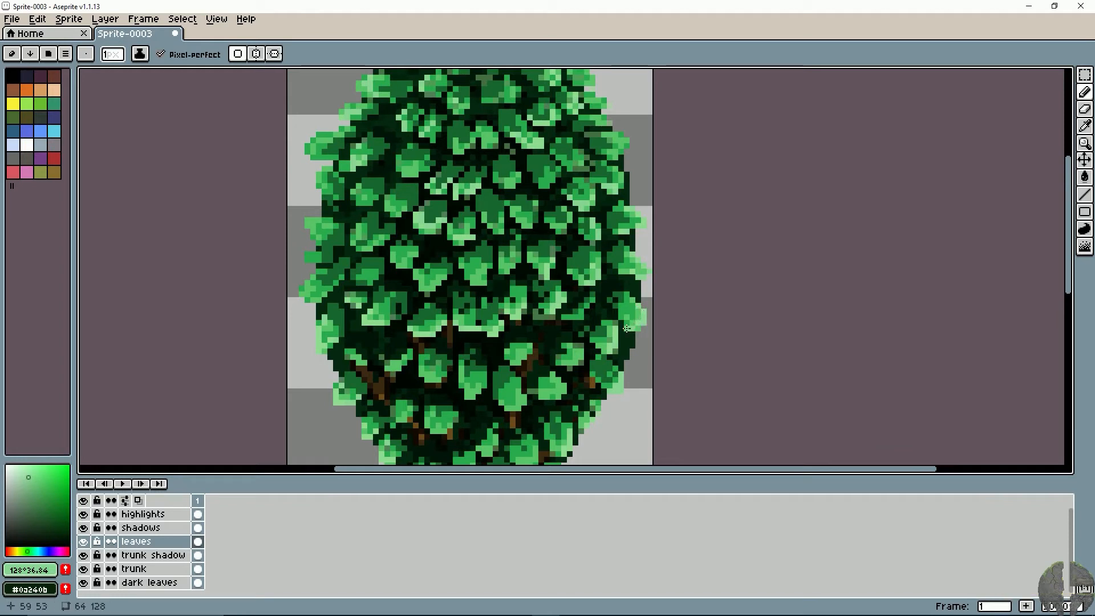
# - Add pale green highlights to the outer leaf tips at mid-height on the canopy's left edge, redoing misplaced pixels
pyautogui.moveTo(372, 257); pyautogui.dragTo(446, 282)
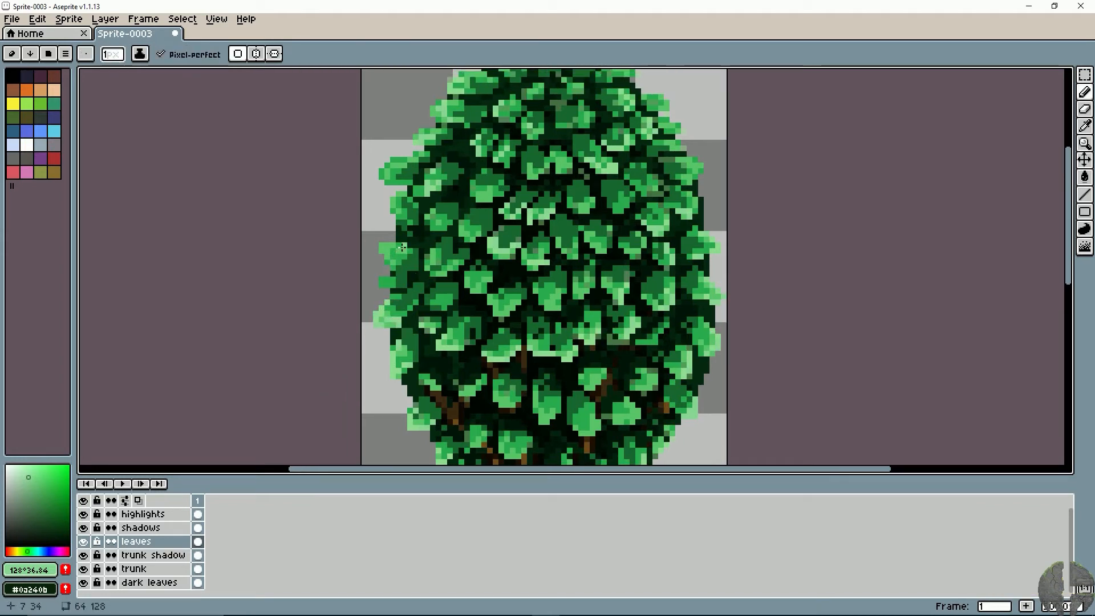
pyautogui.moveTo(402, 247)
pyautogui.mouseDown()
pyautogui.moveTo(384, 247)
pyautogui.moveTo(387, 257)
pyautogui.mouseUp()
pyautogui.press('space')
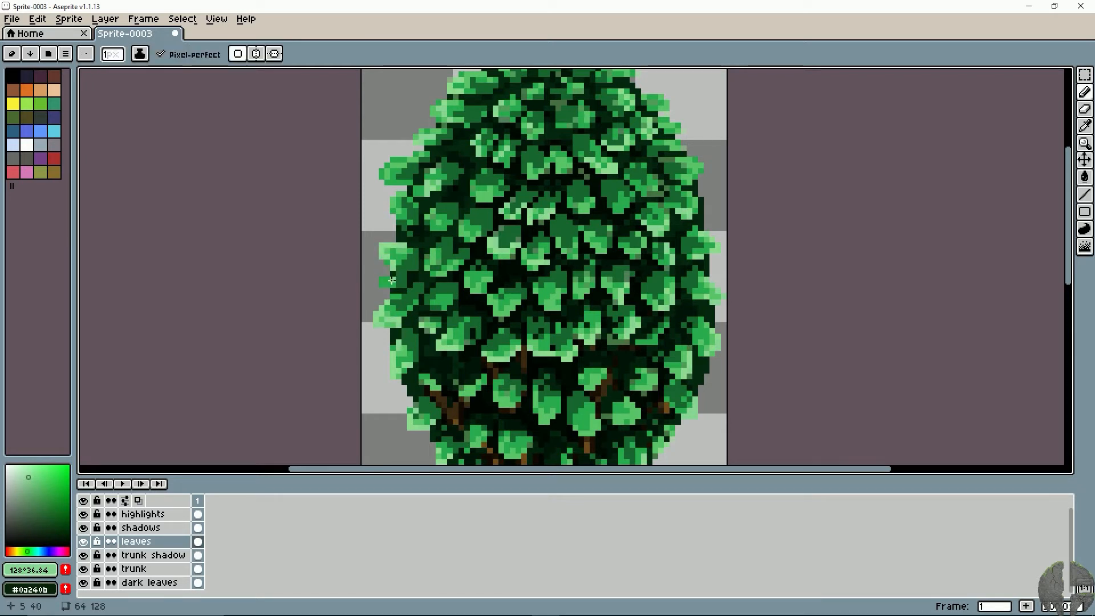
pyautogui.hotkey('ctrl', 'z')
pyautogui.hotkey('ctrl', 'z')
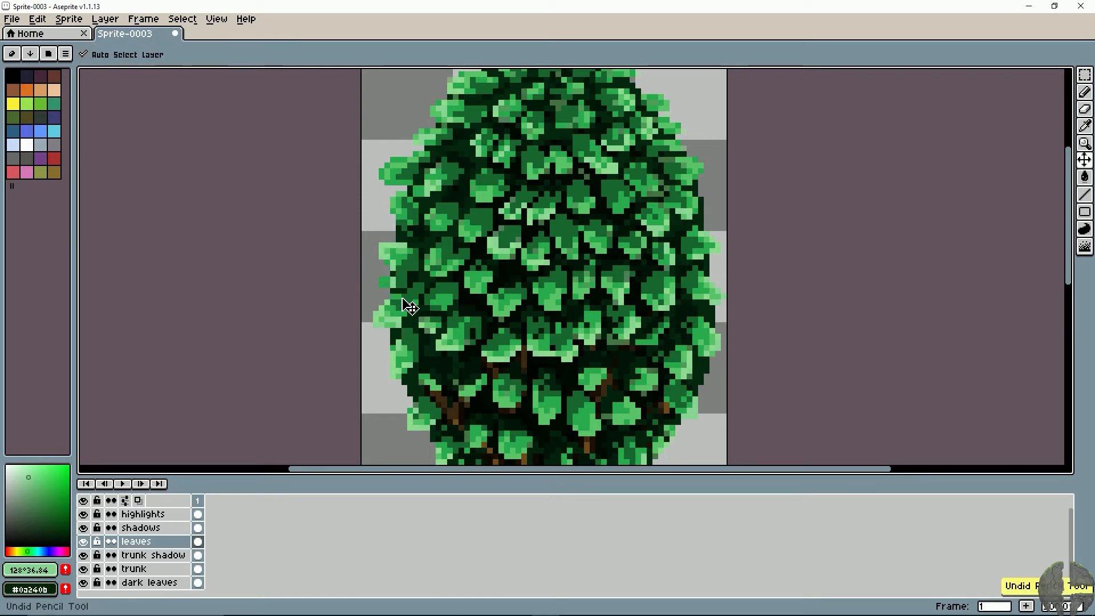
pyautogui.click(387, 279)
pyautogui.click(382, 285)
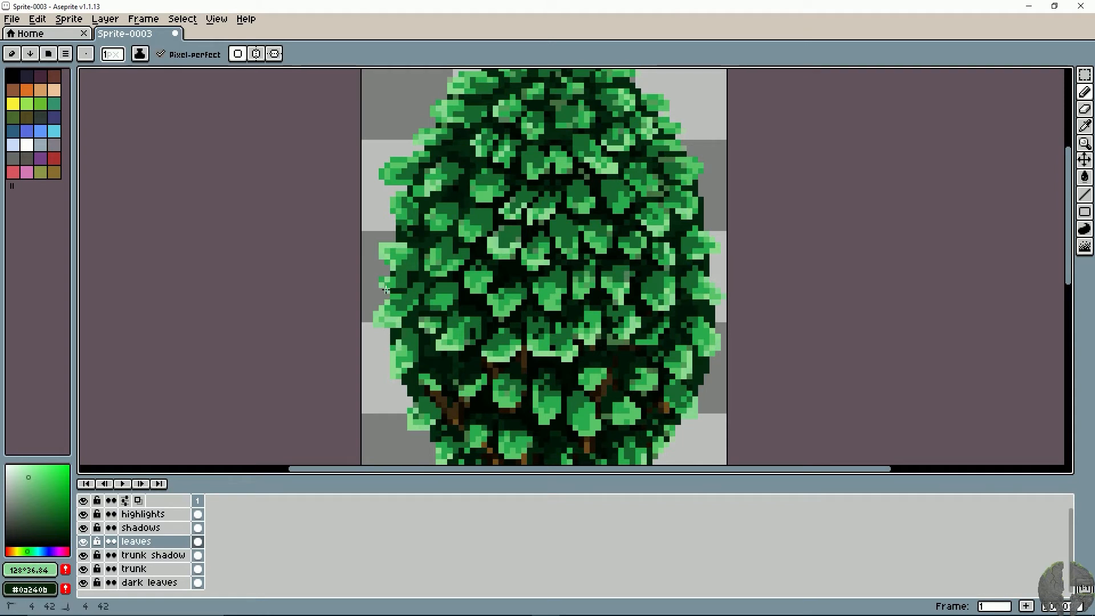
# - Add pale green highlights to the outer leaf tips along the canopy's upper-left edge, undoing a misplaced stroke
pyautogui.press('space')
pyautogui.moveTo(405, 240); pyautogui.dragTo(392, 284)
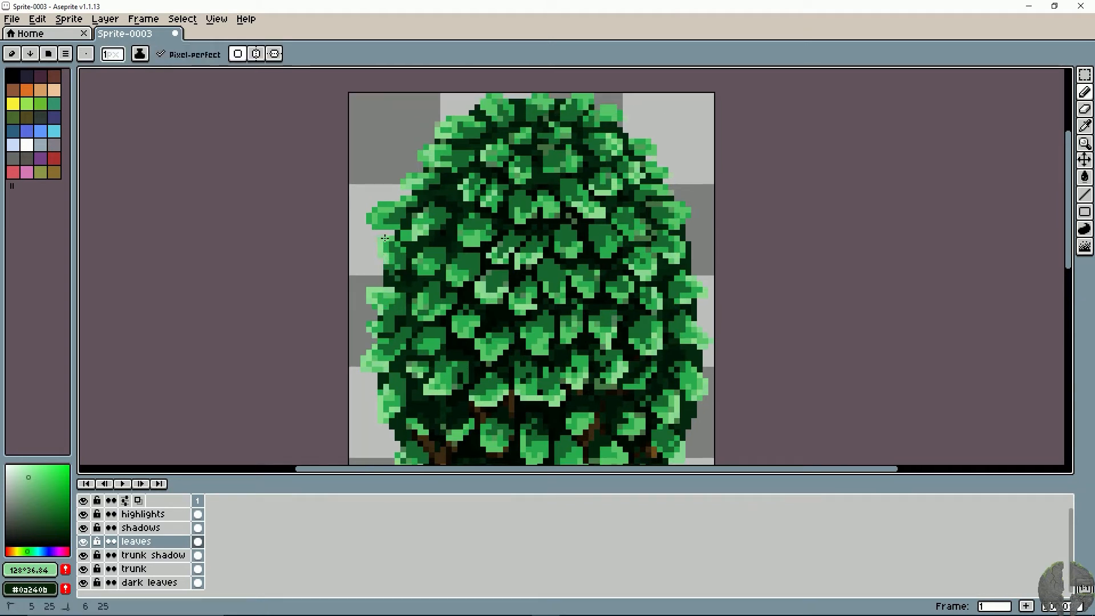
pyautogui.press('space')
pyautogui.moveTo(401, 233); pyautogui.dragTo(410, 264)
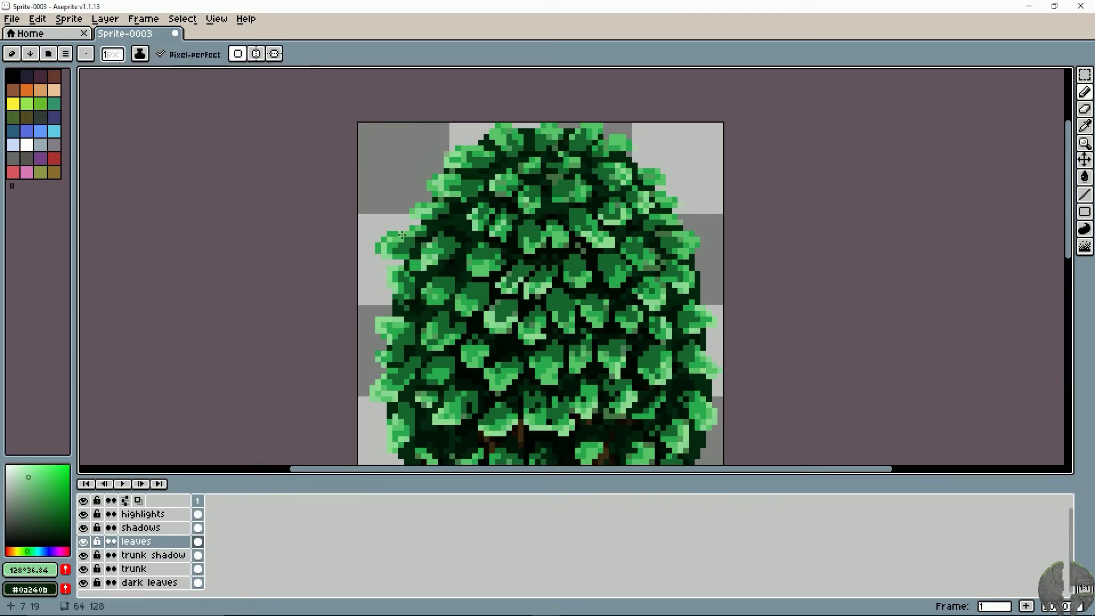
pyautogui.press('space')
pyautogui.moveTo(481, 166); pyautogui.dragTo(433, 190)
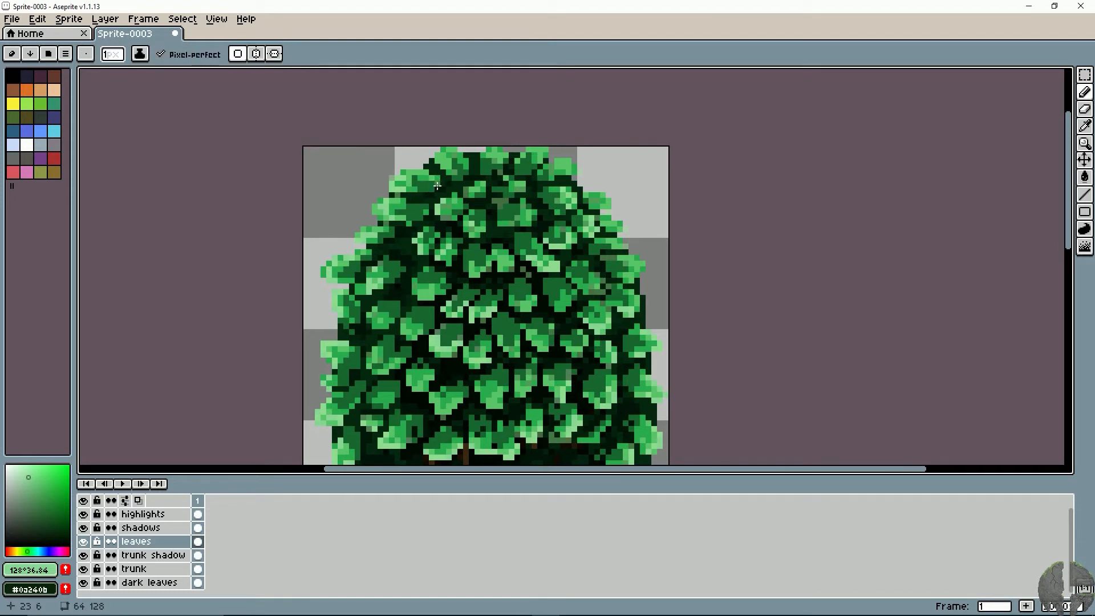
pyautogui.hotkey('ctrl', 'z')
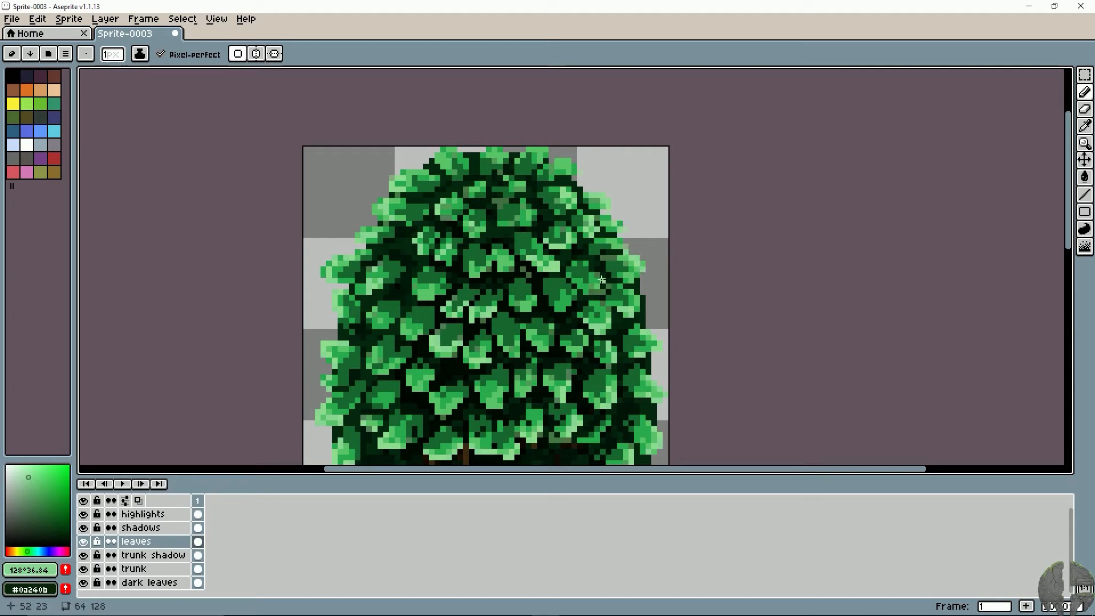
# - Highlight the inner leaves in the canopy's upper right and upper centre with the pale green, undoing misplaced pixels
pyautogui.click(586, 287)
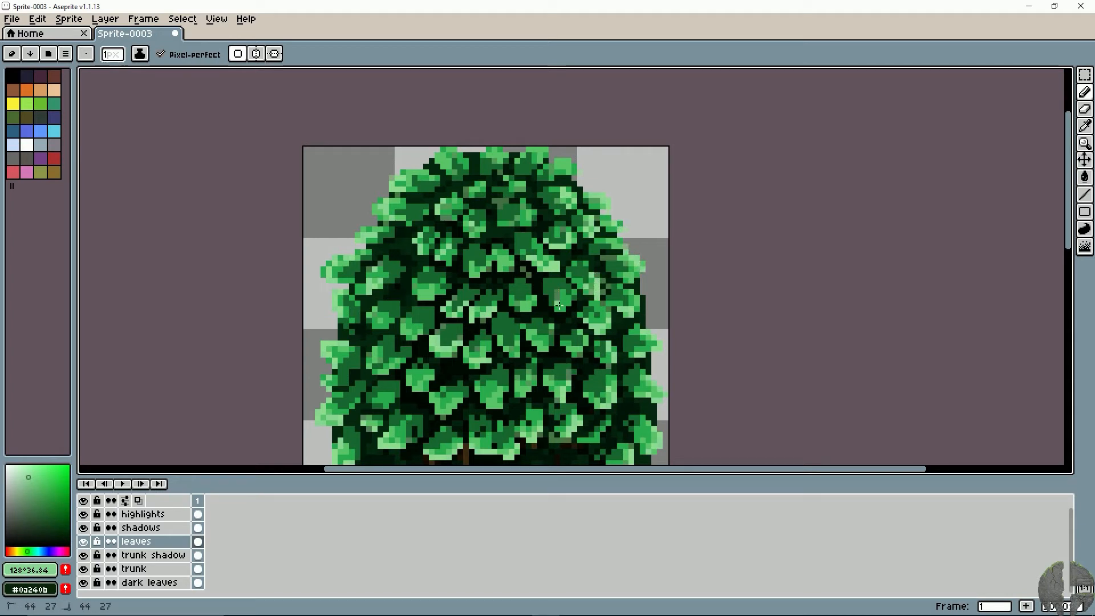
pyautogui.hotkey('ctrl', 'z')
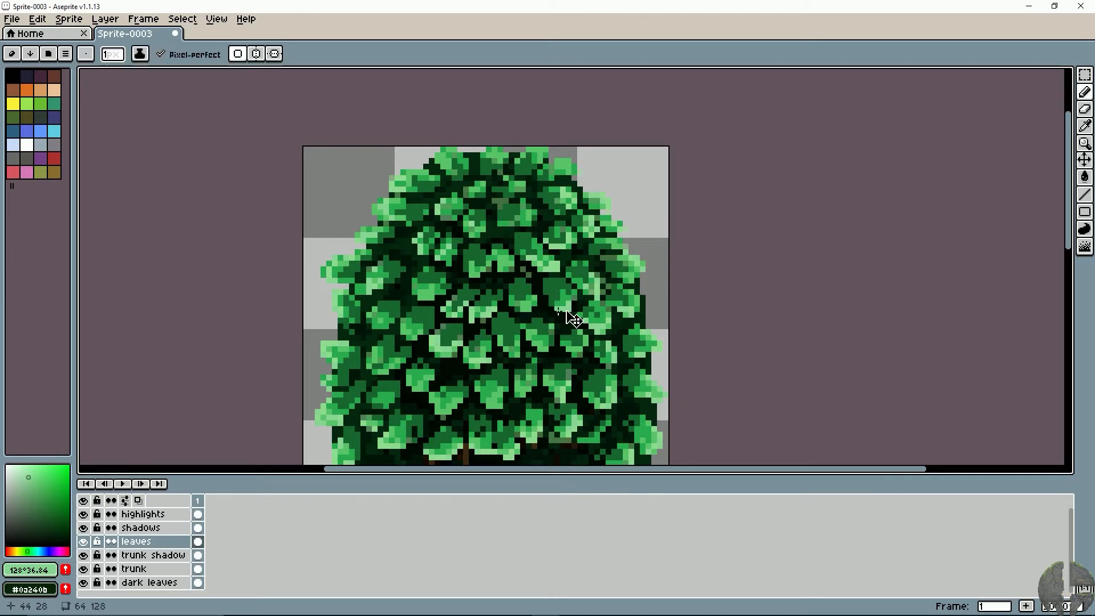
pyautogui.hotkey('ctrl', 'z')
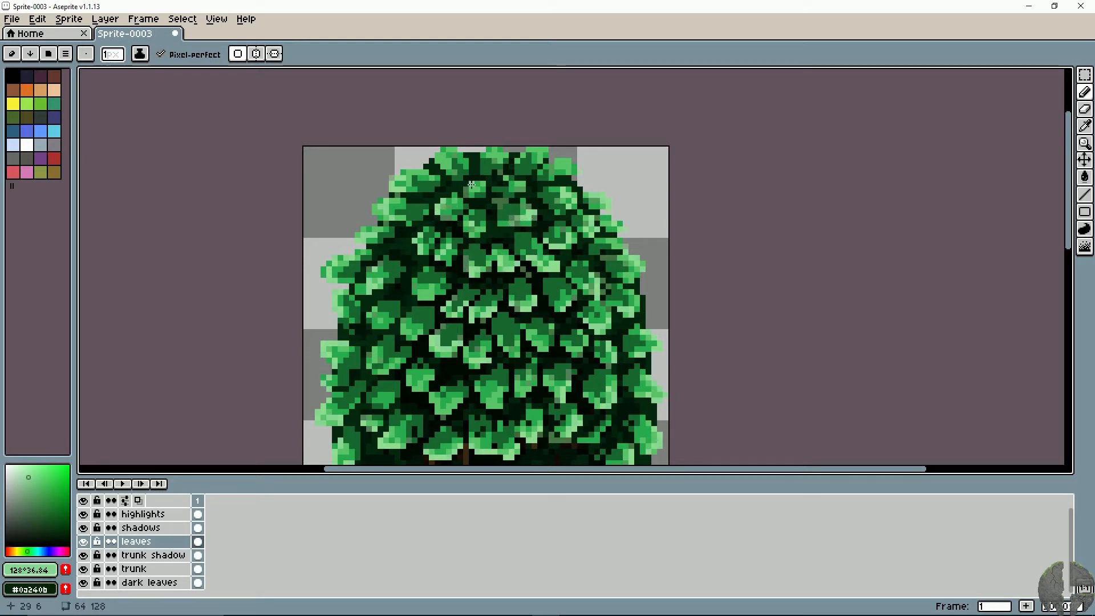
# - Add pale green highlights to the leaves along the very top of the canopy, redoing misplaced strokes
pyautogui.moveTo(473, 183)
pyautogui.mouseDown()
pyautogui.moveTo(482, 183)
pyautogui.moveTo(437, 155)
pyautogui.moveTo(469, 162)
pyautogui.mouseUp()
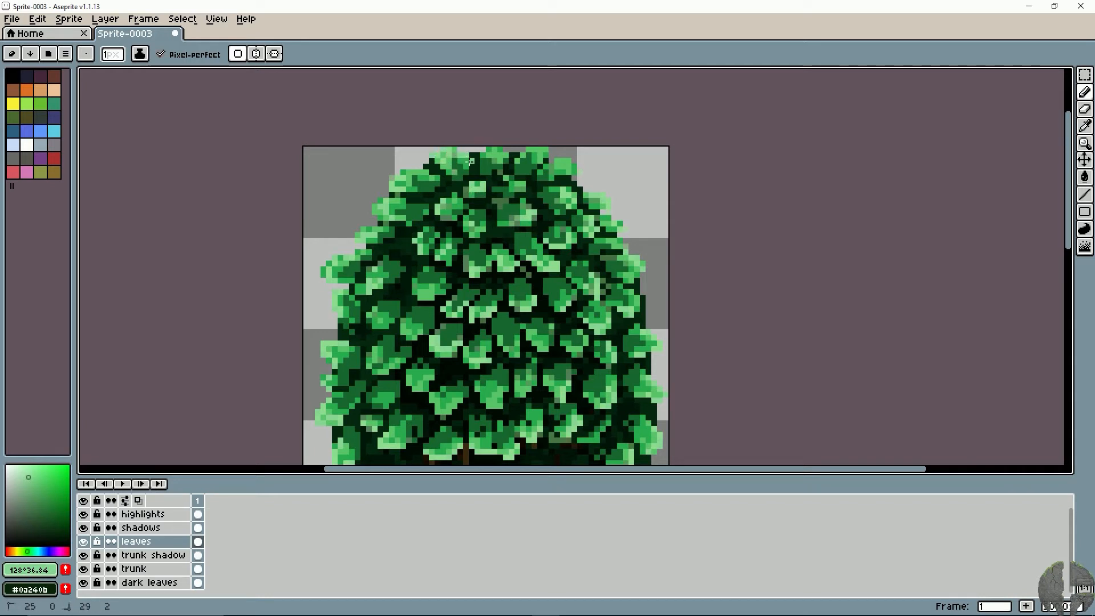
pyautogui.hotkey('ctrl', 'z')
pyautogui.moveTo(465, 161)
pyautogui.mouseDown()
pyautogui.moveTo(459, 167)
pyautogui.moveTo(504, 155)
pyautogui.mouseUp()
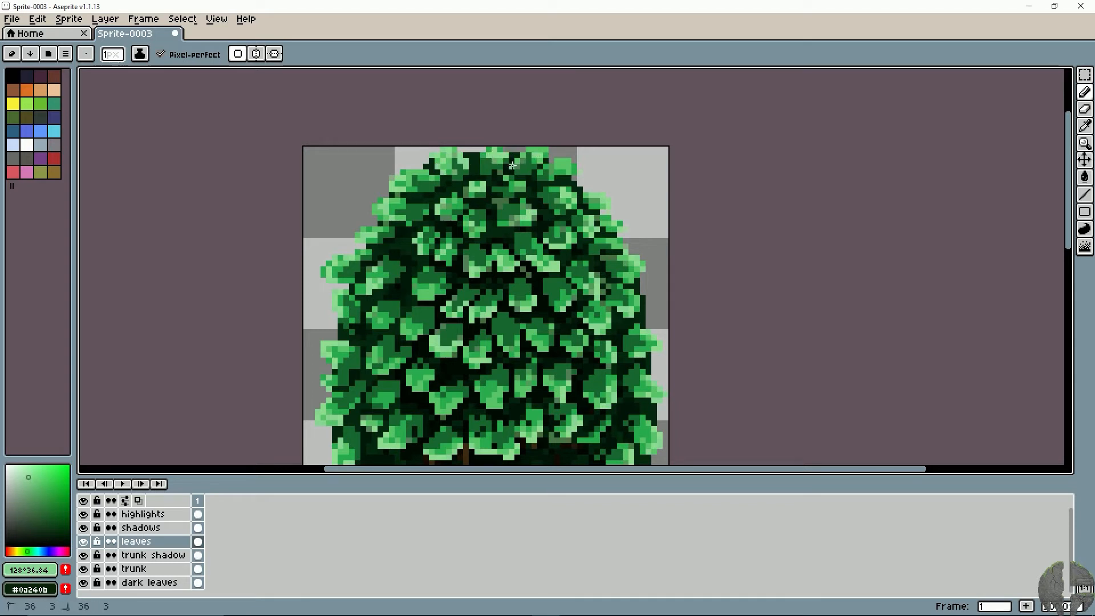
pyautogui.moveTo(558, 163); pyautogui.dragTo(573, 167)
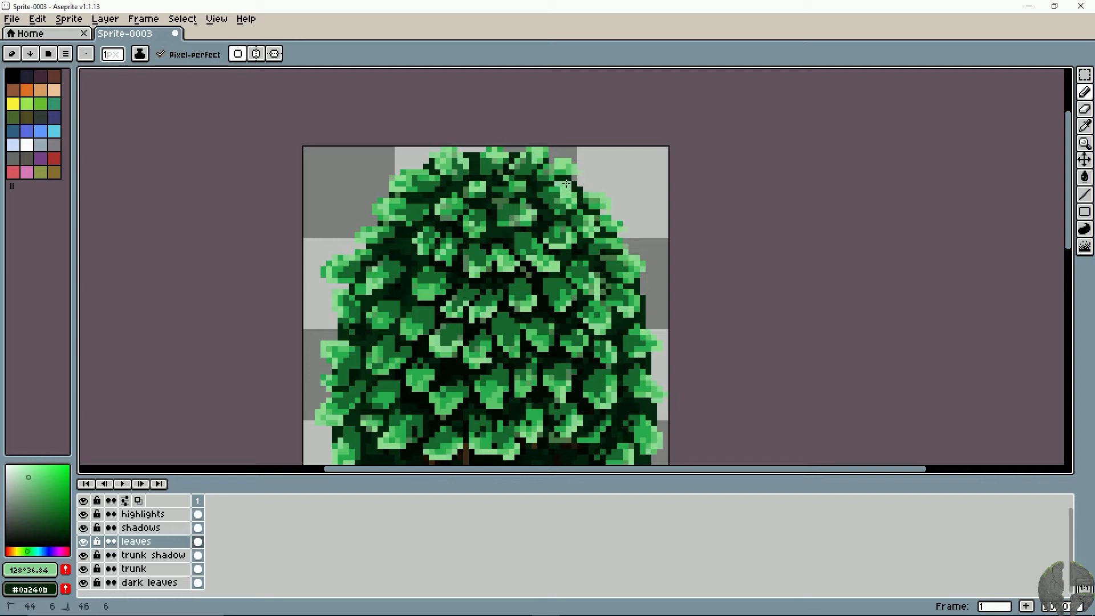
pyautogui.hotkey('ctrl', 'z')
# - Highlight the inner leaves on the canopy's right side at mid-height with the pale green and check the whole tree
pyautogui.moveTo(504, 322)
pyautogui.mouseDown()
pyautogui.moveTo(484, 237)
pyautogui.moveTo(486, 248)
pyautogui.mouseUp()
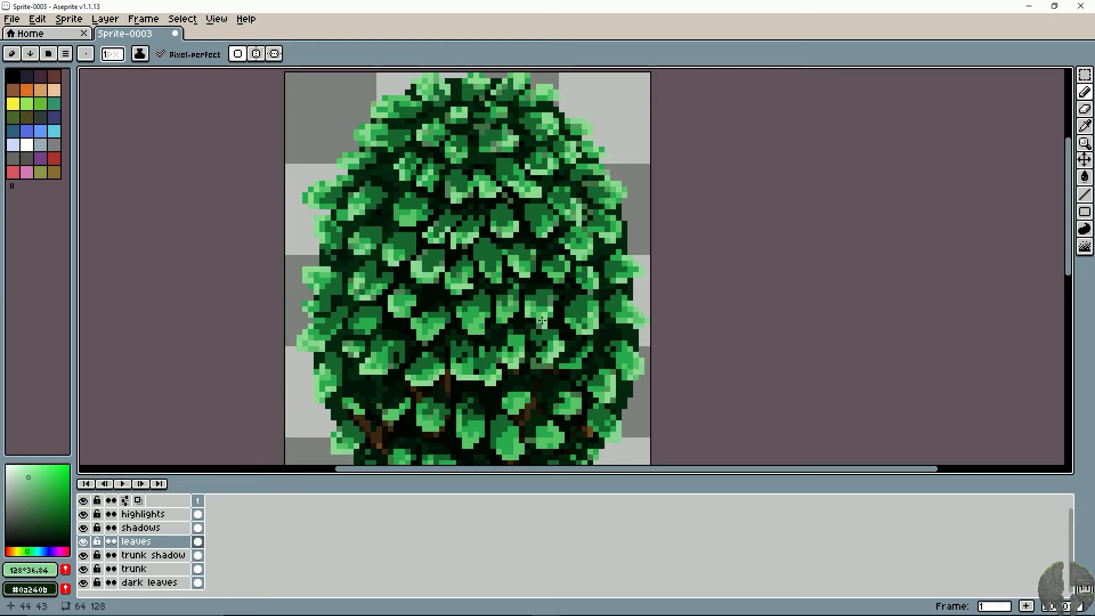
pyautogui.click(573, 315)
pyautogui.click(583, 323)
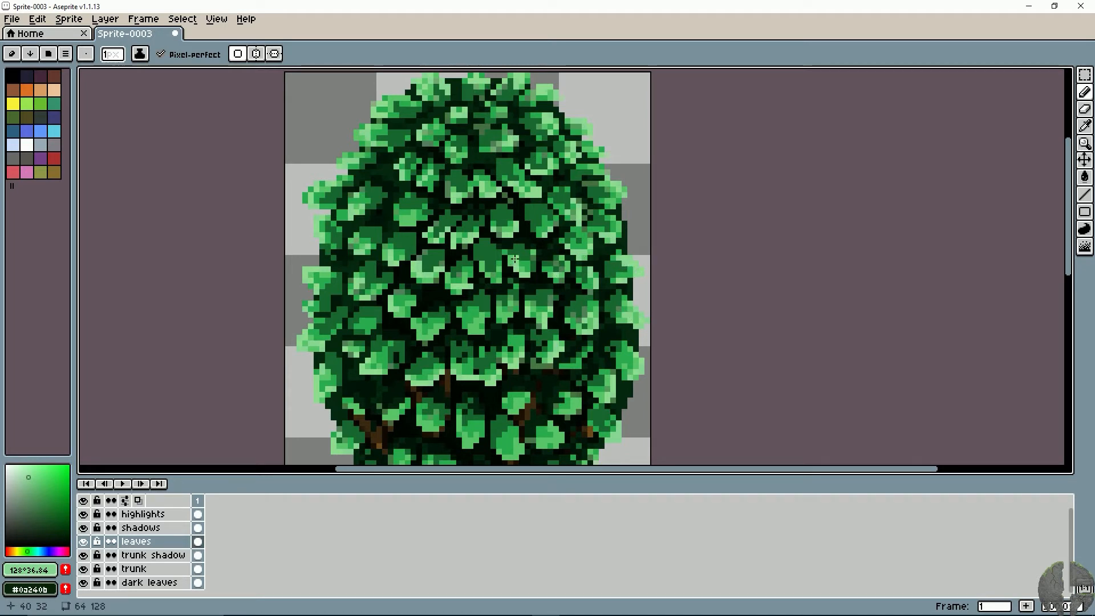
pyautogui.press('v')
pyautogui.scroll(-5, 515, 259)
pyautogui.scroll(3, 518, 261)
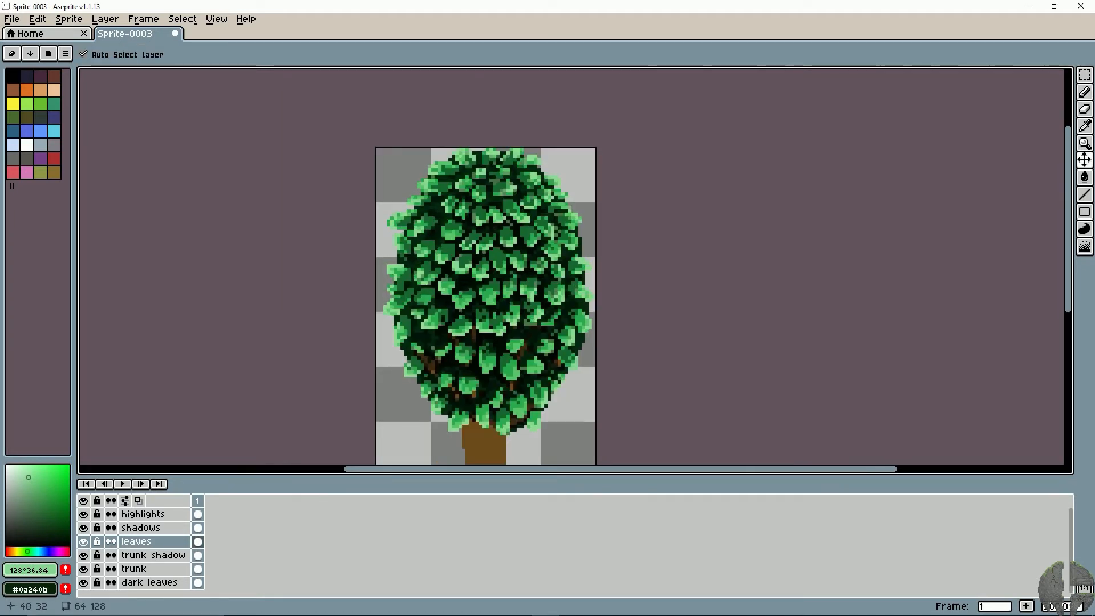
# - Pick the near-black #000702 and try a line at the canopy's base where it meets the trunk
pyautogui.press('b')
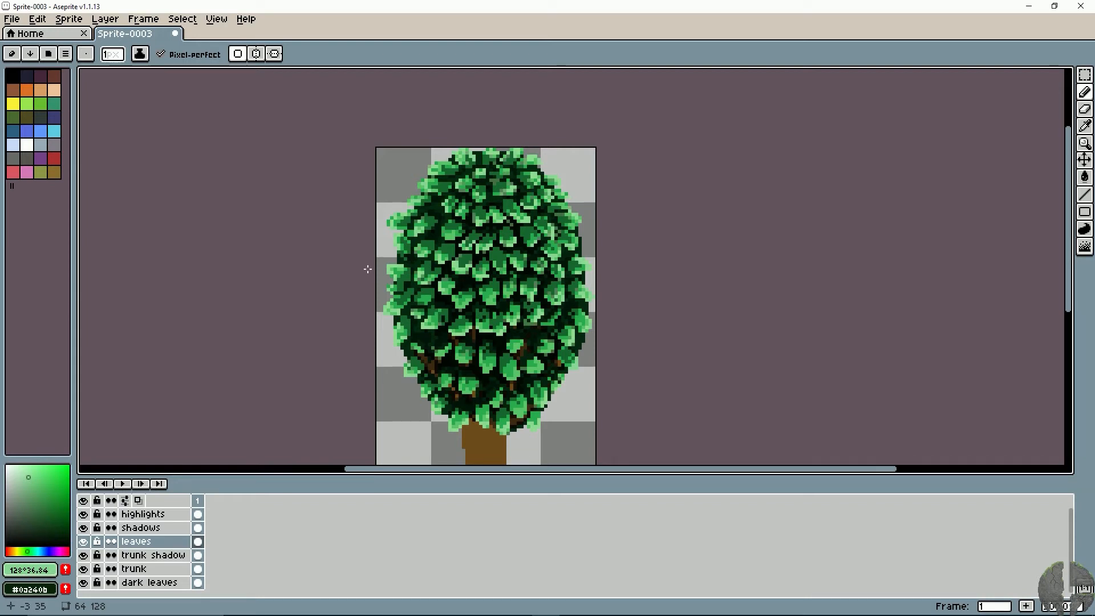
pyautogui.scroll(1, 362, 303)
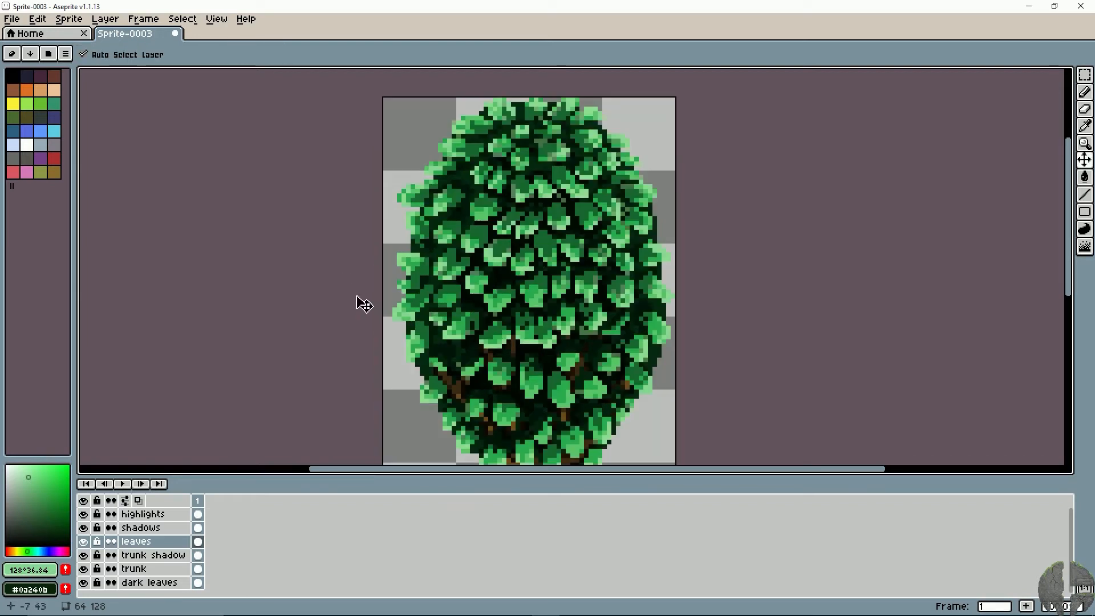
pyautogui.moveTo(411, 284); pyautogui.dragTo(334, 264)
pyautogui.scroll(2, 346, 265)
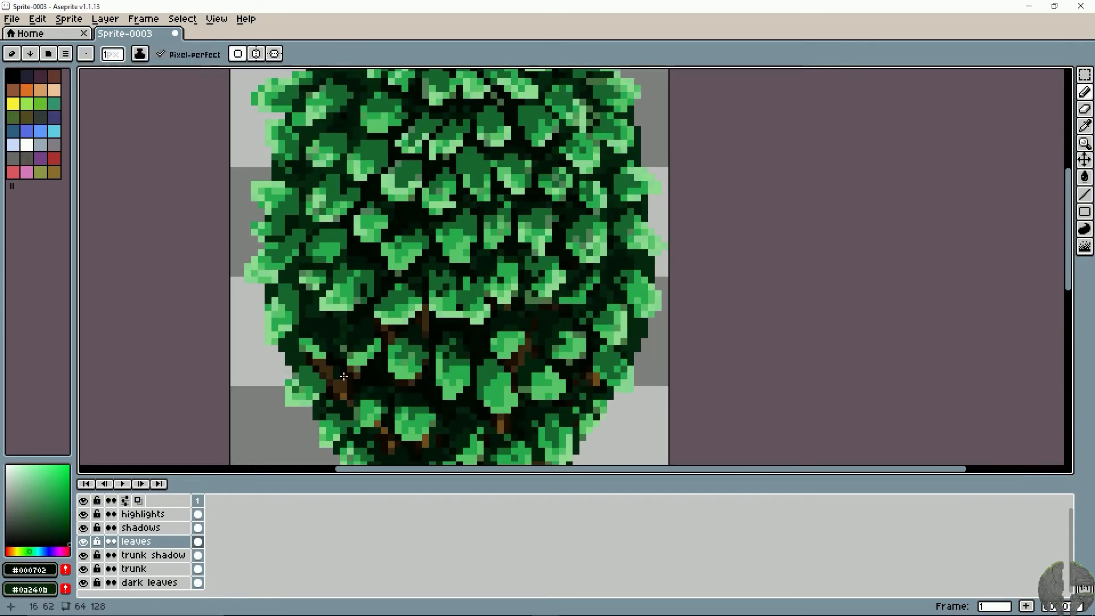
pyautogui.moveTo(373, 442); pyautogui.dragTo(312, 340)
pyautogui.press('l')
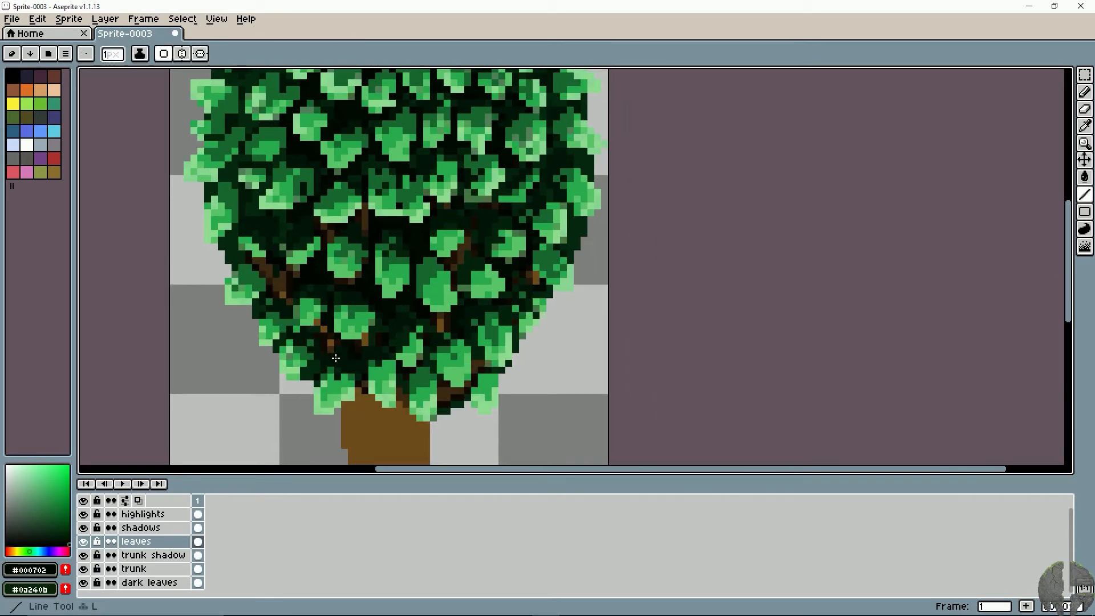
pyautogui.click(352, 397)
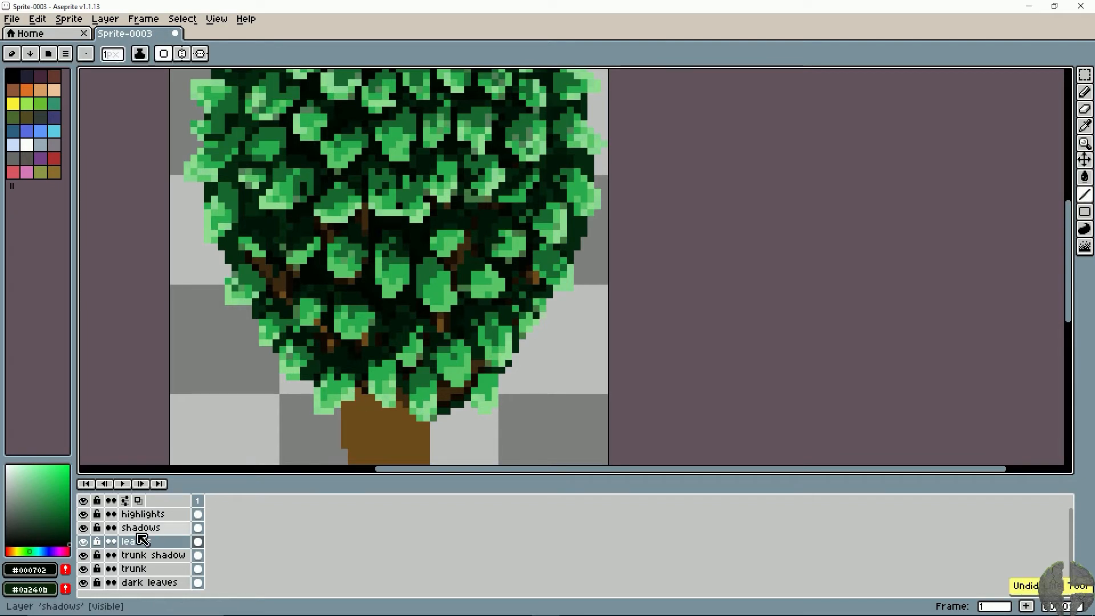
# - Create a new layer above the highlights layer and name it outline
pyautogui.rightClick(153, 513)
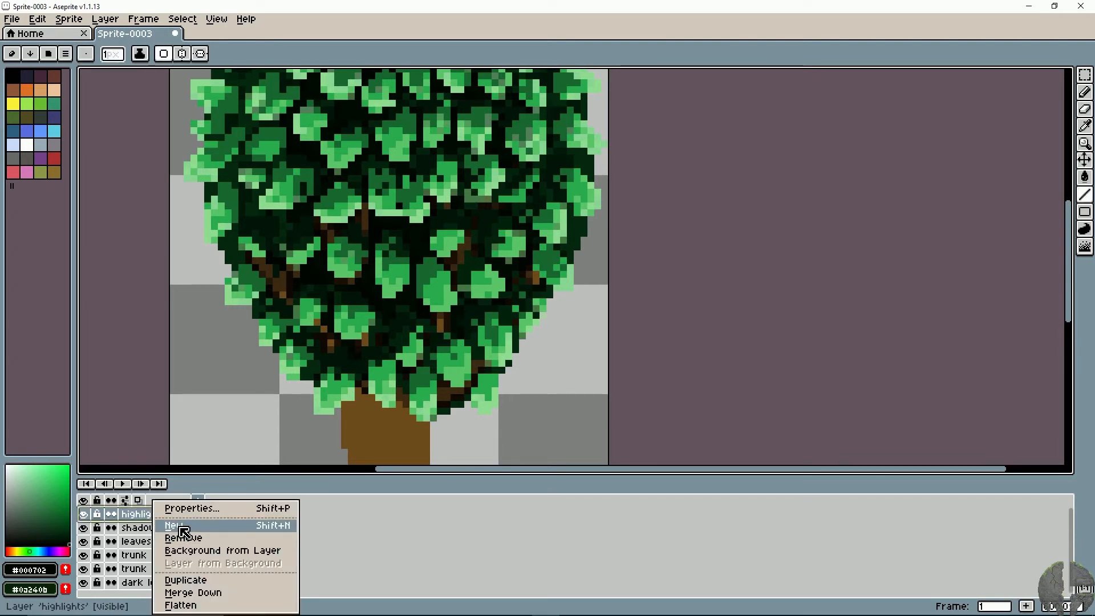
pyautogui.click(185, 525)
pyautogui.doubleClick(152, 515)
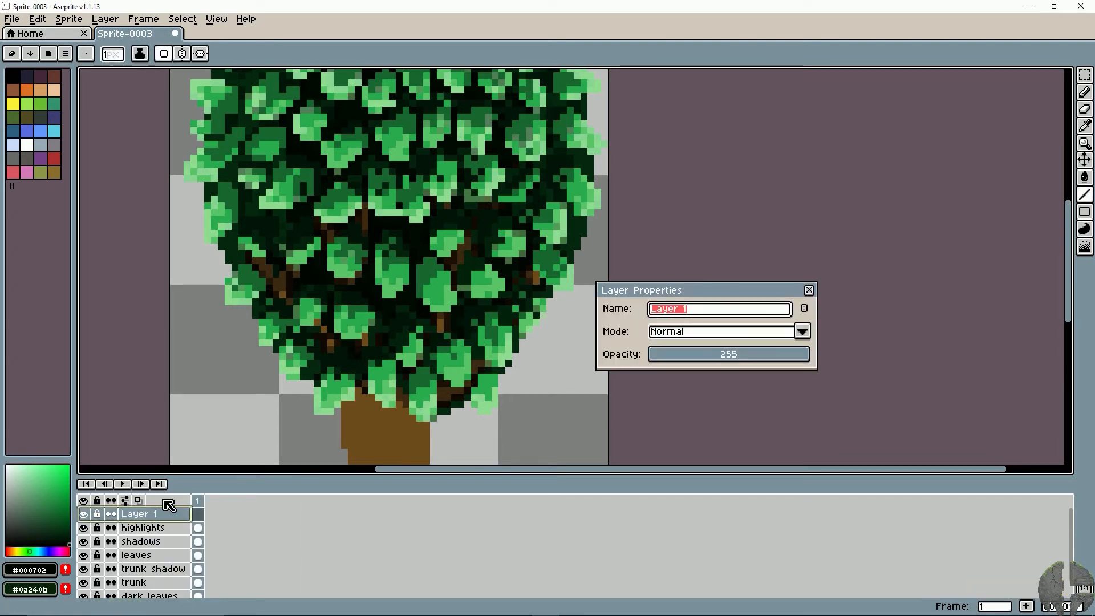
pyautogui.write('outline')
pyautogui.press('Return')
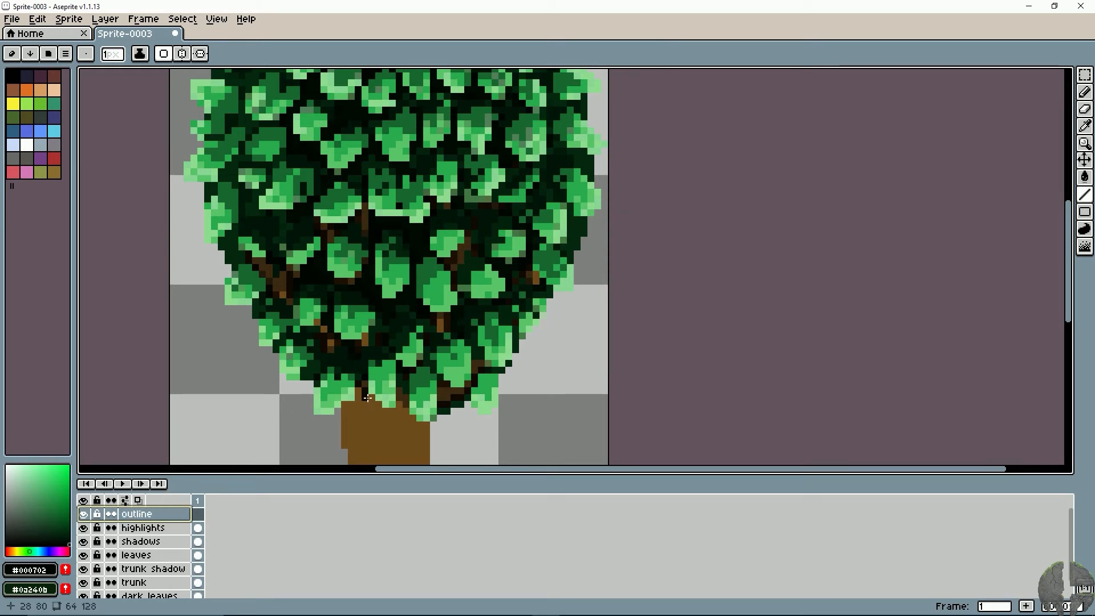
# - Outline the canopy's lower-left edge in #000702 with the Pencil from the trunk upwards, redoing misplaced pixels
pyautogui.press('b')
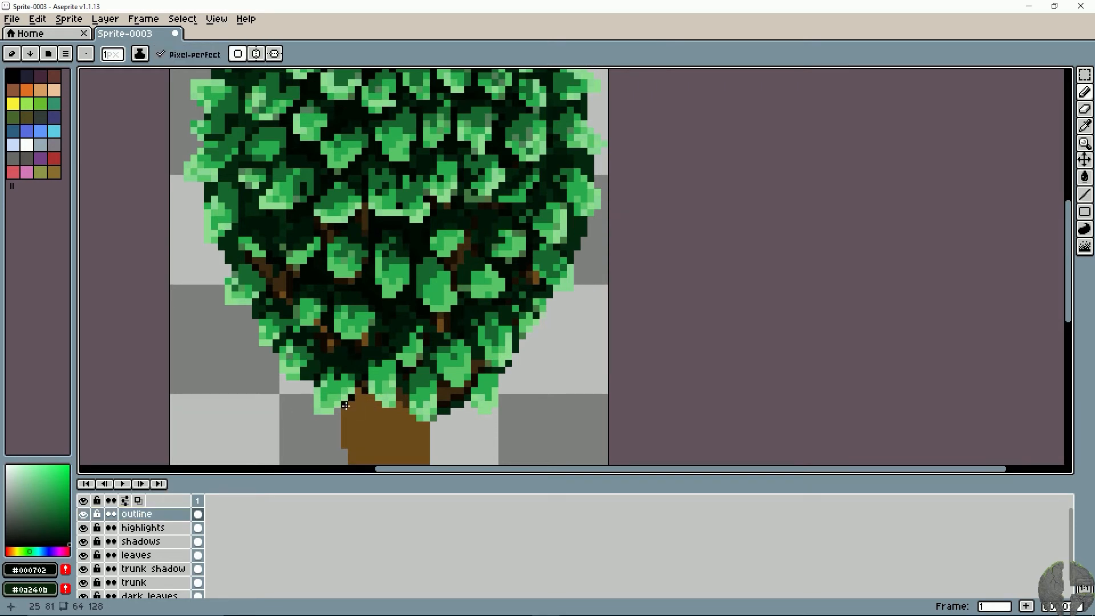
pyautogui.moveTo(345, 405)
pyautogui.mouseDown()
pyautogui.moveTo(315, 417)
pyautogui.moveTo(310, 383)
pyautogui.moveTo(276, 374)
pyautogui.moveTo(275, 358)
pyautogui.moveTo(288, 380)
pyautogui.mouseUp()
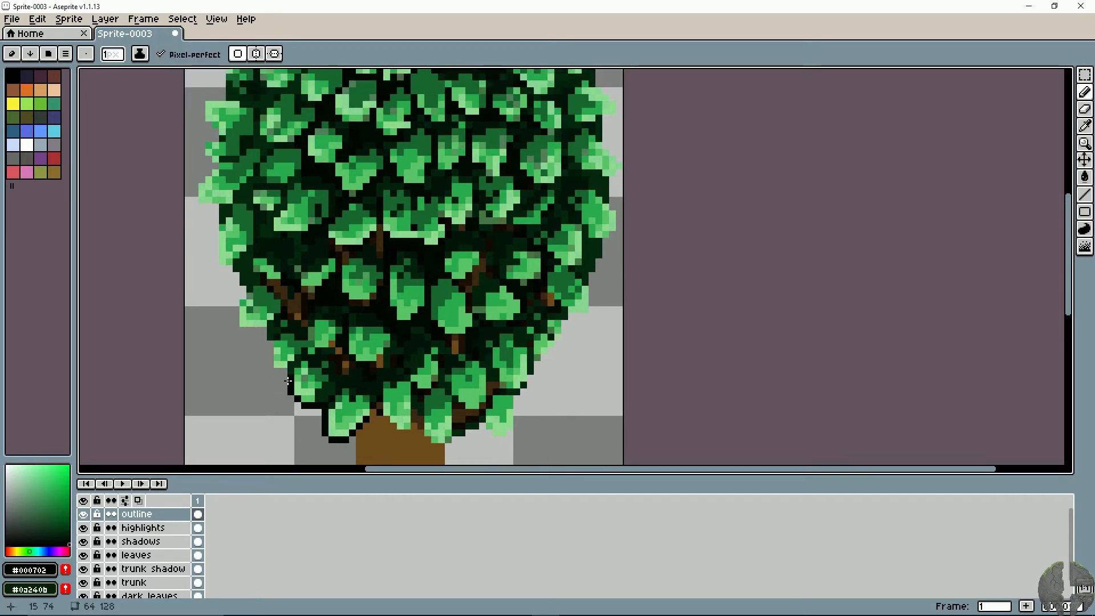
pyautogui.moveTo(269, 344); pyautogui.dragTo(257, 330)
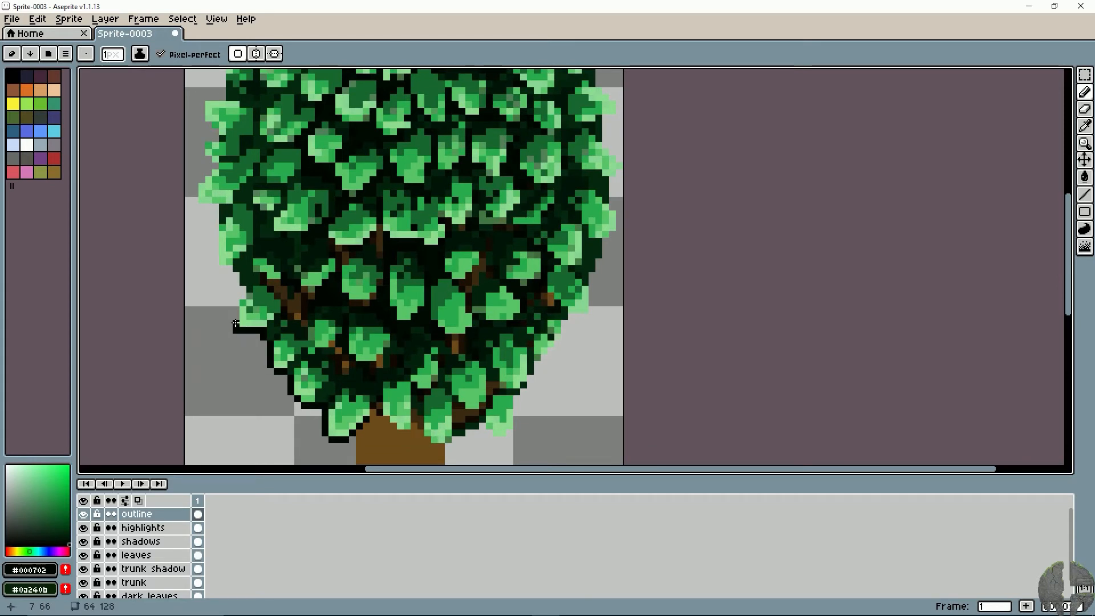
pyautogui.hotkey('ctrl', 'z')
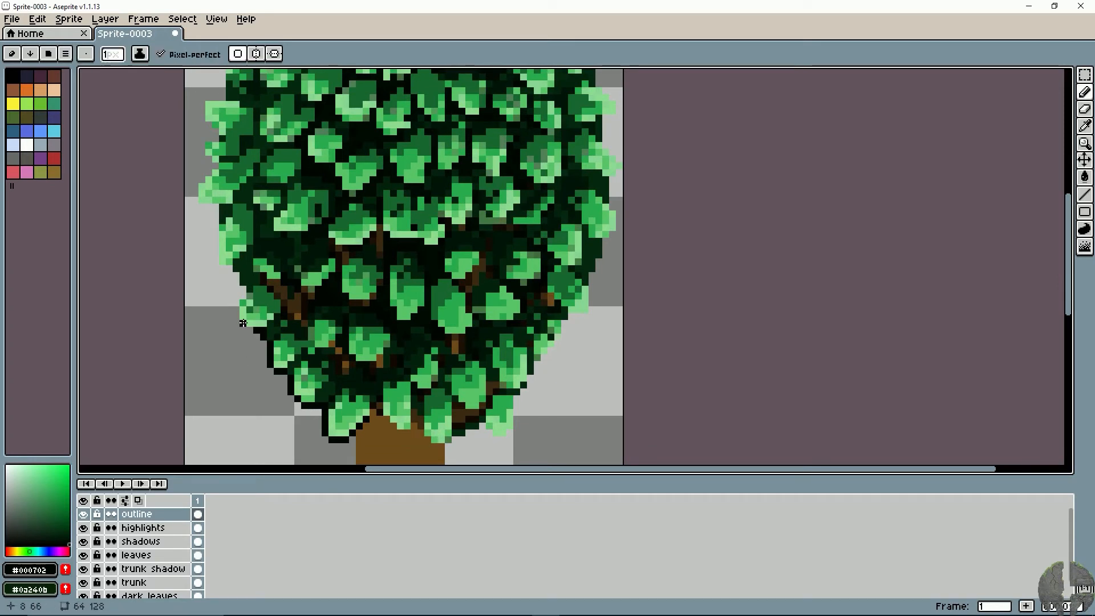
pyautogui.moveTo(252, 326); pyautogui.dragTo(236, 315)
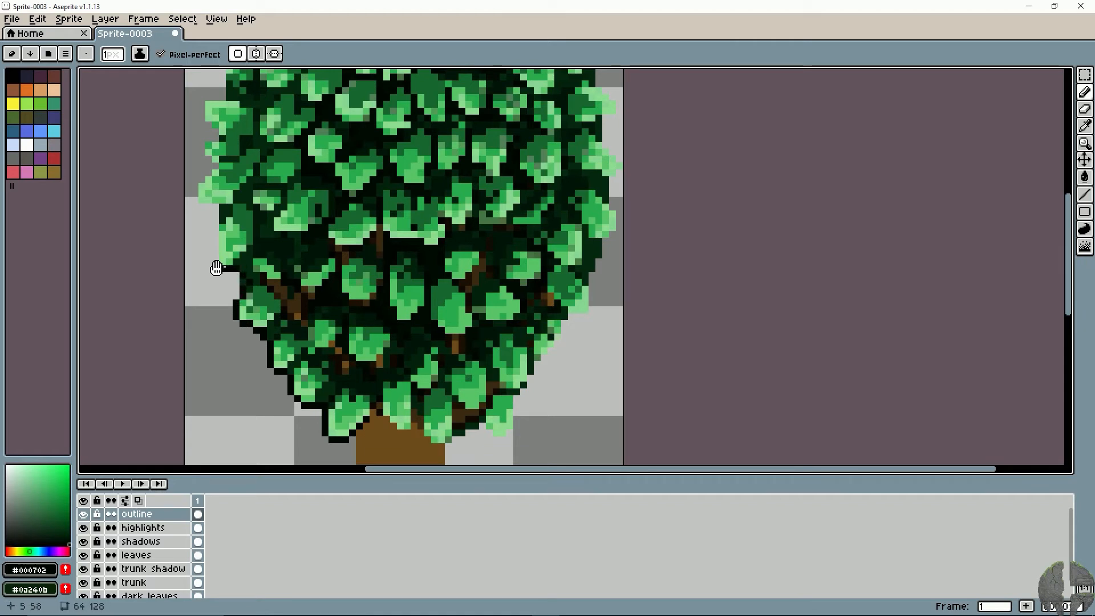
pyautogui.moveTo(216, 268); pyautogui.dragTo(226, 301)
pyautogui.hotkey('ctrl', 'z')
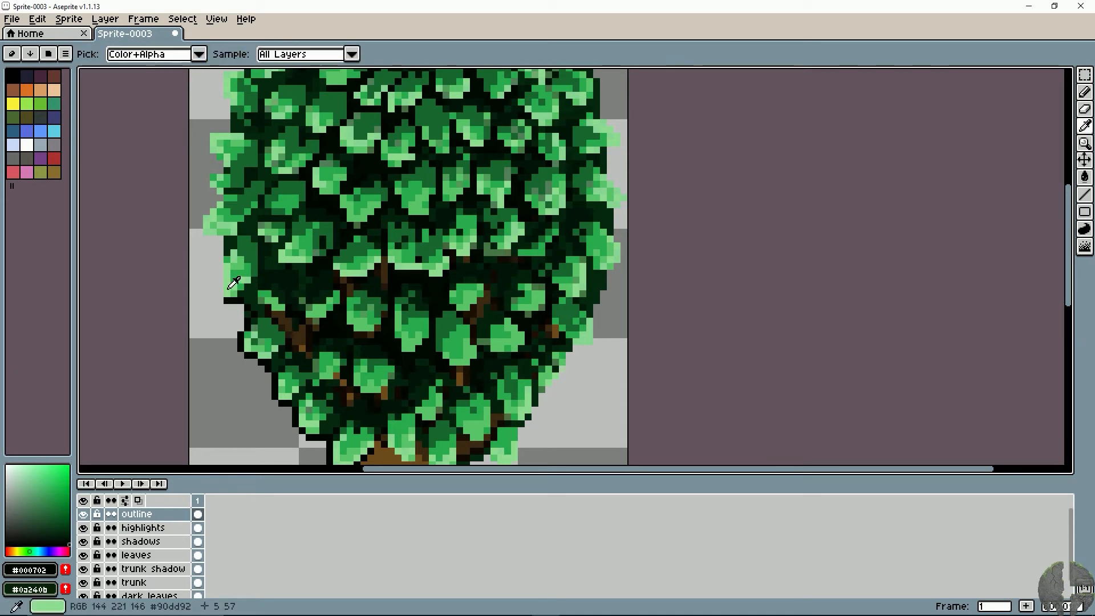
# - Continue the near-black outline around the jagged leaf tips on the canopy's left edge at mid-height
pyautogui.moveTo(220, 293)
pyautogui.mouseDown()
pyautogui.moveTo(221, 260)
pyautogui.moveTo(240, 300)
pyautogui.mouseUp()
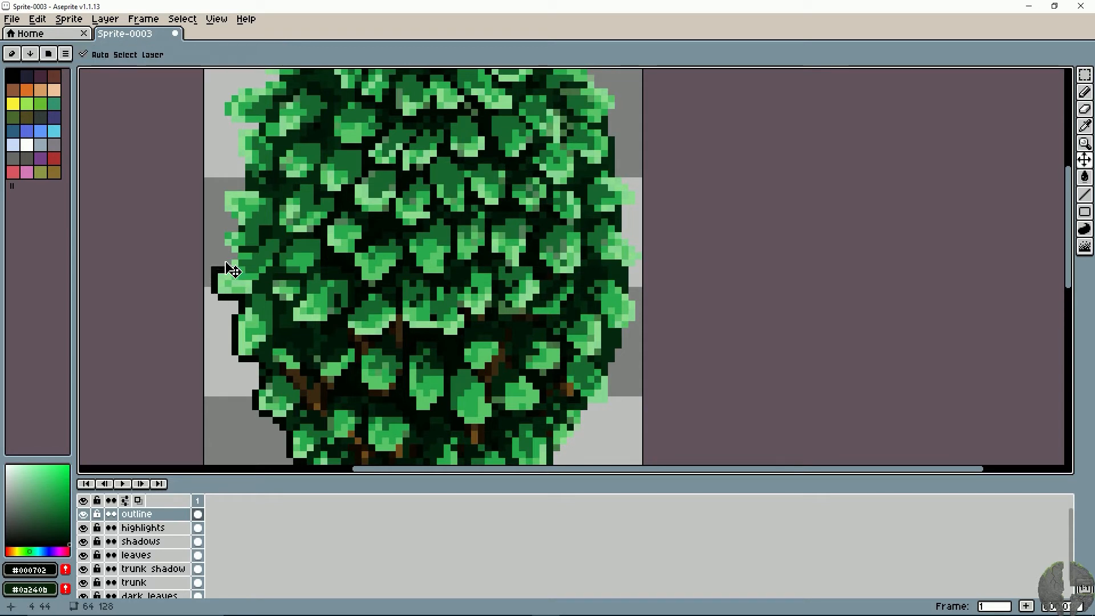
pyautogui.hotkey('ctrl', 'z')
pyautogui.moveTo(214, 291); pyautogui.dragTo(214, 278)
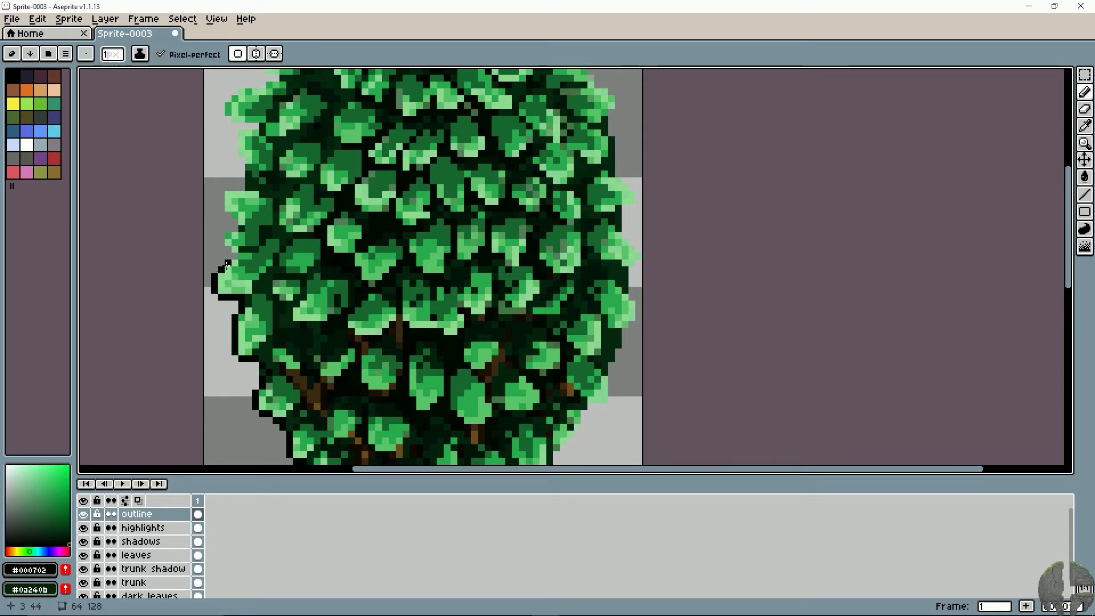
pyautogui.click(228, 264)
pyautogui.click(235, 257)
pyautogui.click(227, 249)
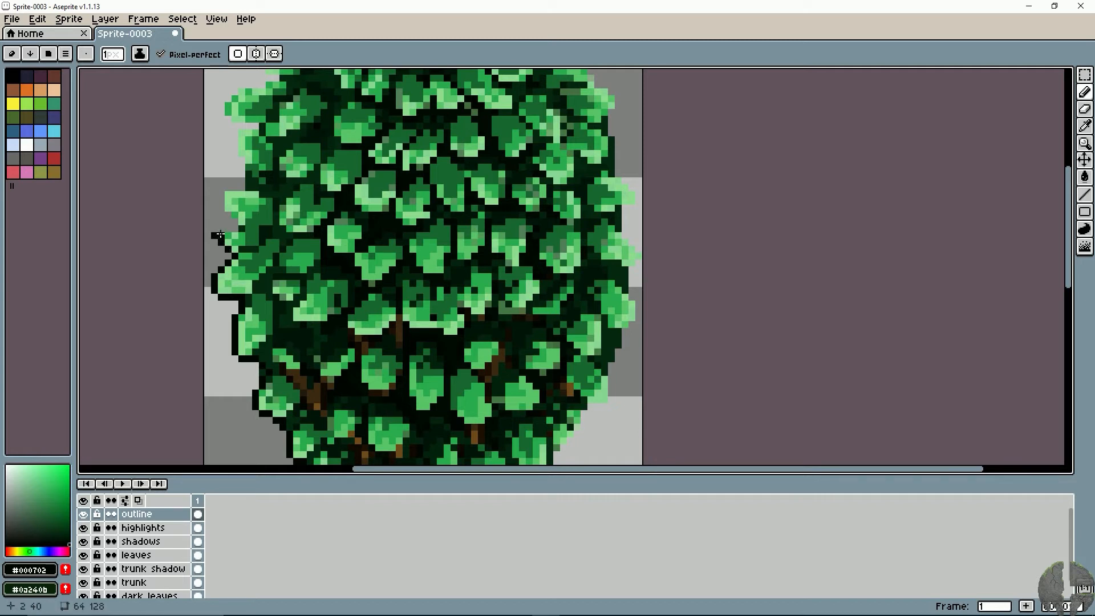
pyautogui.click(220, 229)
pyautogui.moveTo(234, 228)
pyautogui.mouseDown()
pyautogui.moveTo(219, 194)
pyautogui.moveTo(232, 250)
pyautogui.moveTo(265, 229)
pyautogui.moveTo(257, 238)
pyautogui.moveTo(288, 260)
pyautogui.moveTo(281, 274)
pyautogui.moveTo(287, 230)
pyautogui.moveTo(312, 327)
pyautogui.moveTo(315, 268)
pyautogui.mouseUp()
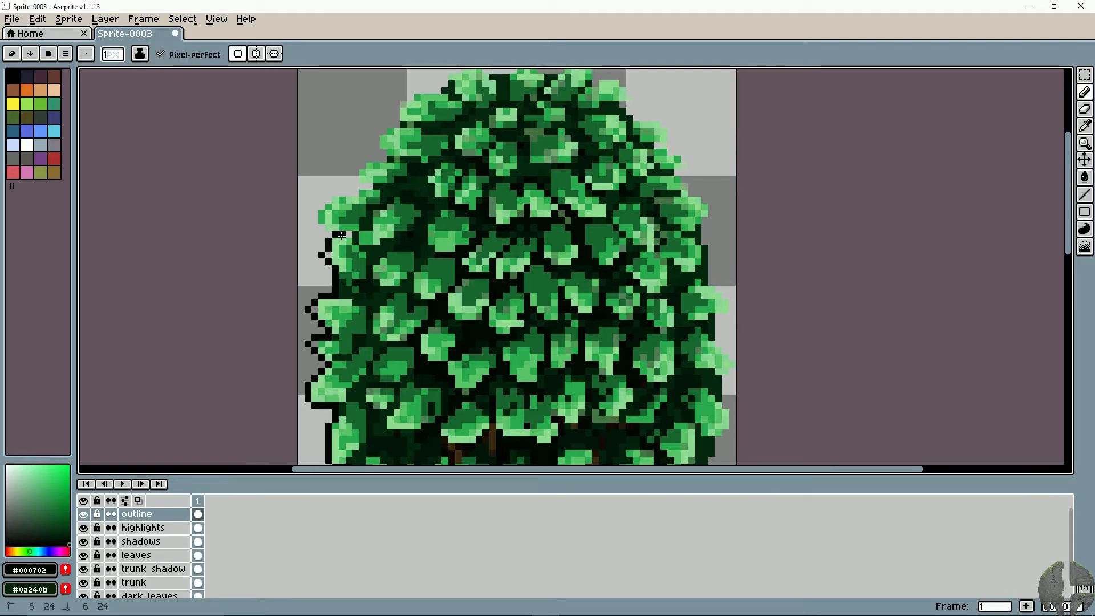
# - Outline the canopy's upper-left edge and the left part of its top in near-black, undoing stray strokes
pyautogui.moveTo(321, 225)
pyautogui.mouseDown()
pyautogui.moveTo(369, 185)
pyautogui.moveTo(355, 174)
pyautogui.moveTo(325, 226)
pyautogui.moveTo(351, 208)
pyautogui.moveTo(344, 189)
pyautogui.moveTo(357, 175)
pyautogui.moveTo(340, 219)
pyautogui.moveTo(365, 216)
pyautogui.moveTo(361, 198)
pyautogui.moveTo(402, 191)
pyautogui.moveTo(416, 169)
pyautogui.moveTo(504, 170)
pyautogui.mouseUp()
pyautogui.hotkey('ctrl', 'z')
pyautogui.click(351, 197)
pyautogui.hotkey('ctrl', 'z')
pyautogui.hotkey('ctrl', 'z')
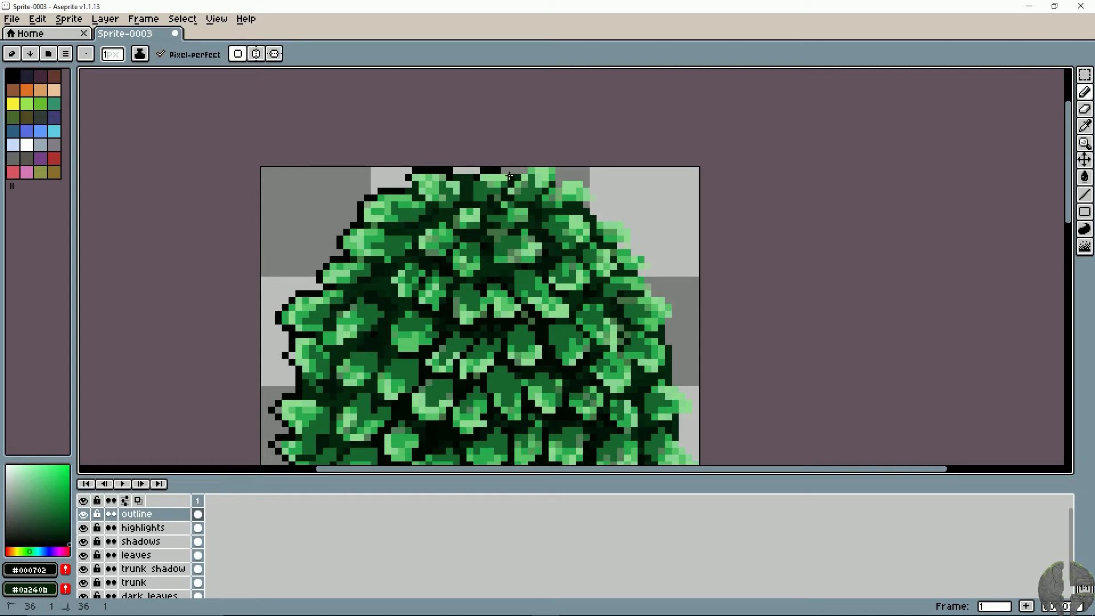
pyautogui.hotkey('ctrl', 'z')
# - Recolor the near-black outline along the canopy's top-left and upper-left edge to dark green #05280f with the Pencil
pyautogui.scroll(-3, 502, 228)
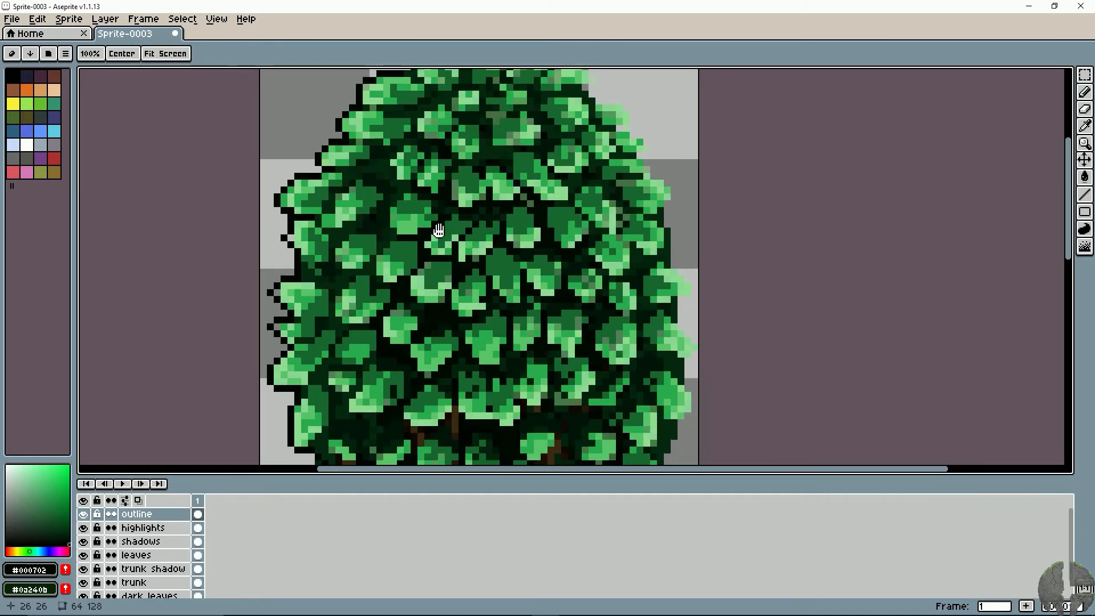
pyautogui.scroll(1, 434, 240)
pyautogui.scroll(1, 365, 251)
pyautogui.moveTo(377, 251); pyautogui.dragTo(446, 243)
pyautogui.keyDown('alt'); pyautogui.click(445, 246); pyautogui.keyUp('alt')
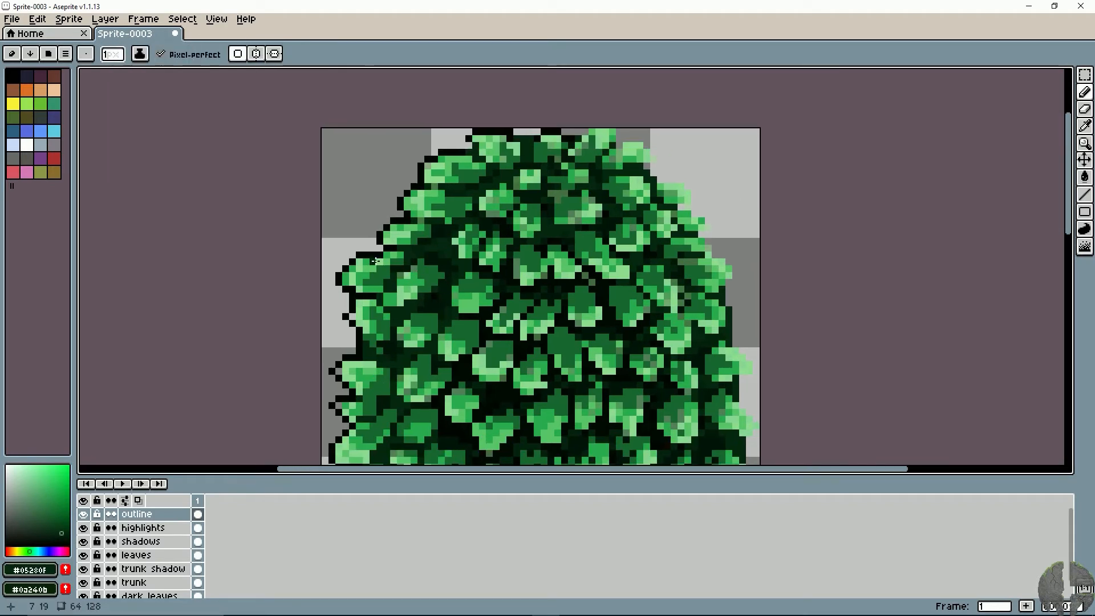
pyautogui.moveTo(377, 282); pyautogui.dragTo(378, 331)
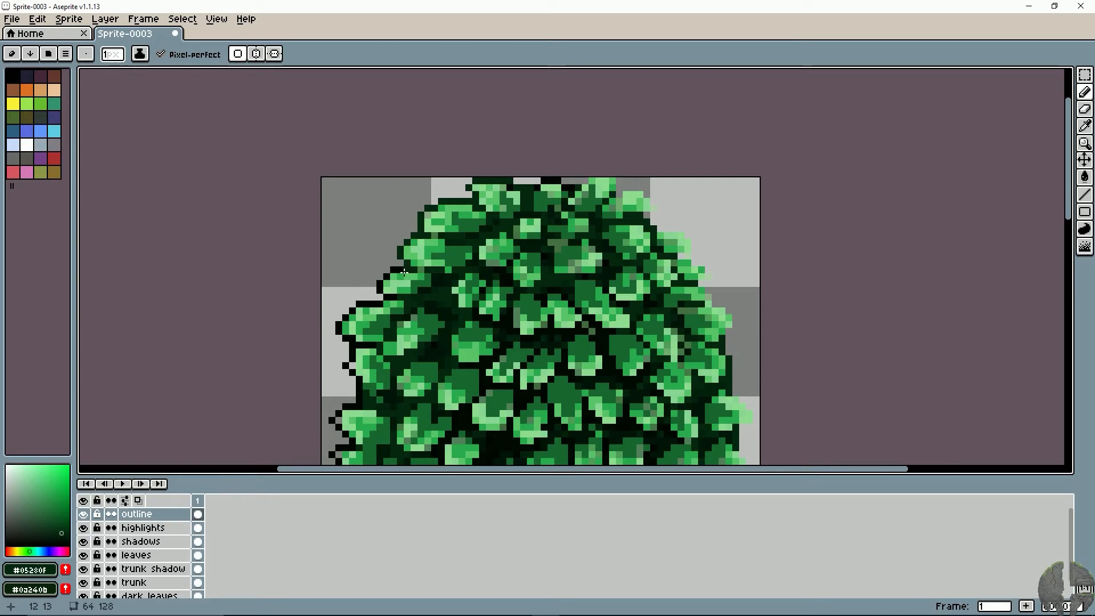
pyautogui.moveTo(407, 271)
pyautogui.mouseDown()
pyautogui.moveTo(394, 270)
pyautogui.moveTo(406, 265)
pyautogui.mouseUp()
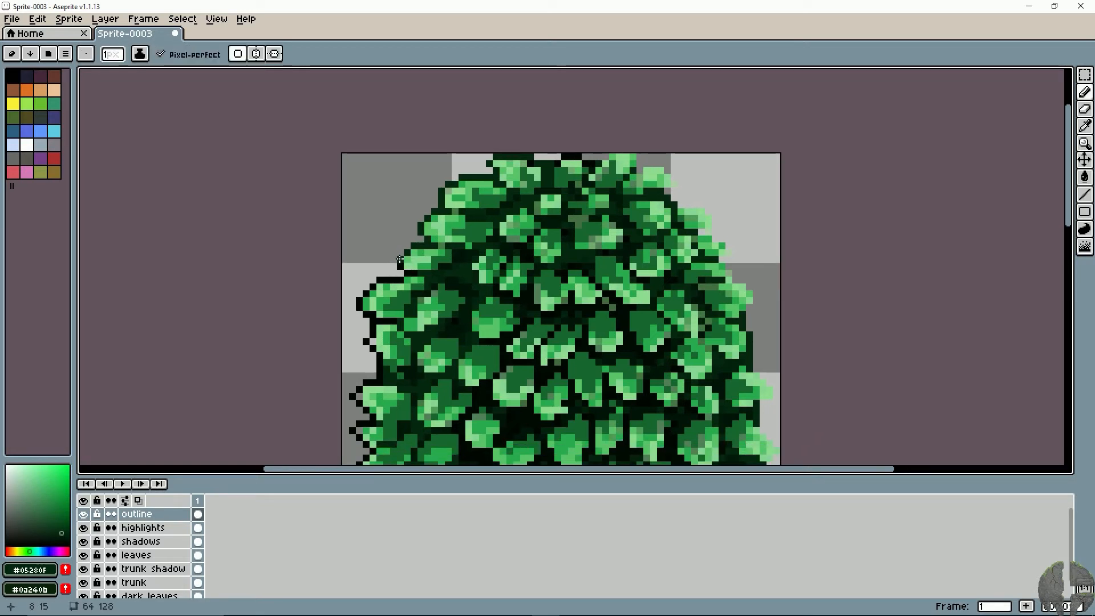
# - Continue recoloring the outline in #05280f around the leaf tips on the canopy's left edge towards mid-height
pyautogui.moveTo(400, 280)
pyautogui.mouseDown()
pyautogui.moveTo(359, 301)
pyautogui.moveTo(377, 326)
pyautogui.moveTo(385, 294)
pyautogui.moveTo(400, 321)
pyautogui.moveTo(402, 285)
pyautogui.mouseUp()
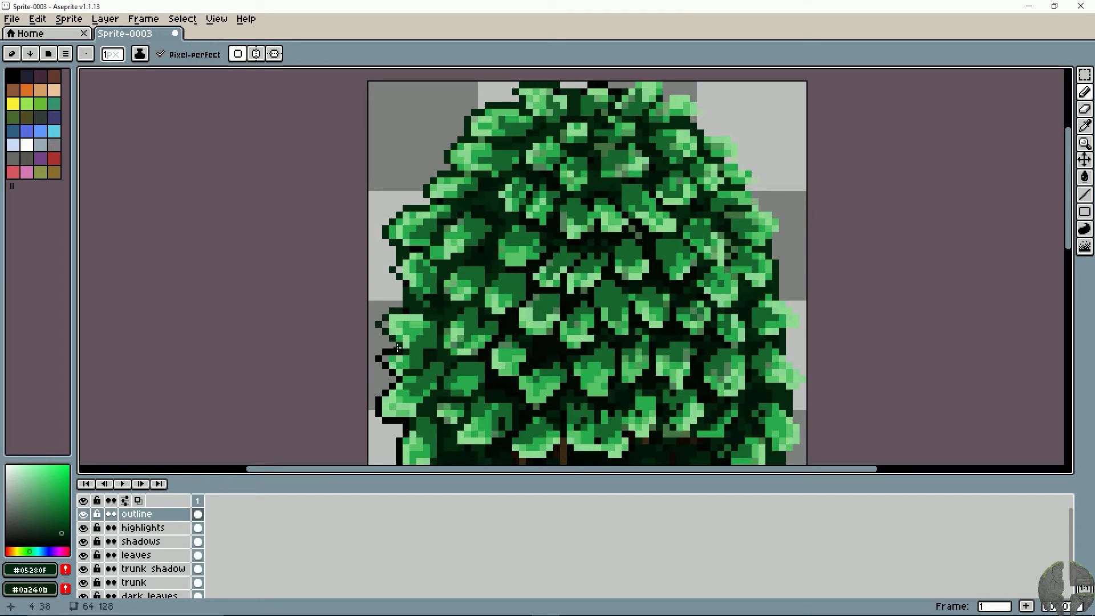
pyautogui.moveTo(397, 348); pyautogui.dragTo(362, 358)
pyautogui.moveTo(455, 328); pyautogui.dragTo(365, 312)
pyautogui.moveTo(368, 264)
pyautogui.mouseDown()
pyautogui.moveTo(477, 340)
pyautogui.moveTo(361, 381)
pyautogui.mouseUp()
# - Outline the right part of the canopy's top and its upper-right leaf tips in #05280f, clearing a stray pixel
pyautogui.press('b')
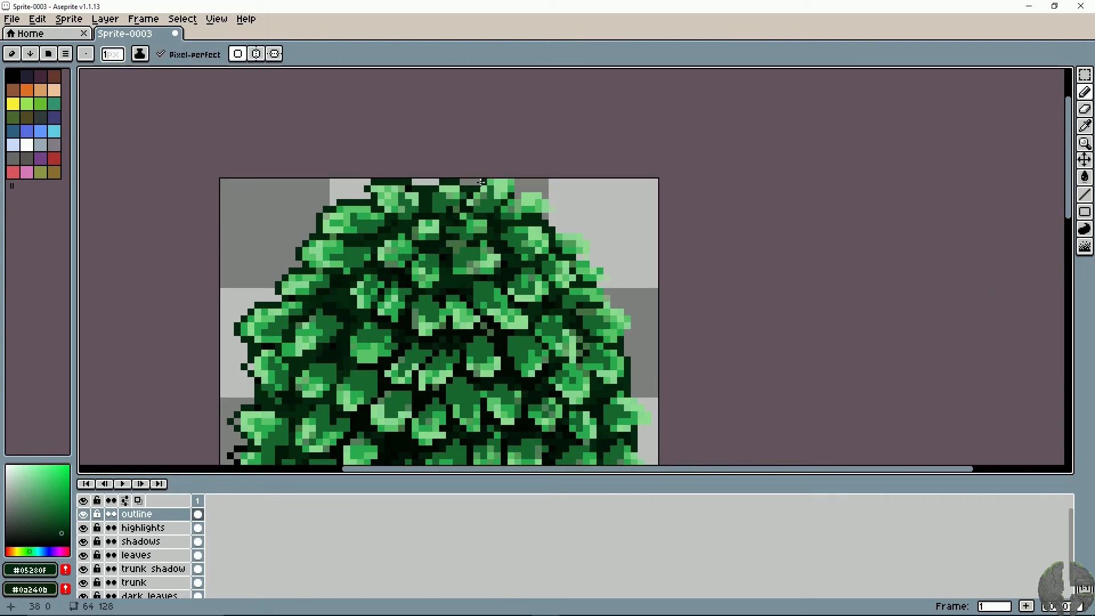
pyautogui.moveTo(489, 184)
pyautogui.mouseDown()
pyautogui.moveTo(511, 182)
pyautogui.moveTo(553, 210)
pyautogui.mouseUp()
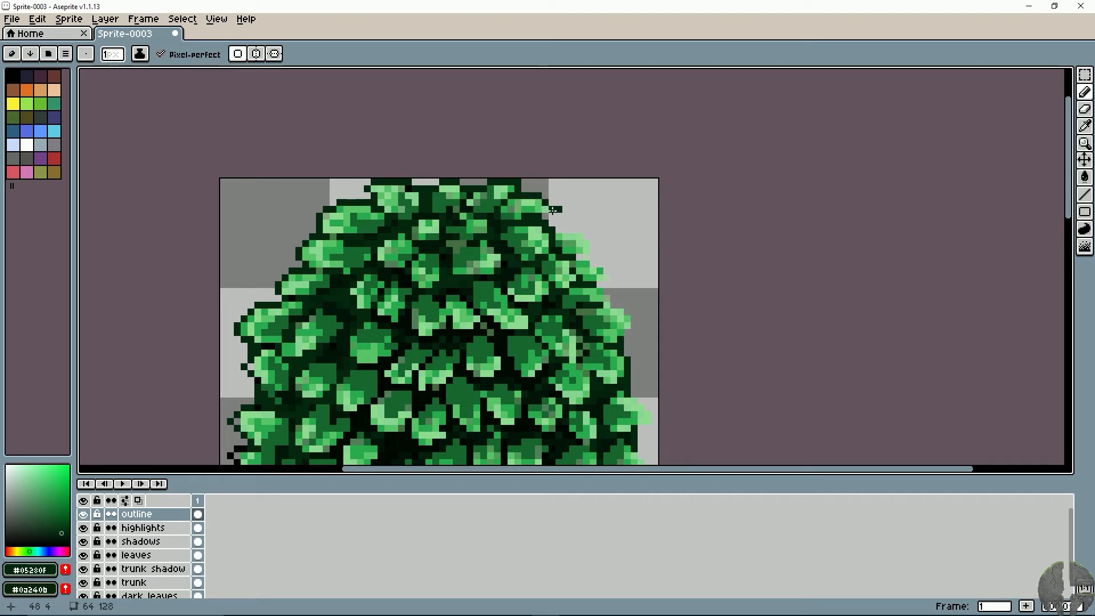
pyautogui.press('e')
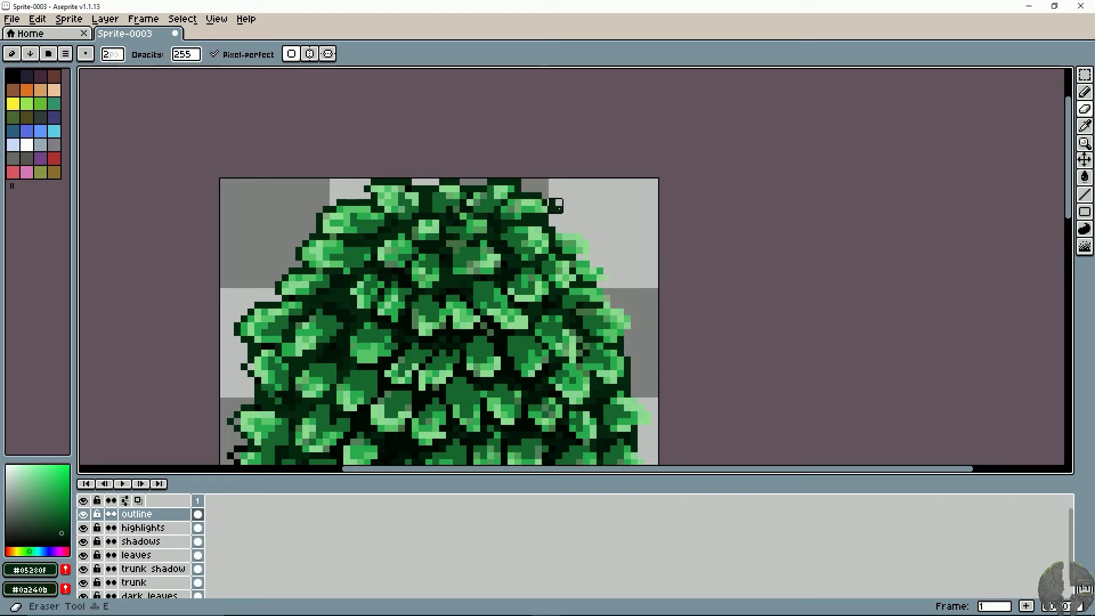
pyautogui.press('b')
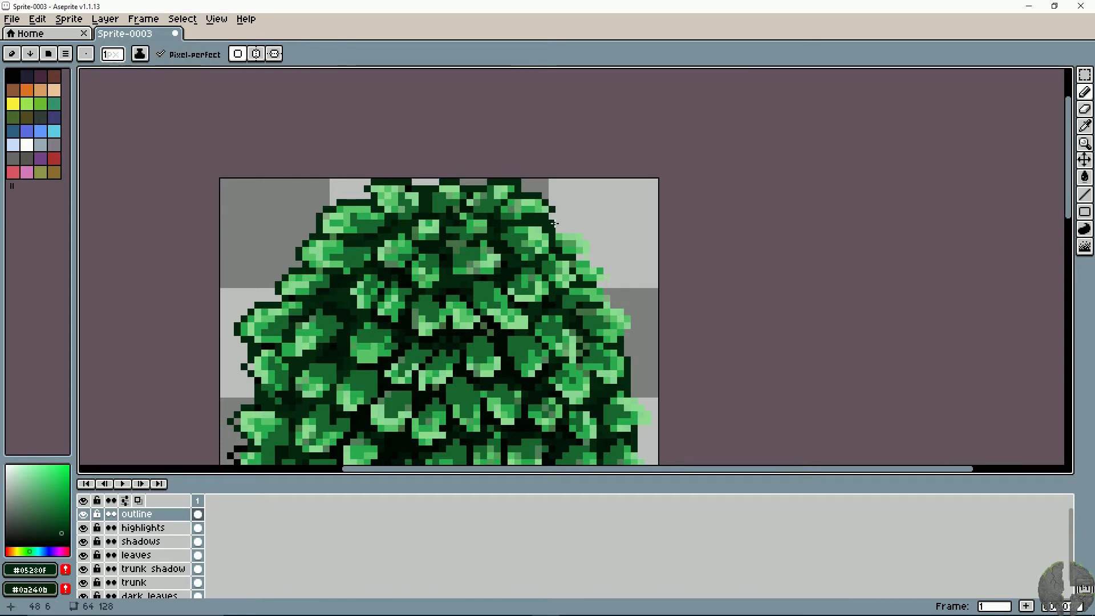
pyautogui.click(553, 228)
pyautogui.moveTo(558, 234)
pyautogui.mouseDown()
pyautogui.moveTo(593, 249)
pyautogui.moveTo(579, 258)
pyautogui.moveTo(512, 242)
pyautogui.mouseUp()
pyautogui.click(594, 264)
pyautogui.click(600, 265)
pyautogui.click(607, 271)
pyautogui.click(614, 279)
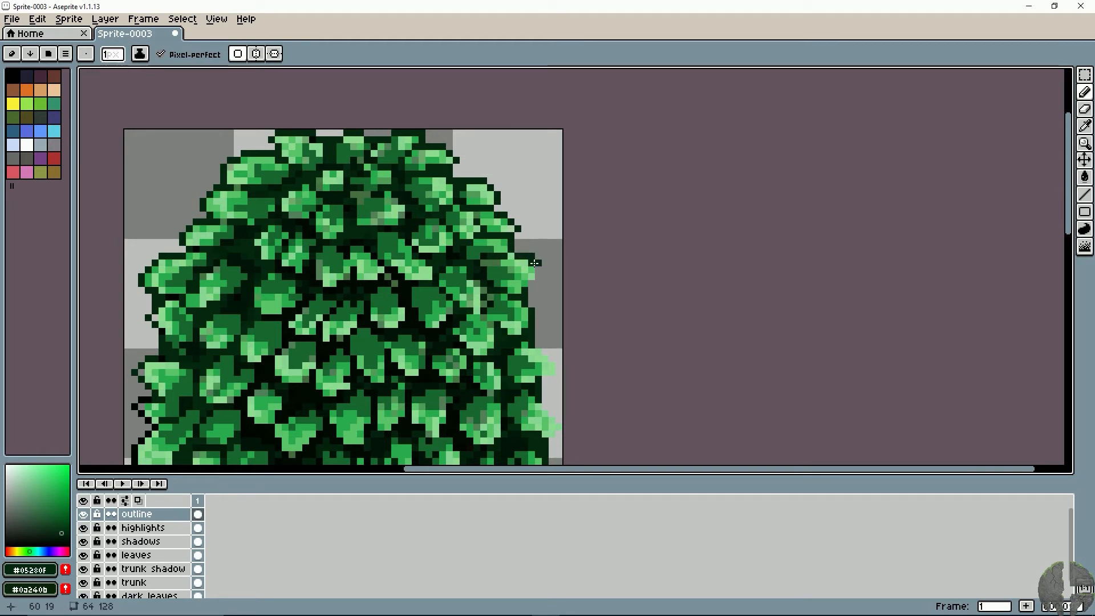
# - Redo the misplaced pixels and outline the protruding leaves on the canopy's upper-right side down to mid-height in #05280f
pyautogui.hotkey('ctrl', 'z')
pyautogui.hotkey('ctrl', 'z')
pyautogui.click(532, 263)
pyautogui.moveTo(525, 256)
pyautogui.mouseDown()
pyautogui.moveTo(523, 299)
pyautogui.moveTo(545, 282)
pyautogui.mouseUp()
pyautogui.press('e')
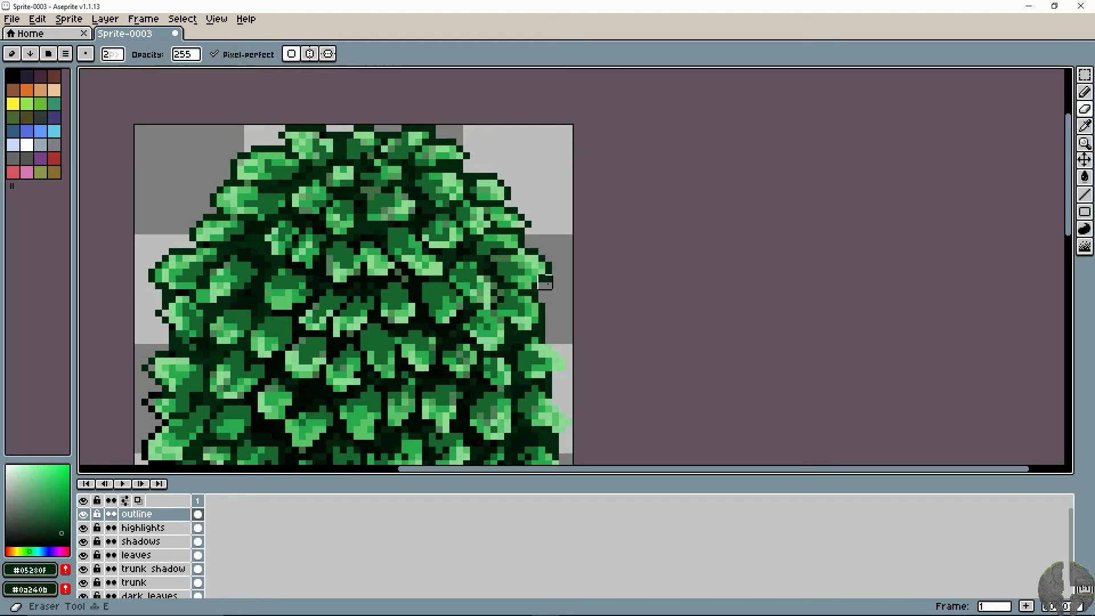
pyautogui.hotkey('ctrl', 'z')
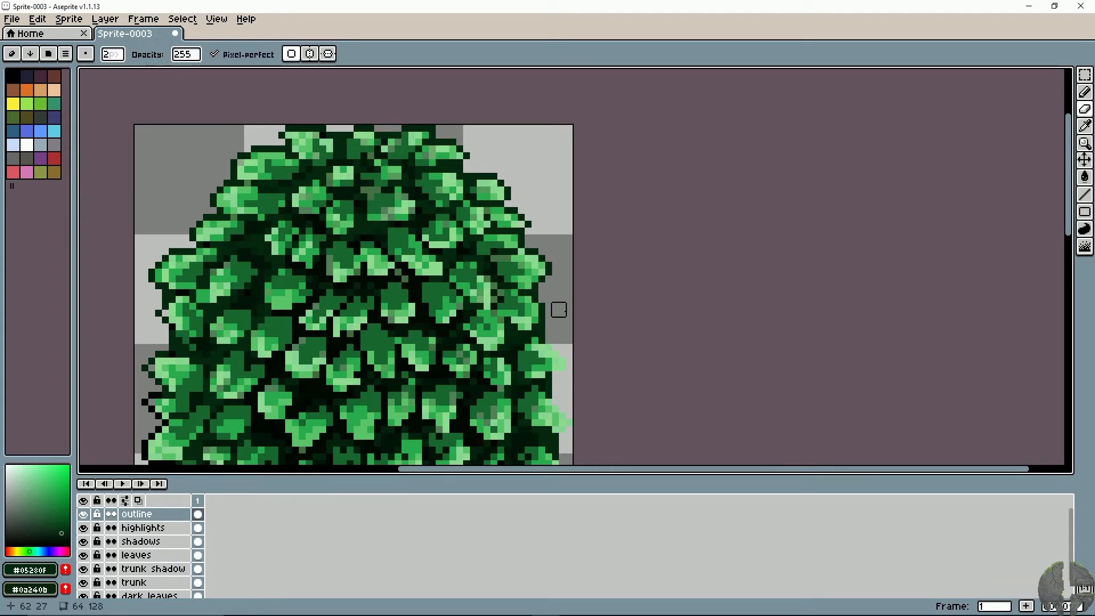
pyautogui.press('b')
pyautogui.moveTo(520, 321); pyautogui.dragTo(522, 277)
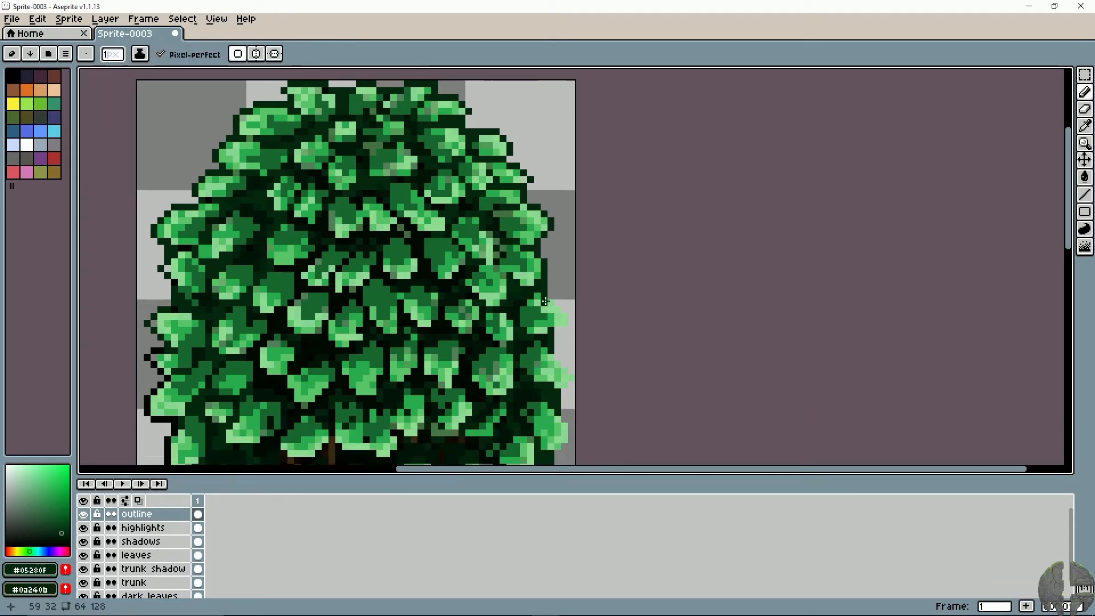
pyautogui.moveTo(563, 314)
pyautogui.mouseDown()
pyautogui.moveTo(535, 344)
pyautogui.moveTo(540, 306)
pyautogui.mouseUp()
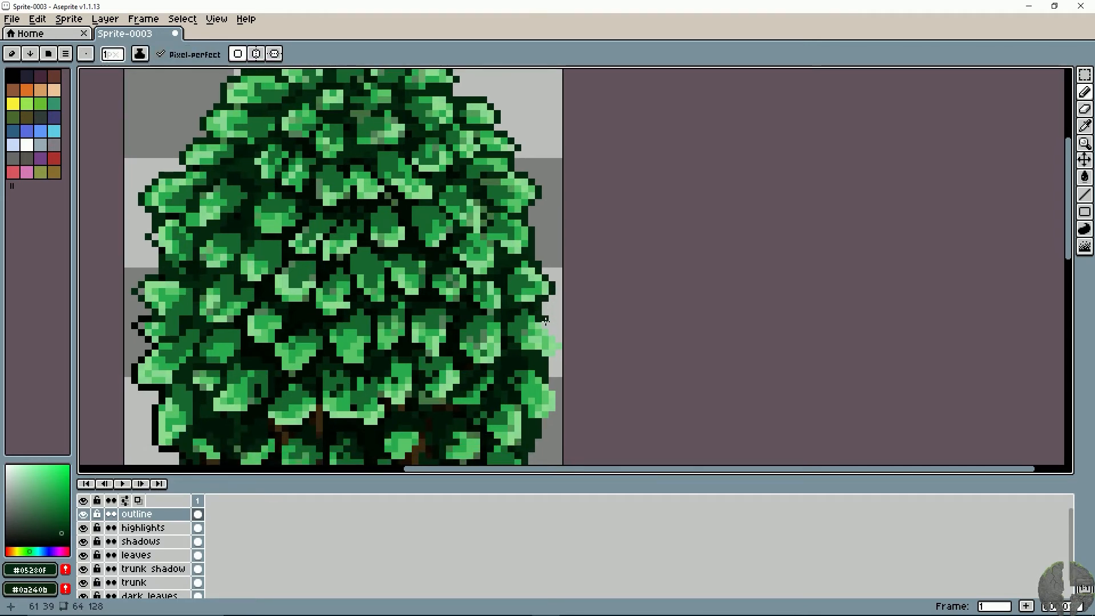
# - Extend the #05280f outline from the right edge's mid-height leaves down along the canopy's lower-right side, undoing stray strokes
pyautogui.moveTo(545, 325)
pyautogui.mouseDown()
pyautogui.moveTo(557, 360)
pyautogui.moveTo(534, 377)
pyautogui.moveTo(507, 305)
pyautogui.moveTo(548, 314)
pyautogui.moveTo(541, 302)
pyautogui.moveTo(548, 360)
pyautogui.mouseUp()
pyautogui.press('e')
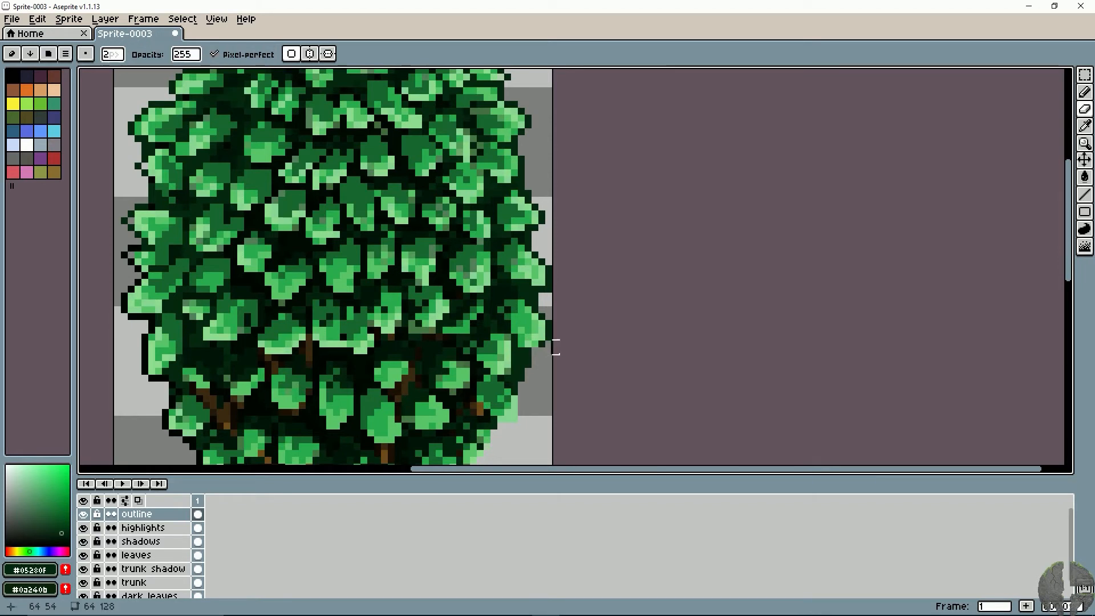
pyautogui.press('b')
pyautogui.moveTo(485, 375); pyautogui.dragTo(503, 319)
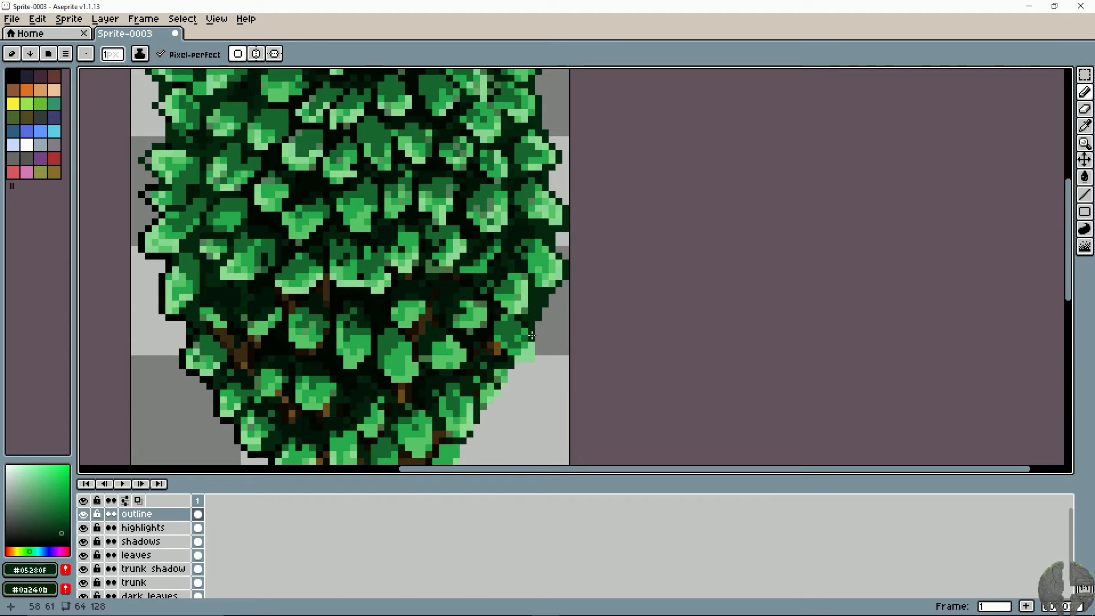
pyautogui.hotkey('ctrl', 'z')
pyautogui.moveTo(538, 338)
pyautogui.mouseDown()
pyautogui.moveTo(537, 357)
pyautogui.moveTo(532, 344)
pyautogui.moveTo(570, 291)
pyautogui.mouseUp()
pyautogui.hotkey('ctrl', 'z')
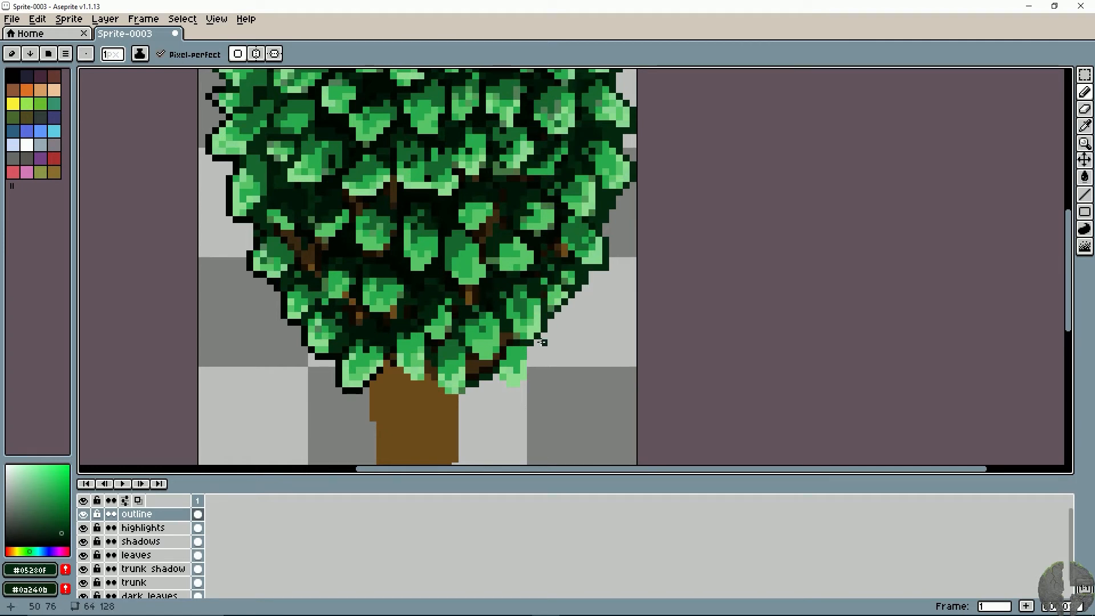
# - Darken the canopy's lower-right outline with #000702 and complete it around the bottom leaves up to the trunk
pyautogui.moveTo(520, 286)
pyautogui.mouseDown()
pyautogui.moveTo(523, 296)
pyautogui.moveTo(398, 335)
pyautogui.mouseUp()
pyautogui.keyDown('alt'); pyautogui.click(314, 337); pyautogui.keyUp('alt')
pyautogui.moveTo(366, 250); pyautogui.dragTo(395, 307)
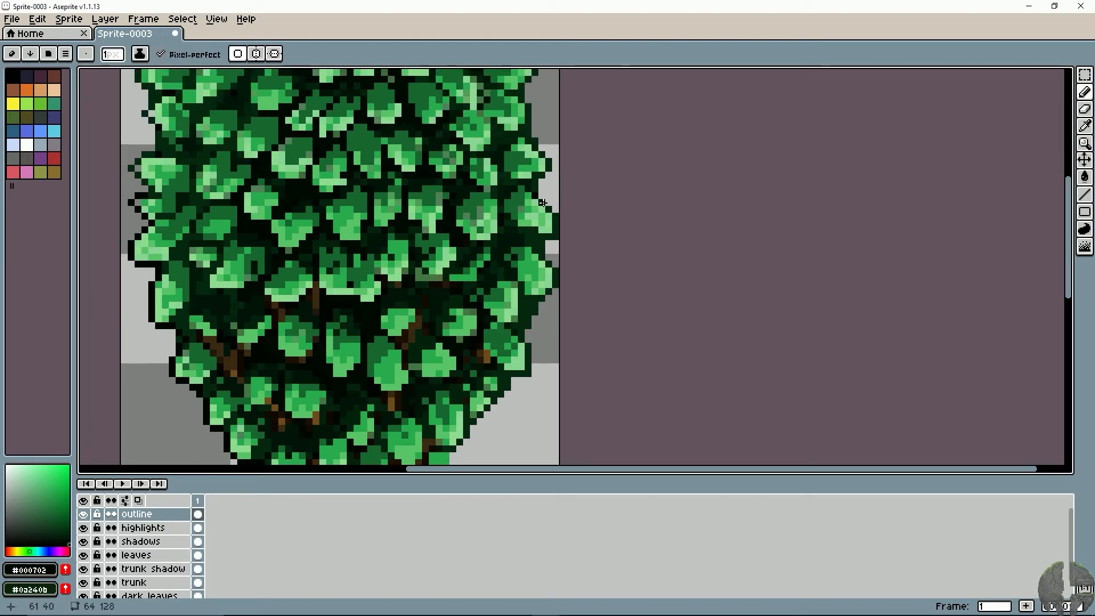
pyautogui.hotkey('ctrl', 'z')
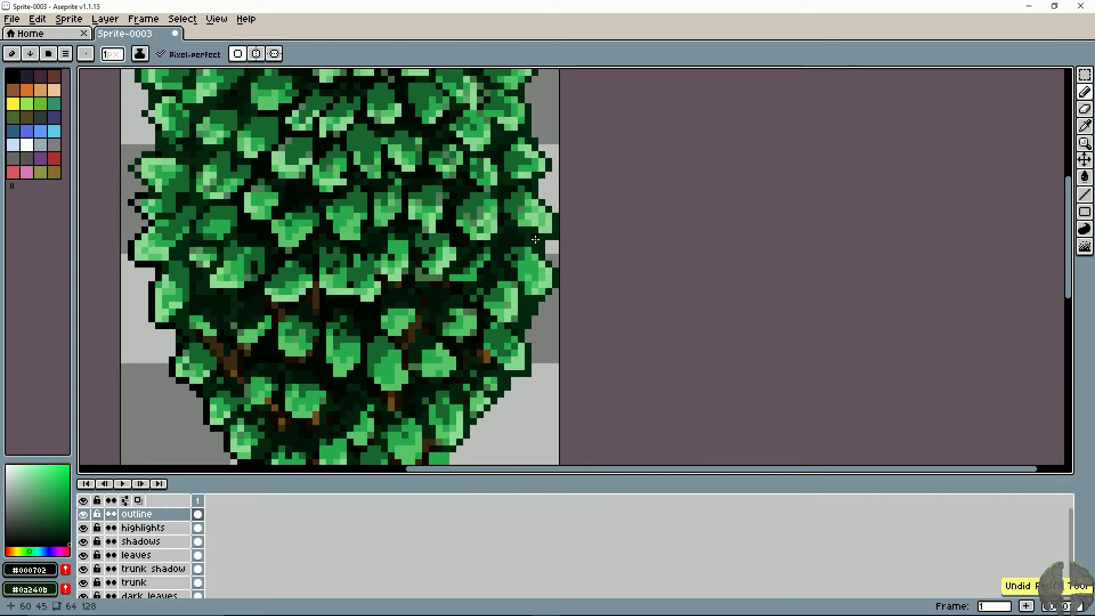
pyautogui.moveTo(542, 237); pyautogui.dragTo(542, 253)
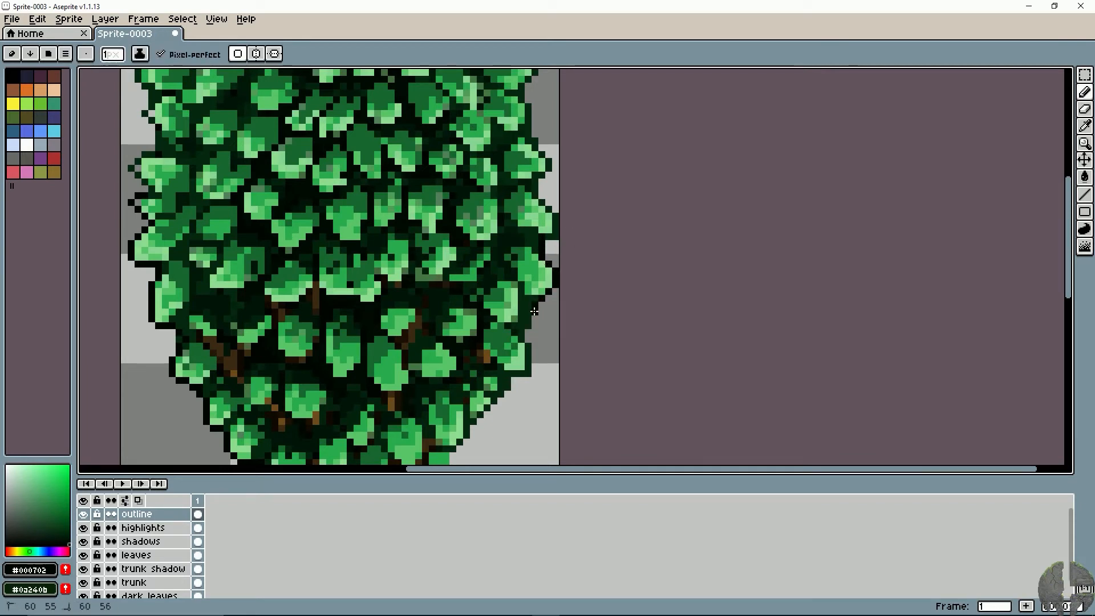
pyautogui.moveTo(529, 343)
pyautogui.mouseDown()
pyautogui.moveTo(501, 392)
pyautogui.moveTo(478, 392)
pyautogui.moveTo(573, 322)
pyautogui.mouseUp()
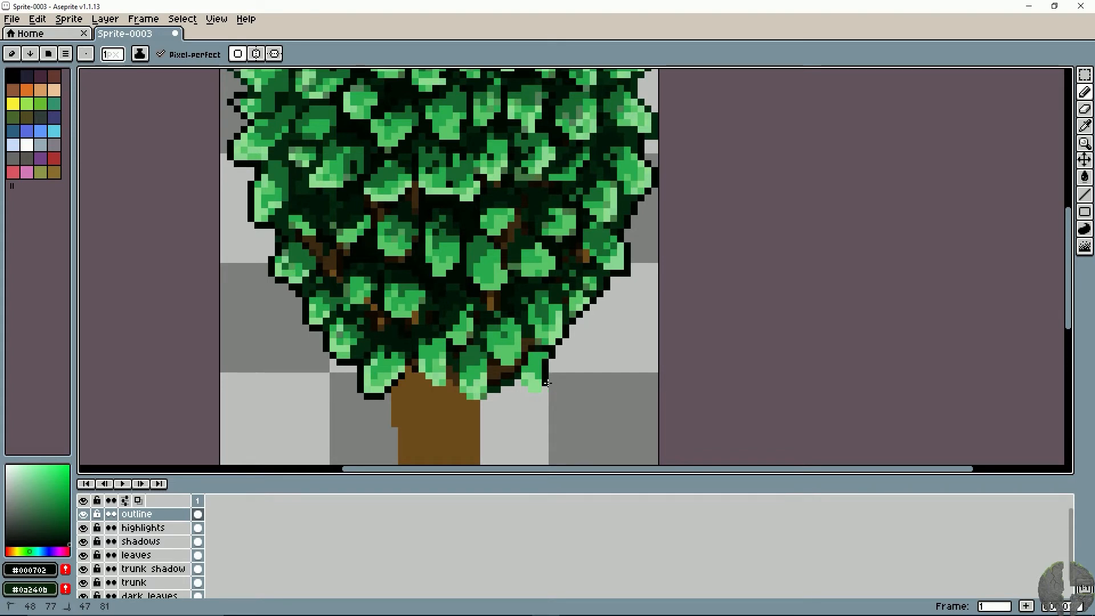
pyautogui.hotkey('ctrl', 'z')
pyautogui.moveTo(553, 361)
pyautogui.mouseDown()
pyautogui.moveTo(537, 398)
pyautogui.moveTo(519, 381)
pyautogui.moveTo(478, 385)
pyautogui.moveTo(514, 384)
pyautogui.moveTo(475, 411)
pyautogui.moveTo(450, 383)
pyautogui.moveTo(436, 390)
pyautogui.moveTo(478, 355)
pyautogui.moveTo(448, 399)
pyautogui.mouseUp()
# - Examine the outlined tree as a whole and up close to check the canopy's silhouette and leaf edges
pyautogui.scroll(-1, 462, 376)
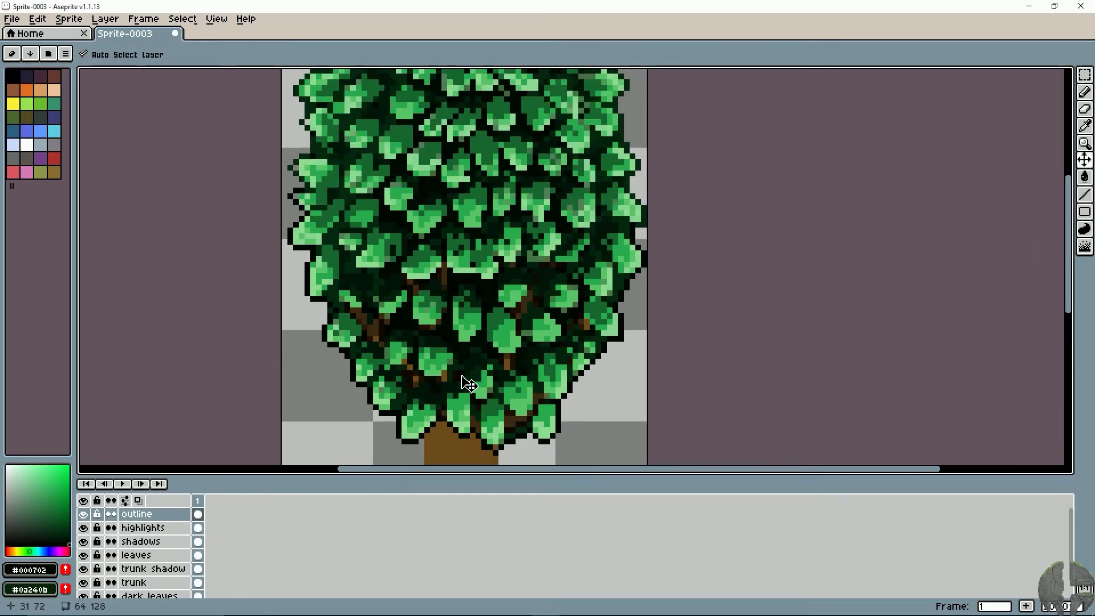
pyautogui.scroll(-2, 469, 383)
pyautogui.moveTo(480, 355); pyautogui.dragTo(481, 338)
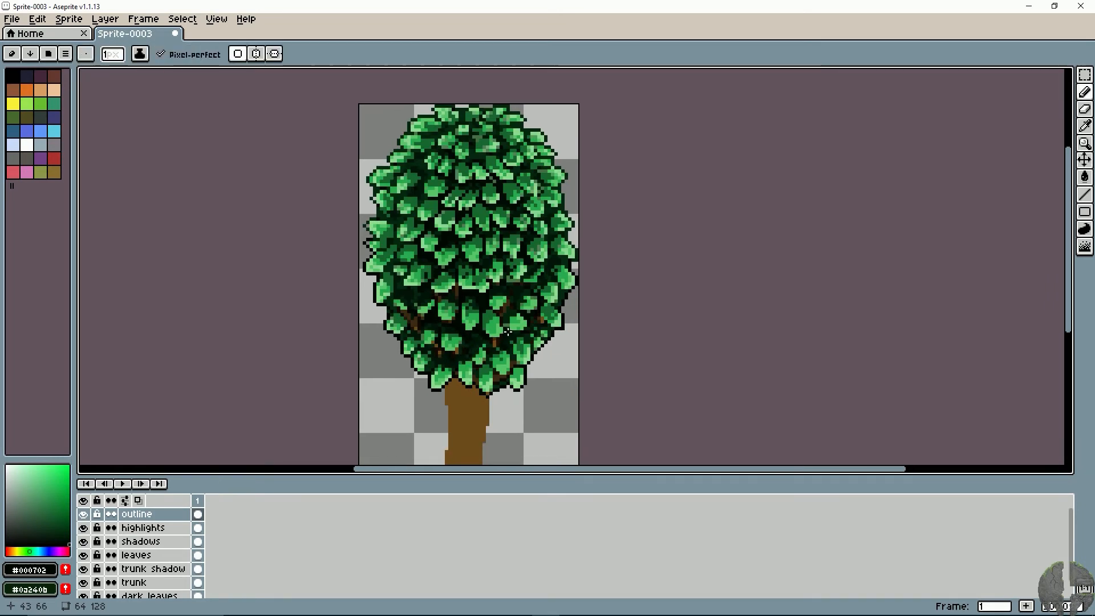
pyautogui.scroll(-4, 509, 331)
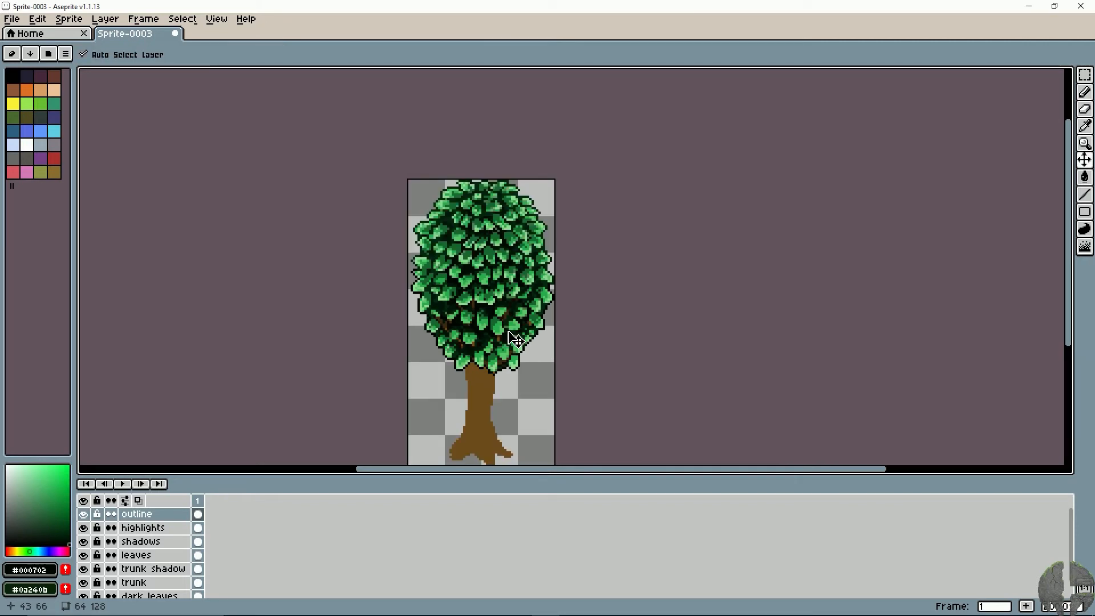
pyautogui.scroll(4, 509, 331)
pyautogui.scroll(-2, 508, 332)
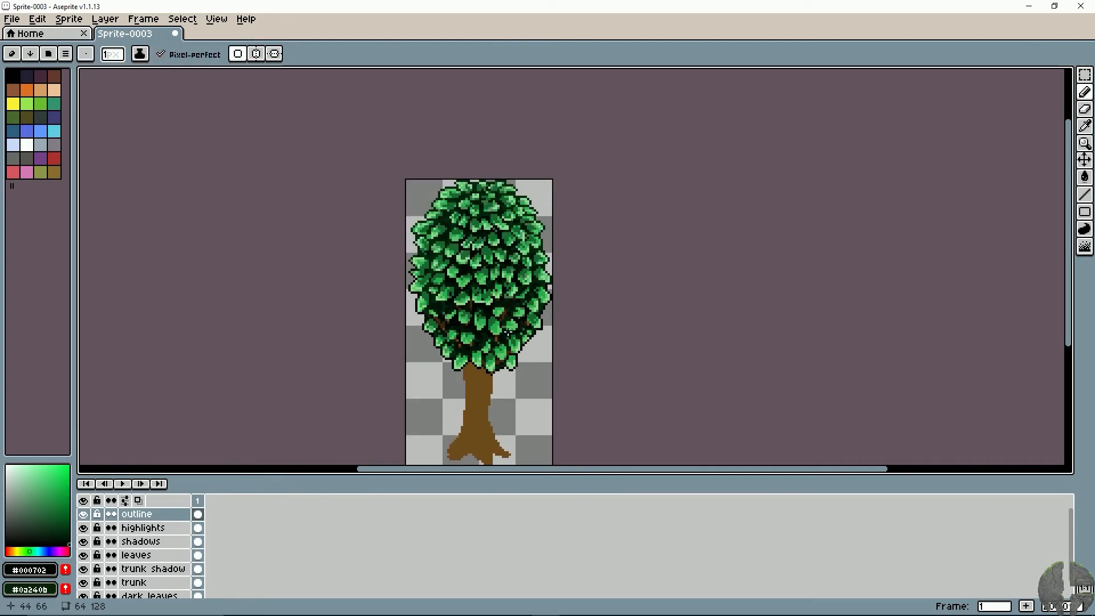
pyautogui.scroll(2, 507, 332)
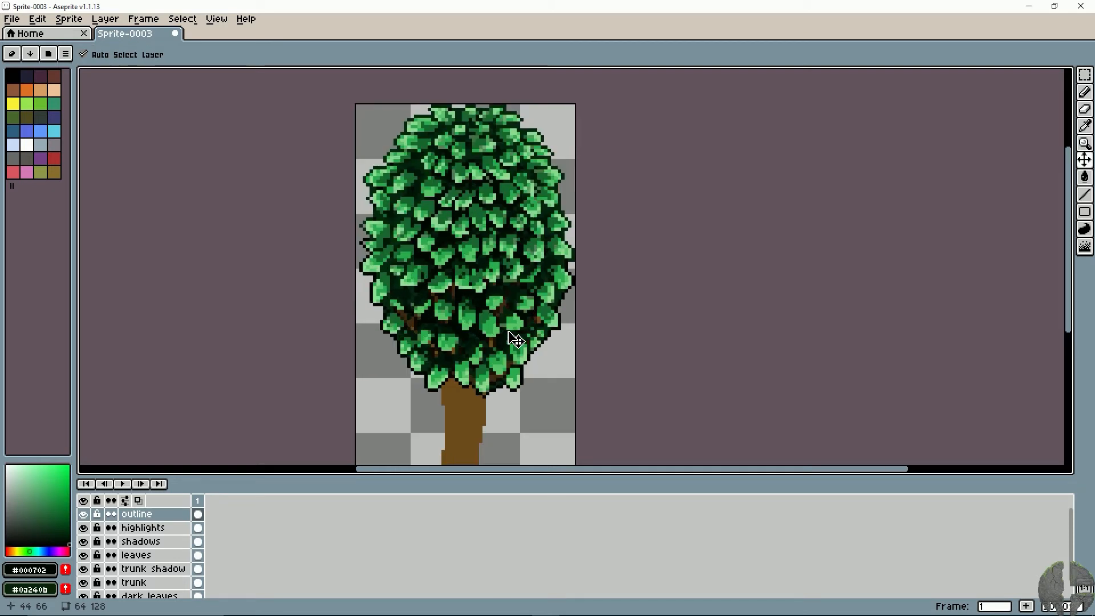
pyautogui.moveTo(471, 288)
pyautogui.mouseDown()
pyautogui.moveTo(483, 317)
pyautogui.moveTo(432, 329)
pyautogui.moveTo(453, 301)
pyautogui.mouseUp()
pyautogui.scroll(1, 484, 318)
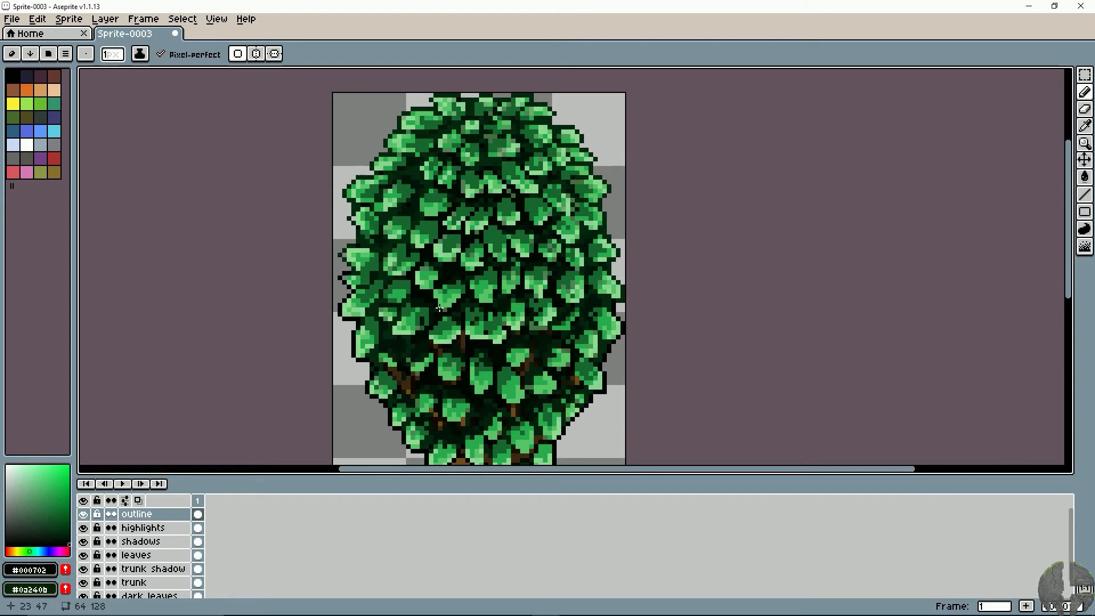
pyautogui.moveTo(439, 308); pyautogui.dragTo(428, 280)
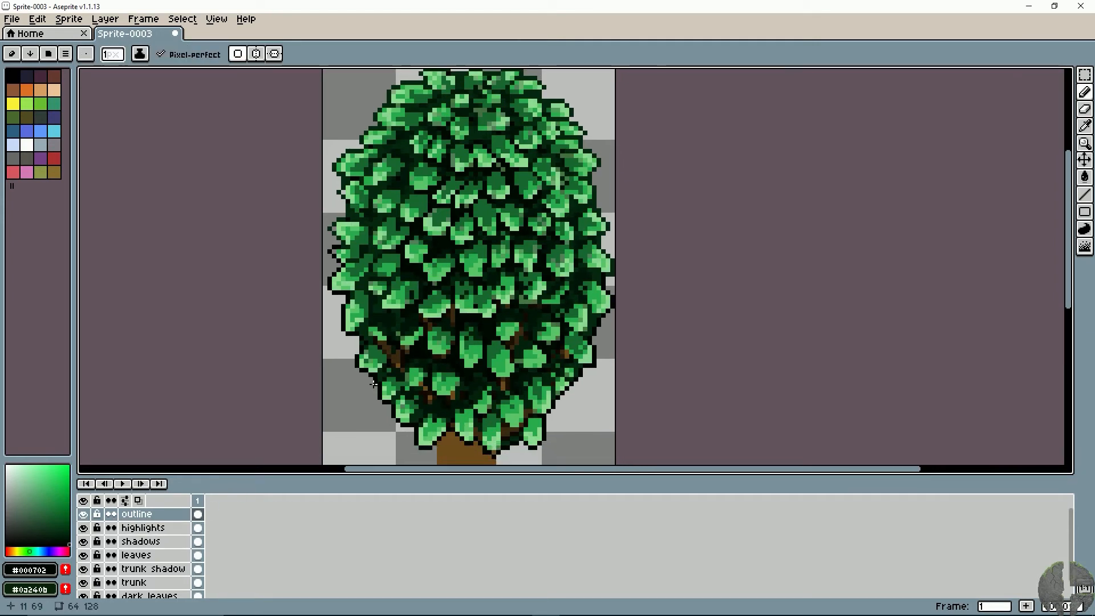
pyautogui.moveTo(379, 379); pyautogui.dragTo(382, 390)
pyautogui.scroll(-1, 382, 389)
pyautogui.scroll(1, 390, 396)
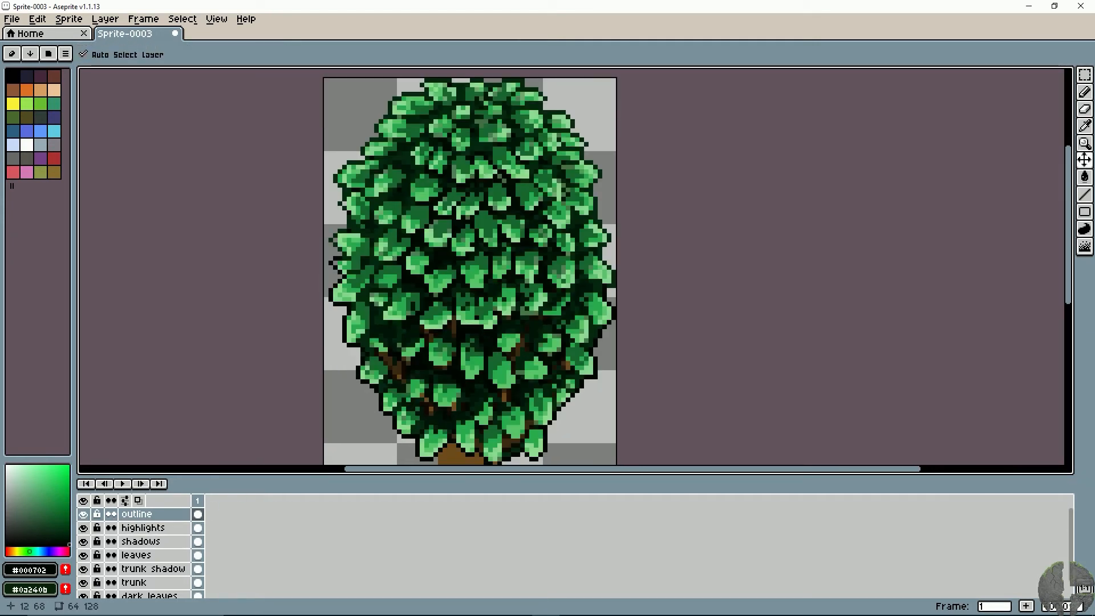
pyautogui.press('b')
pyautogui.press('space')
pyautogui.moveTo(383, 268); pyautogui.dragTo(402, 286)
pyautogui.scroll(3, 402, 286)
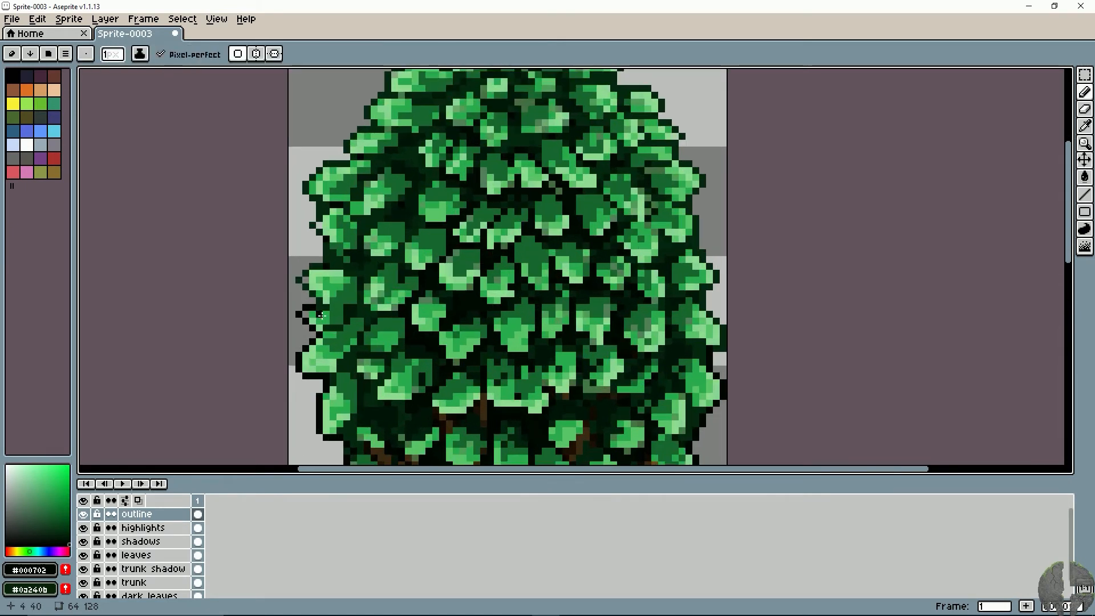
# - Select the shadows layer and briefly hide and show it to check which shading it contains
pyautogui.click(142, 542)
pyautogui.click(84, 541)
pyautogui.click(84, 542)
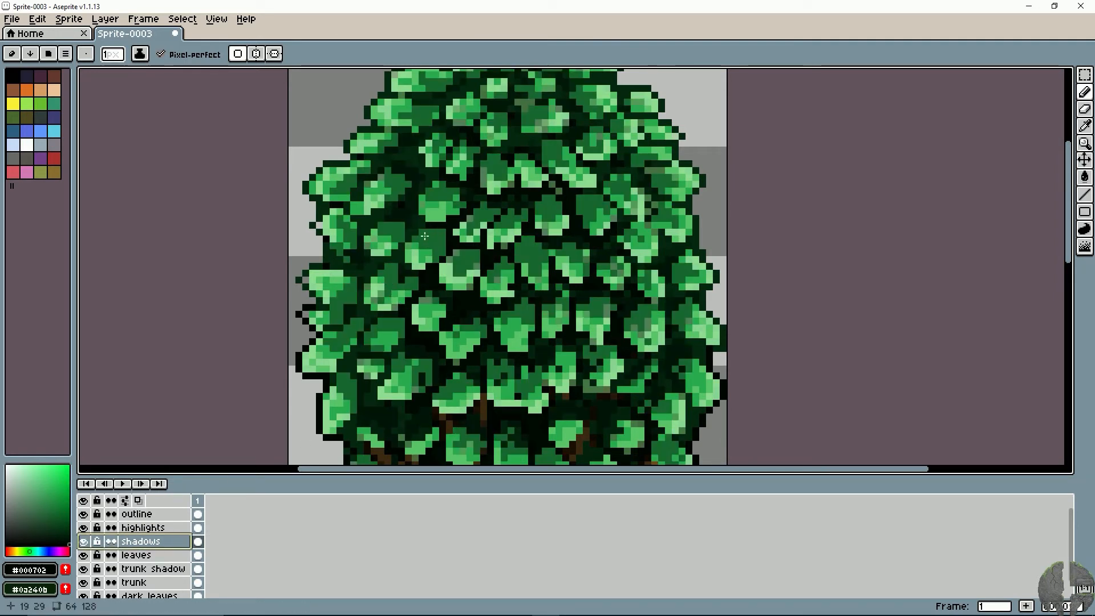
# - Switch to the leaves layer and mix a darker green from the sampled leaf colour, with hue 137°, saturation 78 and brightness 36
pyautogui.keyDown('alt'); pyautogui.click(382, 246); pyautogui.keyUp('alt')
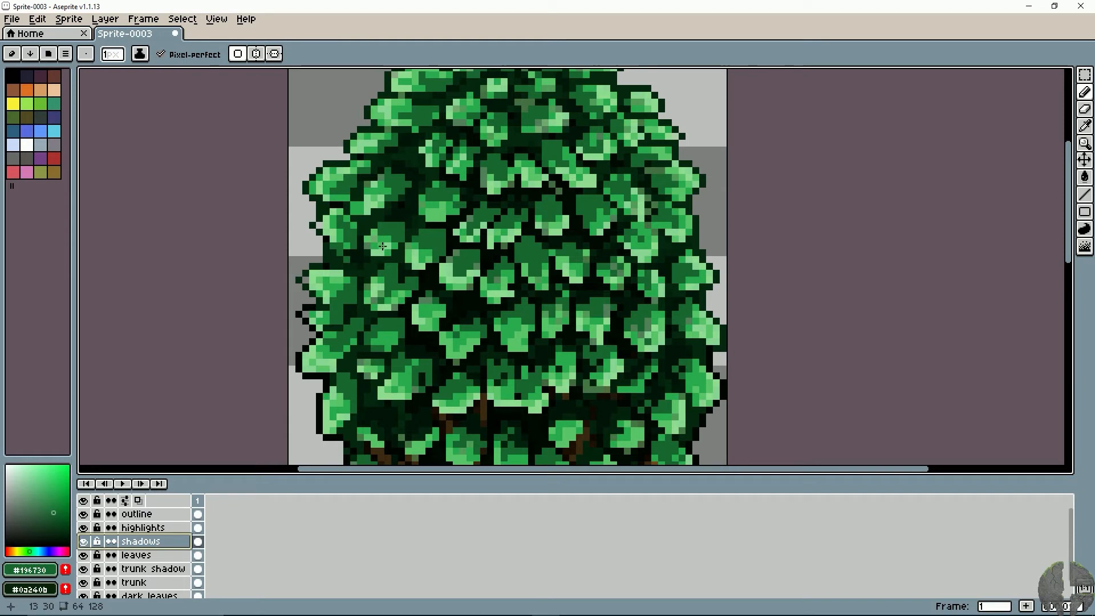
pyautogui.keyDown('alt'); pyautogui.click(393, 206); pyautogui.keyUp('alt')
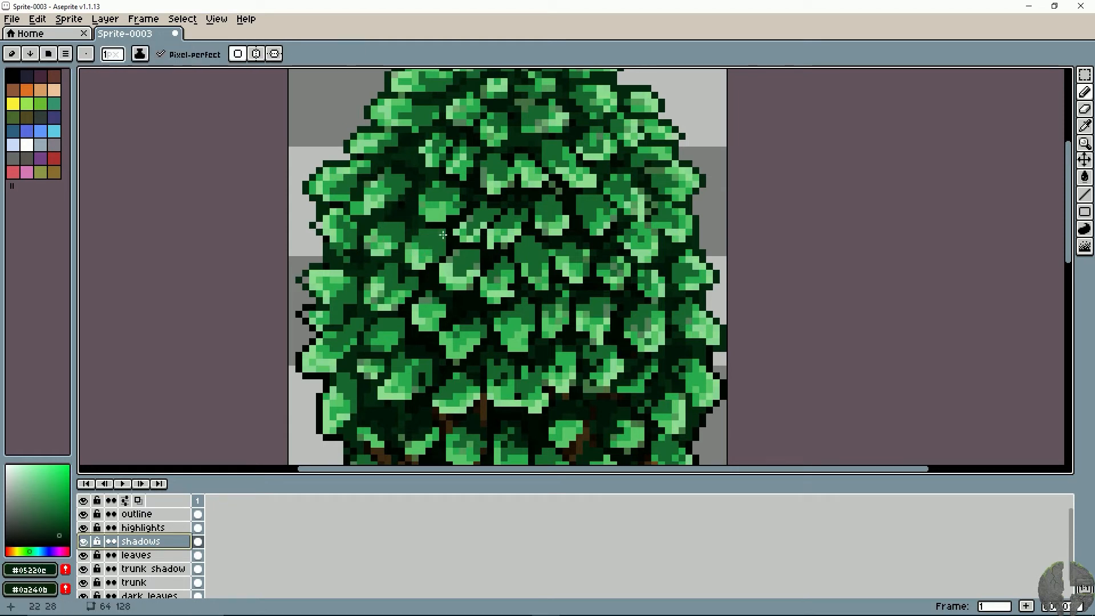
pyautogui.click(139, 561)
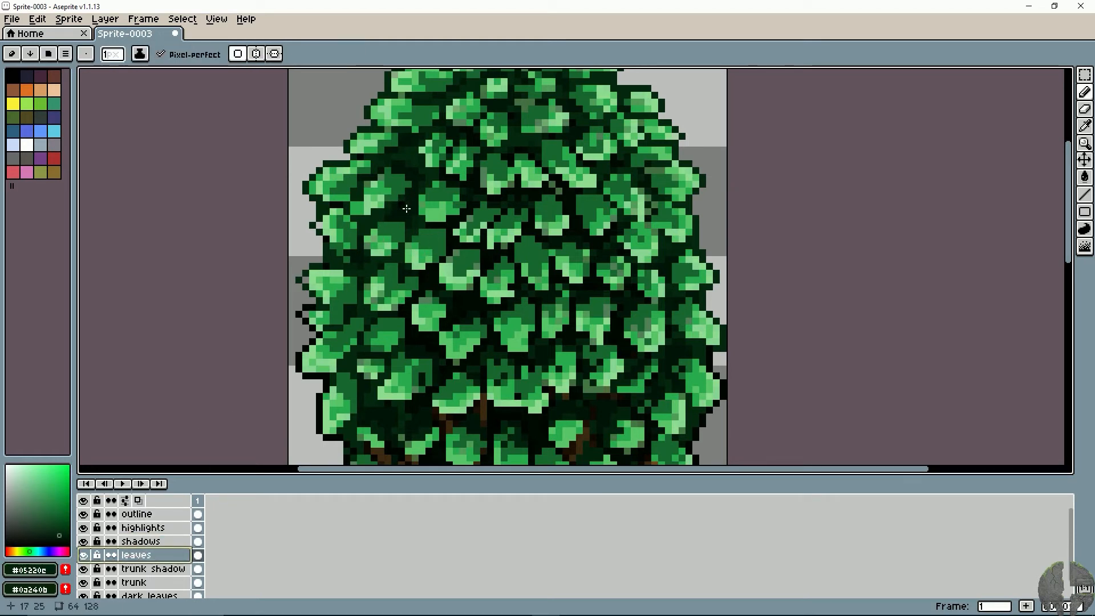
pyautogui.keyDown('alt'); pyautogui.click(394, 223); pyautogui.keyUp('alt')
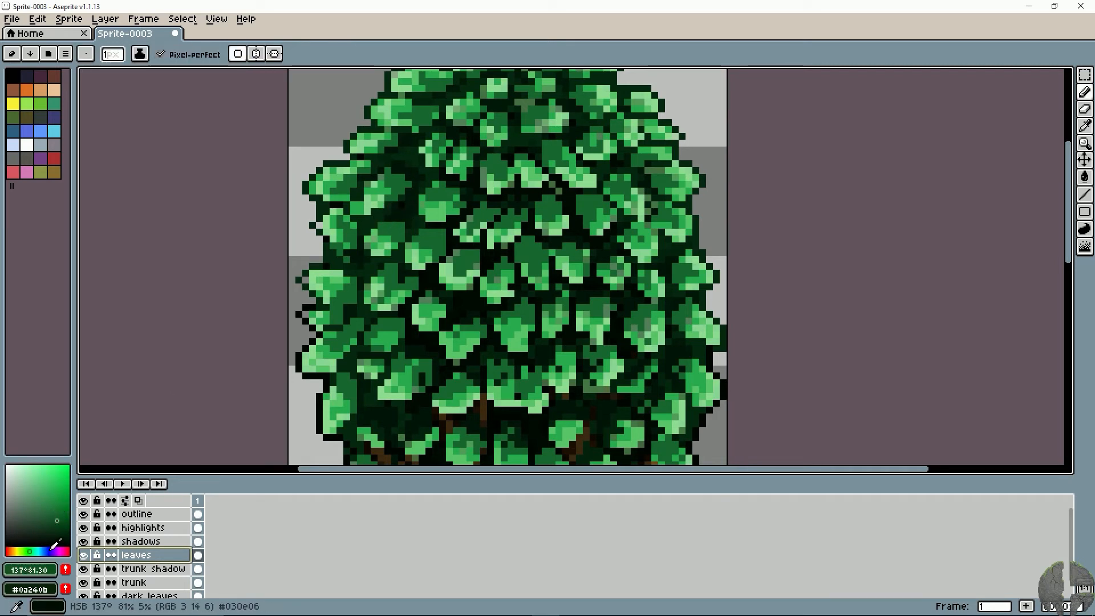
pyautogui.keyDown('alt'); pyautogui.click(400, 221); pyautogui.keyUp('alt')
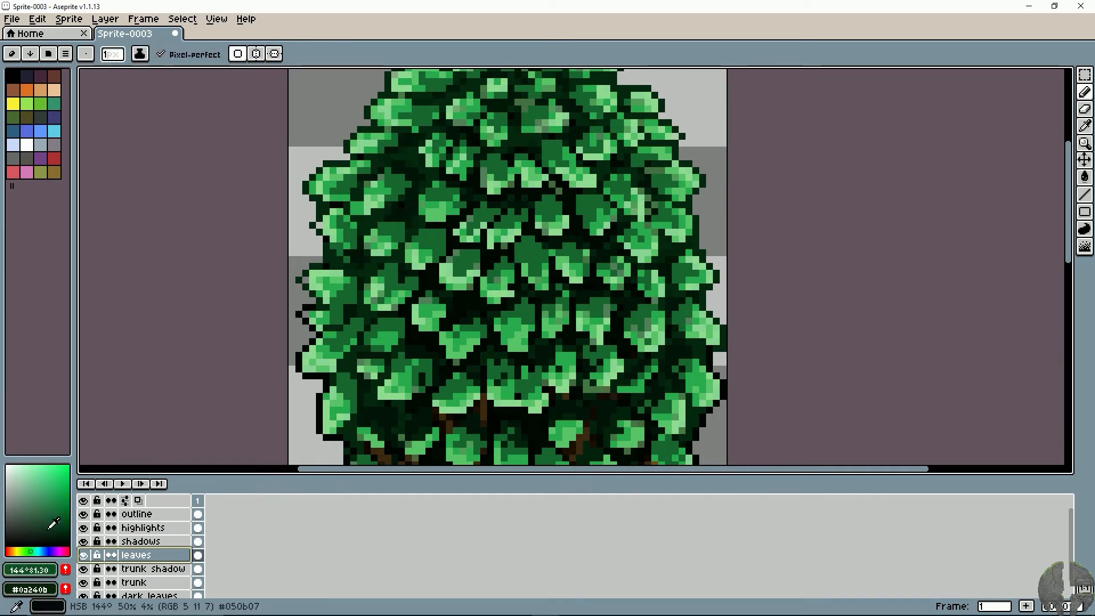
pyautogui.keyDown('alt'); pyautogui.click(382, 233); pyautogui.keyUp('alt')
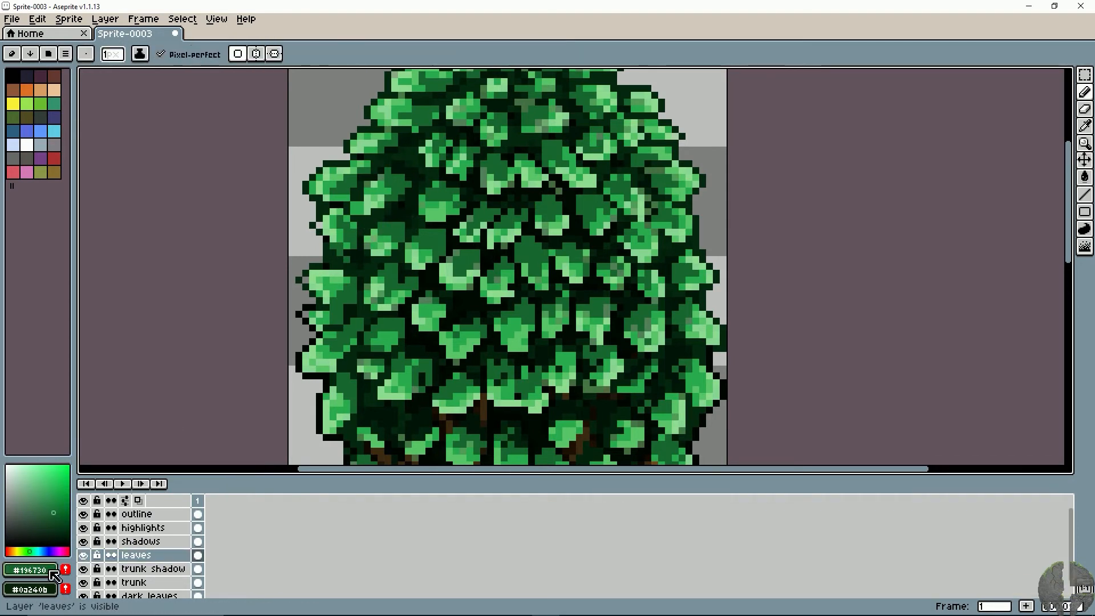
pyautogui.click(55, 517)
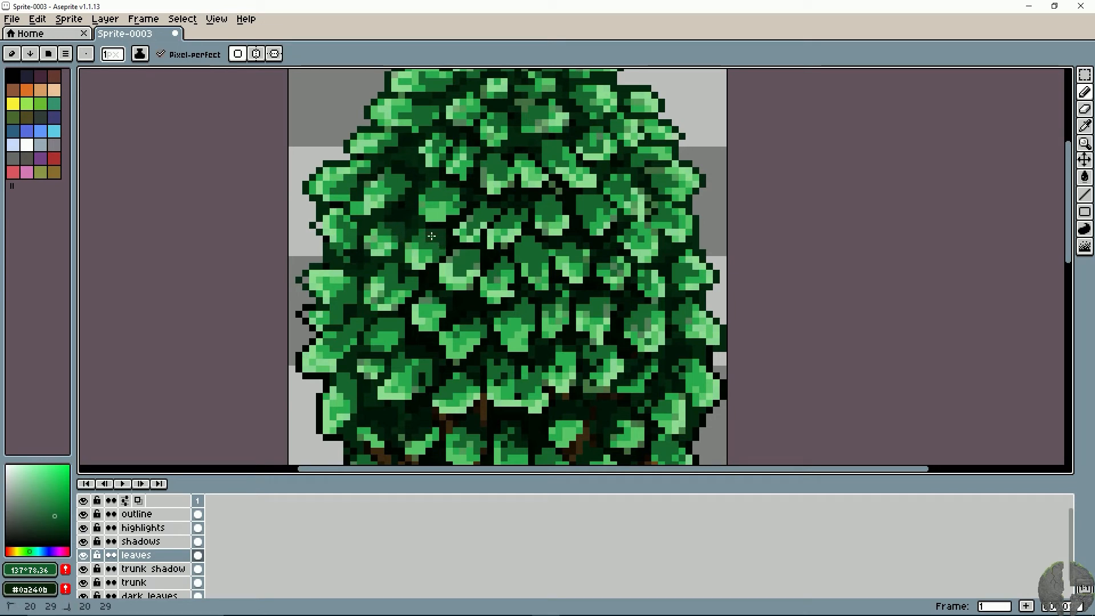
# - Shade the upper parts of the leaves across the middle of the canopy with the darker green
pyautogui.moveTo(467, 254); pyautogui.dragTo(474, 254)
pyautogui.click(524, 240)
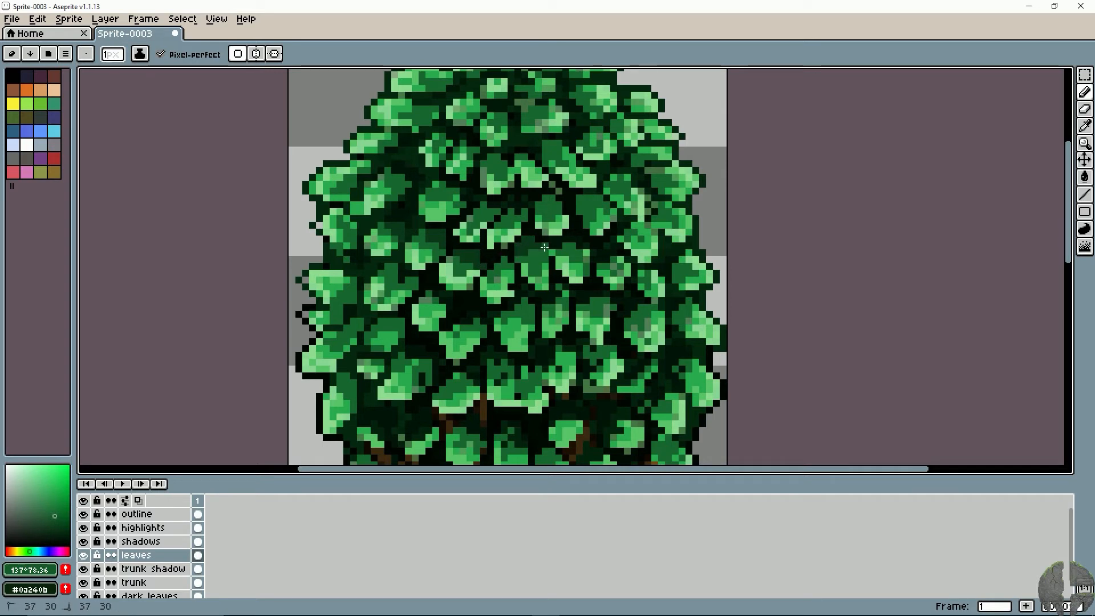
pyautogui.moveTo(516, 253)
pyautogui.mouseDown()
pyautogui.moveTo(503, 251)
pyautogui.moveTo(542, 238)
pyautogui.mouseUp()
pyautogui.click(466, 245)
pyautogui.click(519, 244)
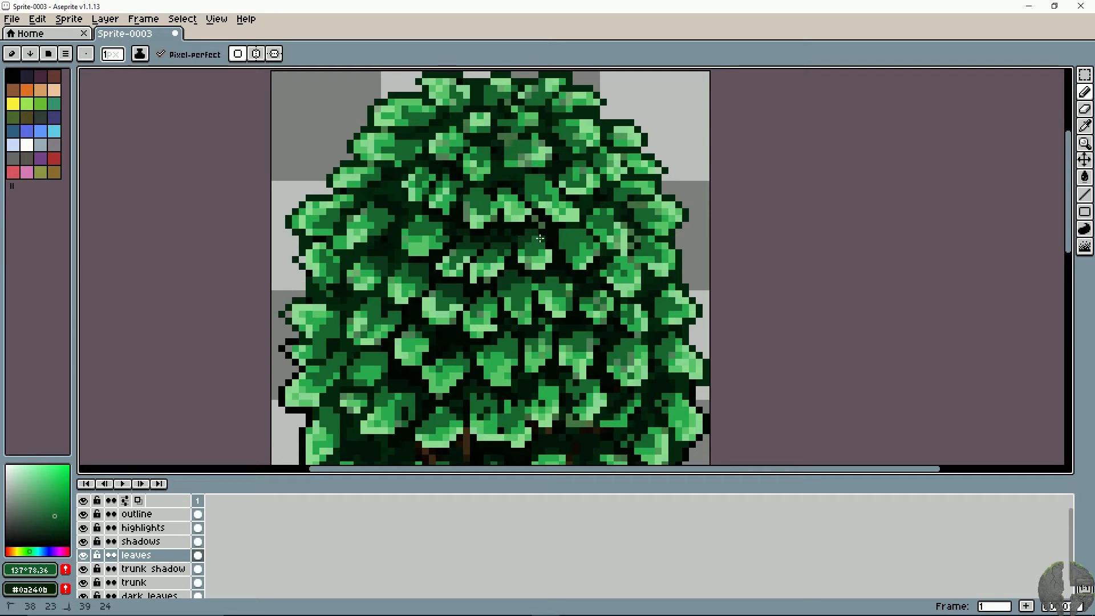
# - Darken the tops of the central leaves in the upper canopy with the same green
pyautogui.click(477, 197)
pyautogui.moveTo(478, 196); pyautogui.dragTo(493, 203)
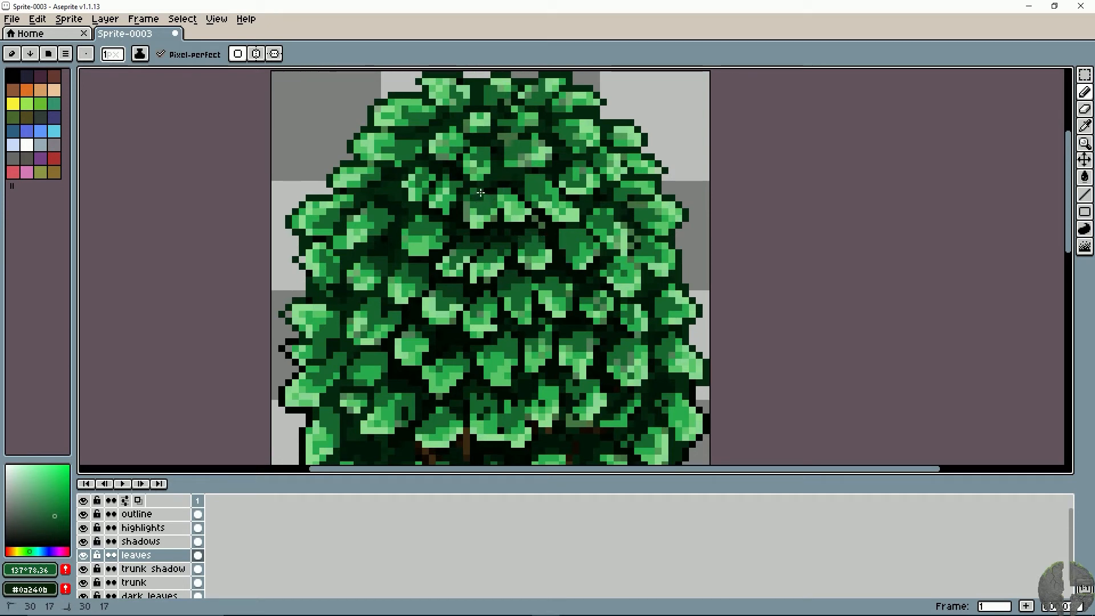
pyautogui.moveTo(556, 260); pyautogui.dragTo(517, 211)
pyautogui.click(605, 200)
# - Add the darker green to the inner edges of the leaves at mid-height on the canopy's left side
pyautogui.moveTo(492, 287); pyautogui.dragTo(530, 230)
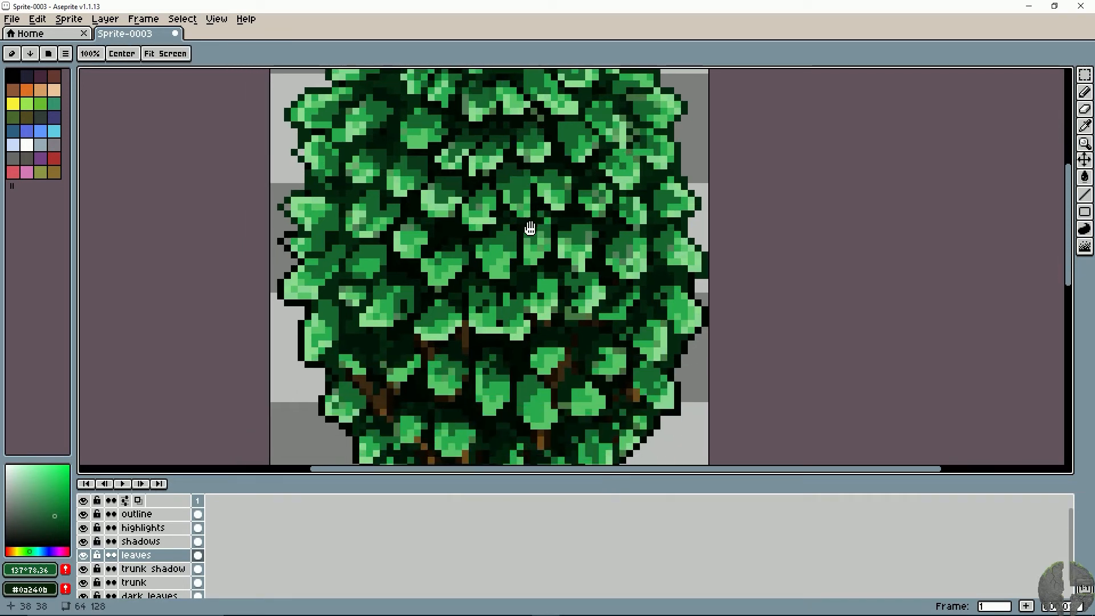
pyautogui.moveTo(445, 309)
pyautogui.mouseDown()
pyautogui.moveTo(430, 316)
pyautogui.moveTo(424, 294)
pyautogui.mouseUp()
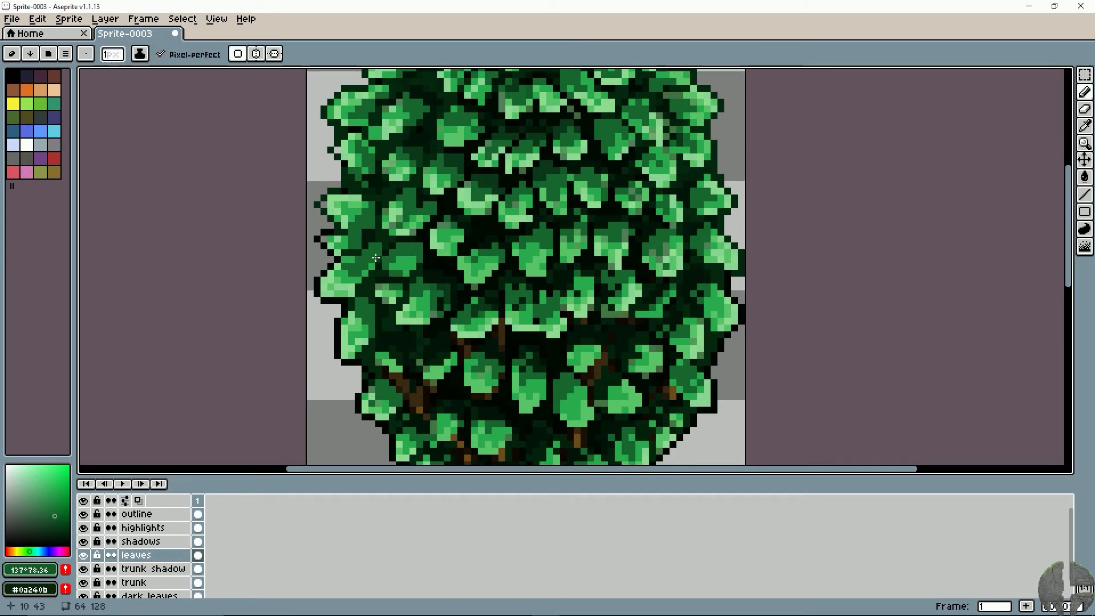
pyautogui.scroll(-2, 418, 245)
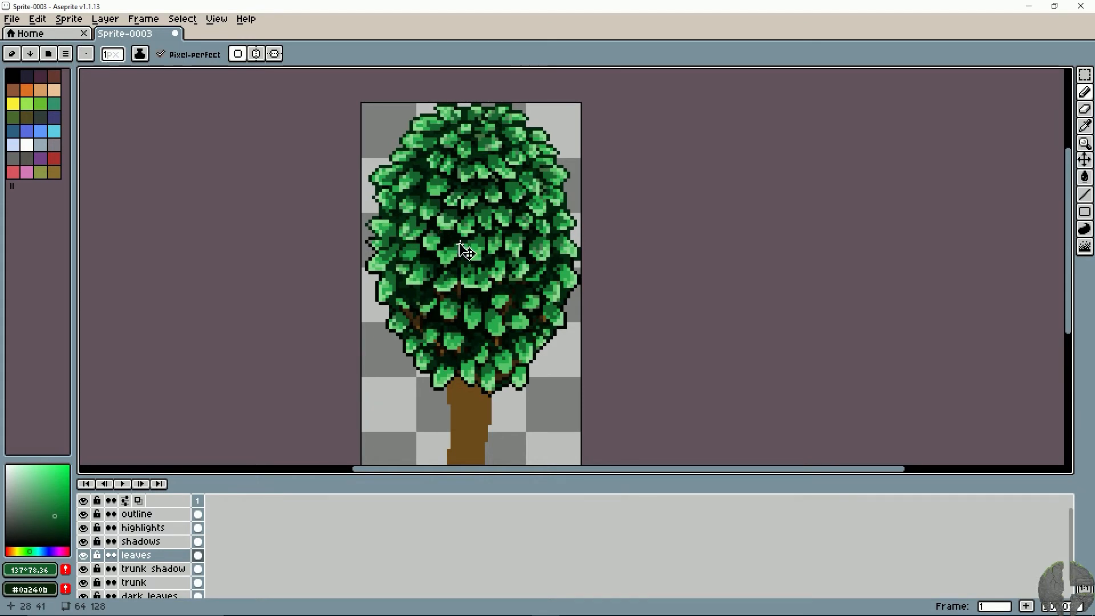
pyautogui.scroll(2, 464, 251)
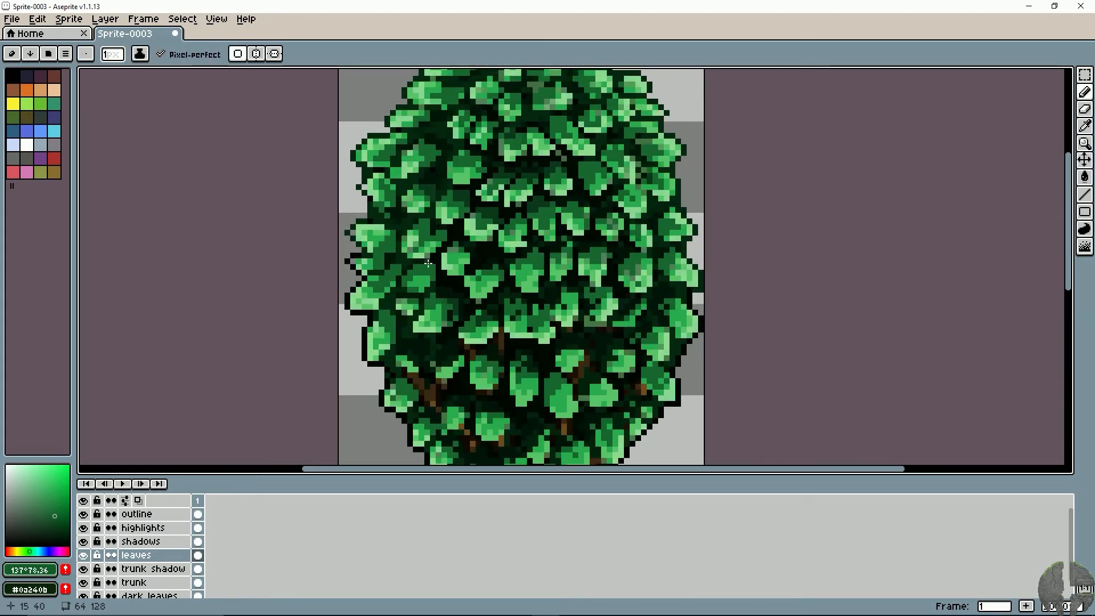
pyautogui.moveTo(433, 266); pyautogui.dragTo(396, 274)
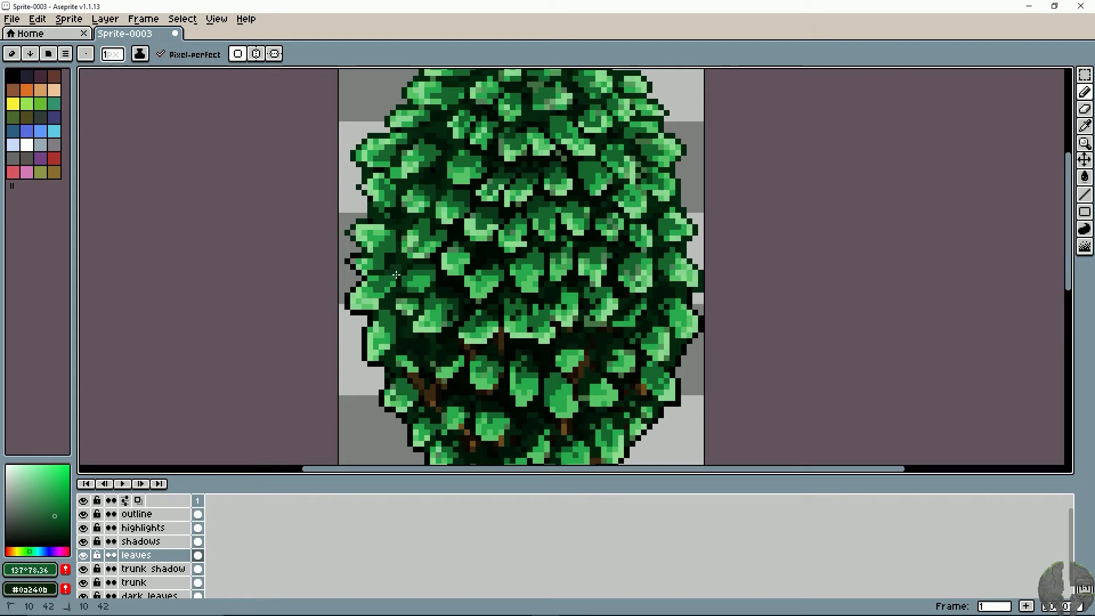
# - Continue the dark green shading on the upper-left leaves, working up toward the crown
pyautogui.moveTo(423, 221); pyautogui.dragTo(420, 242)
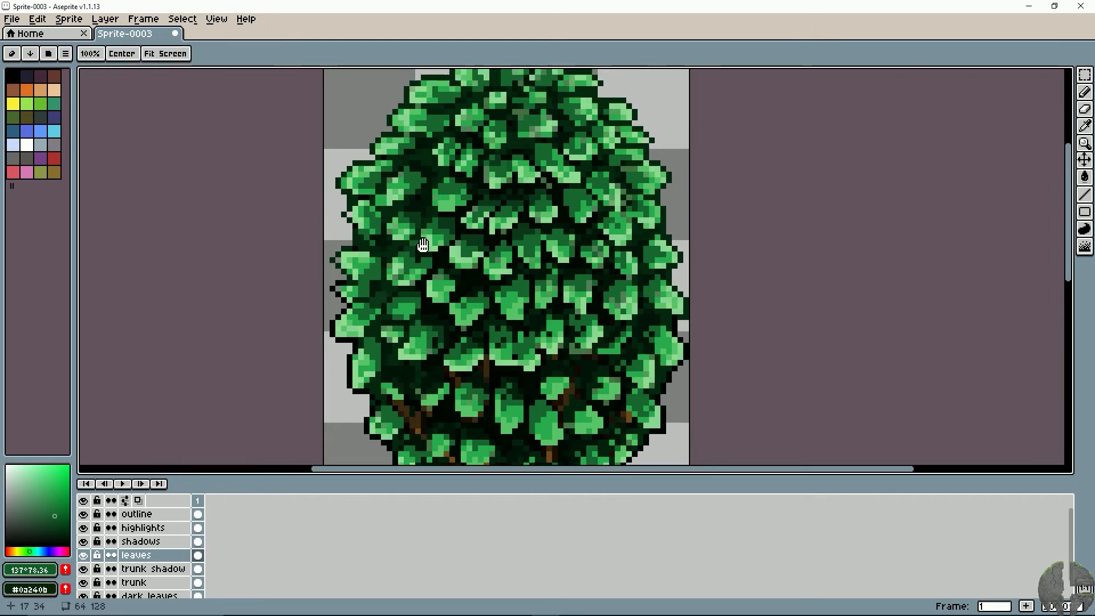
pyautogui.click(431, 218)
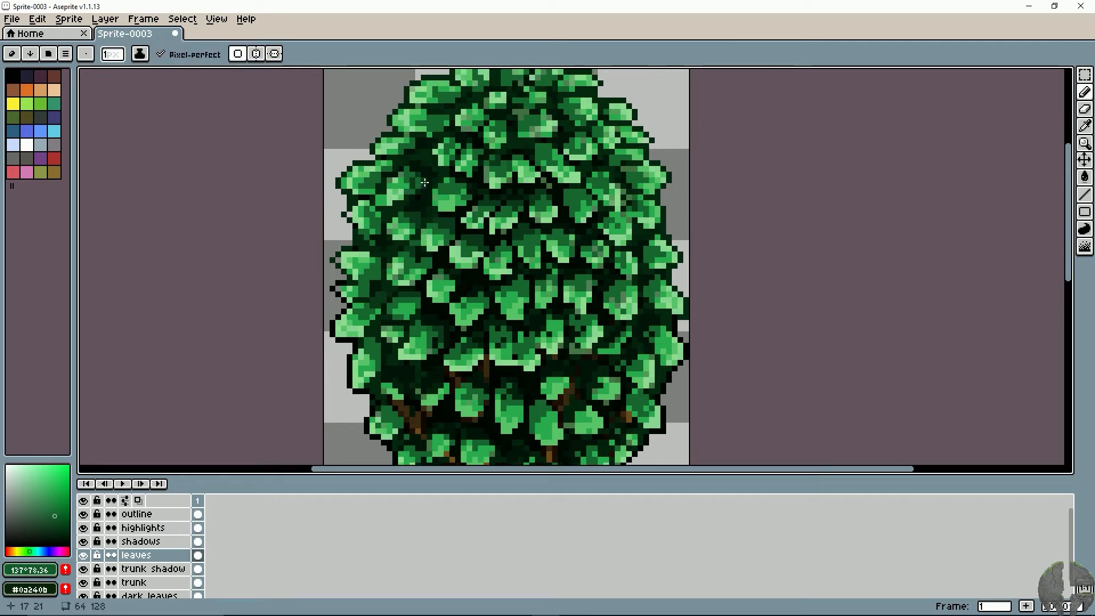
pyautogui.press('space')
pyautogui.moveTo(413, 174); pyautogui.dragTo(395, 217)
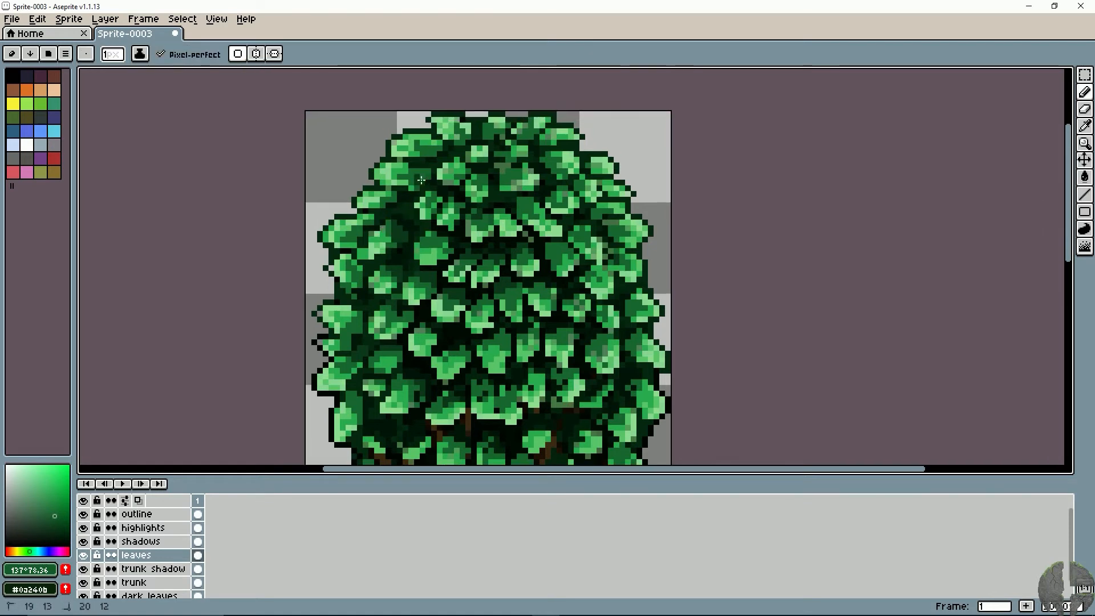
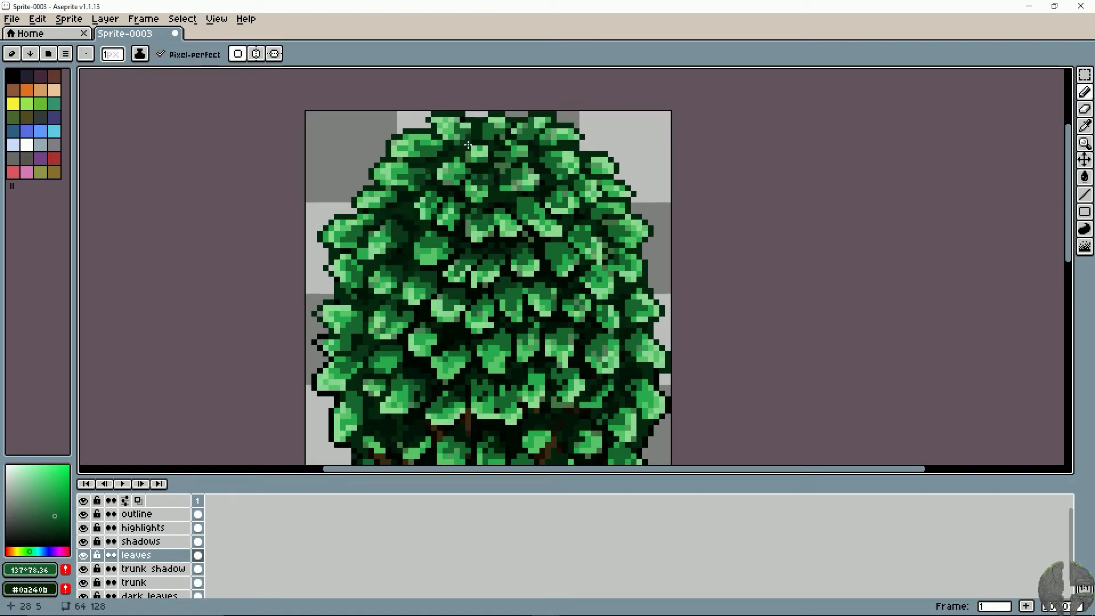
# - Dab darker green pixels onto the tops of the leaves in the upper-right part of the canopy
pyautogui.rightClick(572, 233)
pyautogui.rightClick(581, 230)
pyautogui.rightClick(587, 237)
pyautogui.rightClick(548, 247)
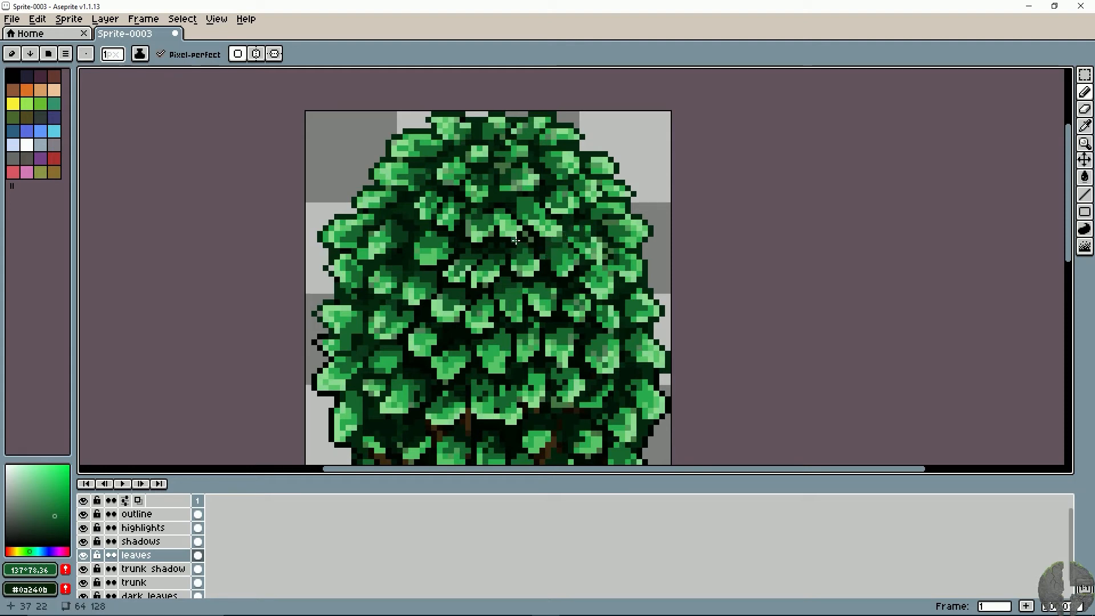
# - Darken the tops of the leaves at mid-height, from the canopy's centre out to its right edge
pyautogui.moveTo(478, 262); pyautogui.dragTo(422, 196)
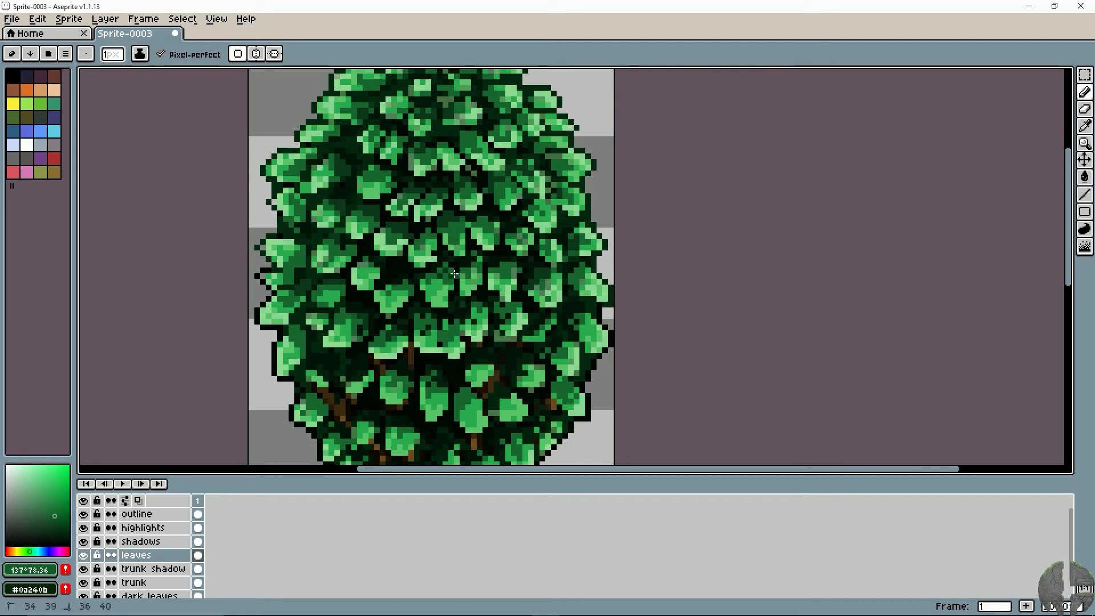
pyautogui.moveTo(450, 271); pyautogui.dragTo(445, 270)
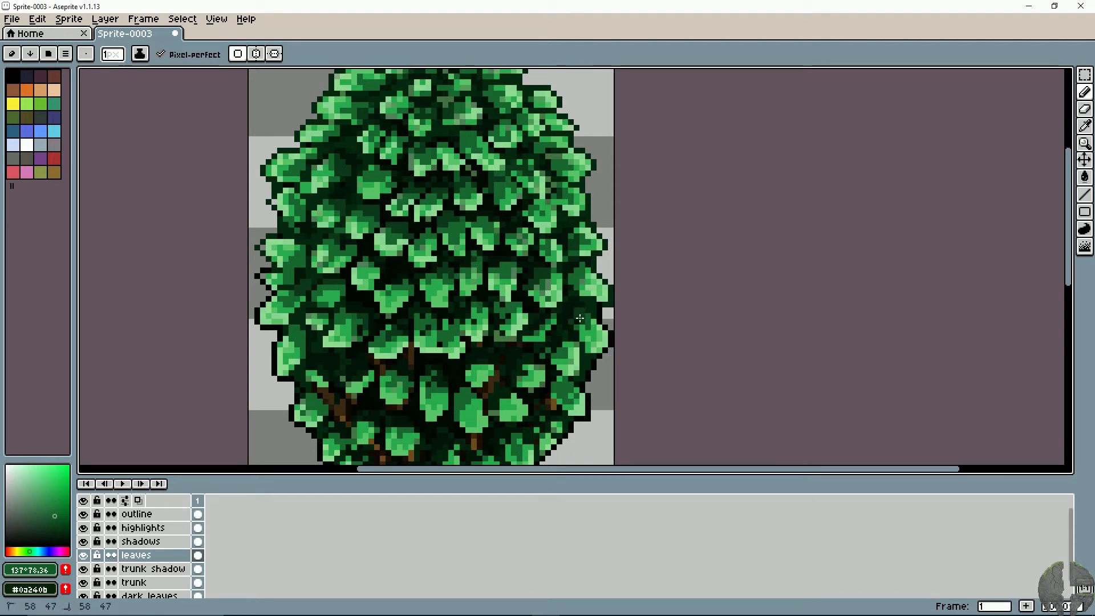
pyautogui.moveTo(579, 318); pyautogui.dragTo(581, 327)
pyautogui.moveTo(401, 335); pyautogui.dragTo(491, 312)
pyautogui.moveTo(428, 293); pyautogui.dragTo(435, 283)
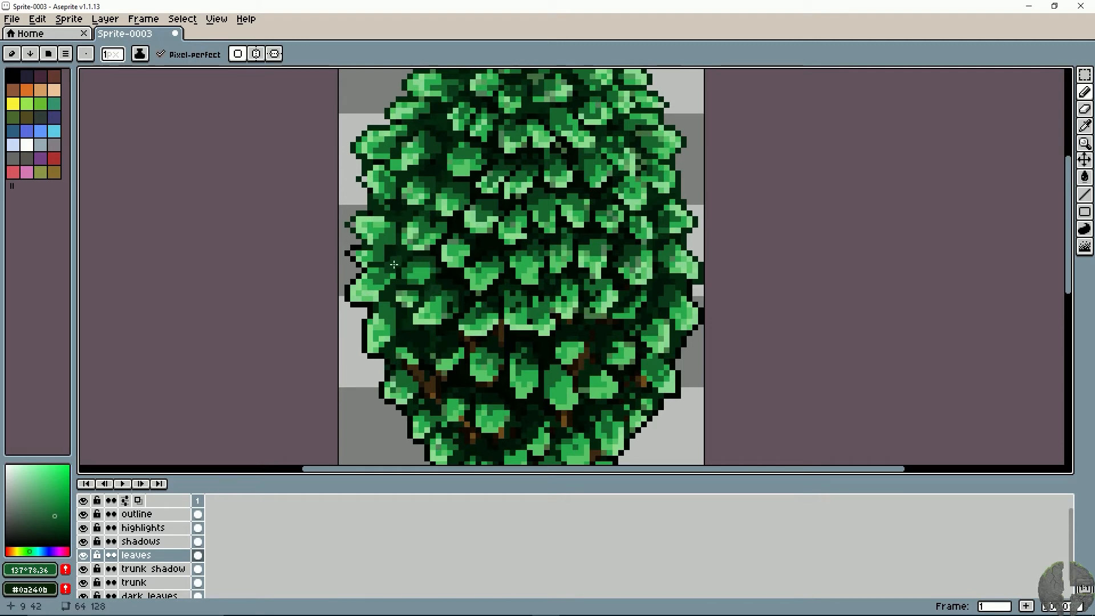
# - Shade the upper parts of the leaves in the lower central canopy with the darker green
pyautogui.moveTo(450, 324); pyautogui.dragTo(410, 269)
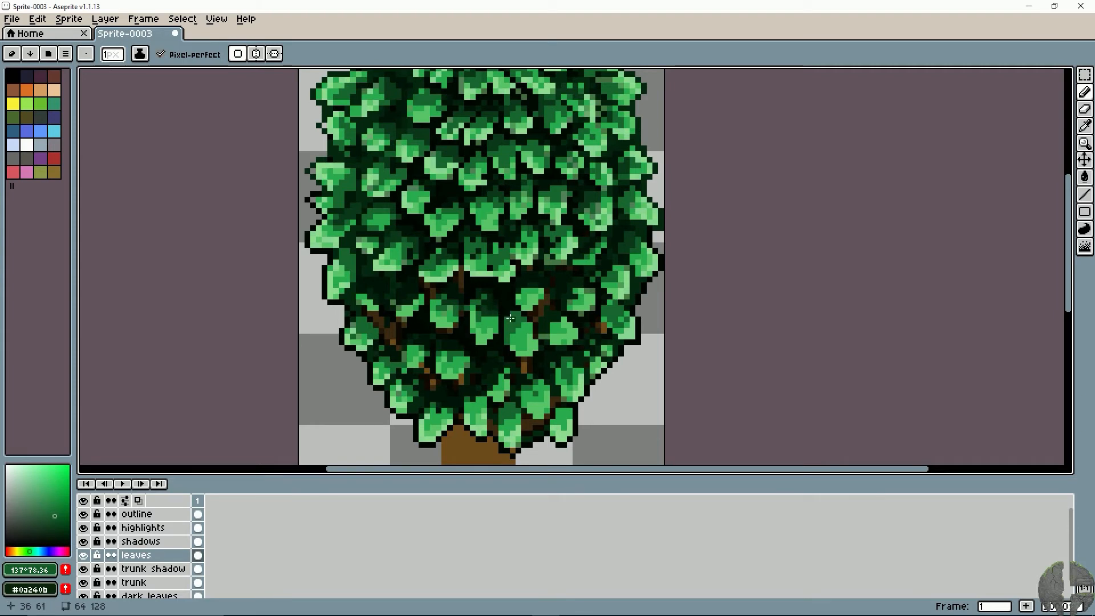
pyautogui.moveTo(516, 313); pyautogui.dragTo(532, 292)
pyautogui.moveTo(573, 291); pyautogui.dragTo(583, 289)
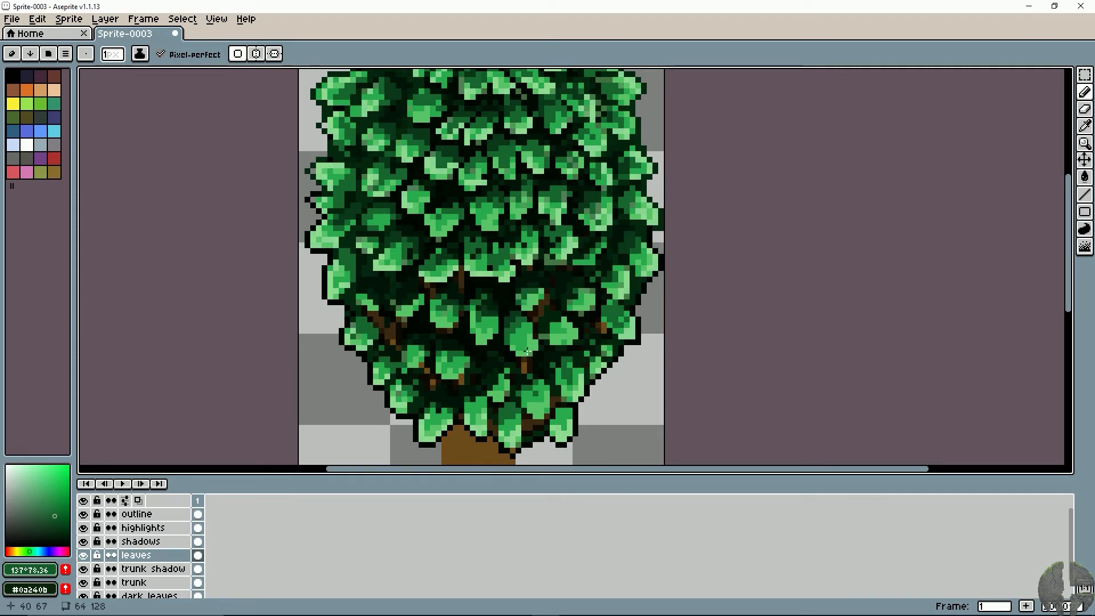
pyautogui.moveTo(505, 380); pyautogui.dragTo(484, 312)
pyautogui.moveTo(501, 307)
pyautogui.mouseDown()
pyautogui.moveTo(512, 314)
pyautogui.moveTo(452, 303)
pyautogui.moveTo(465, 305)
pyautogui.mouseUp()
# - Add darker green to the inner edges of the leaves along the canopy's lower-left side
pyautogui.keyDown('alt'); pyautogui.click(425, 319); pyautogui.keyUp('alt')
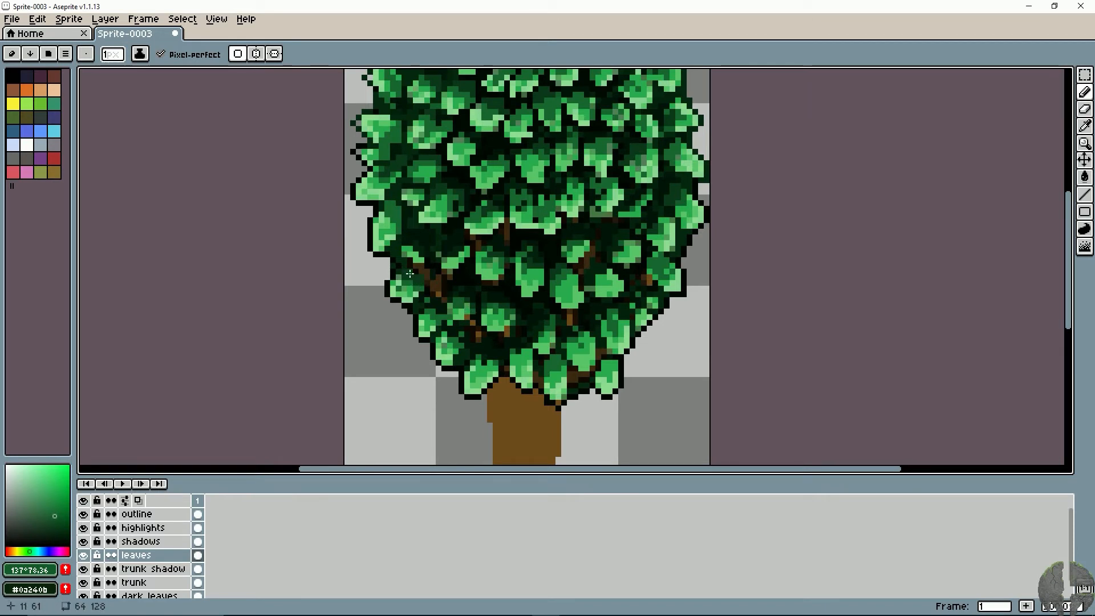
pyautogui.moveTo(414, 250)
pyautogui.mouseDown()
pyautogui.moveTo(403, 265)
pyautogui.moveTo(401, 247)
pyautogui.mouseUp()
pyautogui.click(405, 239)
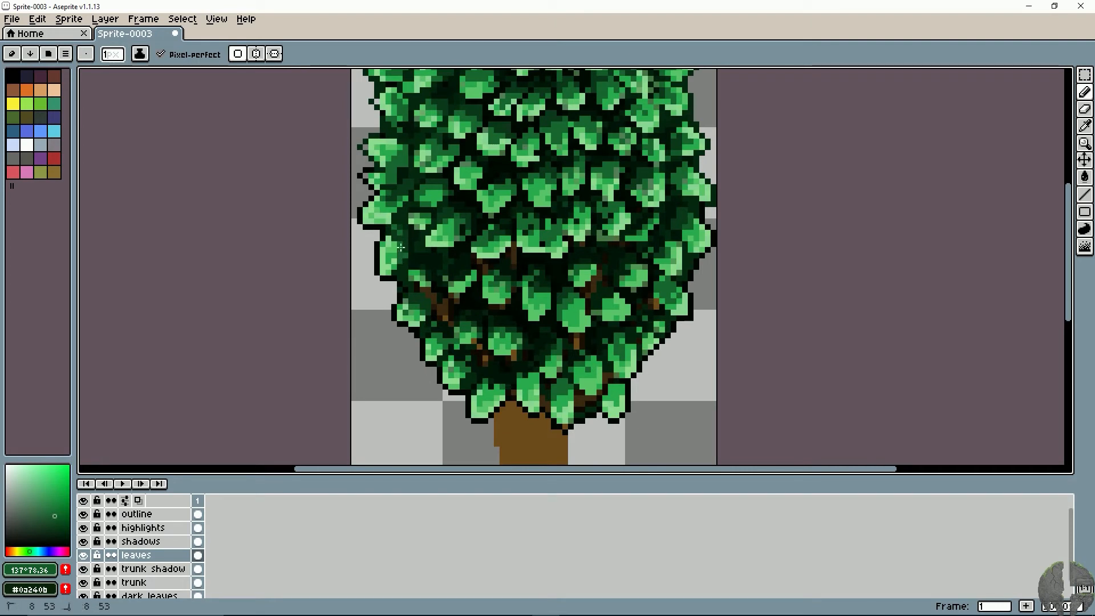
# - Darken the tops of the leaves near the bottom of the canopy and along its lower-right edge
pyautogui.moveTo(445, 311); pyautogui.dragTo(383, 299)
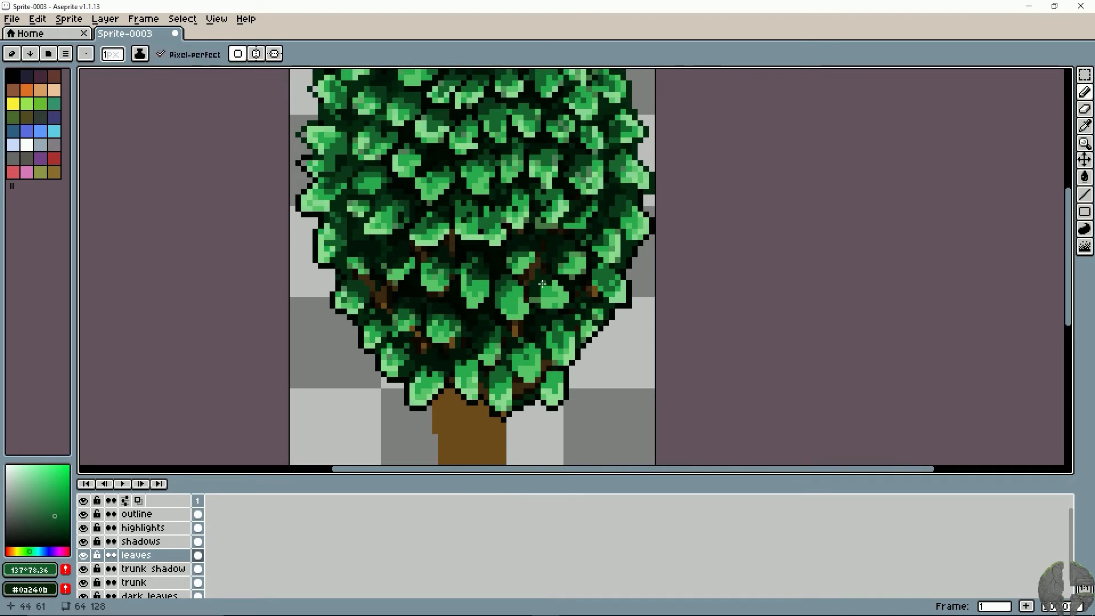
pyautogui.moveTo(543, 287); pyautogui.dragTo(551, 296)
pyautogui.moveTo(492, 346)
pyautogui.mouseDown()
pyautogui.moveTo(493, 334)
pyautogui.moveTo(519, 361)
pyautogui.moveTo(439, 377)
pyautogui.moveTo(386, 346)
pyautogui.mouseUp()
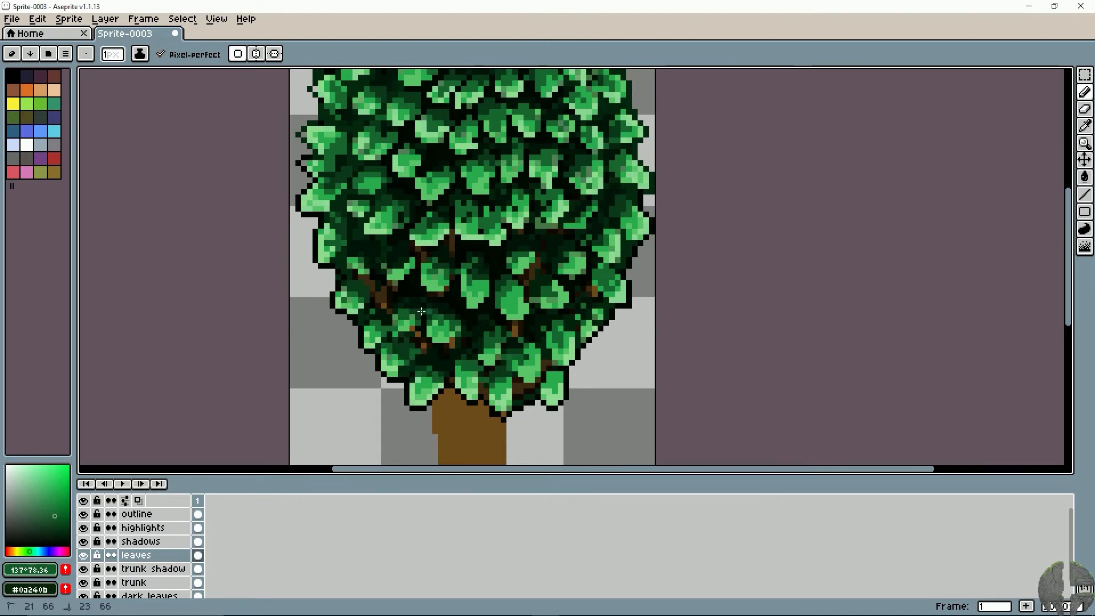
pyautogui.moveTo(421, 311); pyautogui.dragTo(425, 312)
pyautogui.moveTo(549, 322)
pyautogui.mouseDown()
pyautogui.moveTo(555, 340)
pyautogui.moveTo(574, 316)
pyautogui.mouseUp()
pyautogui.moveTo(595, 280); pyautogui.dragTo(577, 317)
pyautogui.moveTo(577, 319); pyautogui.dragTo(586, 303)
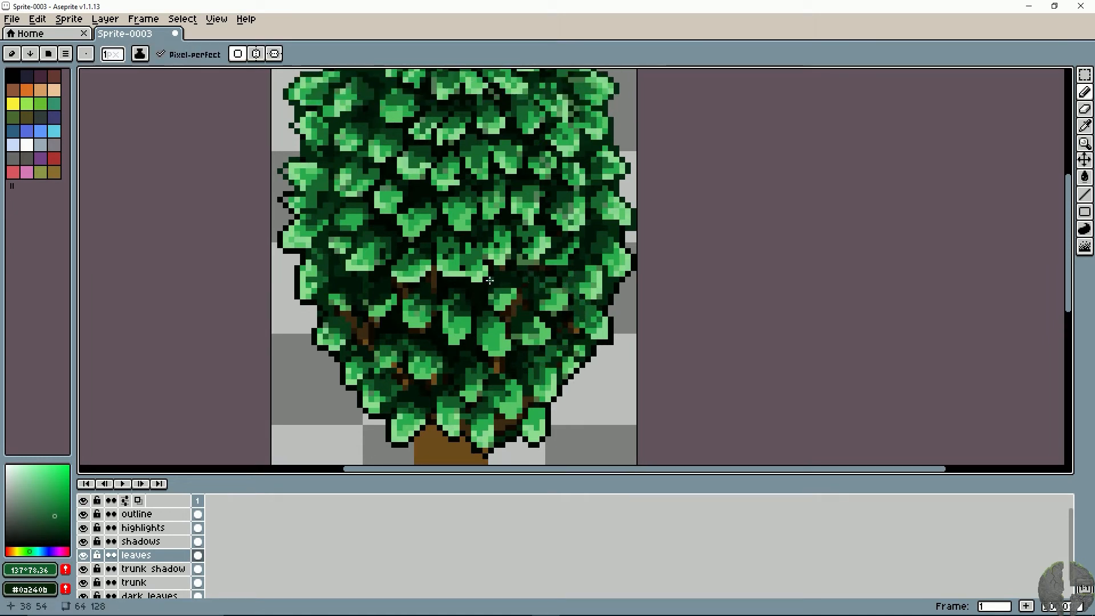
# - Touch up the central leaves in the middle and upper canopy with darker green, undoing the first stroke
pyautogui.moveTo(490, 280)
pyautogui.mouseDown()
pyautogui.moveTo(463, 287)
pyautogui.moveTo(465, 309)
pyautogui.mouseUp()
pyautogui.hotkey('ctrl', 'z')
pyautogui.moveTo(433, 244); pyautogui.dragTo(415, 226)
pyautogui.moveTo(484, 291); pyautogui.dragTo(487, 322)
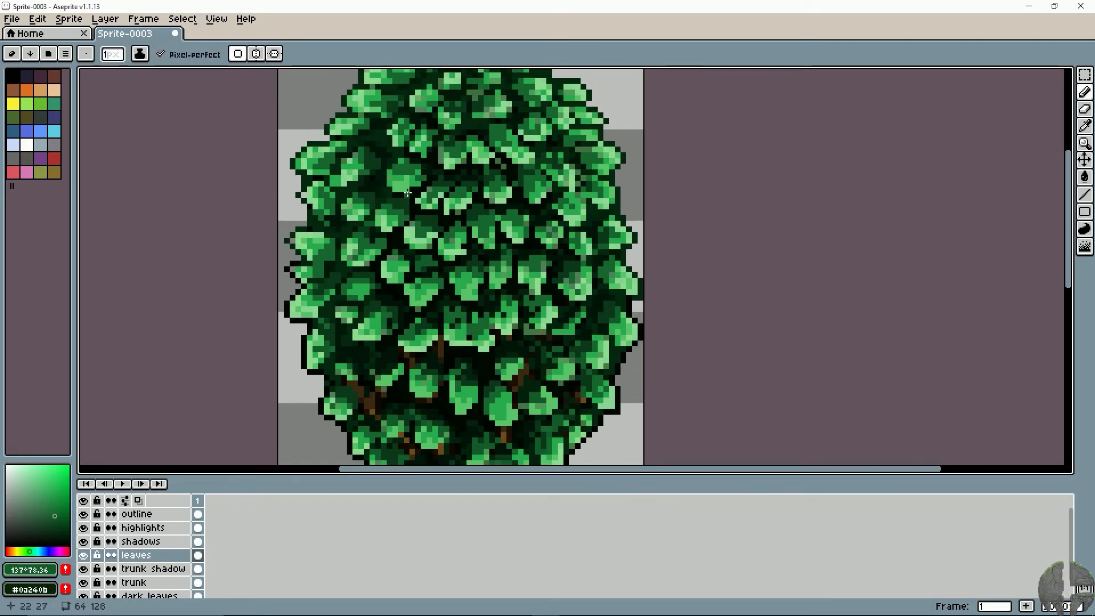
pyautogui.moveTo(408, 193); pyautogui.dragTo(410, 211)
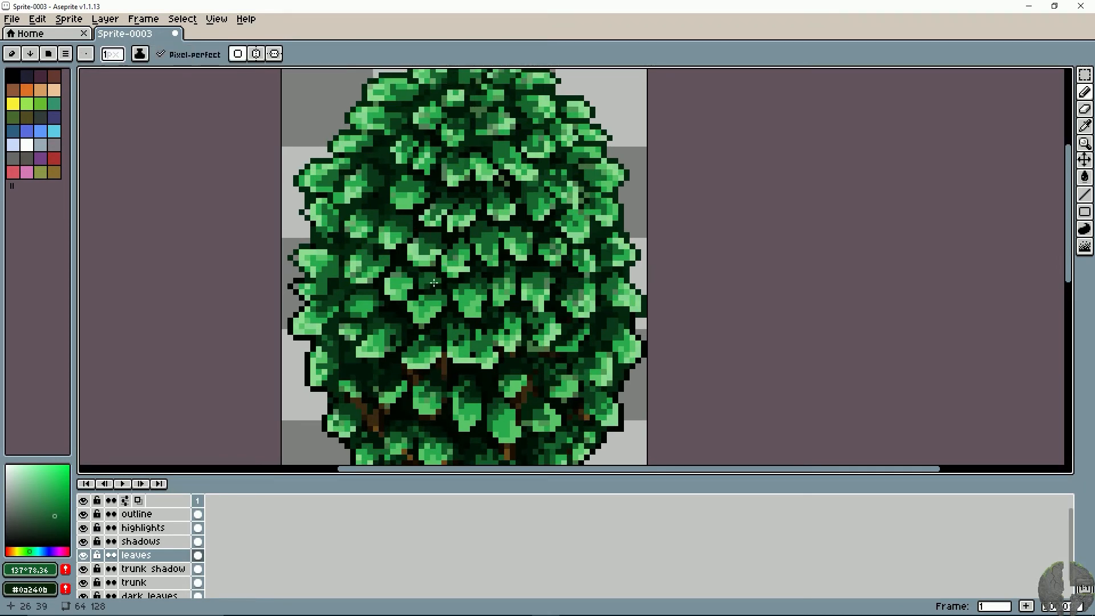
pyautogui.moveTo(530, 267); pyautogui.dragTo(547, 228)
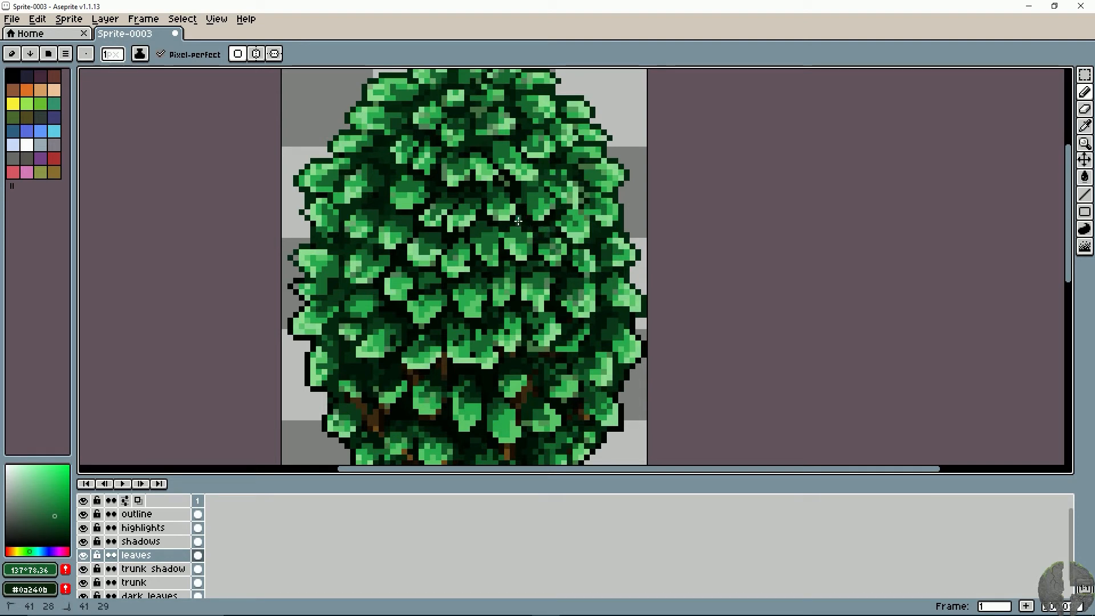
# - Add darker green pixels beside the leaves in the upper-left part of the canopy
pyautogui.moveTo(478, 225); pyautogui.dragTo(469, 243)
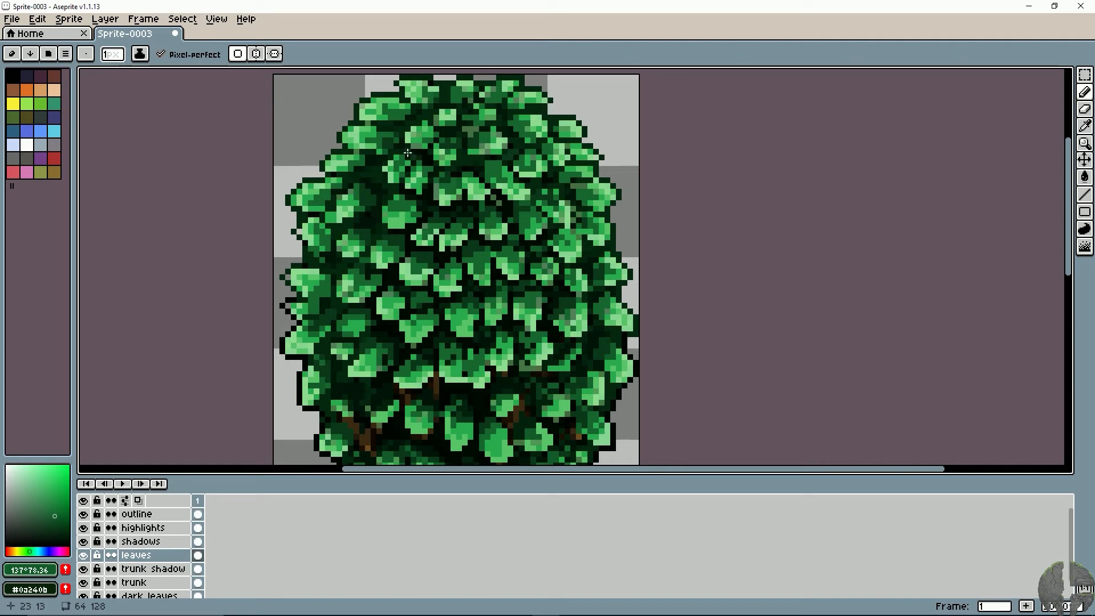
pyautogui.click(377, 186)
pyautogui.moveTo(374, 183); pyautogui.dragTo(380, 183)
# - Hide every layer except dark leaves so the canopy's dark base shows alone
pyautogui.scroll(-2, 516, 275)
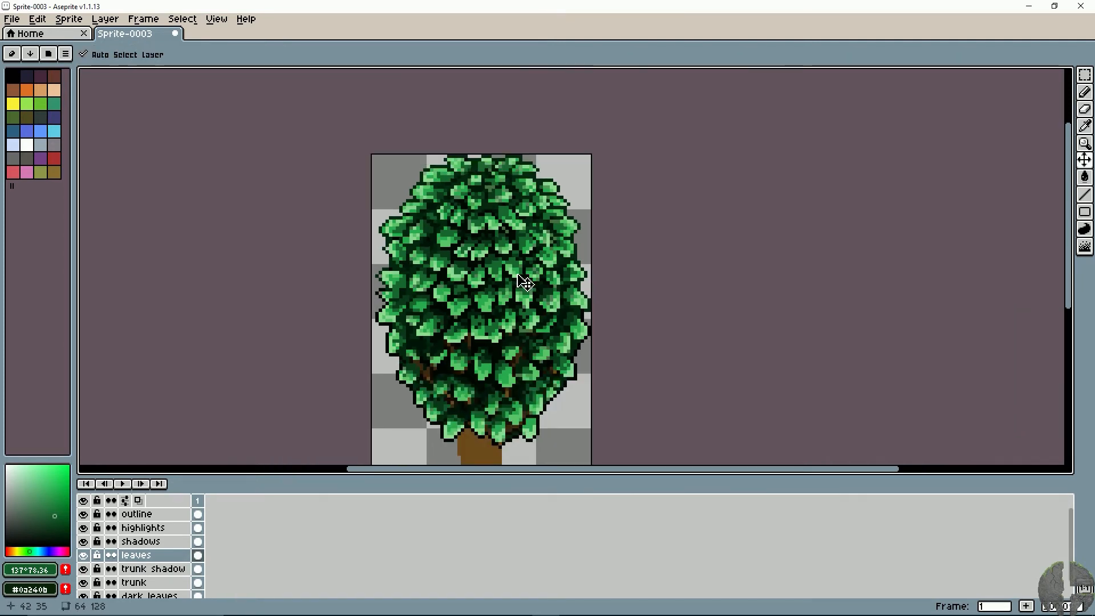
pyautogui.moveTo(516, 274); pyautogui.dragTo(474, 239)
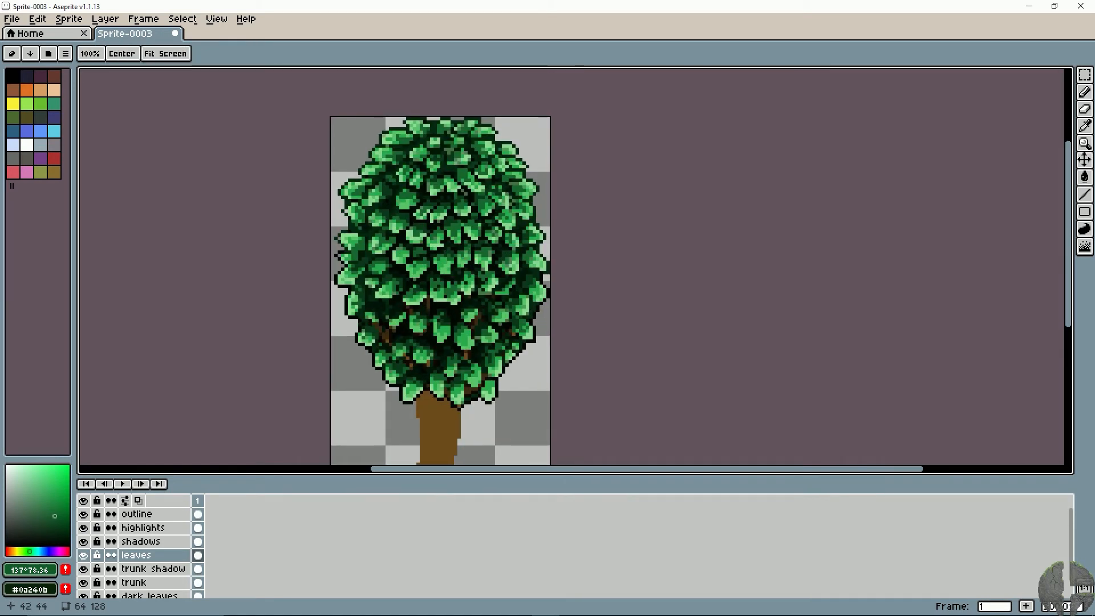
pyautogui.scroll(-1, 120, 560)
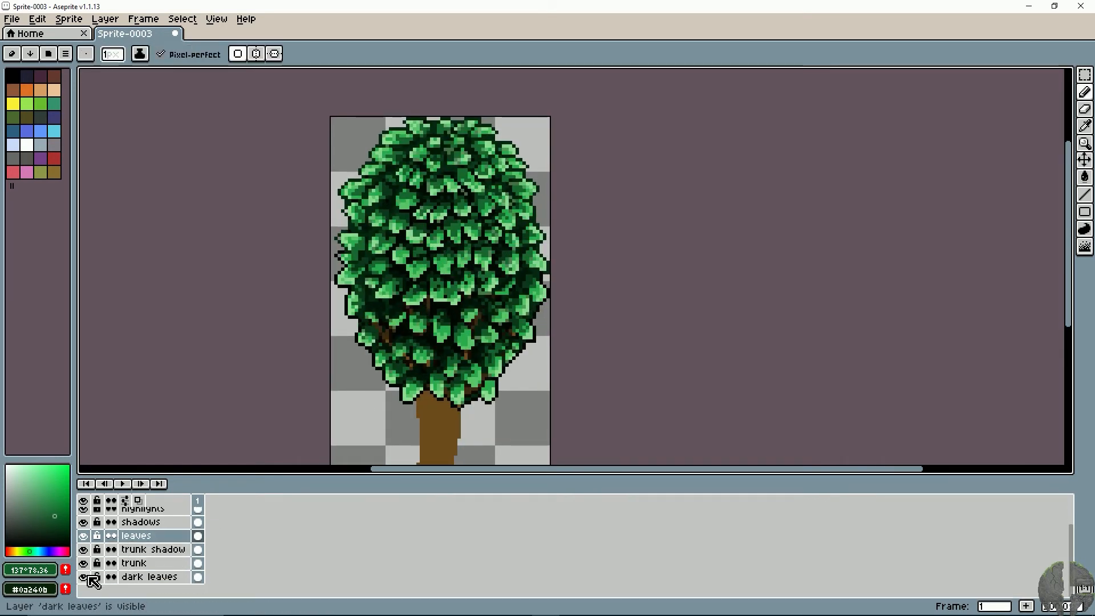
pyautogui.moveTo(83, 549); pyautogui.dragTo(84, 521)
pyautogui.click(83, 501)
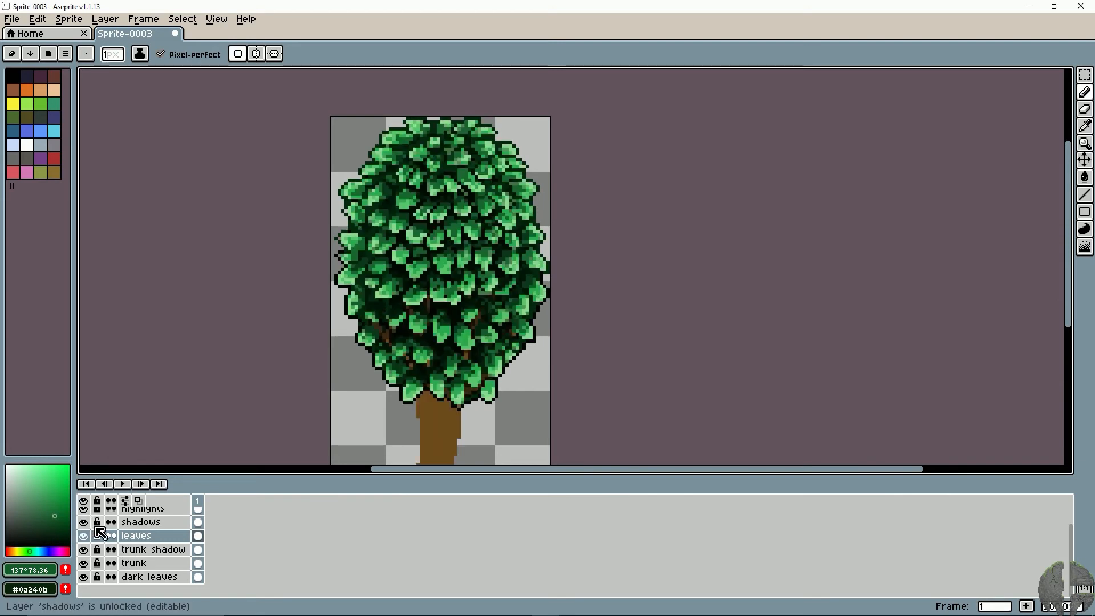
pyautogui.scroll(1, 97, 526)
pyautogui.click(83, 501)
pyautogui.scroll(-1, 91, 547)
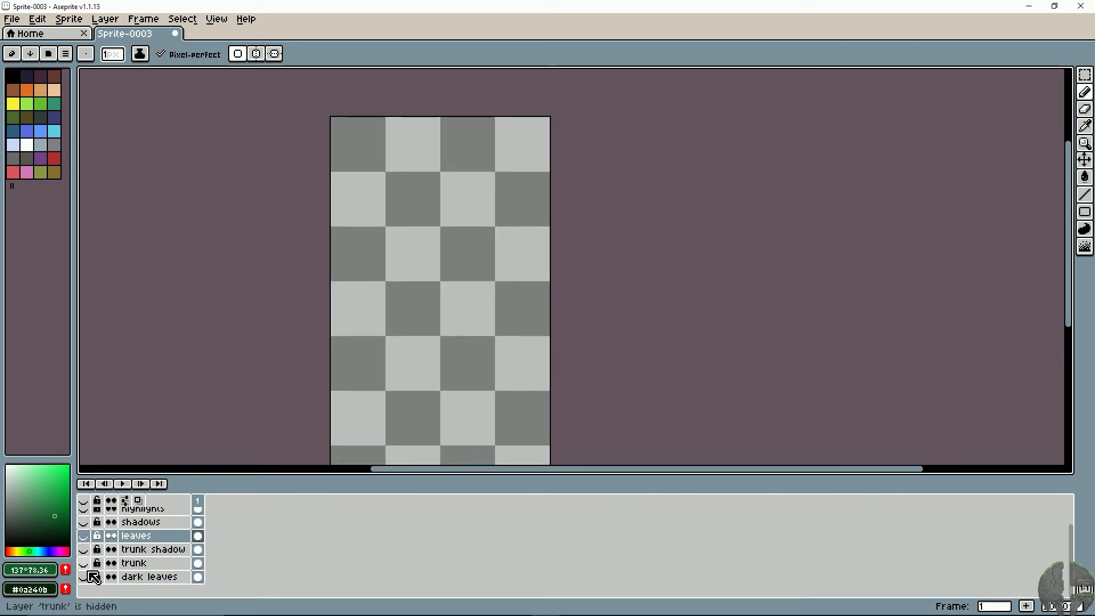
pyautogui.click(83, 577)
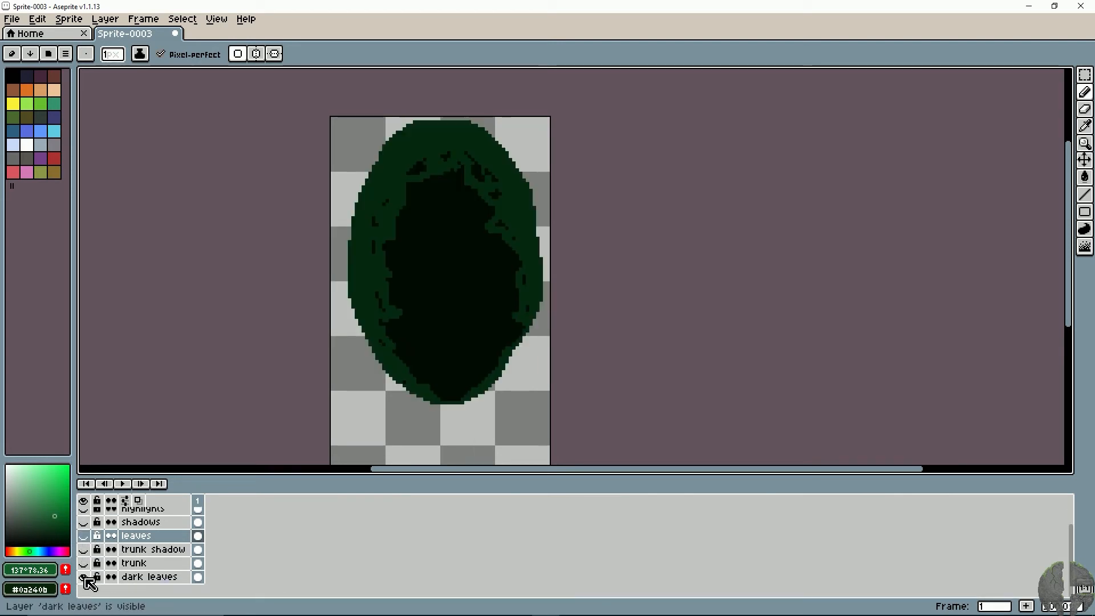
pyautogui.click(85, 536)
pyautogui.click(84, 536)
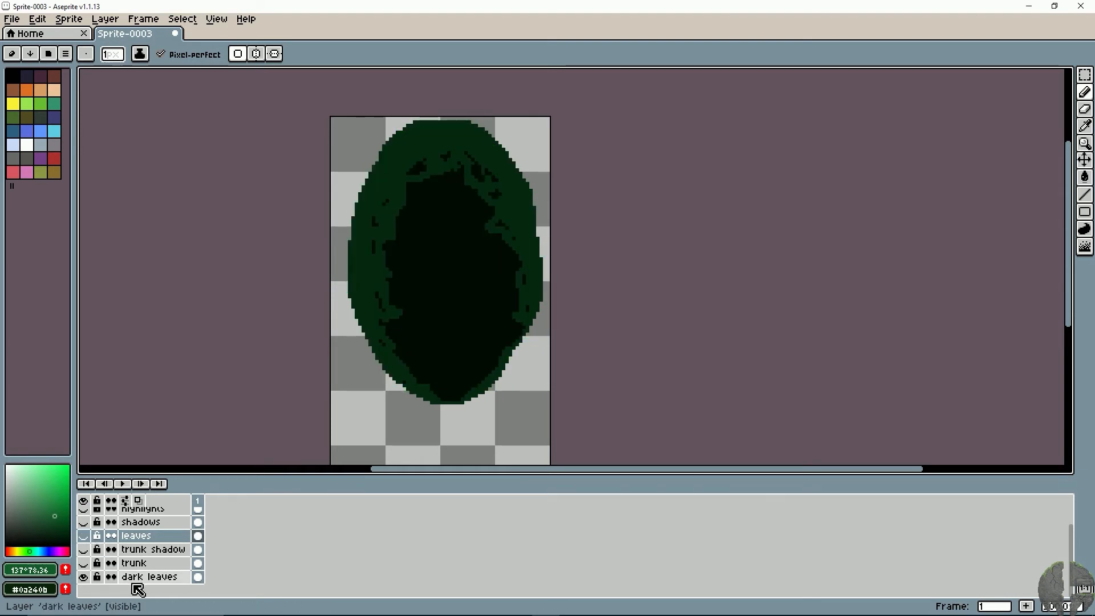
# - On the dark leaves layer, sample green #05280f, enlarge the brush to 6 px and paint over the upper near-black core
pyautogui.click(139, 578)
pyautogui.keyDown('alt'); pyautogui.click(457, 164); pyautogui.keyUp('alt')
pyautogui.moveTo(456, 164)
pyautogui.mouseDown()
pyautogui.moveTo(447, 203)
pyautogui.moveTo(485, 167)
pyautogui.moveTo(498, 201)
pyautogui.moveTo(416, 183)
pyautogui.moveTo(438, 211)
pyautogui.moveTo(479, 204)
pyautogui.mouseUp()
pyautogui.press('+')
pyautogui.press('+')
pyautogui.press('+')
pyautogui.press('+')
# - Compare the tree with all layers shown and extend the green over the upper core behind the leaves
pyautogui.click(84, 501)
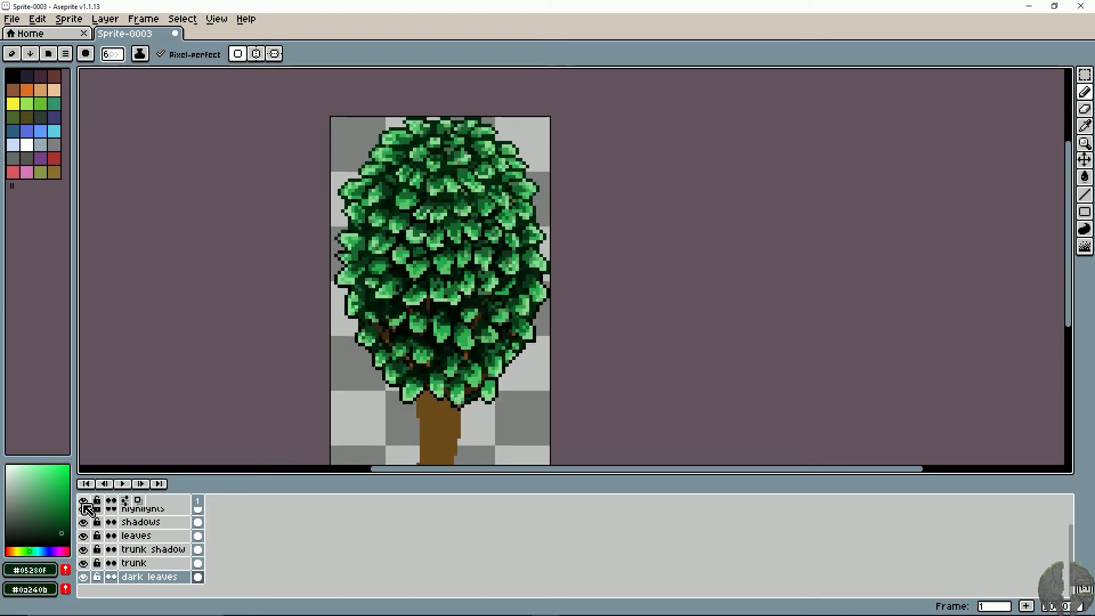
pyautogui.click(83, 501)
pyautogui.click(84, 500)
pyautogui.click(85, 500)
pyautogui.click(84, 501)
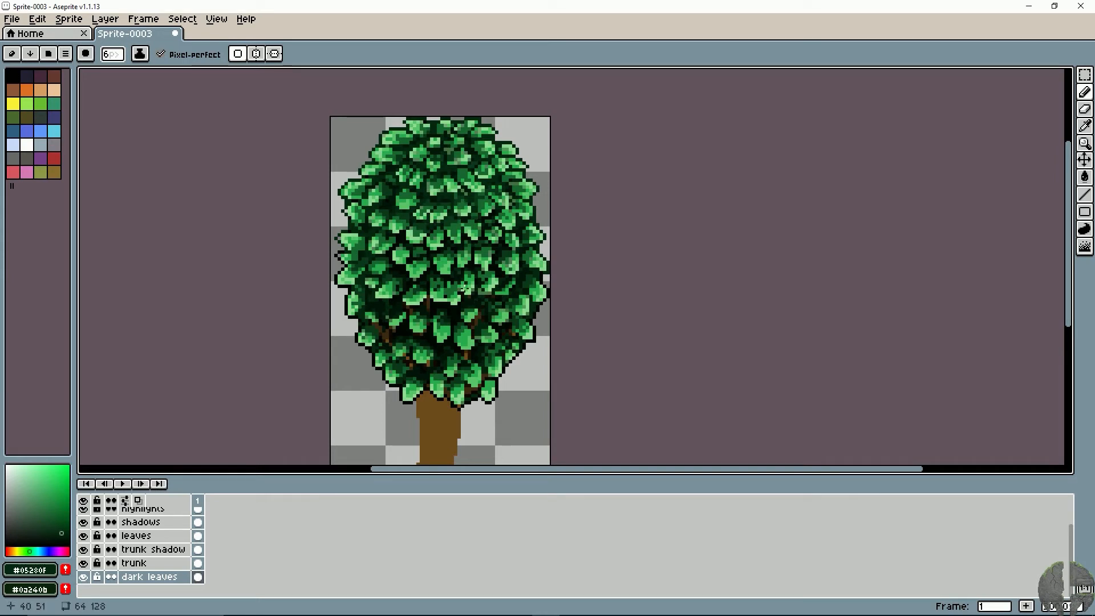
pyautogui.moveTo(464, 223); pyautogui.dragTo(464, 234)
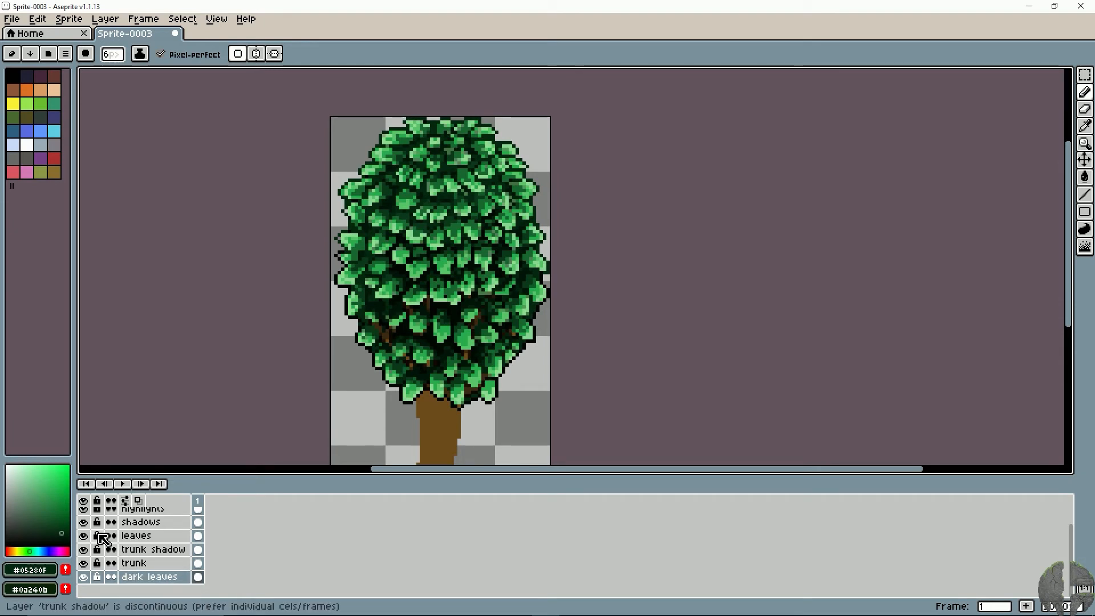
# - Isolate the dark leaves layer and paint a lighter green patch (hue 137°, saturation 85, brightness 28) in its upper centre
pyautogui.click(86, 502)
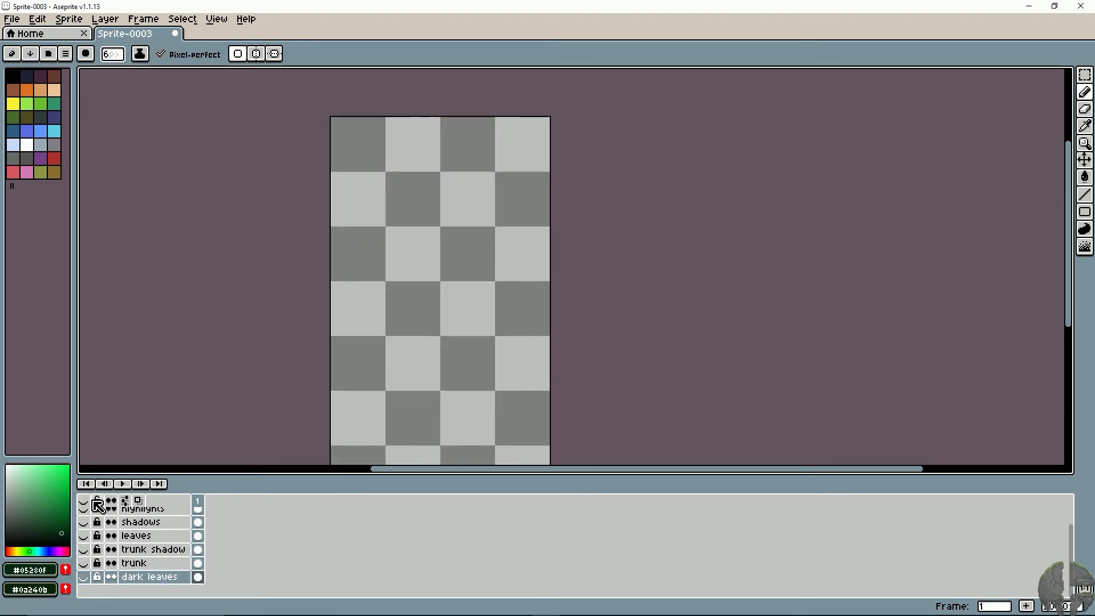
pyautogui.click(85, 502)
pyautogui.click(85, 501)
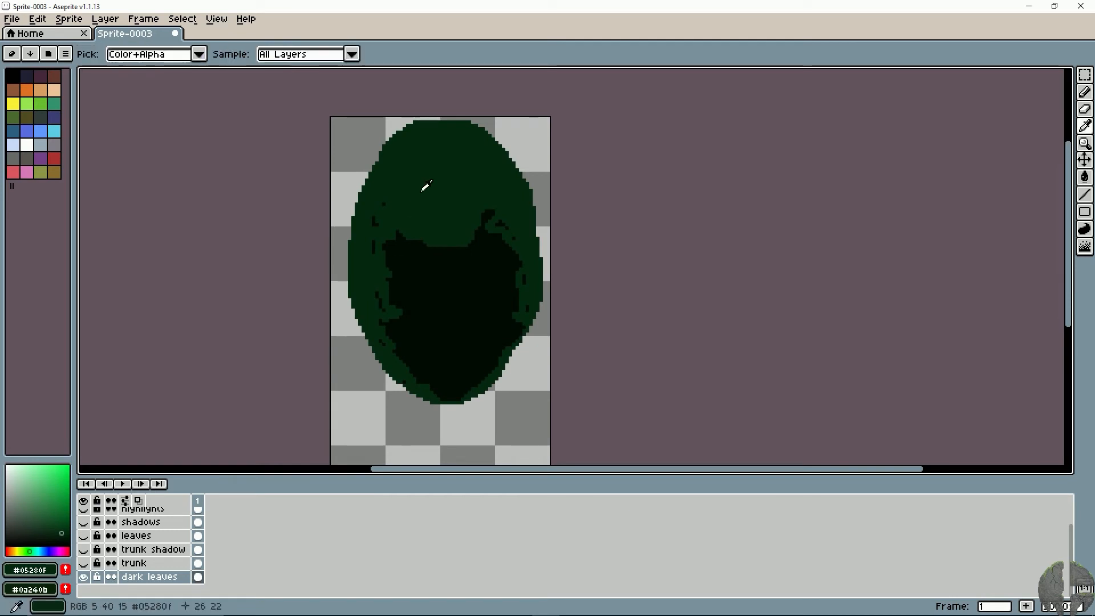
pyautogui.click(62, 516)
pyautogui.moveTo(62, 517); pyautogui.dragTo(59, 523)
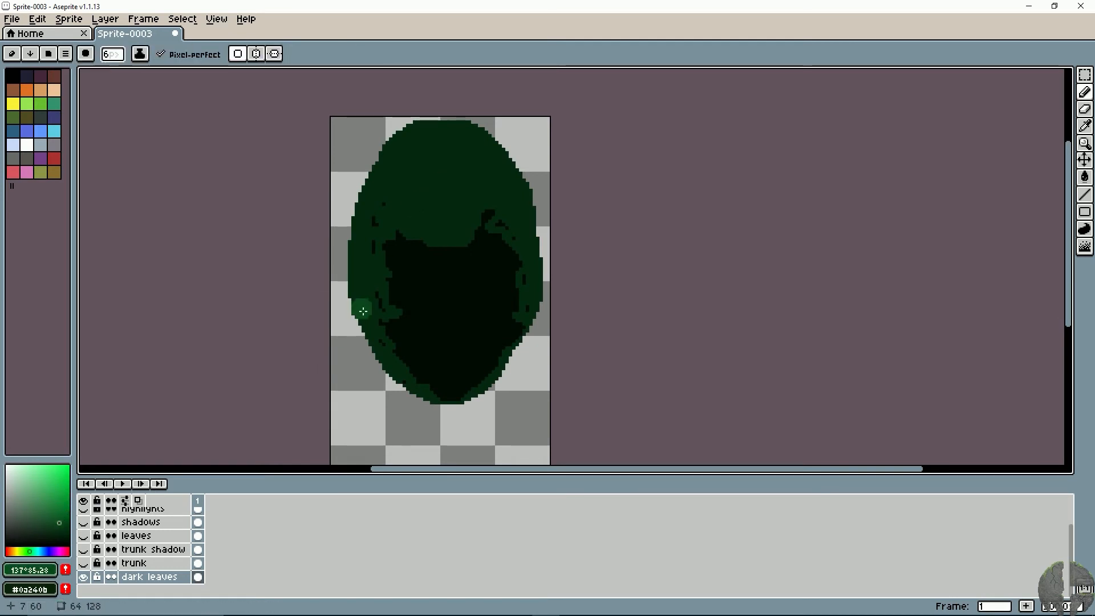
pyautogui.moveTo(422, 160)
pyautogui.mouseDown()
pyautogui.moveTo(454, 181)
pyautogui.moveTo(457, 213)
pyautogui.mouseUp()
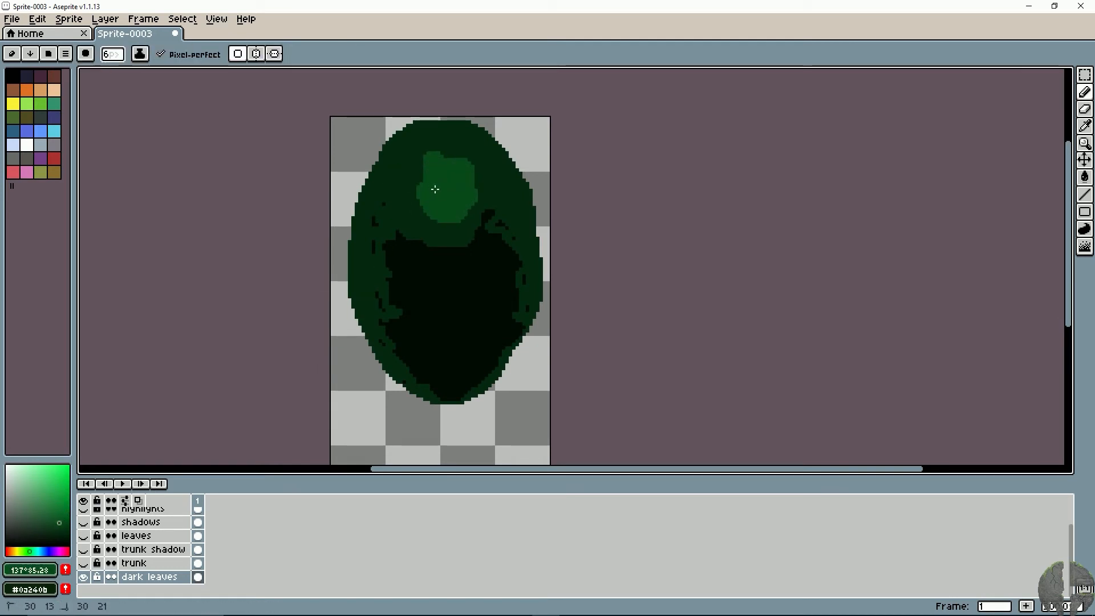
# - Show all layers and brush the lighter green behind the leaves across the upper and middle canopy
pyautogui.click(83, 501)
pyautogui.click(83, 502)
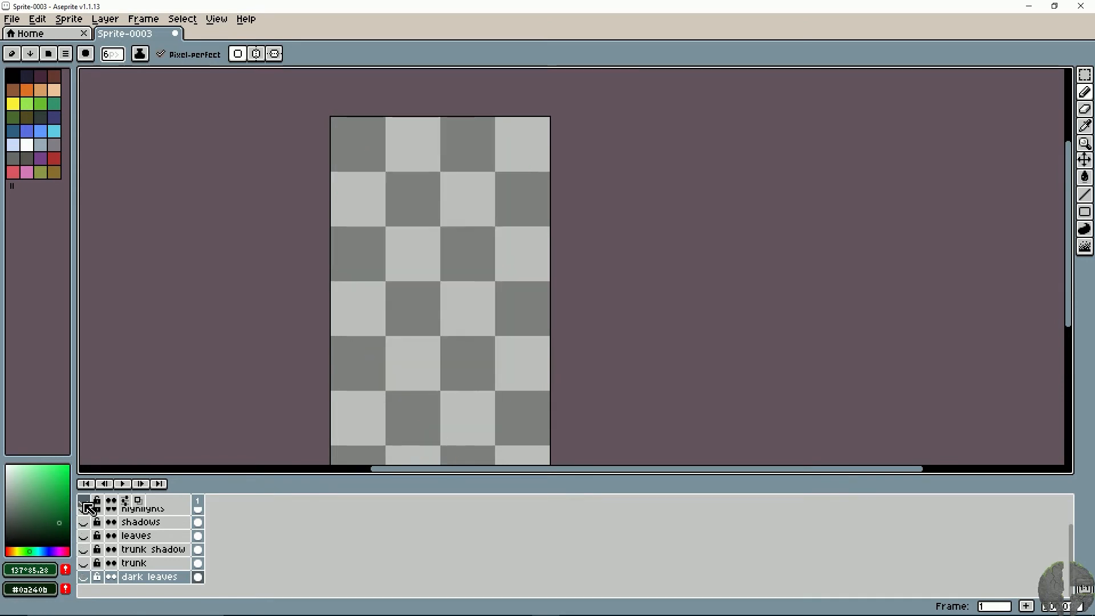
pyautogui.click(84, 503)
pyautogui.moveTo(431, 167); pyautogui.dragTo(442, 210)
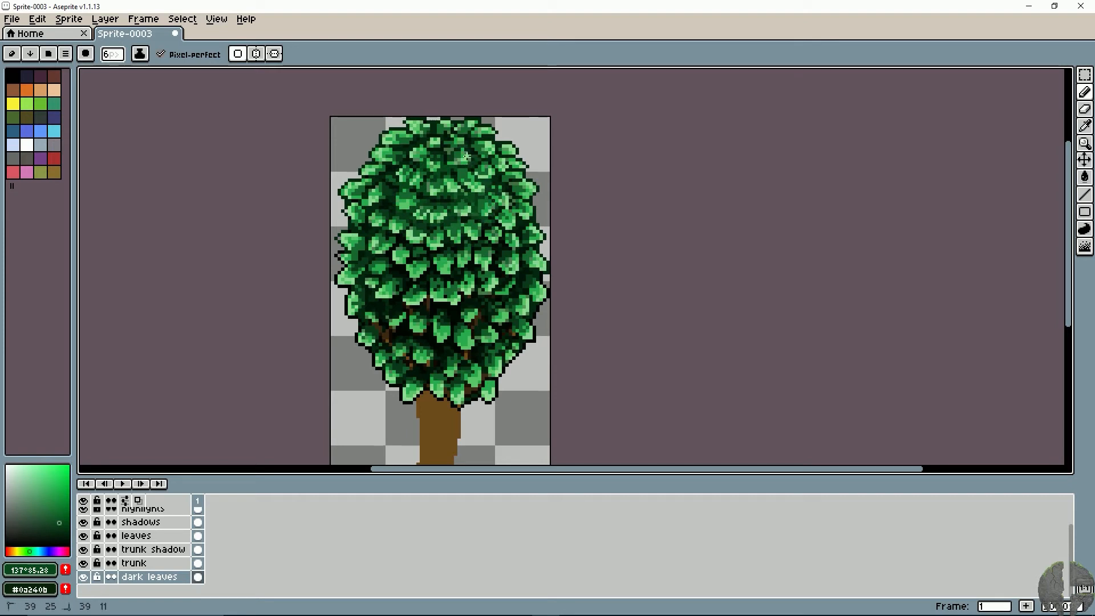
pyautogui.moveTo(401, 172); pyautogui.dragTo(425, 186)
pyautogui.moveTo(482, 212); pyautogui.dragTo(471, 237)
# - Reduce the brush to 1 px and touch the lighter green into gaps between the leaves across the middle canopy
pyautogui.press('-')
pyautogui.press('-')
pyautogui.press('-')
pyautogui.press('-')
pyautogui.moveTo(390, 240); pyautogui.dragTo(391, 254)
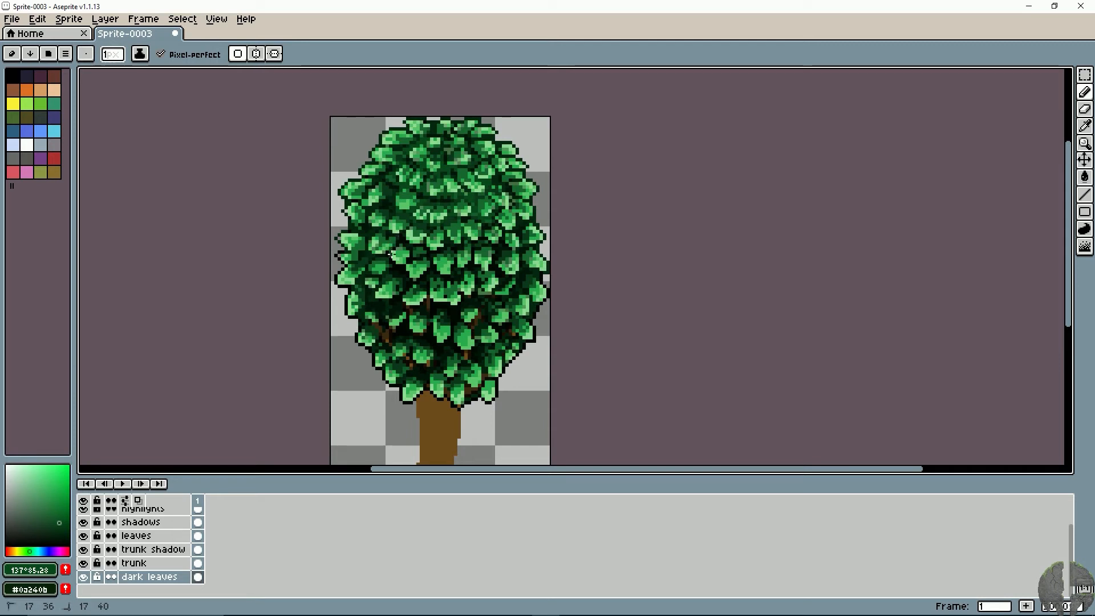
pyautogui.moveTo(500, 253); pyautogui.dragTo(474, 268)
pyautogui.moveTo(404, 273); pyautogui.dragTo(386, 267)
pyautogui.moveTo(477, 277); pyautogui.dragTo(509, 273)
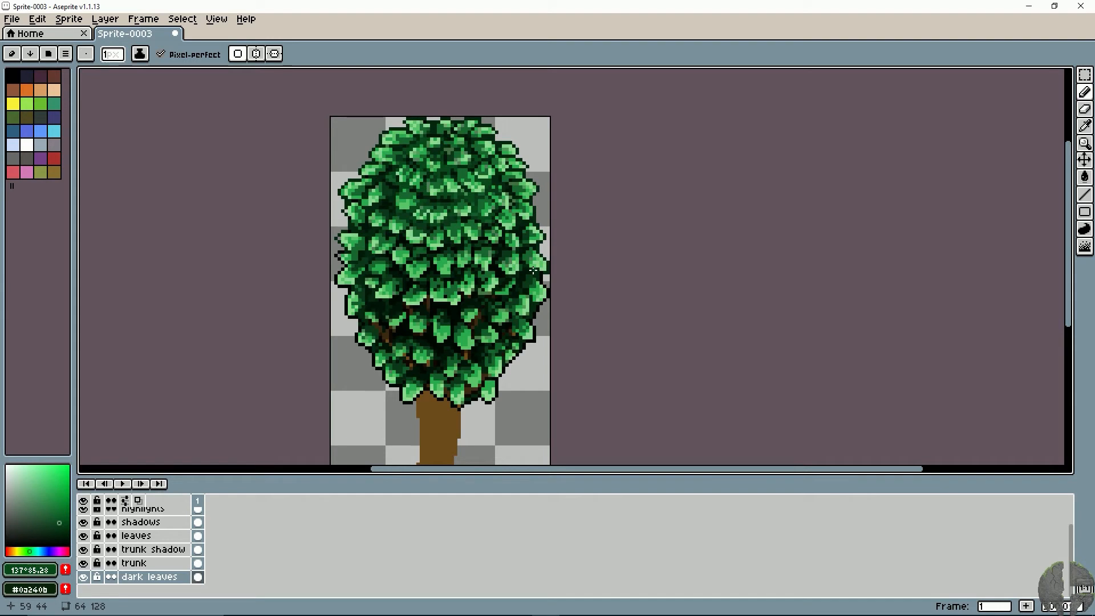
pyautogui.moveTo(513, 310)
pyautogui.mouseDown()
pyautogui.moveTo(518, 274)
pyautogui.moveTo(503, 241)
pyautogui.moveTo(512, 320)
pyautogui.moveTo(535, 322)
pyautogui.mouseUp()
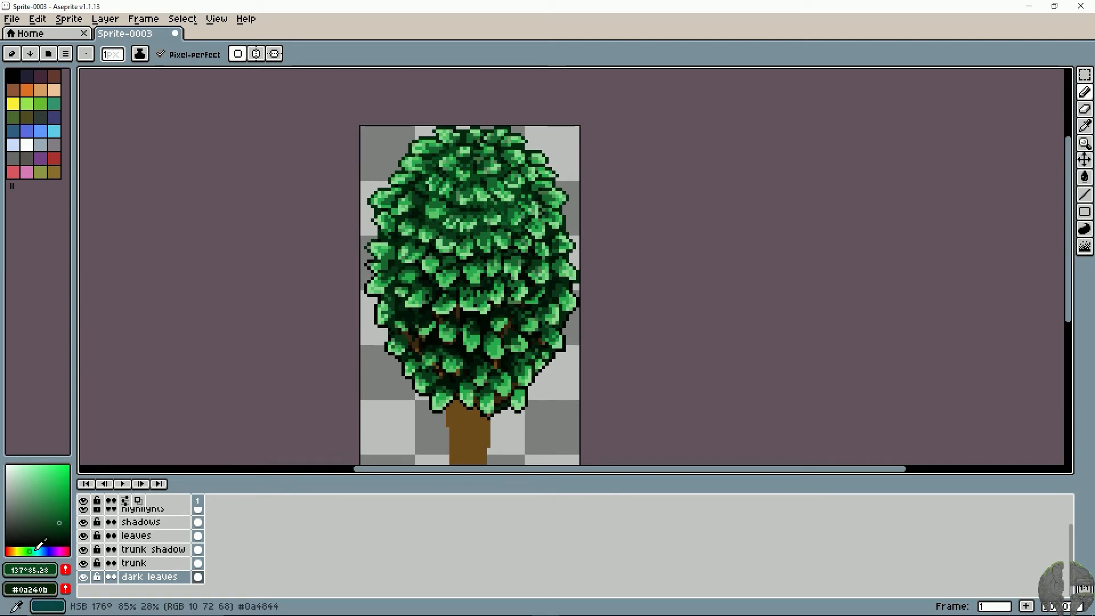
# - Select the leaves layer and toggle its visibility to check which parts of the canopy it holds
pyautogui.scroll(1, 139, 548)
pyautogui.click(139, 535)
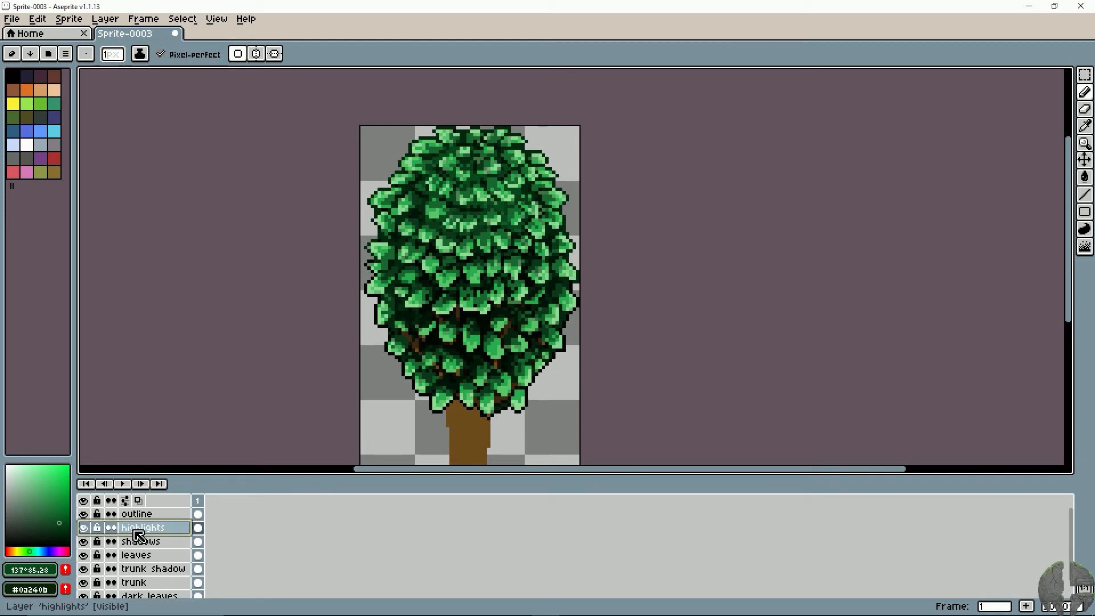
pyautogui.click(136, 555)
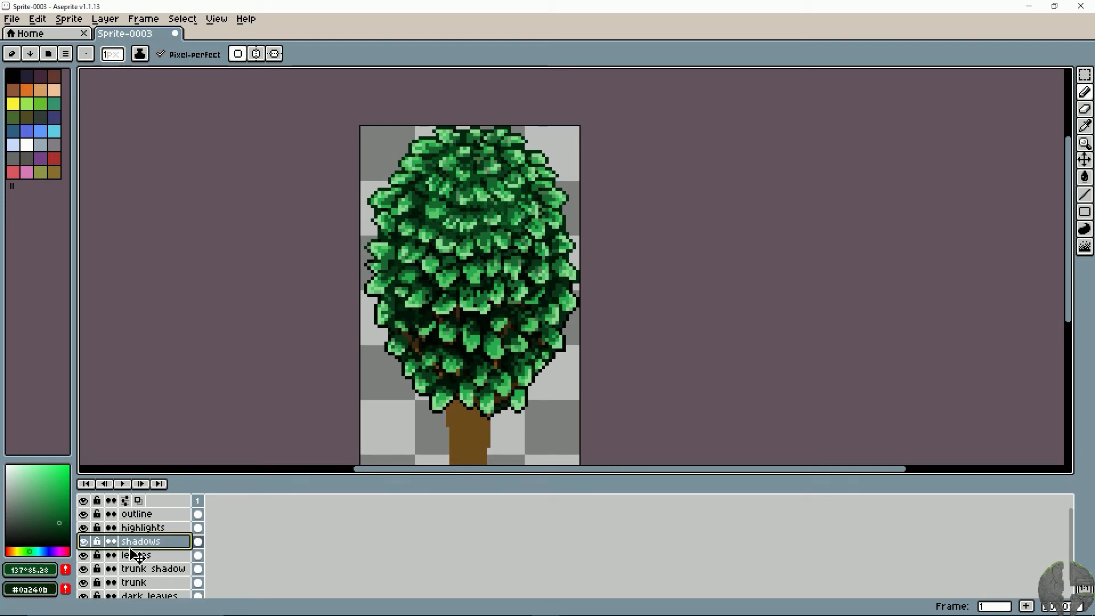
pyautogui.click(84, 555)
pyautogui.click(83, 555)
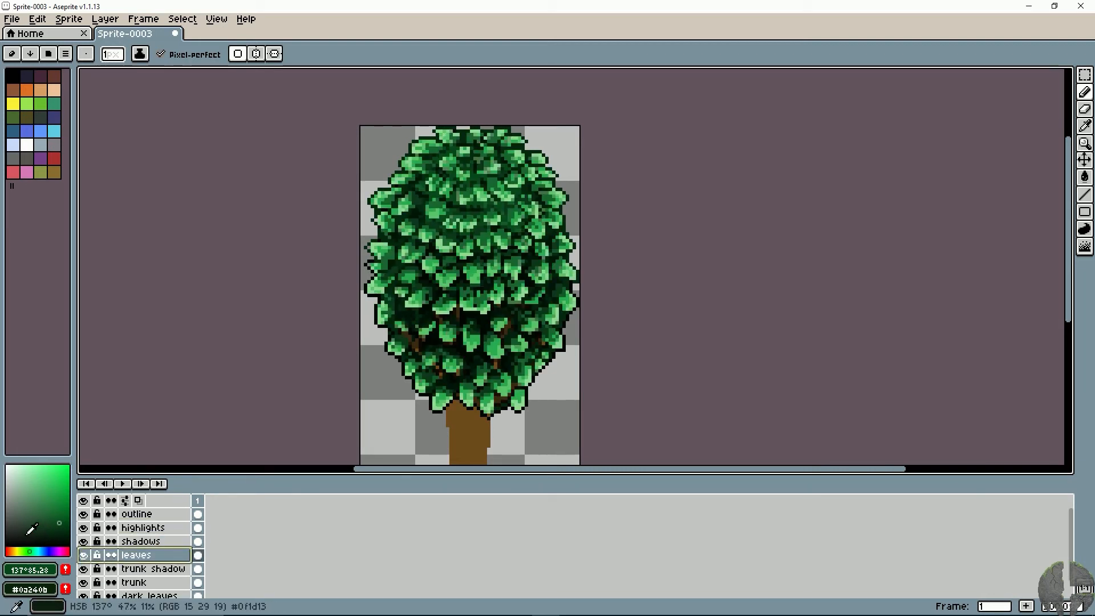
# - Try a teal stroke (hue 176°, saturation 72, brightness 45) on the upper canopy, then undo it
pyautogui.click(54, 511)
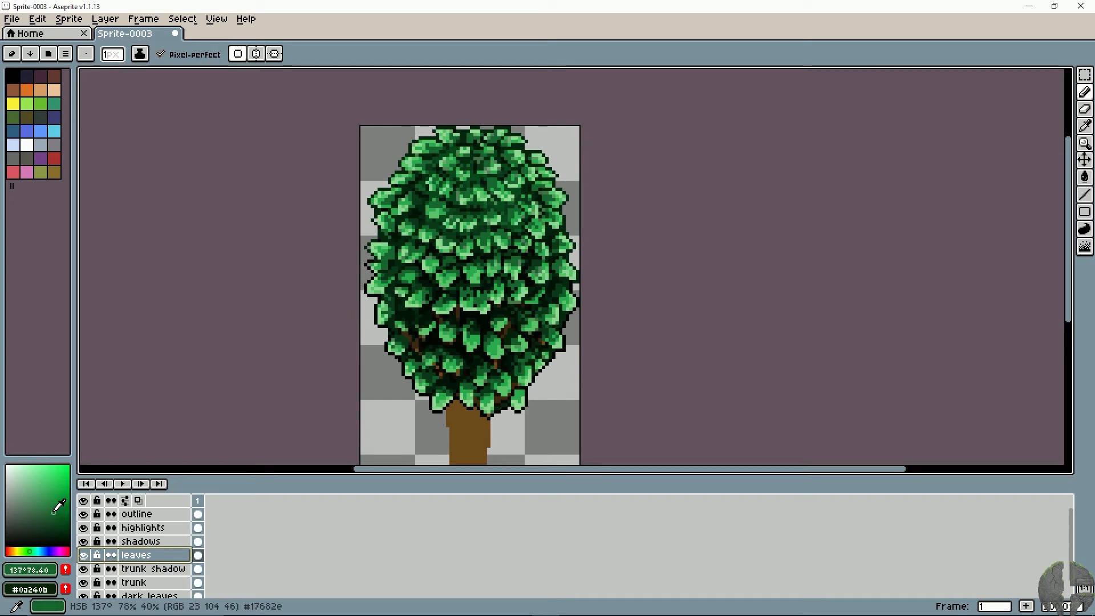
pyautogui.click(52, 509)
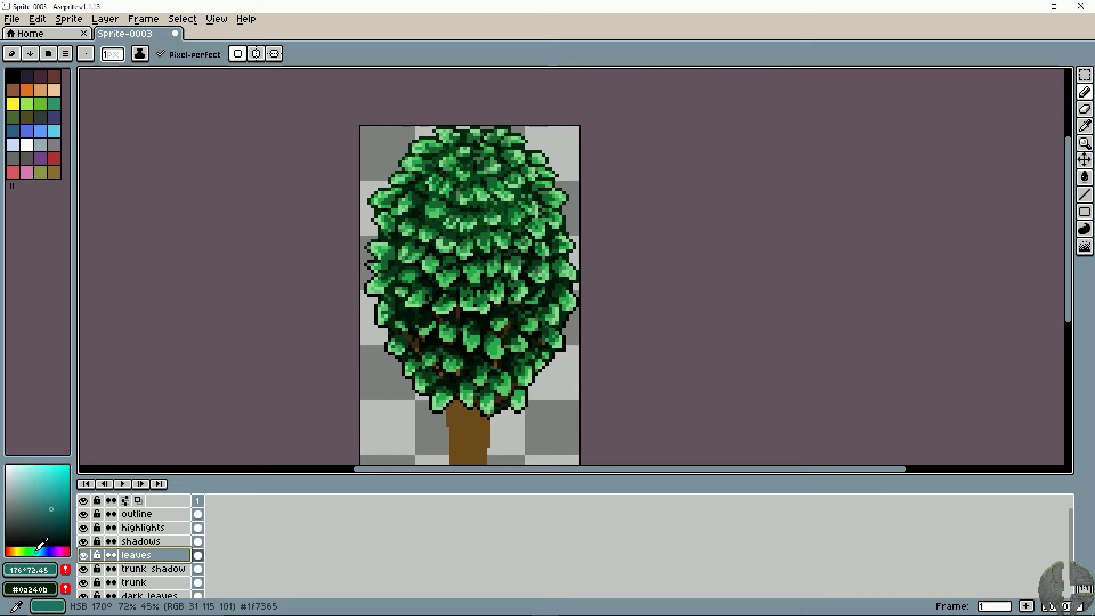
pyautogui.click(36, 551)
pyautogui.moveTo(489, 195); pyautogui.dragTo(485, 211)
pyautogui.hotkey('ctrl', 'z')
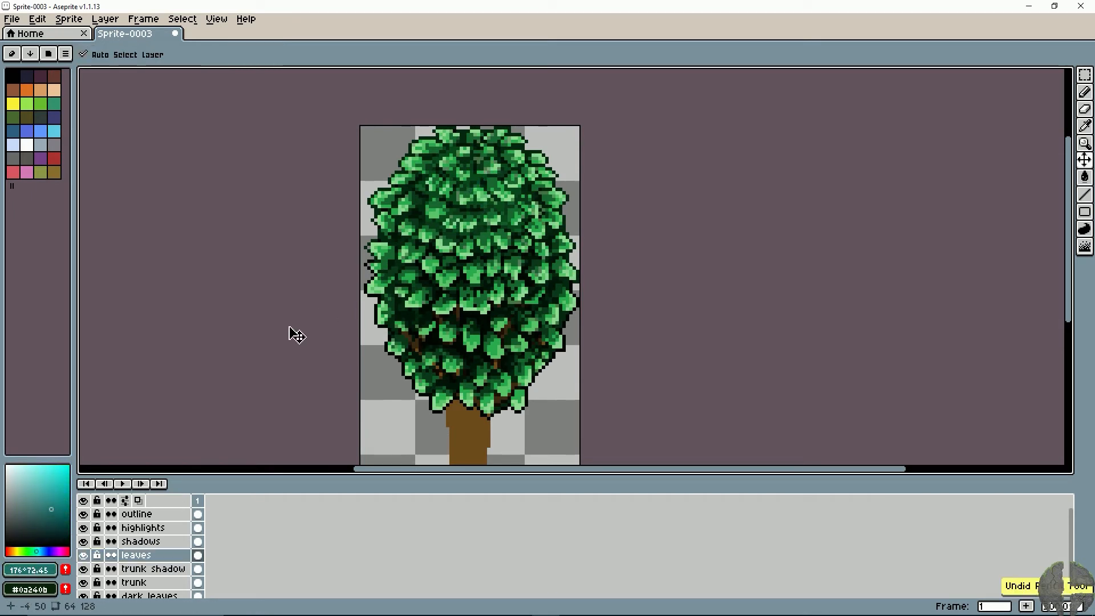
# - Try pale cyan highlights (hue 176°, saturation 30, brightness 87) around the upper leaves, then undo the strokes
pyautogui.moveTo(48, 491); pyautogui.dragTo(25, 475)
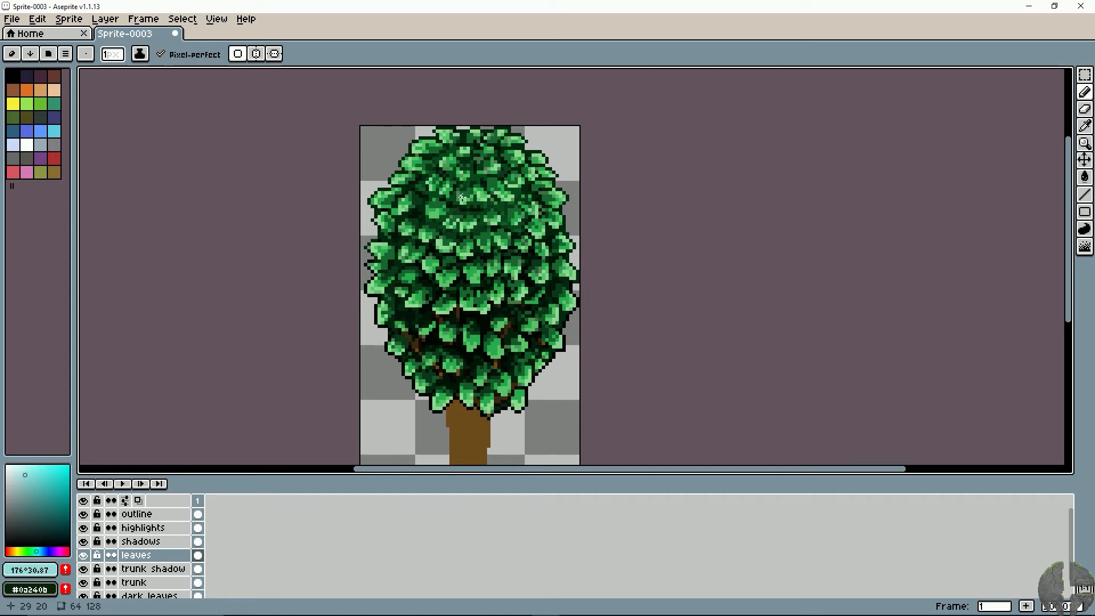
pyautogui.moveTo(468, 202)
pyautogui.mouseDown()
pyautogui.moveTo(496, 182)
pyautogui.moveTo(427, 180)
pyautogui.moveTo(457, 158)
pyautogui.moveTo(497, 164)
pyautogui.mouseUp()
pyautogui.hotkey('ctrl', 'z')
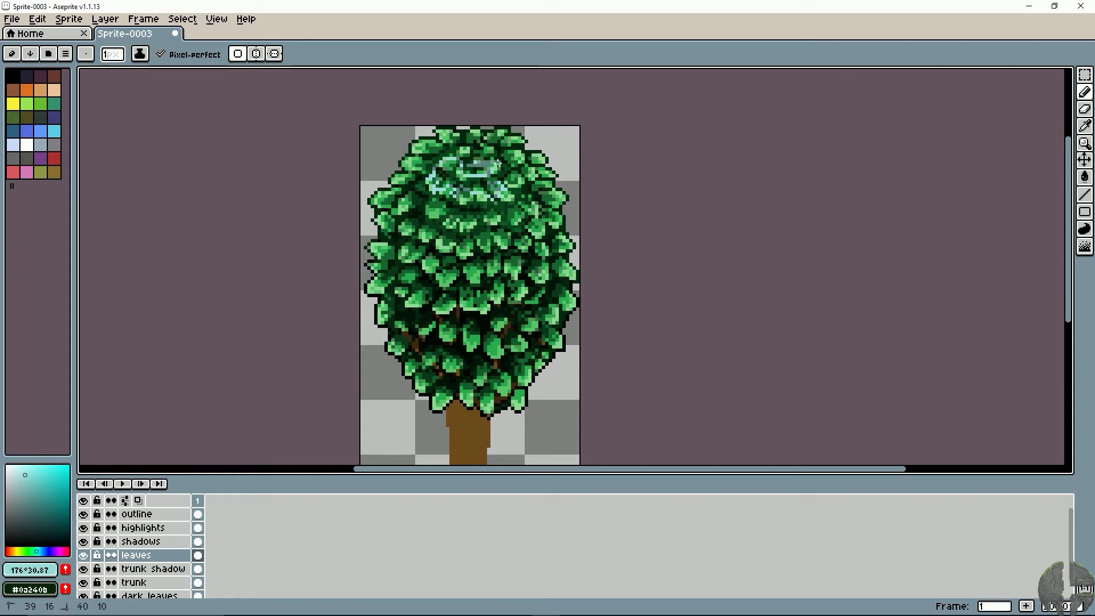
pyautogui.hotkey('ctrl', 'z')
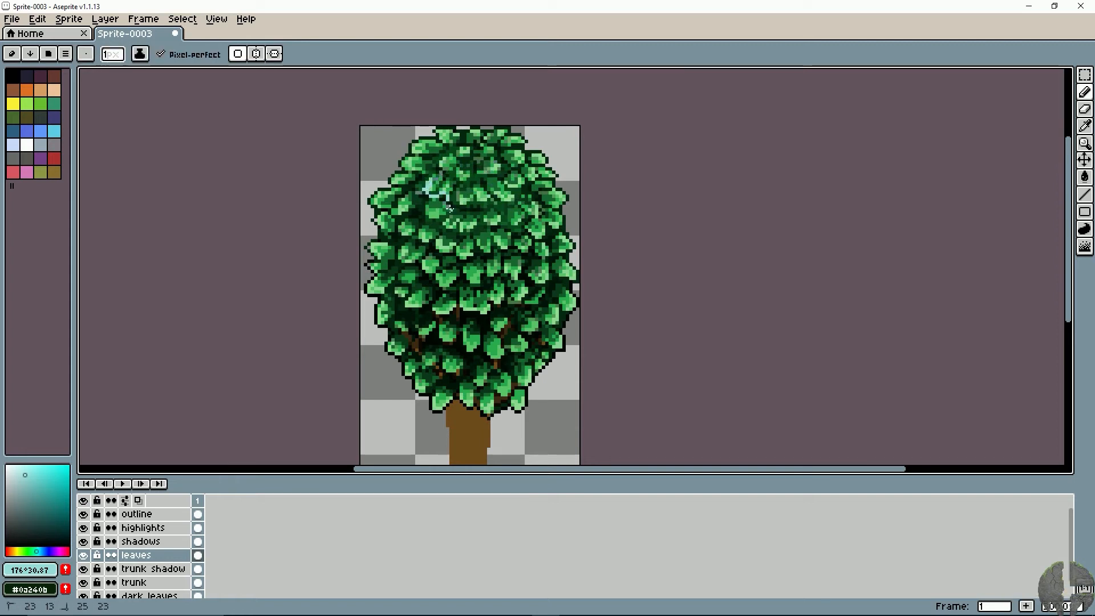
pyautogui.hotkey('ctrl', 'z')
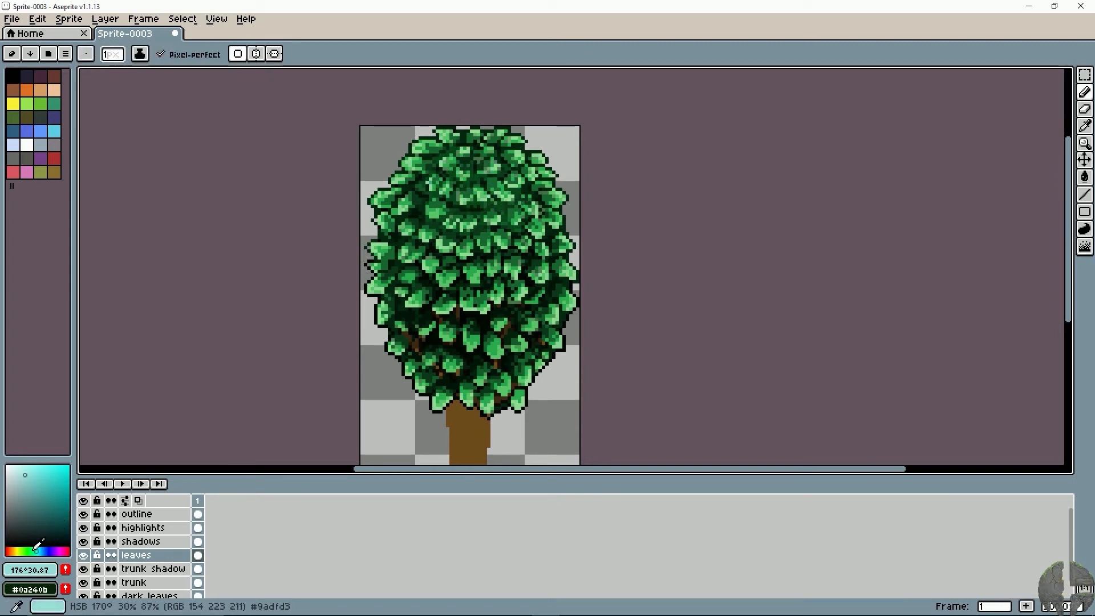
# - Try a pale yellow-green (hue 72°, saturation 43, brightness 94) on the leaves layer, then undo the stroke
pyautogui.click(21, 550)
pyautogui.click(33, 470)
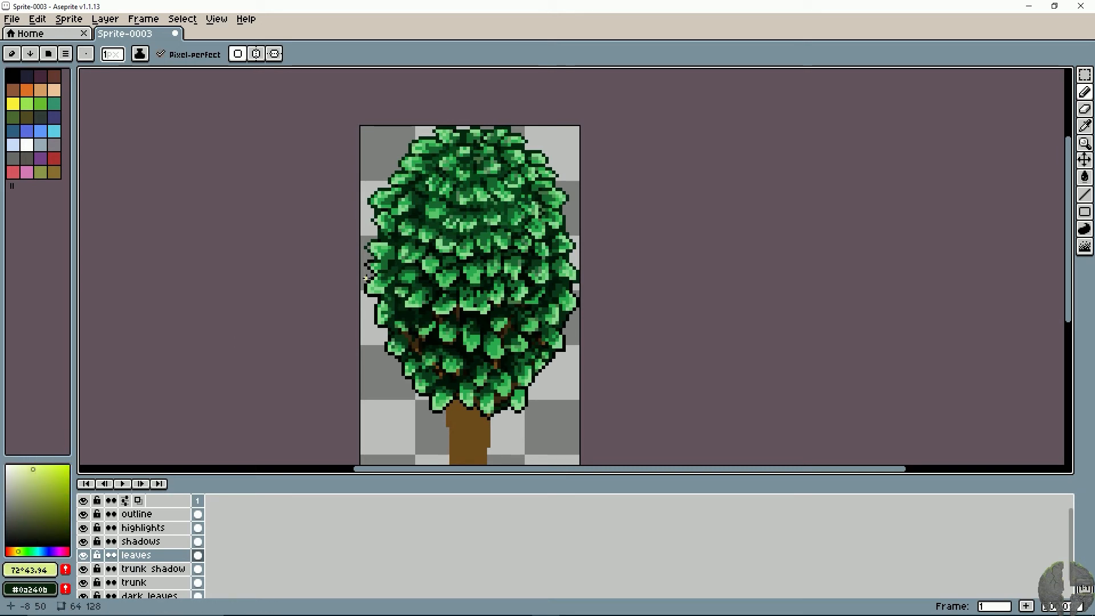
pyautogui.hotkey('ctrl', 'z')
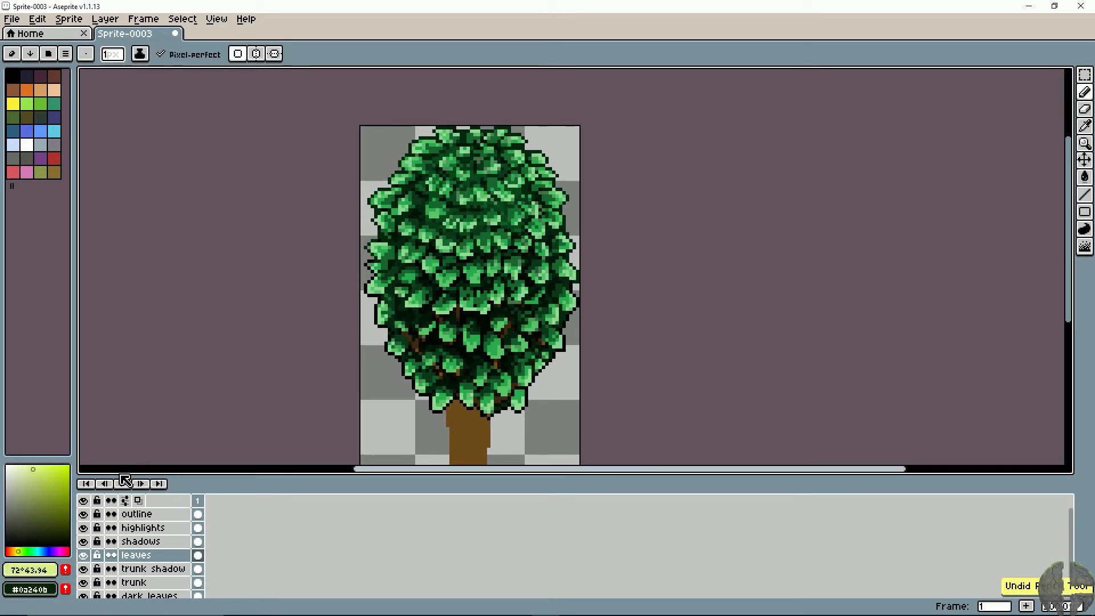
# - Check the highlights layer's visibility and try a pale yellow-green stroke on it across the canopy's middle leaves, then undo it
pyautogui.scroll(2, 128, 475)
pyautogui.press('space')
pyautogui.moveTo(531, 182)
pyautogui.mouseDown()
pyautogui.moveTo(349, 343)
pyautogui.moveTo(316, 394)
pyautogui.mouseUp()
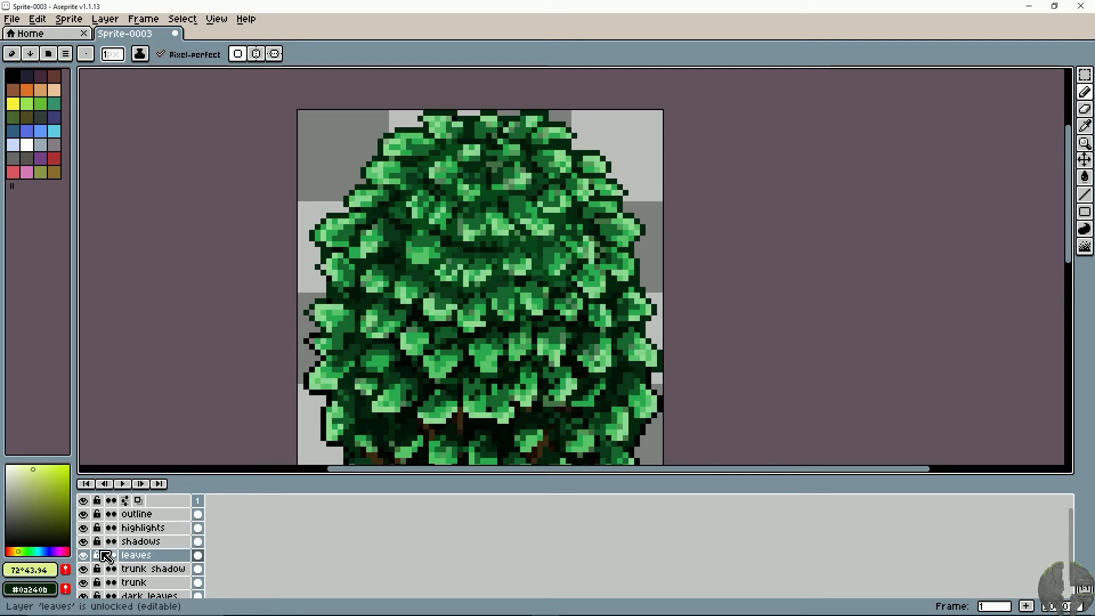
pyautogui.click(83, 528)
pyautogui.click(84, 529)
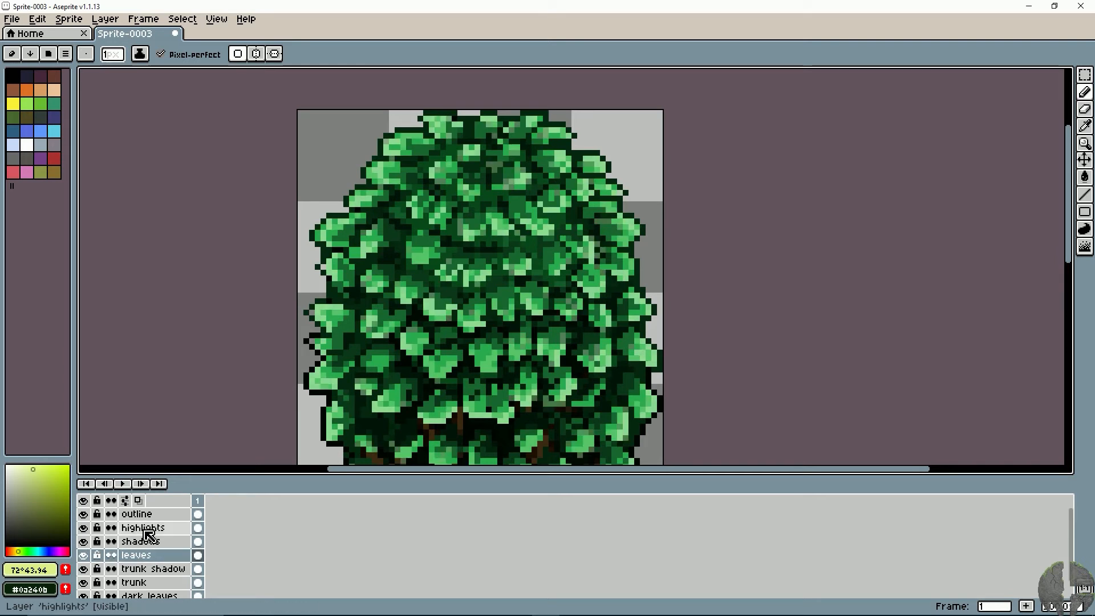
pyautogui.click(140, 531)
pyautogui.moveTo(429, 270)
pyautogui.mouseDown()
pyautogui.moveTo(403, 307)
pyautogui.moveTo(464, 319)
pyautogui.mouseUp()
pyautogui.press('v')
pyautogui.hotkey('ctrl', 'z')
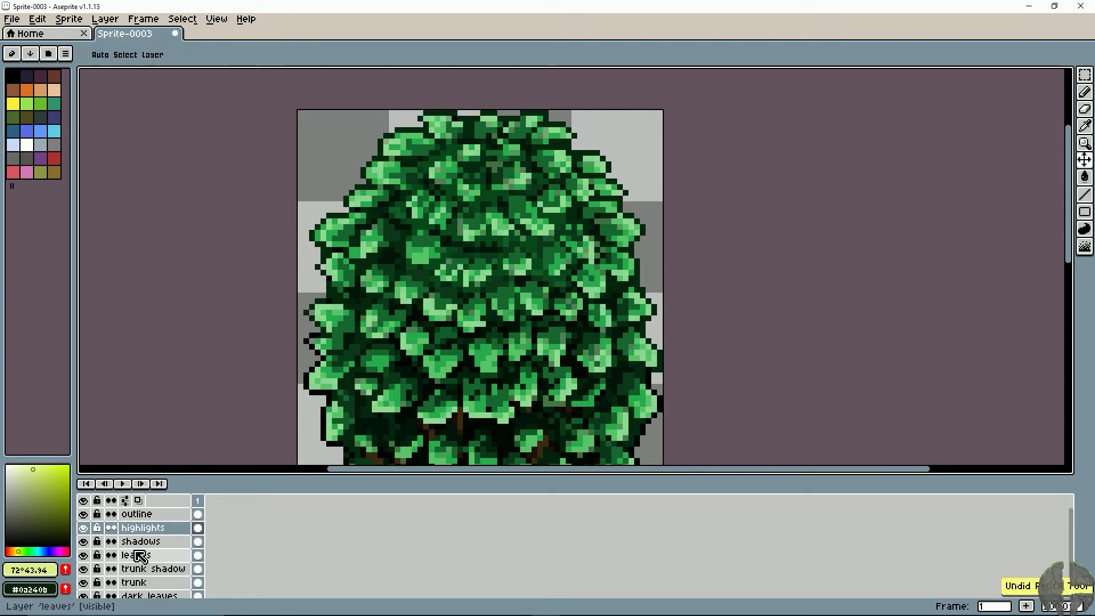
# - Toggle the outline layer's visibility to compare the canopy with and without it, and return to the leaves layer with the Pencil
pyautogui.click(134, 515)
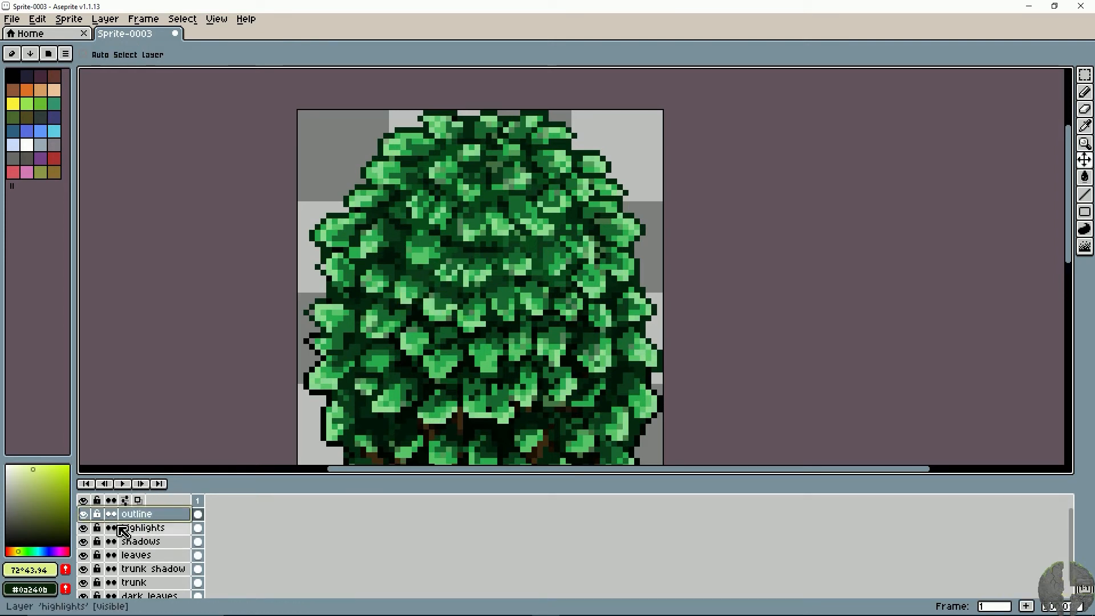
pyautogui.click(86, 515)
pyautogui.click(86, 515)
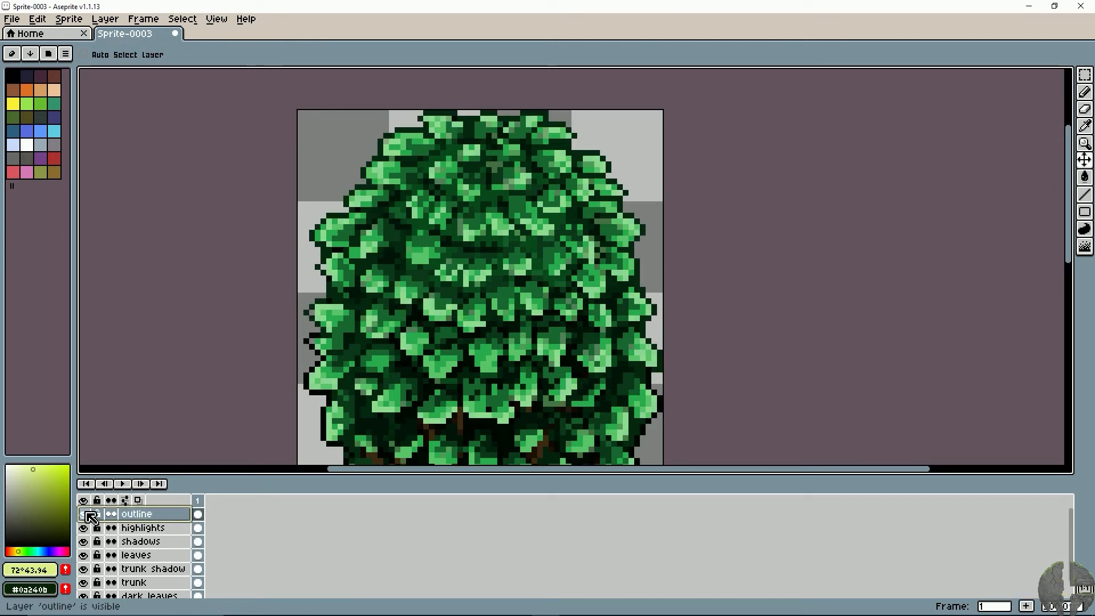
pyautogui.press('b')
pyautogui.click(137, 555)
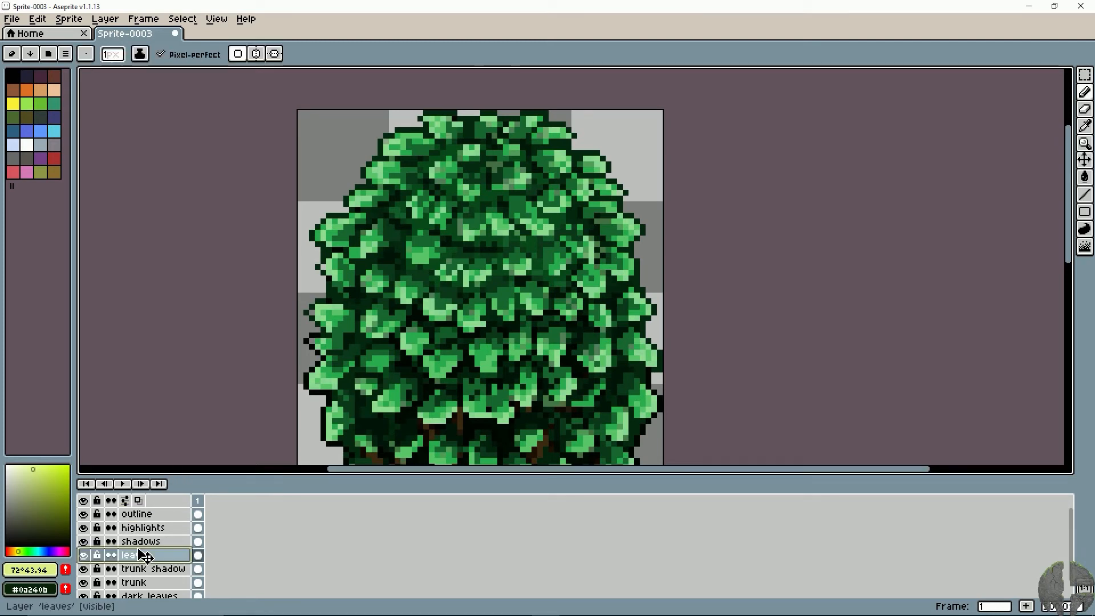
# - Sample the leaf greens #90dd92 and #29ac4f and inspect the leaves all around the outlined canopy edge
pyautogui.keyDown('alt'); pyautogui.click(317, 304); pyautogui.keyUp('alt')
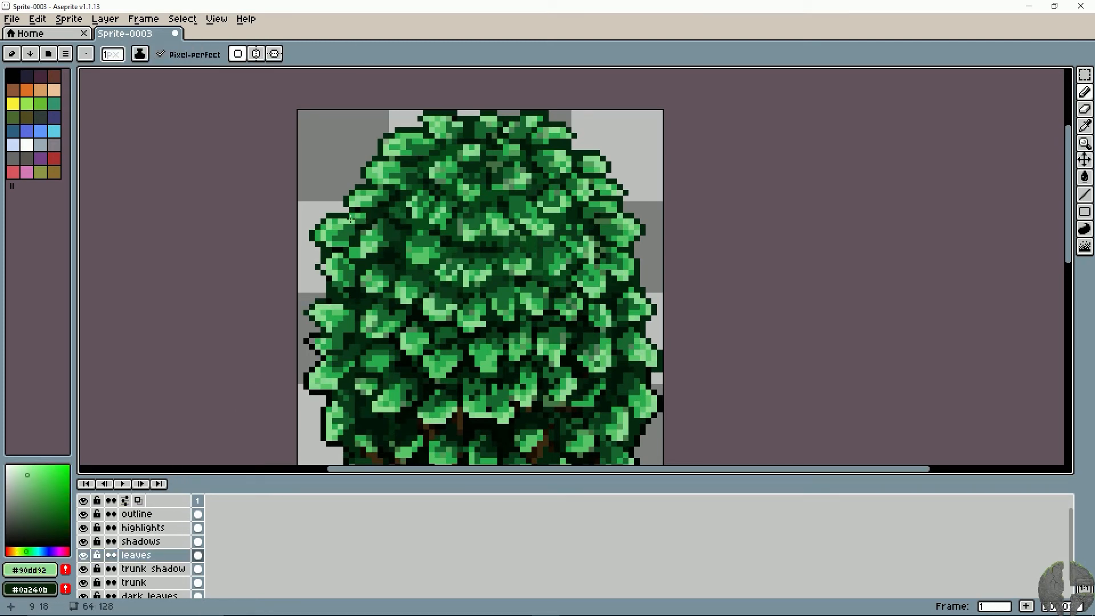
pyautogui.moveTo(443, 122); pyautogui.dragTo(416, 165)
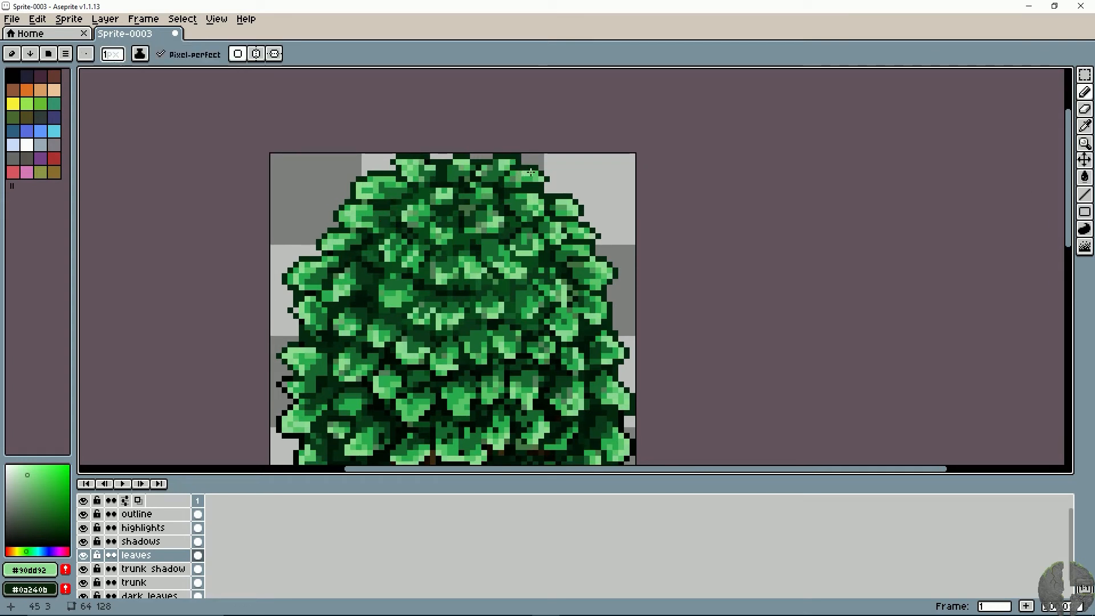
pyautogui.moveTo(505, 266); pyautogui.dragTo(460, 213)
pyautogui.moveTo(513, 316); pyautogui.dragTo(499, 228)
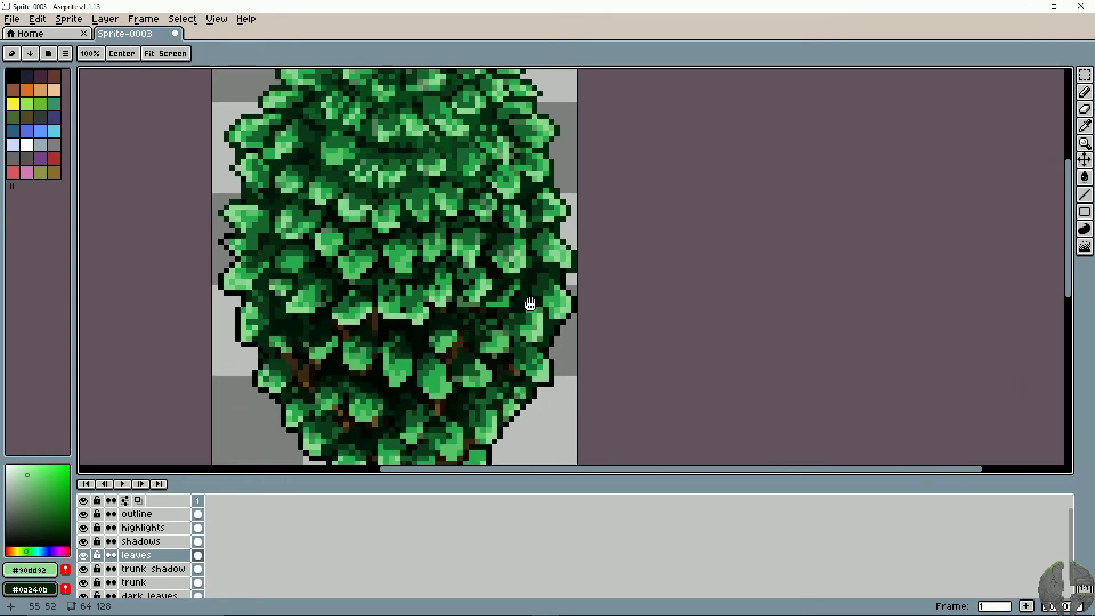
pyautogui.moveTo(502, 364); pyautogui.dragTo(540, 264)
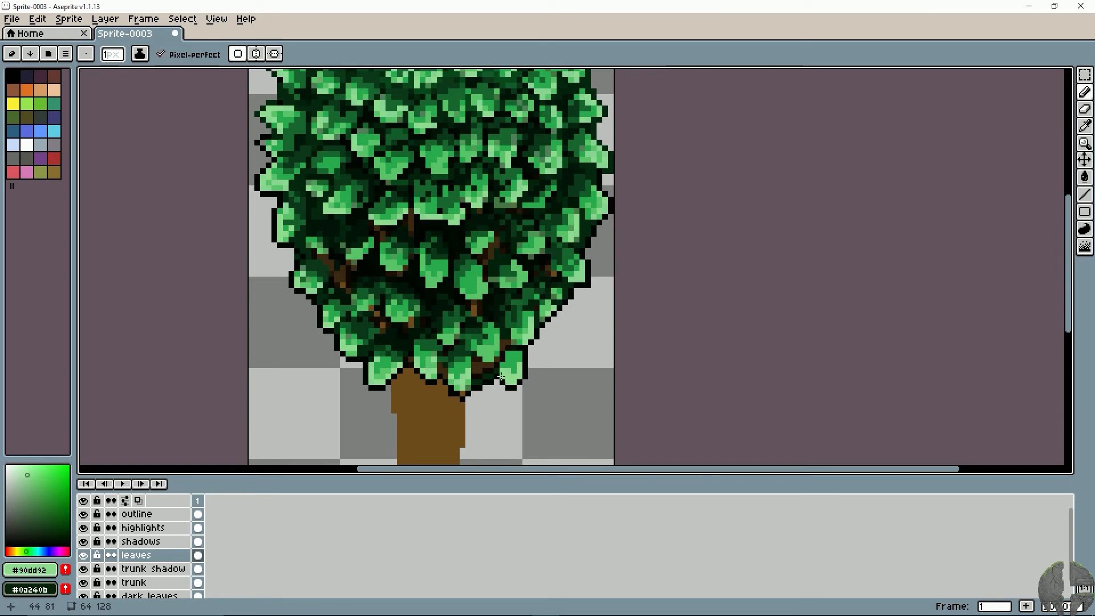
pyautogui.moveTo(346, 323)
pyautogui.mouseDown()
pyautogui.moveTo(440, 342)
pyautogui.moveTo(448, 377)
pyautogui.mouseUp()
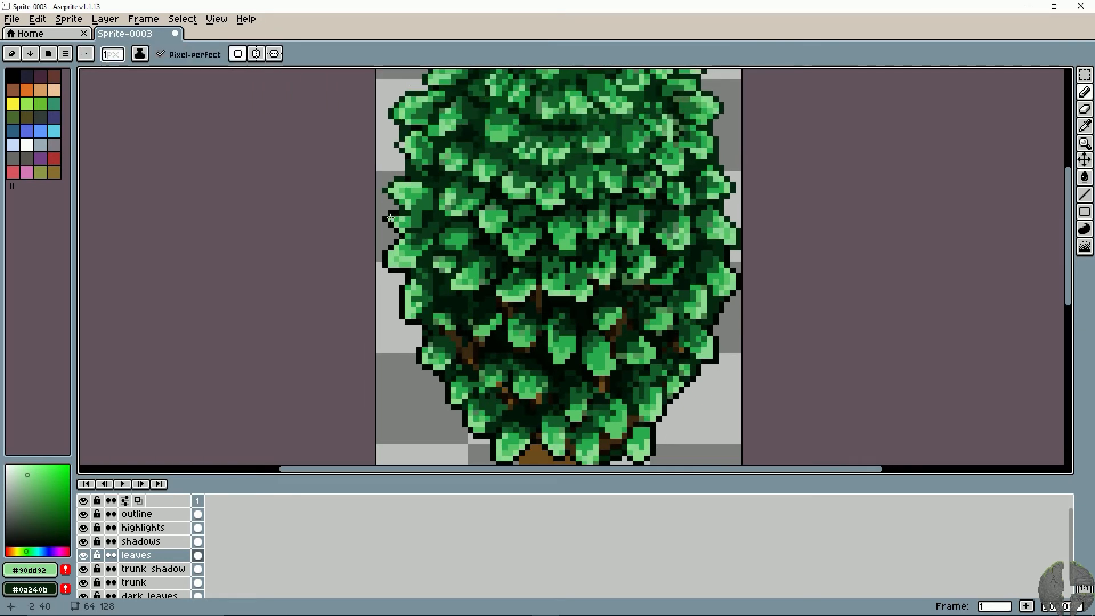
pyautogui.moveTo(614, 206); pyautogui.dragTo(558, 283)
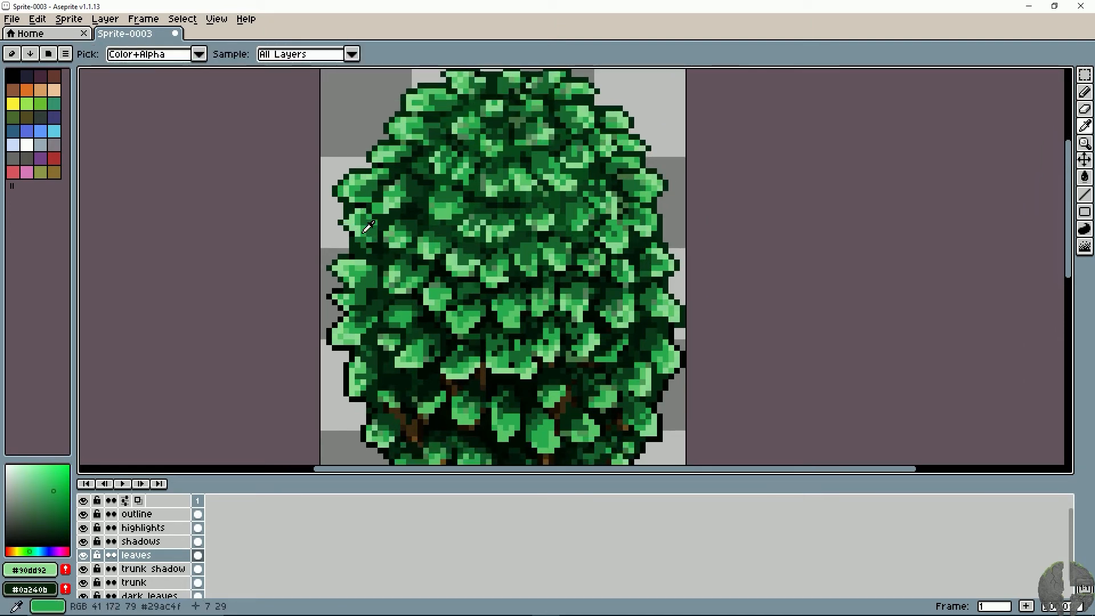
pyautogui.keyDown('alt'); pyautogui.click(346, 226); pyautogui.keyUp('alt')
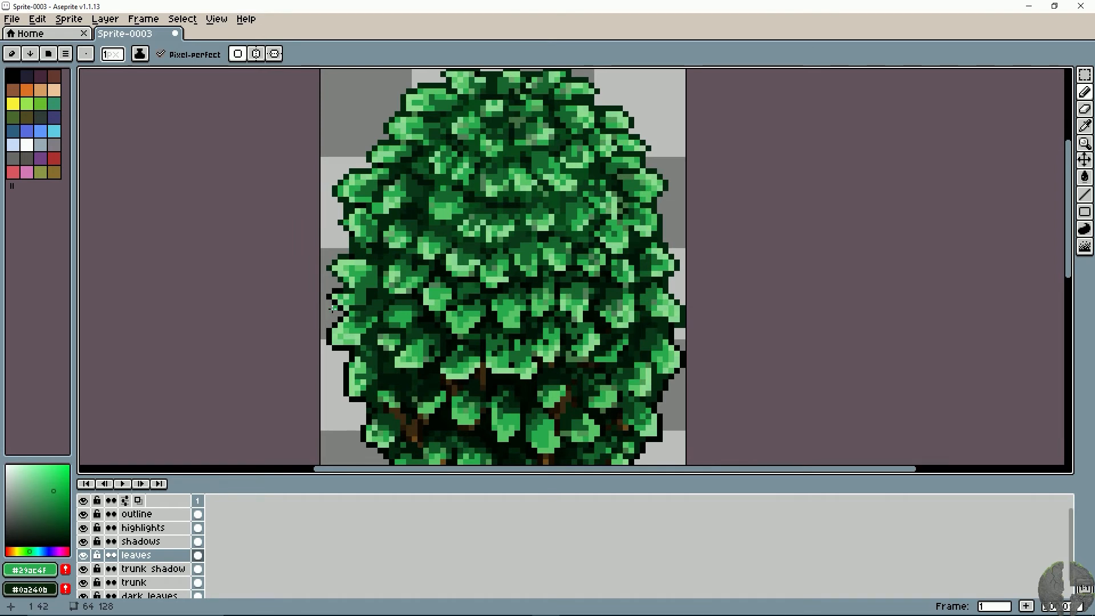
pyautogui.moveTo(374, 328)
pyautogui.mouseDown()
pyautogui.moveTo(361, 315)
pyautogui.moveTo(337, 344)
pyautogui.mouseUp()
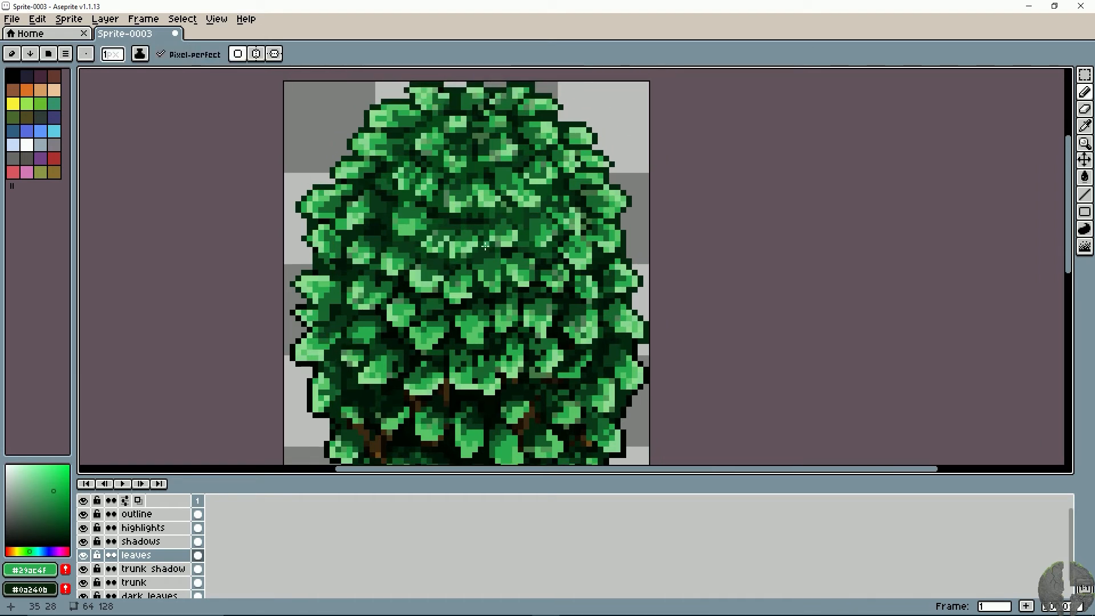
# - Add a new layer directly above the highlights layer and name it shift
pyautogui.rightClick(152, 528)
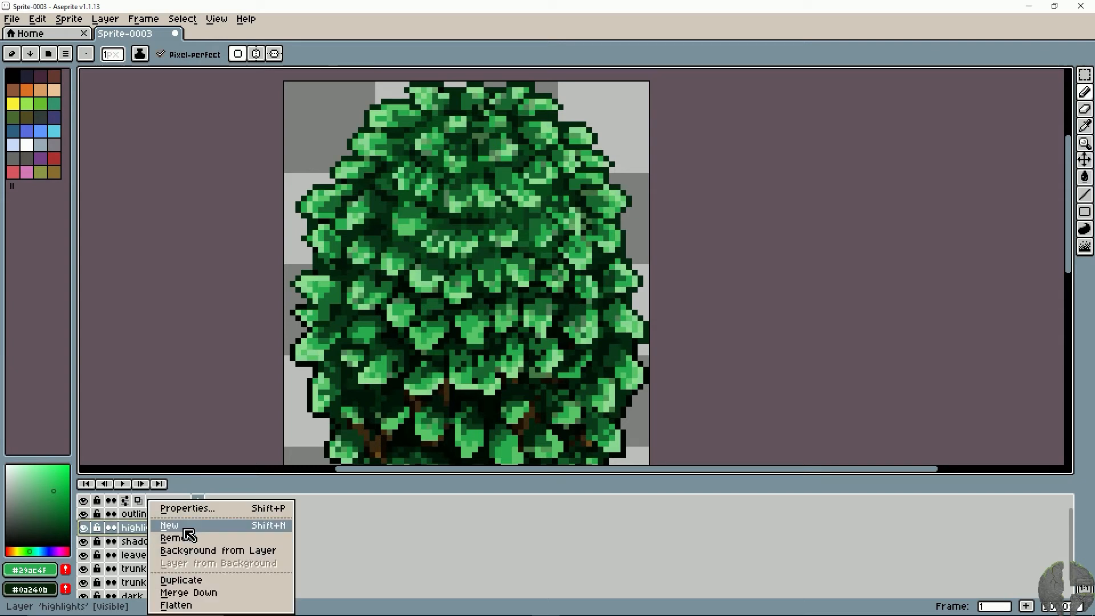
pyautogui.click(172, 526)
pyautogui.doubleClick(151, 530)
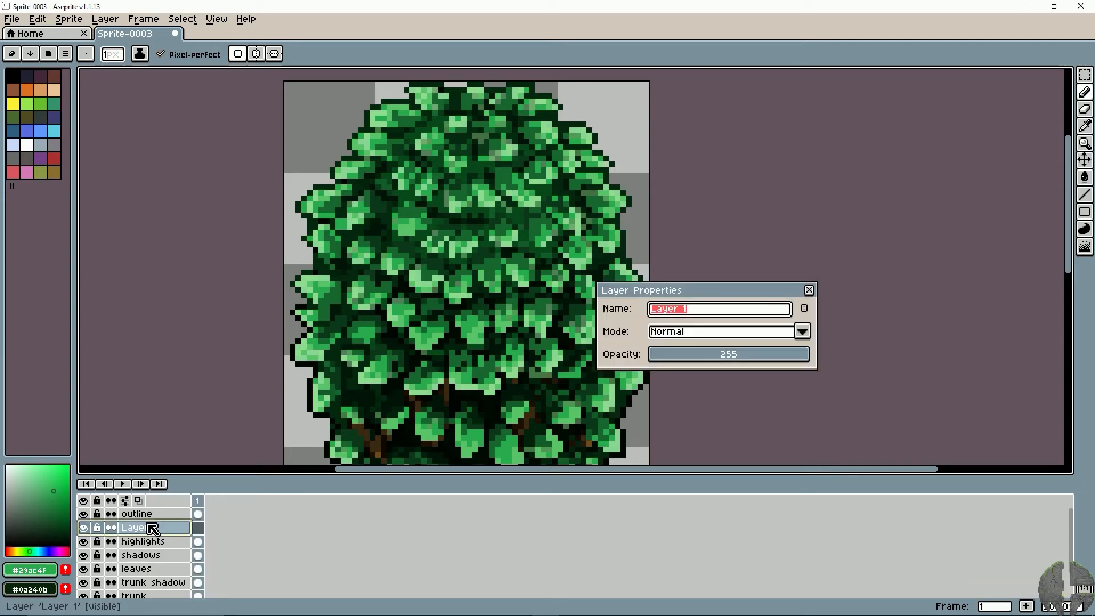
pyautogui.write('shift')
pyautogui.press('Return')
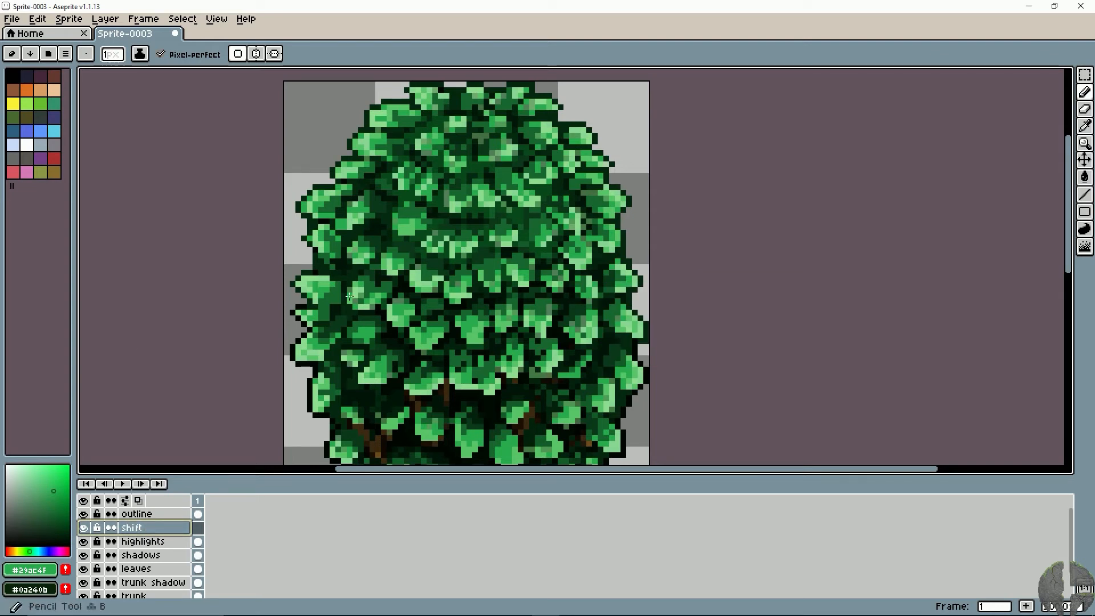
# - Sample a light green from the leaves and shift it to a pale yellow-green (hue 72°, saturation 32, brightness 91) for the upper canopy
pyautogui.press('i')
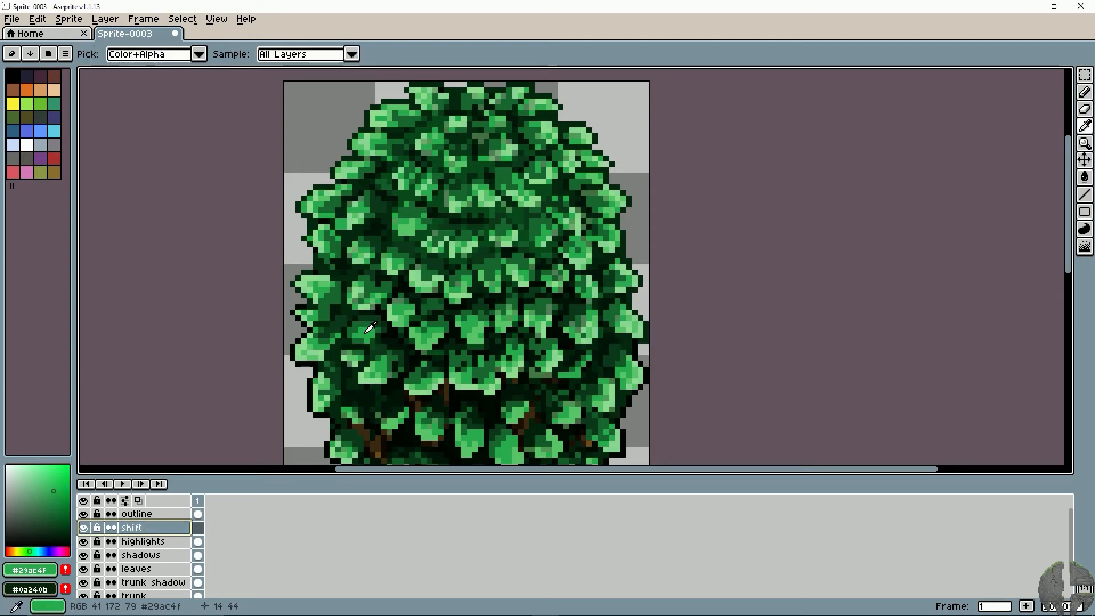
pyautogui.press('b')
pyautogui.press('i')
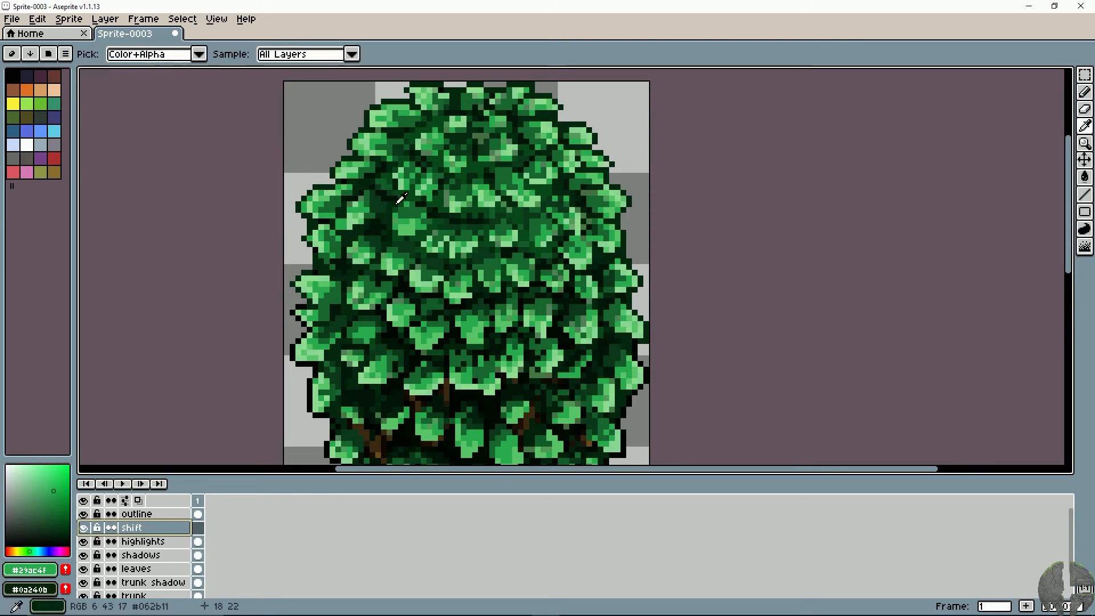
pyautogui.click(416, 223)
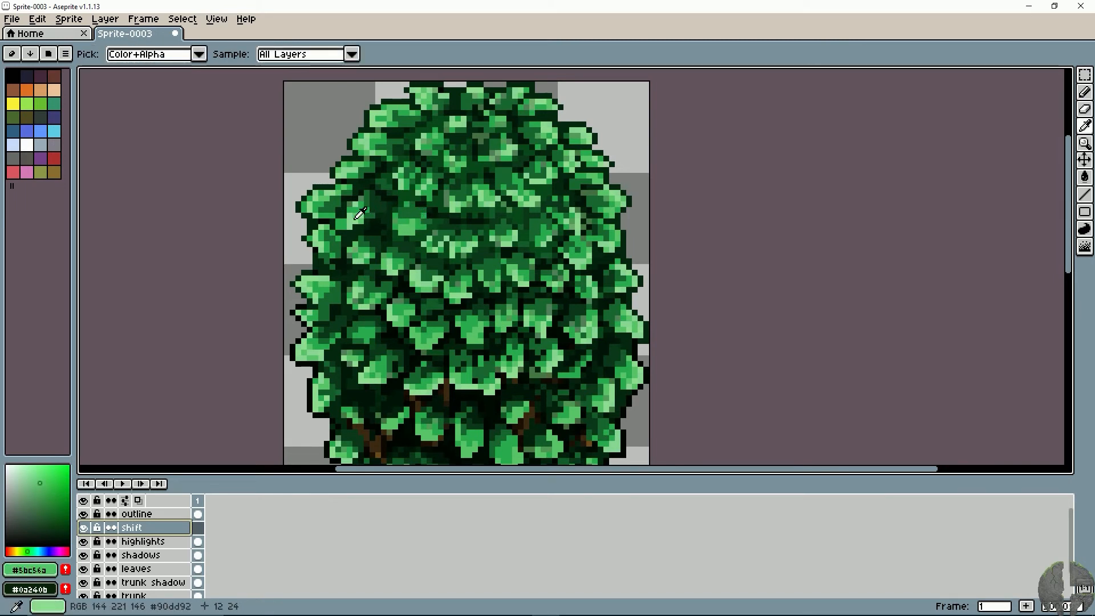
pyautogui.click(355, 217)
pyautogui.press('b')
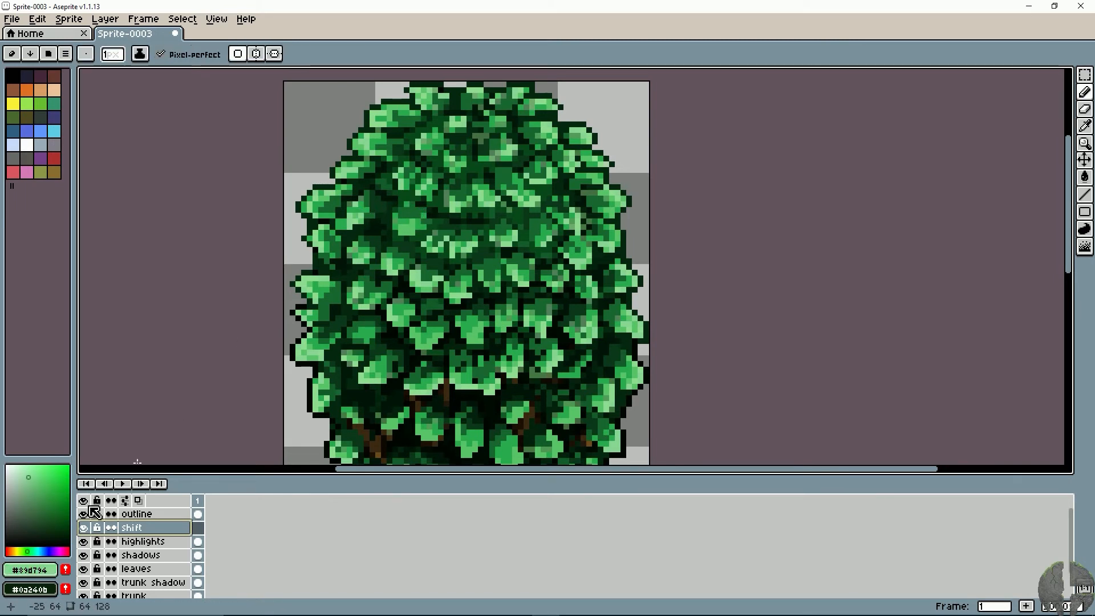
pyautogui.click(22, 551)
pyautogui.moveTo(29, 477); pyautogui.dragTo(54, 458)
pyautogui.press('5')
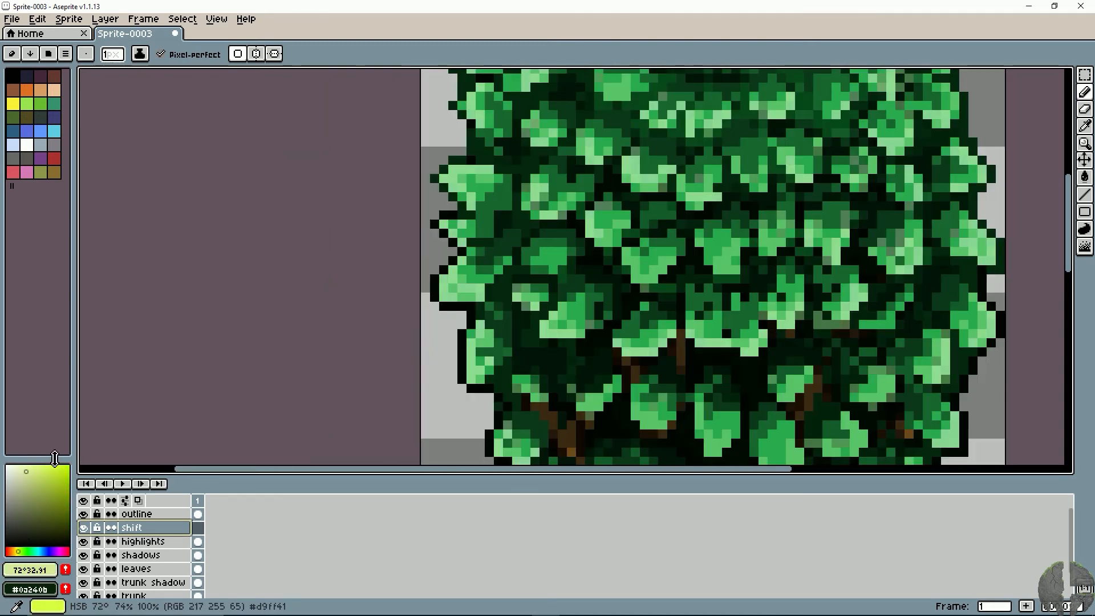
pyautogui.press('space')
pyautogui.moveTo(527, 193); pyautogui.dragTo(316, 390)
pyautogui.moveTo(480, 220); pyautogui.dragTo(422, 267)
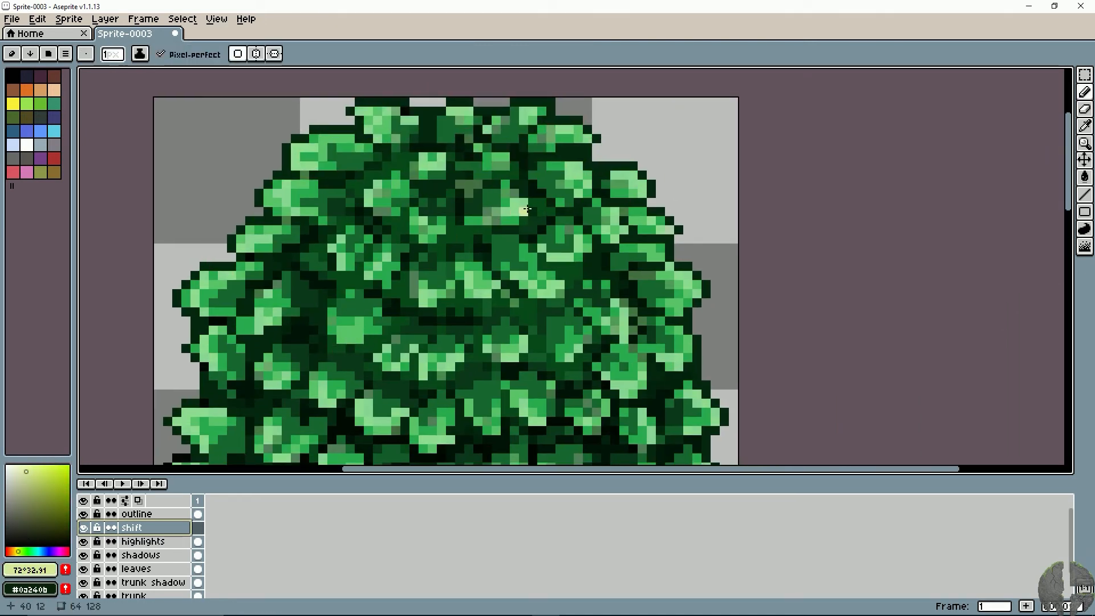
# - Paint pale yellow-green highlight pixels on the tips of the leaves along the canopy's upper right edge
pyautogui.click(578, 166)
pyautogui.click(587, 175)
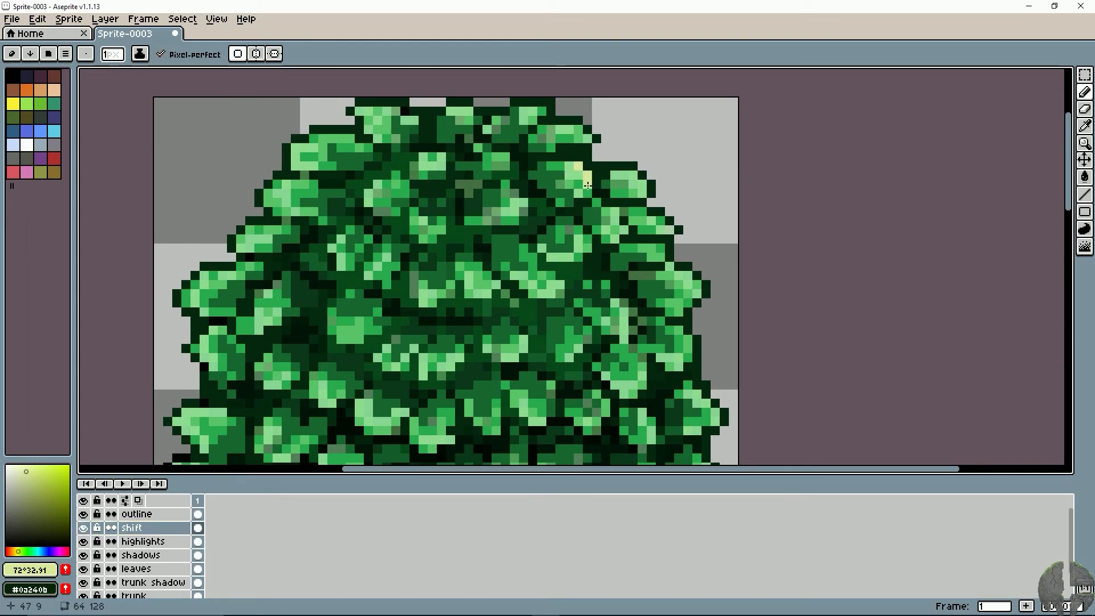
pyautogui.moveTo(630, 176); pyautogui.dragTo(646, 190)
pyautogui.scroll(-1, 547, 279)
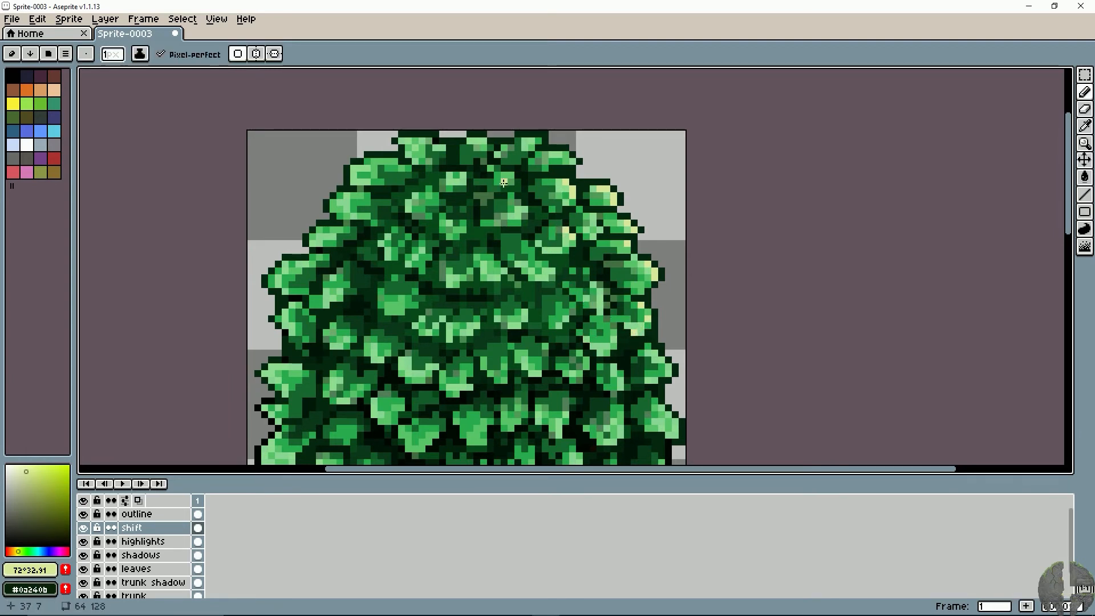
# - Add pale yellow-green highlights to the leaves at the crown of the canopy and undo the last stray stroke
pyautogui.moveTo(504, 182); pyautogui.dragTo(518, 182)
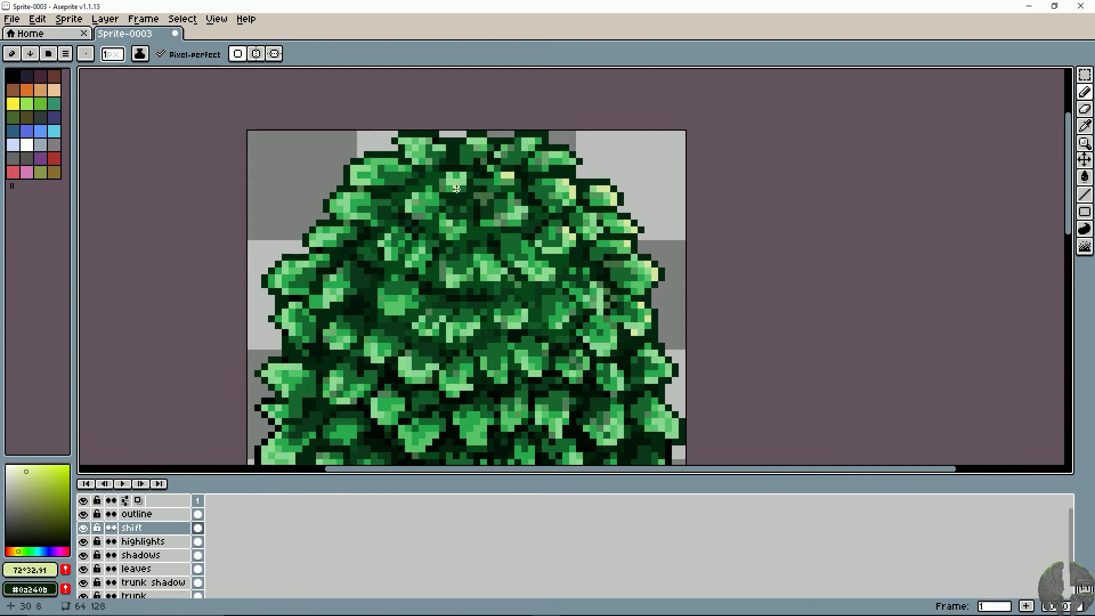
pyautogui.click(532, 141)
pyautogui.click(565, 155)
pyautogui.click(410, 143)
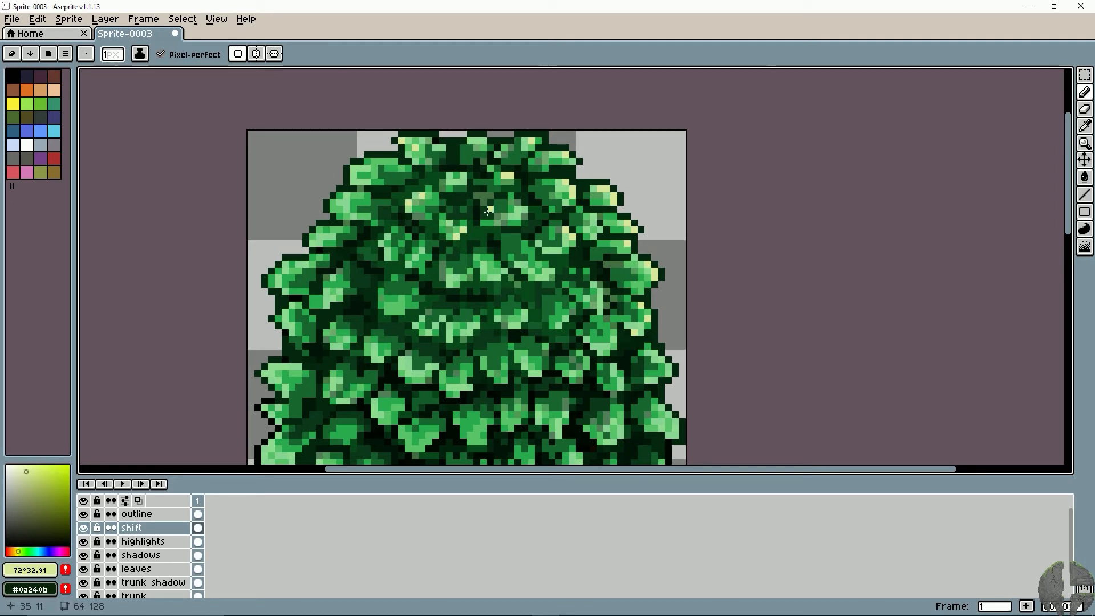
pyautogui.hotkey('ctrl', 'z')
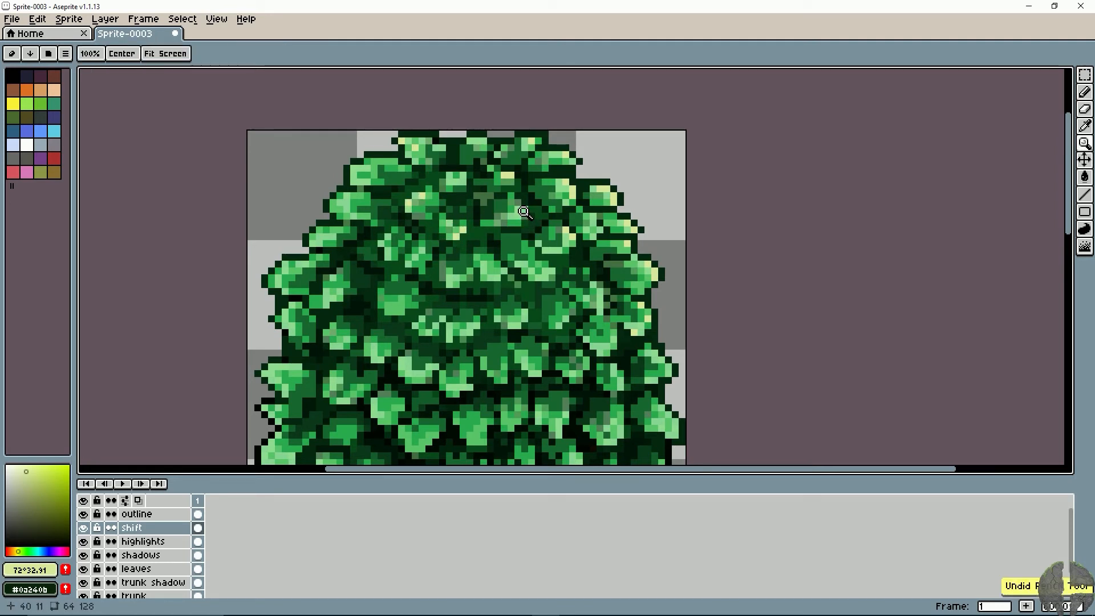
# - Highlight the lower edges of the central leaves in the upper canopy and the large leaf below them to the left
pyautogui.click(524, 209)
pyautogui.click(518, 223)
pyautogui.moveTo(505, 223); pyautogui.dragTo(498, 223)
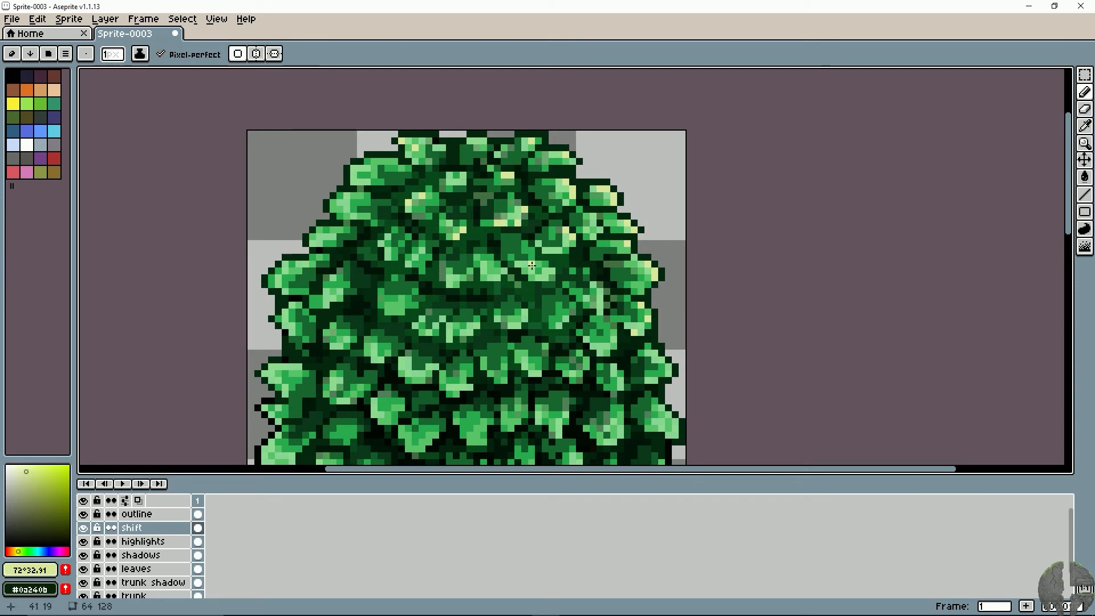
pyautogui.moveTo(552, 271); pyautogui.dragTo(526, 272)
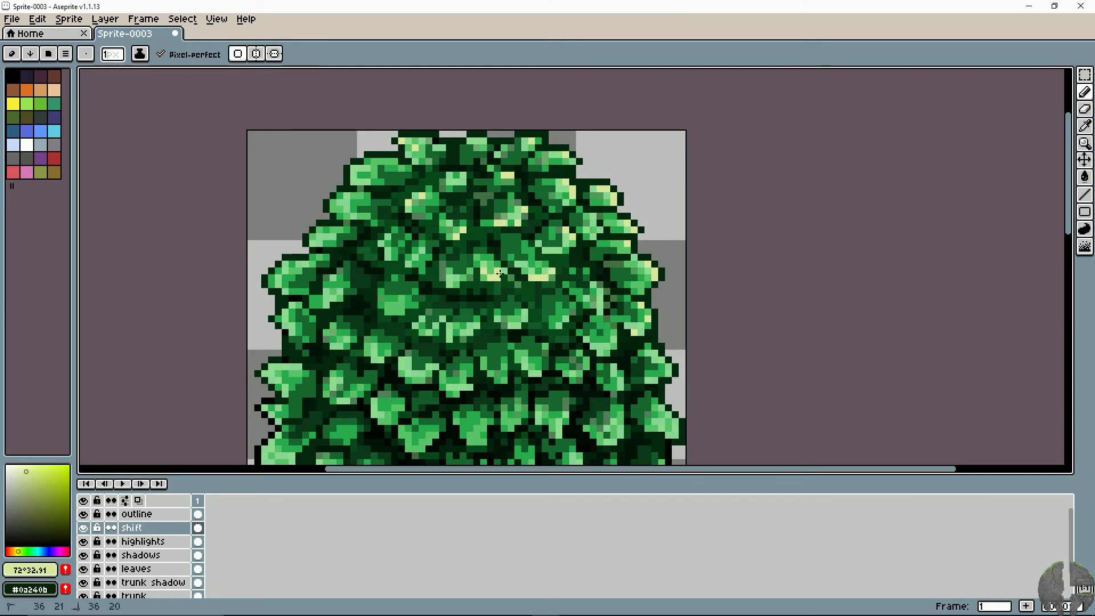
pyautogui.hotkey('ctrl', 'z')
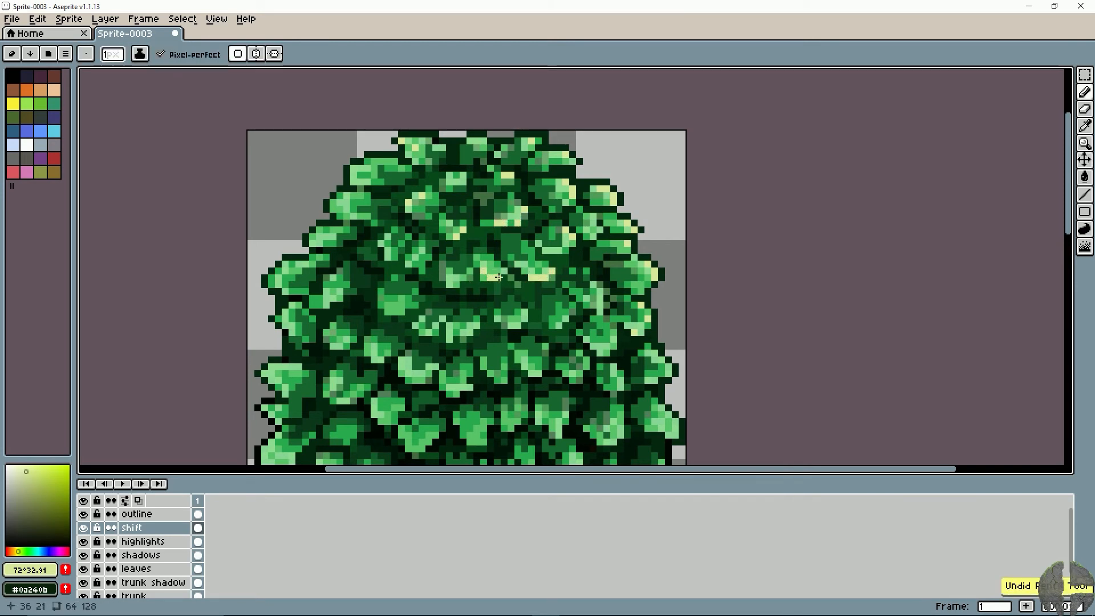
pyautogui.click(455, 283)
pyautogui.moveTo(388, 315); pyautogui.dragTo(445, 286)
pyautogui.scroll(-4, 513, 290)
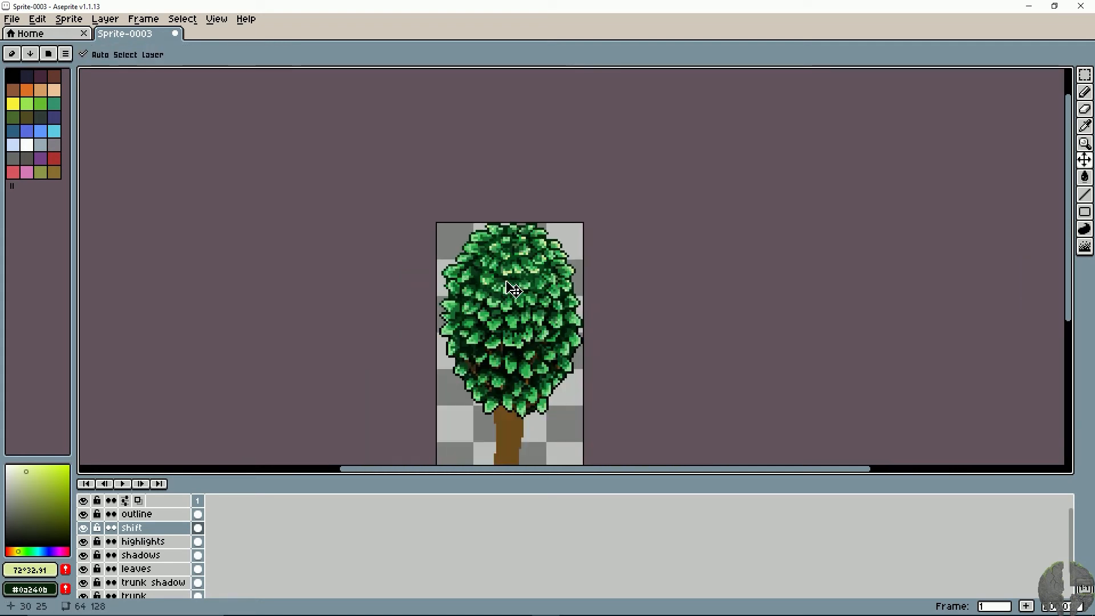
pyautogui.scroll(2, 506, 281)
pyautogui.scroll(3, 507, 281)
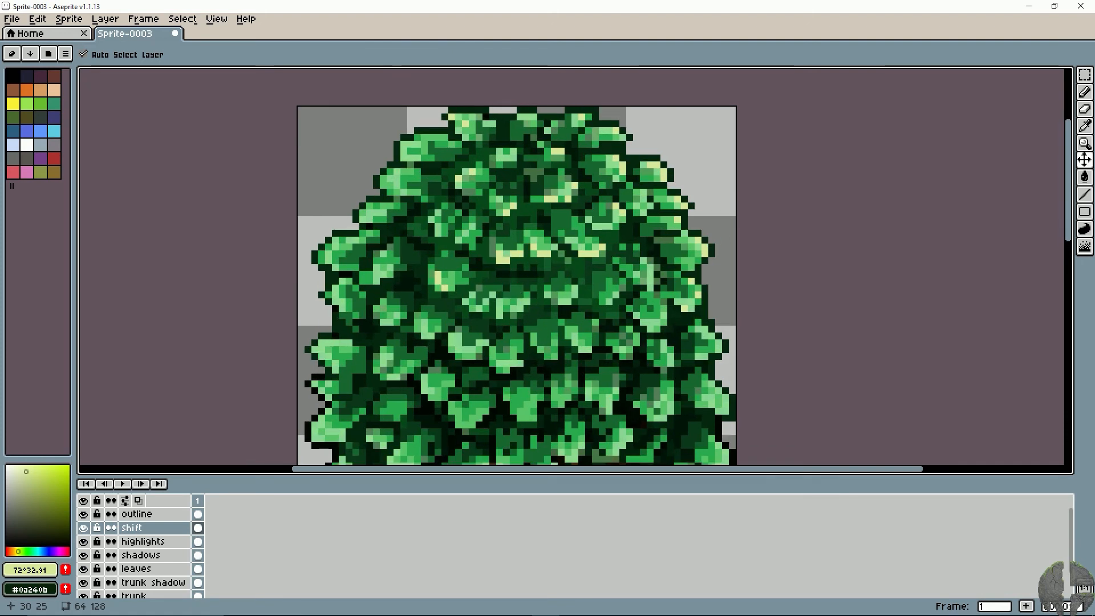
# - Paint yellow-green highlights along the curved row of leaves below the upper central ones and on the small leaves beneath it
pyautogui.press('ctrl')
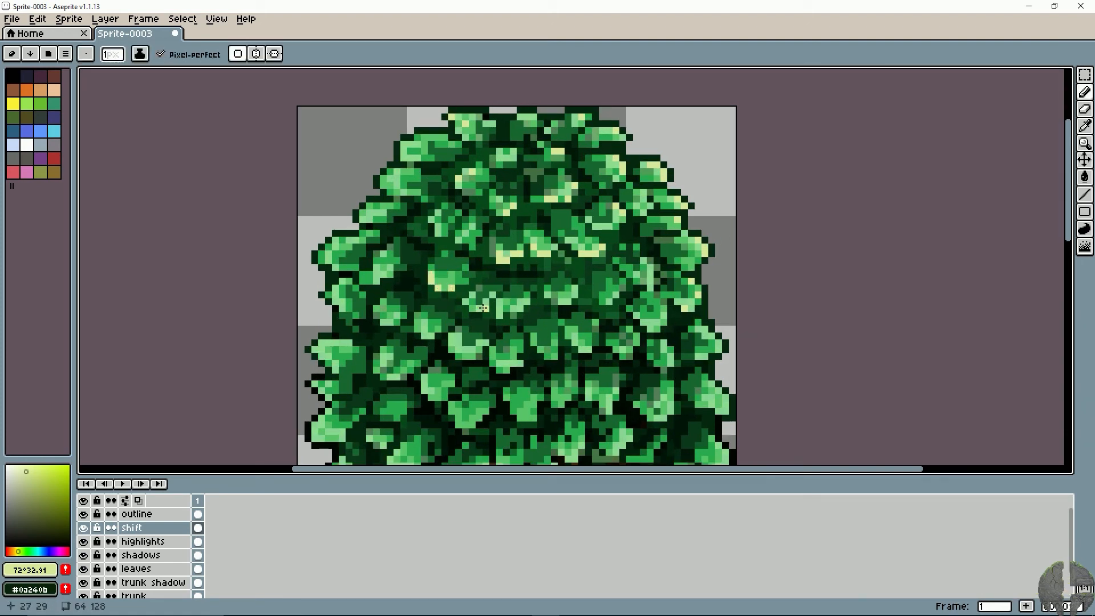
pyautogui.click(486, 296)
pyautogui.hotkey('ctrl', 'z')
pyautogui.moveTo(473, 296)
pyautogui.mouseDown()
pyautogui.moveTo(466, 301)
pyautogui.moveTo(500, 309)
pyautogui.mouseUp()
pyautogui.click(522, 309)
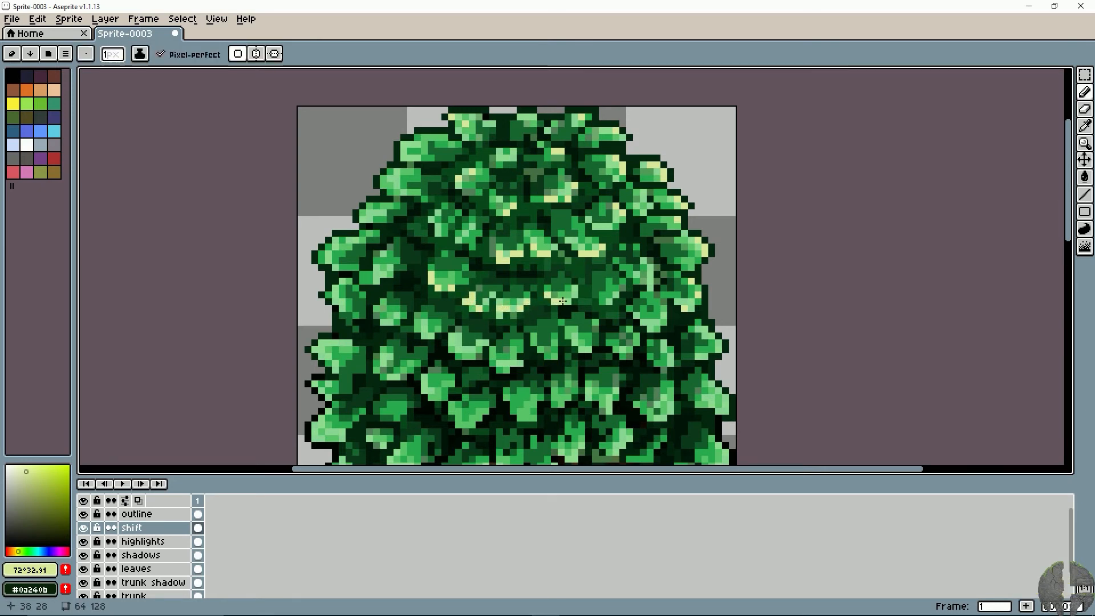
pyautogui.click(541, 342)
pyautogui.moveTo(547, 356); pyautogui.dragTo(554, 356)
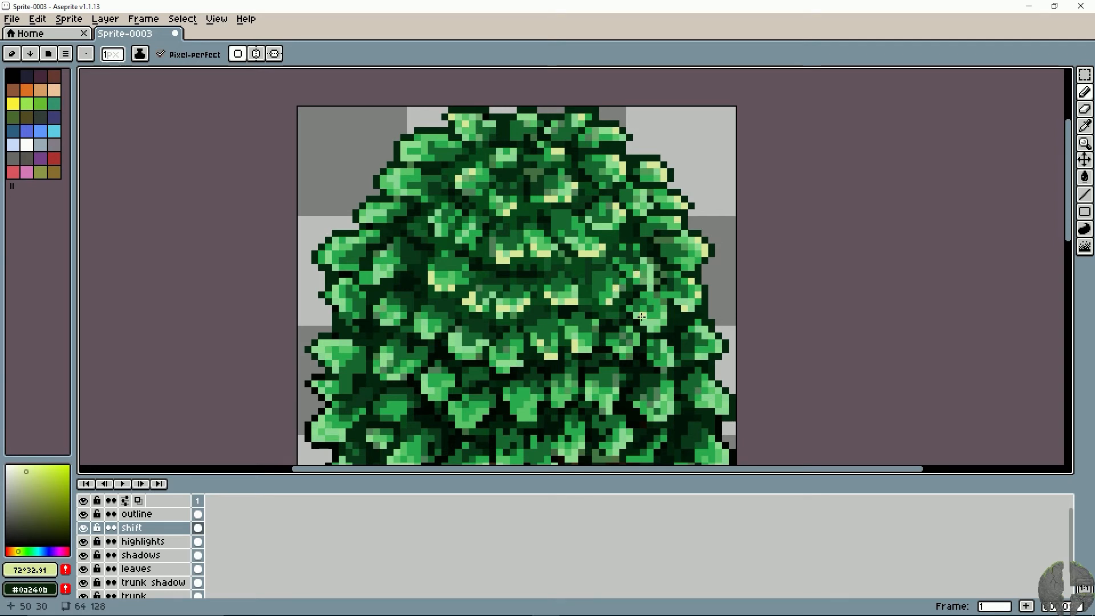
# - Add yellow-green highlight pixels to the leaves on the left side of the canopy's middle section
pyautogui.press('space')
pyautogui.moveTo(551, 329); pyautogui.dragTo(544, 272)
pyautogui.press('space')
pyautogui.moveTo(499, 216); pyautogui.dragTo(491, 257)
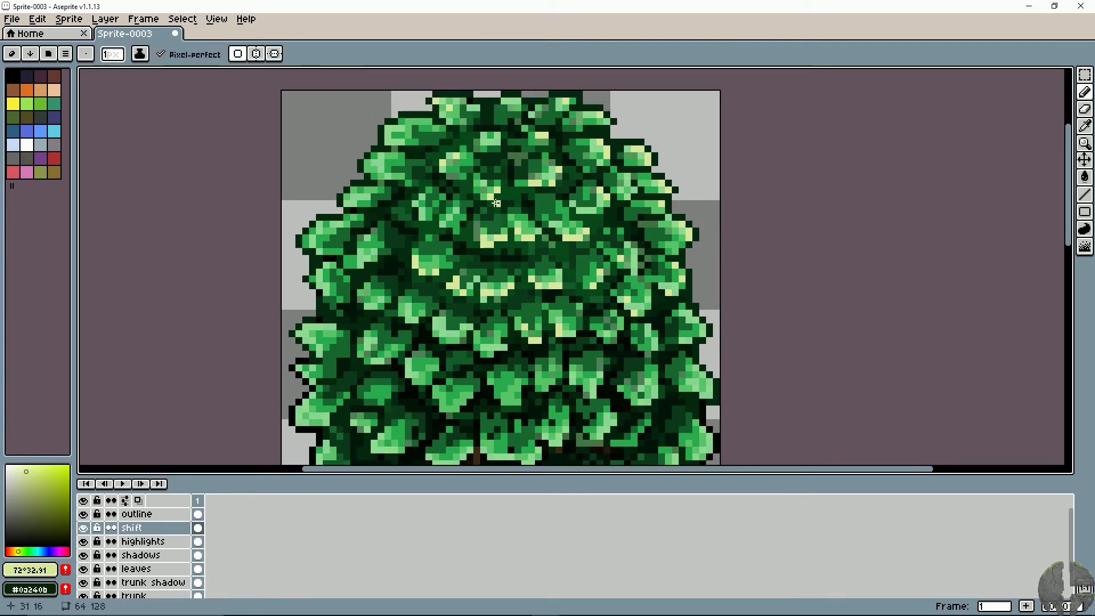
pyautogui.press('space')
pyautogui.moveTo(443, 286); pyautogui.dragTo(450, 238)
pyautogui.click(372, 299)
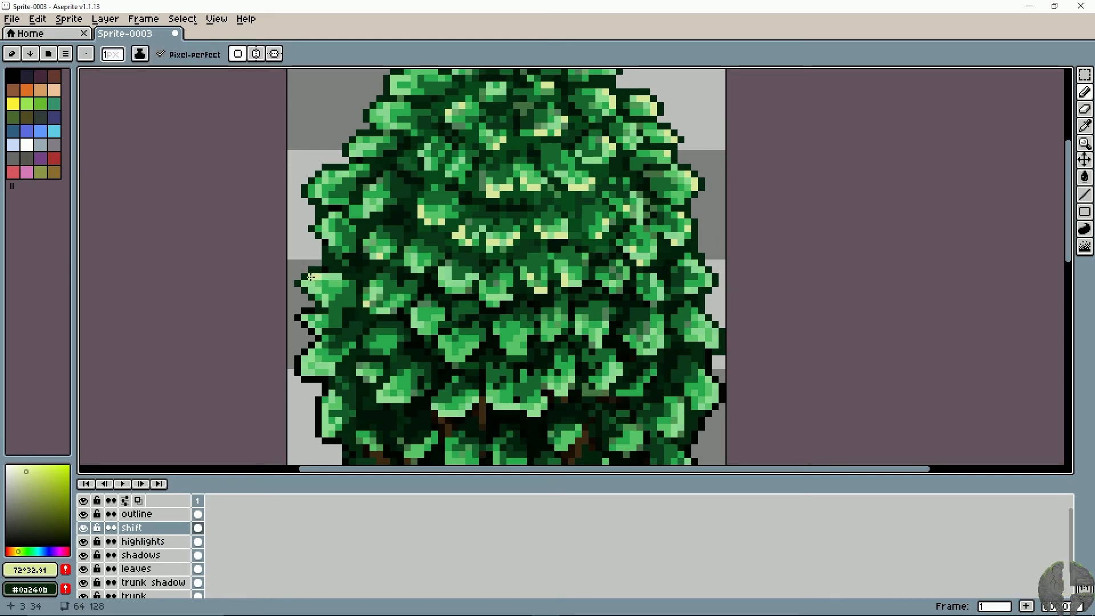
# - Continue the pale highlights across the mid-canopy leaves, from the right-edge leaves over to the left edge
pyautogui.press('space')
pyautogui.moveTo(593, 332); pyautogui.dragTo(528, 302)
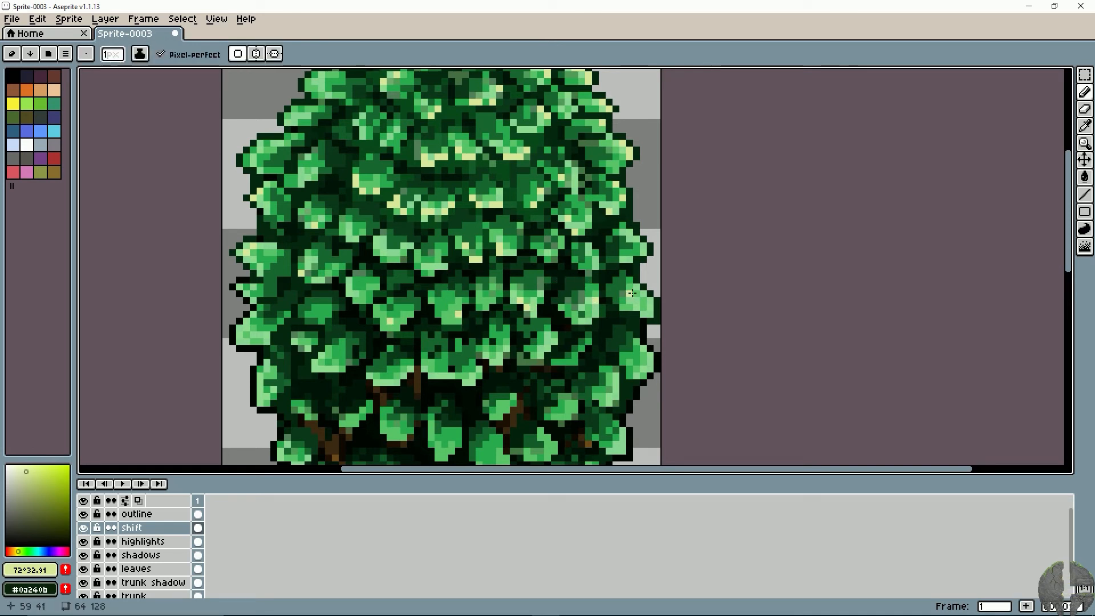
pyautogui.press('space')
pyautogui.moveTo(462, 373); pyautogui.dragTo(469, 331)
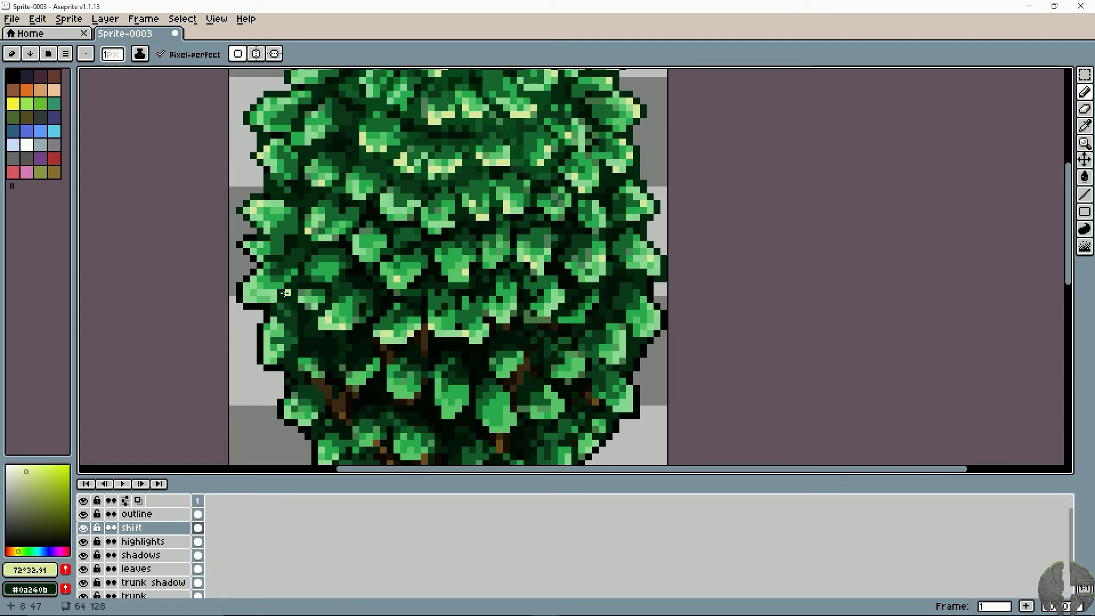
pyautogui.press('space')
pyautogui.moveTo(310, 238); pyautogui.dragTo(332, 278)
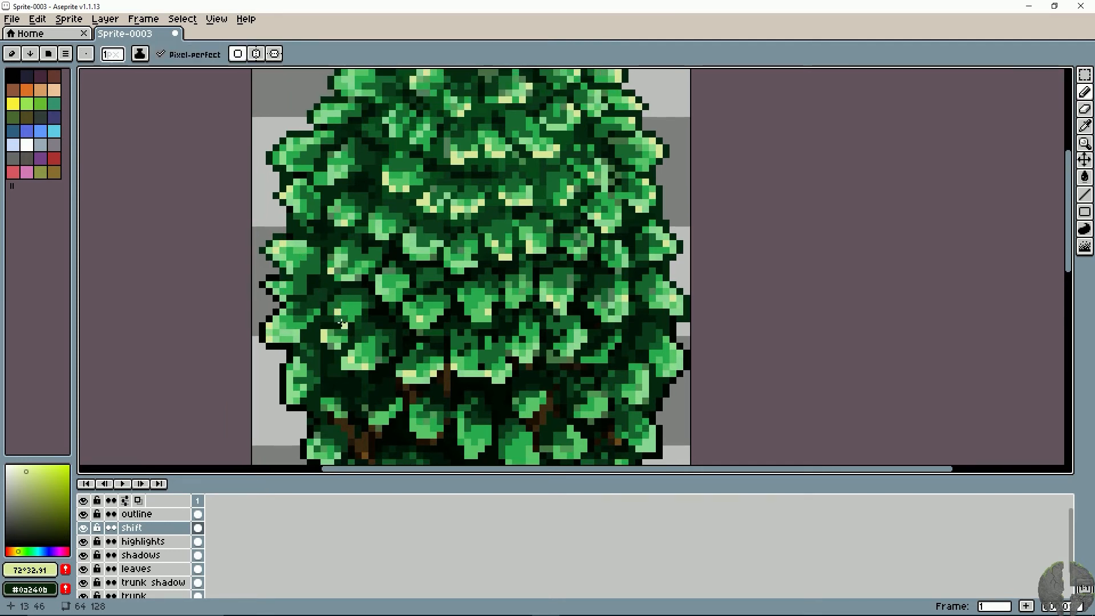
# - Redo the misplaced highlight on the lower right edge leaf and highlight the leaves below it along that edge
pyautogui.hotkey('ctrl', 'z')
pyautogui.click(678, 354)
pyautogui.hotkey('ctrl', 'z')
pyautogui.click(673, 352)
pyautogui.moveTo(609, 367); pyautogui.dragTo(595, 317)
pyautogui.moveTo(639, 379); pyautogui.dragTo(639, 387)
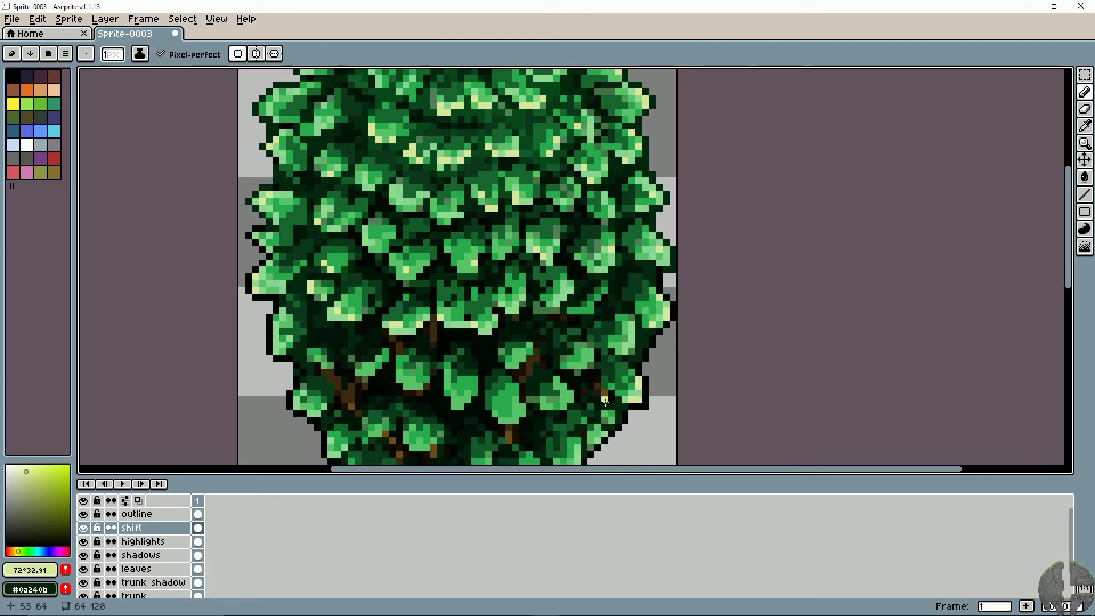
# - Go back over the right half of the upper canopy and touch up the leaf highlights in pale yellow-green
pyautogui.moveTo(539, 303); pyautogui.dragTo(494, 422)
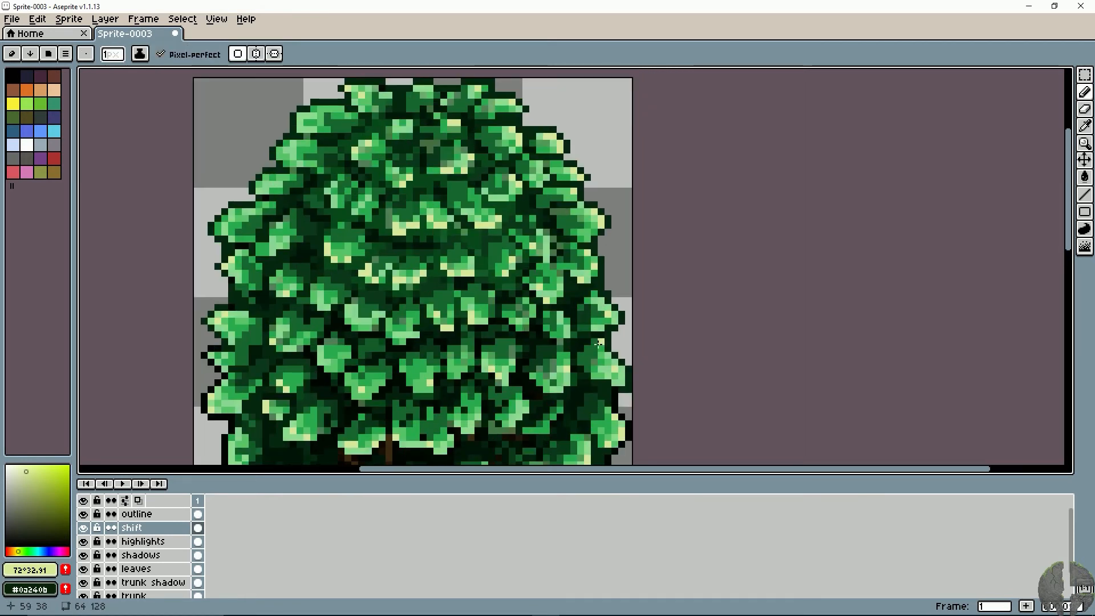
pyautogui.moveTo(532, 360); pyautogui.dragTo(577, 409)
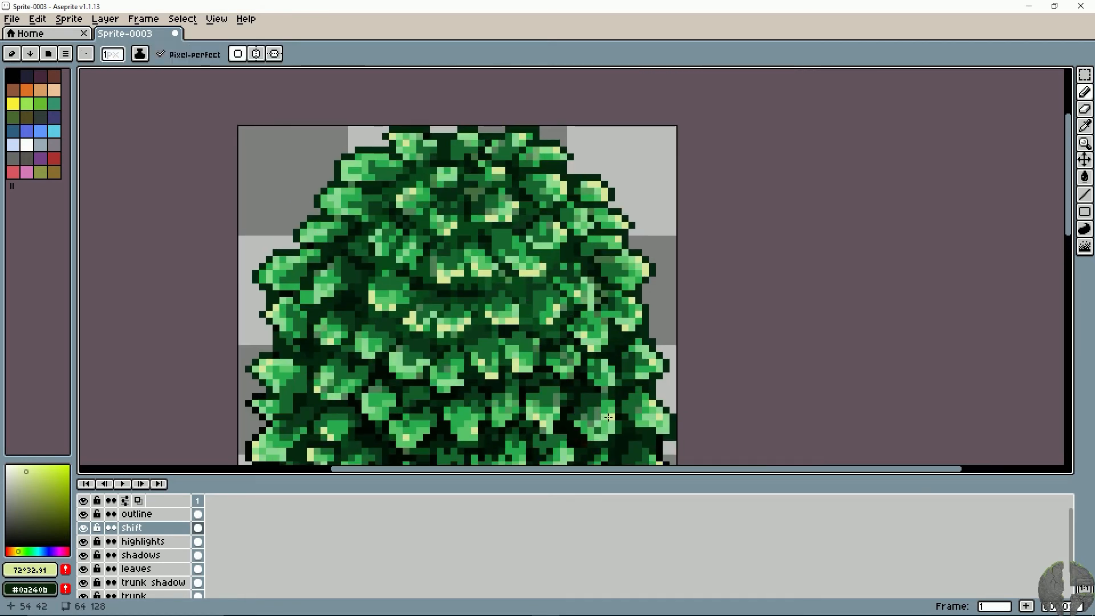
pyautogui.moveTo(542, 305); pyautogui.dragTo(553, 332)
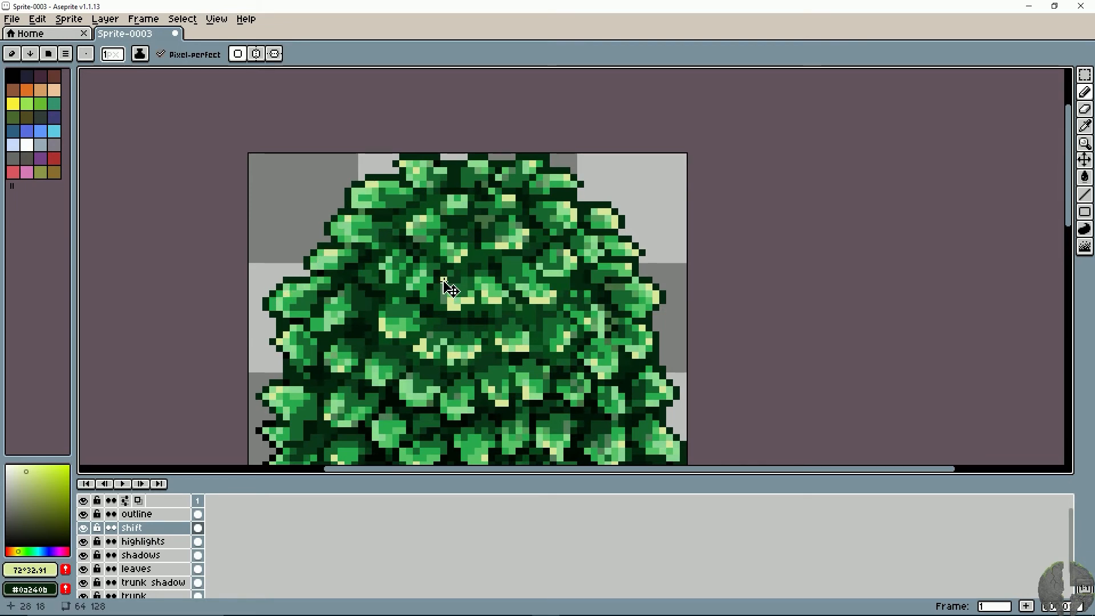
# - Examine the highlighted canopy on the whole tree
pyautogui.scroll(-4, 448, 283)
pyautogui.moveTo(443, 281); pyautogui.dragTo(450, 219)
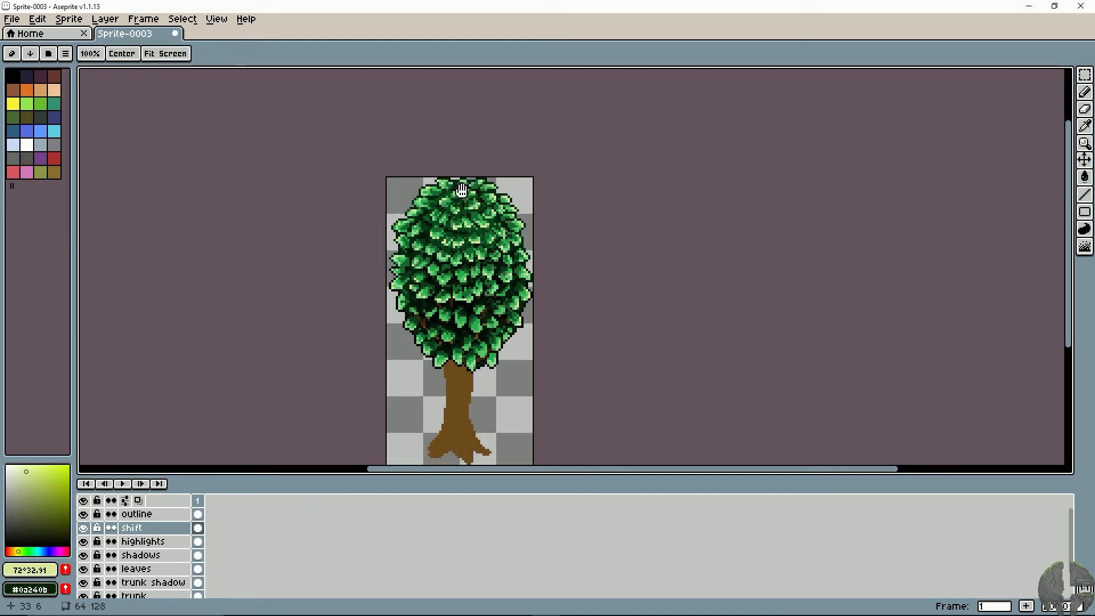
pyautogui.press('v')
pyautogui.scroll(2, 665, 349)
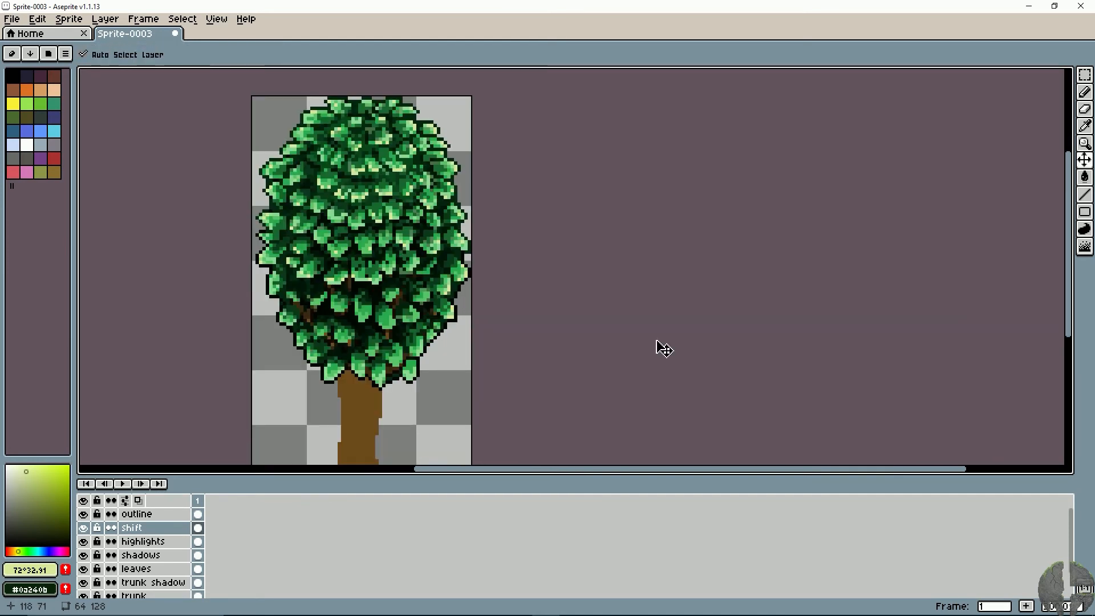
pyautogui.scroll(1, 665, 349)
pyautogui.hscroll(-3, 572, 313)
pyautogui.press('b')
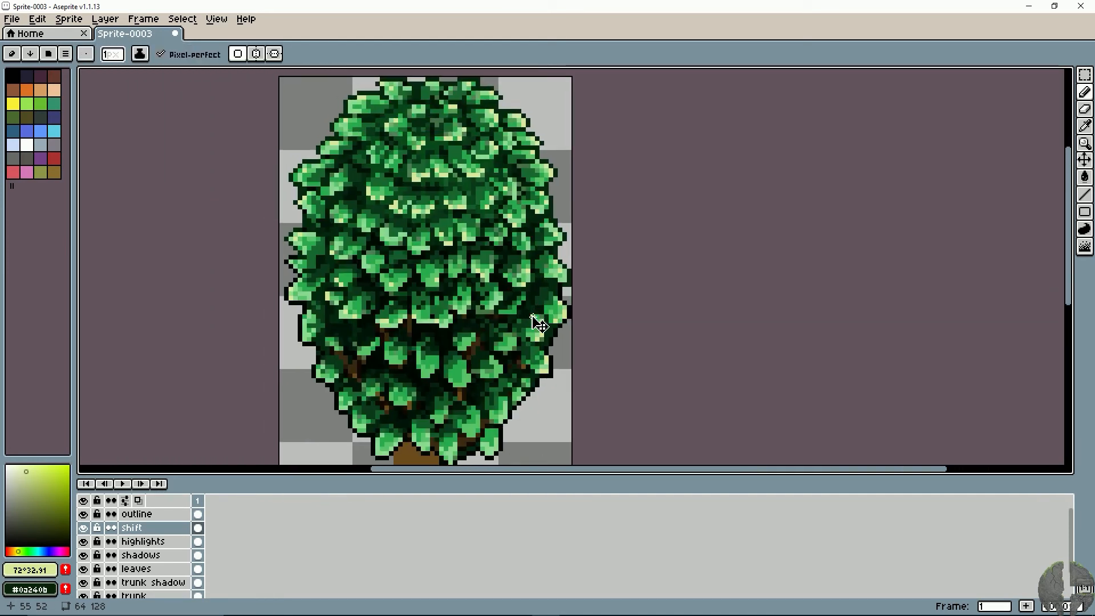
# - Paint yellow-green highlight pixels on the leaves of the lower canopy down to the trunk
pyautogui.scroll(1, 531, 315)
pyautogui.hscroll(-3, 531, 315)
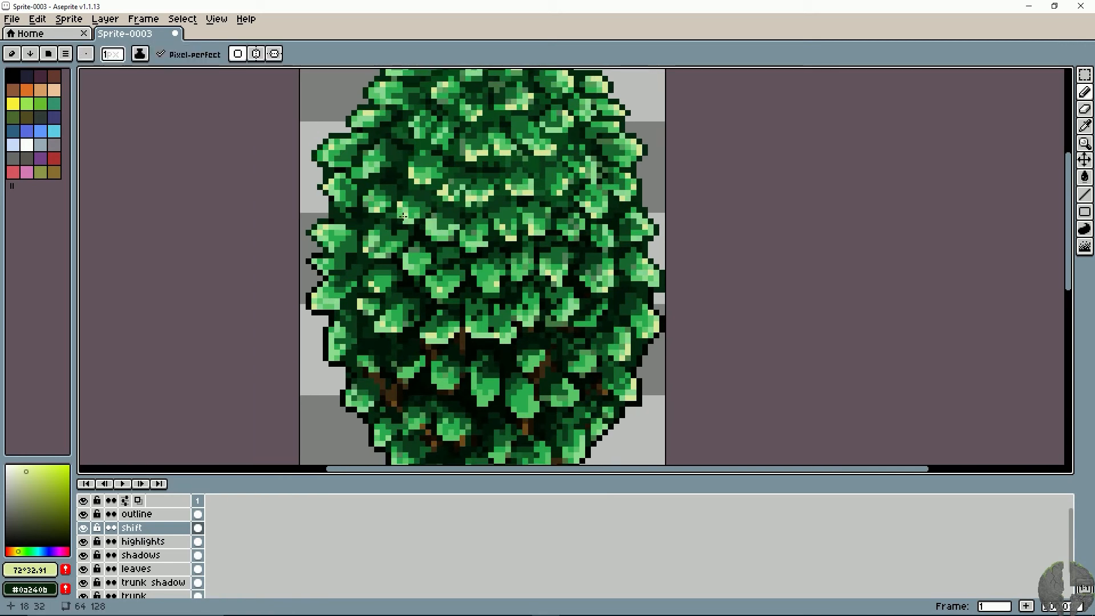
pyautogui.scroll(-1, 399, 392)
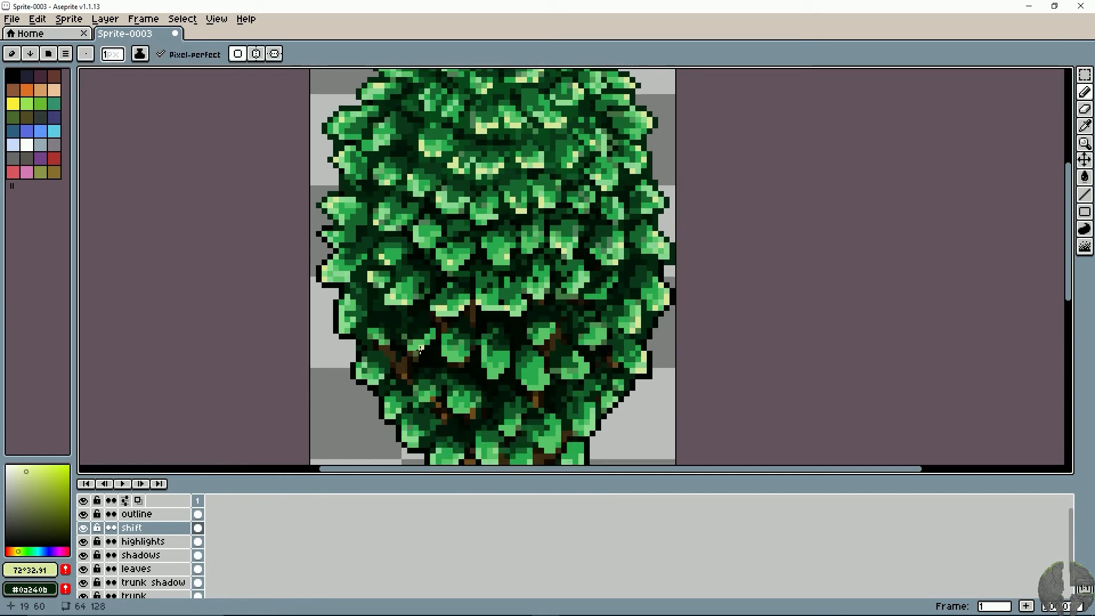
pyautogui.press('v')
pyautogui.scroll(-2, 489, 366)
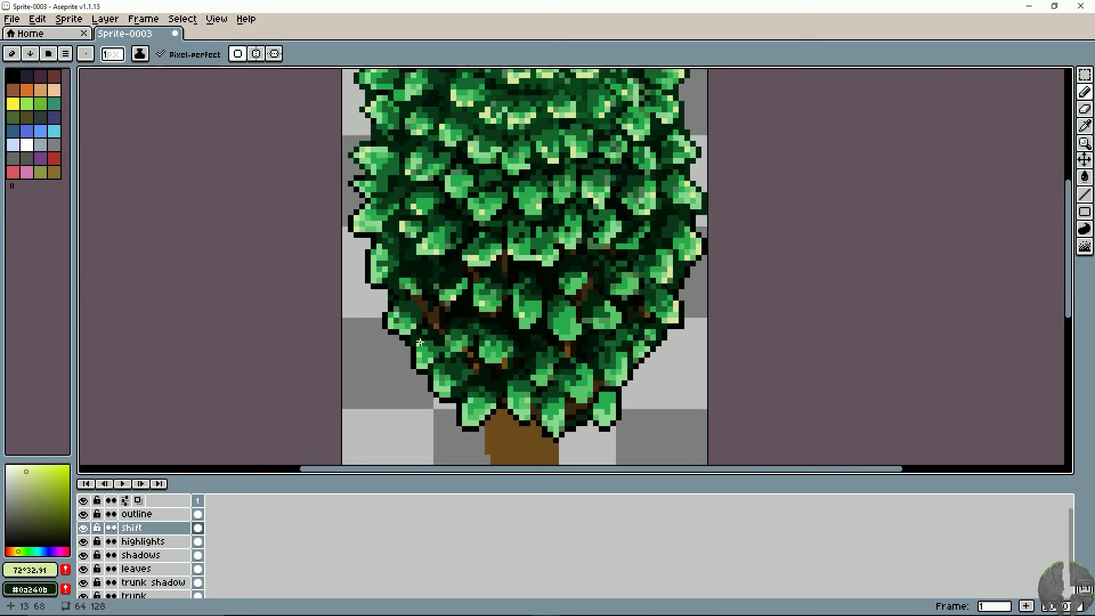
pyautogui.press('b')
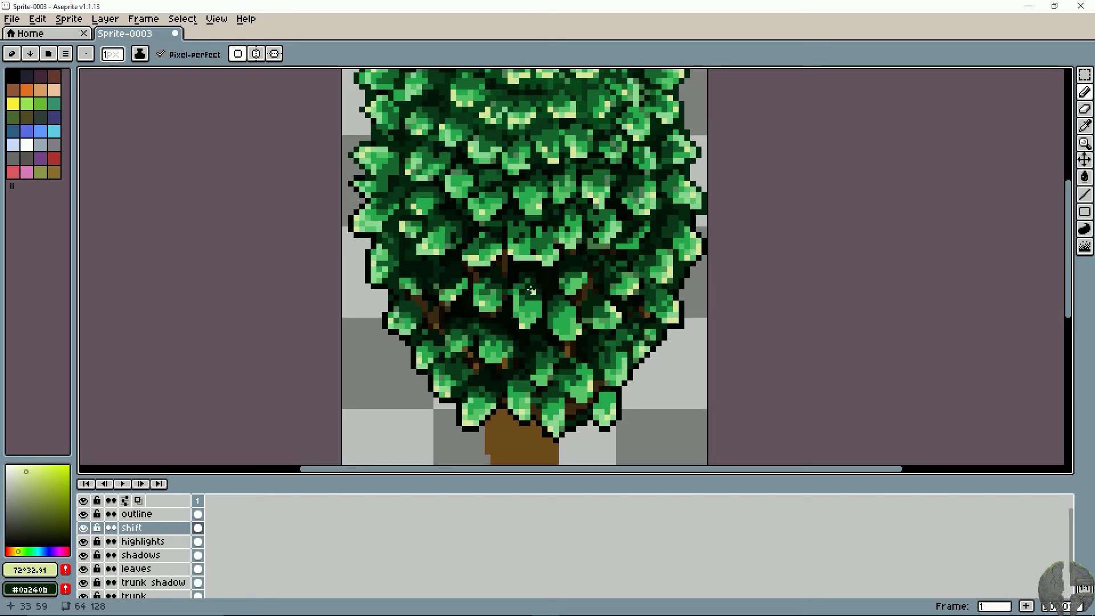
# - Add extra highlights to the upper left leaves and to the central leaf row just above the exposed branches
pyautogui.moveTo(470, 149); pyautogui.dragTo(425, 261)
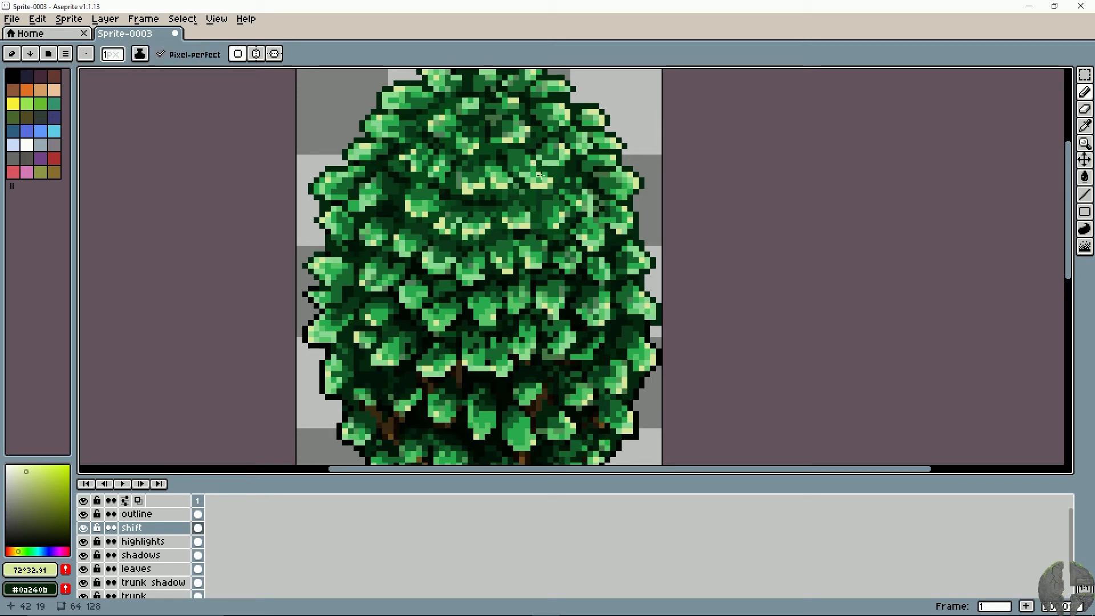
pyautogui.keyDown('space'); pyautogui.moveTo(486, 152); pyautogui.dragTo(490, 174); pyautogui.keyUp('space')
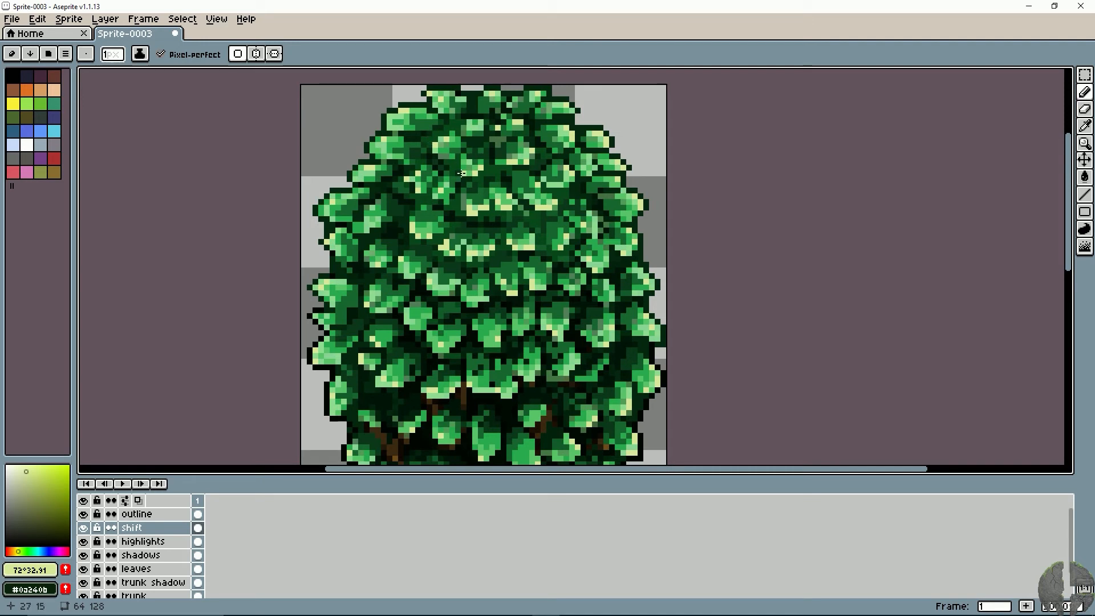
pyautogui.moveTo(554, 298); pyautogui.dragTo(557, 221)
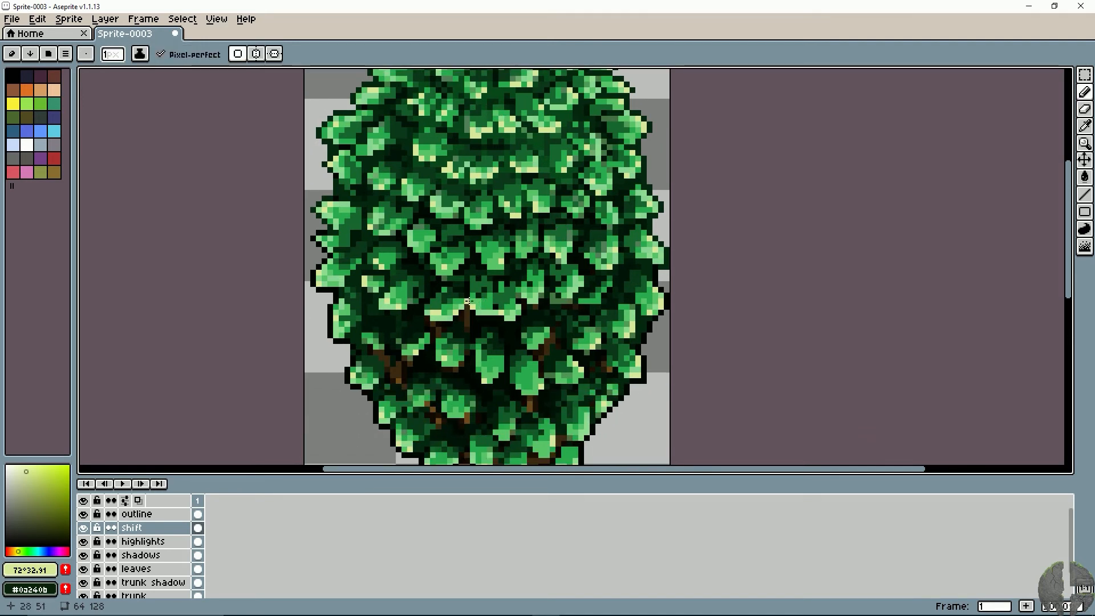
pyautogui.moveTo(479, 367); pyautogui.dragTo(497, 347)
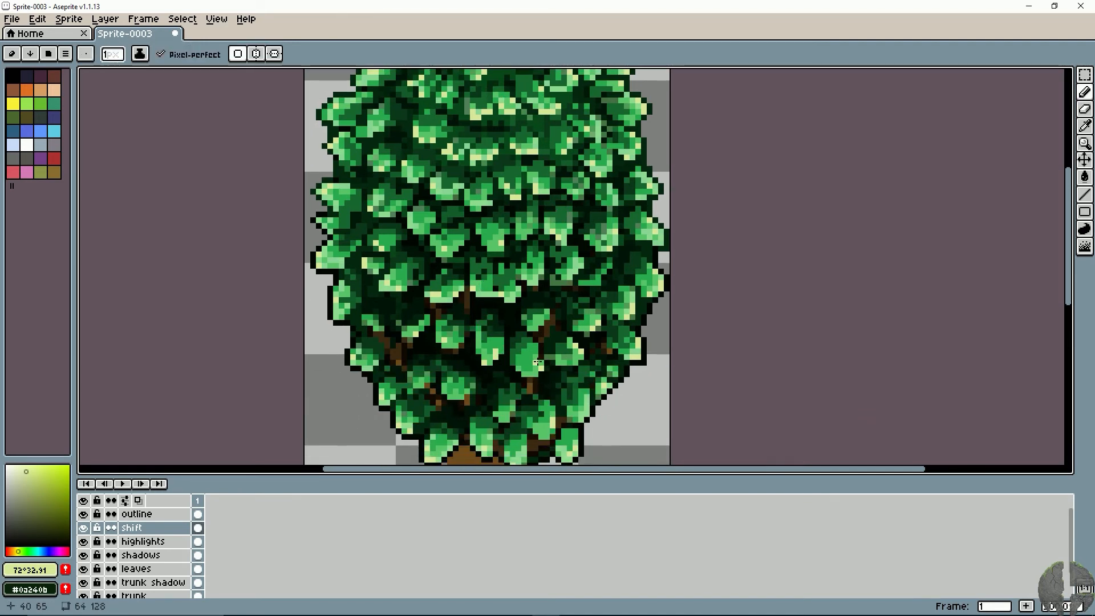
# - Touch up the lower central leaves on the leaves layer with the mid green #196730 sampled from a leaf
pyautogui.keyDown('alt'); pyautogui.click(519, 351); pyautogui.keyUp('alt')
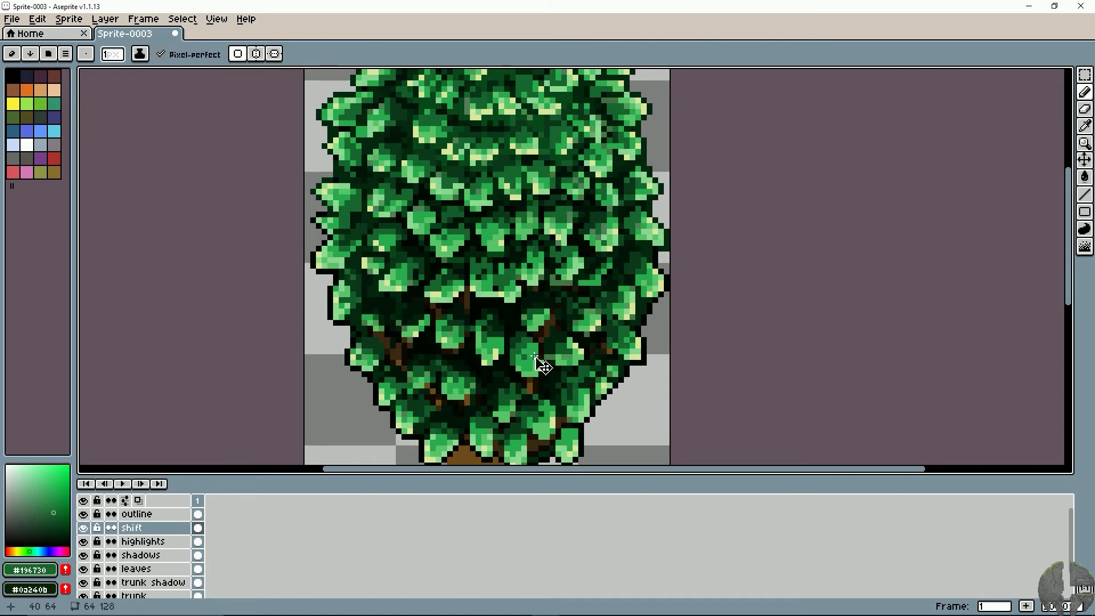
pyautogui.hotkey('ctrl', 'z')
pyautogui.click(137, 569)
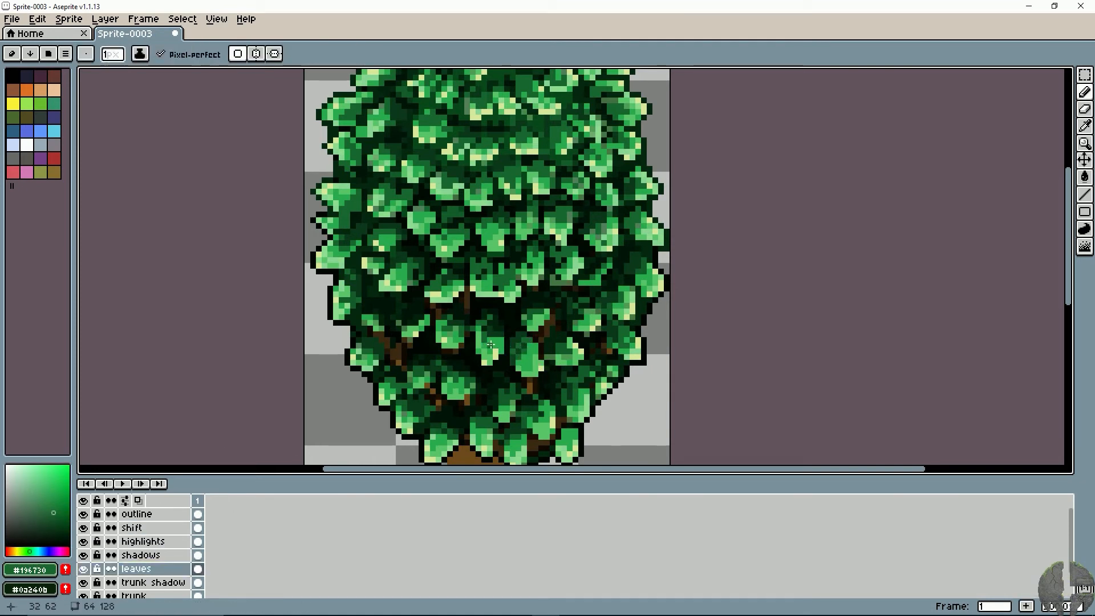
pyautogui.hotkey('ctrl', 'z')
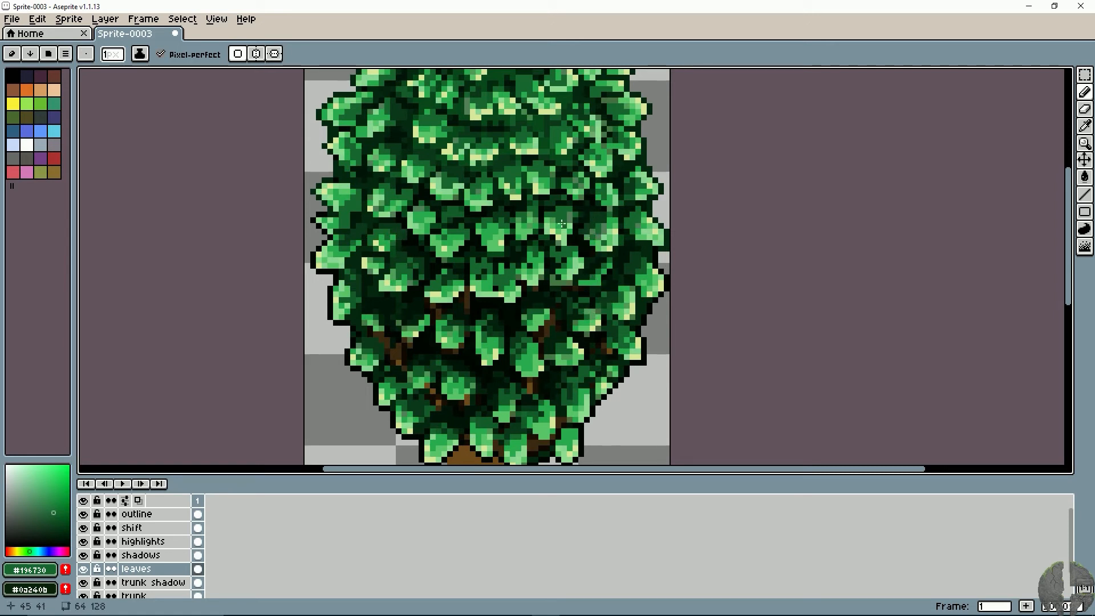
pyautogui.moveTo(564, 215); pyautogui.dragTo(561, 212)
pyautogui.moveTo(420, 218); pyautogui.dragTo(460, 240)
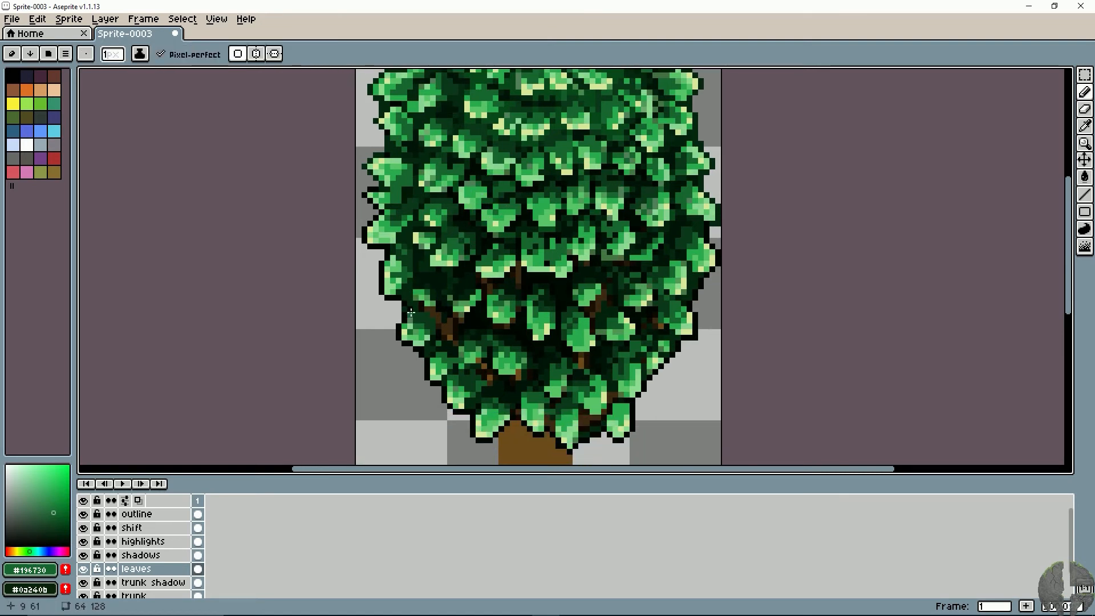
# - Try to erase pixels on the canopy's lower left edge, going through the shadows, highlights, shift and outline layers
pyautogui.press('e')
pyautogui.press('-')
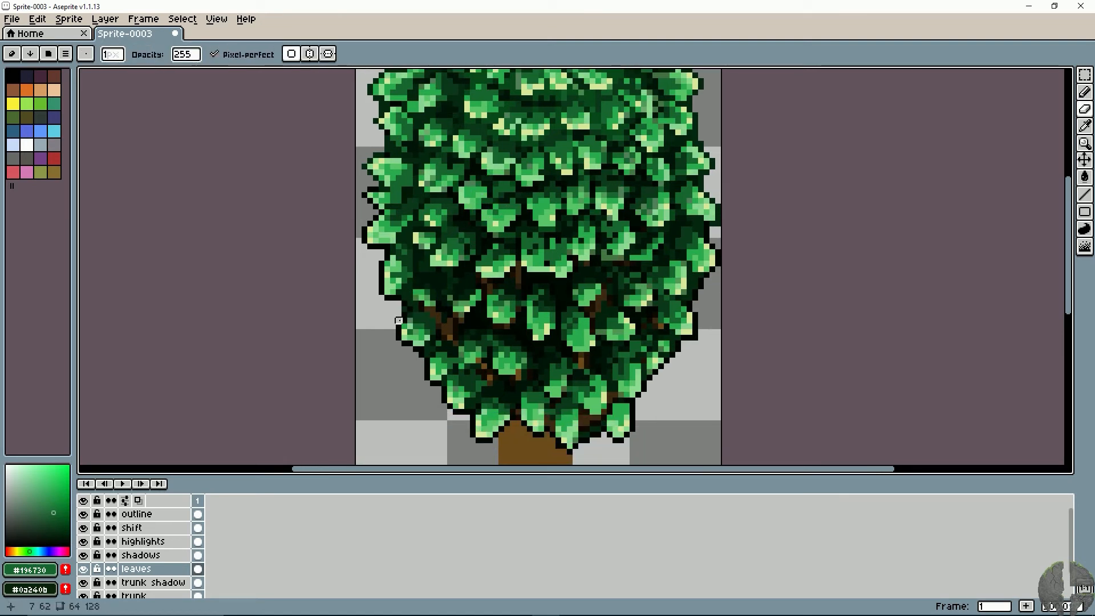
pyautogui.click(164, 554)
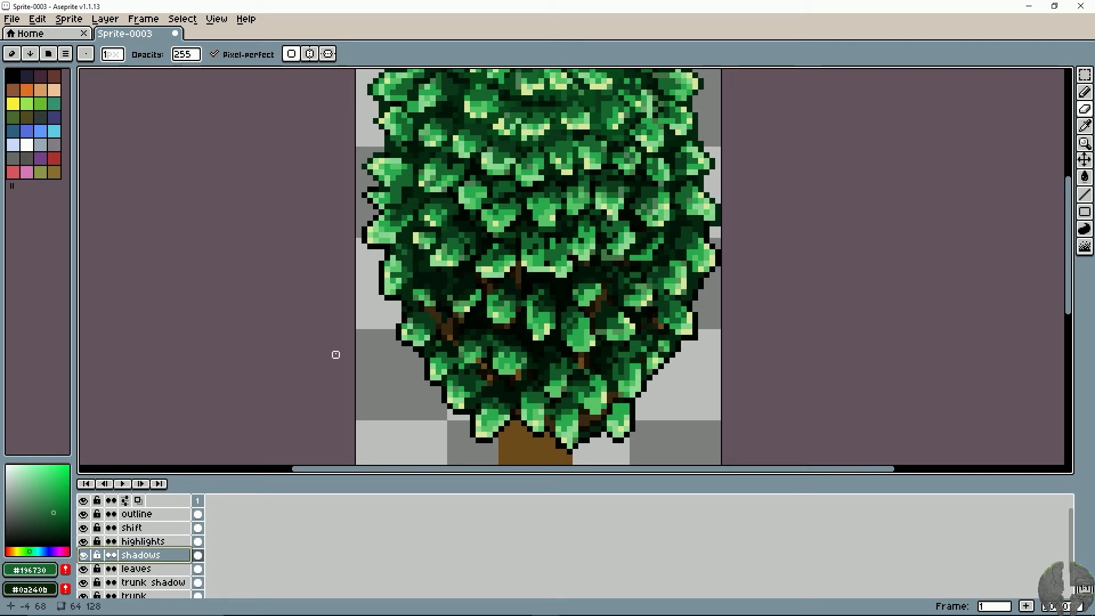
pyautogui.click(149, 541)
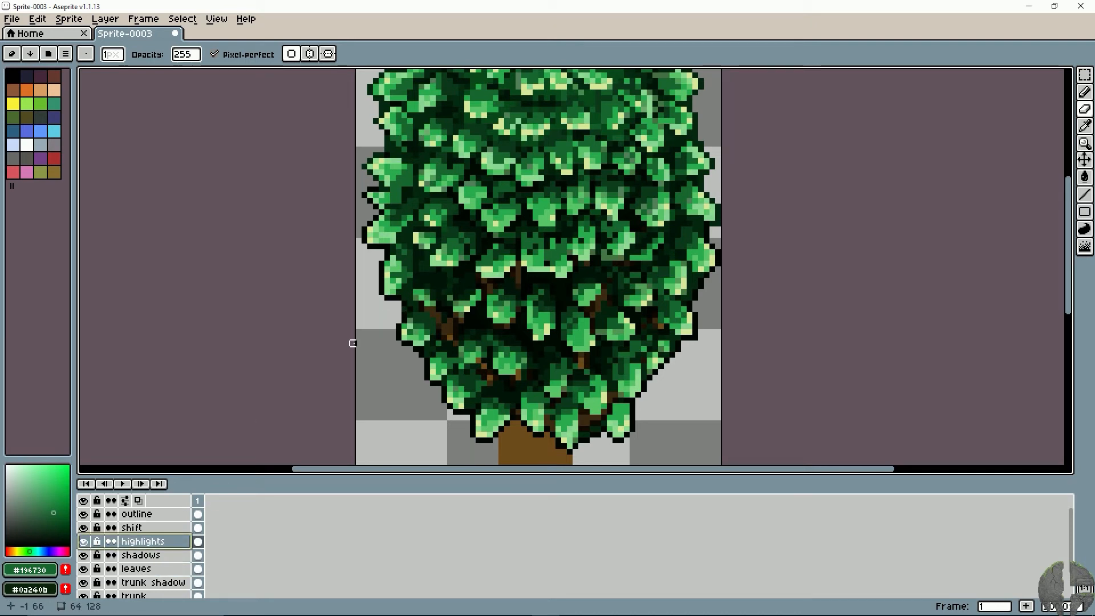
pyautogui.click(151, 528)
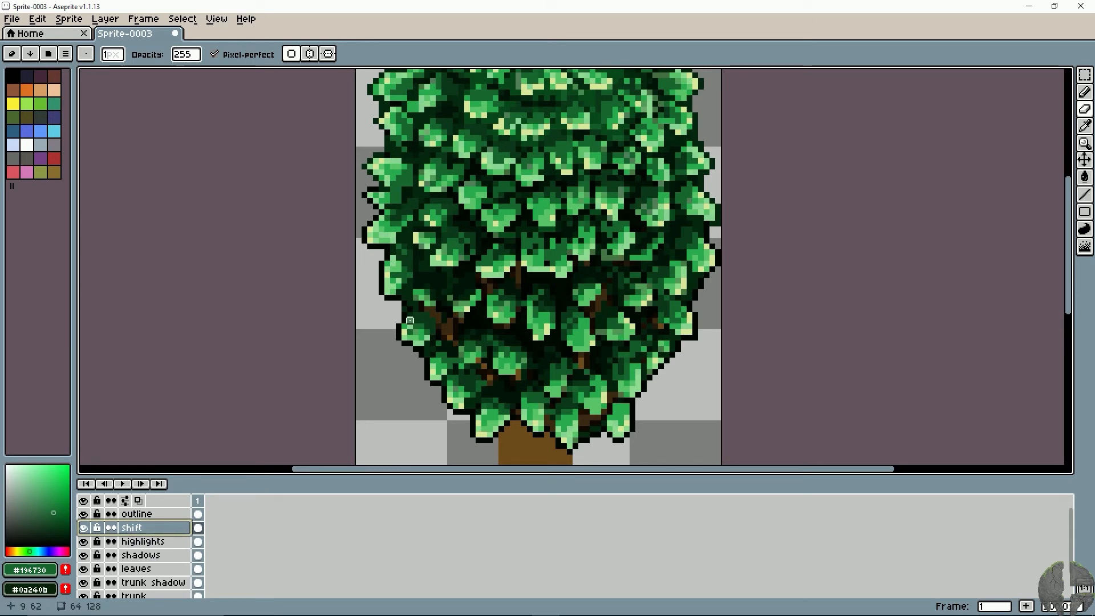
pyautogui.click(128, 514)
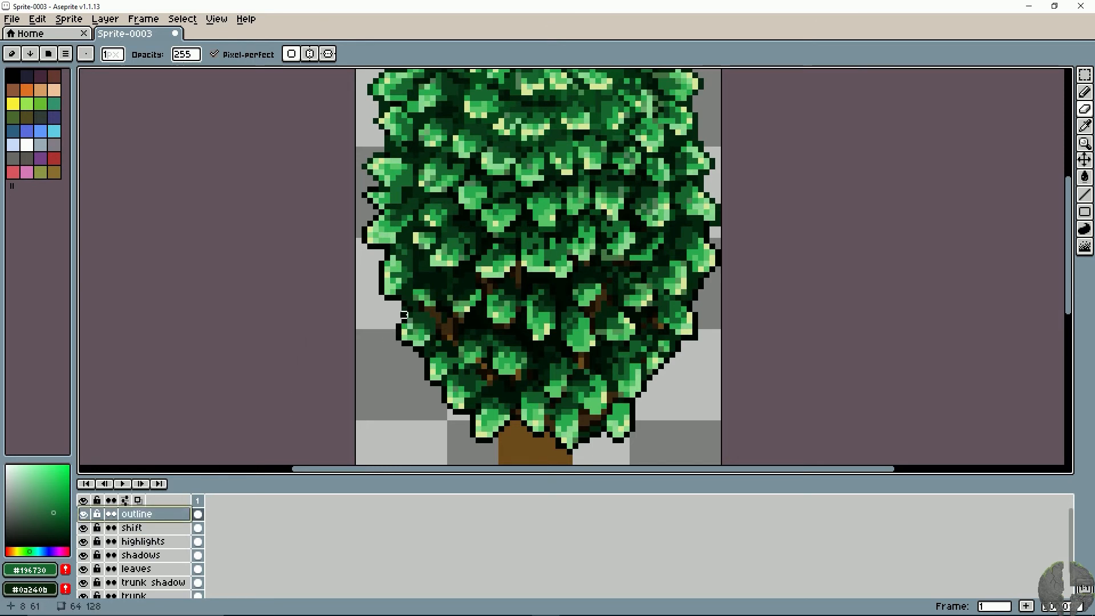
# - Toggle the visibility of the trunk shadow, trunk and dark leaves layers to check what each one contains
pyautogui.click(84, 583)
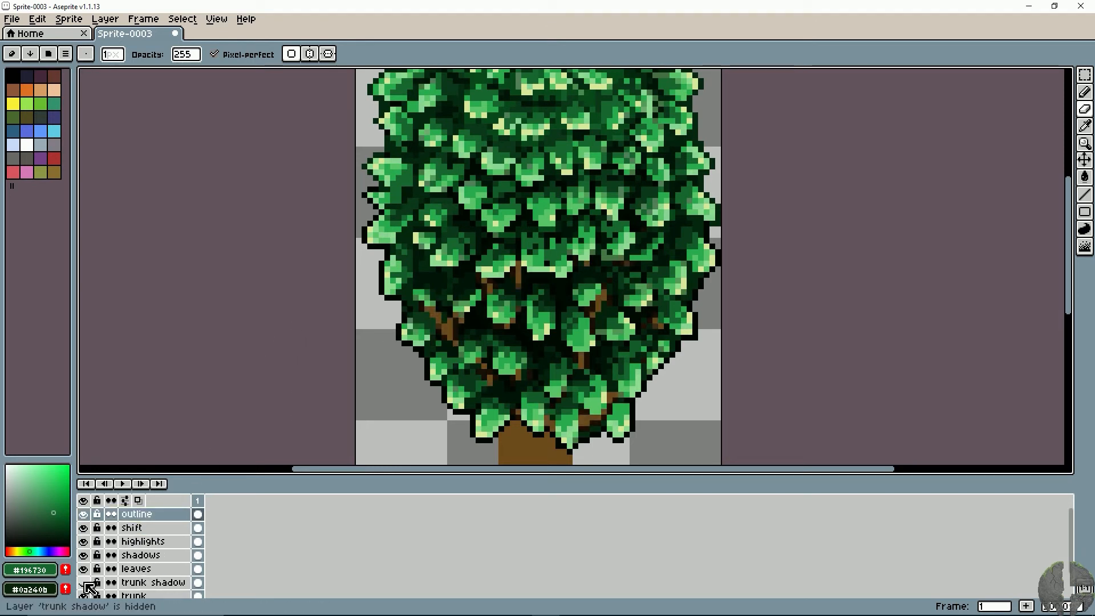
pyautogui.click(84, 583)
pyautogui.scroll(-1, 93, 591)
pyautogui.click(84, 583)
pyautogui.click(84, 583)
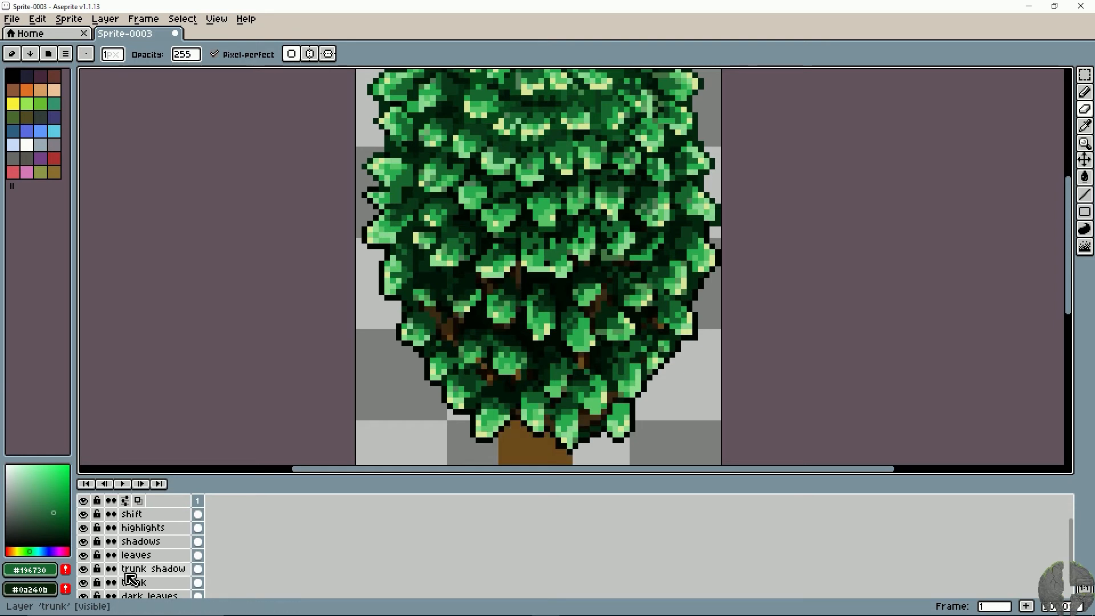
pyautogui.scroll(-1, 127, 577)
pyautogui.click(84, 583)
pyautogui.click(84, 582)
# - Sample the dark green #031509 from the gap above the trunk and make the leaves layer active
pyautogui.click(130, 583)
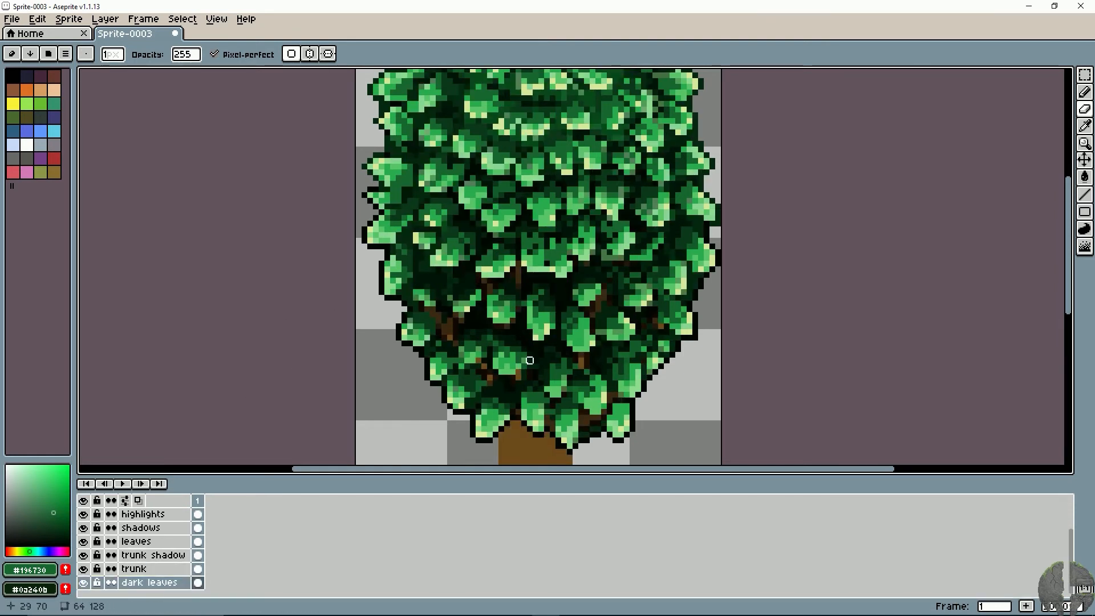
pyautogui.moveTo(494, 419); pyautogui.dragTo(462, 393)
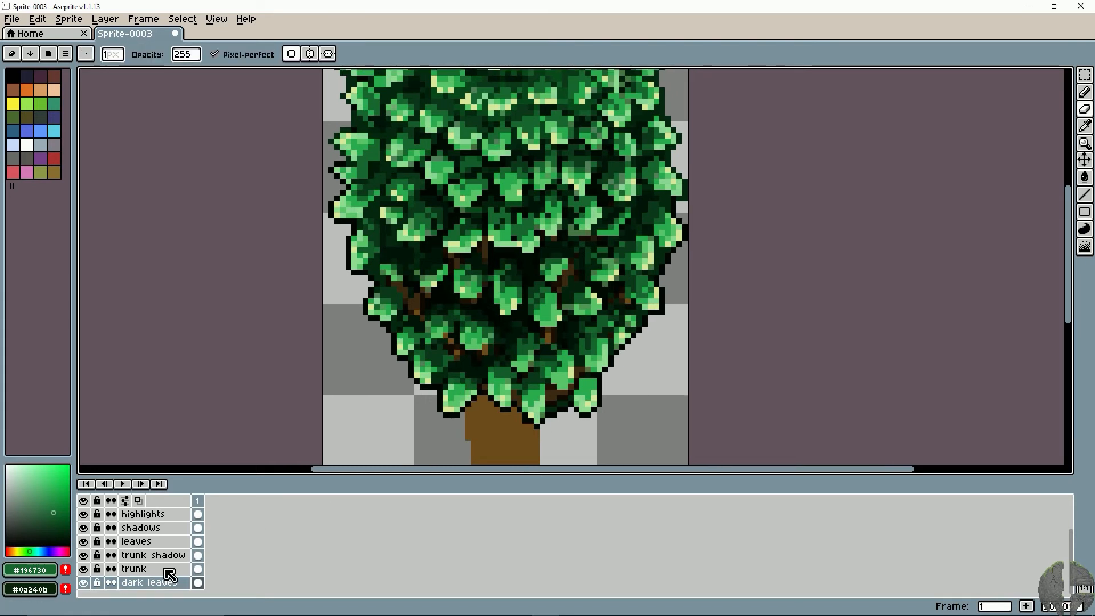
pyautogui.press('i')
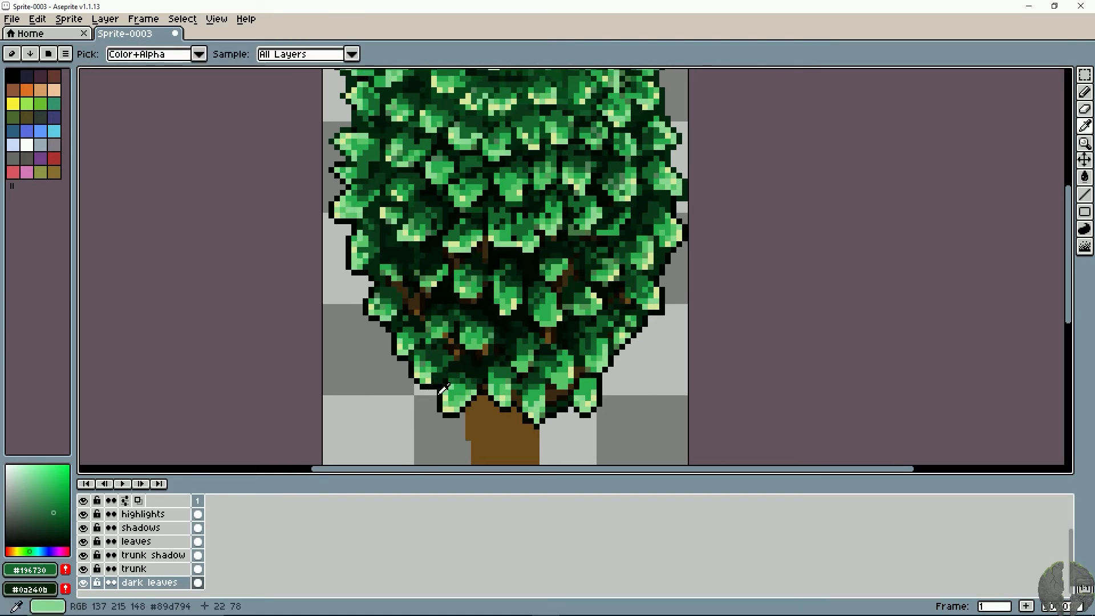
pyautogui.click(161, 584)
pyautogui.press('alt')
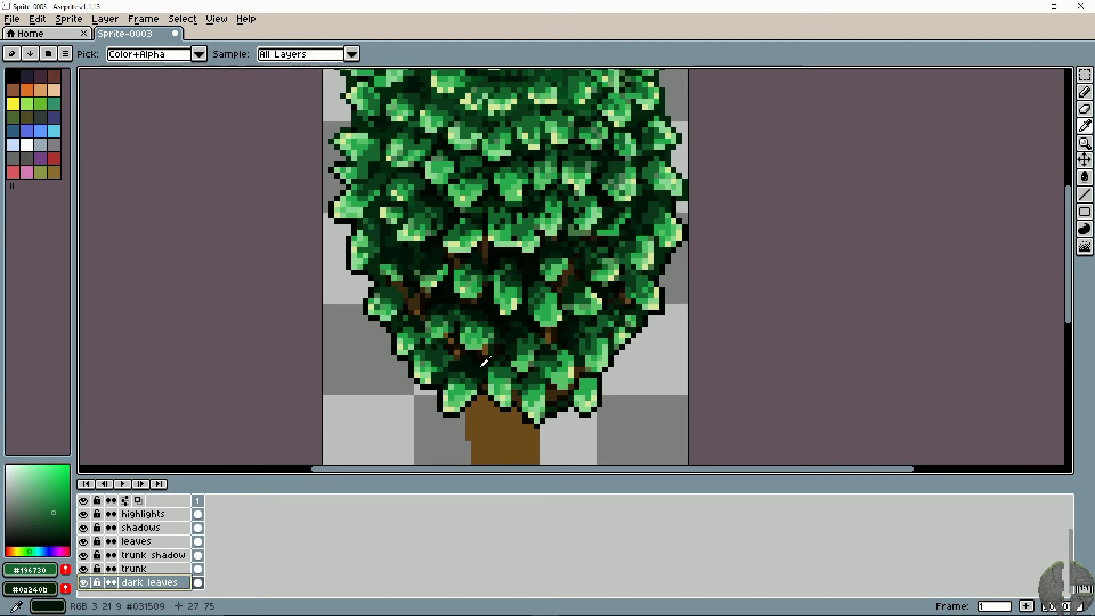
pyautogui.keyDown('alt'); pyautogui.click(483, 365); pyautogui.keyUp('alt')
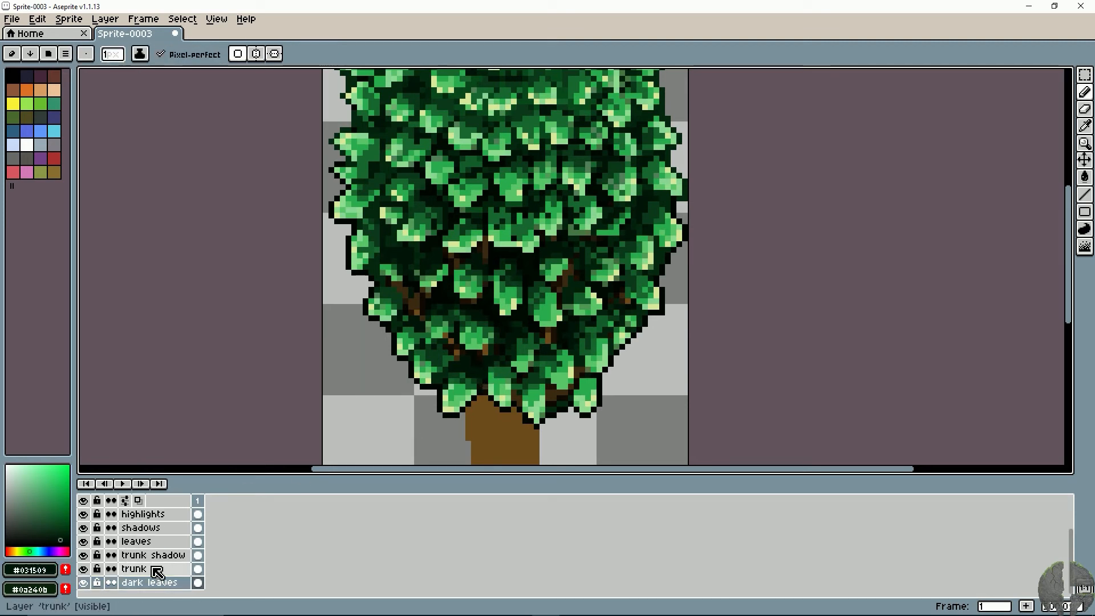
pyautogui.click(132, 570)
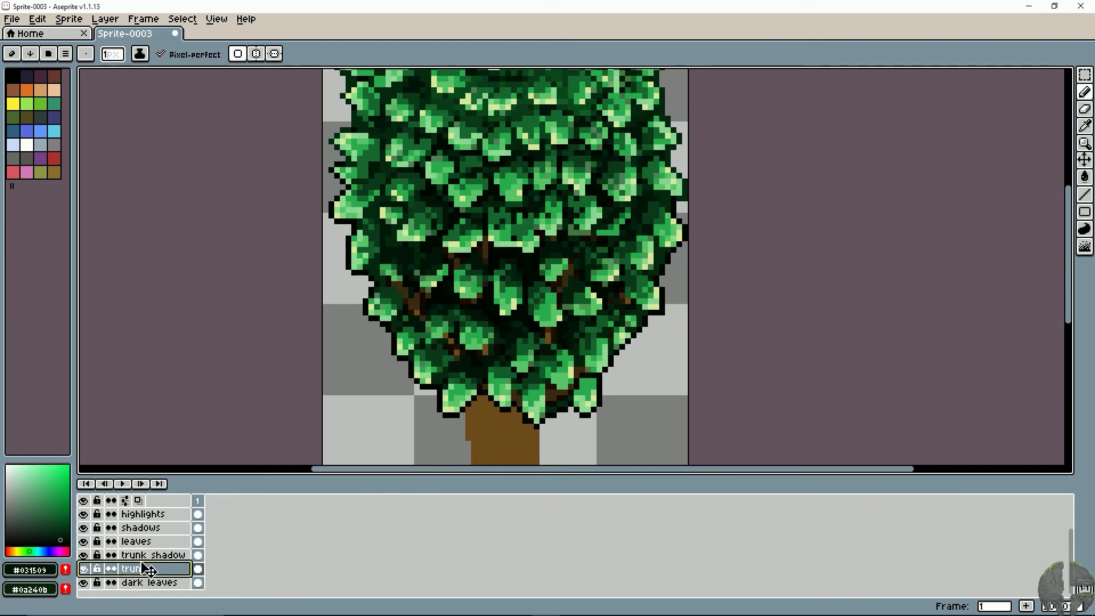
pyautogui.click(145, 542)
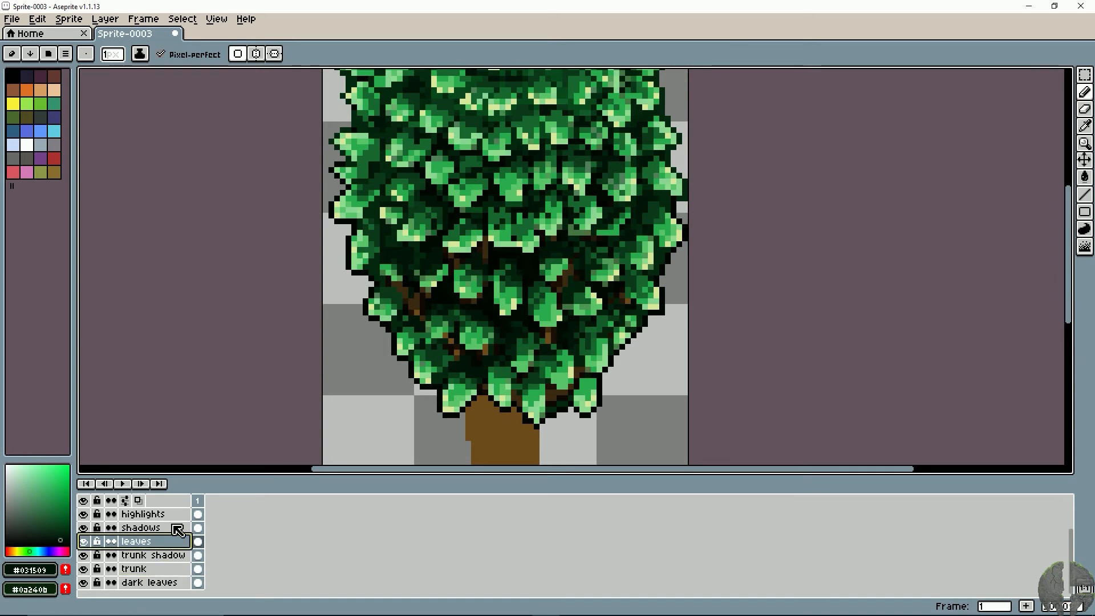
# - Paint dark green #05220e and #031509 pixels around the bottom leaves directly above the trunk
pyautogui.keyDown('alt'); pyautogui.click(484, 387); pyautogui.keyUp('alt')
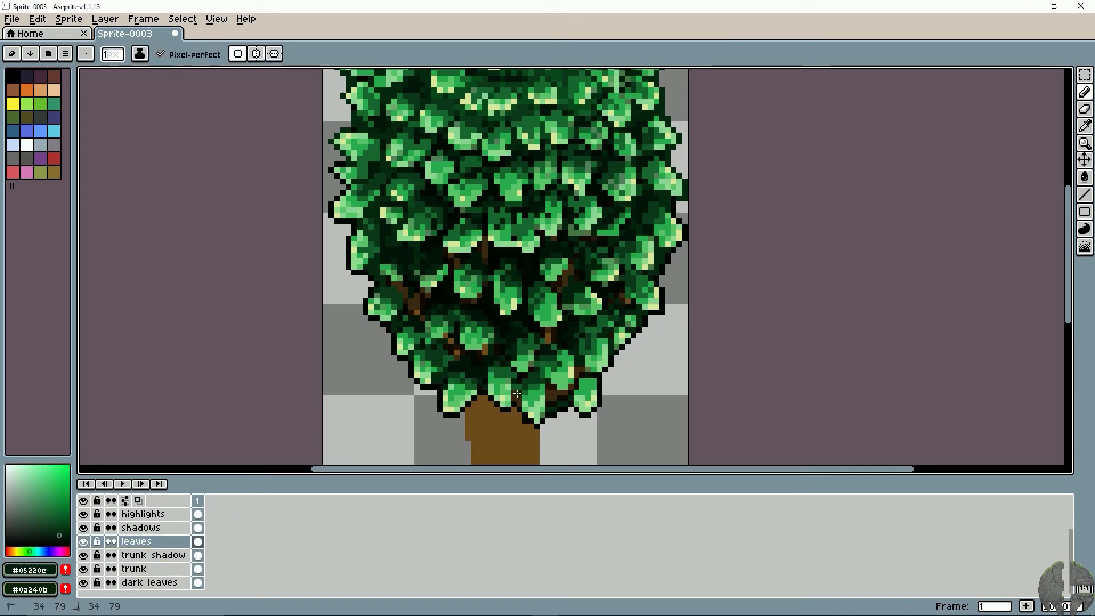
pyautogui.keyDown('alt'); pyautogui.click(509, 393); pyautogui.keyUp('alt')
pyautogui.click(514, 393)
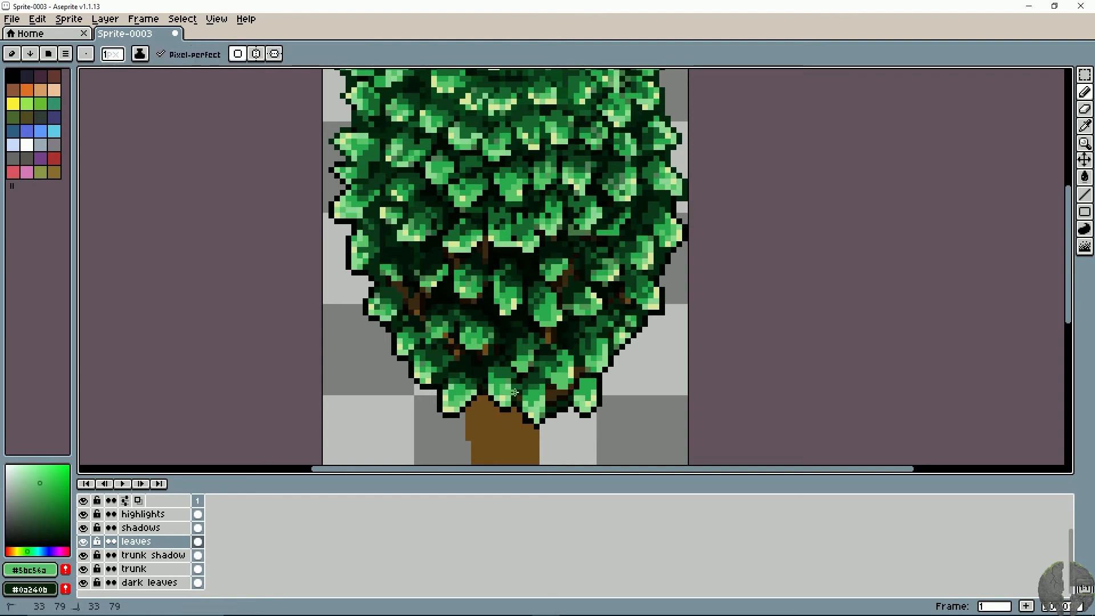
pyautogui.keyDown('alt'); pyautogui.click(520, 396); pyautogui.keyUp('alt')
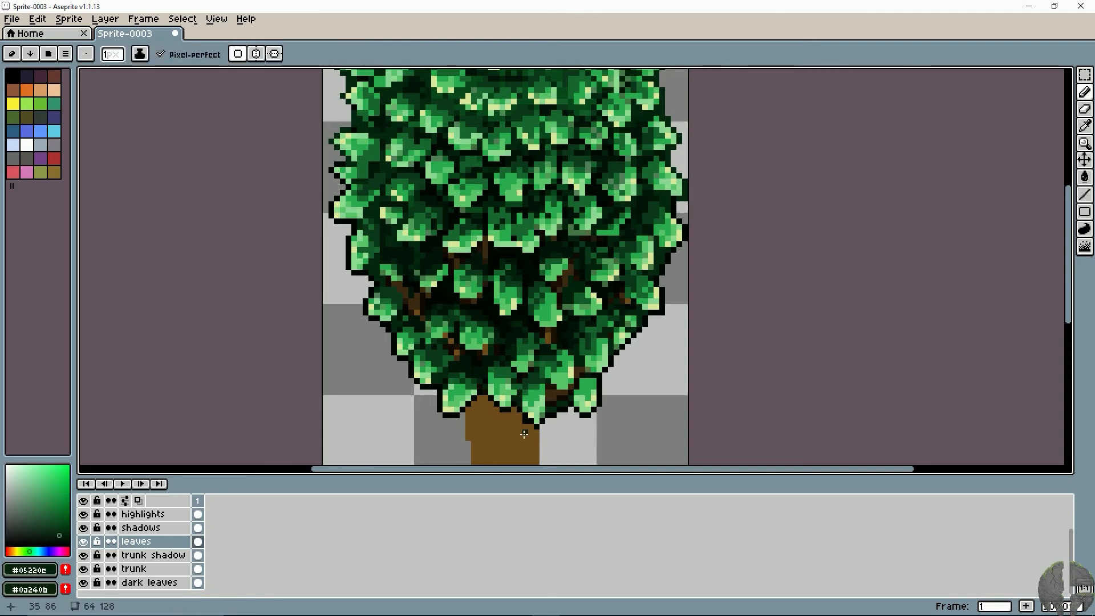
pyautogui.keyDown('alt'); pyautogui.click(508, 385); pyautogui.keyUp('alt')
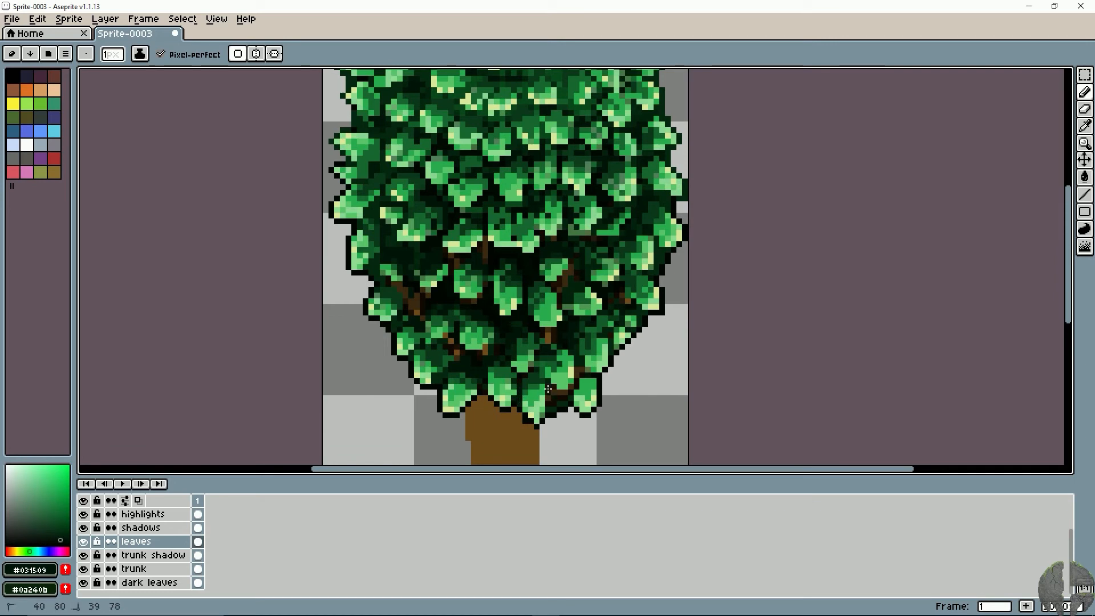
# - Reshape the bottom leaves above the trunk's right side using light greens #90dd92 and #5bc56a, with dark brown #3c2911 in the gap
pyautogui.keyDown('alt'); pyautogui.click(549, 398); pyautogui.keyUp('alt')
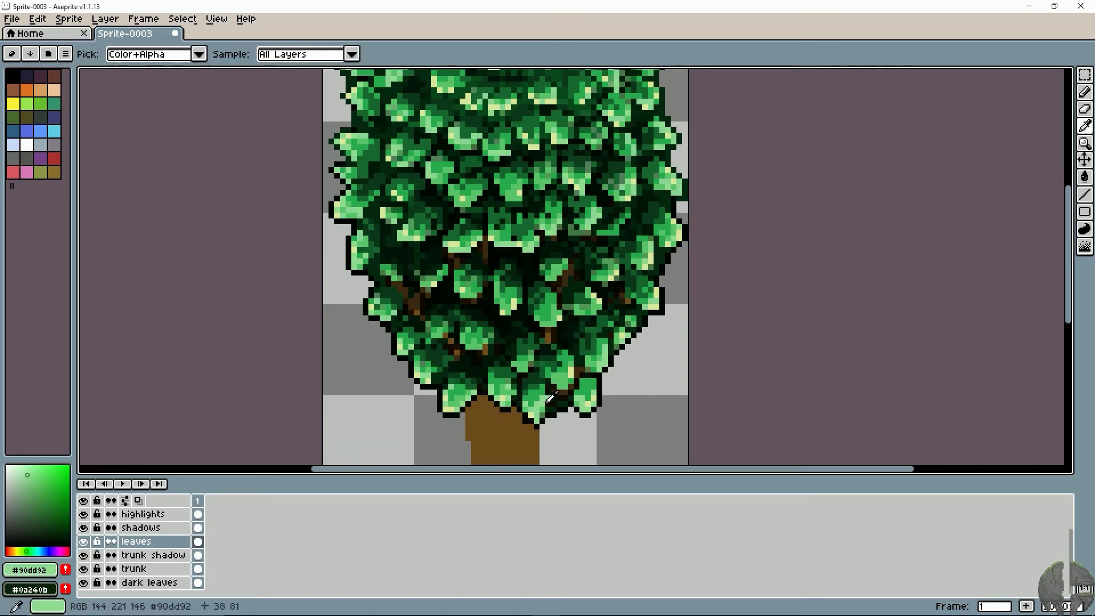
pyautogui.keyDown('alt'); pyautogui.click(562, 391); pyautogui.keyUp('alt')
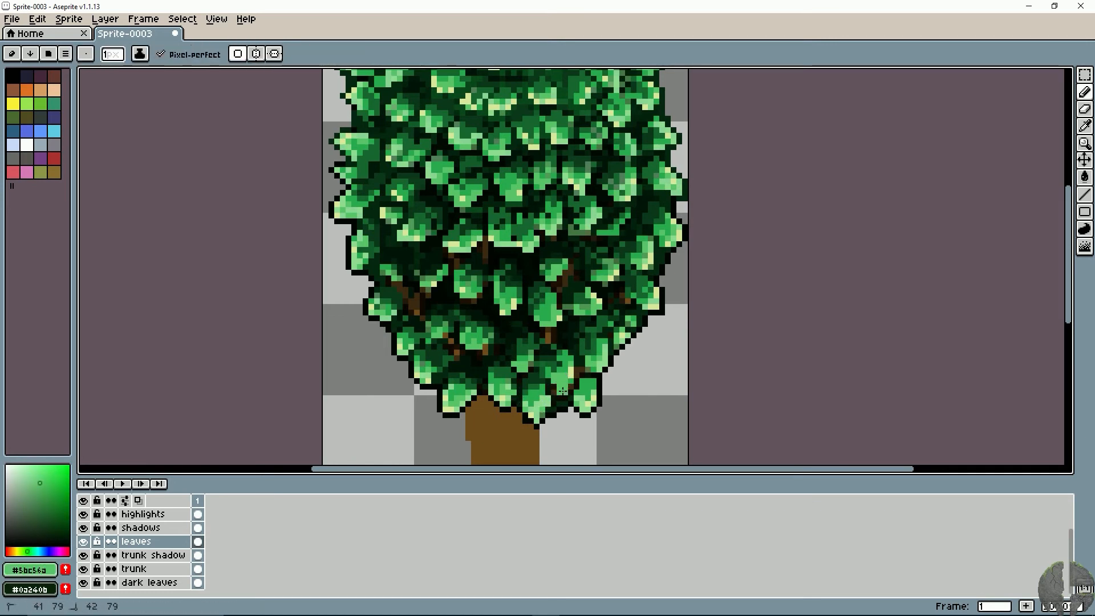
pyautogui.keyDown('alt'); pyautogui.click(555, 394); pyautogui.keyUp('alt')
pyautogui.keyDown('alt'); pyautogui.click(574, 382); pyautogui.keyUp('alt')
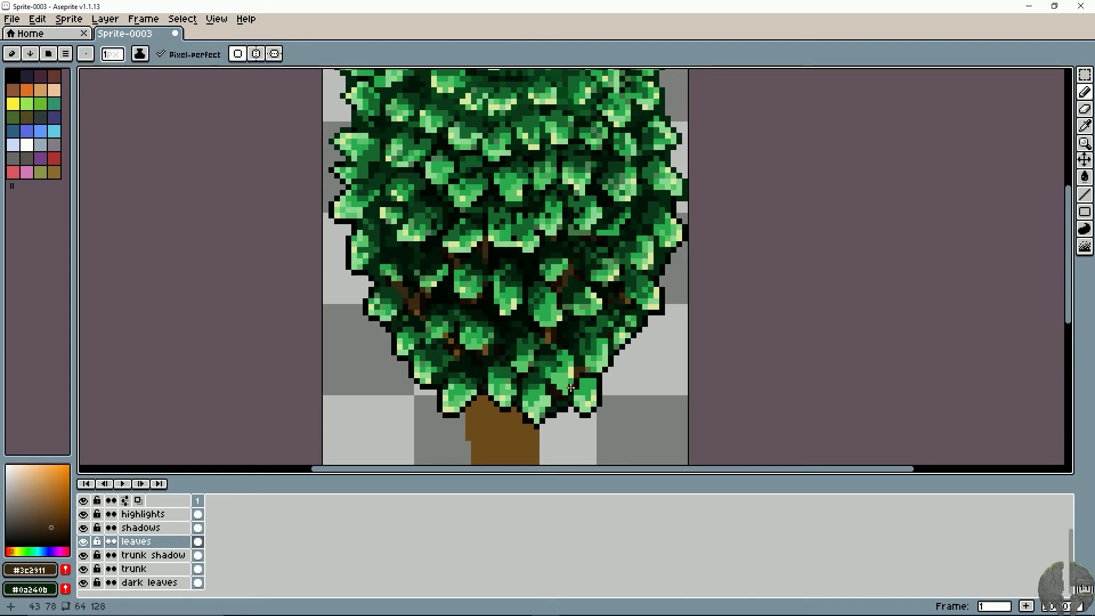
pyautogui.keyDown('alt'); pyautogui.click(575, 382); pyautogui.keyUp('alt')
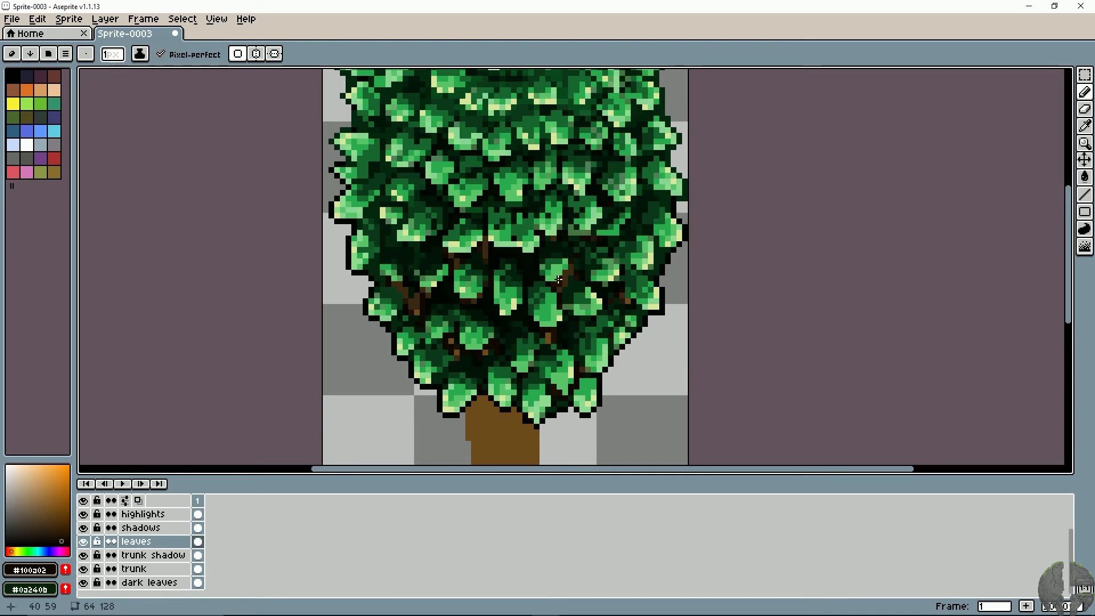
# - Paint near-black brown #100a02 shadow pixels around the exposed branches and leaf gaps on the lower right canopy
pyautogui.press('space')
pyautogui.moveTo(569, 275); pyautogui.dragTo(532, 275)
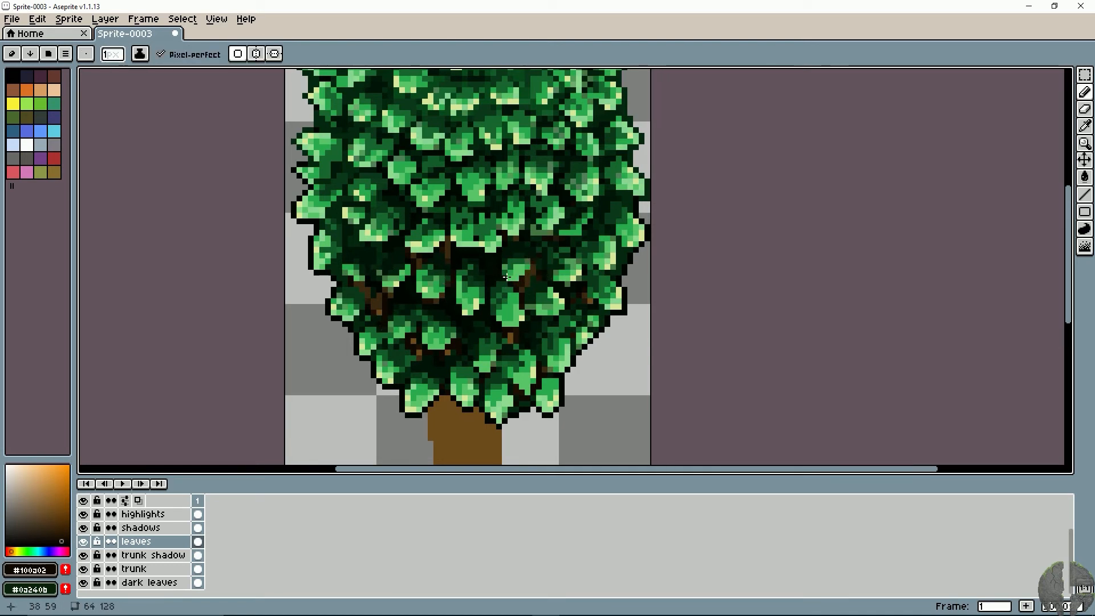
pyautogui.click(555, 277)
pyautogui.click(592, 298)
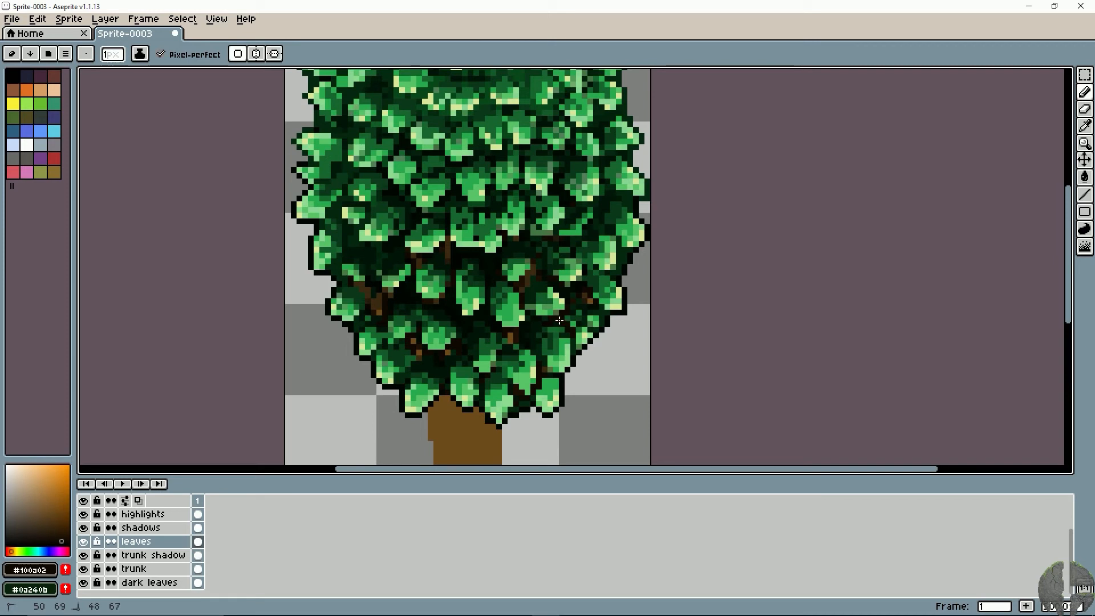
pyautogui.press('space')
pyautogui.moveTo(467, 315)
pyautogui.mouseDown()
pyautogui.moveTo(484, 321)
pyautogui.moveTo(468, 362)
pyautogui.mouseUp()
pyautogui.press('space')
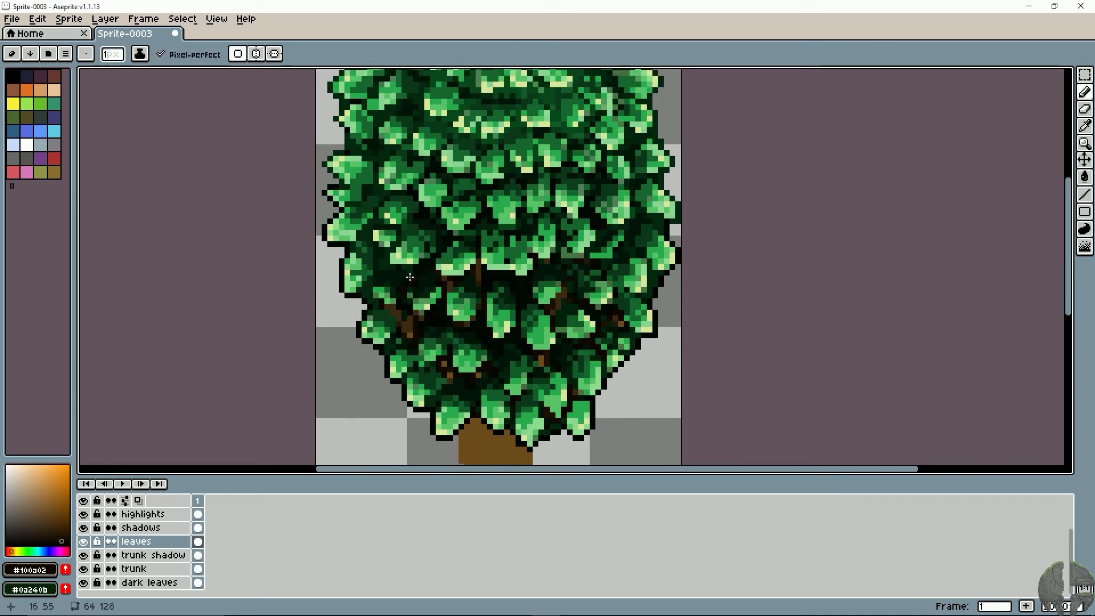
# - Paint near-black brown #100a02 into the gaps between the lower left leaves, undoing a stray stroke
pyautogui.moveTo(416, 268); pyautogui.dragTo(377, 270)
pyautogui.press('space')
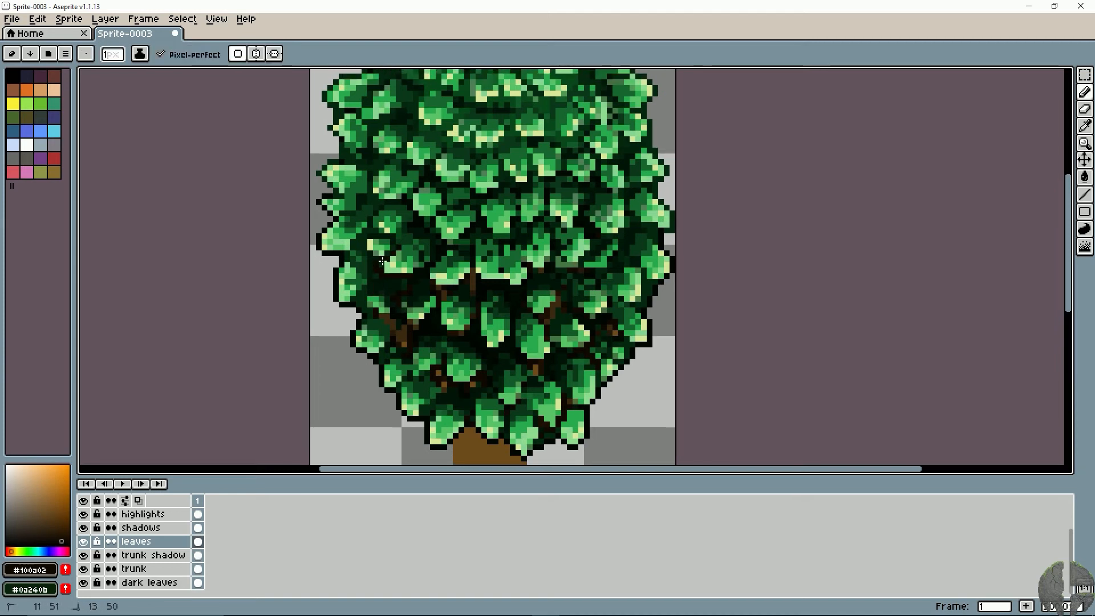
pyautogui.hotkey('ctrl', 'z')
pyautogui.moveTo(354, 301); pyautogui.dragTo(354, 304)
pyautogui.press('space')
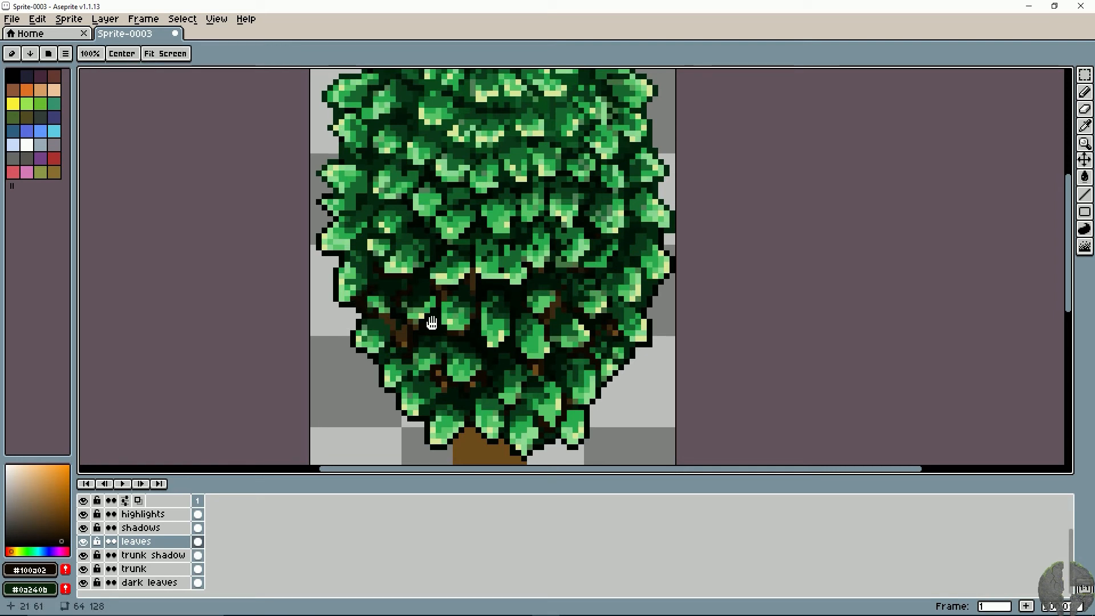
# - Deepen the gaps between the leaves along the canopy's right edge with near-black brown #100a02, undoing a misplaced stroke
pyautogui.moveTo(432, 323); pyautogui.dragTo(402, 318)
pyautogui.click(579, 307)
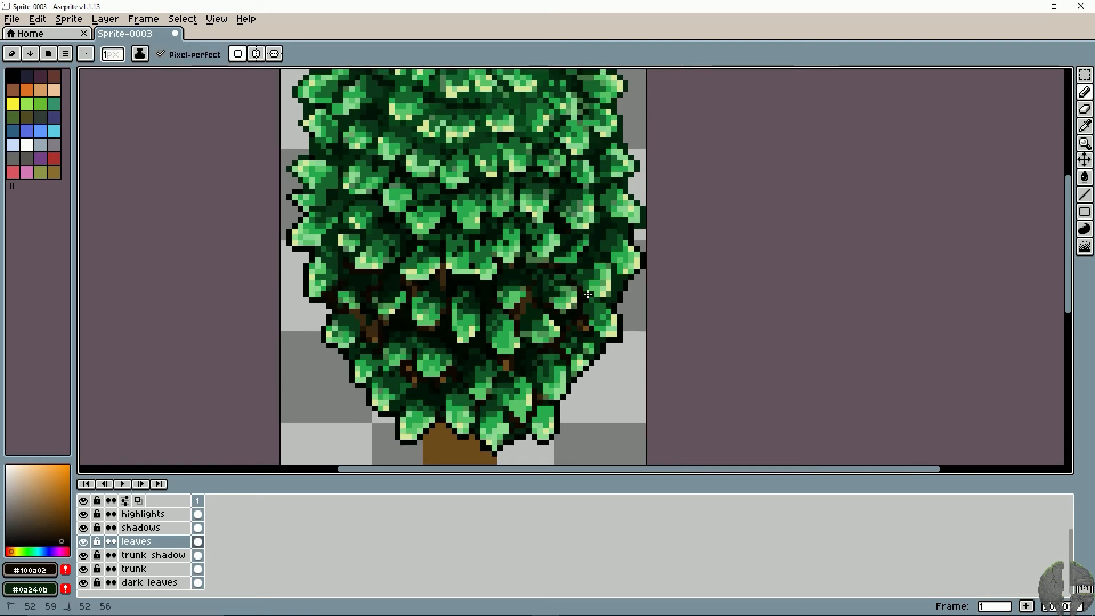
pyautogui.moveTo(580, 276)
pyautogui.mouseDown()
pyautogui.moveTo(616, 275)
pyautogui.moveTo(599, 250)
pyautogui.moveTo(602, 216)
pyautogui.mouseUp()
pyautogui.hotkey('ctrl', 'z')
pyautogui.moveTo(597, 220)
pyautogui.mouseDown()
pyautogui.moveTo(584, 230)
pyautogui.moveTo(555, 213)
pyautogui.mouseUp()
pyautogui.moveTo(476, 252); pyautogui.dragTo(496, 240)
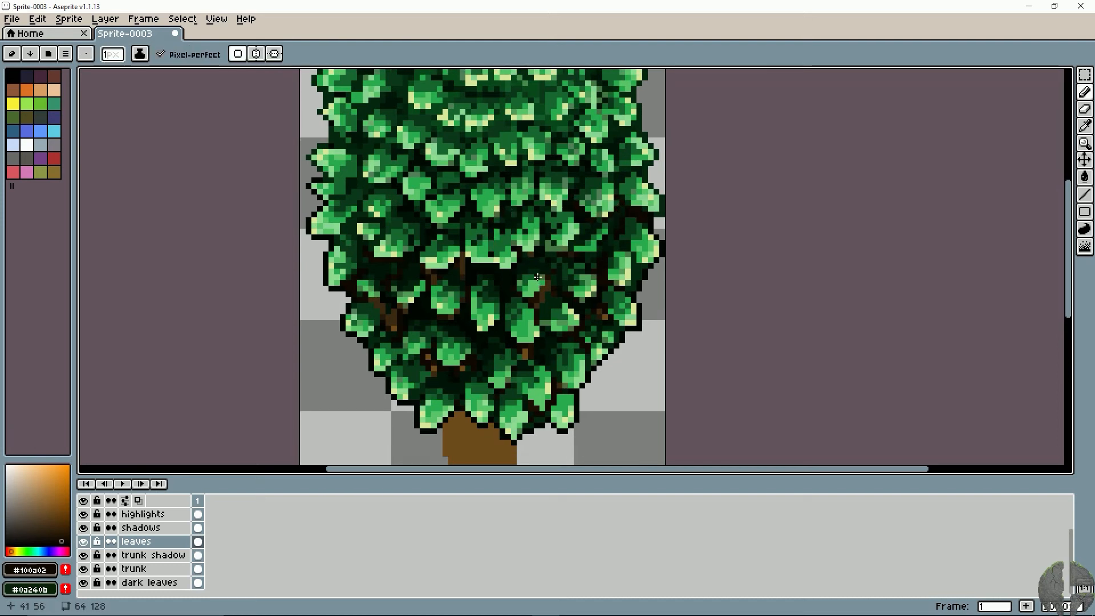
# - Touch up the gaps between the lowest leaves above the trunk with near-black brown #100a02, undoing a stray stroke
pyautogui.press('space')
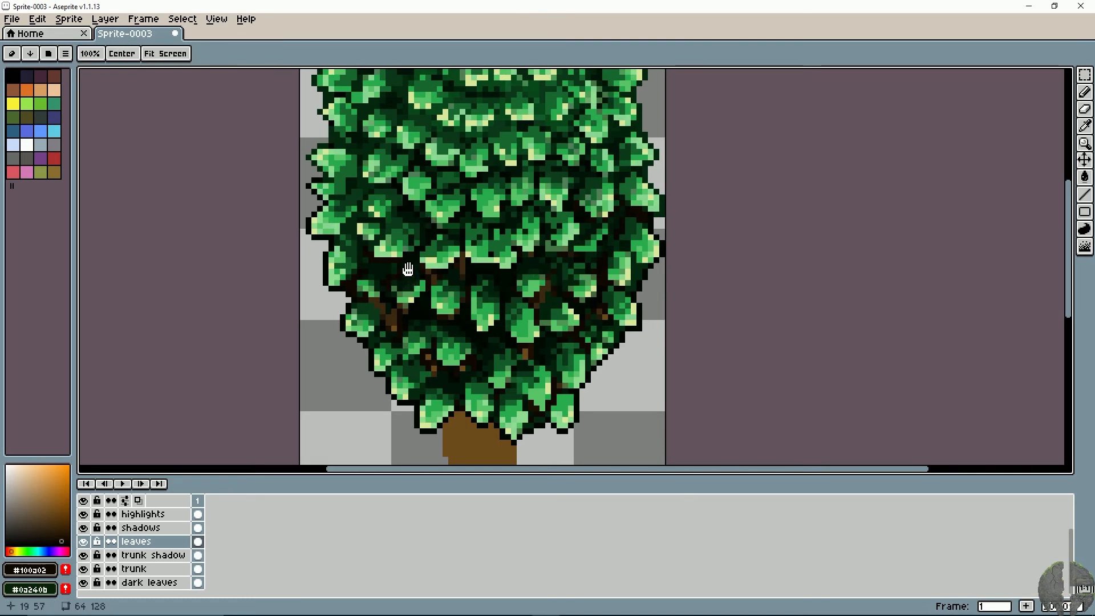
pyautogui.moveTo(407, 269); pyautogui.dragTo(405, 254)
pyautogui.hotkey('ctrl', 'z')
pyautogui.moveTo(505, 345)
pyautogui.mouseDown()
pyautogui.moveTo(491, 298)
pyautogui.moveTo(533, 323)
pyautogui.moveTo(502, 377)
pyautogui.mouseUp()
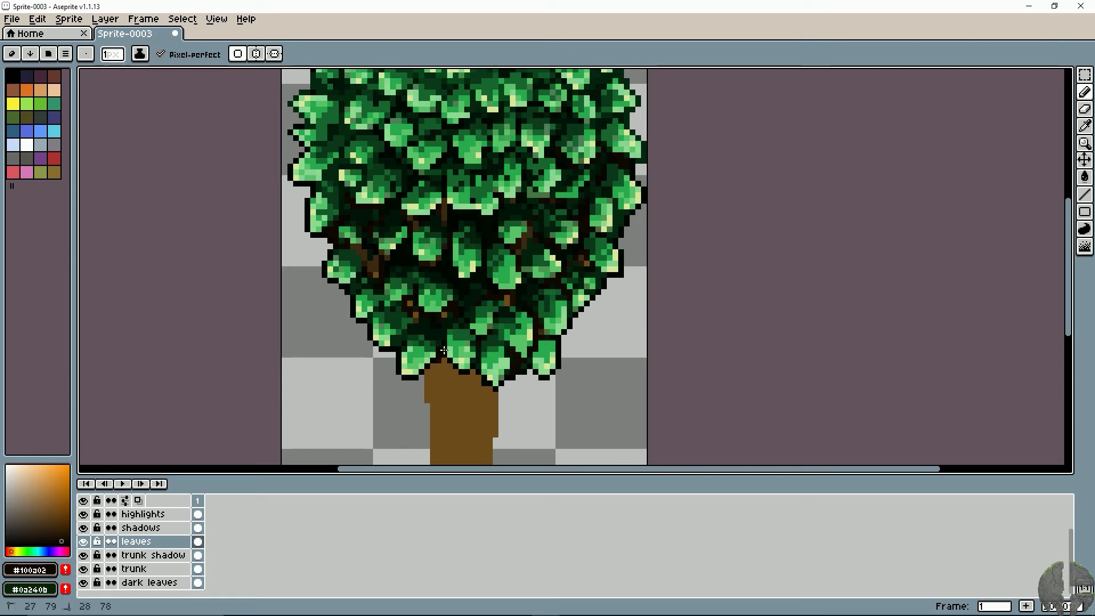
pyautogui.click(423, 322)
pyautogui.press('space')
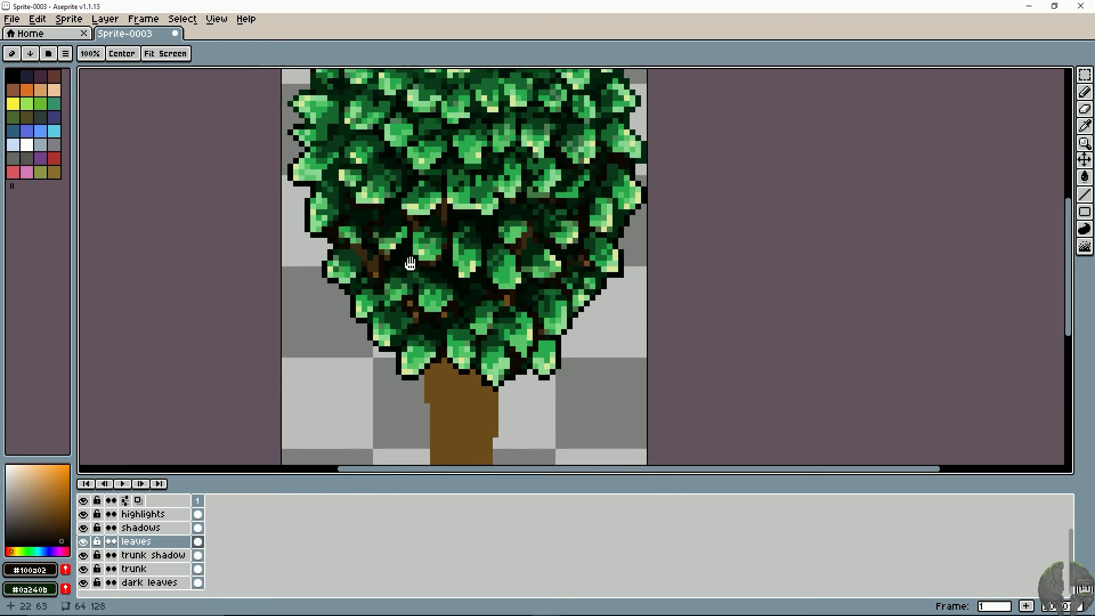
pyautogui.moveTo(428, 221)
pyautogui.mouseDown()
pyautogui.moveTo(445, 335)
pyautogui.moveTo(413, 321)
pyautogui.mouseUp()
pyautogui.scroll(-2, 448, 341)
pyautogui.press('space')
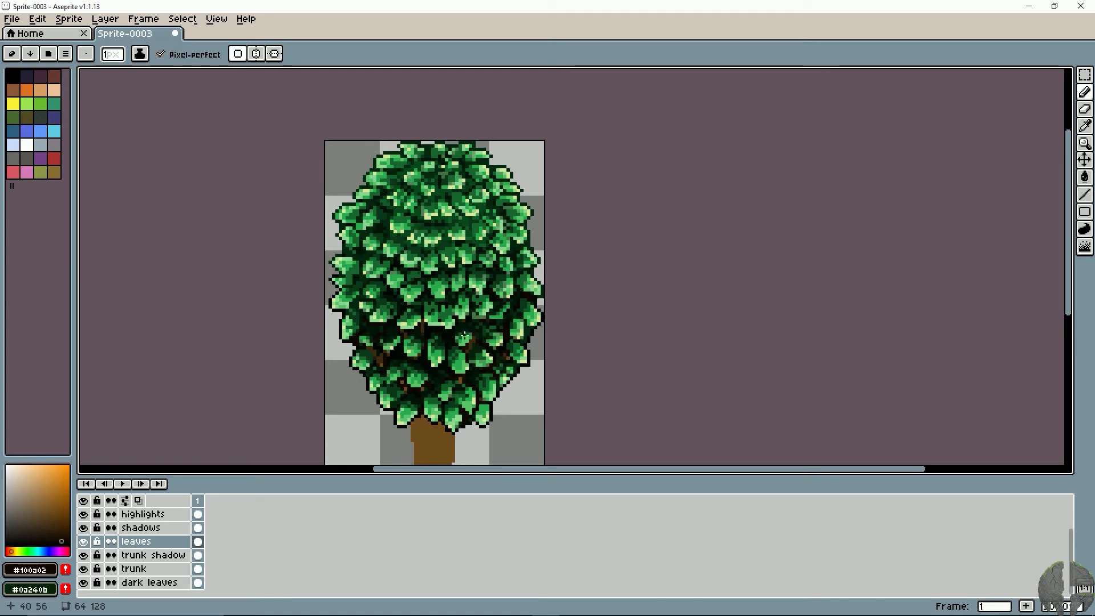
pyautogui.moveTo(463, 334); pyautogui.dragTo(569, 288)
# - Sample dark green #196730 and dot it into the black gaps below the middle rows of leaves, undoing a misplaced stroke
pyautogui.scroll(2, 508, 311)
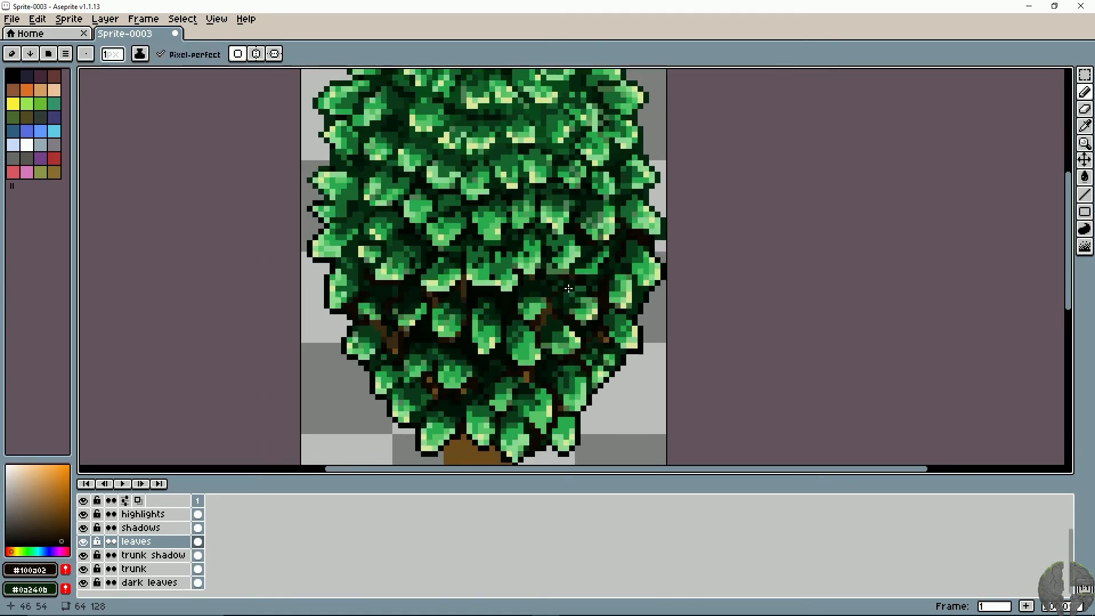
pyautogui.scroll(2, 569, 288)
pyautogui.press('i')
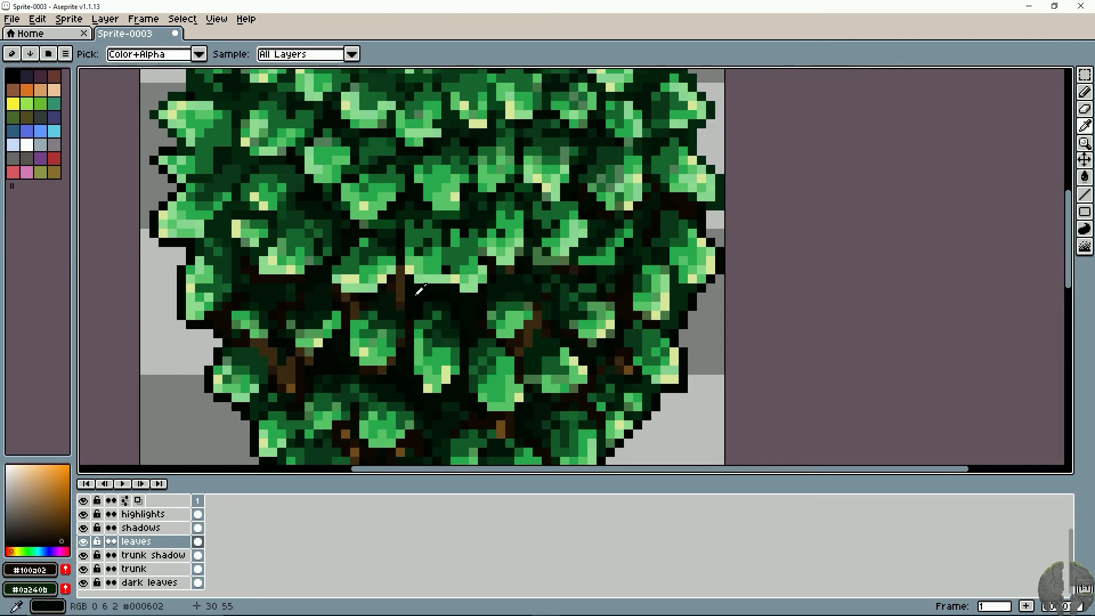
pyautogui.keyDown('alt'); pyautogui.click(271, 286); pyautogui.keyUp('alt')
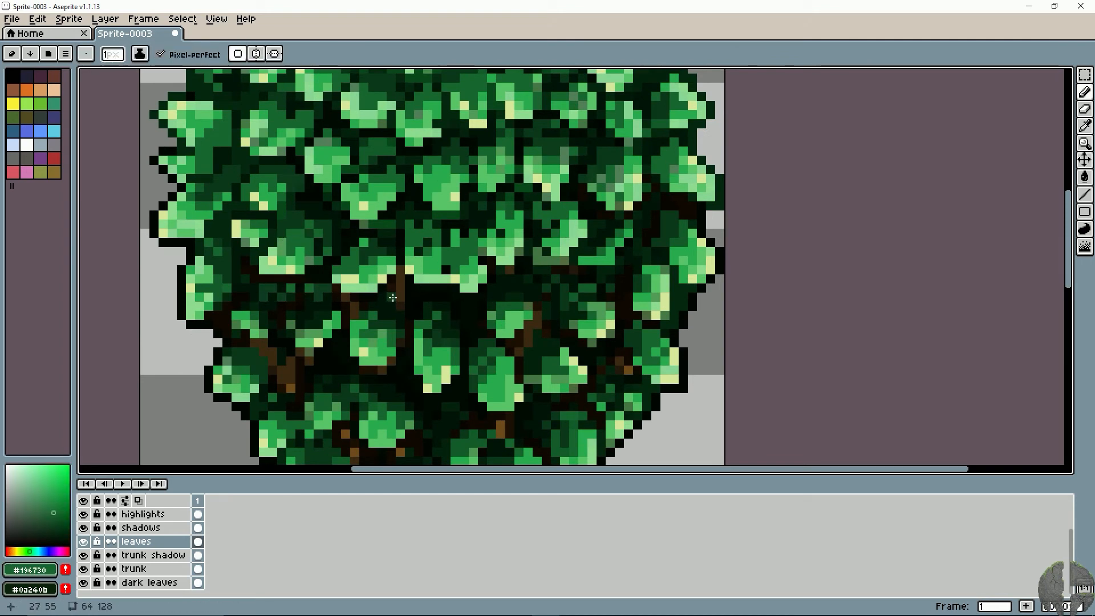
pyautogui.moveTo(382, 297); pyautogui.dragTo(419, 289)
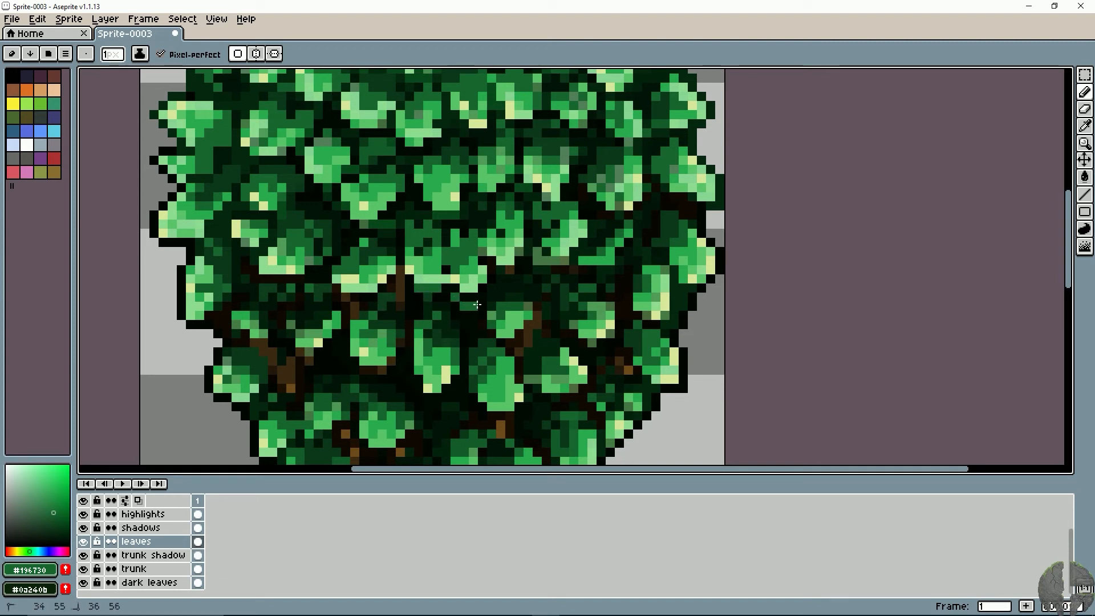
pyautogui.moveTo(519, 268); pyautogui.dragTo(531, 267)
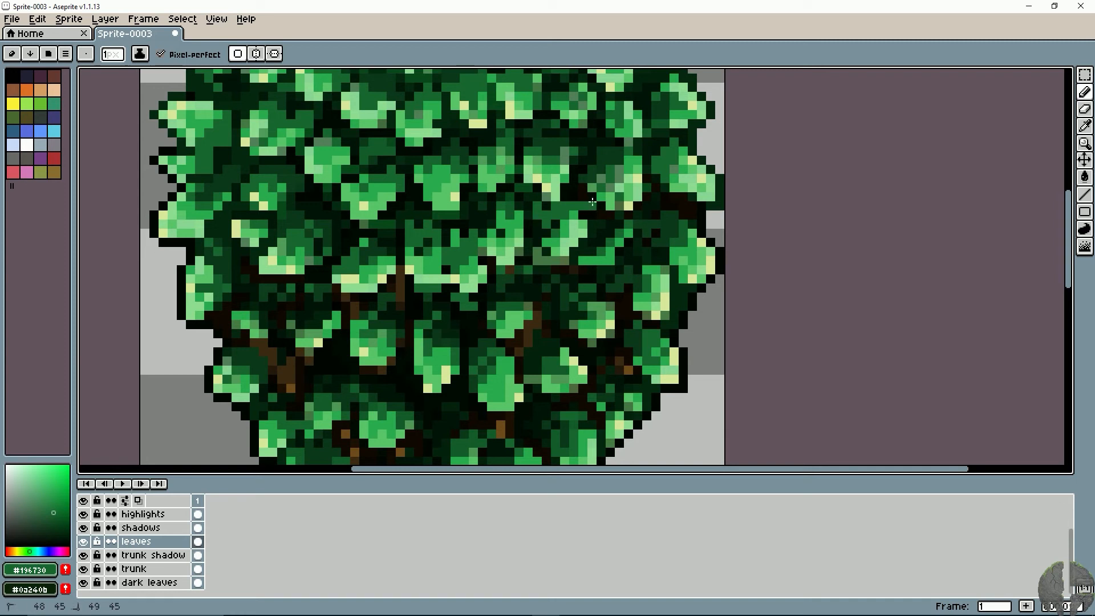
pyautogui.press('z')
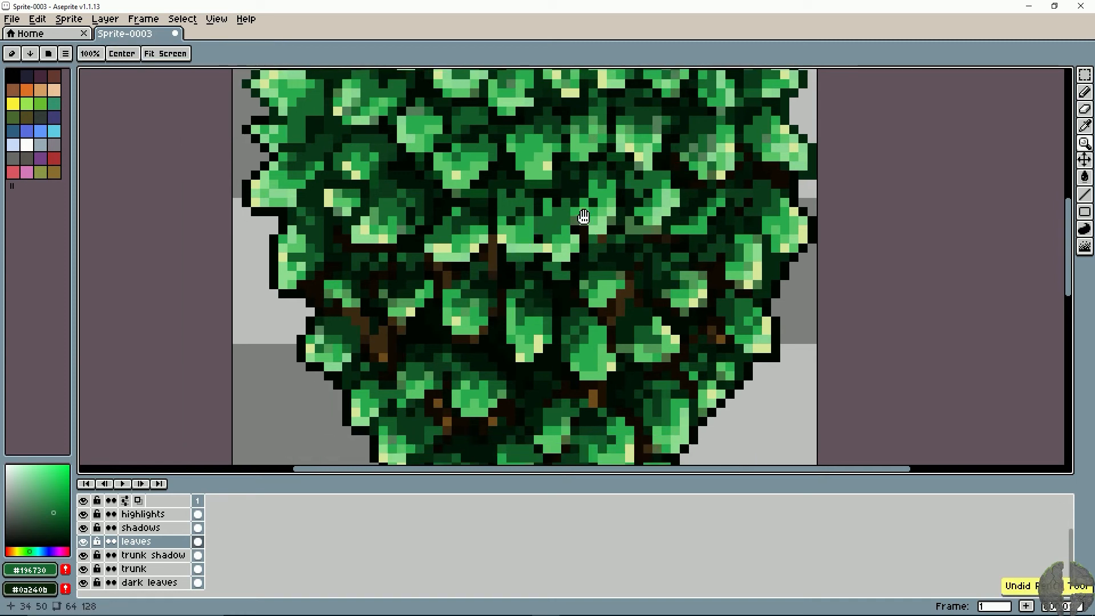
pyautogui.press('b')
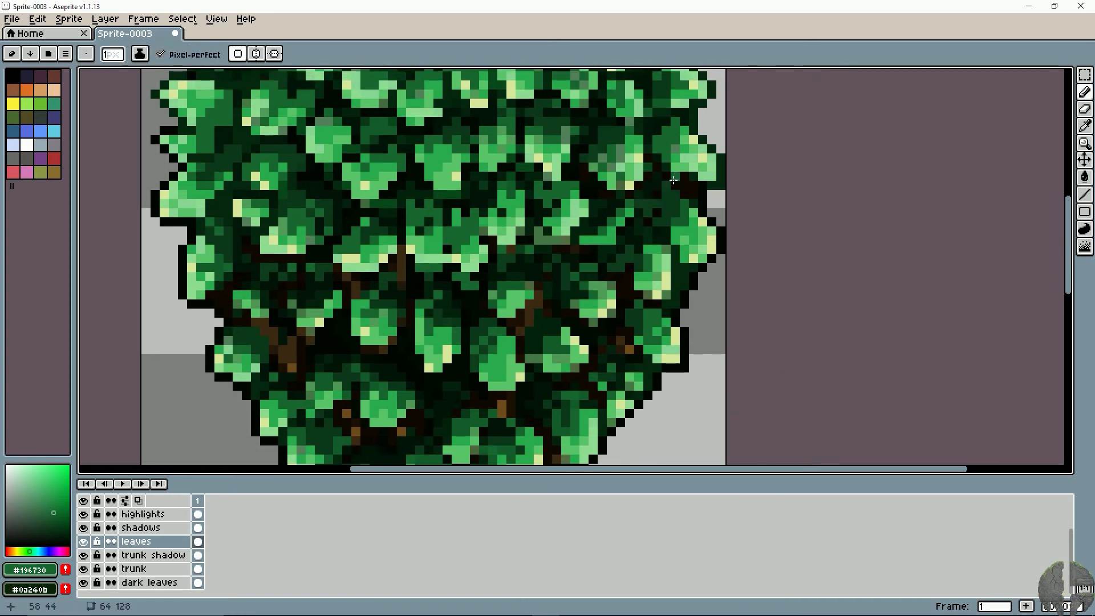
# - Try more #196730 pixels between the lower left leaves and undo the unwanted strokes
pyautogui.moveTo(325, 330)
pyautogui.mouseDown()
pyautogui.moveTo(443, 299)
pyautogui.moveTo(348, 200)
pyautogui.mouseUp()
pyautogui.click(357, 242)
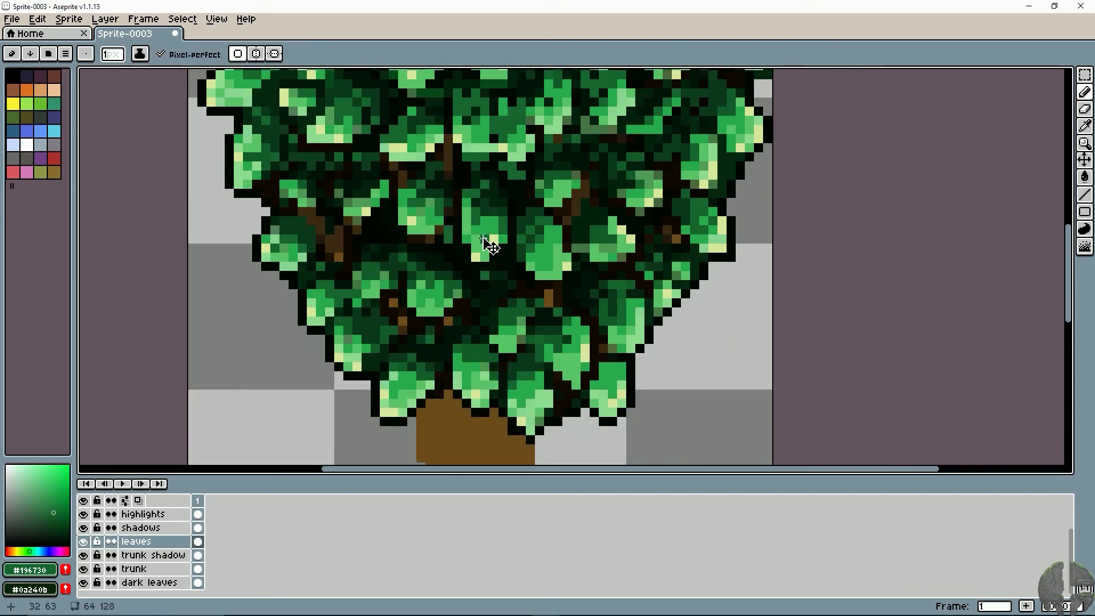
pyautogui.scroll(-3, 488, 245)
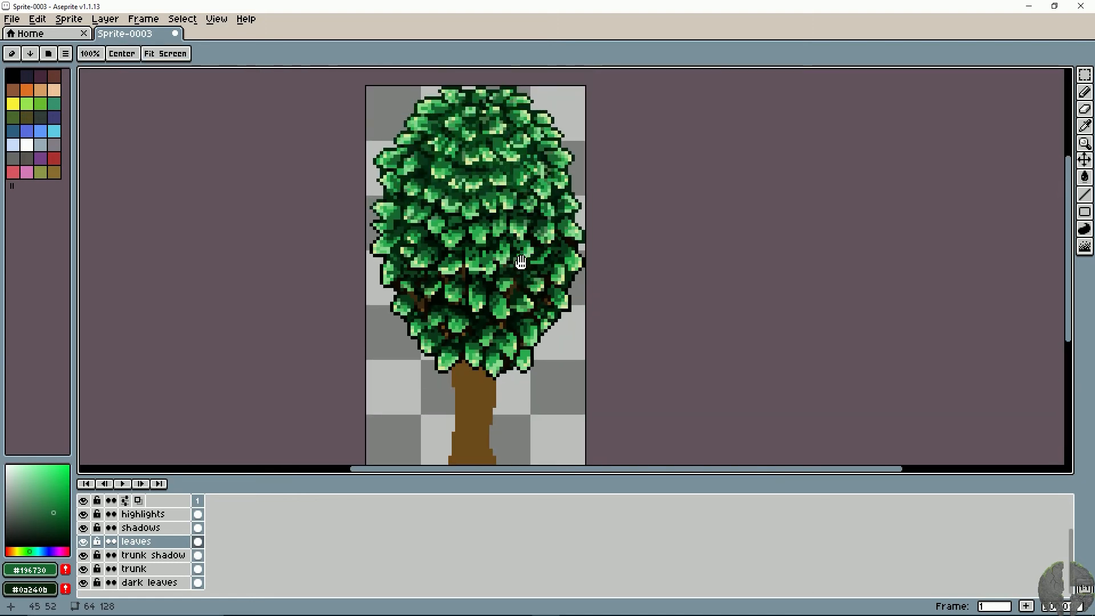
pyautogui.hotkey('ctrl', 'z')
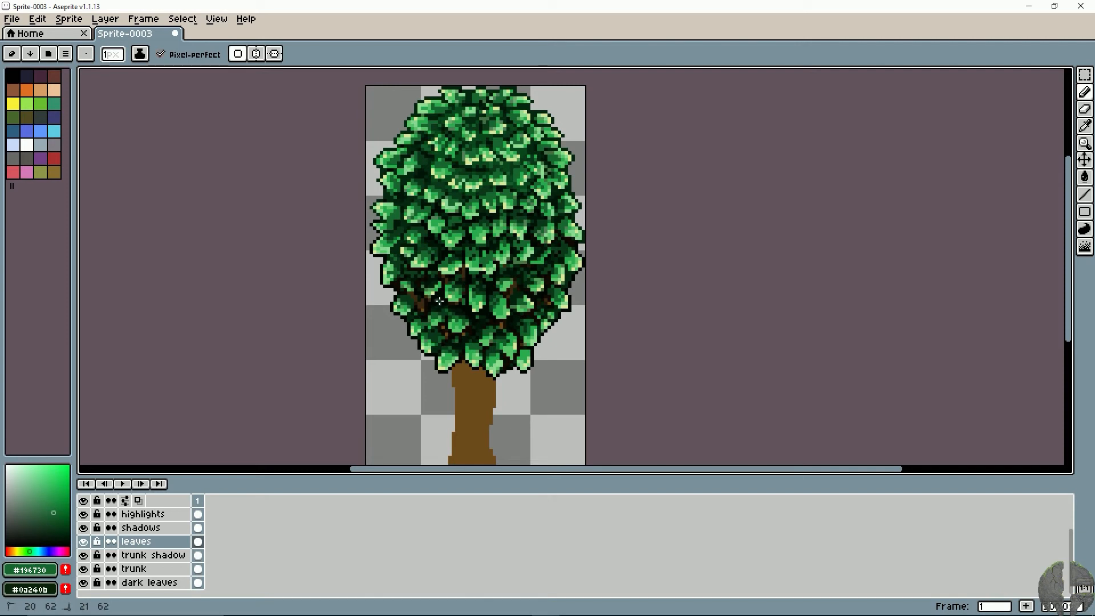
pyautogui.hotkey('ctrl', 'z')
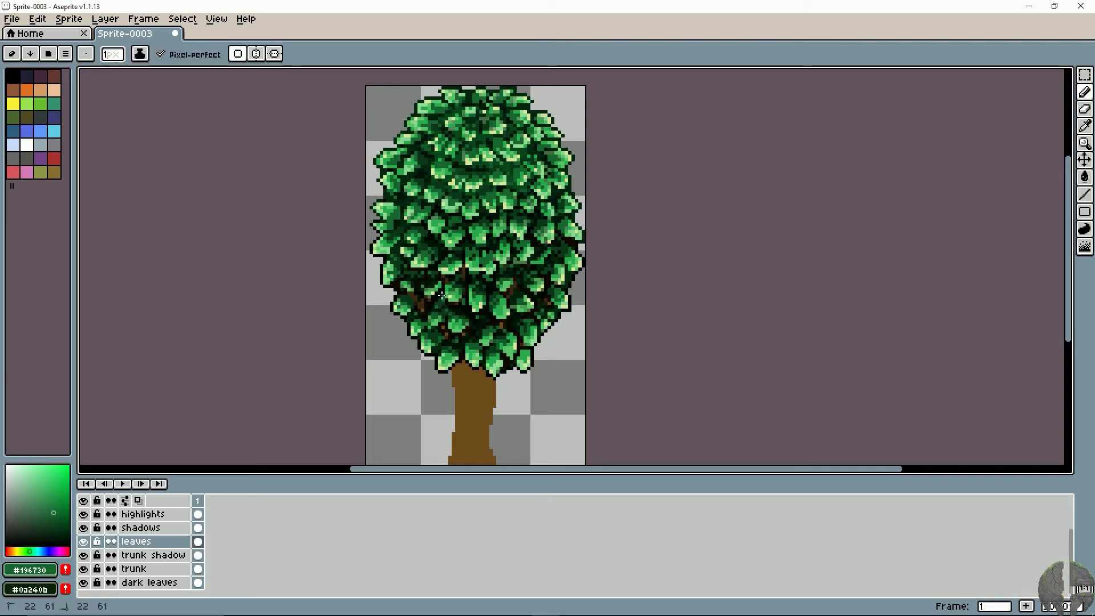
pyautogui.hotkey('ctrl', 'z')
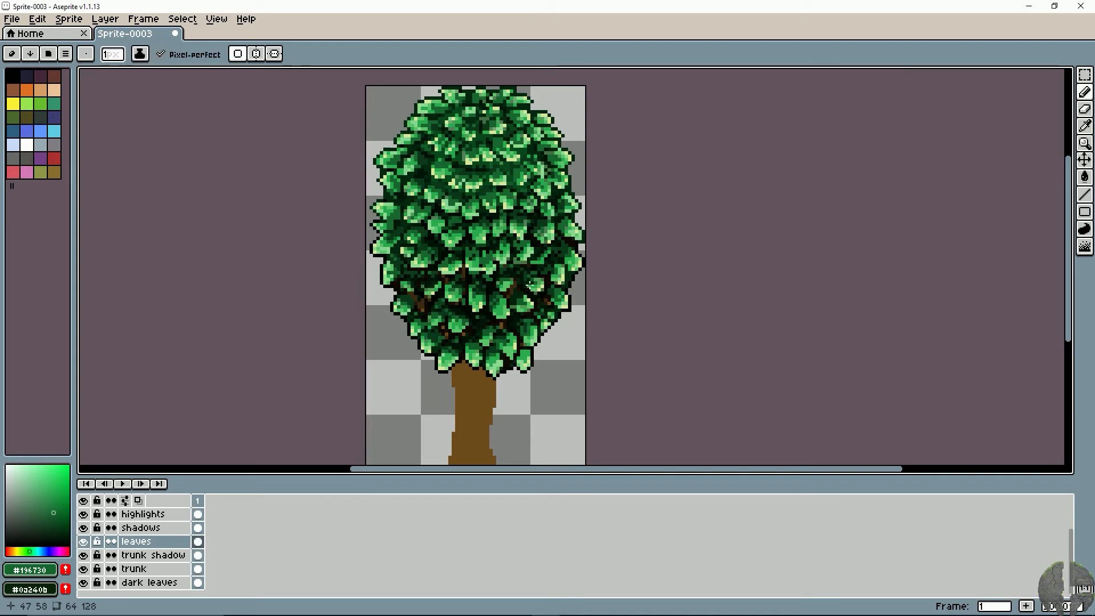
# - Split the wide leaf at the canopy's centre into two with a vertical near-black brown #100a02 gap
pyautogui.scroll(1, 511, 281)
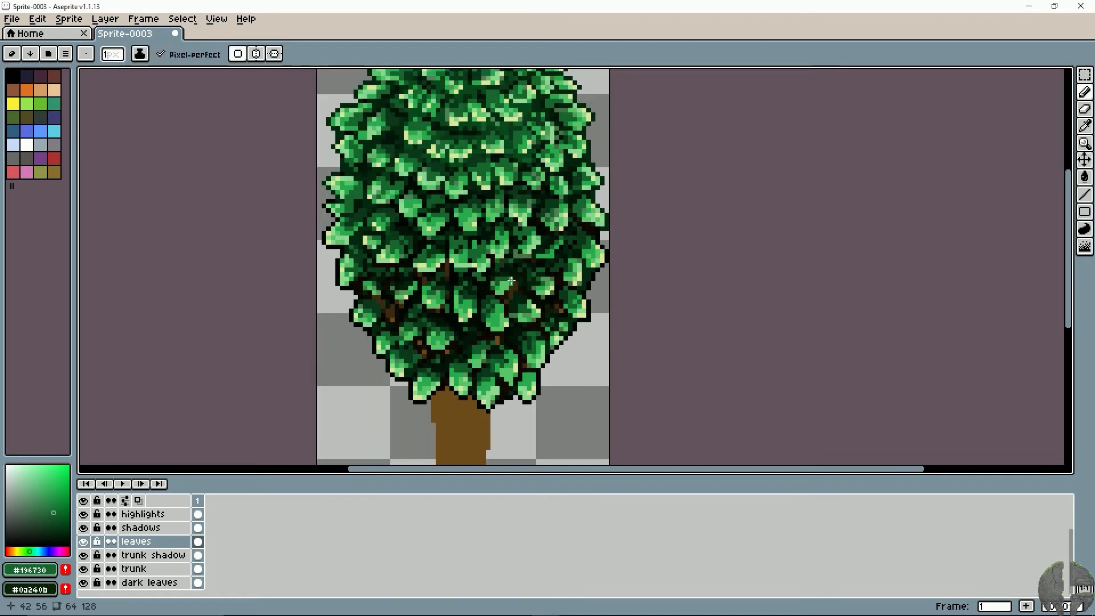
pyautogui.scroll(2, 460, 350)
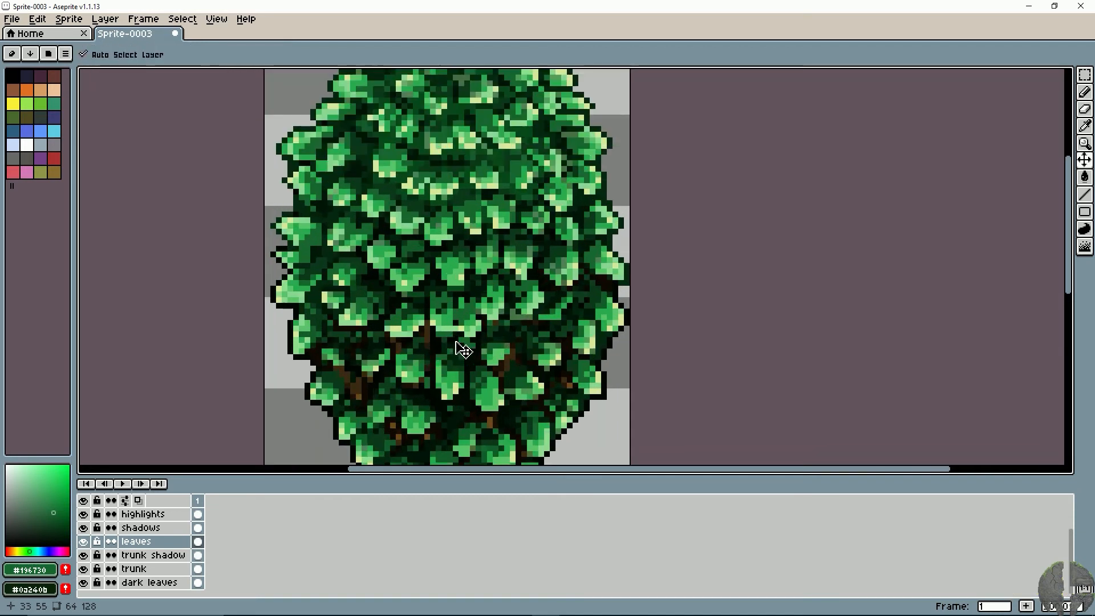
pyautogui.press('b')
pyautogui.keyDown('alt'); pyautogui.click(470, 281); pyautogui.keyUp('alt')
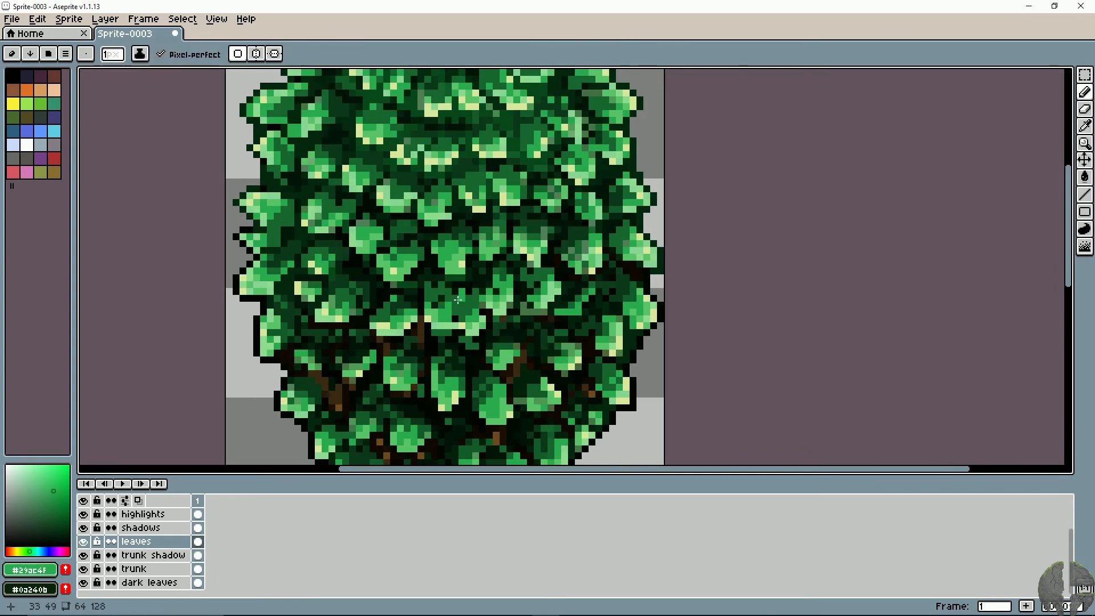
pyautogui.keyDown('alt'); pyautogui.click(477, 320); pyautogui.keyUp('alt')
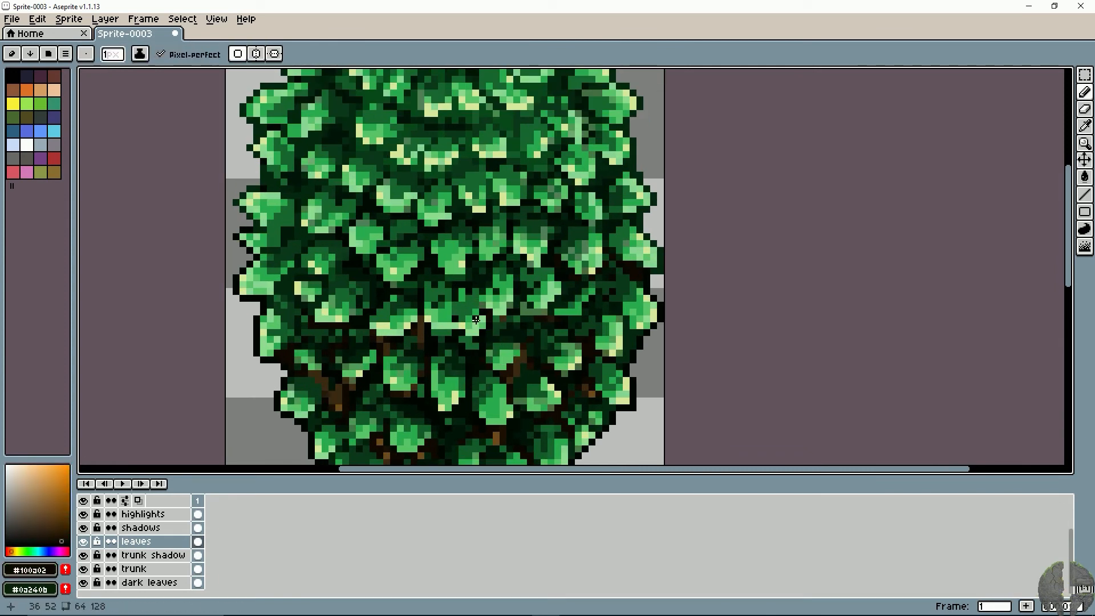
pyautogui.press('l')
pyautogui.moveTo(454, 301)
pyautogui.mouseDown()
pyautogui.moveTo(454, 328)
pyautogui.moveTo(482, 351)
pyautogui.moveTo(470, 302)
pyautogui.moveTo(455, 304)
pyautogui.mouseUp()
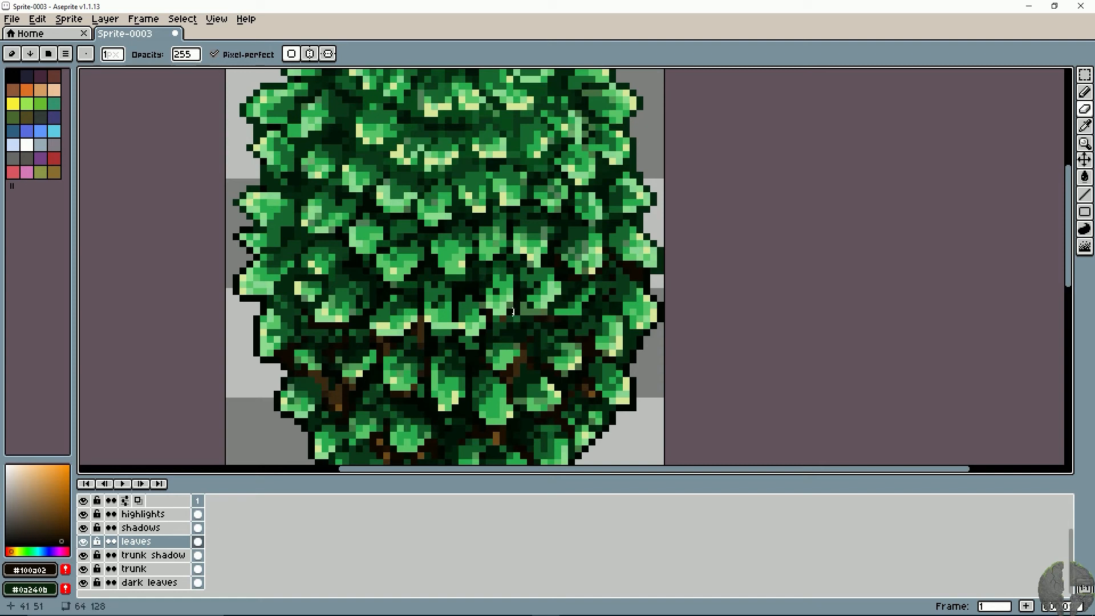
# - Erase stray pixels below and beside the split central leaves, undoing a misplaced stroke
pyautogui.hotkey('ctrl', 'z')
pyautogui.click(467, 353)
pyautogui.click(468, 346)
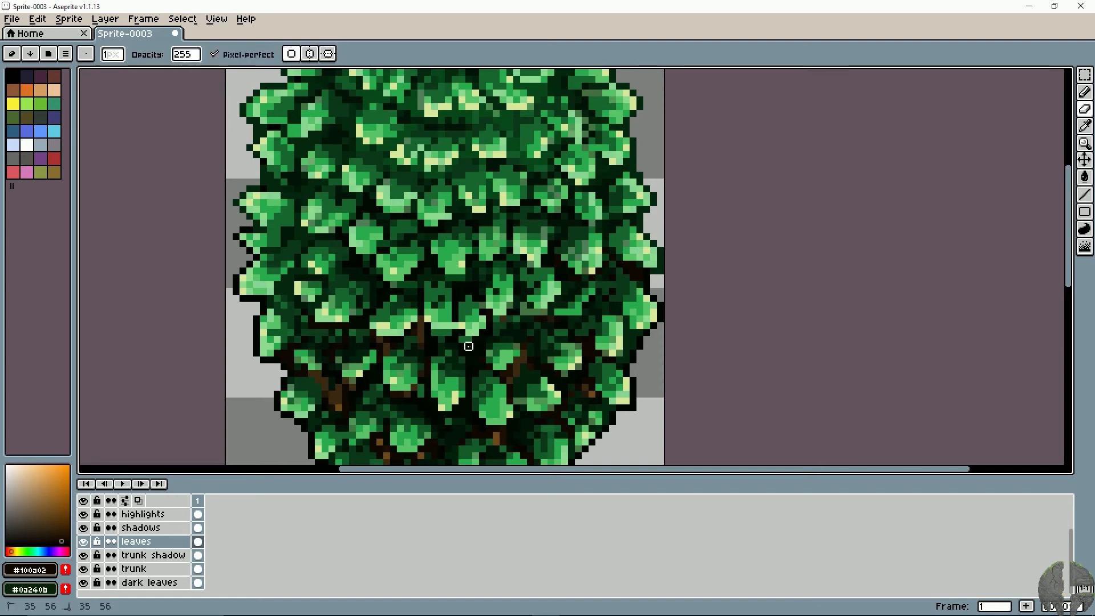
pyautogui.moveTo(359, 346); pyautogui.dragTo(375, 339)
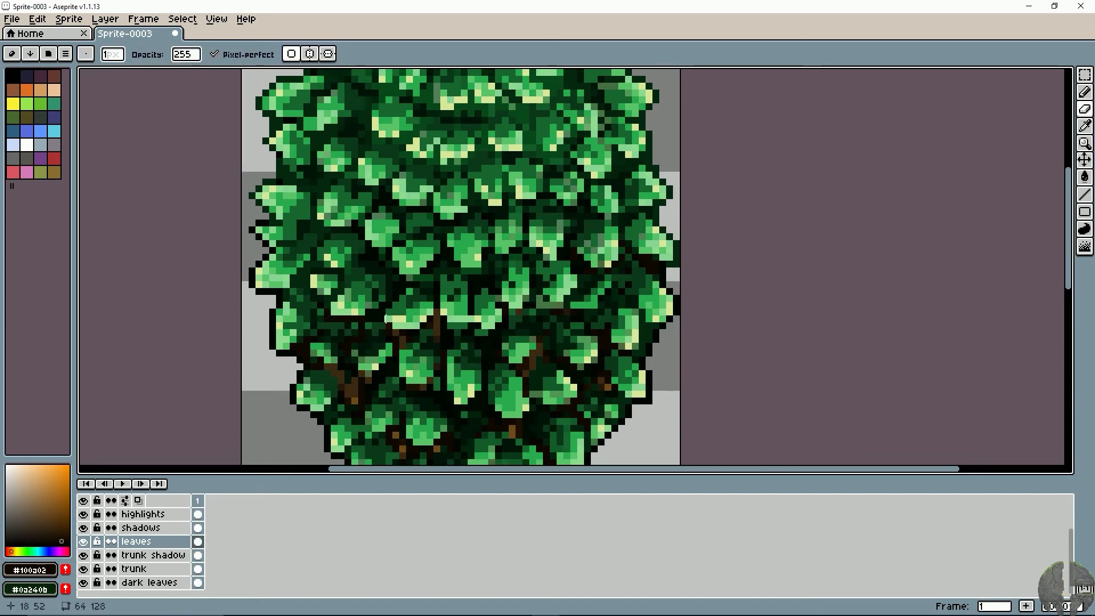
pyautogui.scroll(-3, 391, 320)
pyautogui.scroll(3, 391, 320)
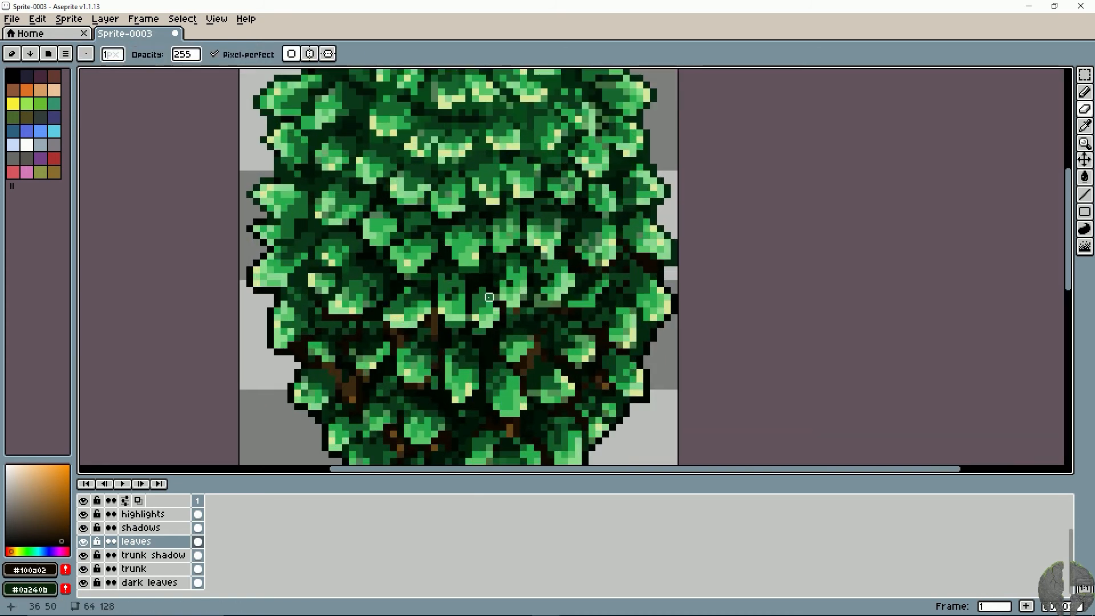
# - Extend the gap between the two central leaves with #000702 and reshape the left one's tip with #89d794 and #29ac4f
pyautogui.keyDown('alt'); pyautogui.click(469, 311); pyautogui.keyUp('alt')
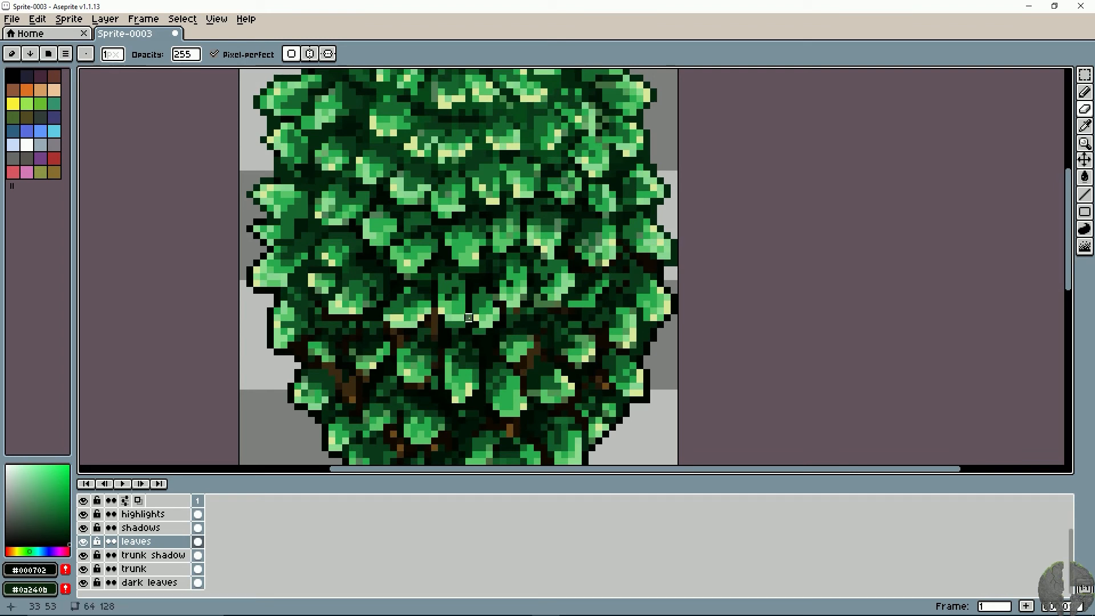
pyautogui.keyDown('alt'); pyautogui.click(455, 323); pyautogui.keyUp('alt')
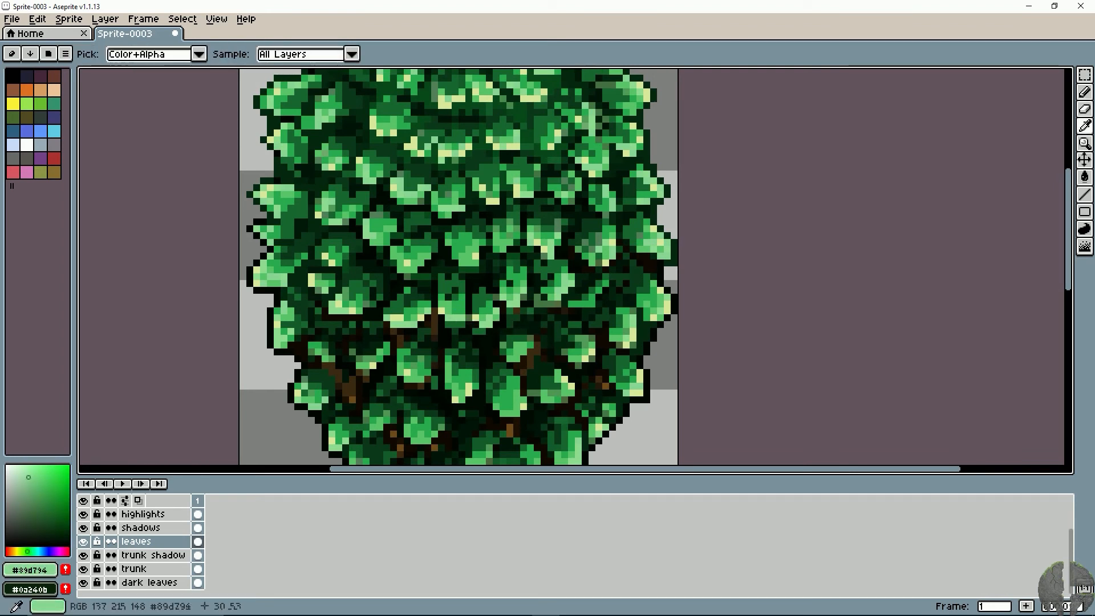
pyautogui.keyDown('alt'); pyautogui.click(454, 317); pyautogui.keyUp('alt')
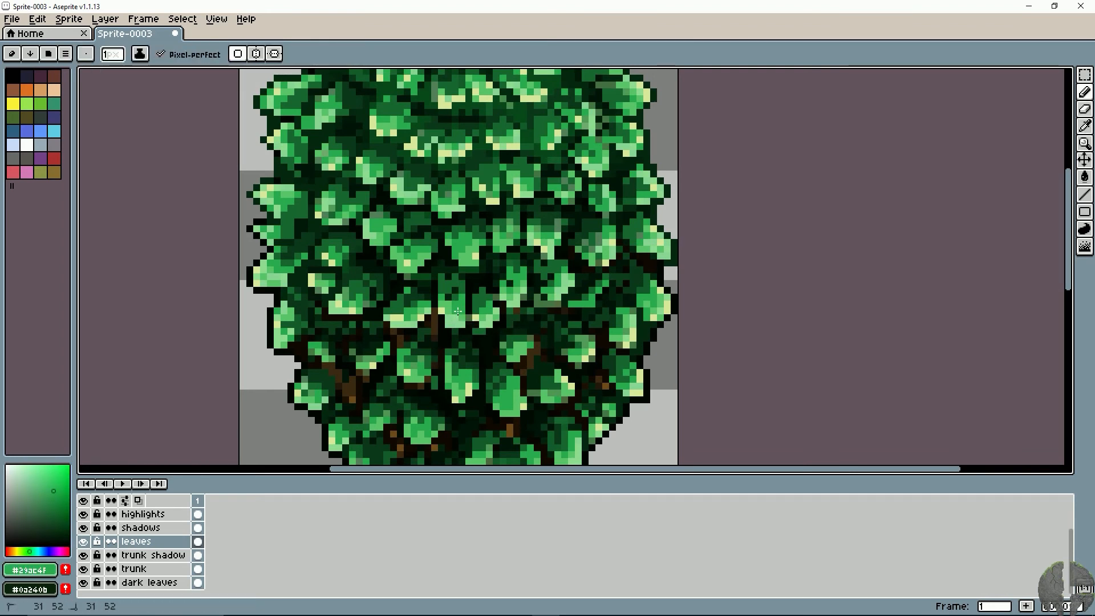
# - Shade above the left central leaf with #05220e, then refine its lower edge with #89d794 and #000602
pyautogui.keyDown('alt'); pyautogui.click(446, 278); pyautogui.keyUp('alt')
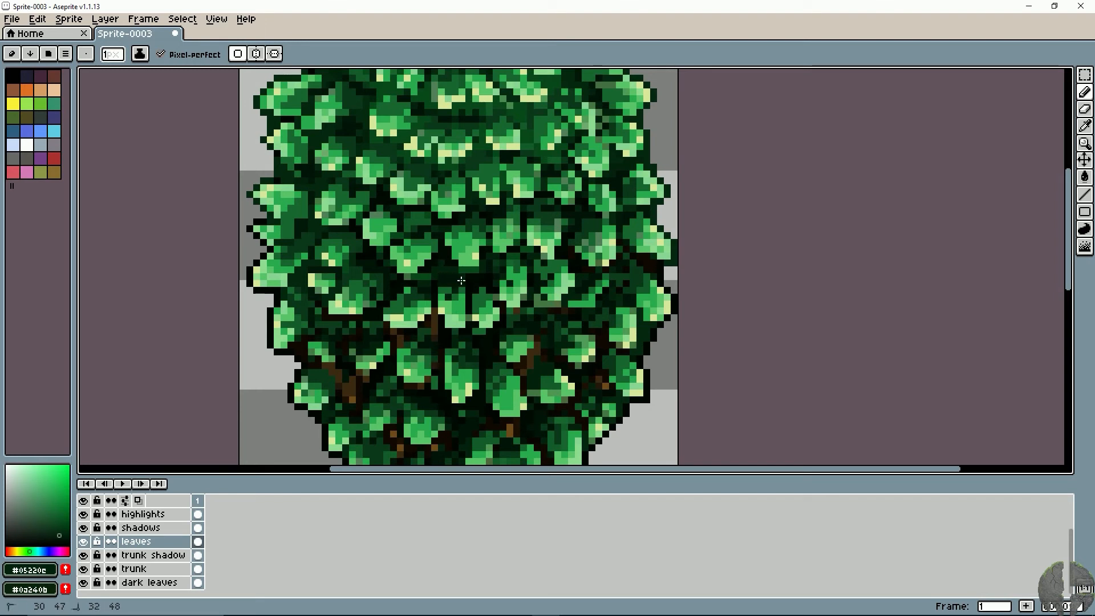
pyautogui.keyDown('alt'); pyautogui.click(450, 331); pyautogui.keyUp('alt')
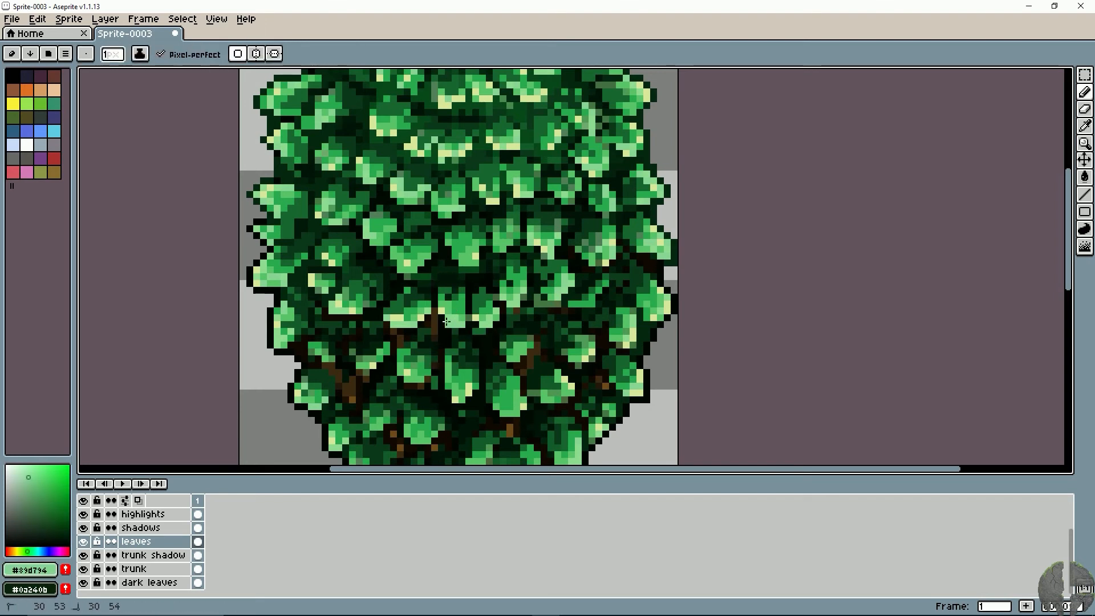
pyautogui.keyDown('alt'); pyautogui.click(447, 322); pyautogui.keyUp('alt')
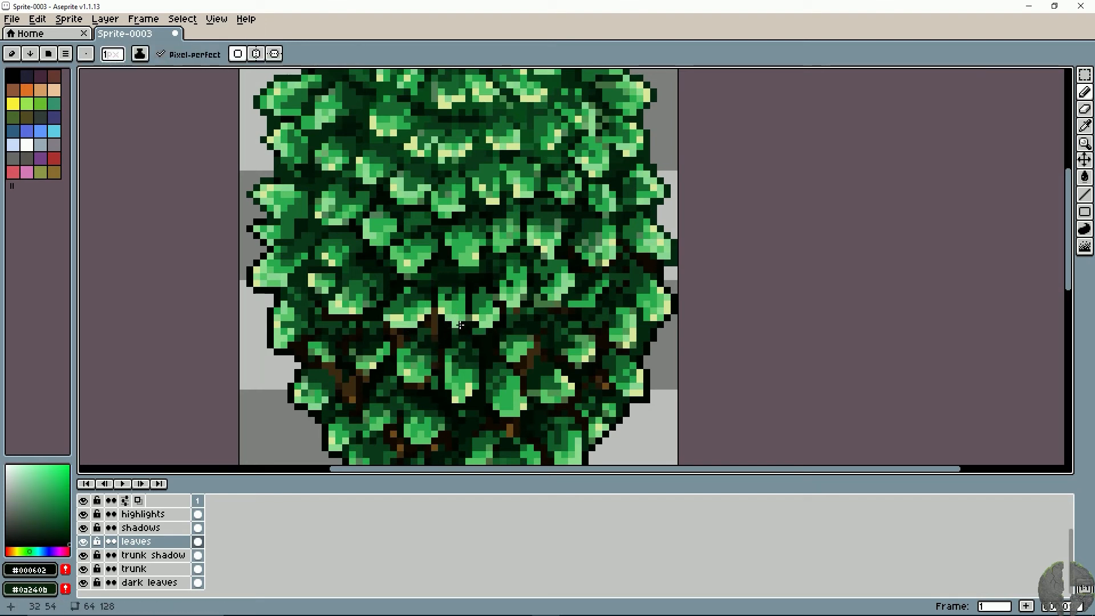
pyautogui.keyDown('alt'); pyautogui.click(458, 325); pyautogui.keyUp('alt')
pyautogui.press('e')
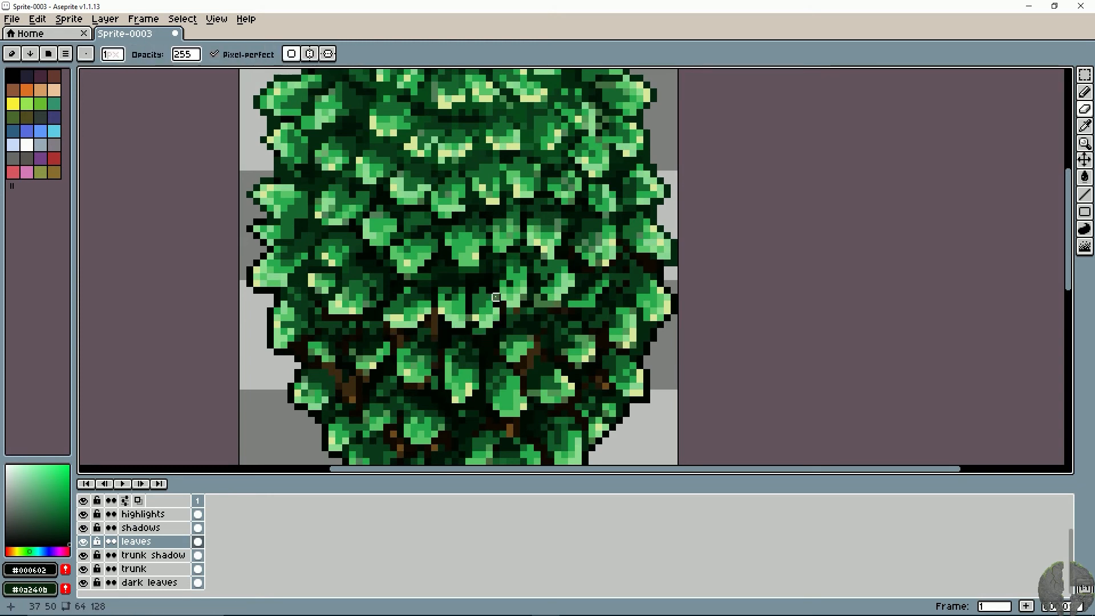
# - Switch to the highlights layer, erase stray pixels between the central leaves, and check the whole tree
pyautogui.click(142, 514)
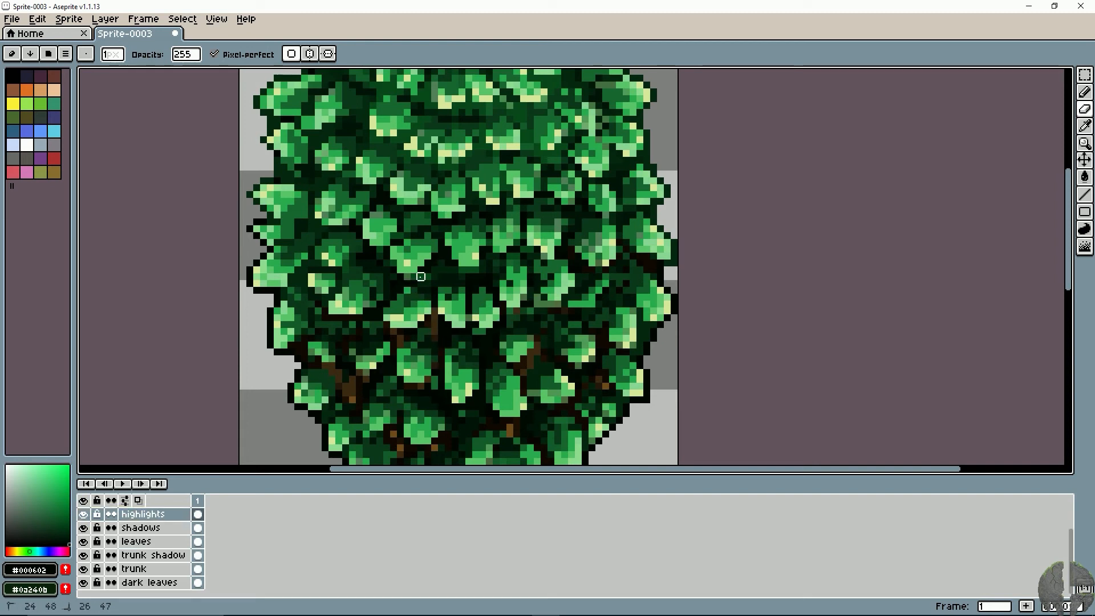
pyautogui.press('v')
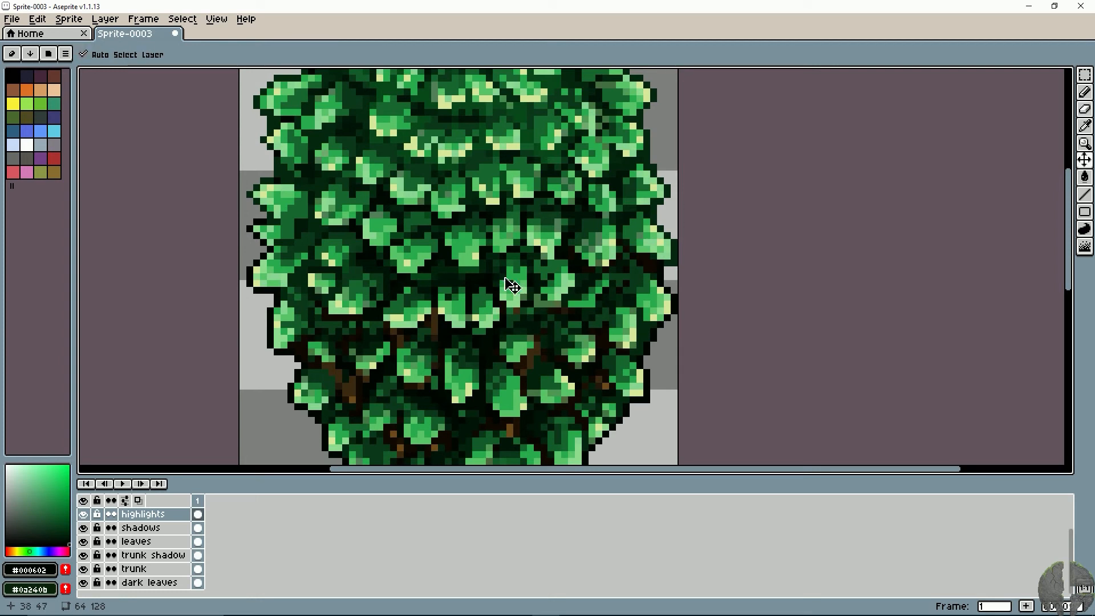
pyautogui.scroll(-6, 503, 284)
pyautogui.scroll(2, 506, 279)
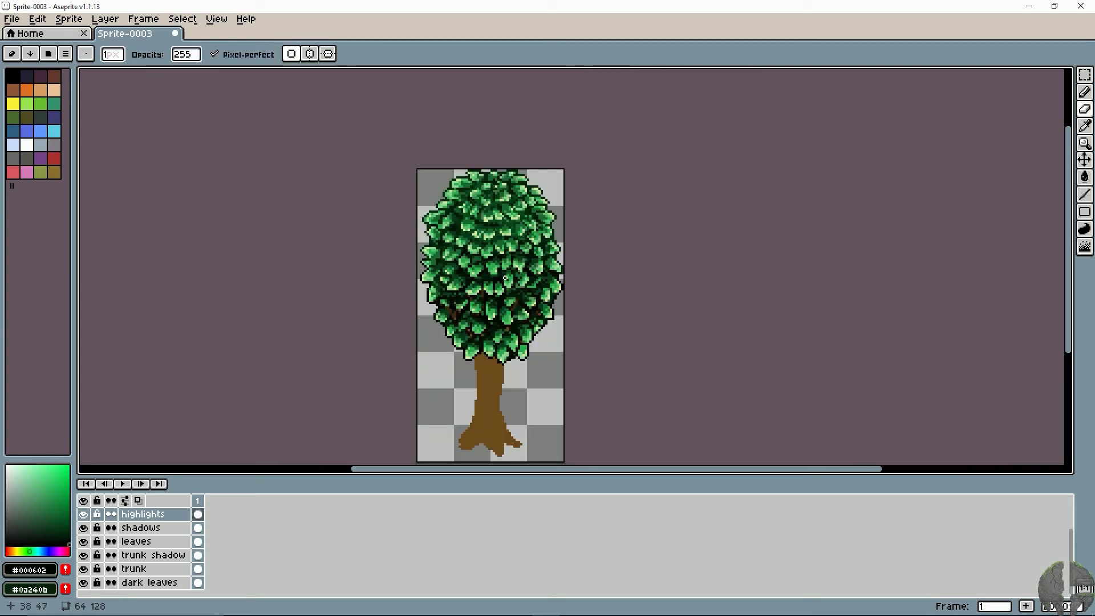
pyautogui.press('space')
pyautogui.moveTo(580, 215); pyautogui.dragTo(533, 208)
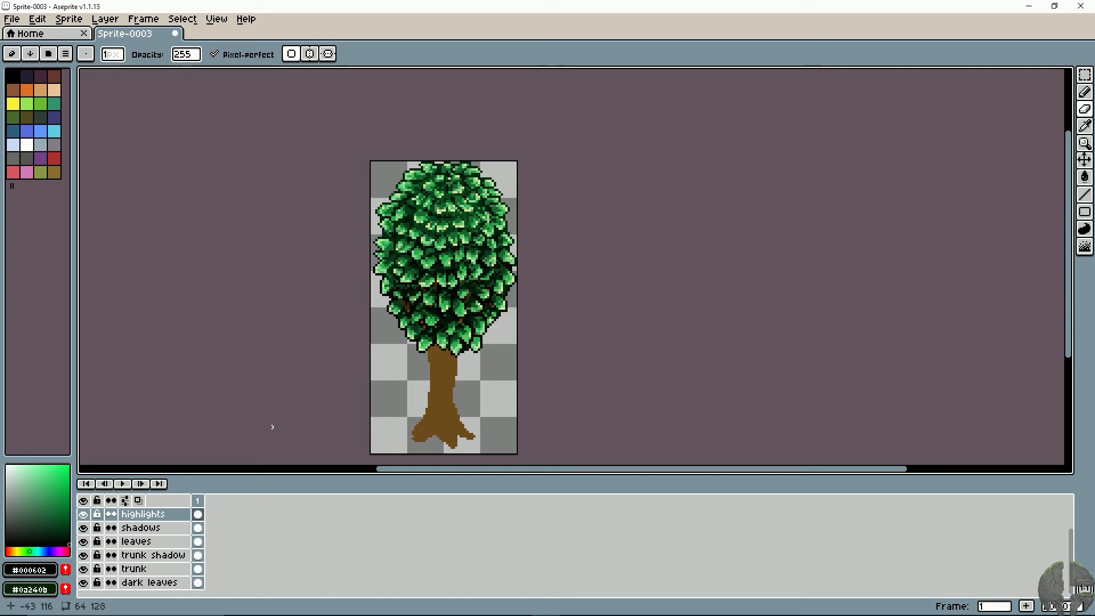
# - Toggle the highlights layer's visibility to compare the canopy with and without highlights, overall and closer up
pyautogui.click(84, 516)
pyautogui.click(85, 515)
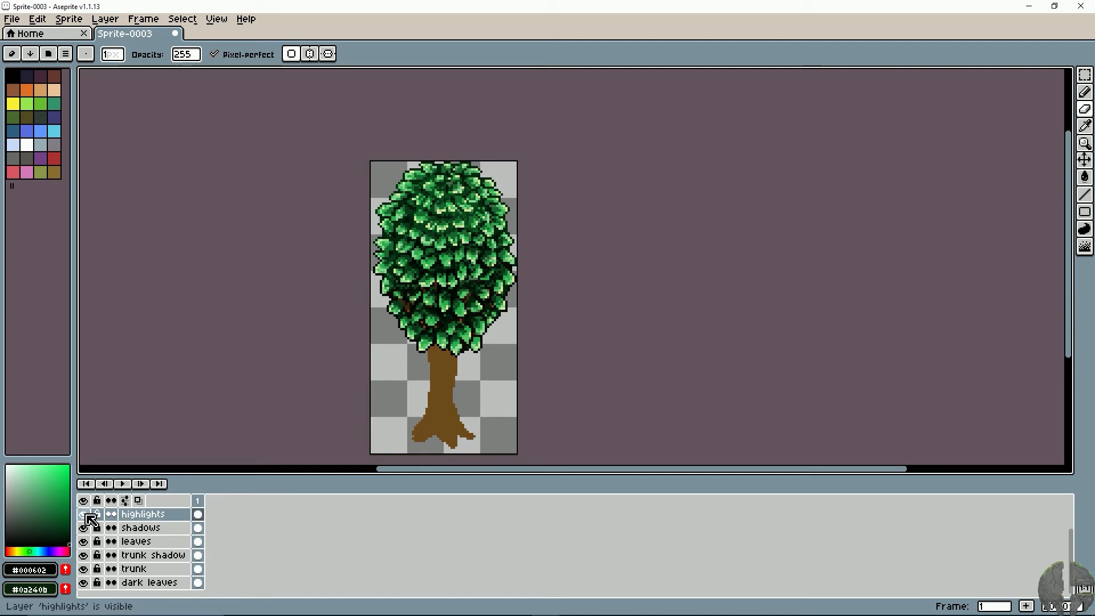
pyautogui.click(86, 515)
pyautogui.click(86, 515)
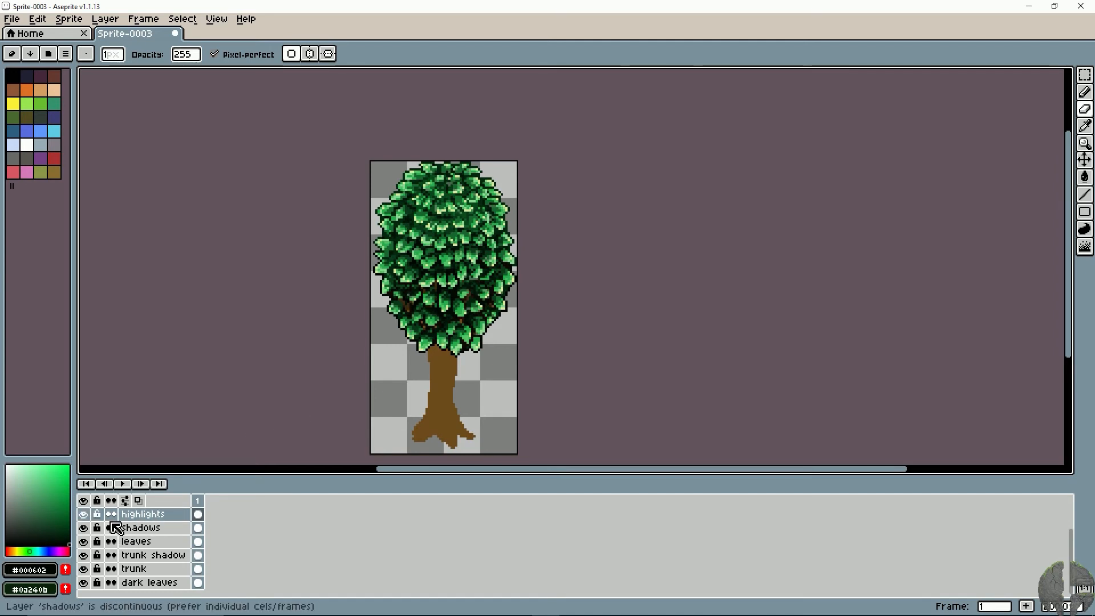
pyautogui.press('+')
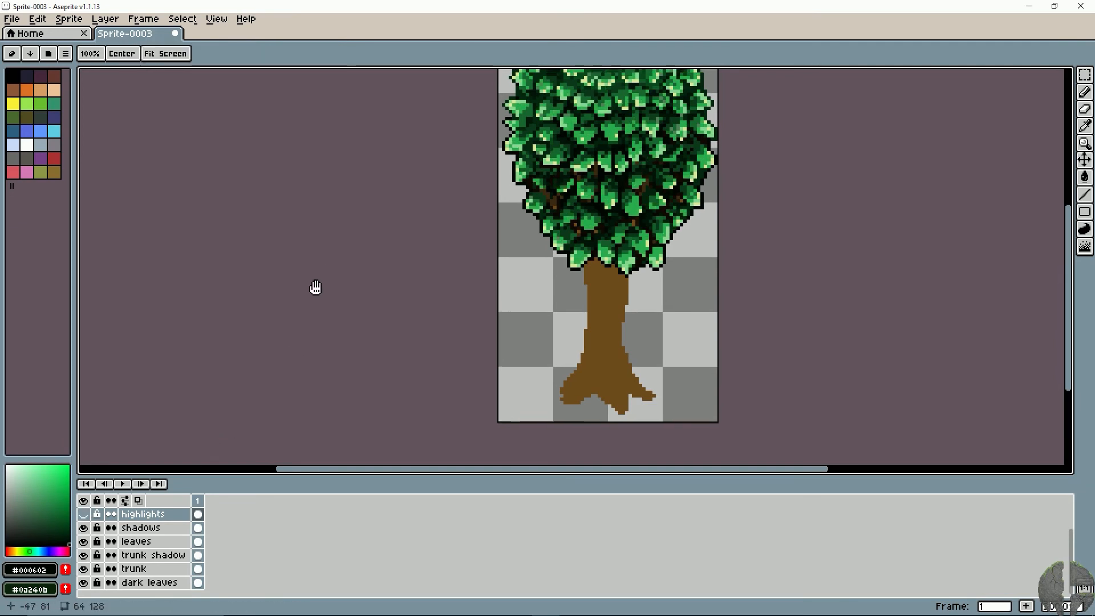
pyautogui.moveTo(314, 286); pyautogui.dragTo(208, 410)
pyautogui.click(86, 515)
pyautogui.click(86, 516)
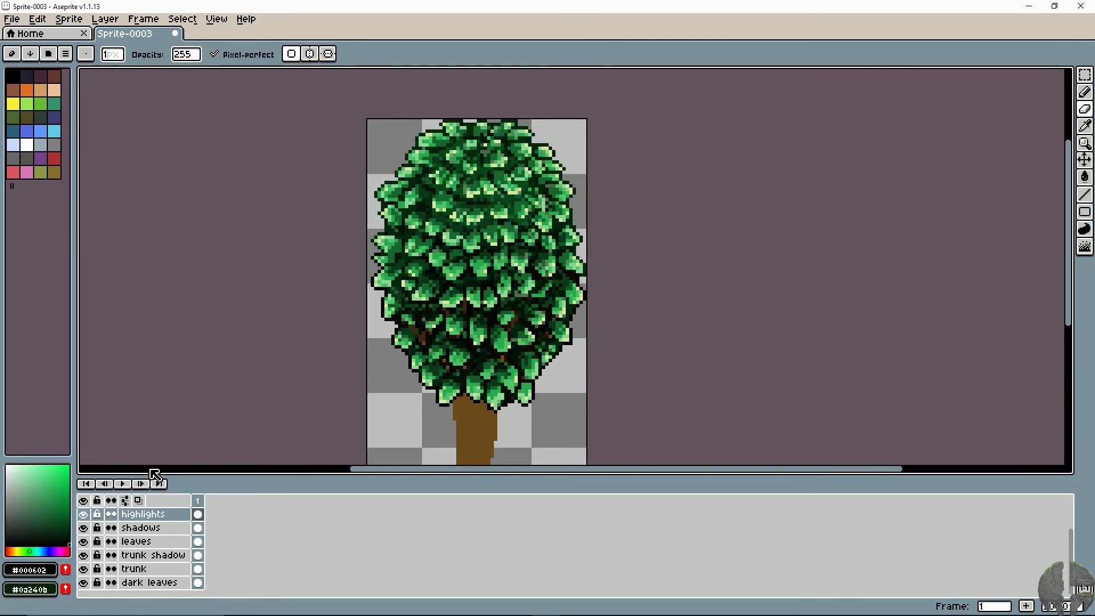
pyautogui.scroll(2, 276, 362)
pyautogui.moveTo(250, 279); pyautogui.dragTo(165, 143)
pyautogui.moveTo(317, 320); pyautogui.dragTo(240, 211)
pyautogui.keyDown('alt'); pyautogui.click(444, 240); pyautogui.keyUp('alt')
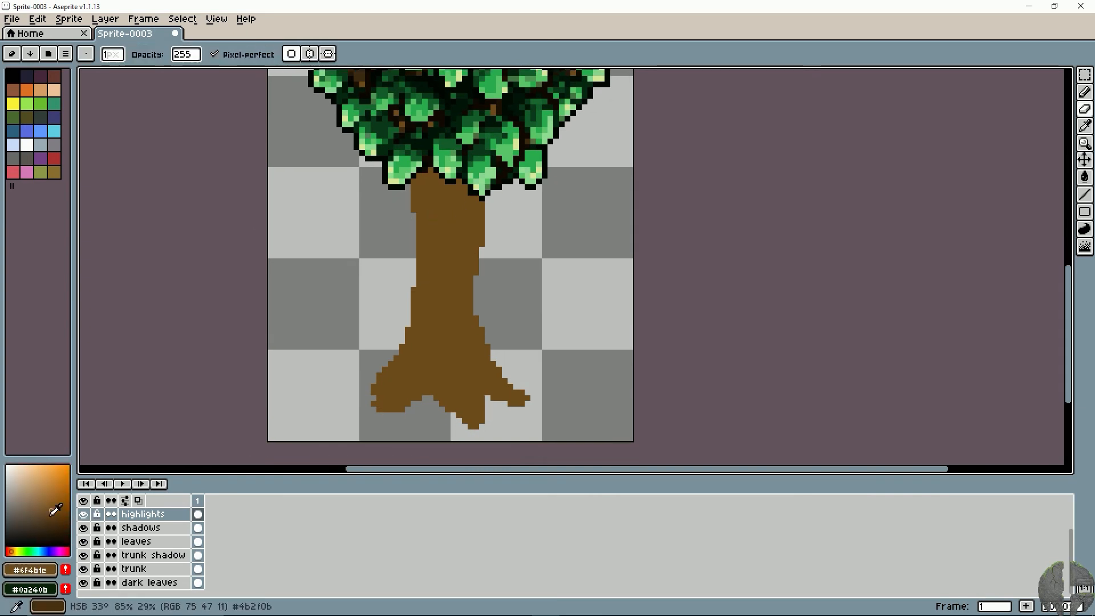
pyautogui.moveTo(55, 515); pyautogui.dragTo(64, 542)
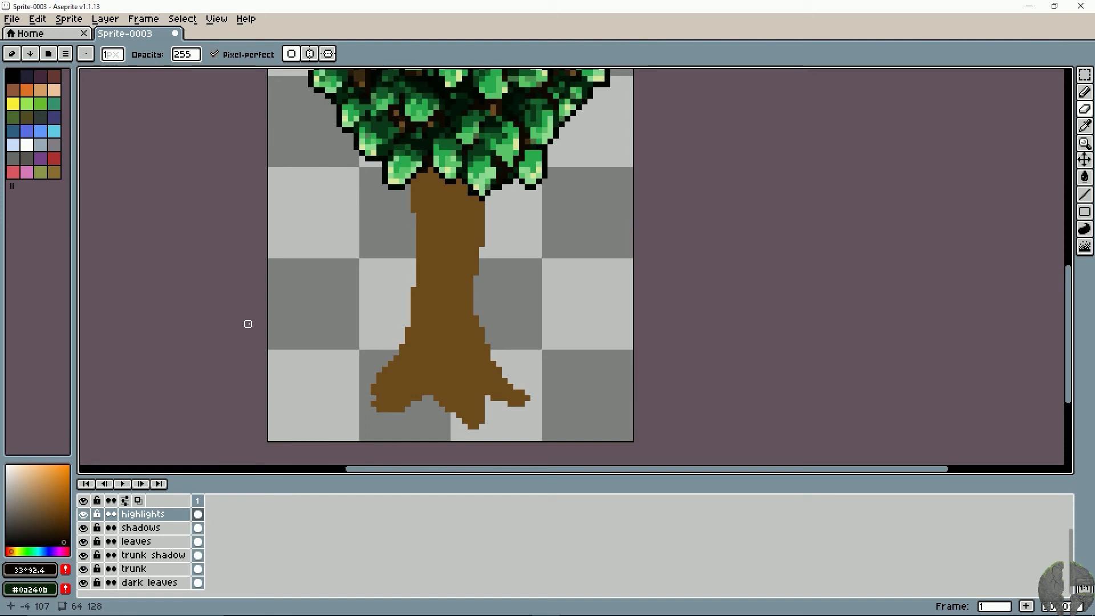
pyautogui.press('b')
pyautogui.moveTo(425, 177)
pyautogui.mouseDown()
pyautogui.moveTo(436, 218)
pyautogui.moveTo(419, 358)
pyautogui.mouseUp()
pyautogui.moveTo(390, 403); pyautogui.dragTo(383, 409)
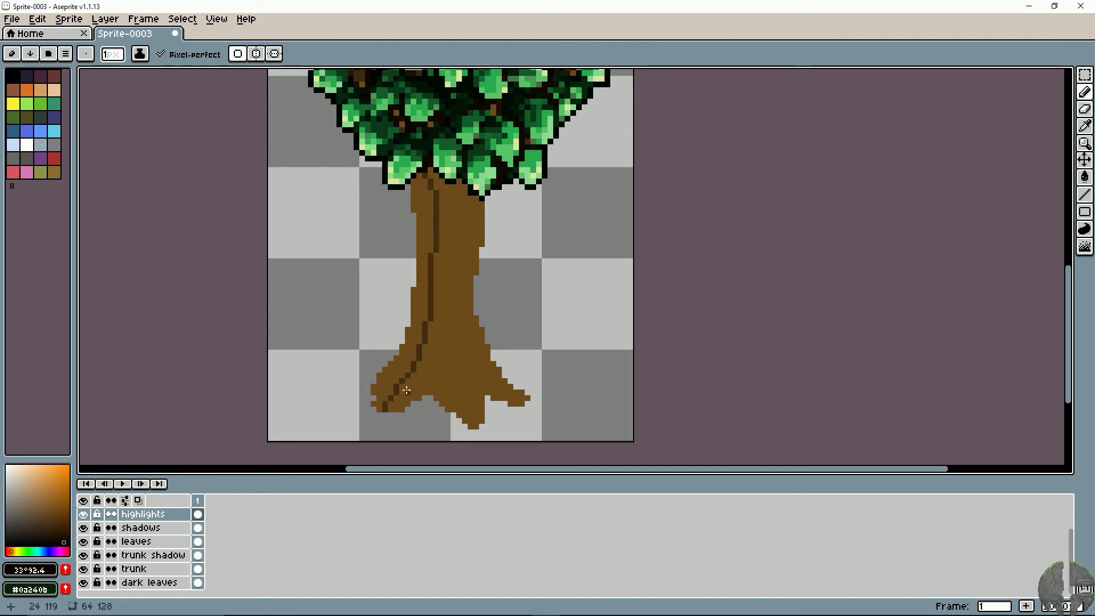
pyautogui.moveTo(432, 310); pyautogui.dragTo(469, 414)
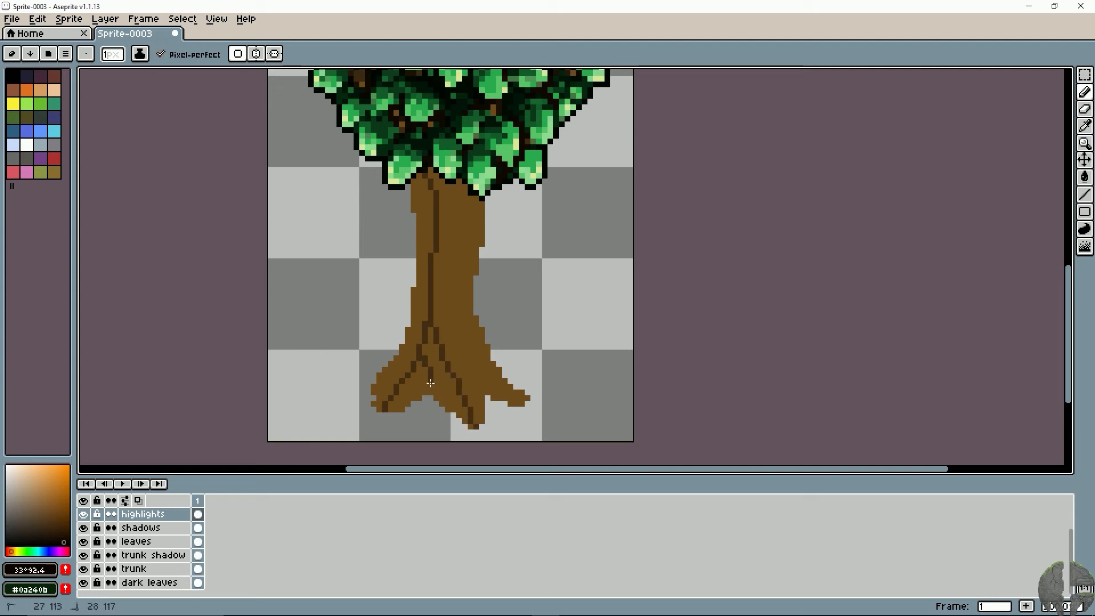
pyautogui.press('g')
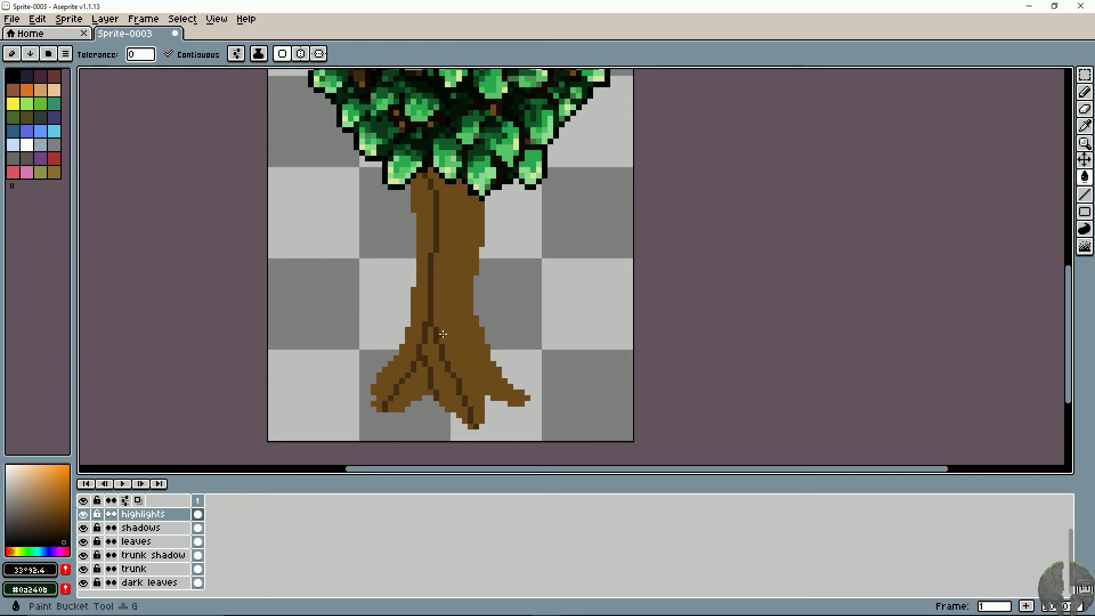
pyautogui.click(437, 335)
pyautogui.hotkey('ctrl', 'z')
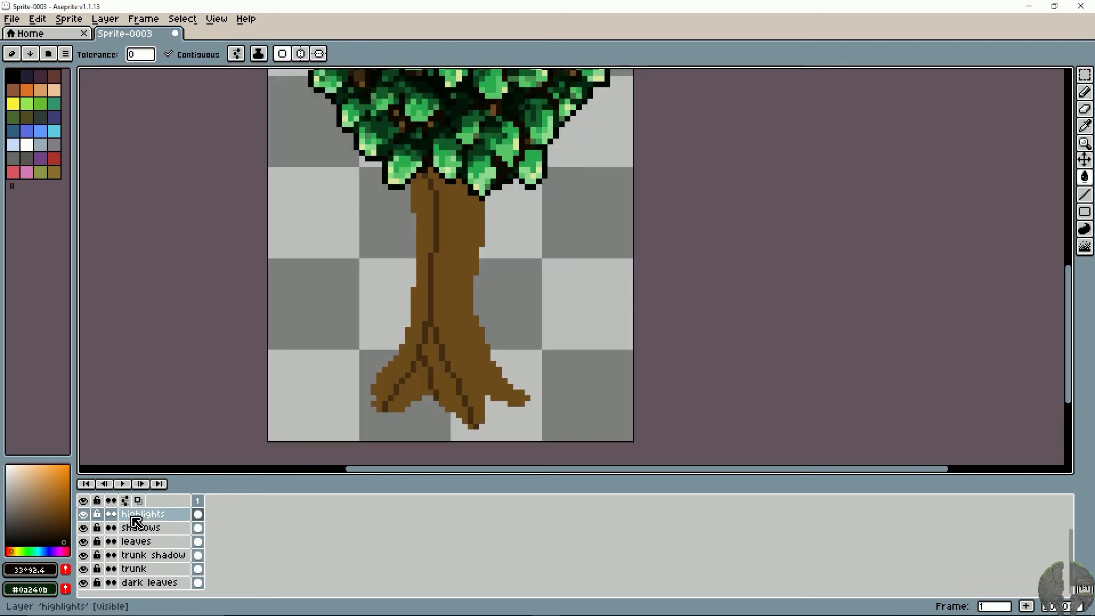
pyautogui.hotkey('ctrl', 'z')
pyautogui.hotkey('ctrl', 'z')
pyautogui.hotkey('ctrl', 'z')
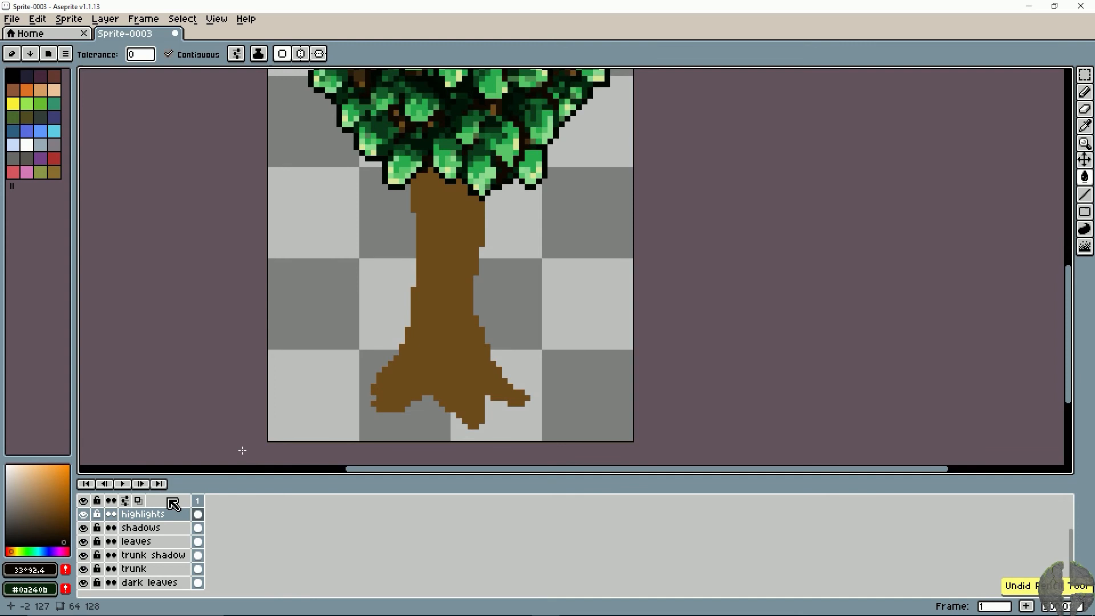
# - On the trunk layer, draw a dark brown #36220a shadow line from under the canopy down to the tip of the middle root
pyautogui.click(150, 555)
pyautogui.press('b')
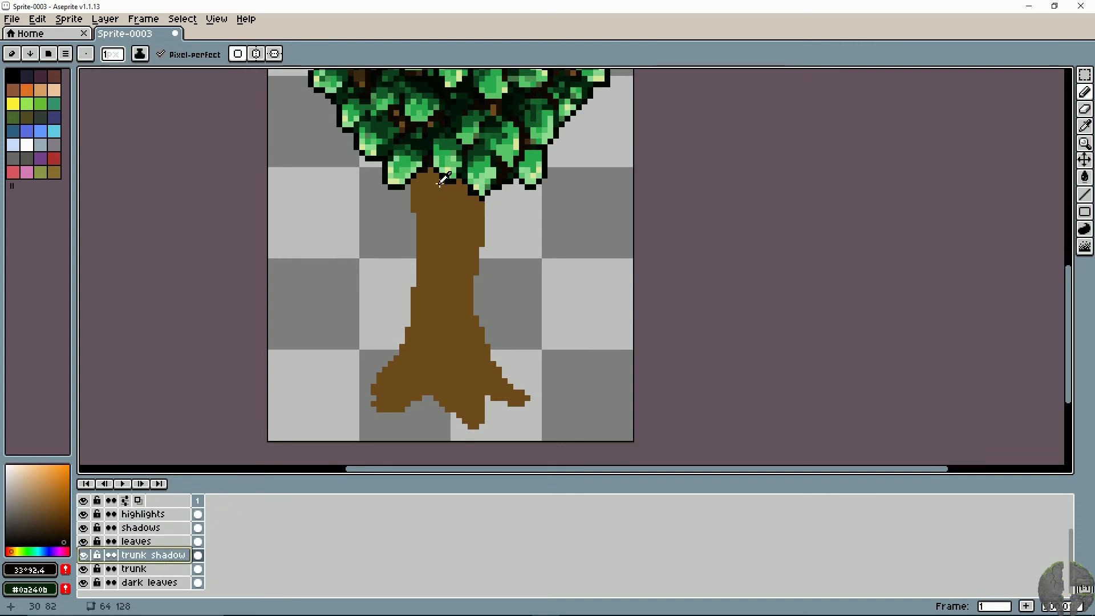
pyautogui.click(137, 568)
pyautogui.keyDown('alt'); pyautogui.click(429, 216); pyautogui.keyUp('alt')
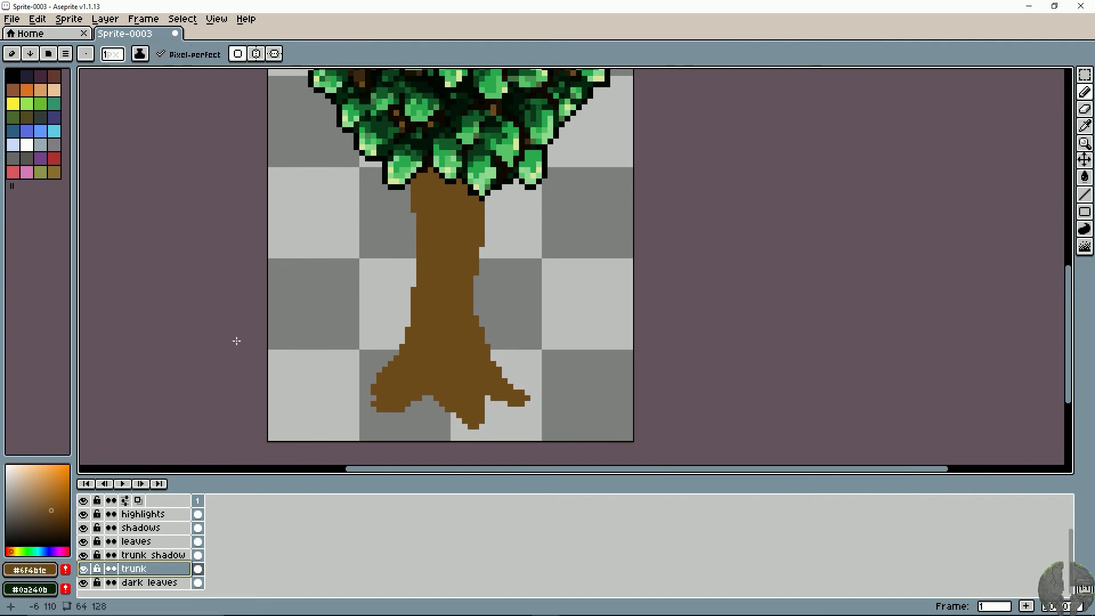
pyautogui.click(57, 529)
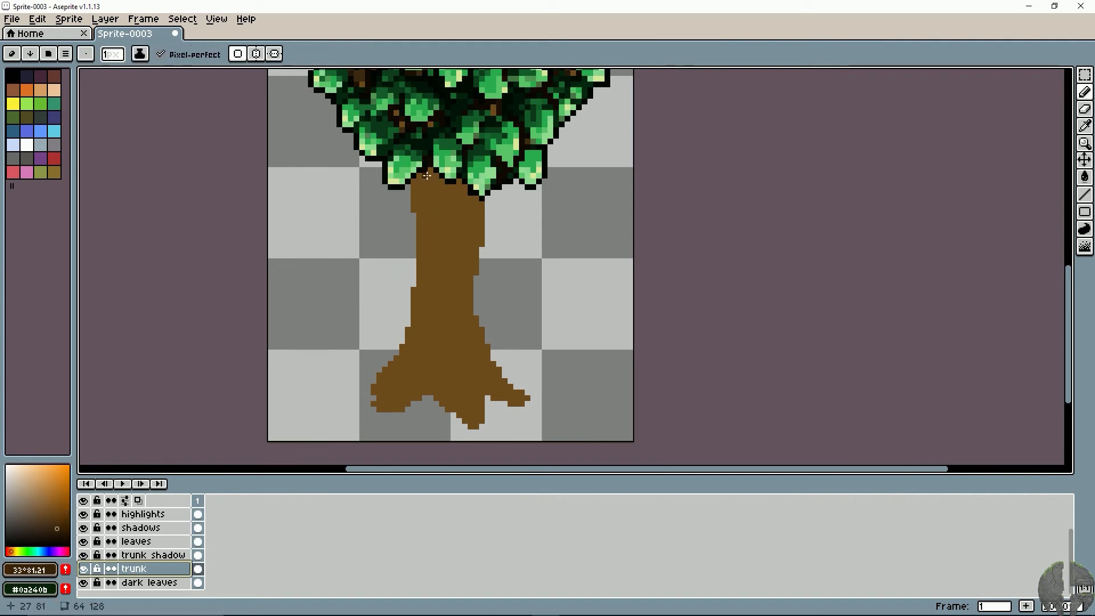
pyautogui.moveTo(427, 176); pyautogui.dragTo(429, 190)
pyautogui.moveTo(426, 259); pyautogui.dragTo(432, 346)
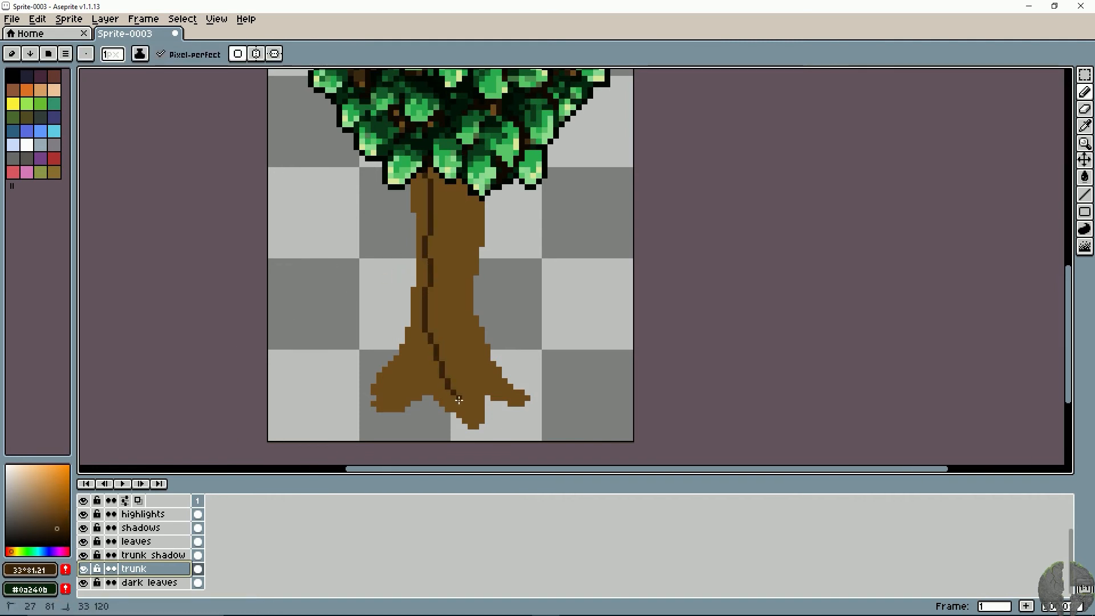
pyautogui.moveTo(472, 425); pyautogui.dragTo(472, 426)
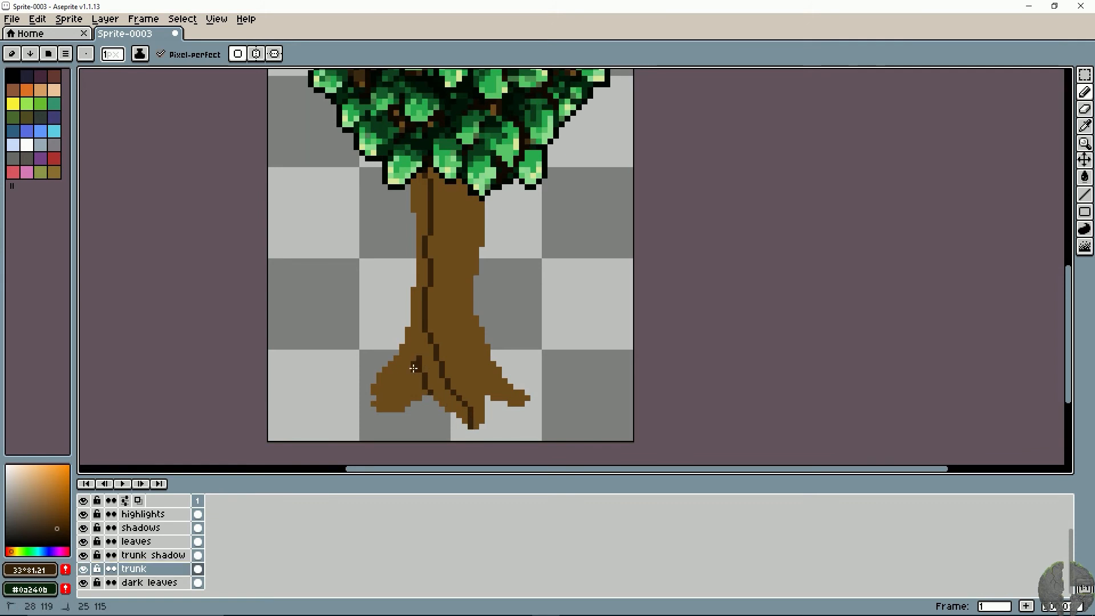
# - Undo the stroke dividing the roots, redraw it in dark brown, and shade along the left root's outer edge
pyautogui.hotkey('ctrl', 'z')
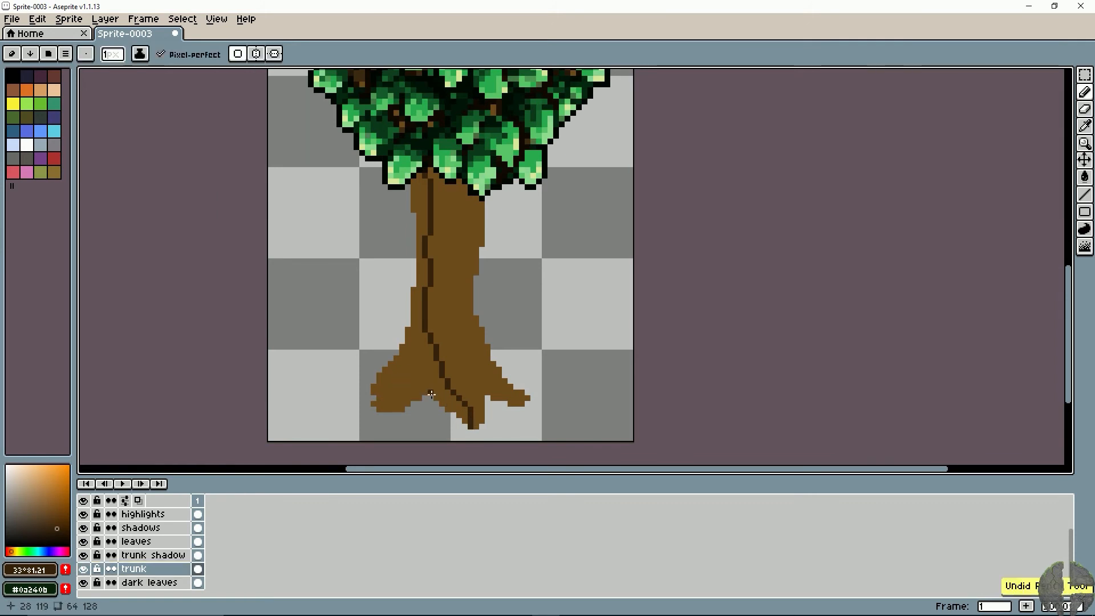
pyautogui.moveTo(405, 350)
pyautogui.mouseDown()
pyautogui.moveTo(373, 404)
pyautogui.moveTo(375, 395)
pyautogui.mouseUp()
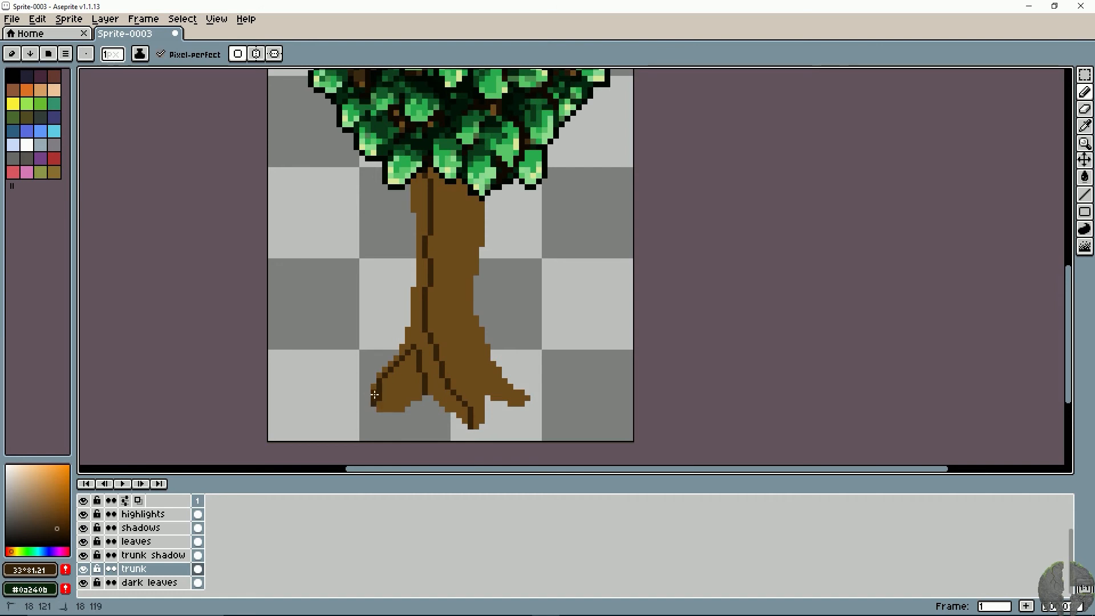
pyautogui.moveTo(408, 345)
pyautogui.mouseDown()
pyautogui.moveTo(382, 374)
pyautogui.moveTo(403, 342)
pyautogui.mouseUp()
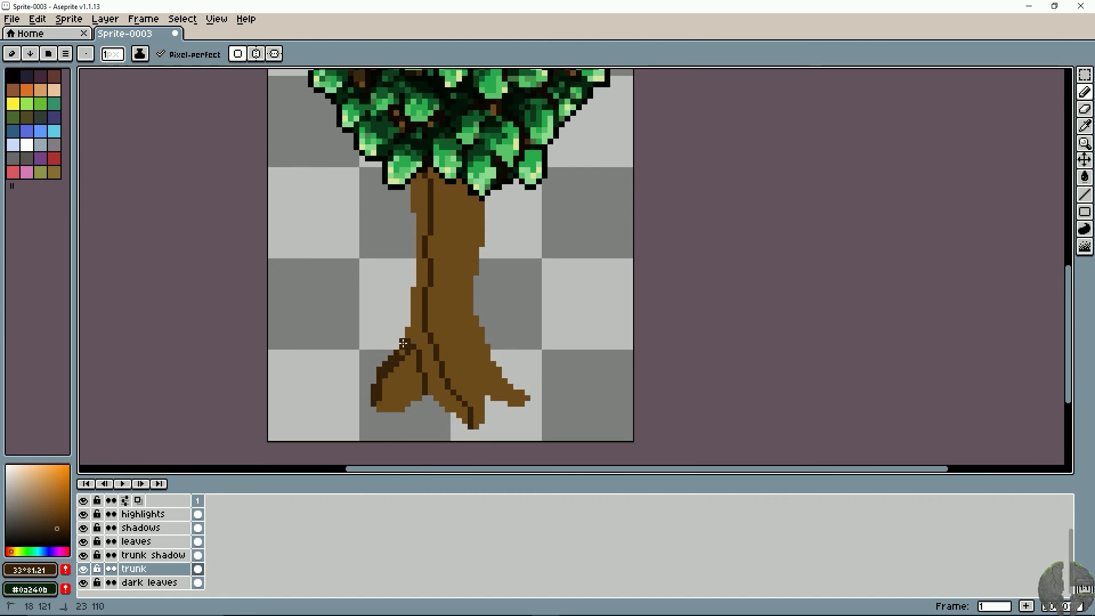
# - Fill the trunk's left side and the area between the left and middle roots with the dark brown shadow colour
pyautogui.press('g')
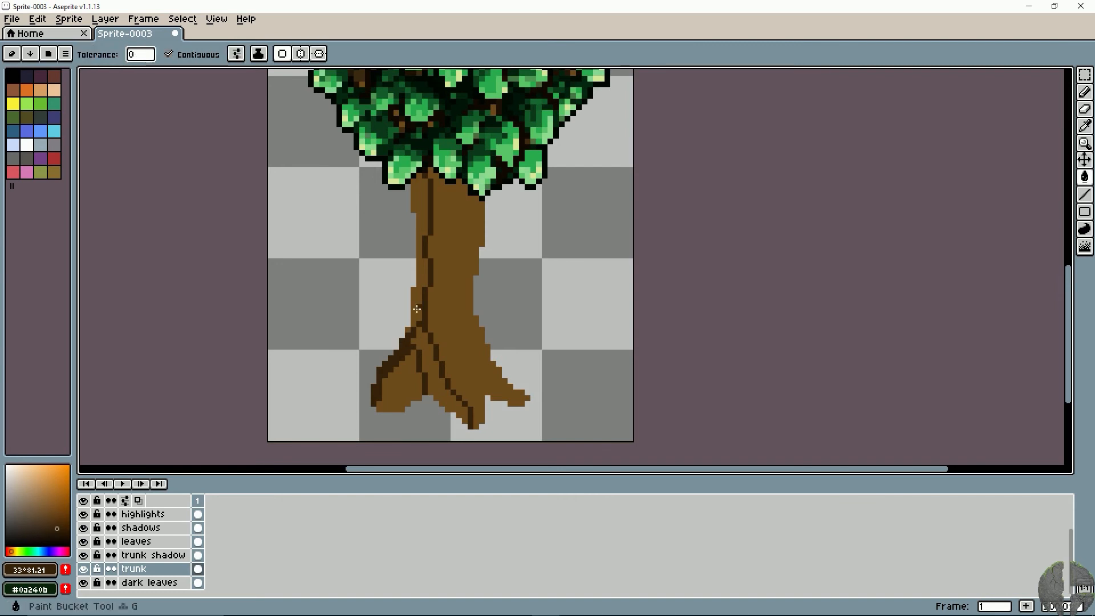
pyautogui.click(421, 280)
pyautogui.hotkey('ctrl', 'z')
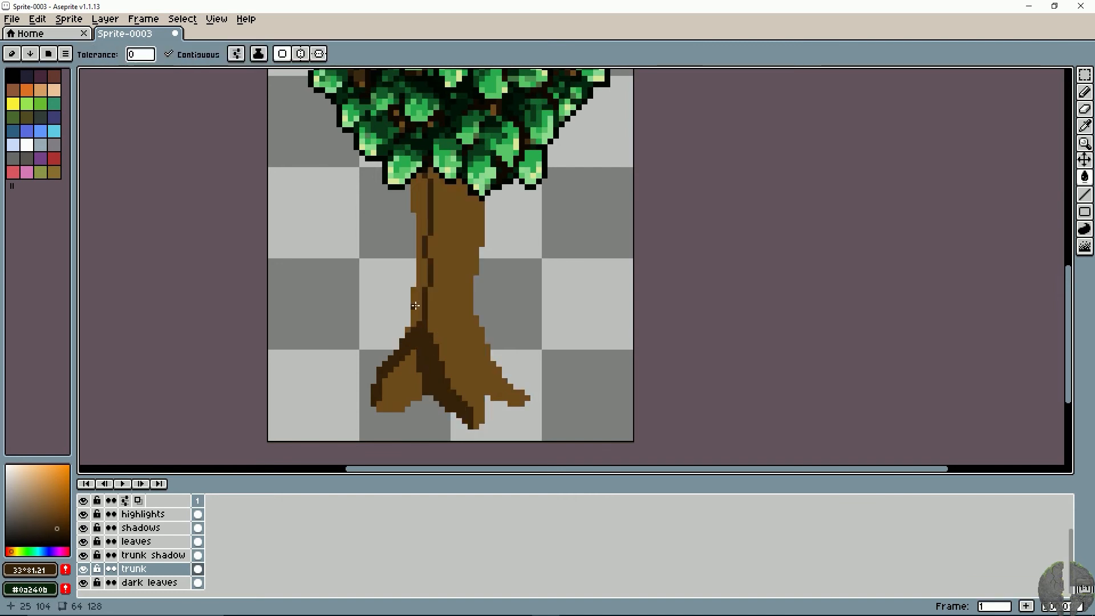
pyautogui.press('b')
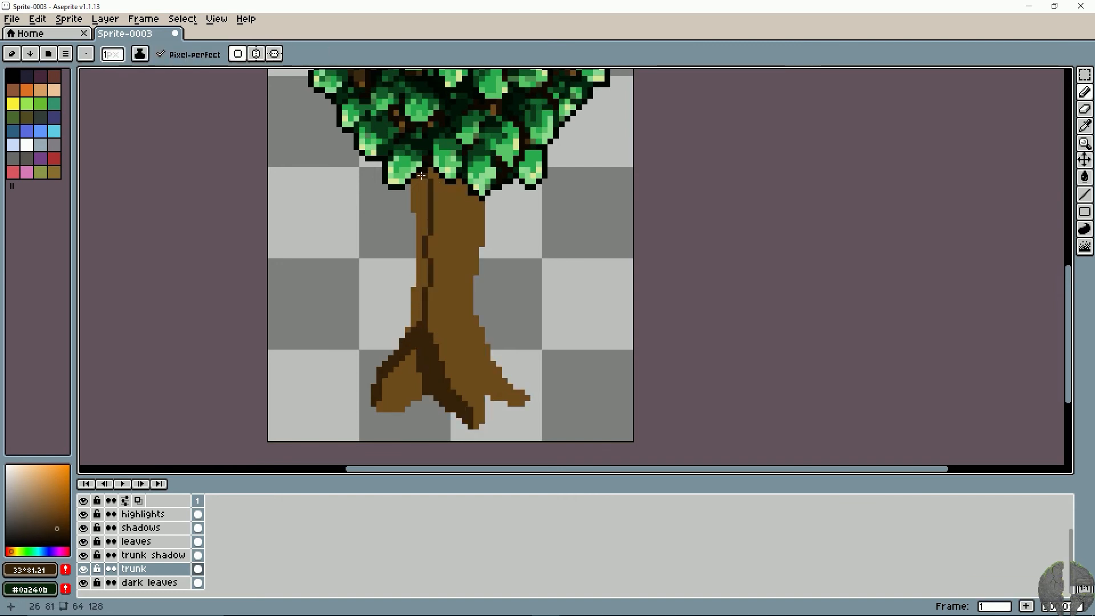
pyautogui.press('g')
pyautogui.click(419, 268)
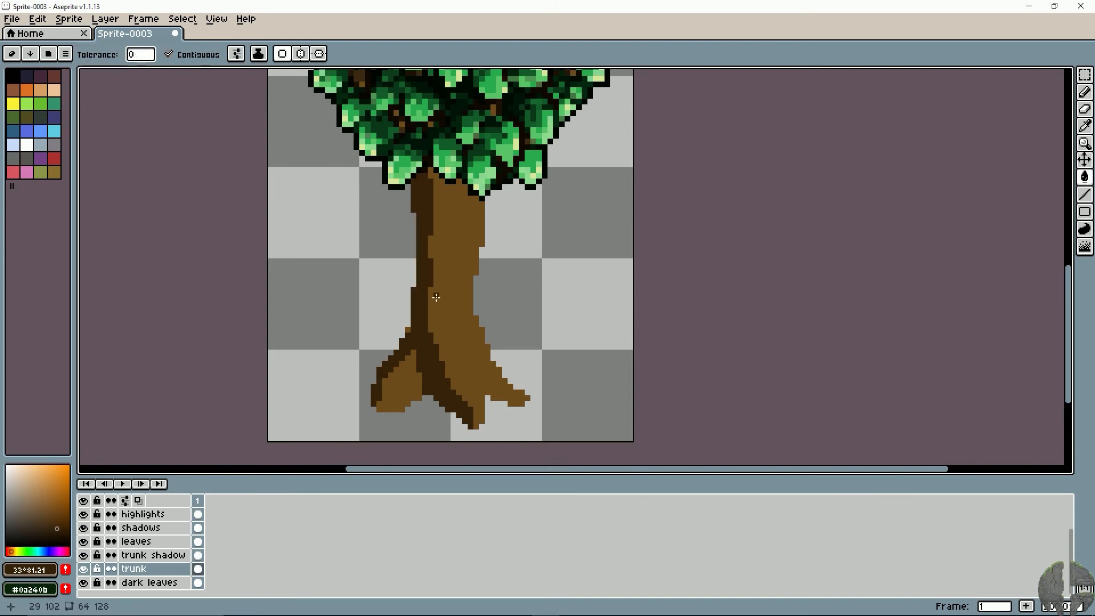
# - Shade the lower side of the right root with dark brown and erase the stray pixel beneath its tip
pyautogui.press('b')
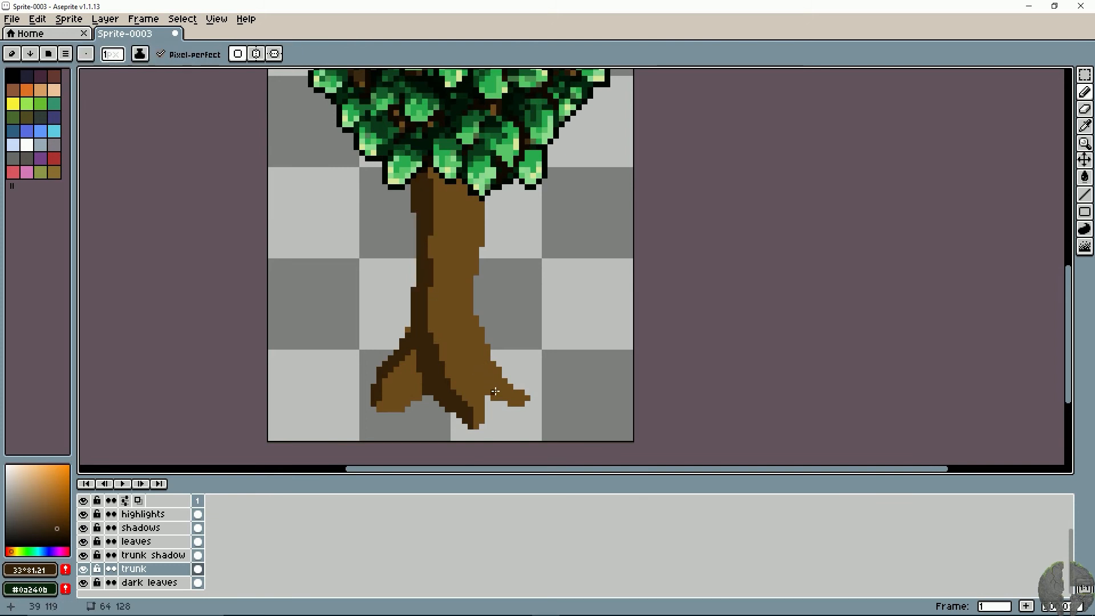
pyautogui.moveTo(513, 403); pyautogui.dragTo(481, 369)
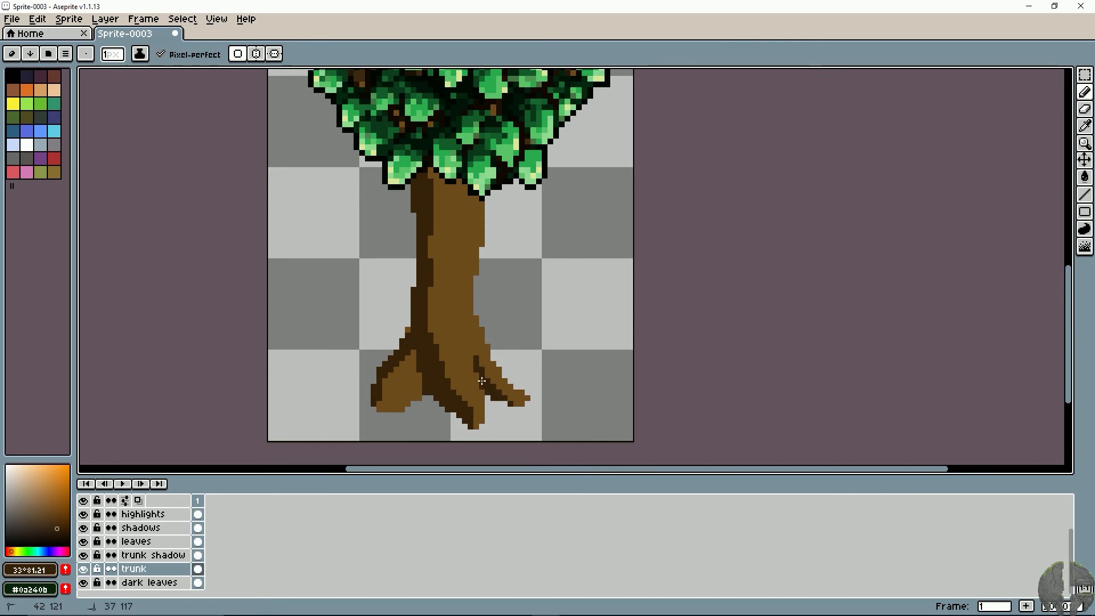
pyautogui.moveTo(493, 381); pyautogui.dragTo(521, 409)
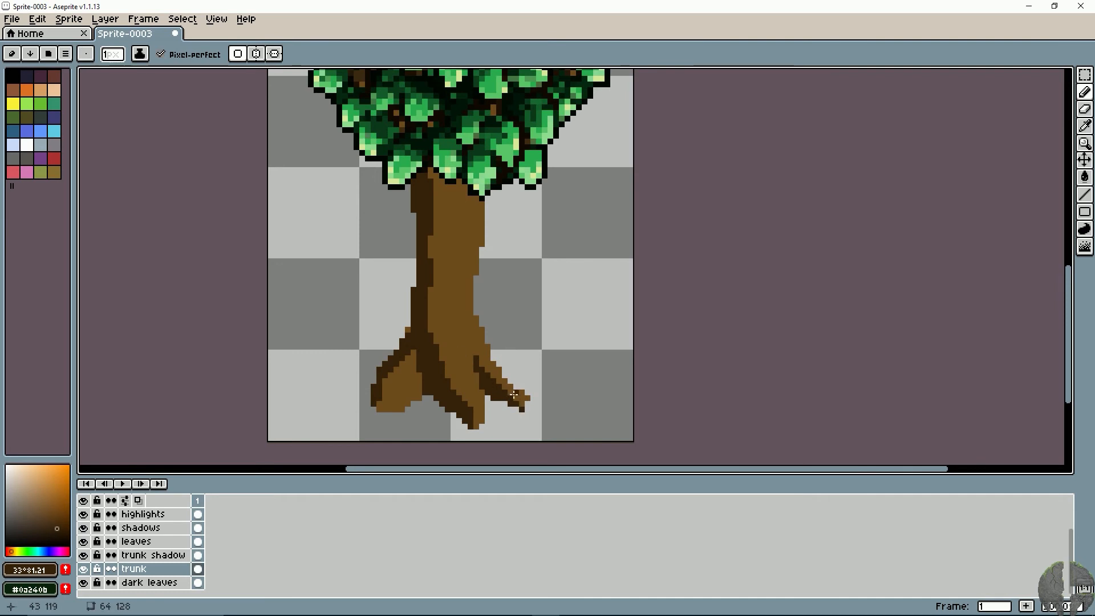
pyautogui.press('e')
pyautogui.click(522, 409)
pyautogui.press('b')
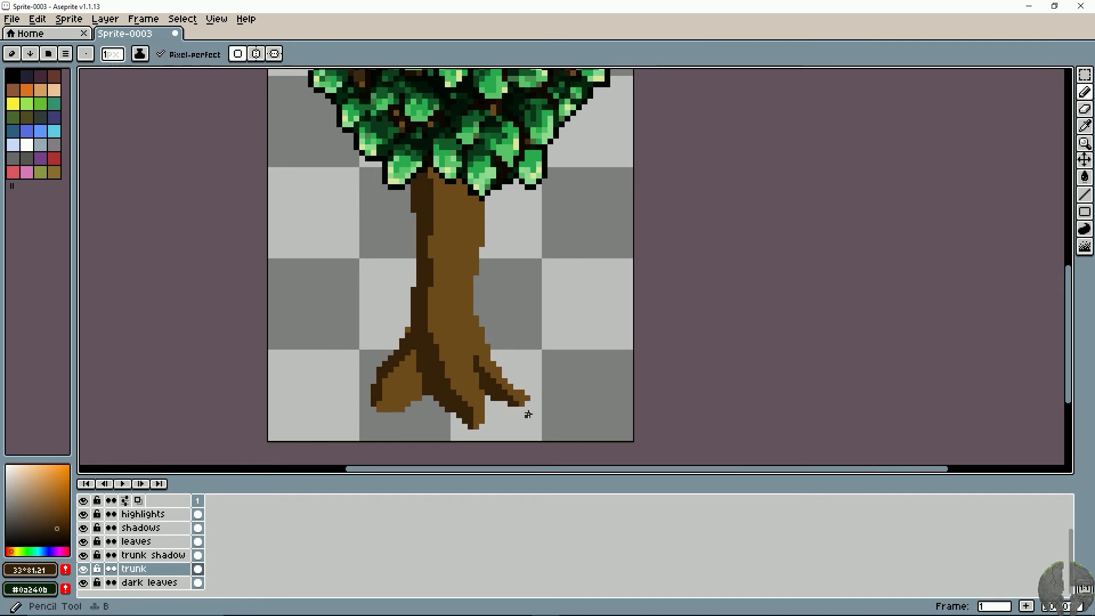
# - Widen the left root's inner side with the trunk brown and thicken the shadow on its outer side with #36220a
pyautogui.keyDown('alt'); pyautogui.click(415, 389); pyautogui.keyUp('alt')
pyautogui.moveTo(420, 393); pyautogui.dragTo(425, 361)
pyautogui.keyDown('alt'); pyautogui.click(430, 381); pyautogui.keyUp('alt')
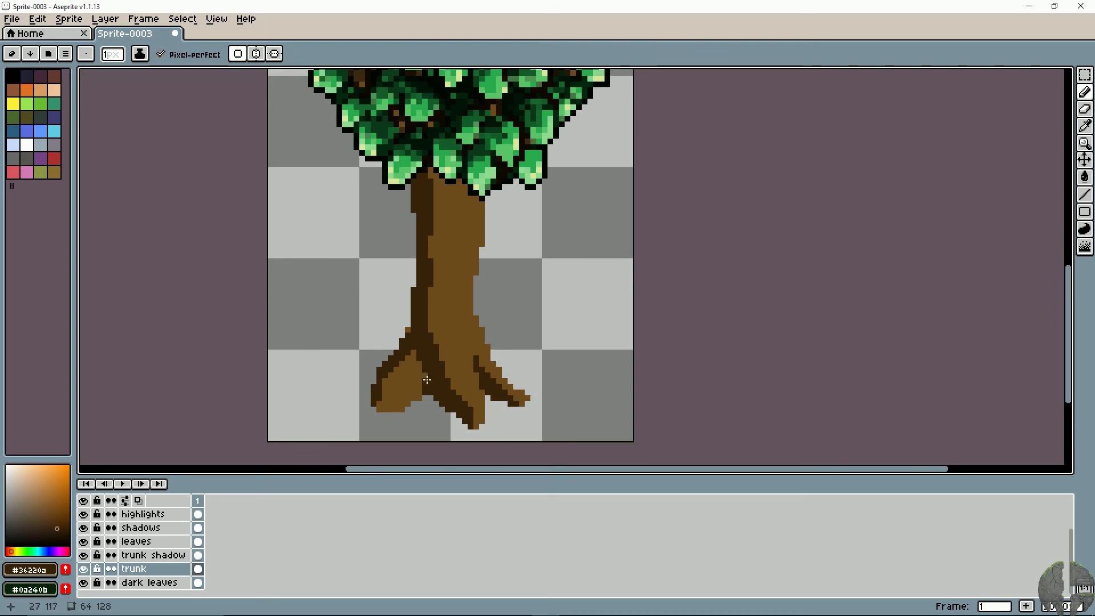
pyautogui.moveTo(416, 397); pyautogui.dragTo(403, 407)
pyautogui.hotkey('ctrl', 'z')
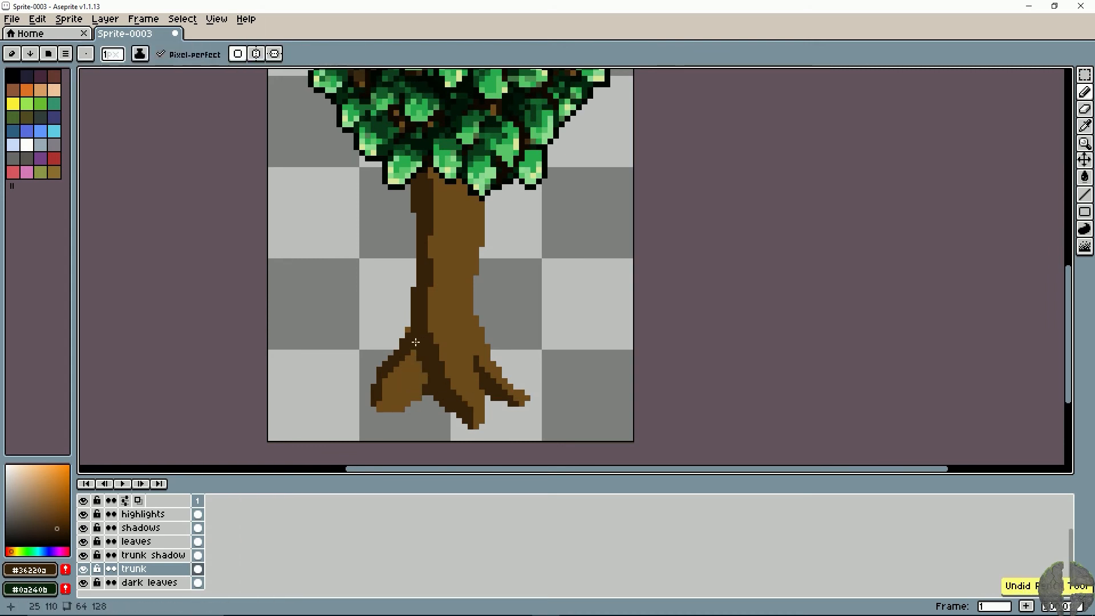
pyautogui.moveTo(413, 347); pyautogui.dragTo(387, 389)
pyautogui.click(390, 375)
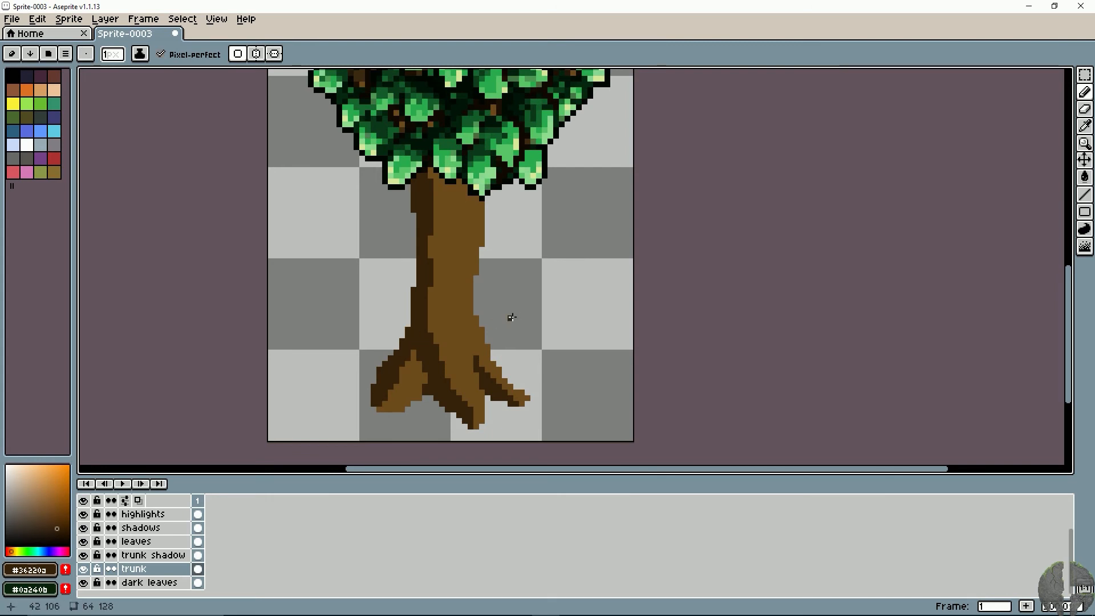
# - Draw a light brown highlight (hue 33°, saturation 56, value 77) down the trunk to the middle root's tip and along the right root
pyautogui.keyDown('alt'); pyautogui.click(451, 205); pyautogui.keyUp('alt')
pyautogui.click(55, 487)
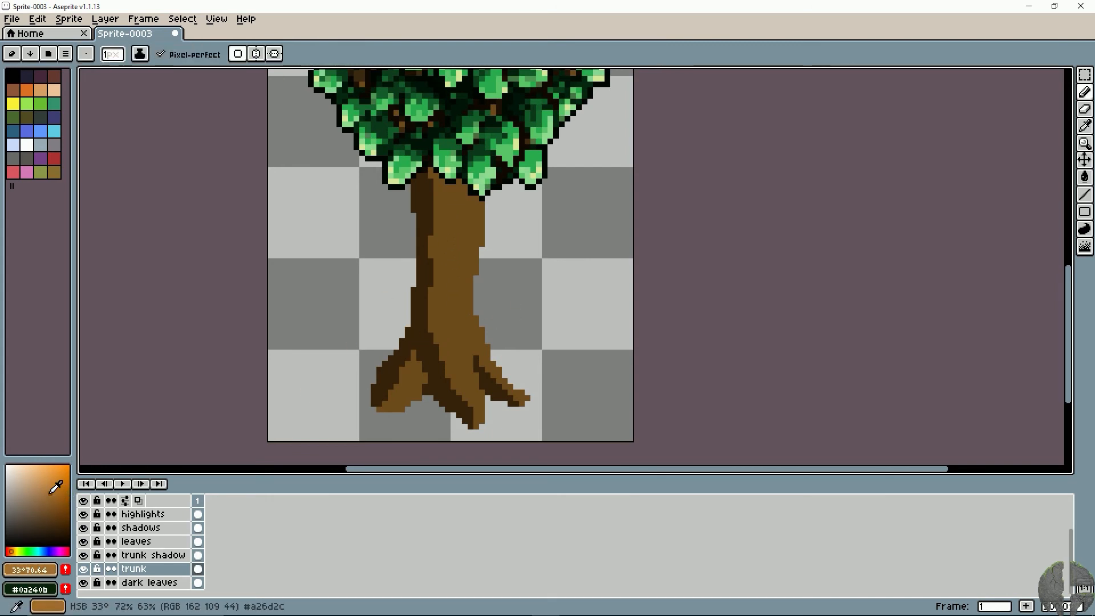
pyautogui.moveTo(55, 488); pyautogui.dragTo(41, 483)
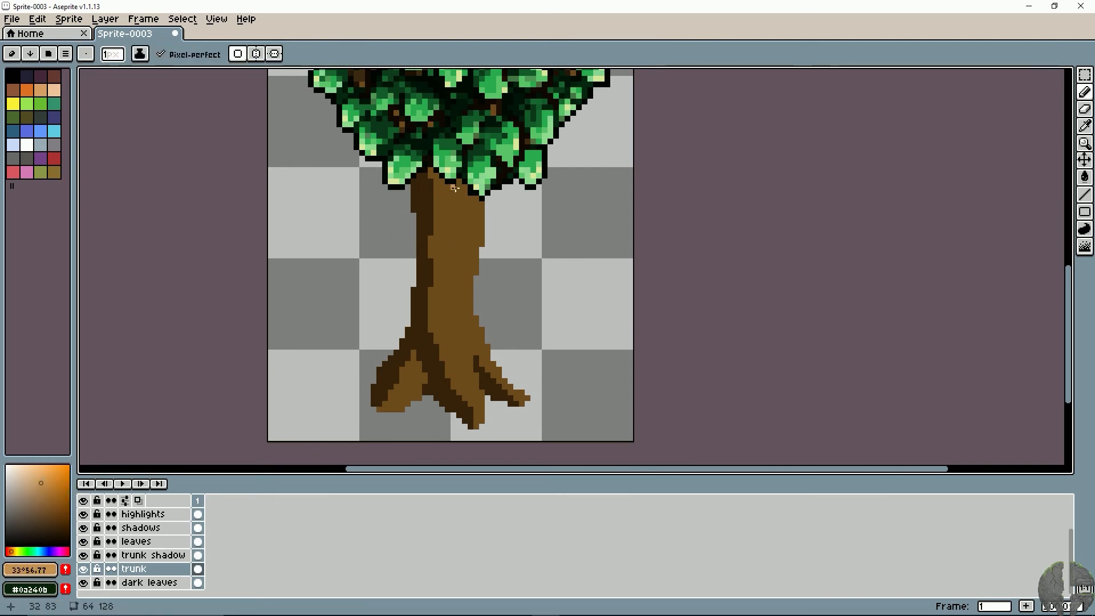
pyautogui.moveTo(455, 189); pyautogui.dragTo(456, 296)
pyautogui.hotkey('ctrl', 'z')
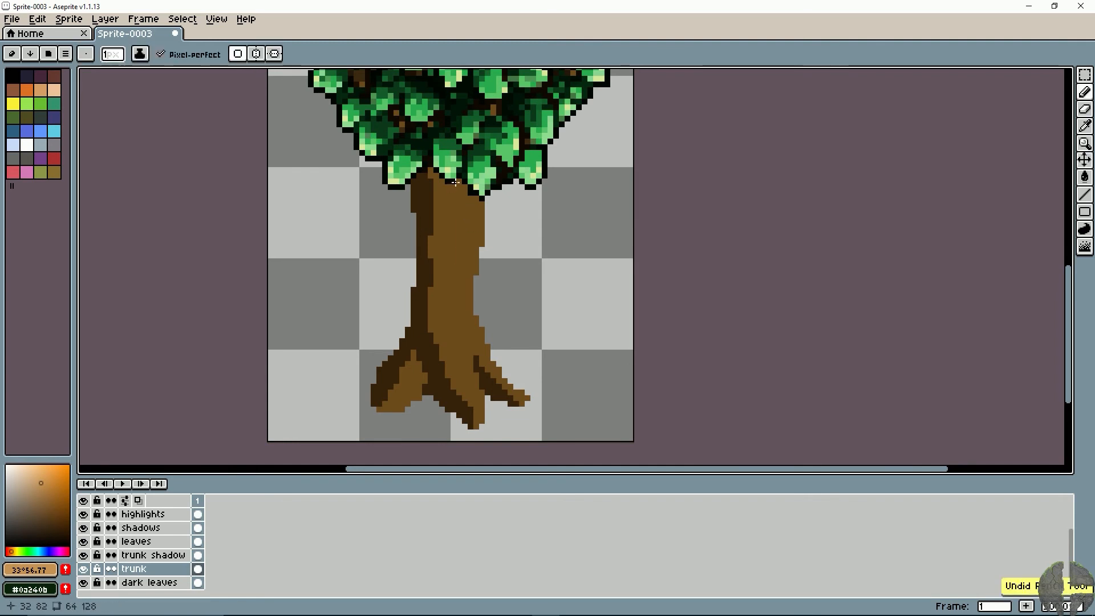
pyautogui.moveTo(455, 182); pyautogui.dragTo(465, 203)
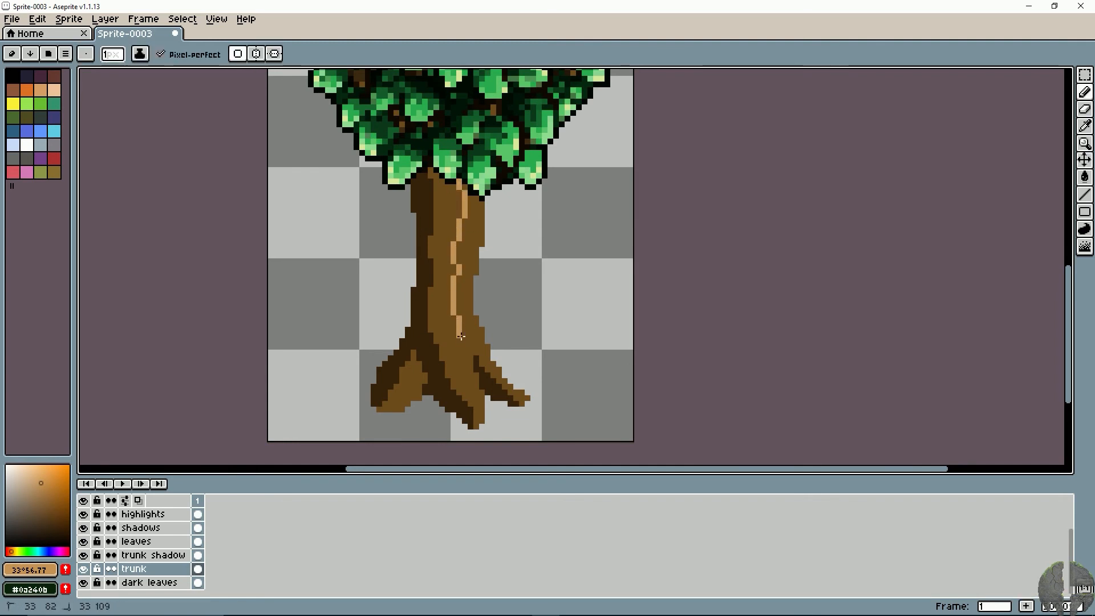
pyautogui.moveTo(478, 409); pyautogui.dragTo(481, 423)
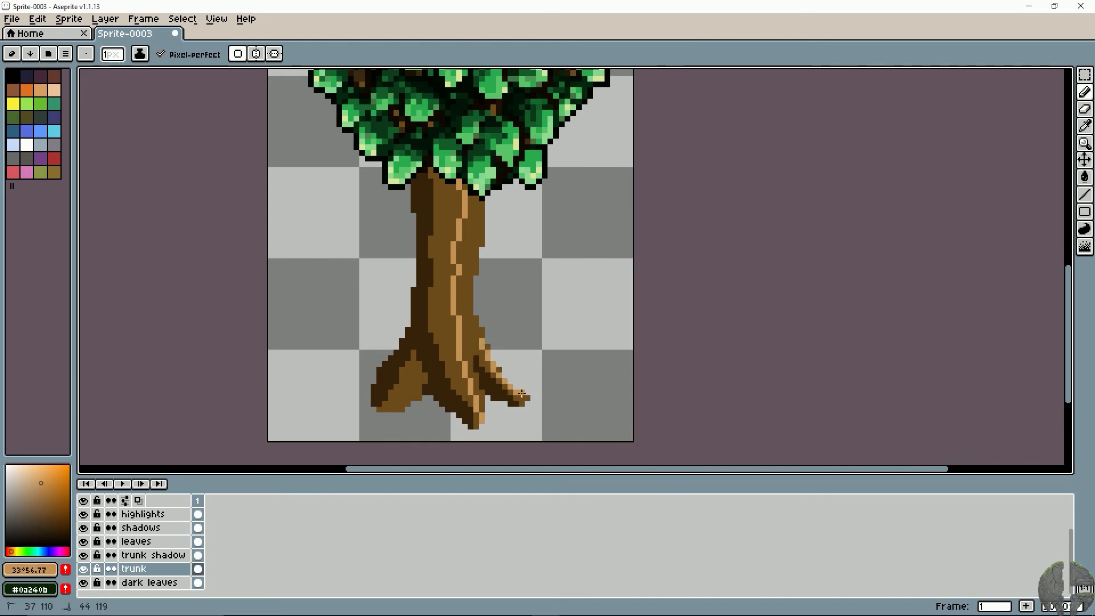
# - Draw a light brown line up the trunk's right edge and fill the trunk's right side with the same colour
pyautogui.moveTo(479, 333); pyautogui.dragTo(472, 255)
pyautogui.press('g')
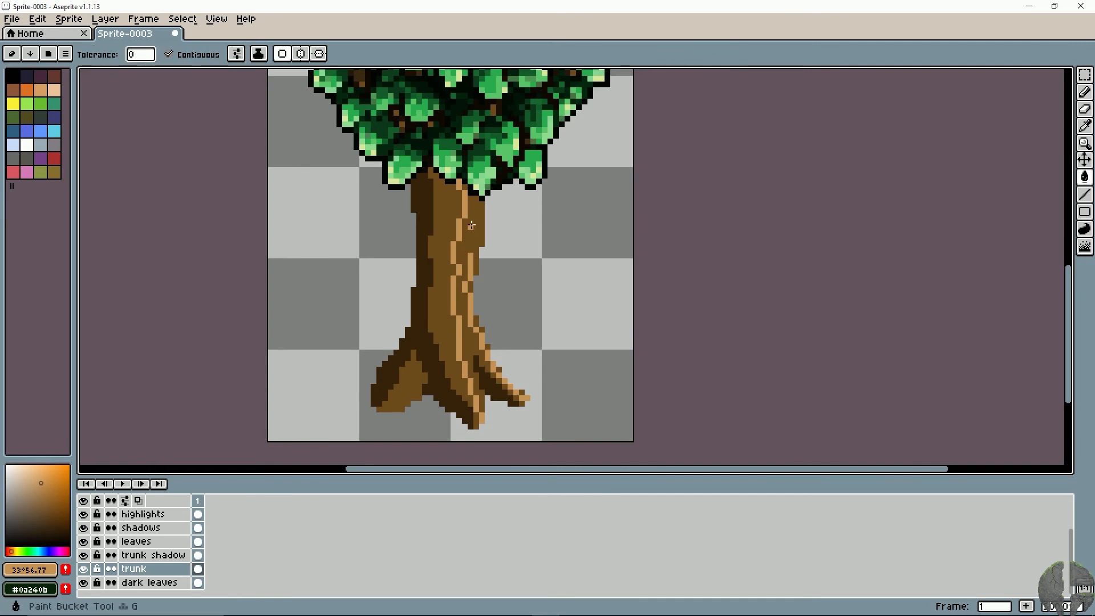
pyautogui.click(472, 253)
pyautogui.hotkey('ctrl', 'z')
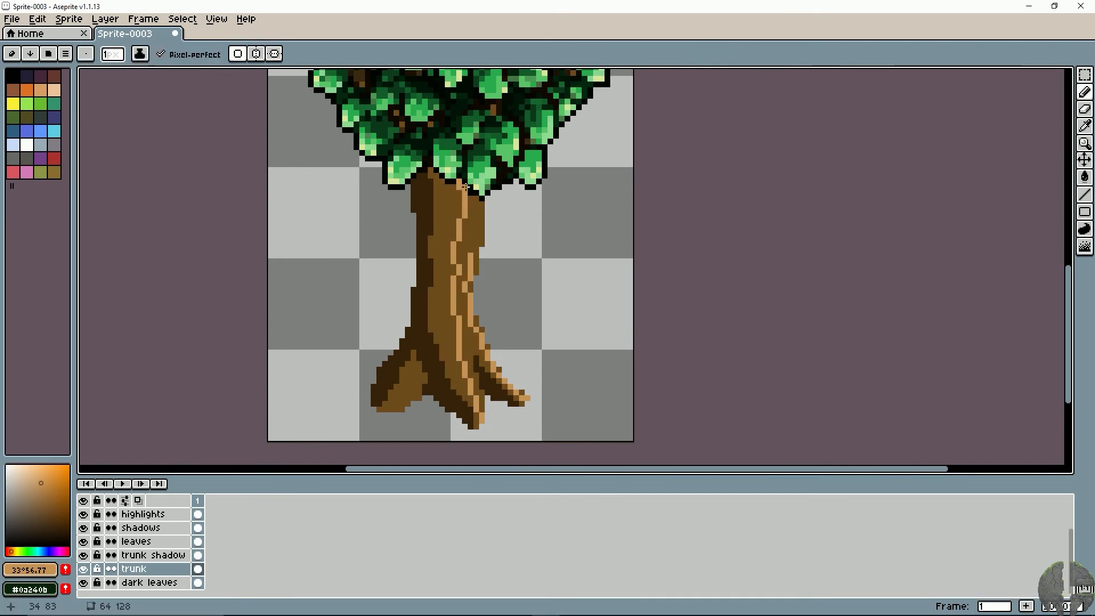
pyautogui.press('g')
pyautogui.click(468, 223)
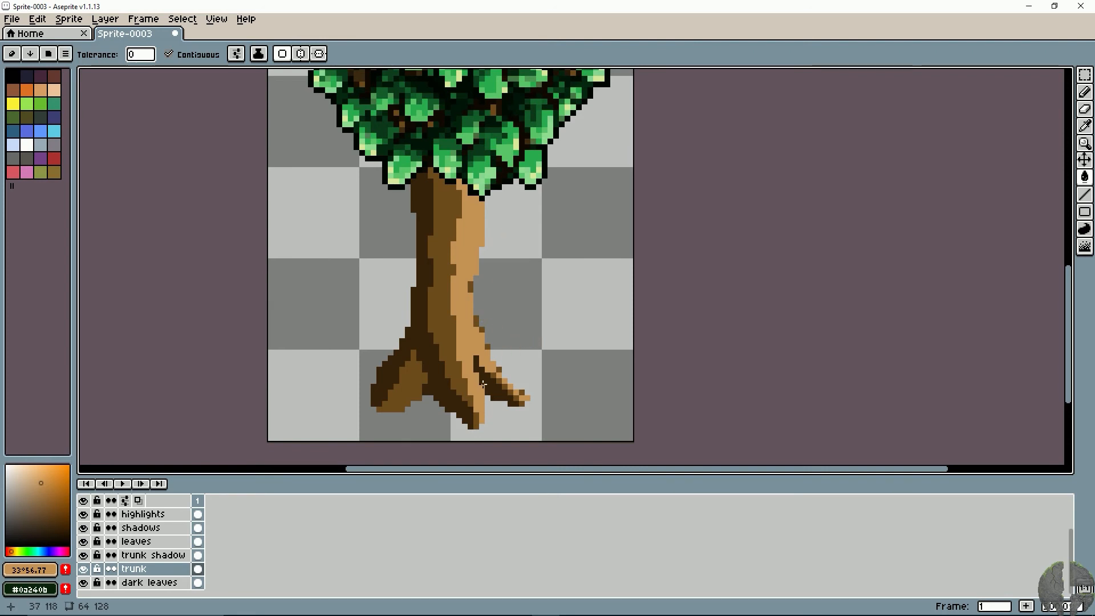
# - Touch up the middle root's tip with #6f4b1e and cover the stray darker pixel on the trunk's right edge with #c69456
pyautogui.press('b')
pyautogui.keyDown('alt'); pyautogui.click(437, 336); pyautogui.keyUp('alt')
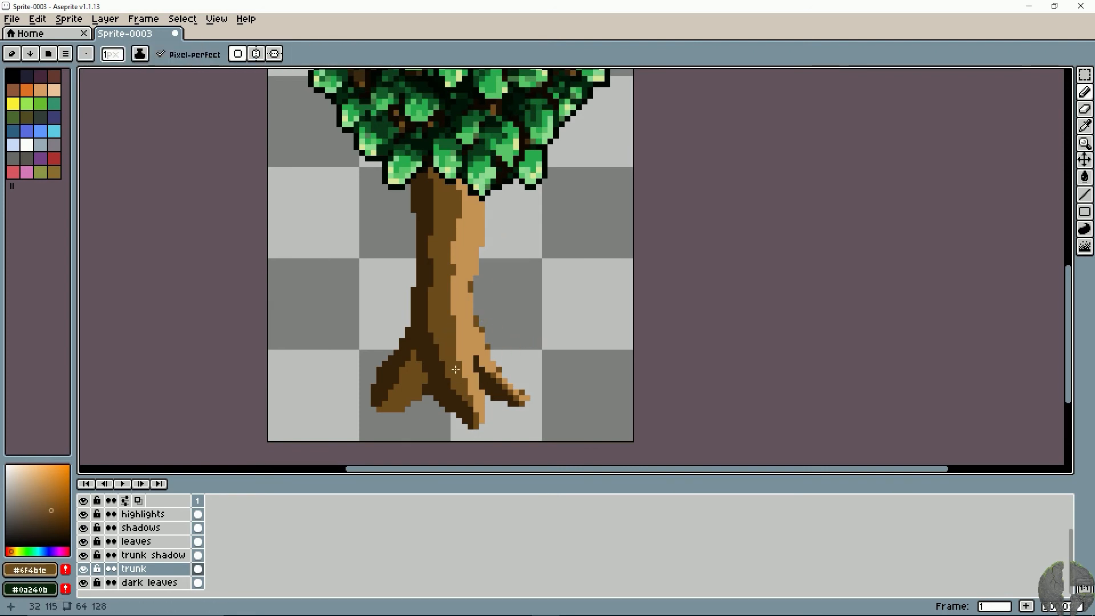
pyautogui.keyDown('alt'); pyautogui.click(483, 400); pyautogui.keyUp('alt')
pyautogui.moveTo(450, 296); pyautogui.dragTo(425, 344)
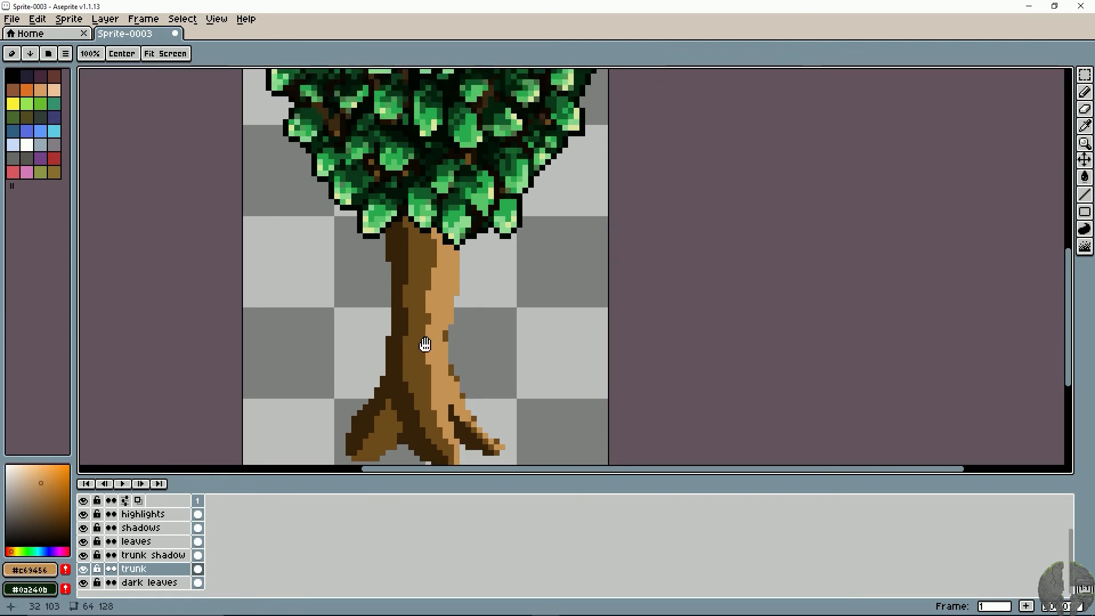
pyautogui.click(445, 335)
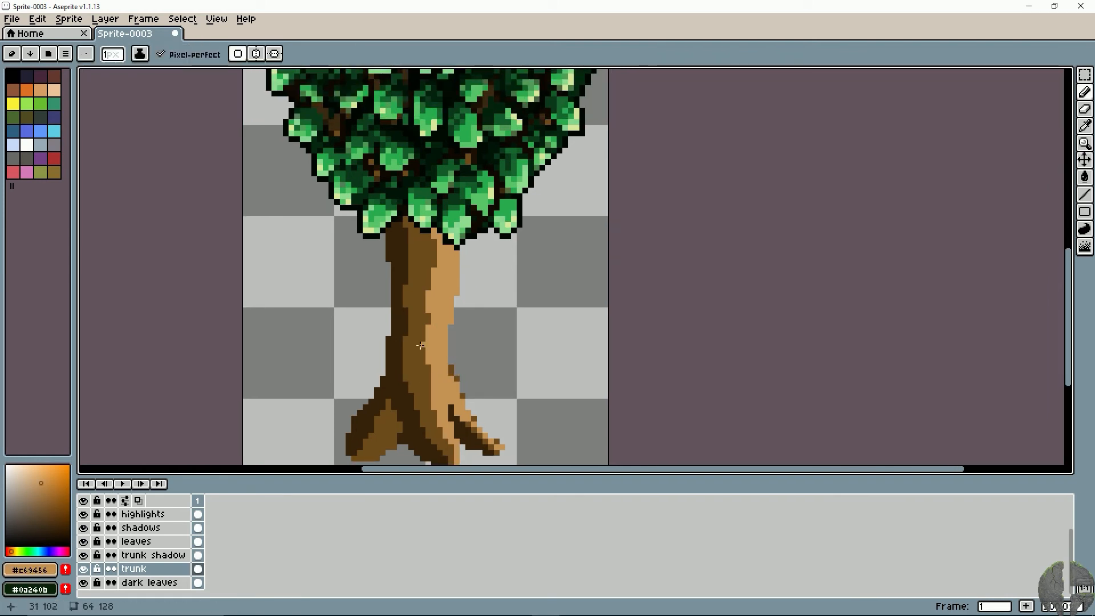
# - Outline the left edge of the trunk and left root with a very dark brown (hue 32°, saturation 96, value 8)
pyautogui.keyDown('alt'); pyautogui.click(394, 248); pyautogui.keyUp('alt')
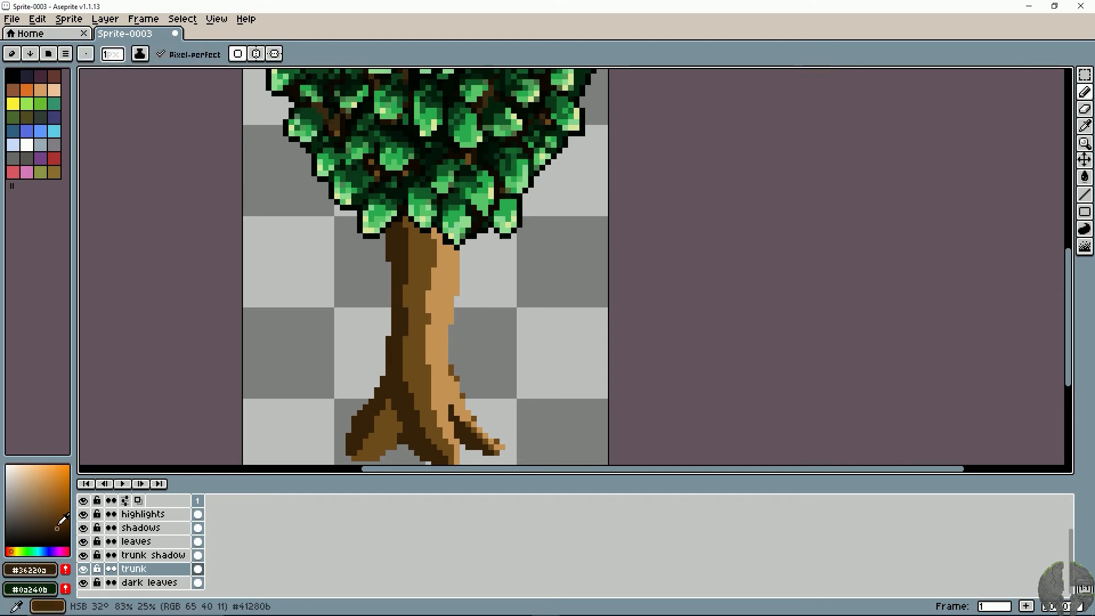
pyautogui.moveTo(57, 530); pyautogui.dragTo(66, 539)
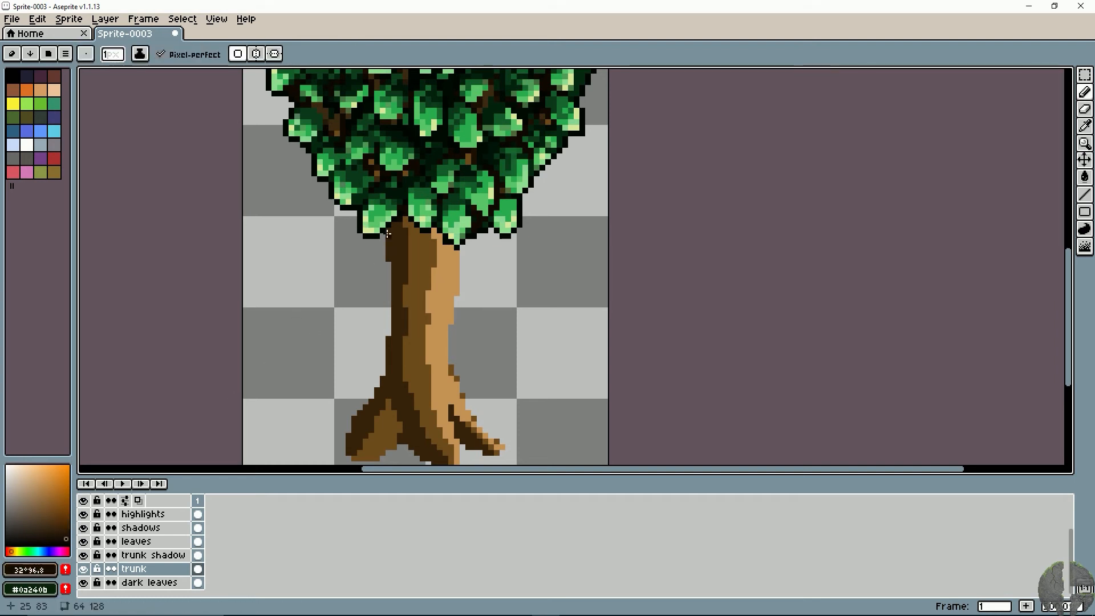
pyautogui.moveTo(388, 234); pyautogui.dragTo(394, 280)
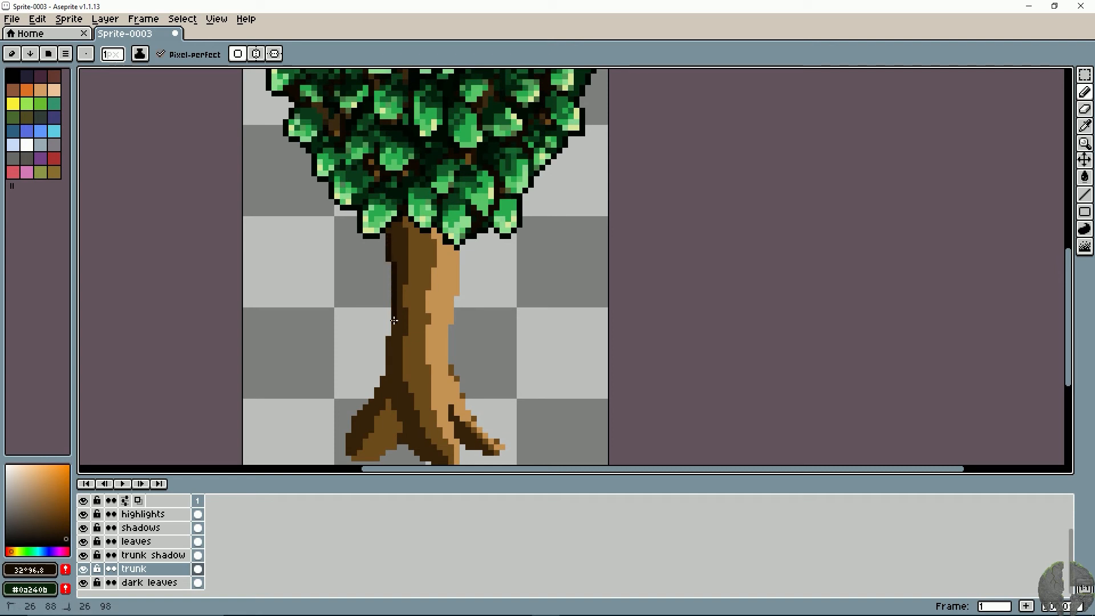
pyautogui.moveTo(394, 320)
pyautogui.mouseDown()
pyautogui.moveTo(384, 381)
pyautogui.moveTo(364, 405)
pyautogui.mouseUp()
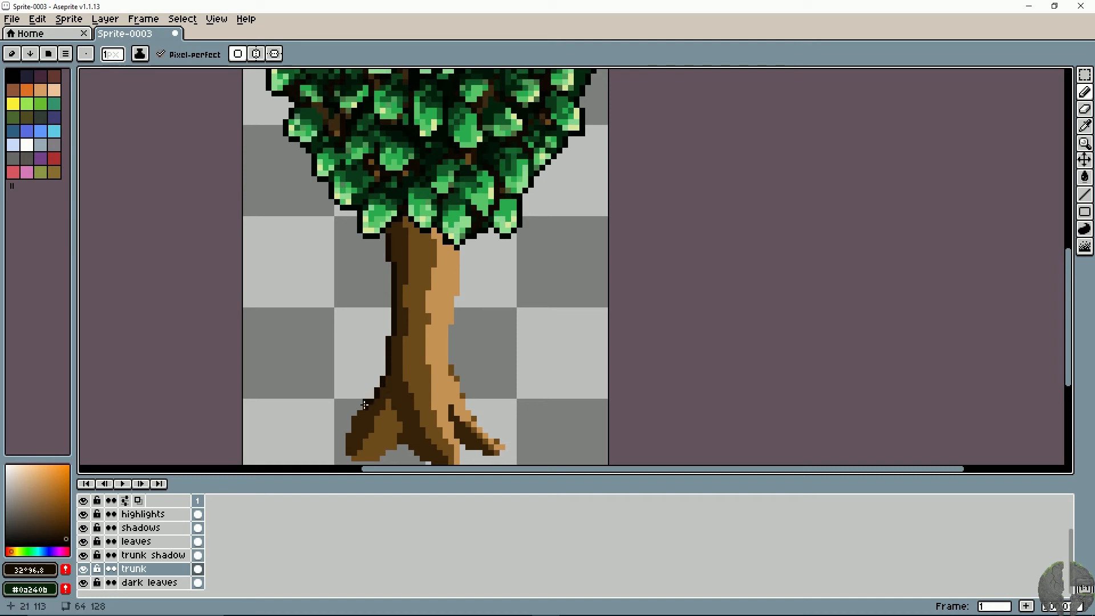
pyautogui.click(371, 403)
pyautogui.moveTo(350, 420)
pyautogui.mouseDown()
pyautogui.moveTo(348, 429)
pyautogui.moveTo(356, 392)
pyautogui.mouseUp()
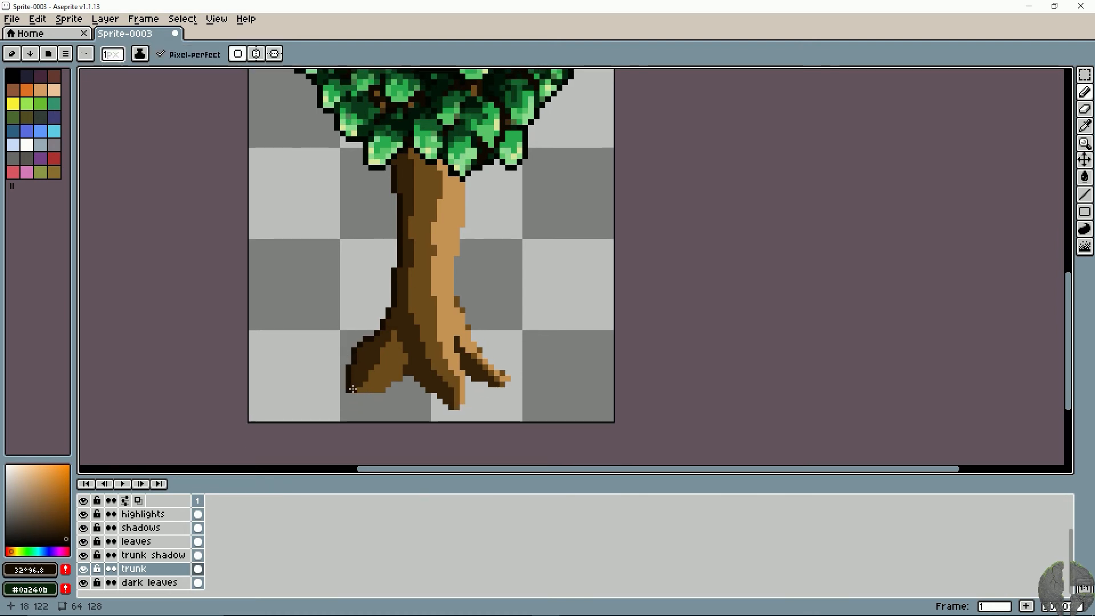
pyautogui.hotkey('ctrl', 'z')
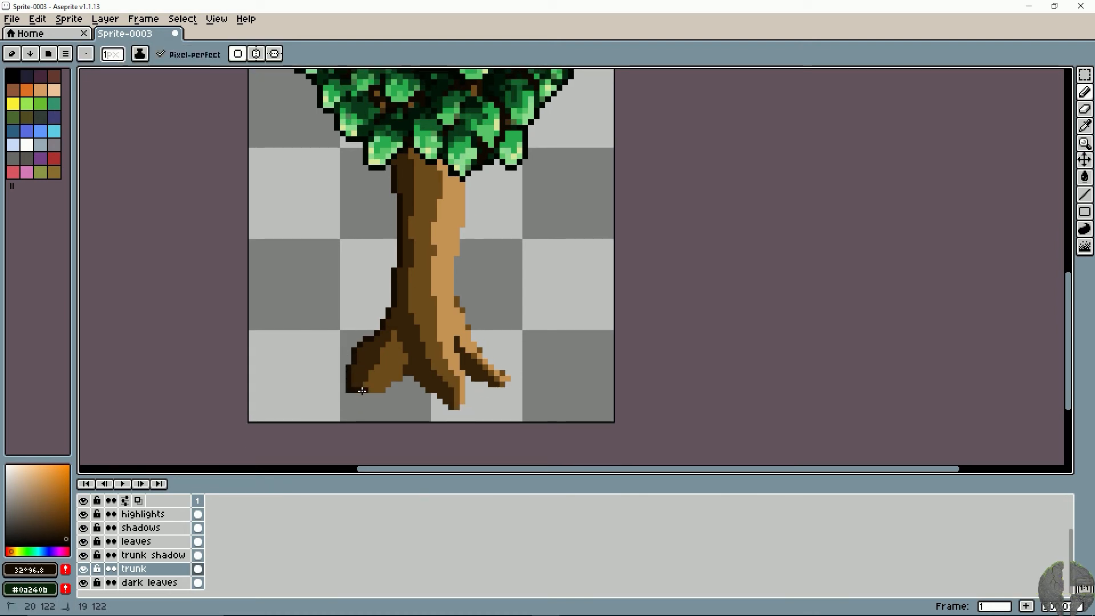
pyautogui.moveTo(363, 391); pyautogui.dragTo(375, 390)
pyautogui.hotkey('ctrl', 'z')
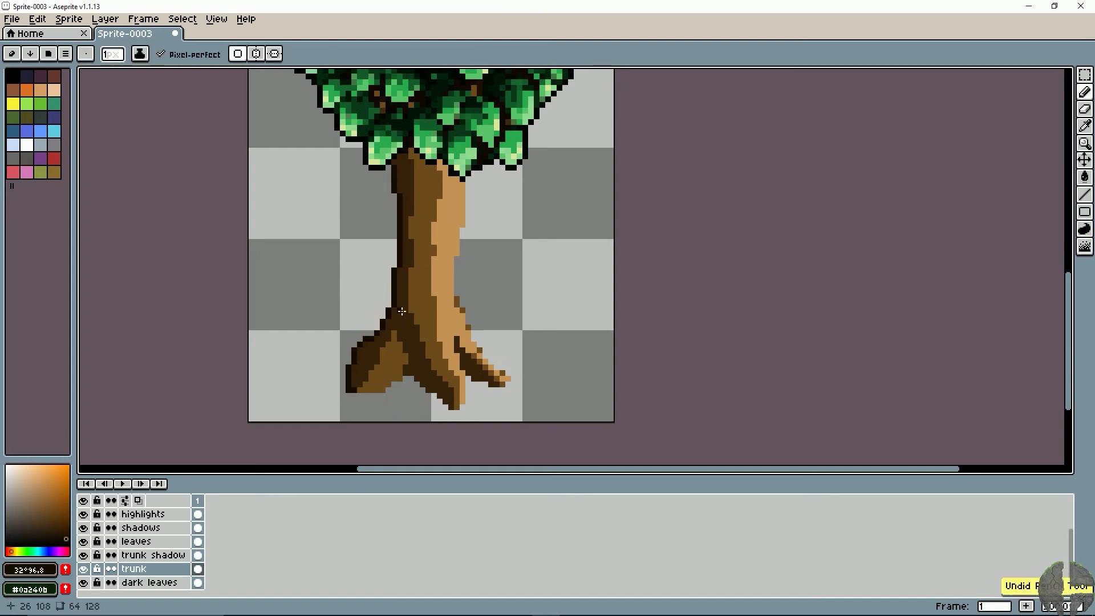
pyautogui.press('alt')
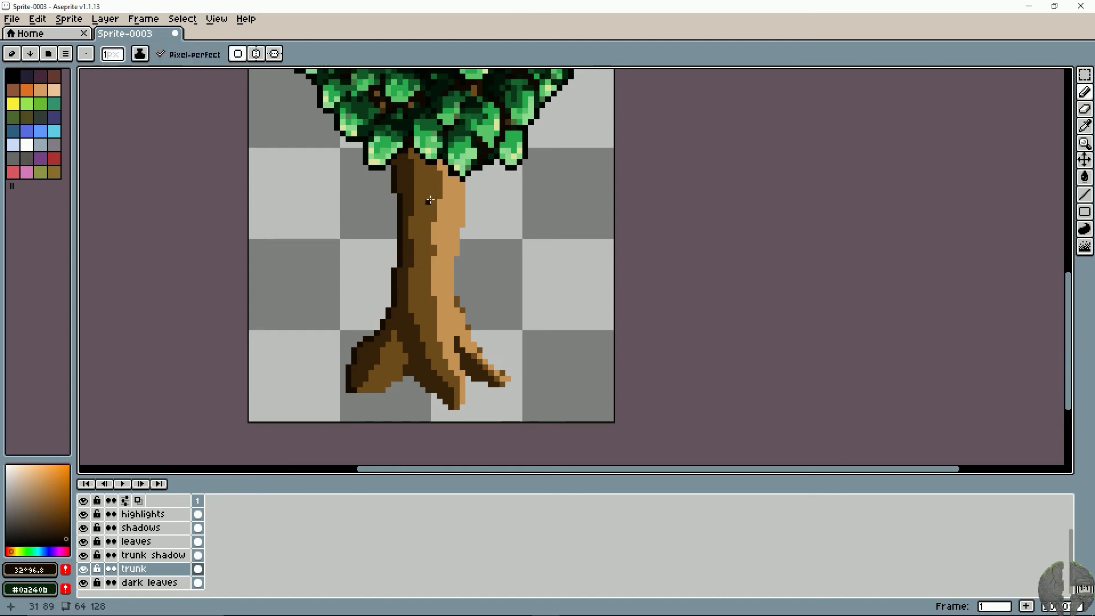
pyautogui.press('alt')
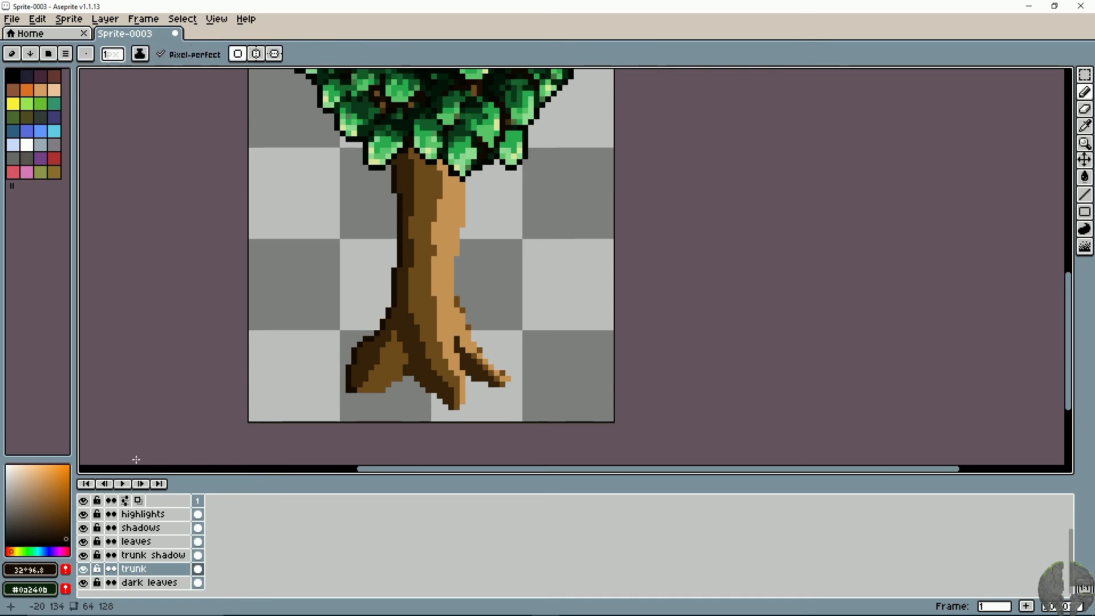
# - Edge the right side of the trunk, the right root and the middle root with a medium brown (hue 33°, saturation 72, value 50)
pyautogui.keyDown('alt'); pyautogui.click(456, 201); pyautogui.keyUp('alt')
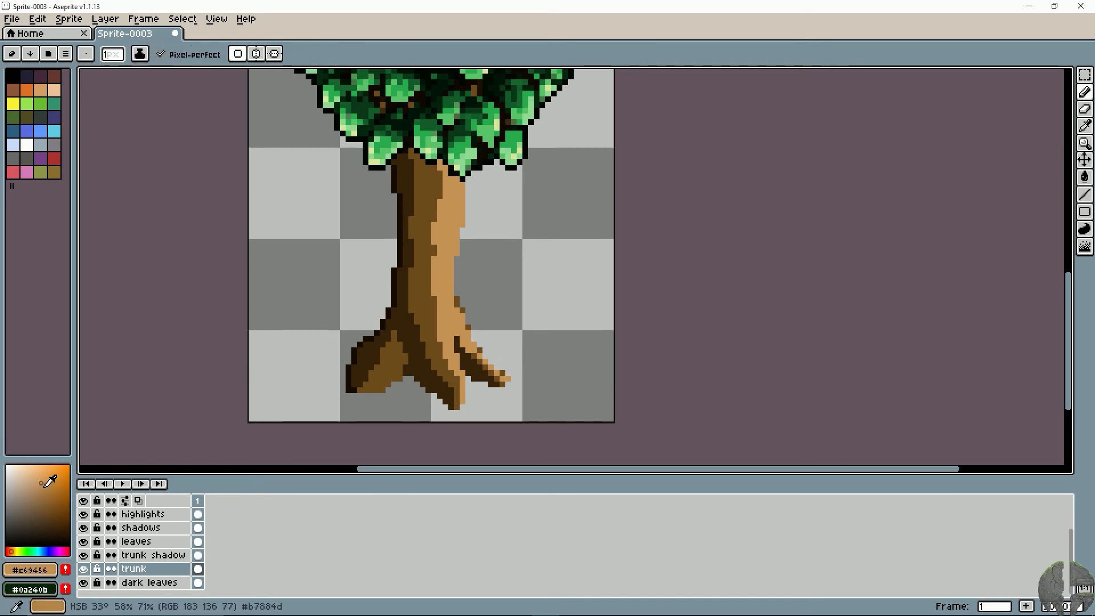
pyautogui.moveTo(463, 180)
pyautogui.mouseDown()
pyautogui.moveTo(449, 293)
pyautogui.moveTo(458, 317)
pyautogui.mouseUp()
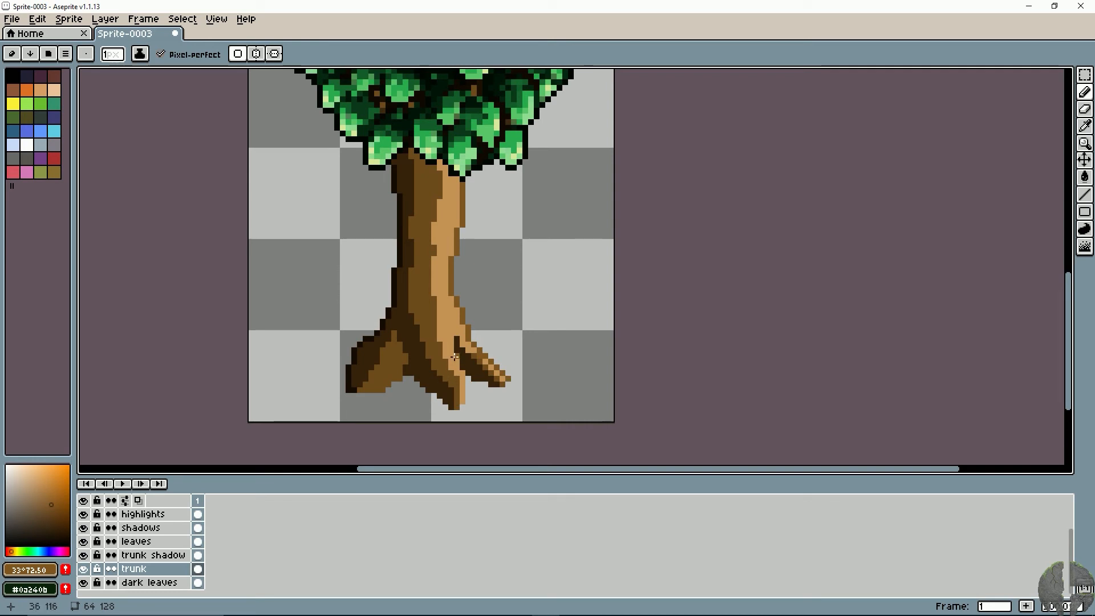
pyautogui.hotkey('ctrl', 'z')
pyautogui.moveTo(464, 388); pyautogui.dragTo(468, 389)
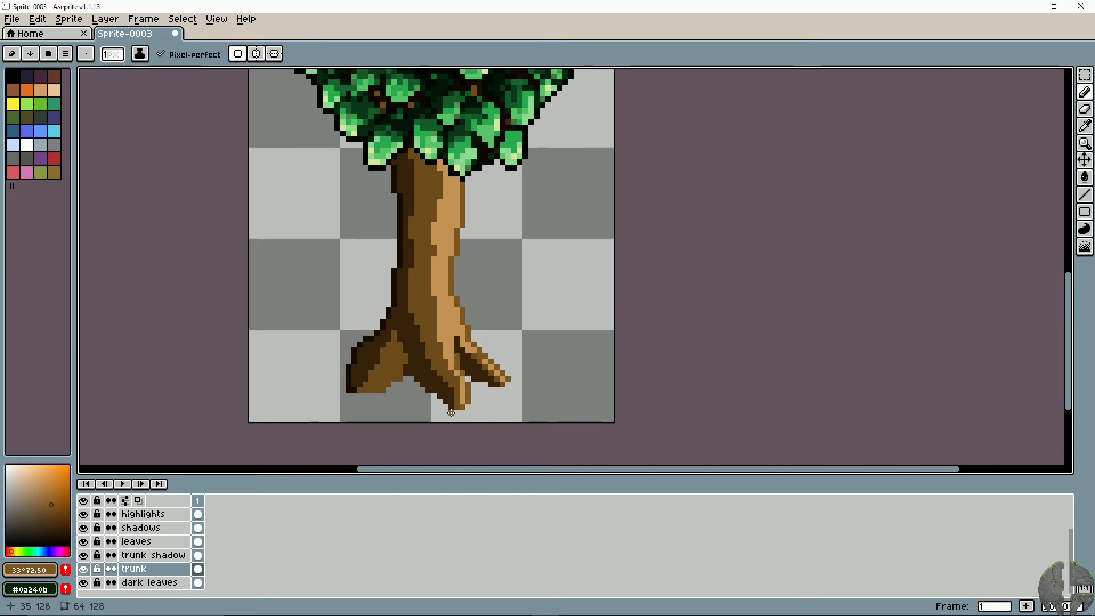
# - Highlight the inner, lower side of the left root with the light brown #c69456
pyautogui.keyDown('alt'); pyautogui.click(457, 318); pyautogui.keyUp('alt')
pyautogui.moveTo(400, 374); pyautogui.dragTo(379, 391)
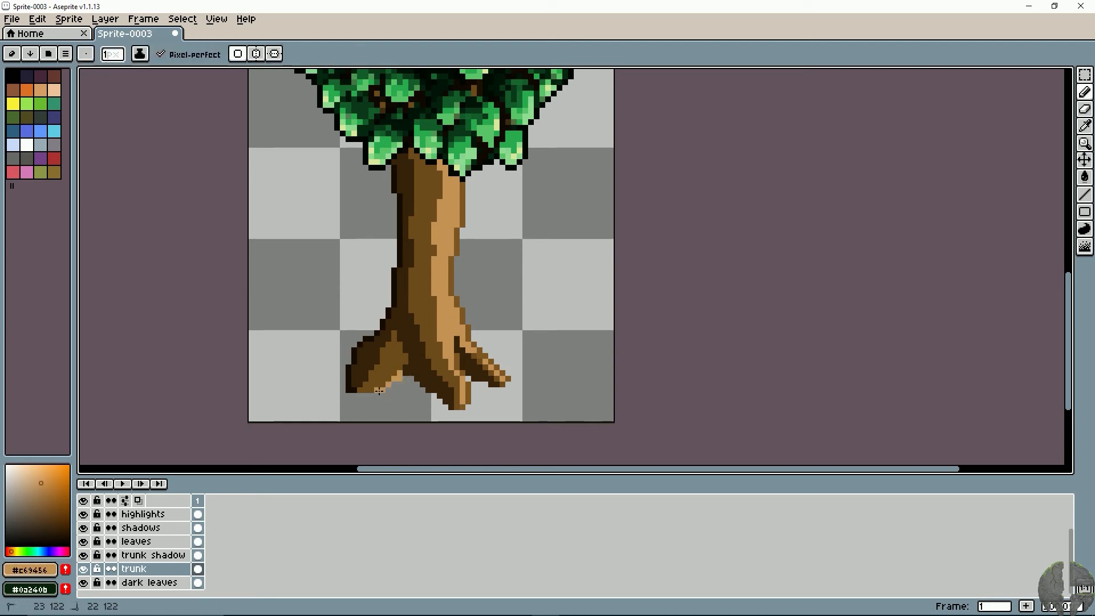
pyautogui.hotkey('ctrl', 'z')
pyautogui.hotkey('ctrl', 'z')
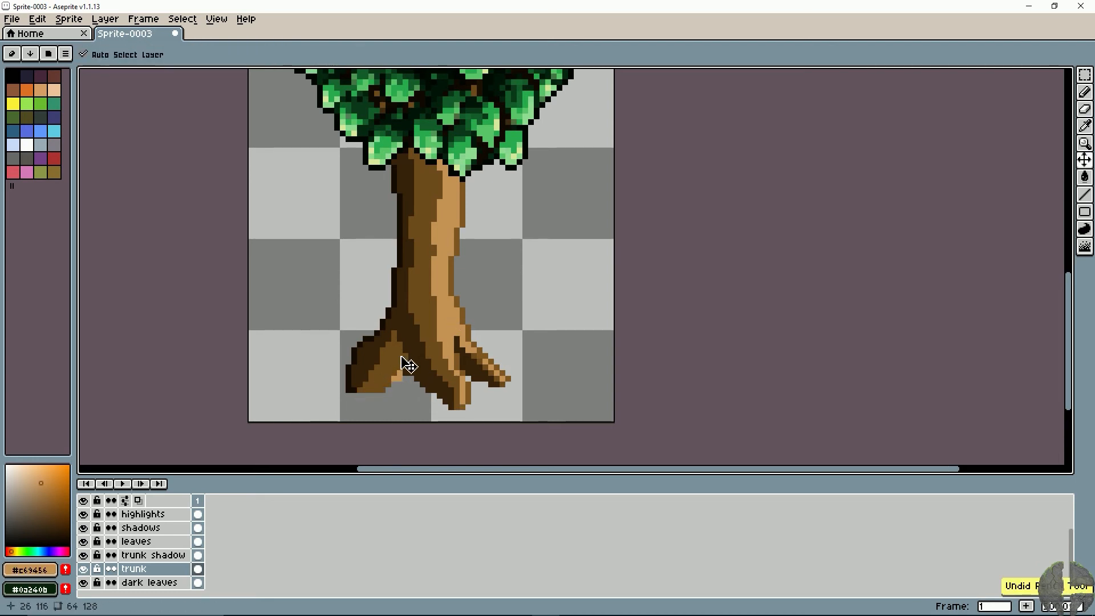
pyautogui.moveTo(400, 350)
pyautogui.mouseDown()
pyautogui.moveTo(378, 389)
pyautogui.moveTo(401, 363)
pyautogui.moveTo(382, 376)
pyautogui.mouseUp()
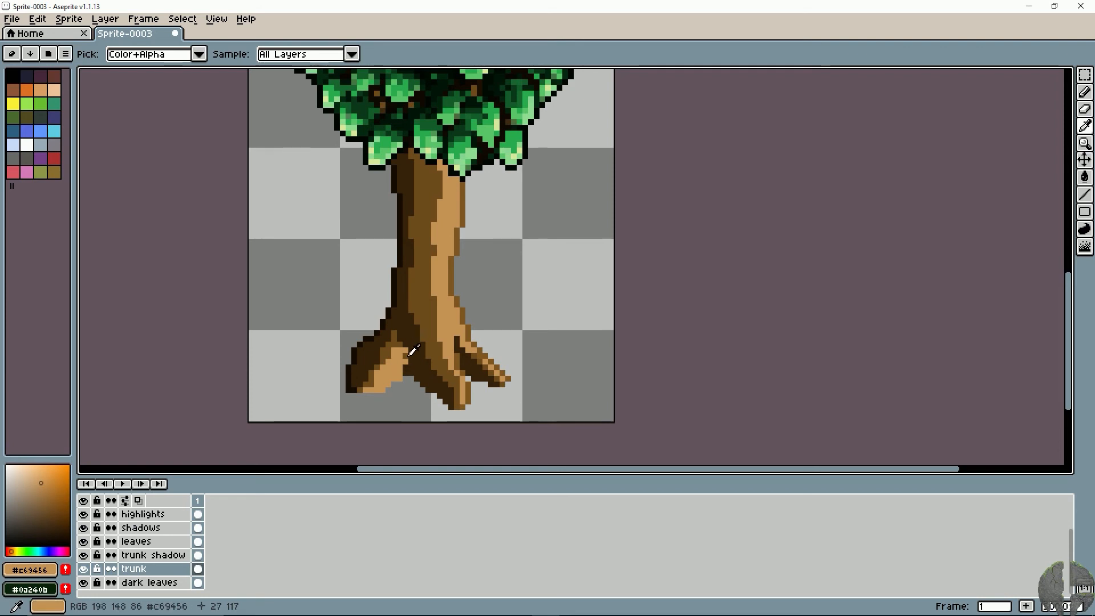
# - Trim the left root's underside with the eraser and edge it with the brown #6f4b1e
pyautogui.keyDown('alt'); pyautogui.click(400, 372); pyautogui.keyUp('alt')
pyautogui.moveTo(400, 371)
pyautogui.mouseDown()
pyautogui.moveTo(362, 391)
pyautogui.moveTo(399, 374)
pyautogui.mouseUp()
pyautogui.press('e')
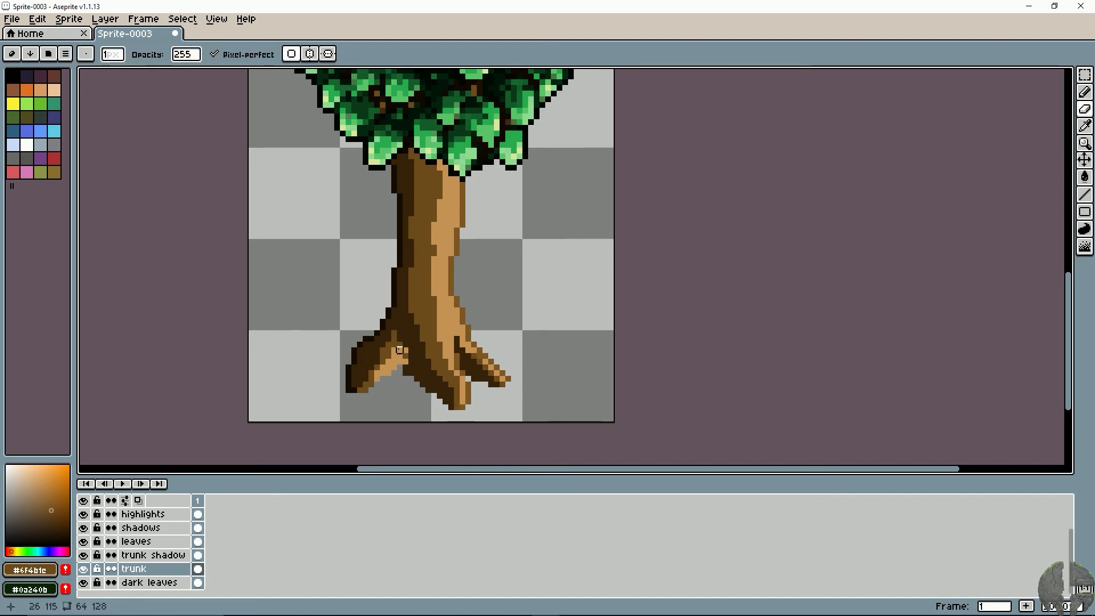
pyautogui.press('b')
pyautogui.moveTo(401, 365); pyautogui.dragTo(368, 387)
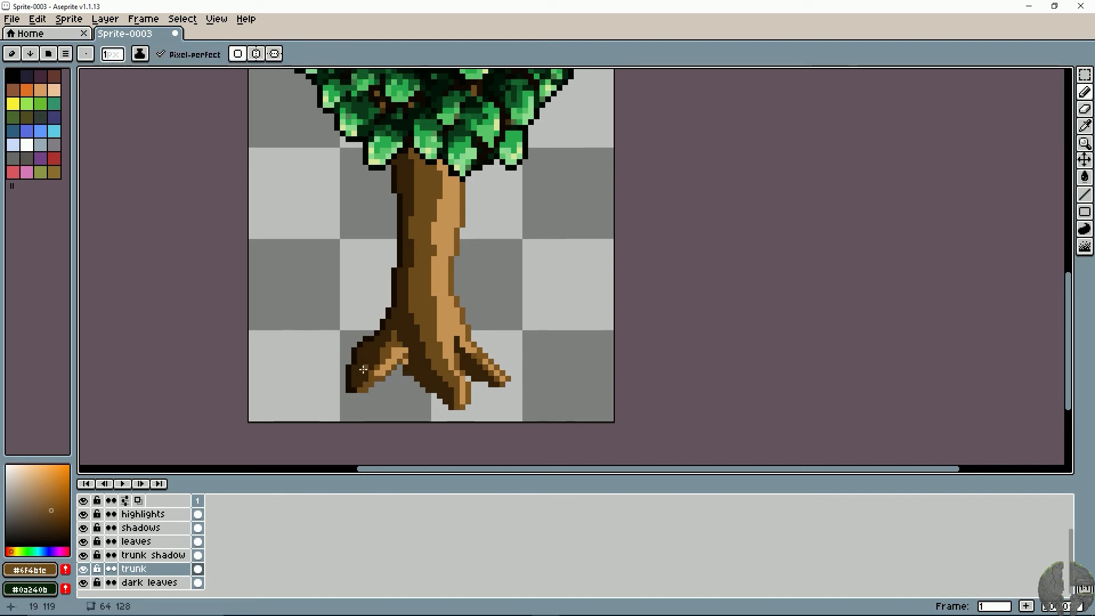
# - Slim the left root by erasing its upper outer side, and redraw its dark outline with #160c01
pyautogui.press('e')
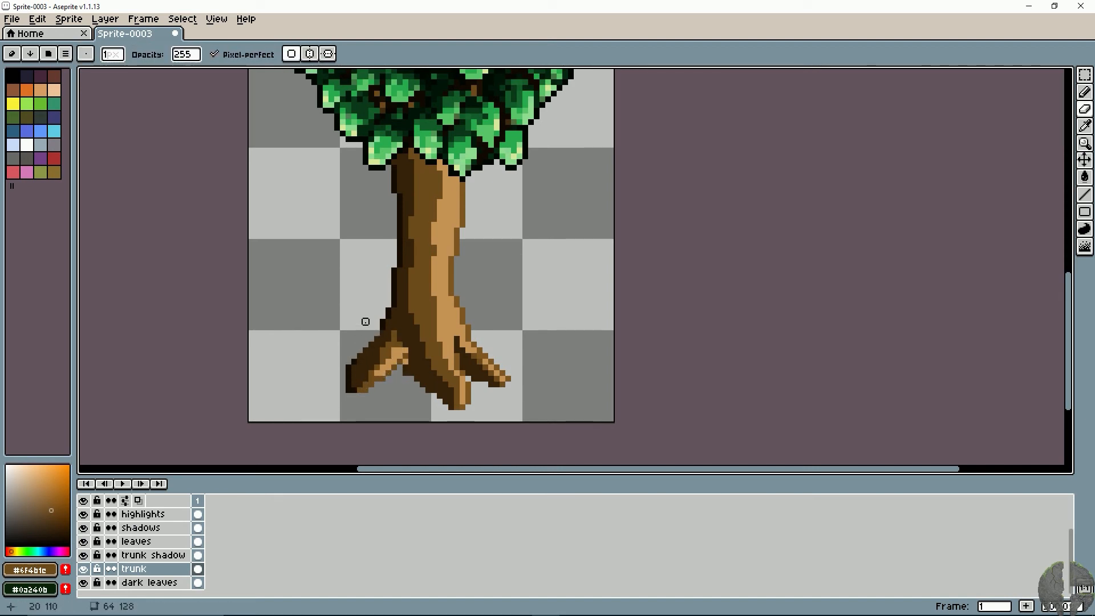
pyautogui.press('i')
pyautogui.click(386, 320)
pyautogui.press('b')
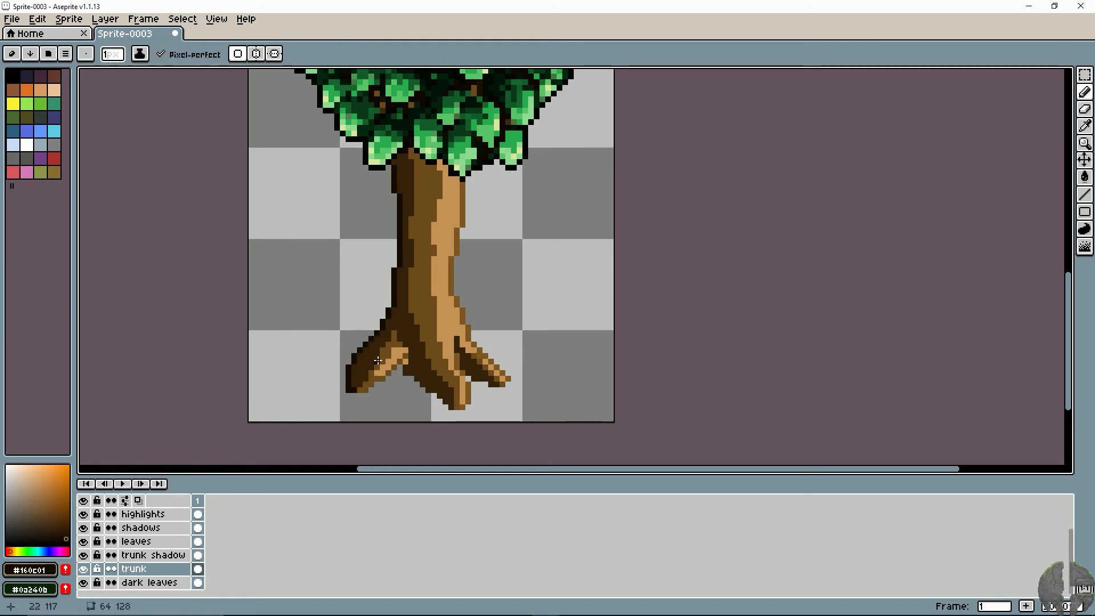
# - Darken the join between the left root and the trunk with the shadow brown #36220a
pyautogui.press('i')
pyautogui.click(407, 319)
pyautogui.press('b')
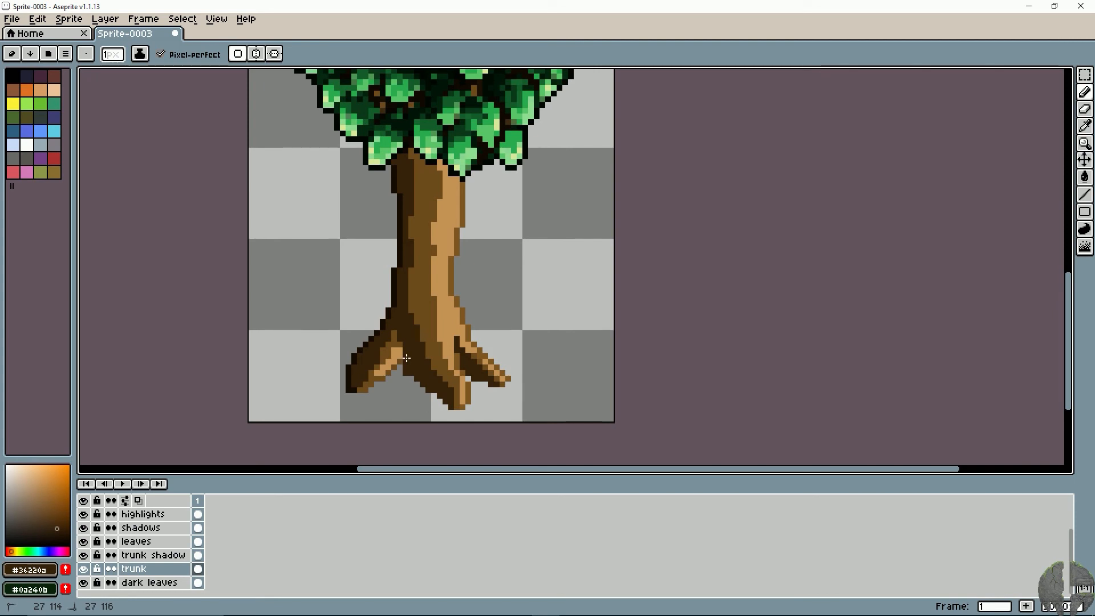
# - Extend the left root's #c69456 highlight toward its tip and touch up the midtone above it with #6f4b1e
pyautogui.press('i')
pyautogui.click(384, 367)
pyautogui.press('b')
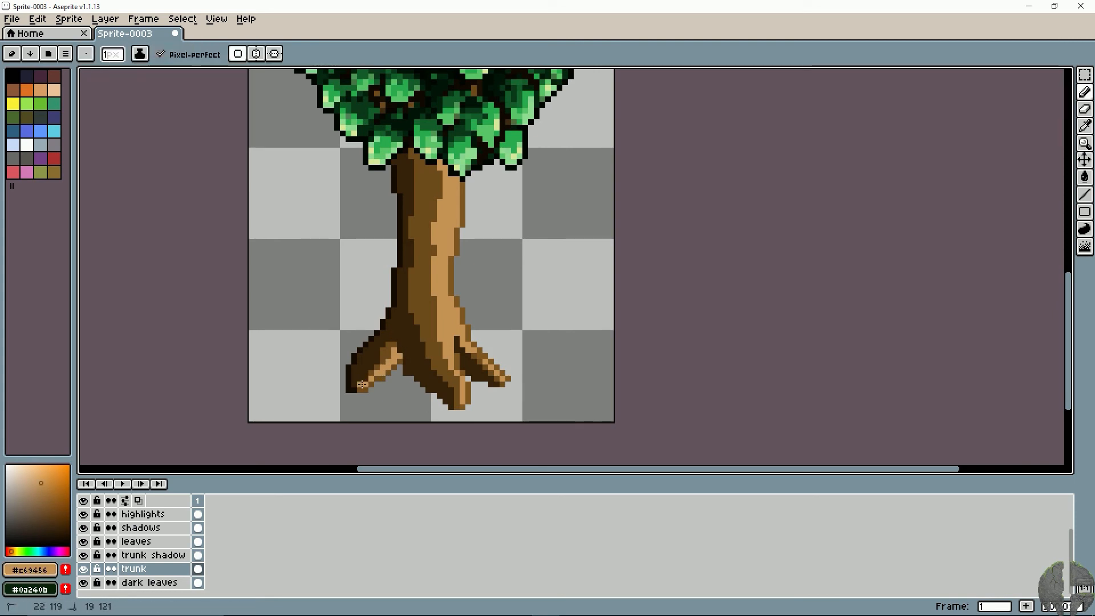
pyautogui.press('i')
pyautogui.click(374, 369)
pyautogui.press('b')
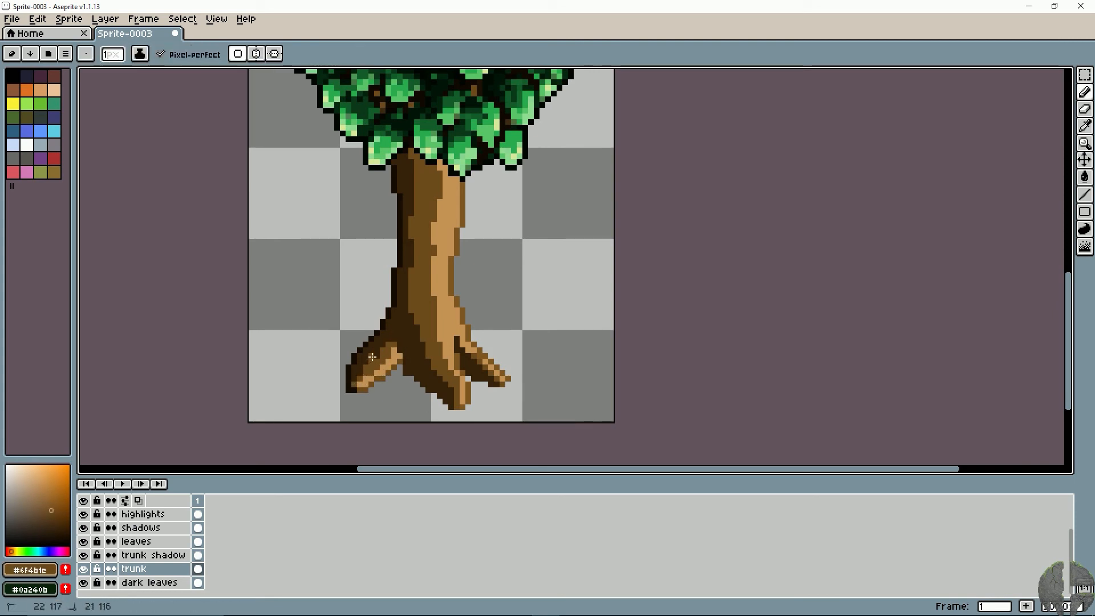
# - Outline the lower left edge of the middle root with the very dark brown #160c01
pyautogui.press('i')
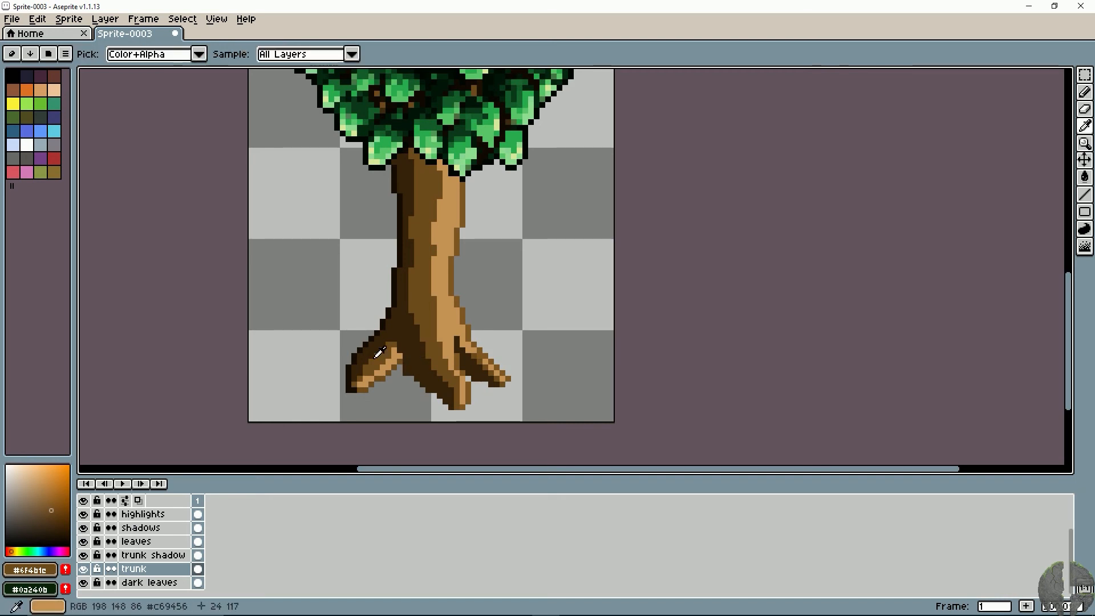
pyautogui.click(360, 349)
pyautogui.press('b')
pyautogui.moveTo(406, 366); pyautogui.dragTo(449, 405)
pyautogui.press('e')
pyautogui.moveTo(406, 368); pyautogui.dragTo(411, 374)
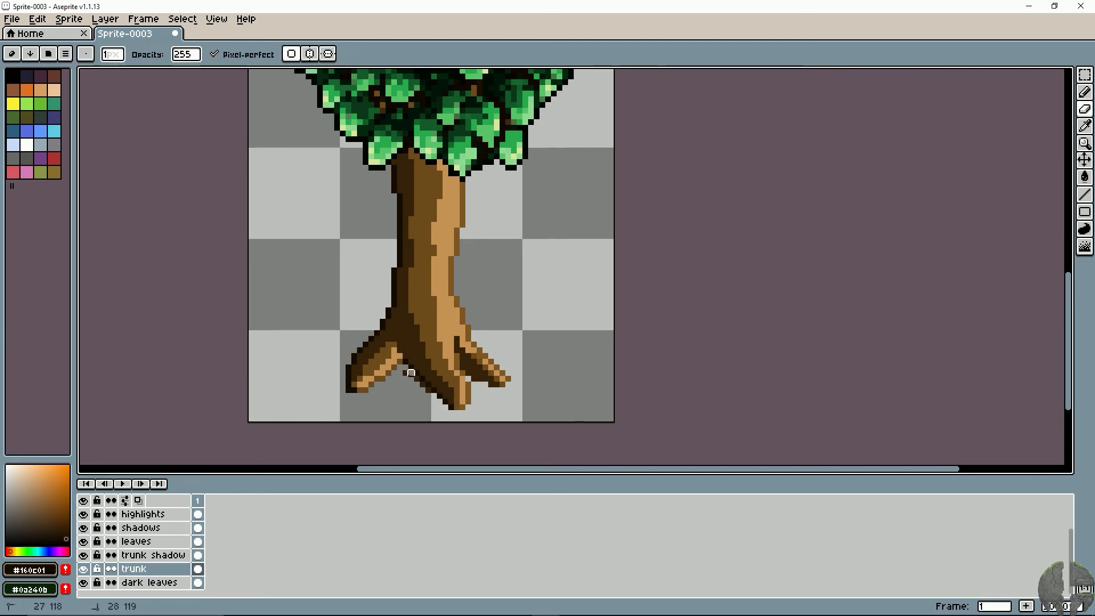
pyautogui.hotkey('ctrl', 'z')
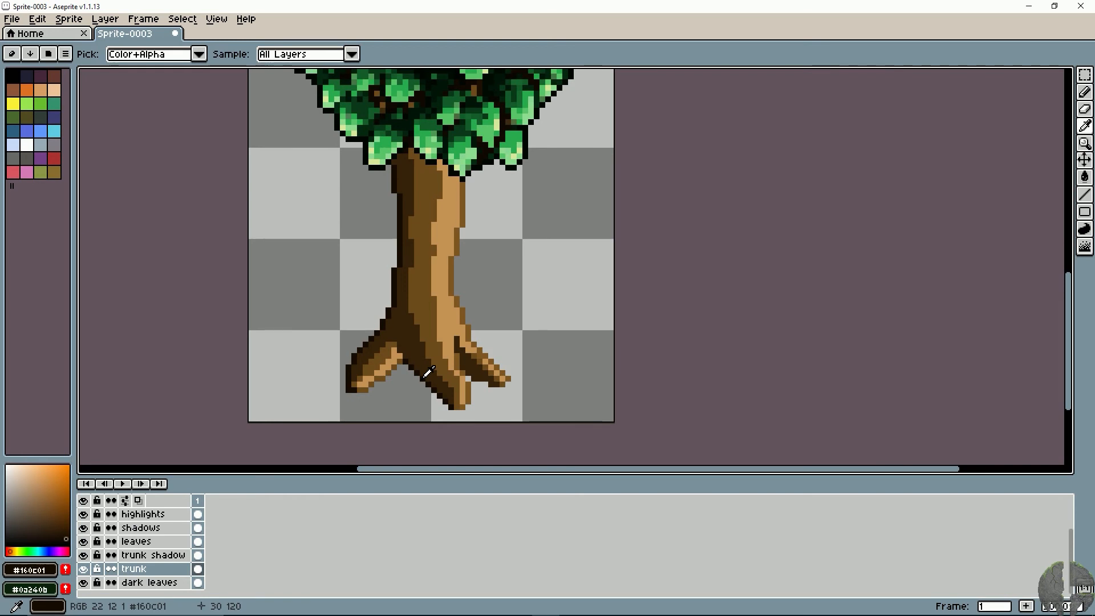
# - Outline the underside of the right root with the very dark brown #160c01
pyautogui.press('b')
pyautogui.moveTo(475, 376); pyautogui.dragTo(497, 385)
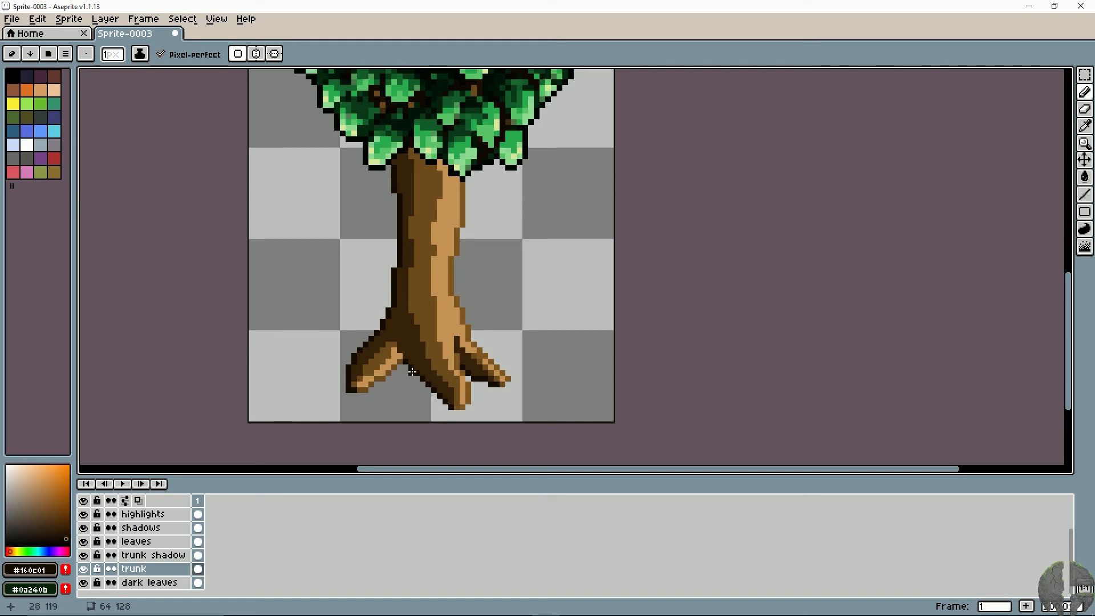
# - Shade the upper inner end of the left root's highlight, where it meets the trunk, with #36220a
pyautogui.press('alt')
pyautogui.press('alt')
pyautogui.keyDown('alt'); pyautogui.click(401, 355); pyautogui.keyUp('alt')
pyautogui.moveTo(394, 361); pyautogui.dragTo(394, 346)
pyautogui.click(389, 365)
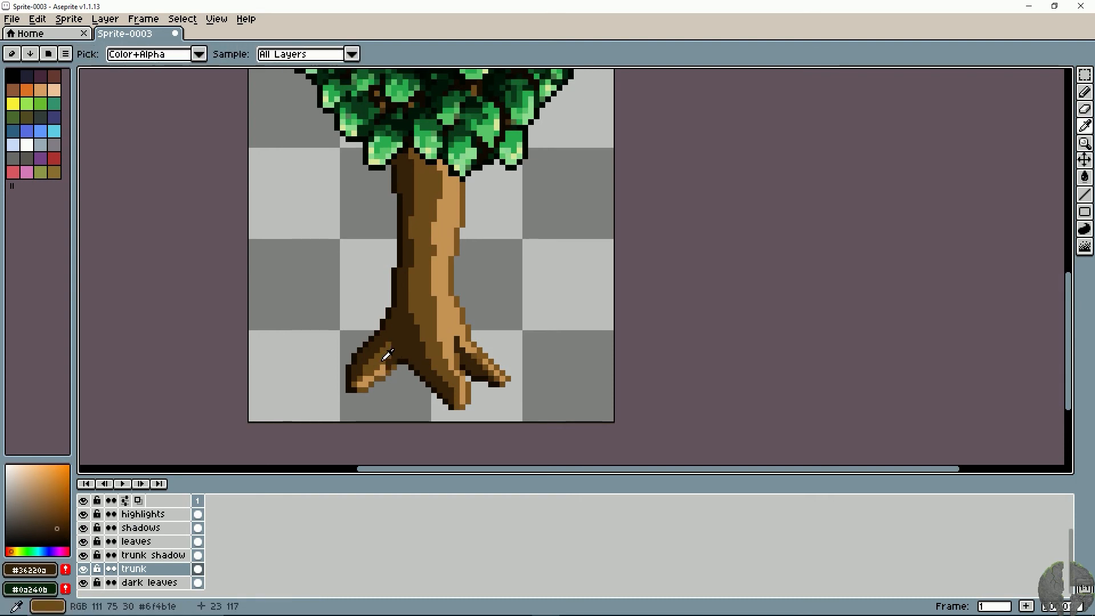
pyautogui.keyDown('alt'); pyautogui.click(387, 355); pyautogui.keyUp('alt')
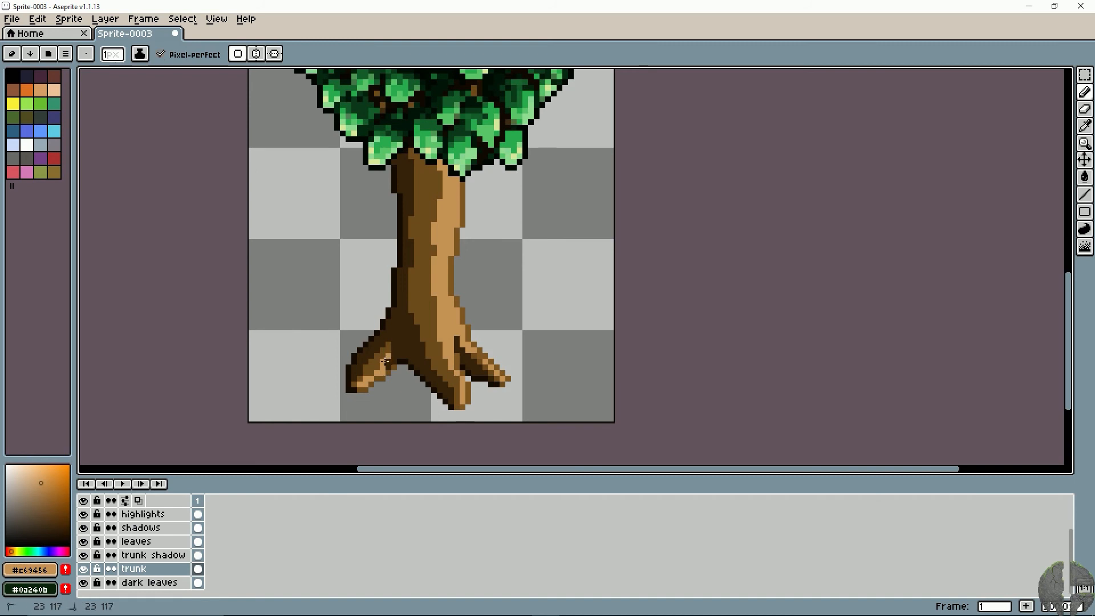
pyautogui.hotkey('ctrl', 'z')
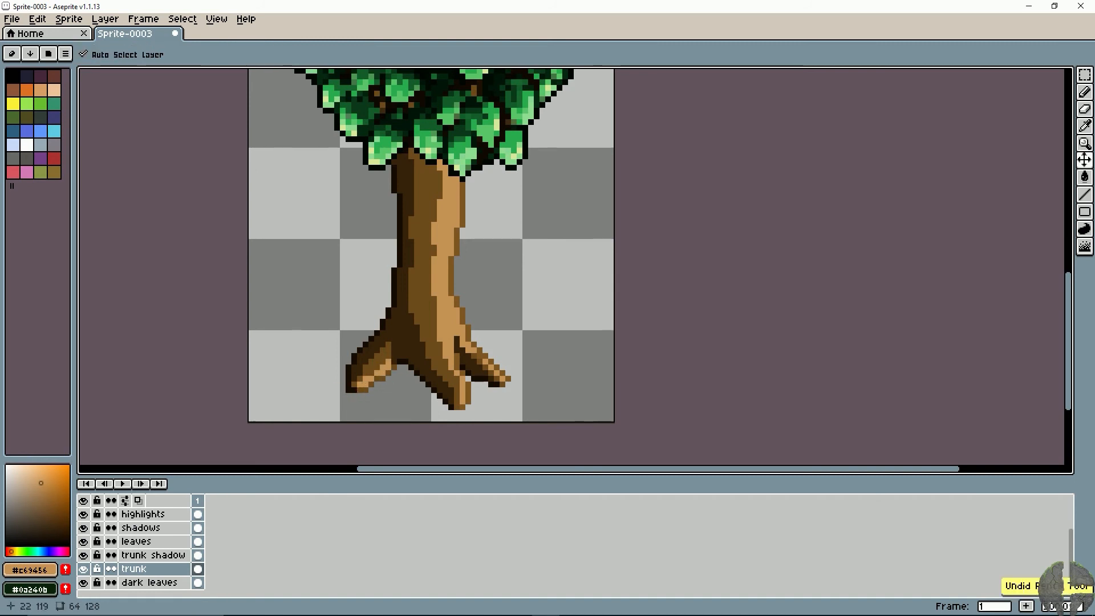
# - Extend the #c69456 highlight along the upper part of the left root on the trunk layer
pyautogui.hotkey('ctrl', 'y')
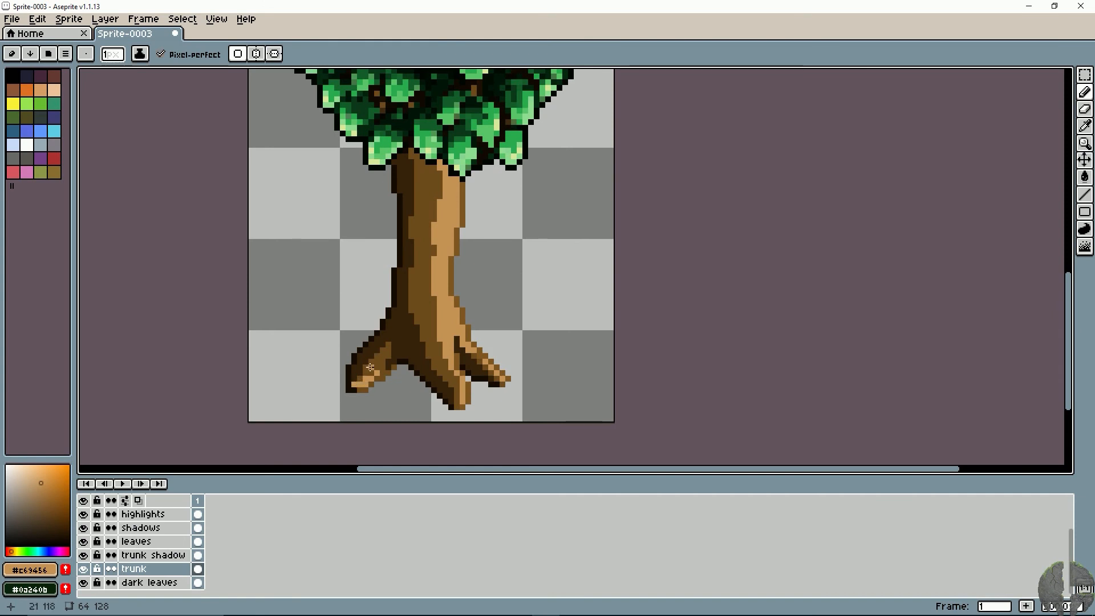
pyautogui.moveTo(371, 362); pyautogui.dragTo(361, 375)
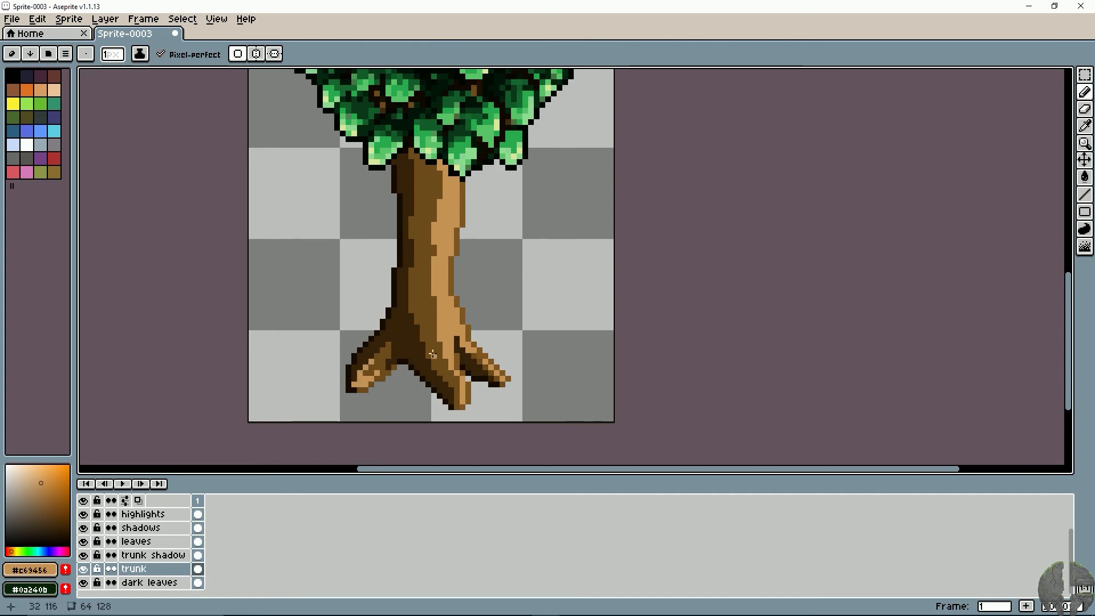
pyautogui.moveTo(399, 280); pyautogui.dragTo(368, 312)
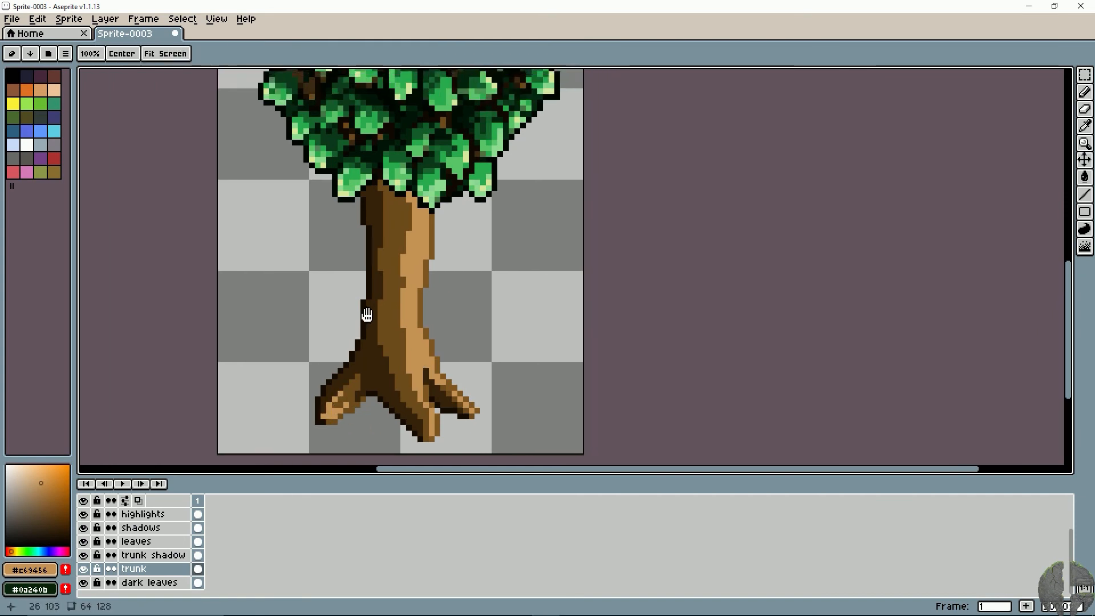
pyautogui.click(403, 217)
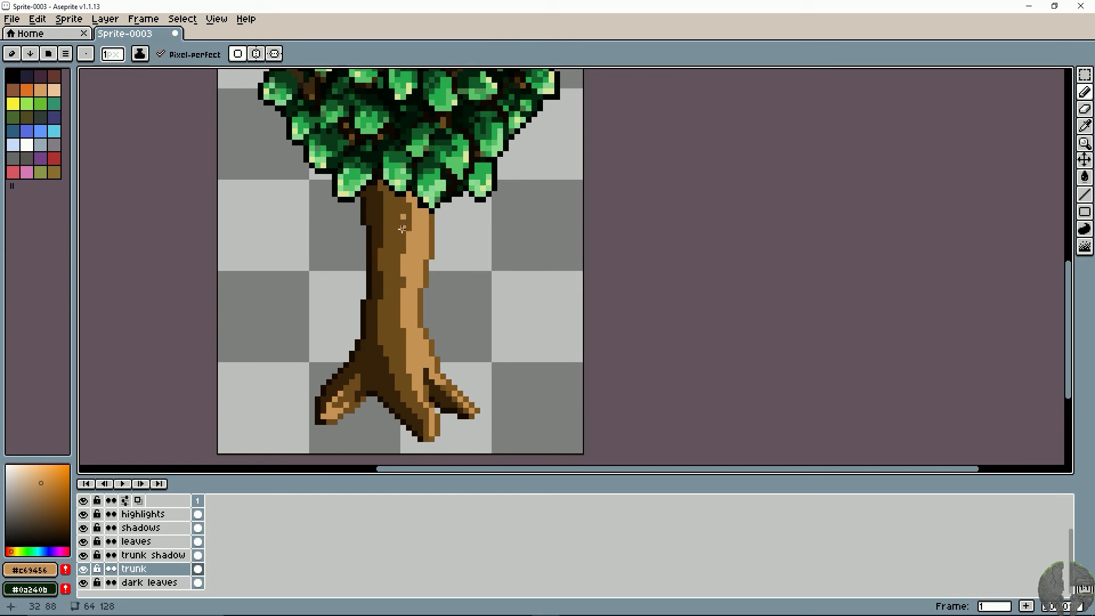
pyautogui.click(397, 234)
pyautogui.hotkey('ctrl', 'z')
pyautogui.hotkey('ctrl', 'z')
pyautogui.hotkey('ctrl', 'z')
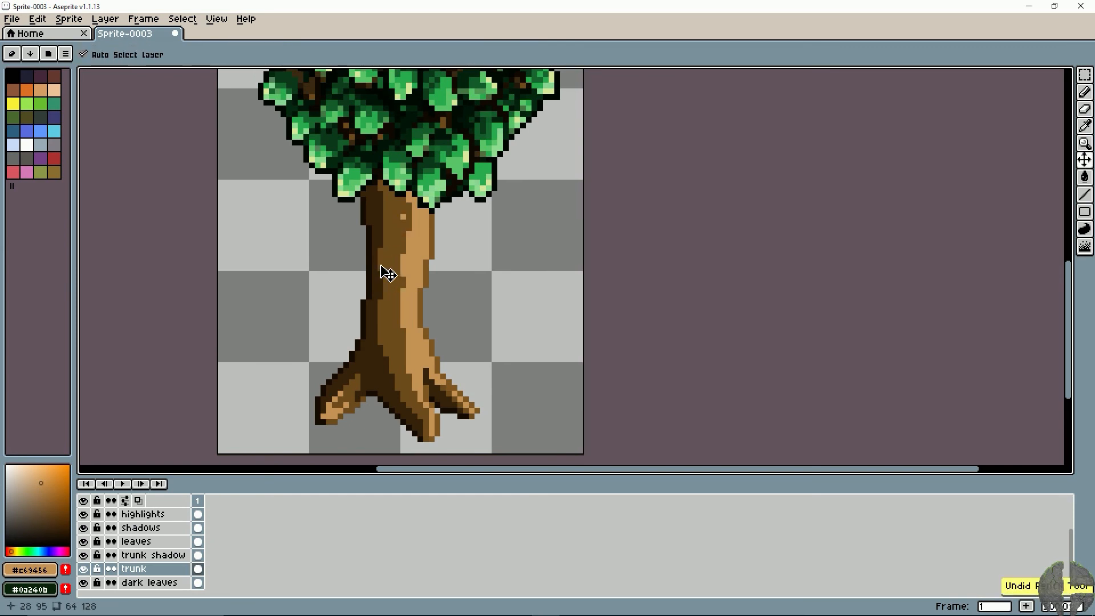
# - Scatter small #c69456 highlight flecks down the trunk's midtone band, from just below the leaves toward the base
pyautogui.moveTo(398, 206); pyautogui.dragTo(400, 212)
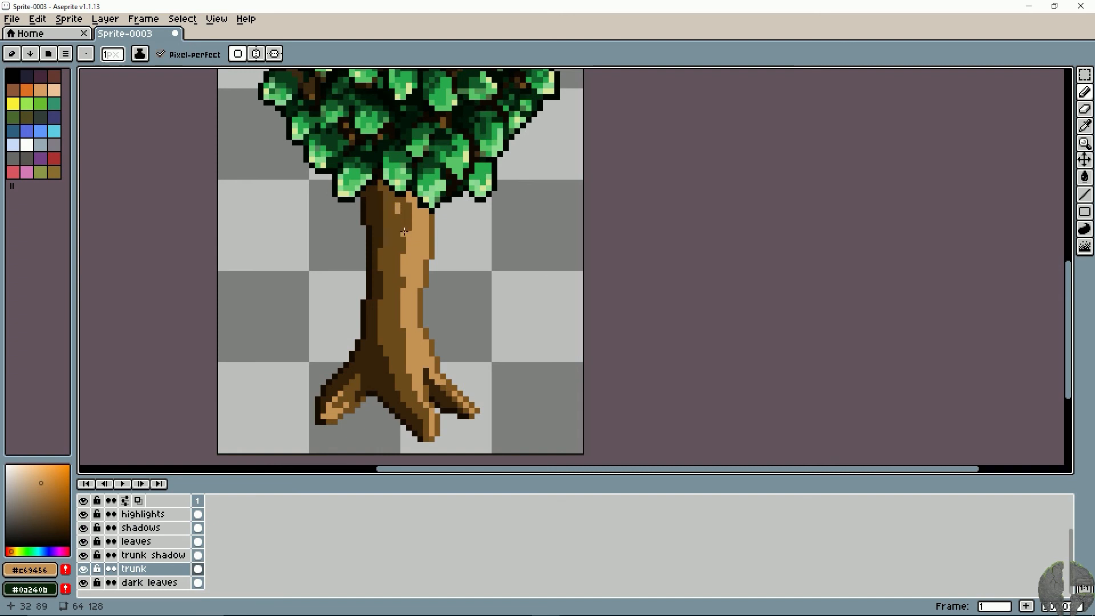
pyautogui.click(398, 239)
pyautogui.hotkey('ctrl', 'z')
pyautogui.hotkey('ctrl', 'z')
pyautogui.moveTo(392, 279); pyautogui.dragTo(392, 320)
pyautogui.hotkey('ctrl', 'z')
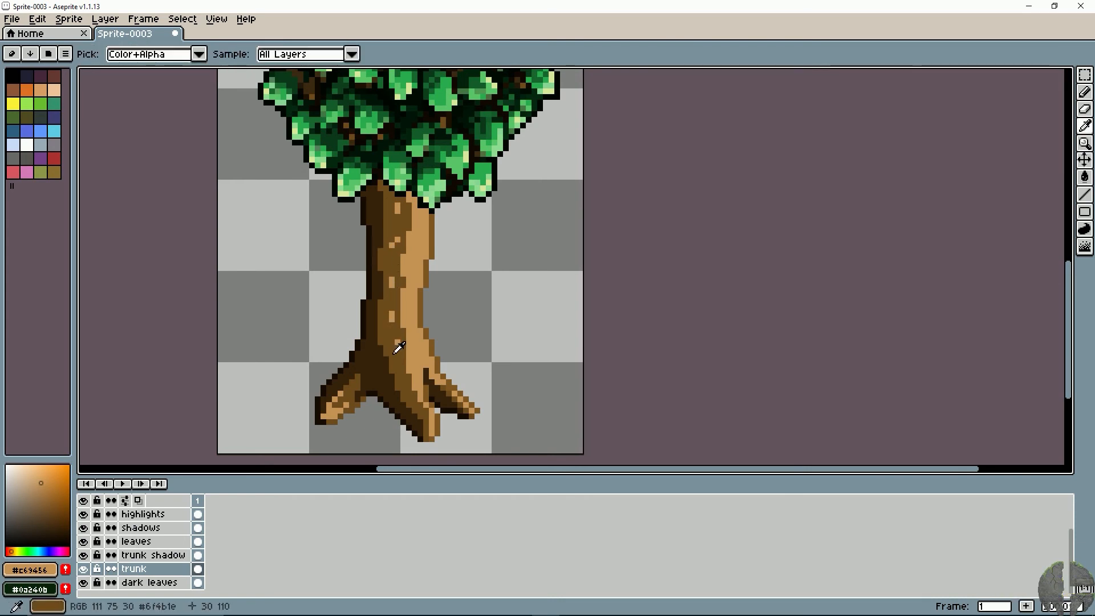
# - Add a #6f4b1e fleck in the shadow at the trunk's base and #c69456 pixels along the main highlight's left edge
pyautogui.keyDown('alt'); pyautogui.click(382, 363); pyautogui.keyUp('alt')
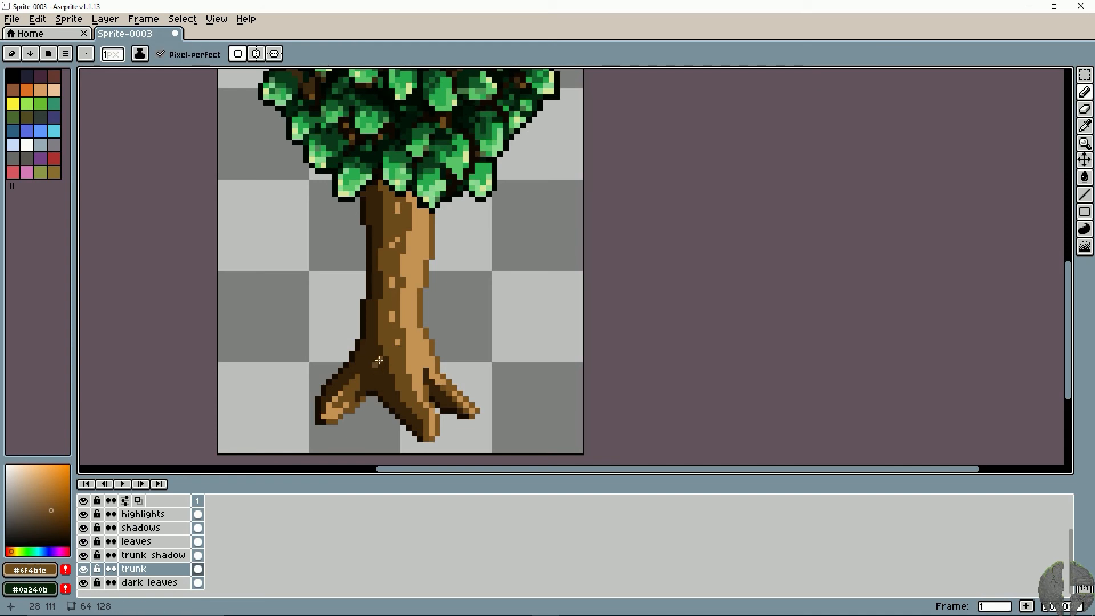
pyautogui.keyDown('alt'); pyautogui.click(394, 299); pyautogui.keyUp('alt')
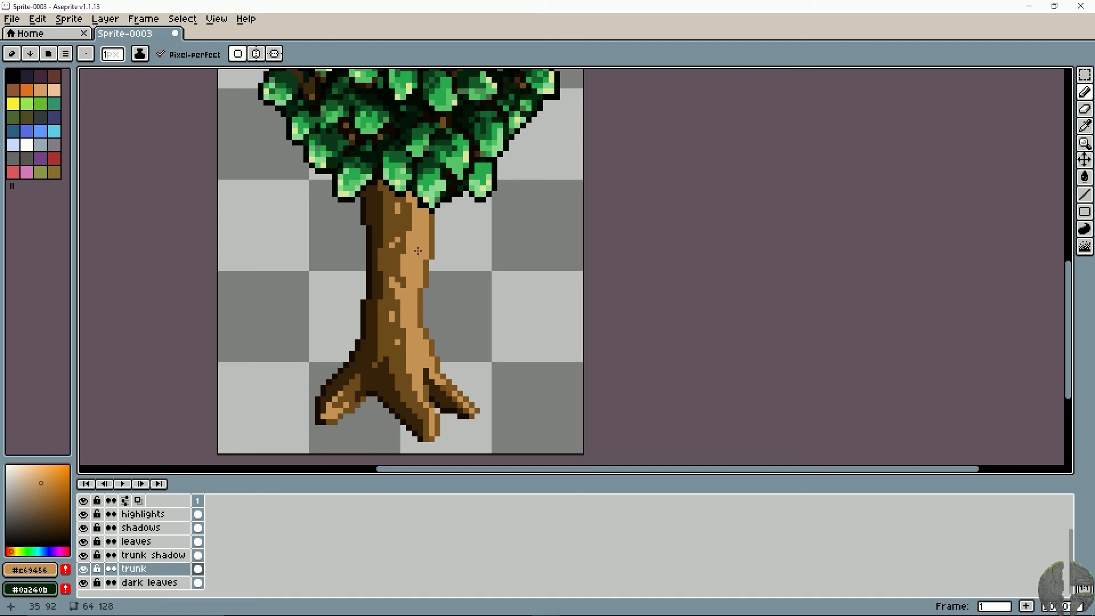
pyautogui.hotkey('ctrl', 'z')
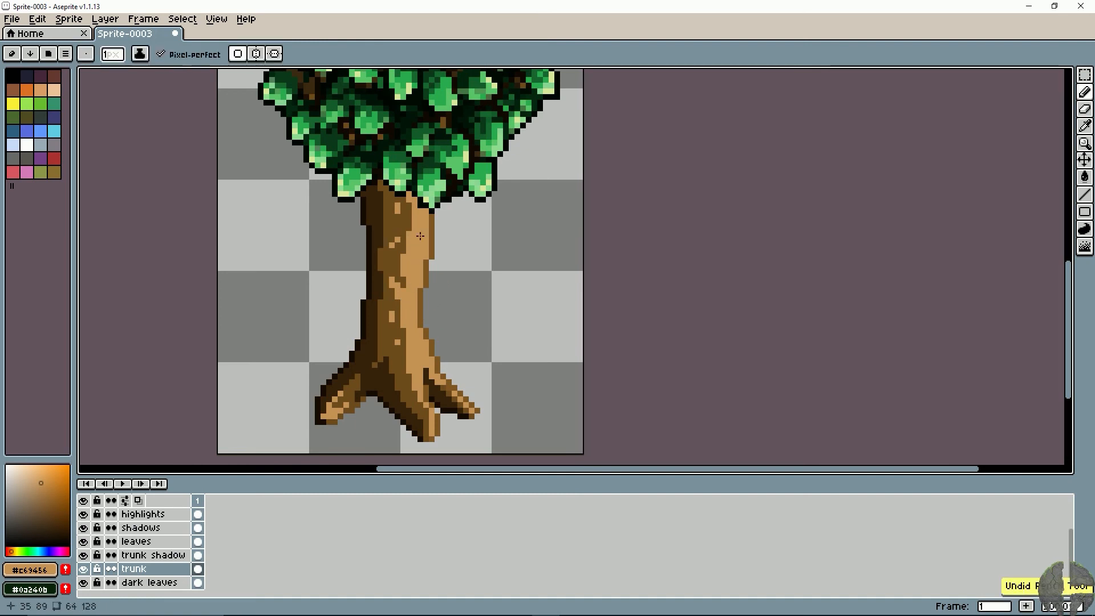
pyautogui.moveTo(411, 213); pyautogui.dragTo(407, 221)
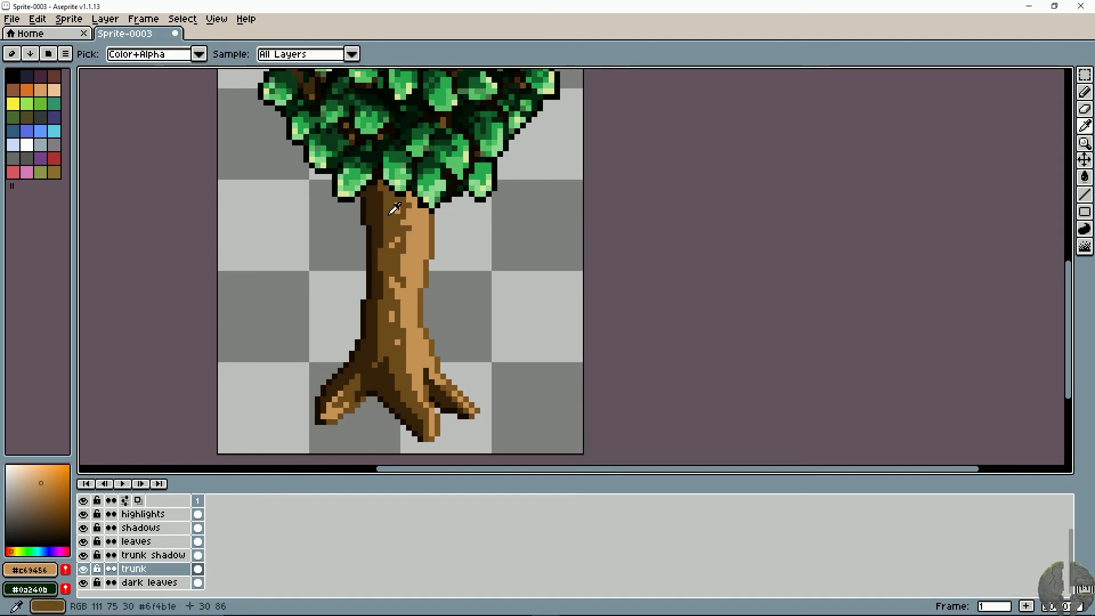
# - Break up the trunk's dark left side with #6f4b1e midtone flecks from the top down to the left root
pyautogui.keyDown('alt'); pyautogui.click(393, 210); pyautogui.keyUp('alt')
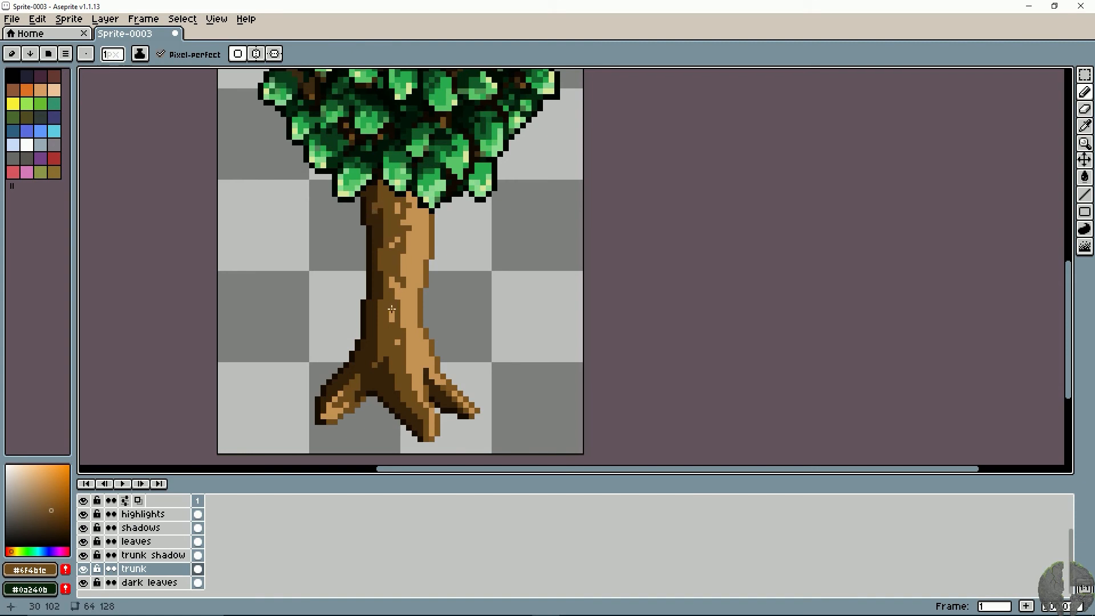
pyautogui.moveTo(378, 329); pyautogui.dragTo(374, 302)
pyautogui.hotkey('ctrl', 'z')
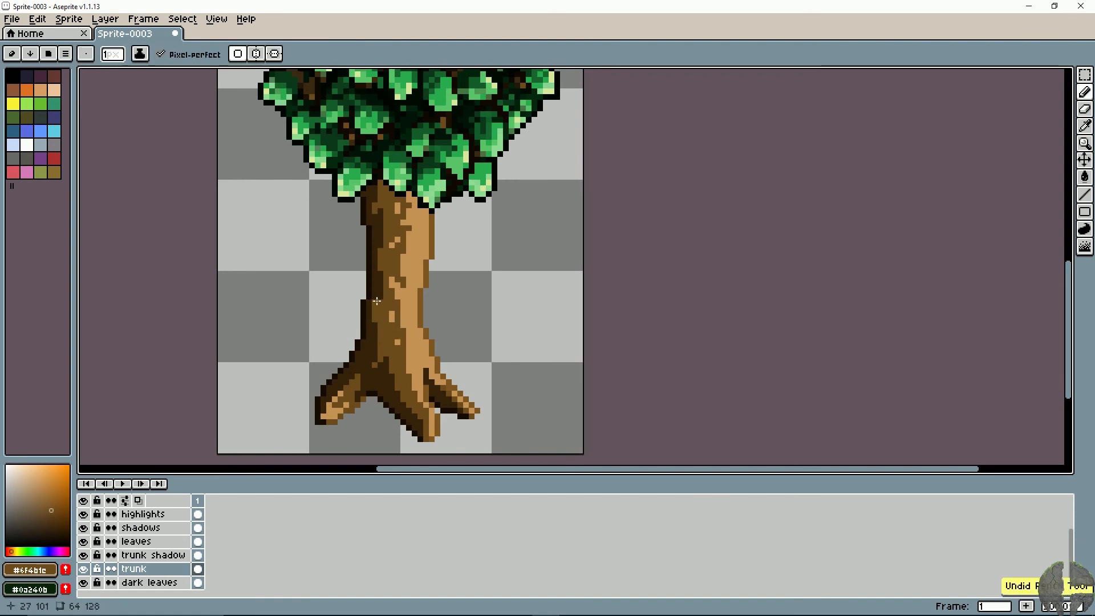
pyautogui.hotkey('ctrl', 'z')
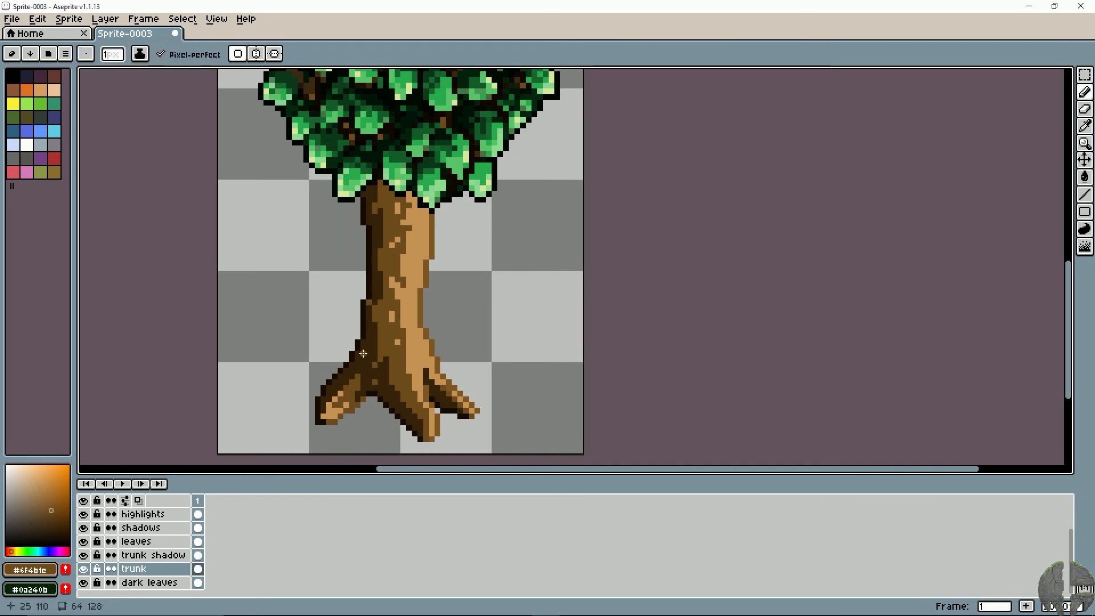
pyautogui.hotkey('ctrl', 'z')
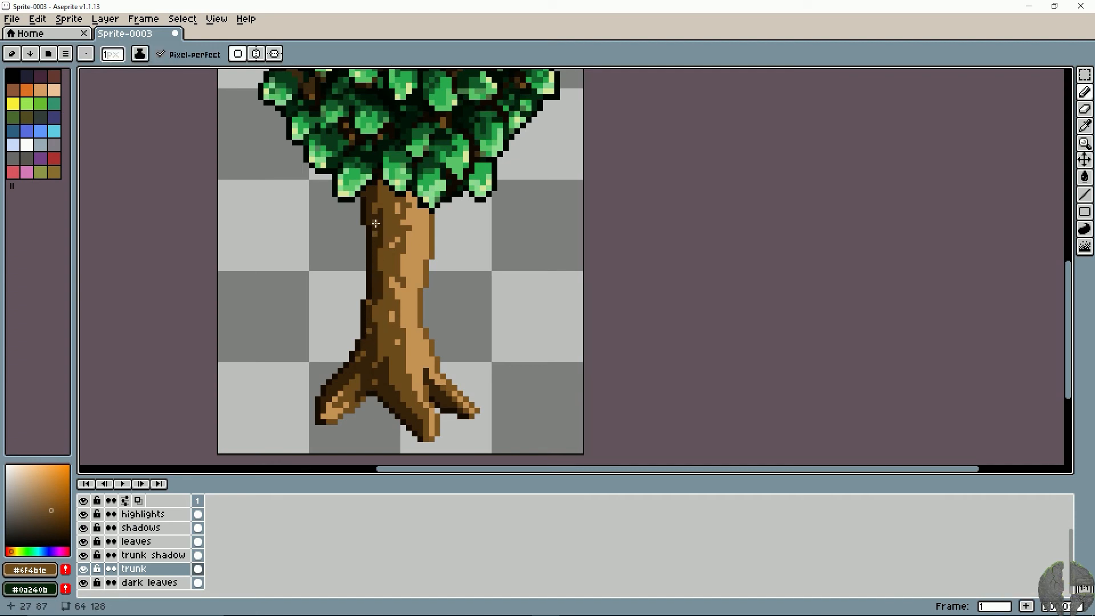
pyautogui.hotkey('ctrl', 'z')
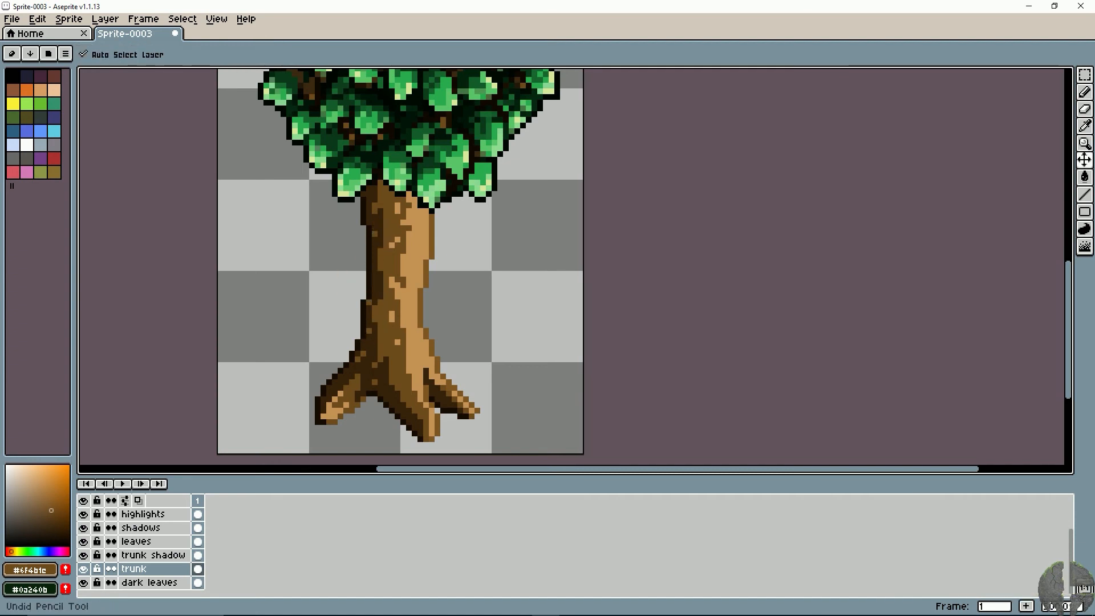
pyautogui.hotkey('ctrl', 'z')
# - Make the trunk shadow layer active and prepare a black Pencil with a 3 px brush
pyautogui.press('i')
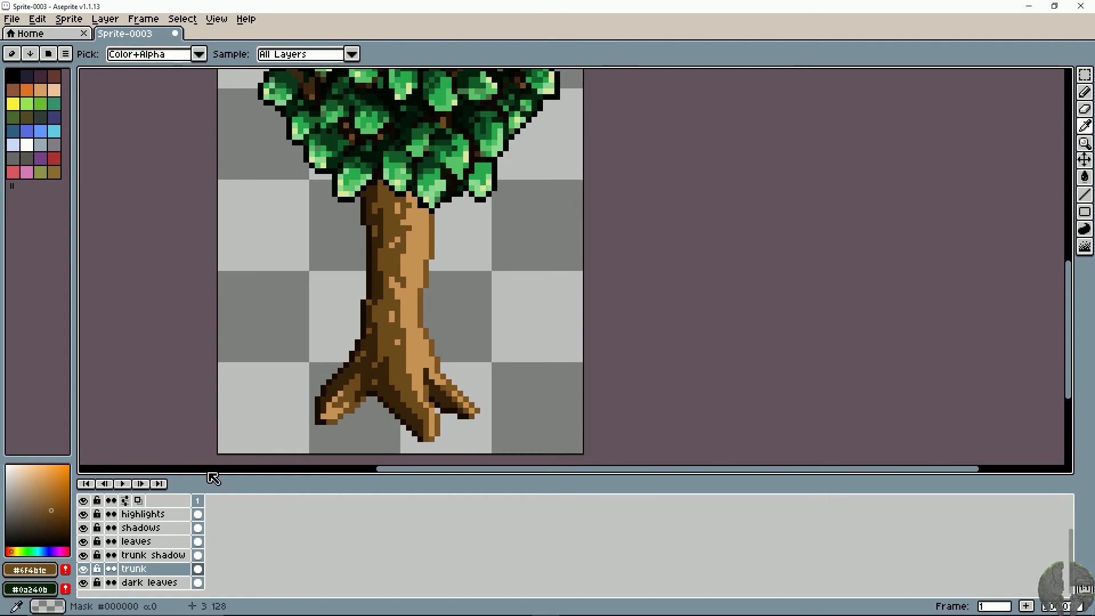
pyautogui.click(164, 556)
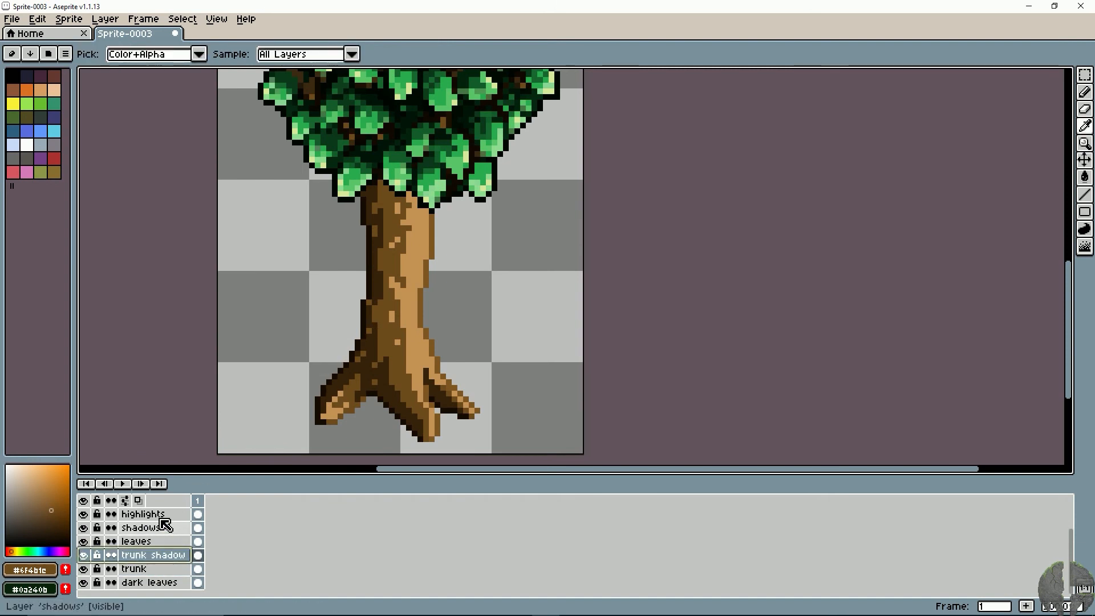
pyautogui.press('b')
pyautogui.moveTo(48, 512); pyautogui.dragTo(6, 546)
pyautogui.press('b')
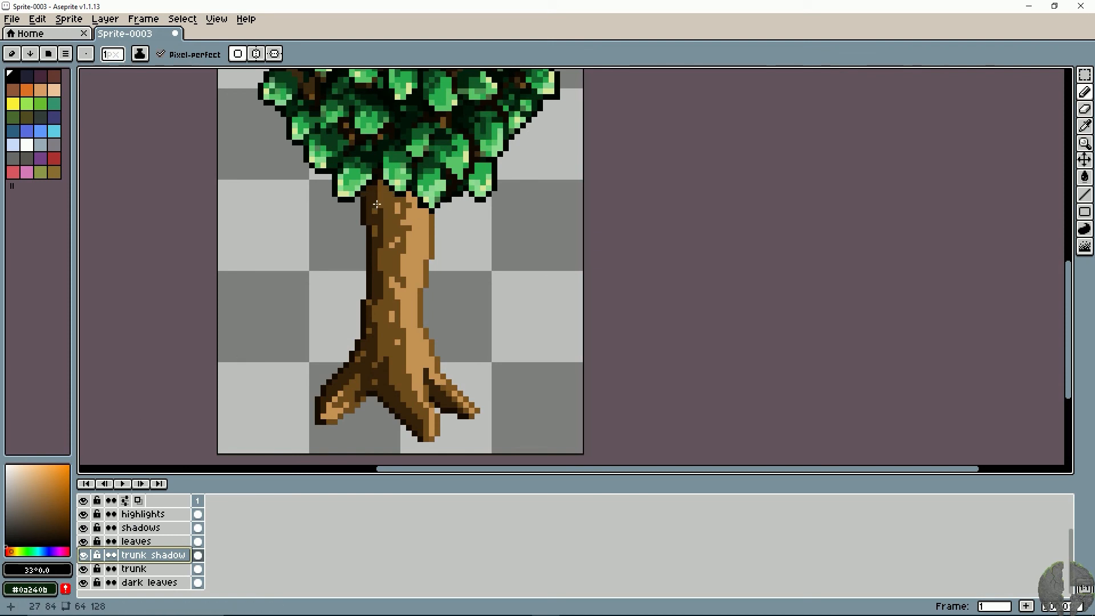
pyautogui.press('+')
pyautogui.press('+')
pyautogui.moveTo(368, 197)
pyautogui.mouseDown()
pyautogui.moveTo(373, 218)
pyautogui.moveTo(380, 192)
pyautogui.mouseUp()
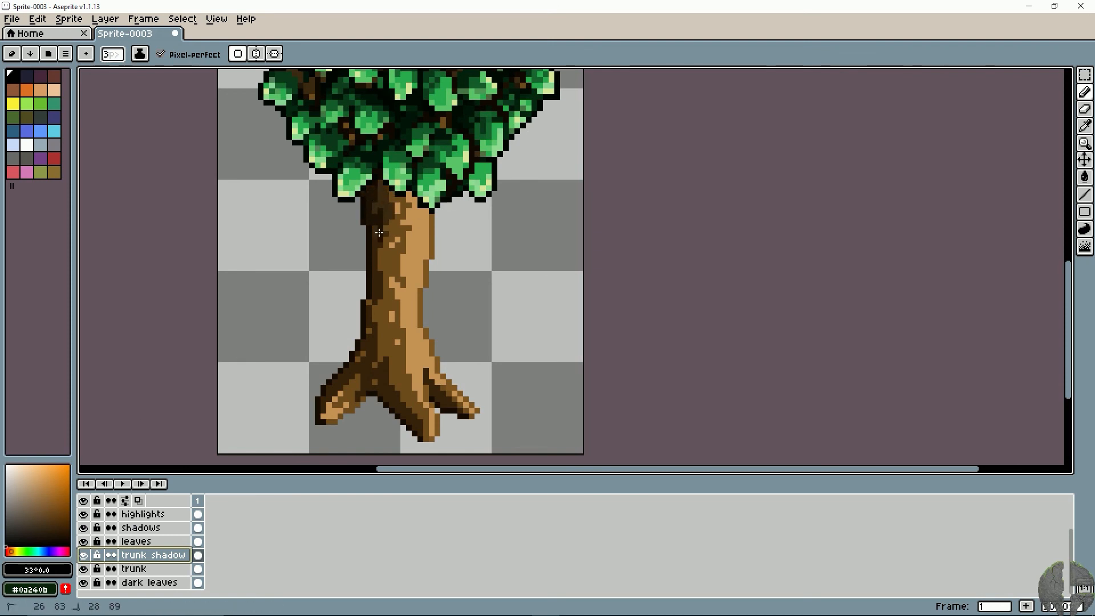
pyautogui.moveTo(379, 233)
pyautogui.mouseDown()
pyautogui.moveTo(377, 310)
pyautogui.moveTo(364, 349)
pyautogui.moveTo(366, 305)
pyautogui.moveTo(353, 367)
pyautogui.moveTo(317, 417)
pyautogui.moveTo(373, 364)
pyautogui.moveTo(386, 401)
pyautogui.moveTo(410, 413)
pyautogui.moveTo(380, 305)
pyautogui.moveTo(394, 257)
pyautogui.moveTo(383, 195)
pyautogui.moveTo(396, 193)
pyautogui.moveTo(362, 197)
pyautogui.moveTo(391, 195)
pyautogui.moveTo(379, 227)
pyautogui.mouseUp()
pyautogui.hotkey('ctrl', 'z')
pyautogui.hotkey('ctrl', 'z')
# - Shade the trunk's left side and the left and middle roots in black with a 2 px brush on the trunk shadow layer
pyautogui.press('-')
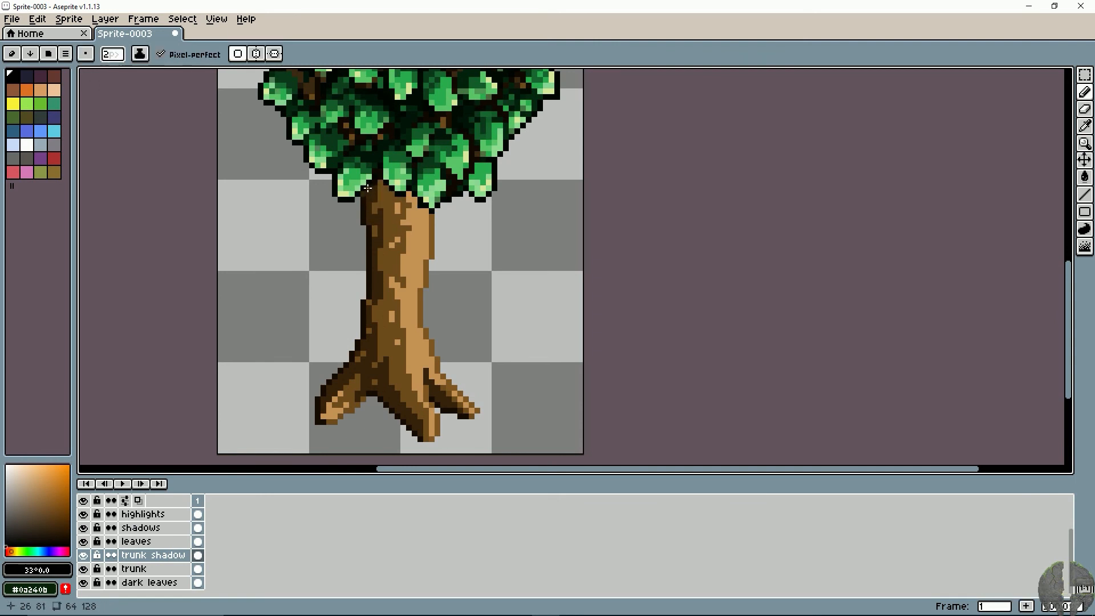
pyautogui.moveTo(367, 188)
pyautogui.mouseDown()
pyautogui.moveTo(396, 190)
pyautogui.moveTo(376, 194)
pyautogui.moveTo(371, 268)
pyautogui.moveTo(387, 282)
pyautogui.moveTo(376, 302)
pyautogui.moveTo(400, 345)
pyautogui.moveTo(370, 347)
pyautogui.moveTo(320, 423)
pyautogui.moveTo(359, 374)
pyautogui.moveTo(422, 447)
pyautogui.mouseUp()
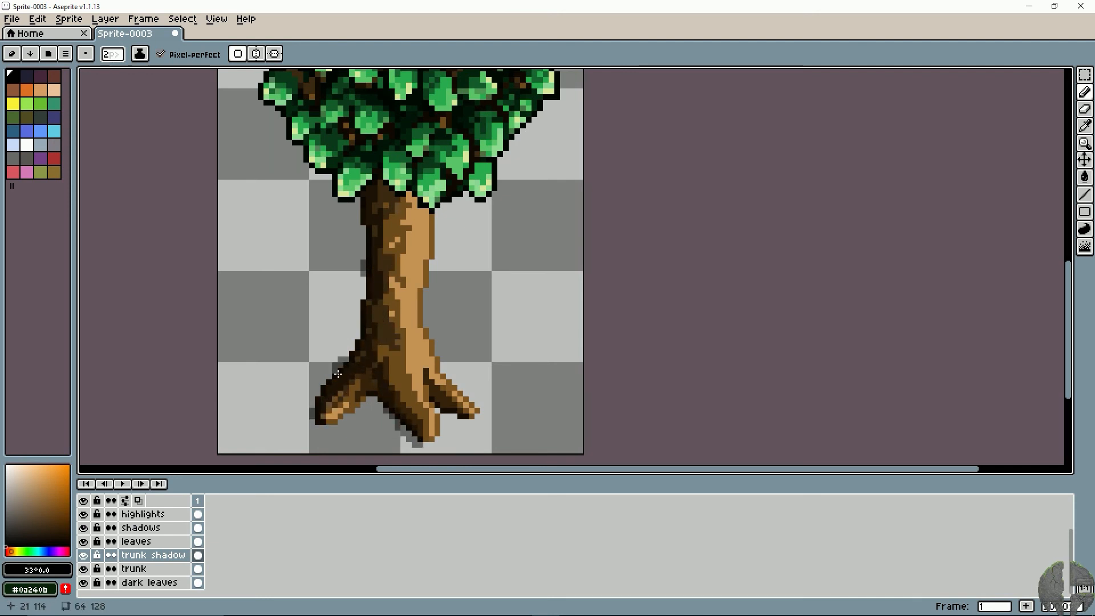
# - Add a layer named "trunk highlight" above trunk shadow and set the drawing colour to pale tan #e2c7a5
pyautogui.rightClick(152, 557)
pyautogui.click(162, 528)
pyautogui.doubleClick(158, 584)
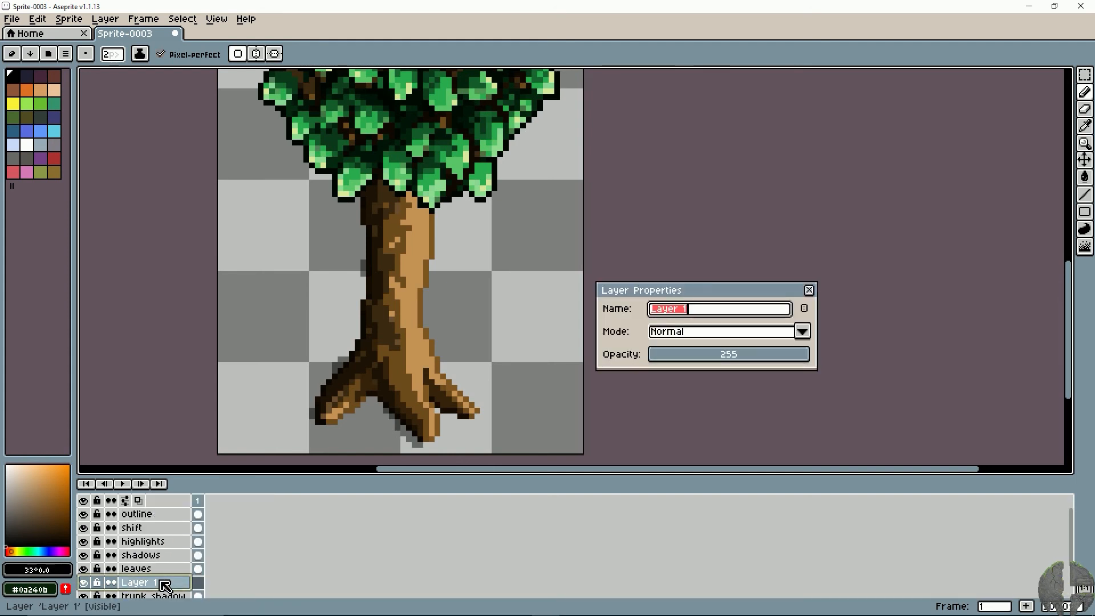
pyautogui.write('trunk highlight')
pyautogui.press('Return')
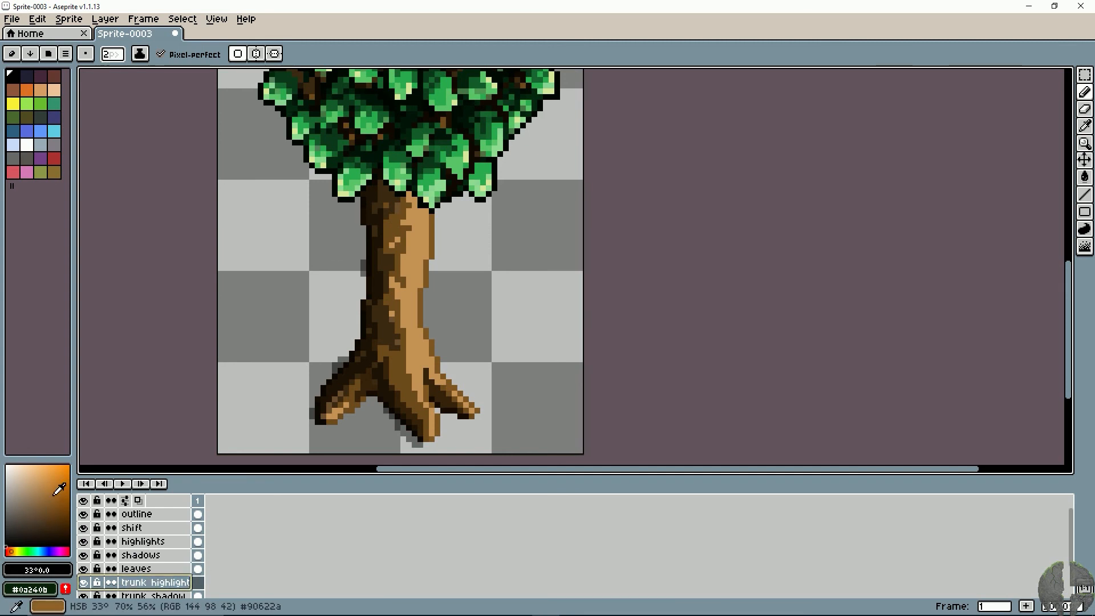
pyautogui.click(47, 477)
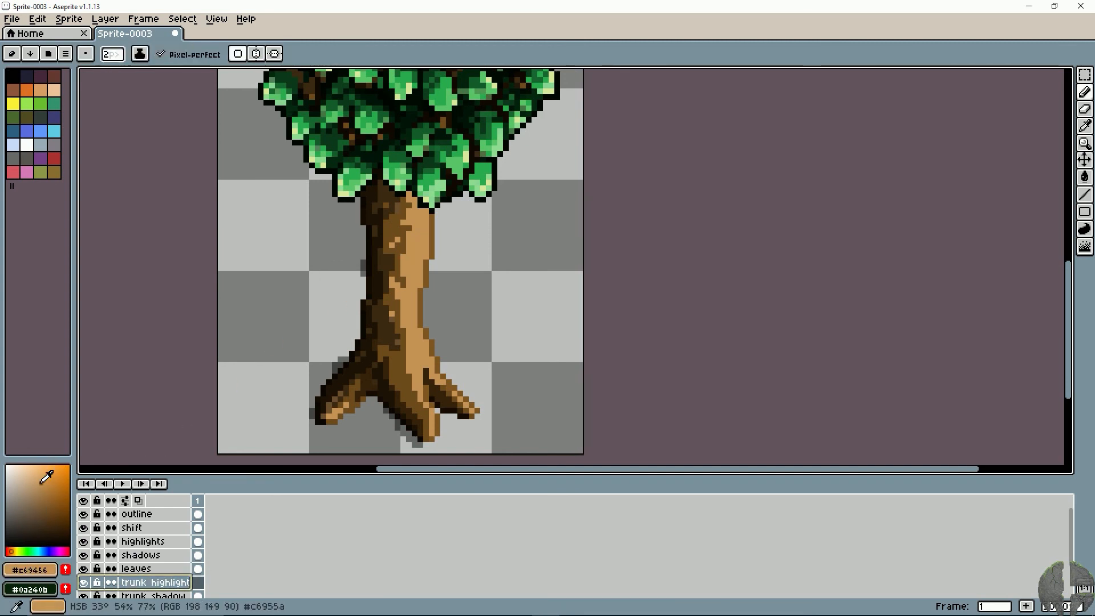
pyautogui.moveTo(46, 477); pyautogui.dragTo(22, 474)
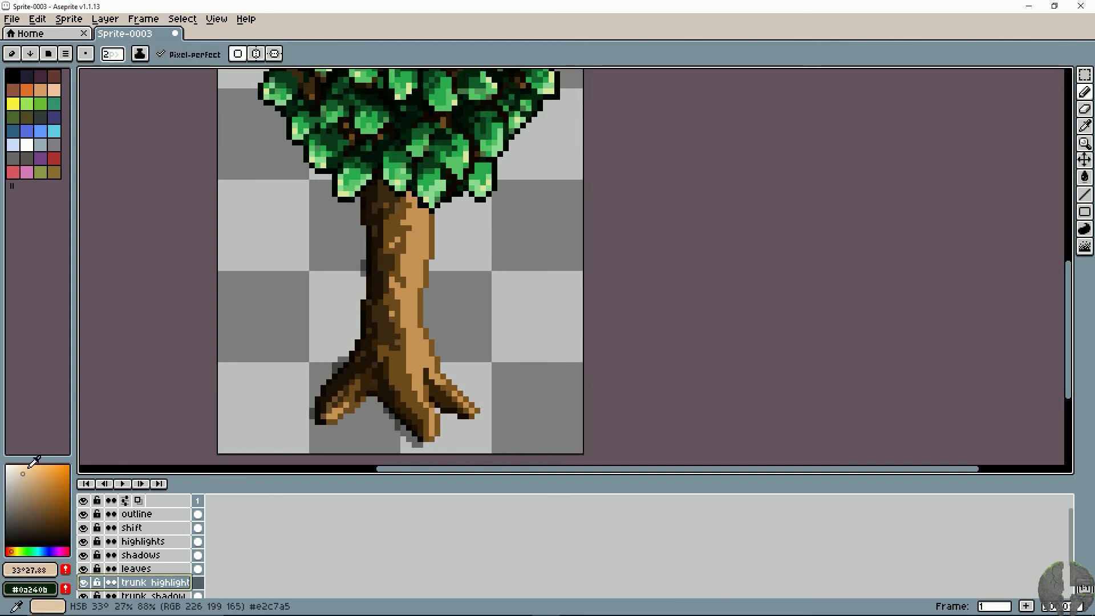
pyautogui.moveTo(419, 219); pyautogui.dragTo(428, 258)
pyautogui.moveTo(419, 197); pyautogui.dragTo(425, 220)
pyautogui.press('v')
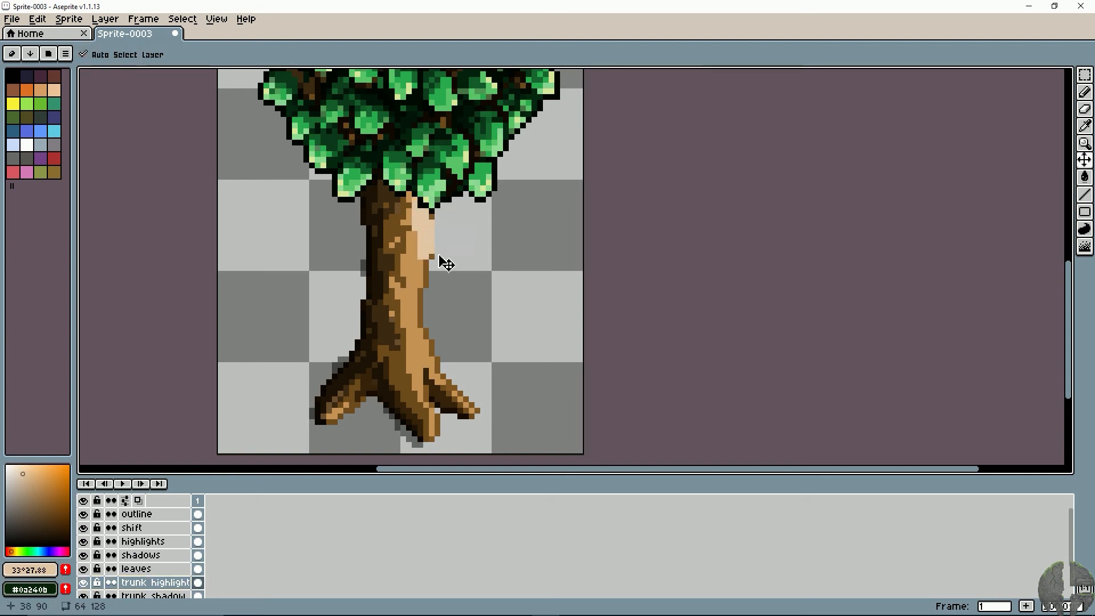
pyautogui.hotkey('ctrl', 'z')
# - Set the trunk highlight layer's opacity to 112
pyautogui.doubleClick(149, 582)
pyautogui.click(721, 356)
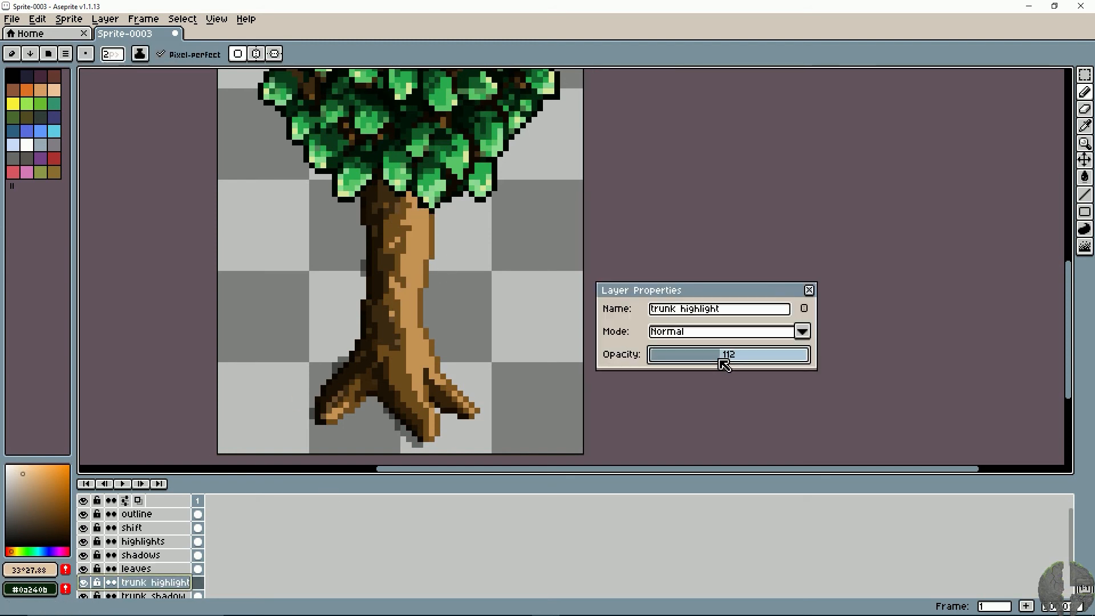
pyautogui.click(809, 290)
pyautogui.moveTo(423, 247)
pyautogui.mouseDown()
pyautogui.moveTo(430, 218)
pyautogui.moveTo(411, 296)
pyautogui.moveTo(417, 341)
pyautogui.moveTo(462, 401)
pyautogui.moveTo(406, 365)
pyautogui.moveTo(398, 285)
pyautogui.moveTo(409, 196)
pyautogui.moveTo(426, 261)
pyautogui.moveTo(425, 331)
pyautogui.moveTo(468, 394)
pyautogui.moveTo(424, 370)
pyautogui.moveTo(435, 434)
pyautogui.moveTo(413, 358)
pyautogui.mouseUp()
pyautogui.hotkey('ctrl', 'z')
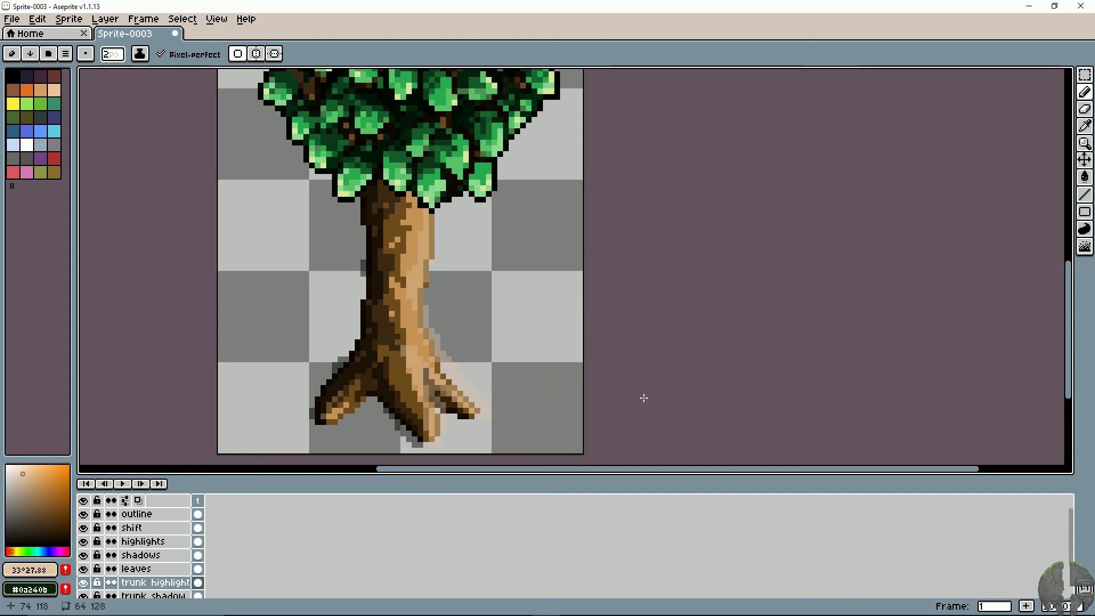
pyautogui.hotkey('ctrl', 'z')
# - Paint a pale tan highlight along the trunk's right edge and down the right root with the 2 px brush
pyautogui.moveTo(432, 205); pyautogui.dragTo(430, 258)
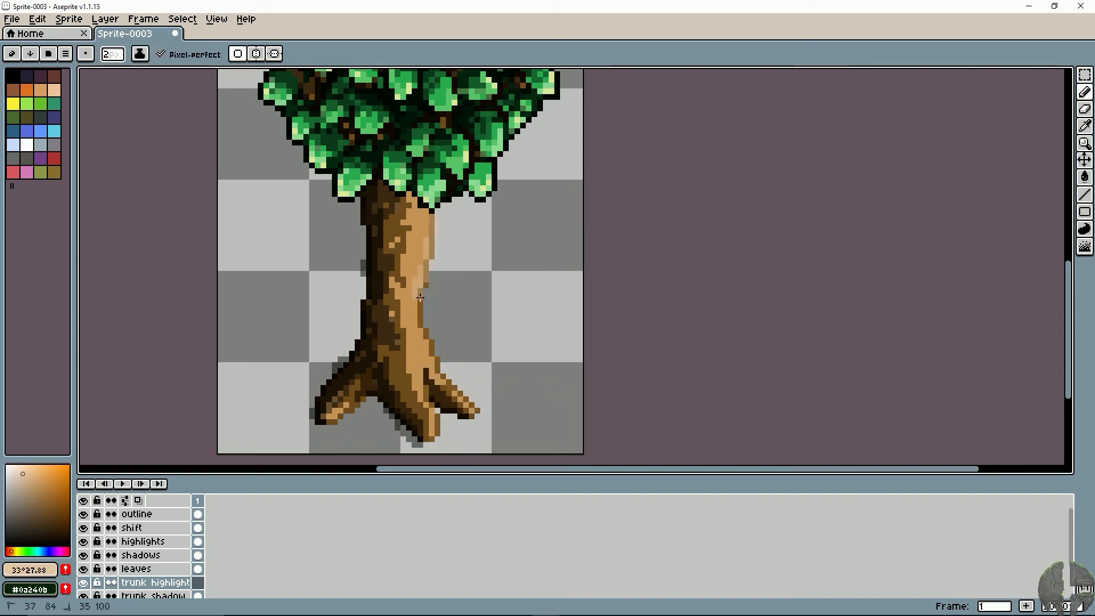
pyautogui.moveTo(420, 297); pyautogui.dragTo(437, 357)
pyautogui.moveTo(483, 409); pyautogui.dragTo(491, 421)
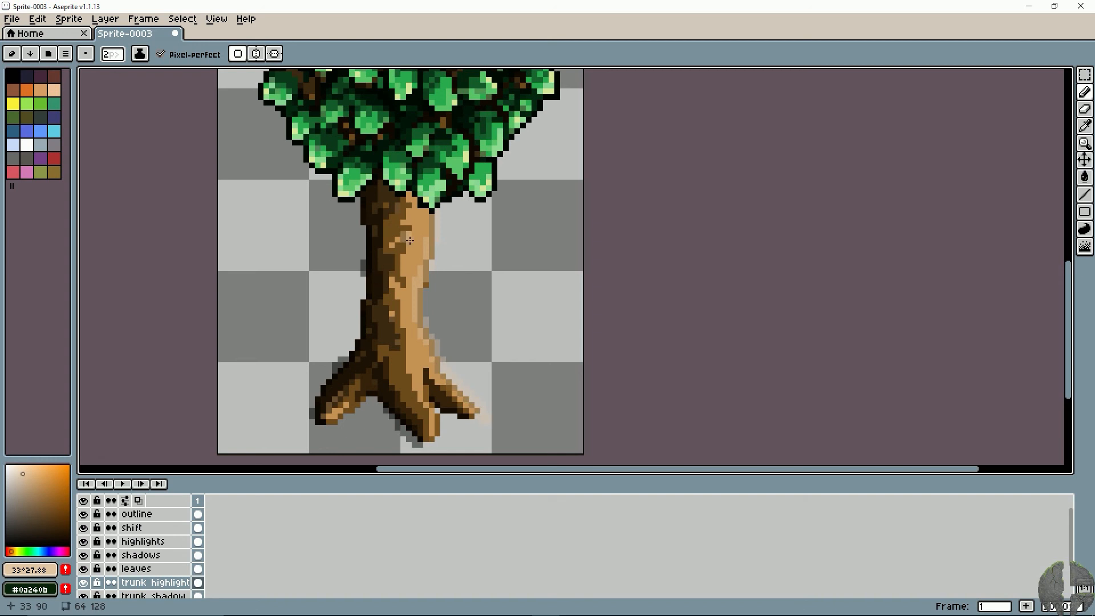
# - Add small pale tan flecks down the trunk's light area on the trunk highlight layer, finishing with a 1 px brush
pyautogui.click(403, 205)
pyautogui.moveTo(415, 221); pyautogui.dragTo(408, 236)
pyautogui.hotkey('ctrl', 'z')
pyautogui.click(409, 243)
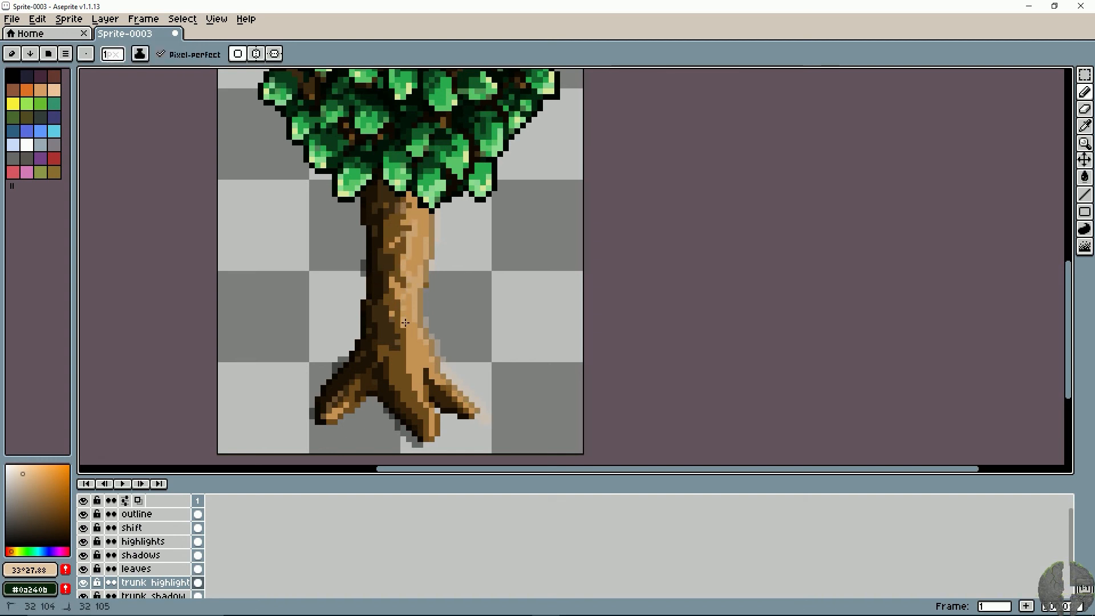
# - Scatter black 1 px flecks over the midtones of the trunk and roots on the trunk shadow layer
pyautogui.press('i')
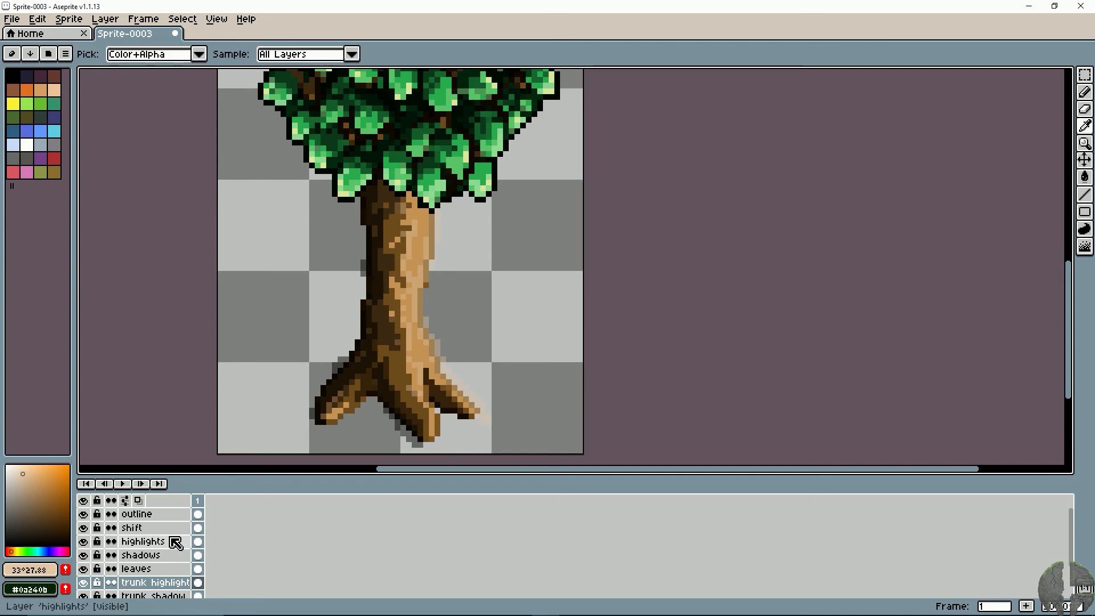
pyautogui.click(163, 593)
pyautogui.click(7, 545)
pyautogui.press('b')
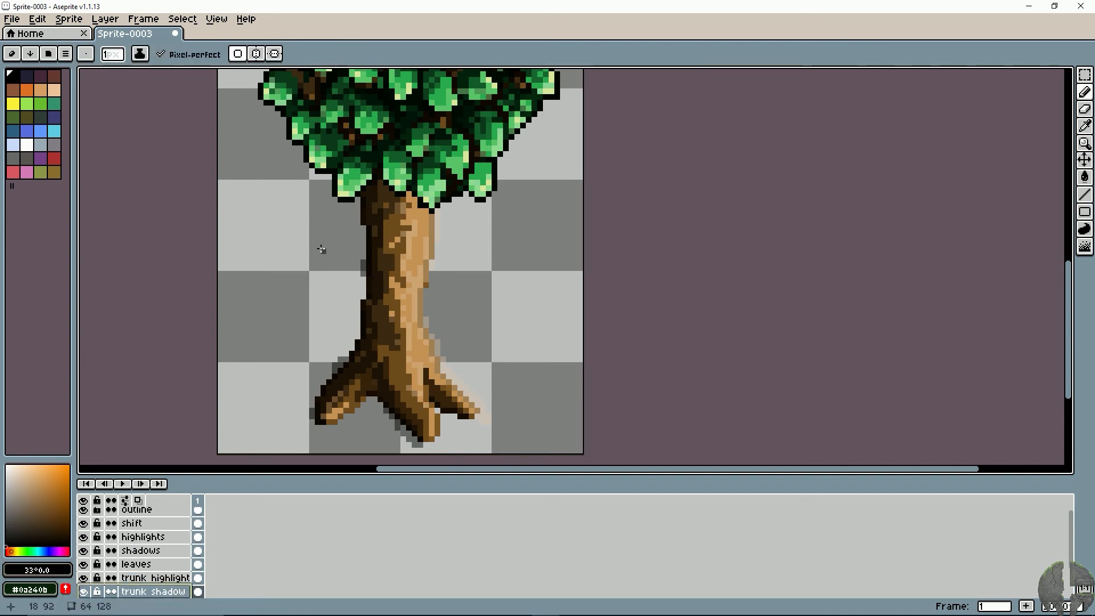
pyautogui.click(395, 226)
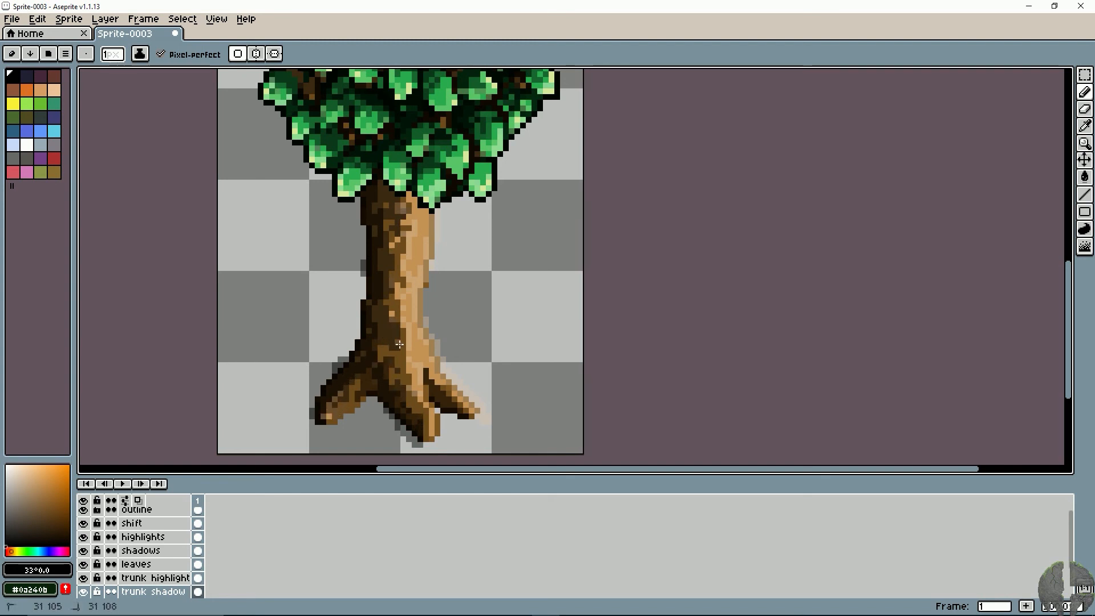
pyautogui.hotkey('ctrl', 'z')
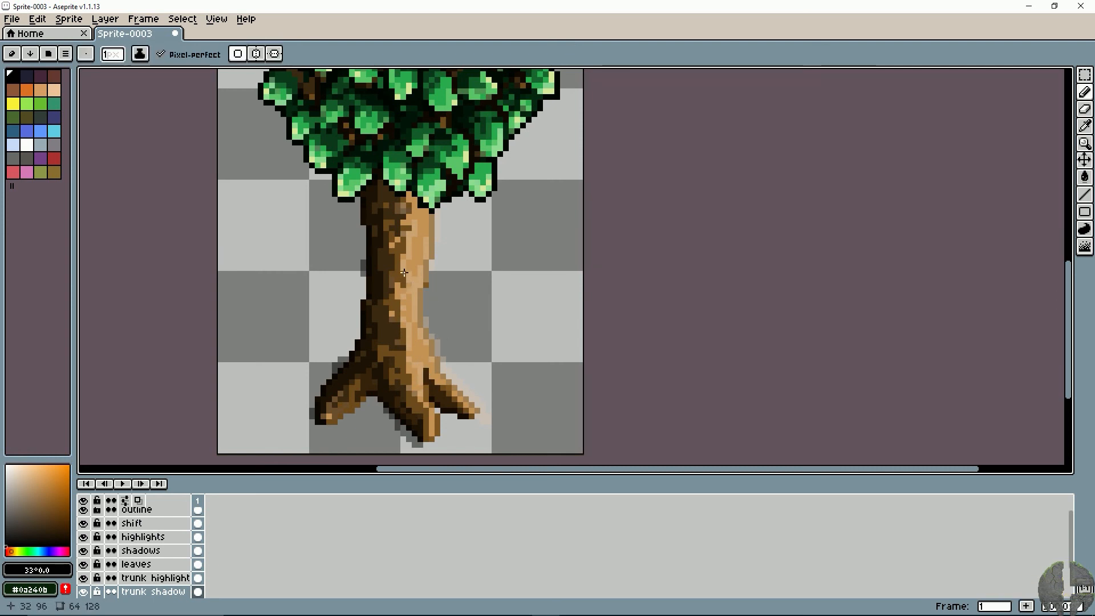
# - Switch to the Eraser at 1 px on the trunk shadow layer
pyautogui.press('i')
pyautogui.press('e')
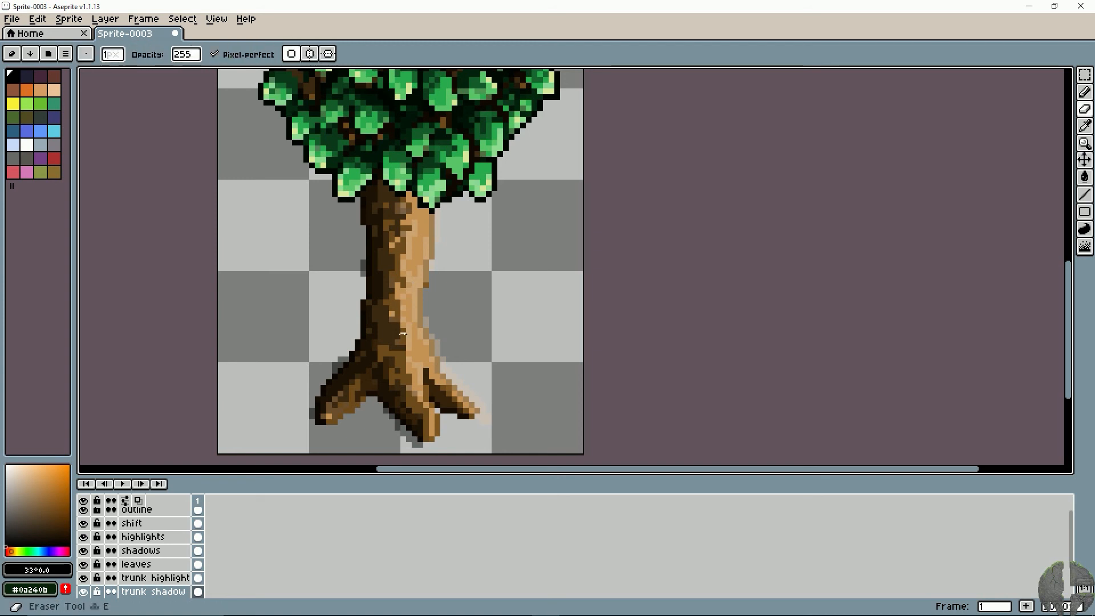
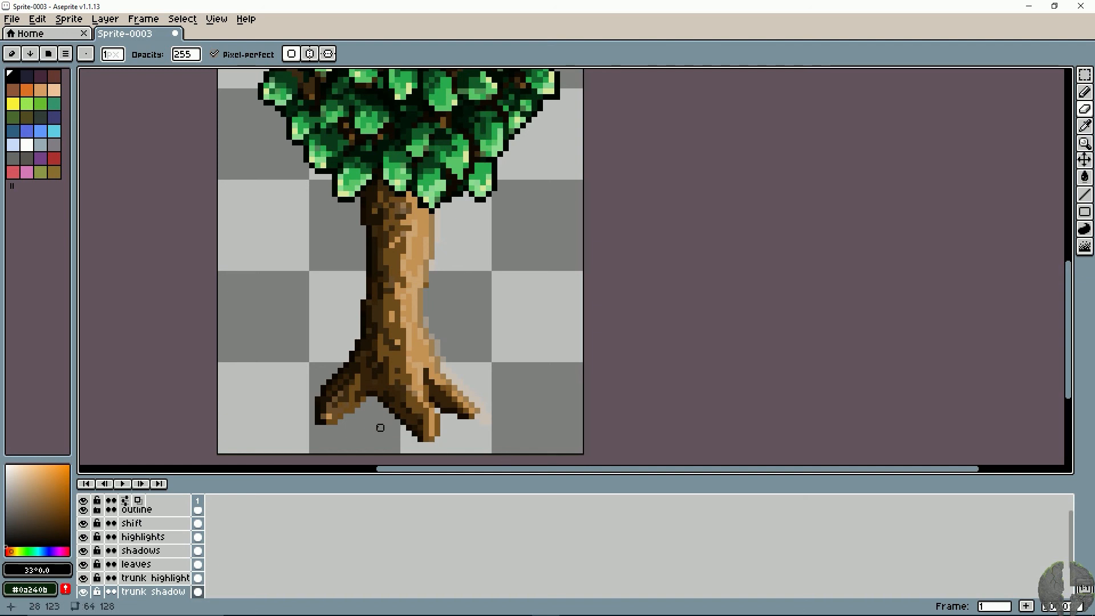
# - Erase the stray pale tan pixels outside the trunk's right edge and right root tip on the trunk highlight layer
pyautogui.click(165, 578)
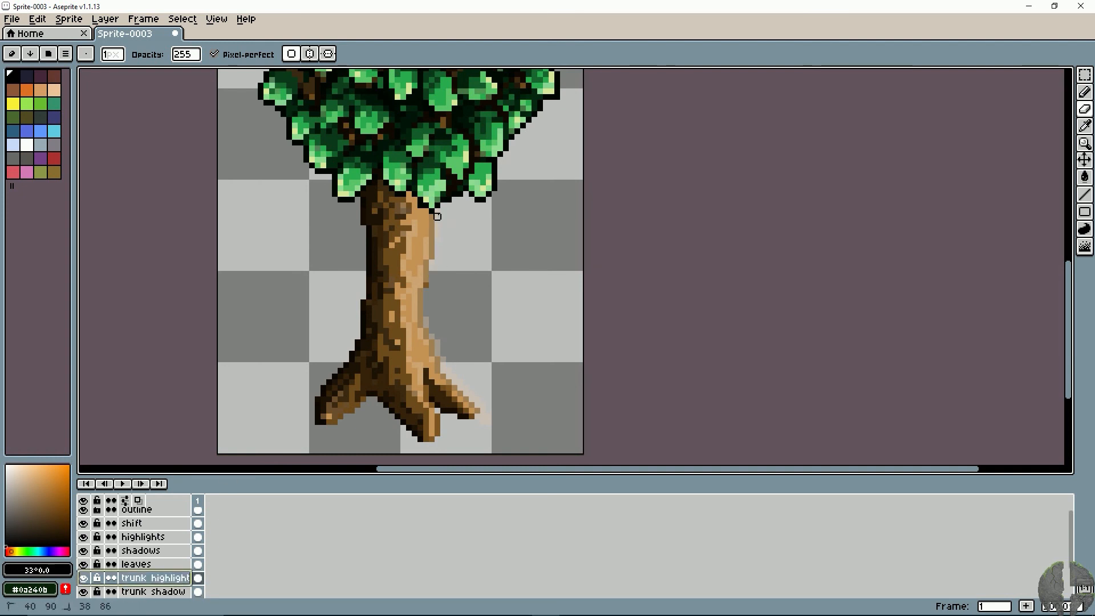
pyautogui.click(432, 262)
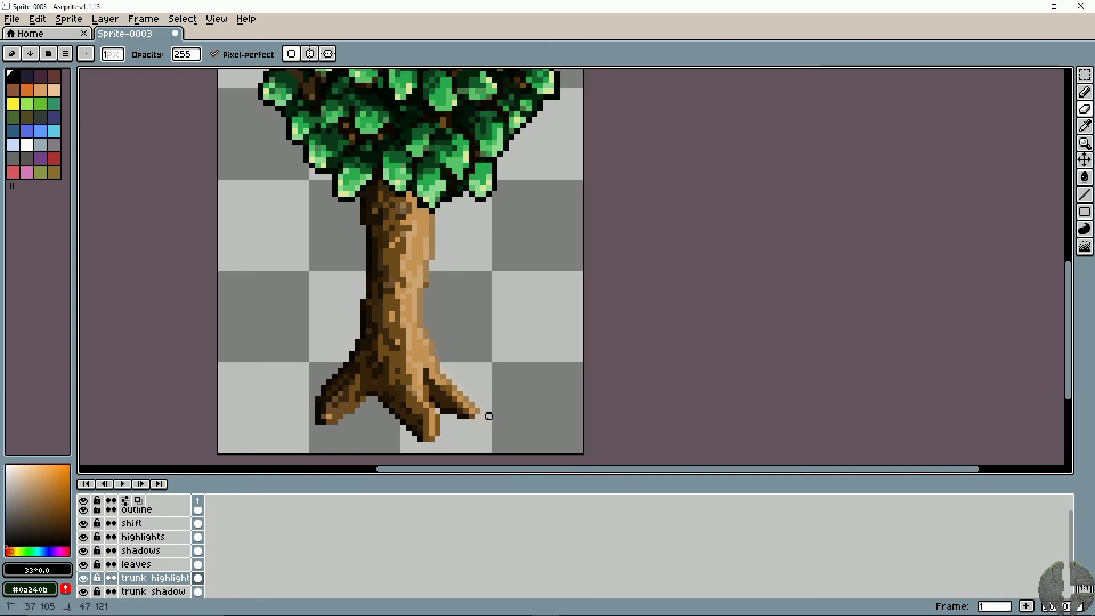
# - Add a new layer at the bottom of the layer stack, below dark leaves, and name it bg
pyautogui.scroll(-3, 166, 572)
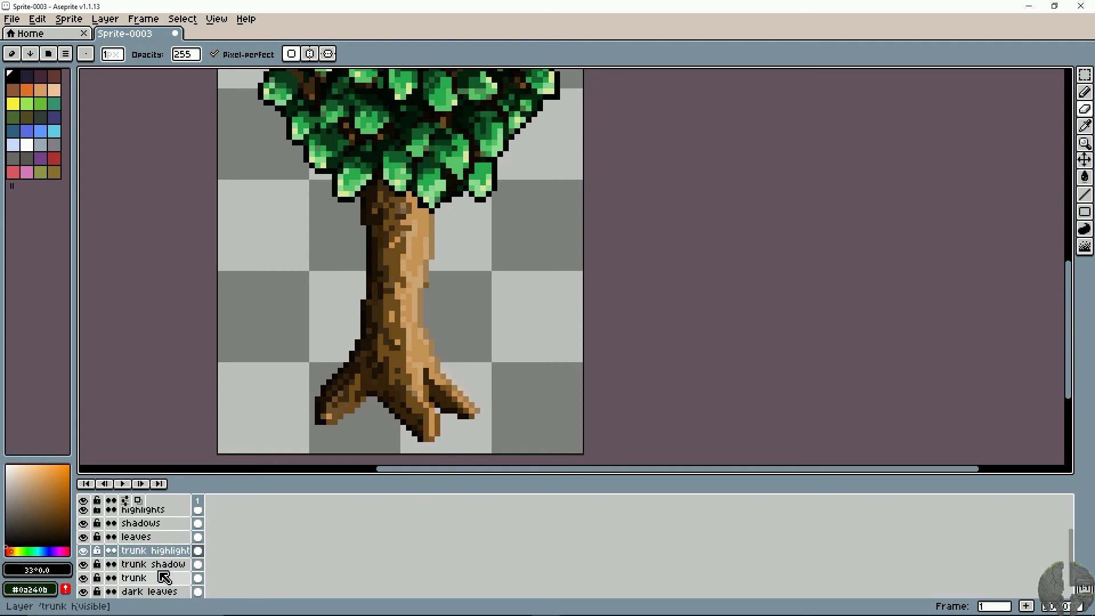
pyautogui.click(149, 580)
pyautogui.rightClick(150, 579)
pyautogui.click(177, 523)
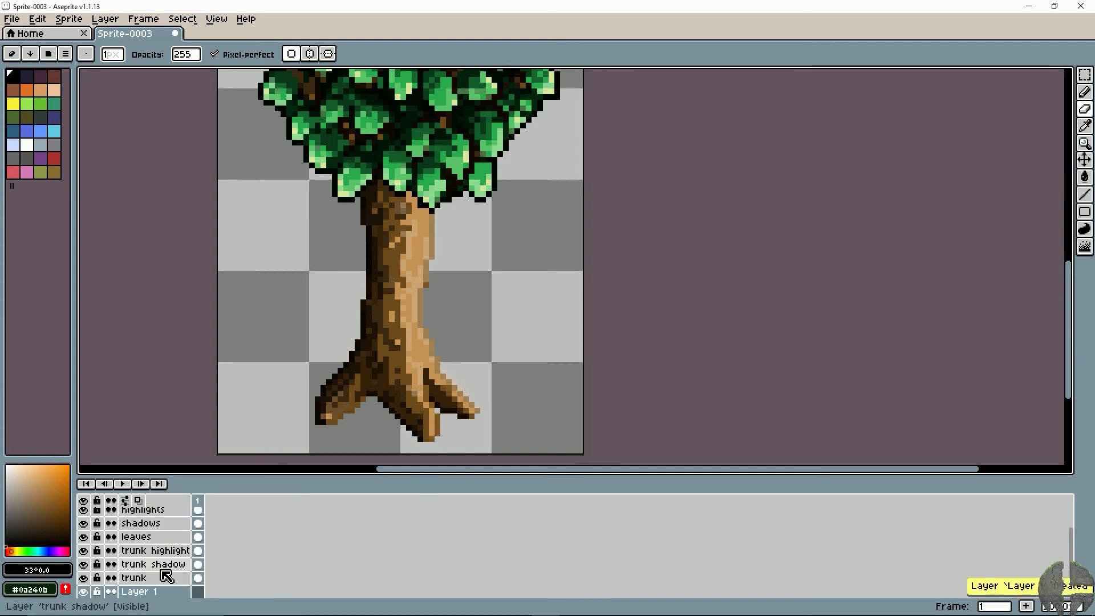
pyautogui.moveTo(163, 566); pyautogui.dragTo(165, 580)
pyautogui.doubleClick(165, 578)
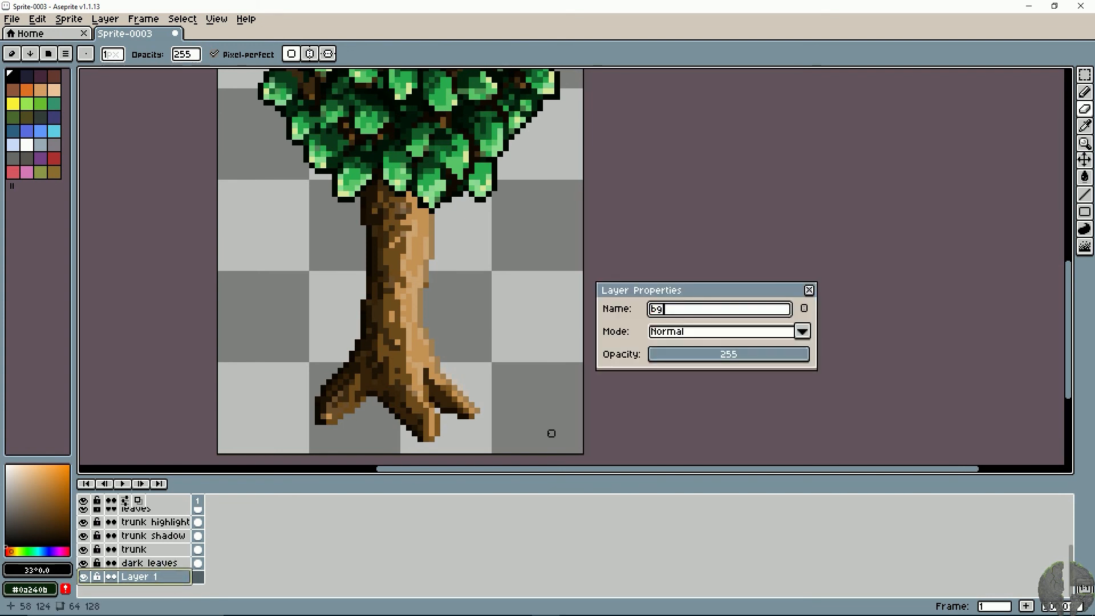
pyautogui.press('Return')
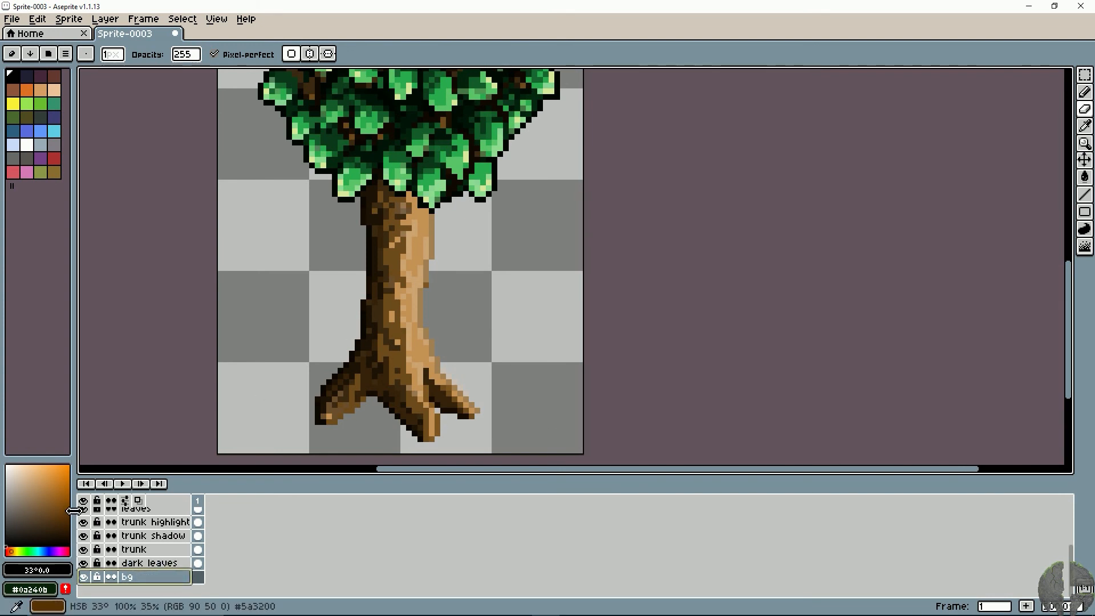
# - Fill the bg layer with a medium brown, #9a7241, using the Paint Bucket
pyautogui.moveTo(58, 501)
pyautogui.mouseDown()
pyautogui.moveTo(52, 490)
pyautogui.moveTo(54, 506)
pyautogui.moveTo(42, 497)
pyautogui.mouseUp()
pyautogui.press('g')
pyautogui.click(254, 325)
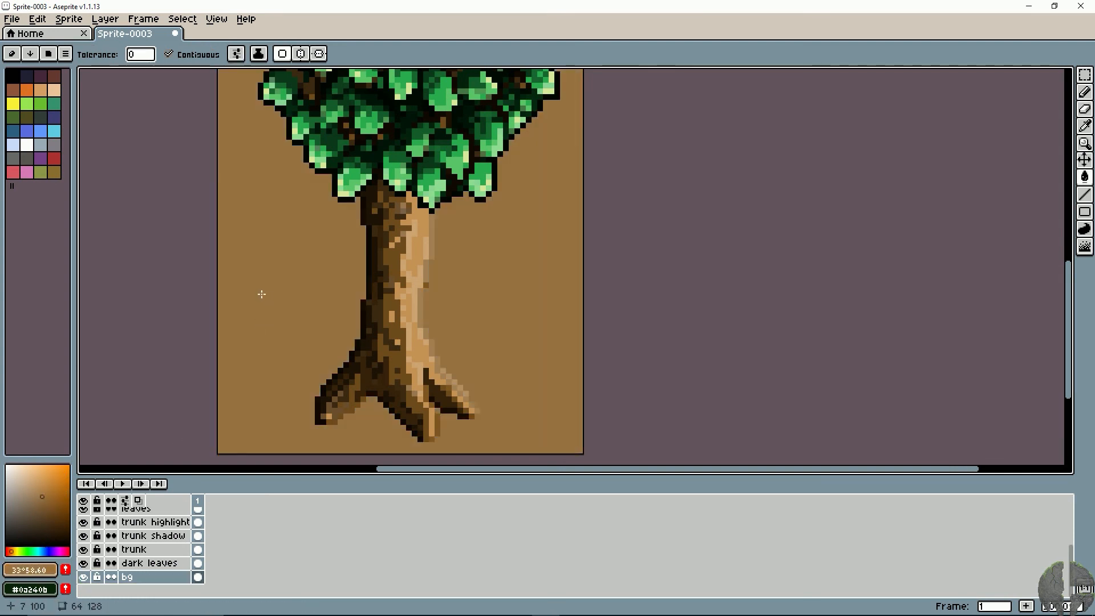
pyautogui.press('space')
pyautogui.moveTo(295, 253); pyautogui.dragTo(328, 304)
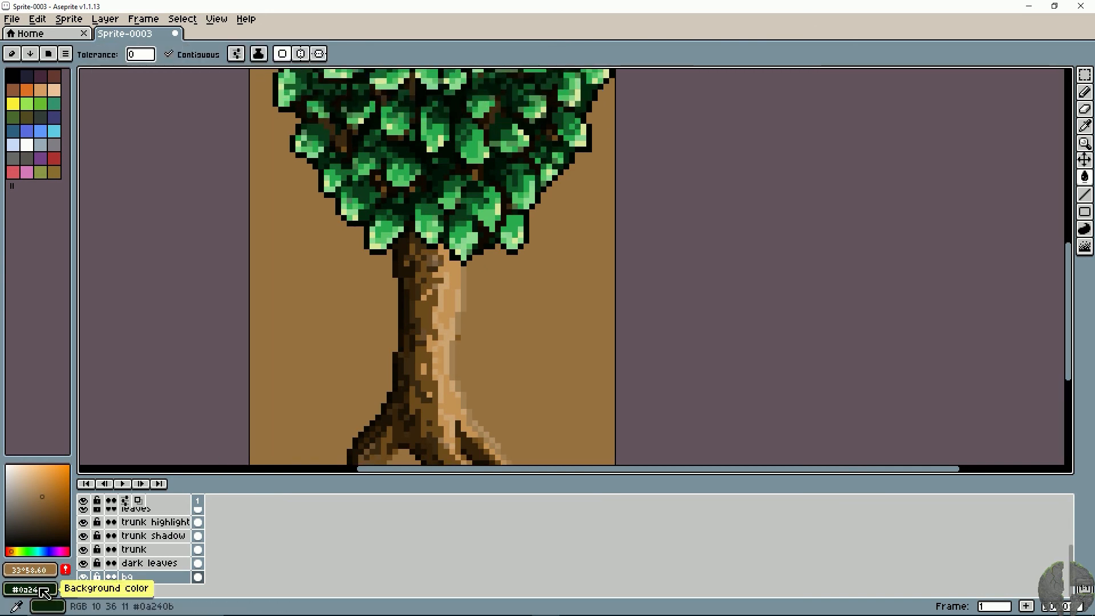
# - Try dark green #0a240b as the fill of the bg layer and look over the whole tree against it
pyautogui.rightClick(285, 305)
pyautogui.scroll(-4, 288, 308)
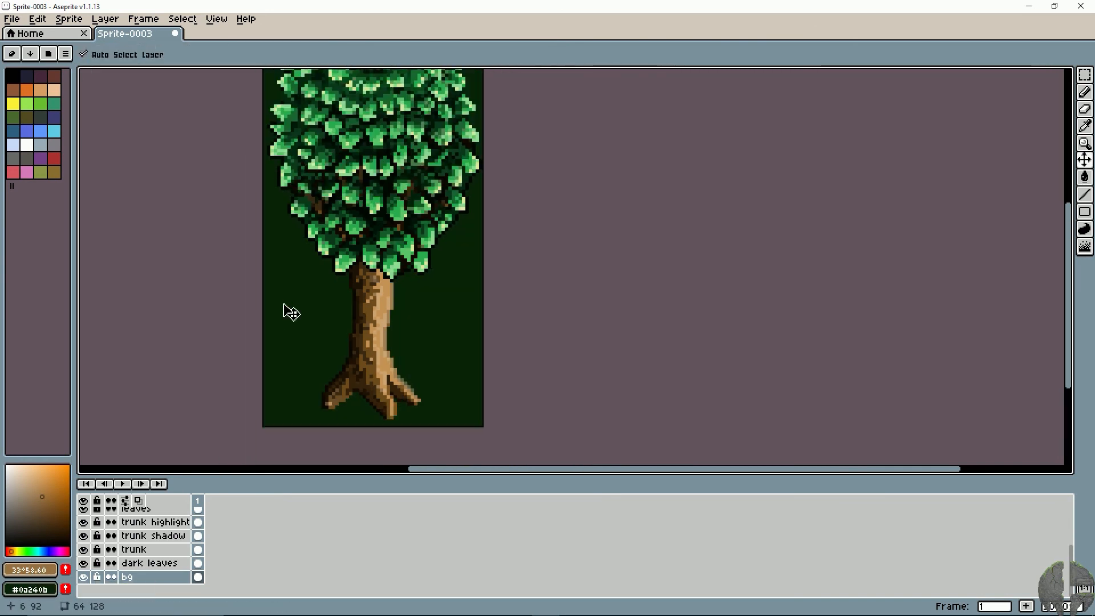
pyautogui.press('space')
pyautogui.moveTo(328, 288); pyautogui.dragTo(381, 306)
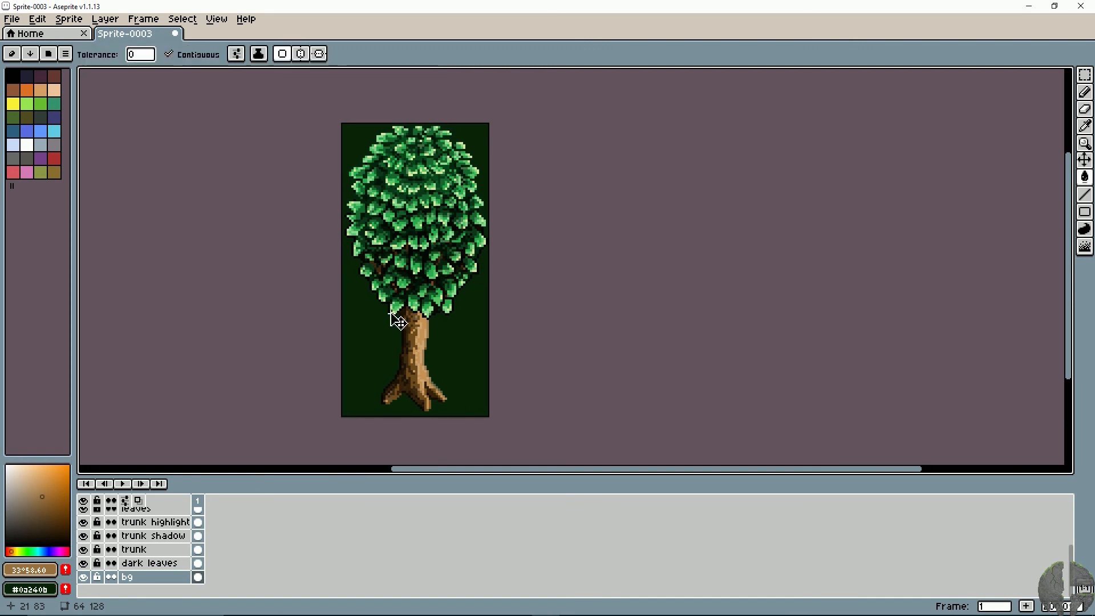
pyautogui.scroll(1, 393, 318)
pyautogui.press('space')
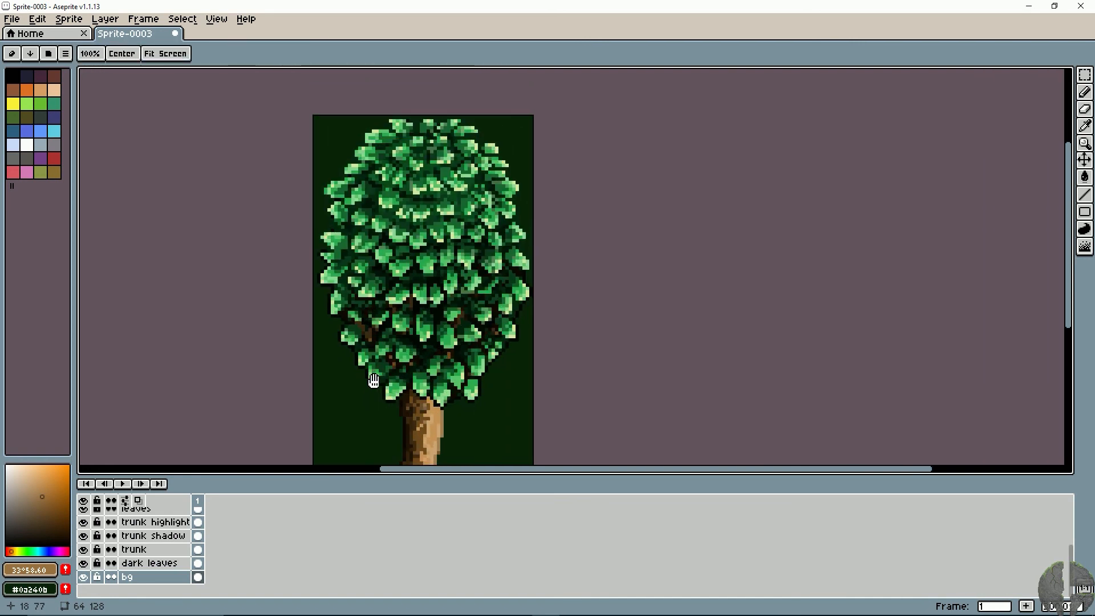
pyautogui.moveTo(374, 381); pyautogui.dragTo(379, 378)
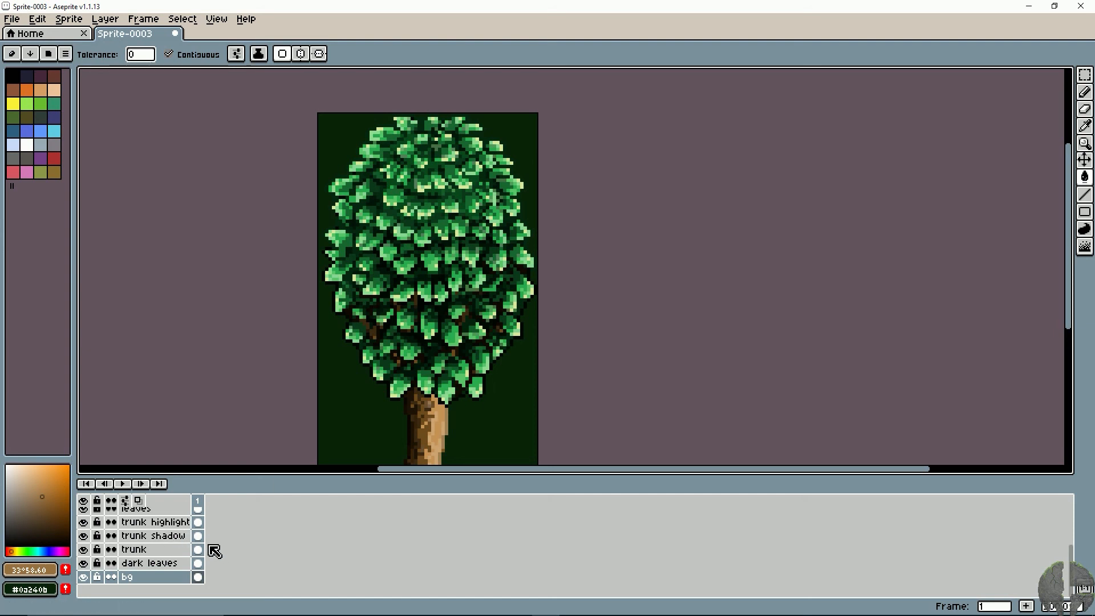
# - Refill the bg layer with the medium brown #9a7241 and inspect the trunk against it
pyautogui.click(48, 571)
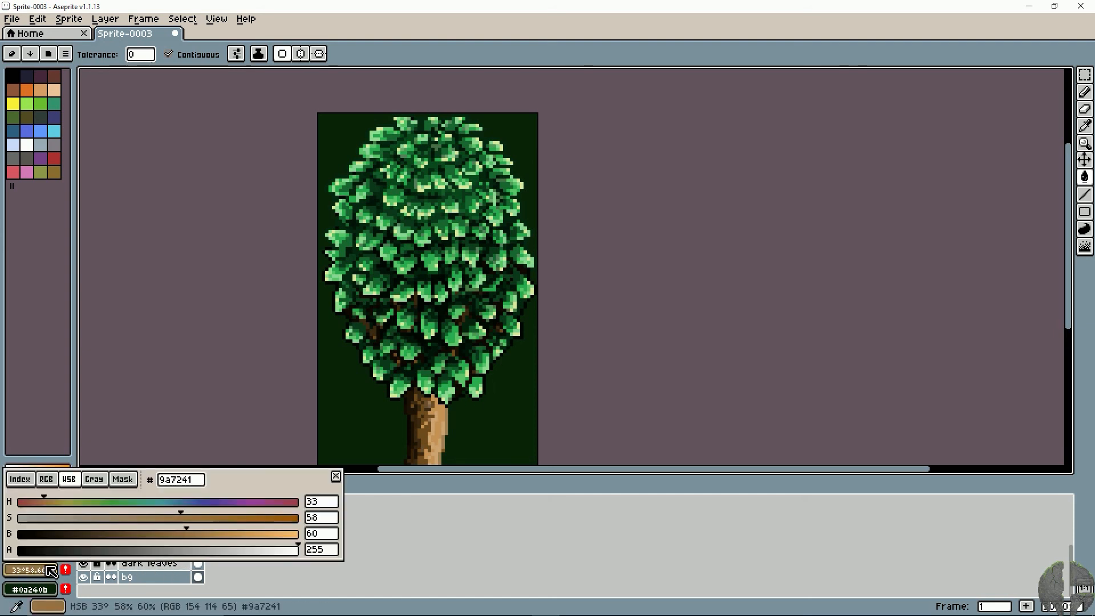
pyautogui.click(338, 416)
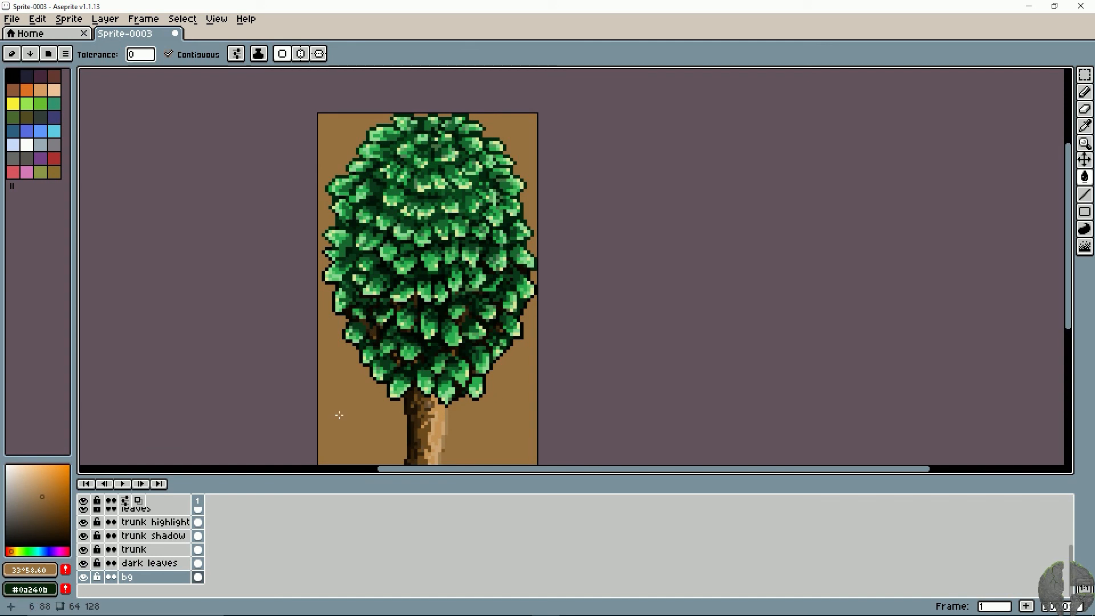
pyautogui.press('space')
pyautogui.moveTo(338, 416); pyautogui.dragTo(327, 341)
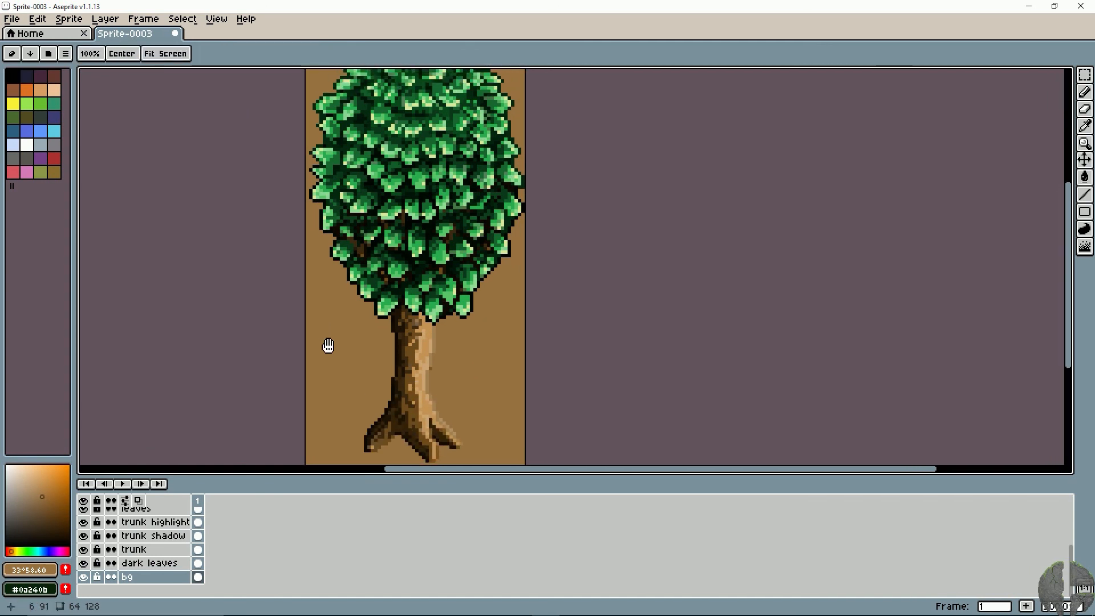
pyautogui.scroll(2, 329, 347)
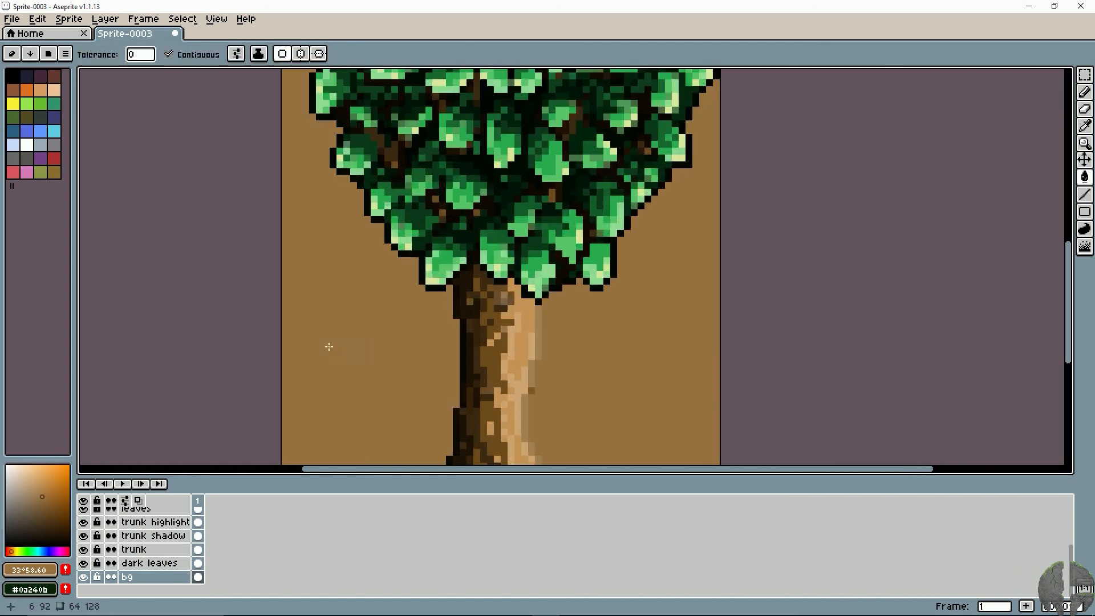
pyautogui.press('space')
pyautogui.moveTo(393, 287); pyautogui.dragTo(282, 102)
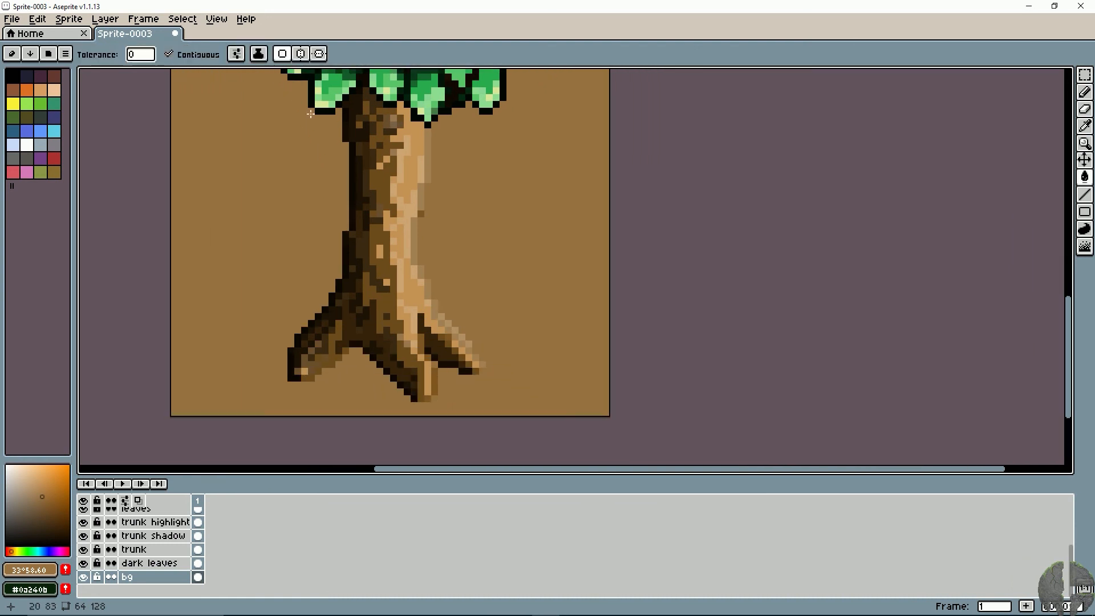
# - Try a bucket fill with tan #a48052, sampled from the trunk's right edge, on the trunk highlight layer, and undo it
pyautogui.keyDown('alt'); pyautogui.click(423, 183); pyautogui.keyUp('alt')
pyautogui.scroll(3, 171, 550)
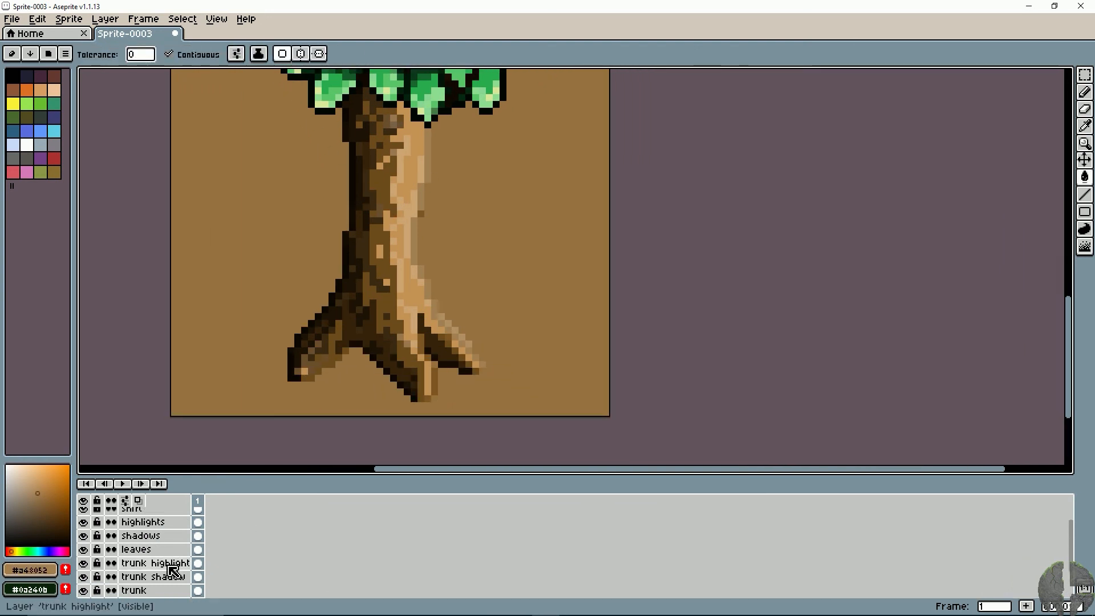
pyautogui.press('alt')
pyautogui.press('g')
pyautogui.click(421, 212)
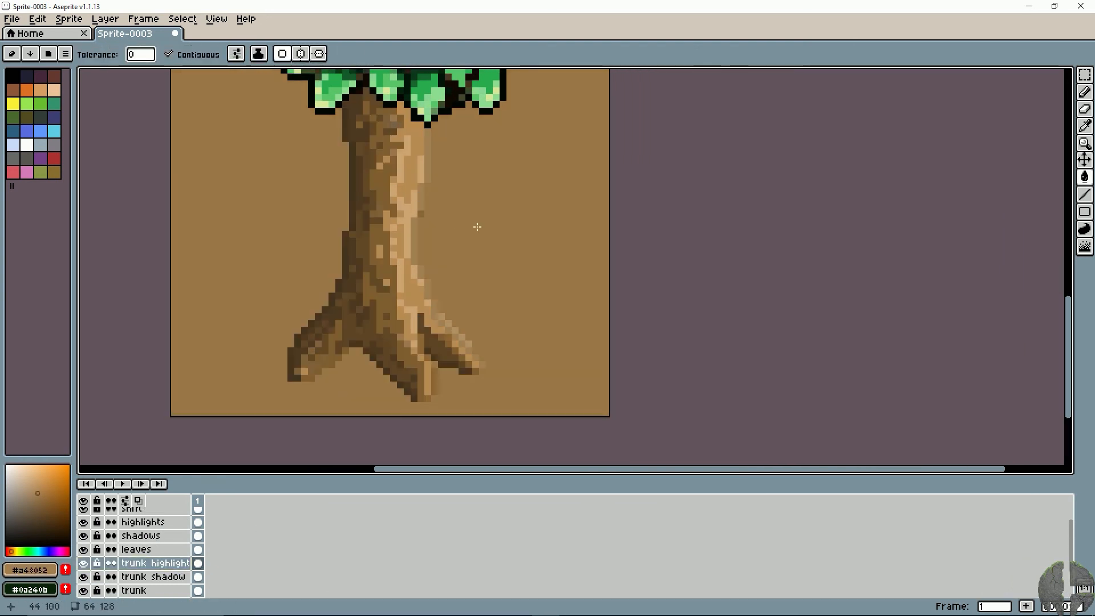
pyautogui.hotkey('ctrl', 'z')
# - Darken the underside of the left root near the trunk with near-black #0c0701 Pencil pixels on the trunk layer, undoing the excess strokes
pyautogui.press('b')
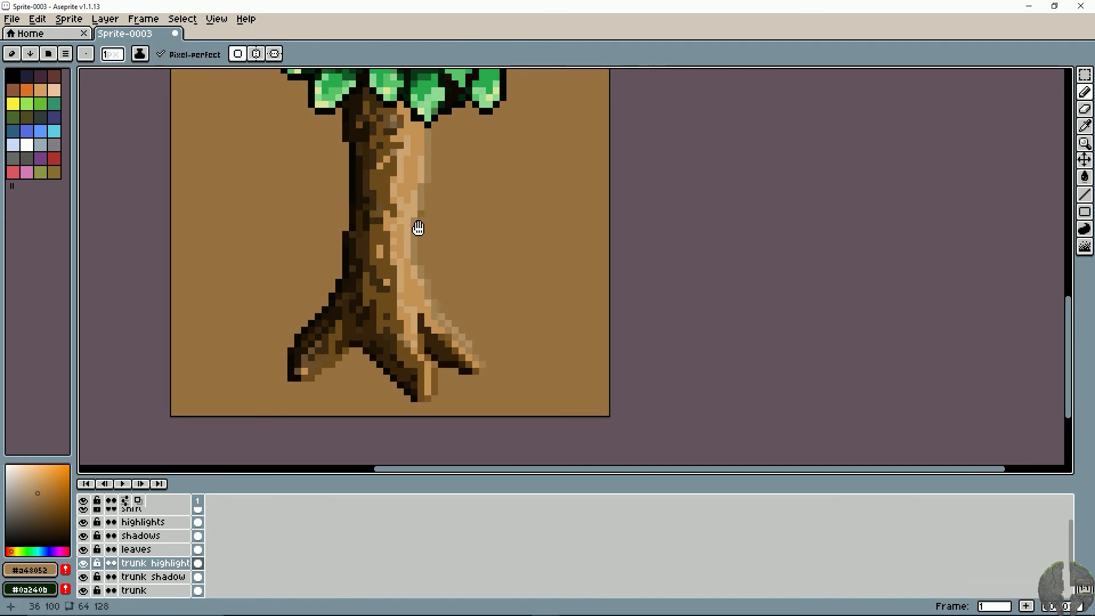
pyautogui.moveTo(418, 228)
pyautogui.mouseDown()
pyautogui.moveTo(421, 267)
pyautogui.moveTo(408, 278)
pyautogui.moveTo(414, 242)
pyautogui.mouseUp()
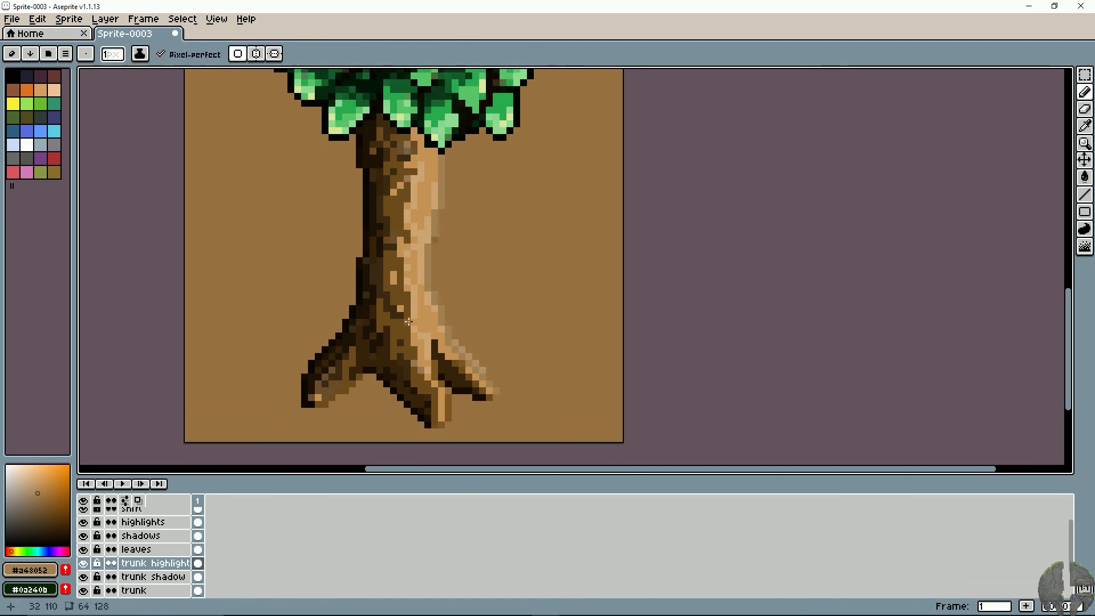
pyautogui.click(165, 577)
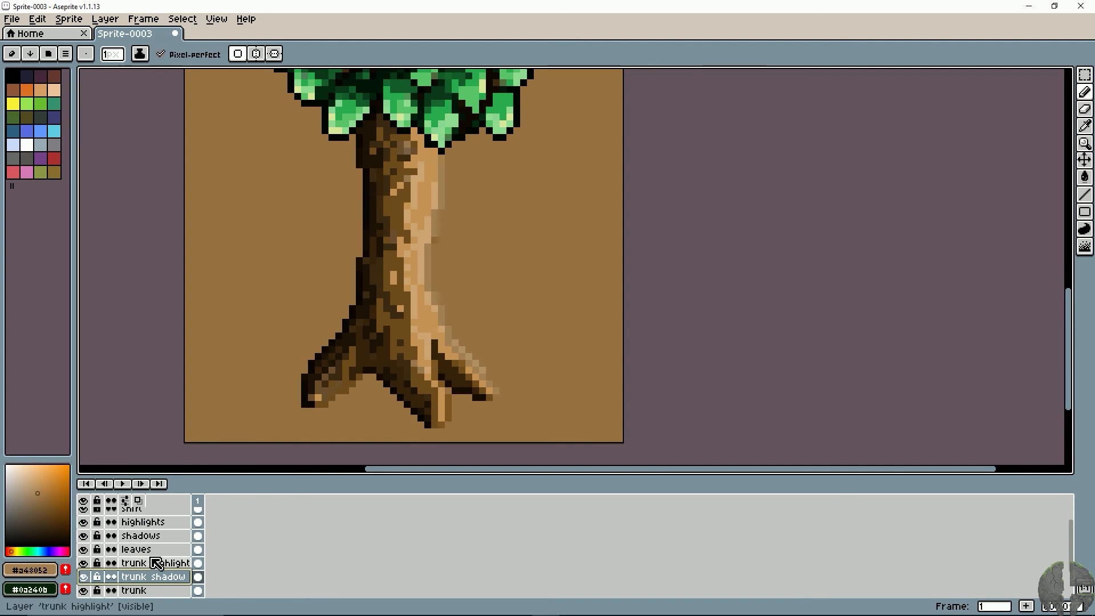
pyautogui.click(151, 591)
pyautogui.keyDown('alt'); pyautogui.click(360, 376); pyautogui.keyUp('alt')
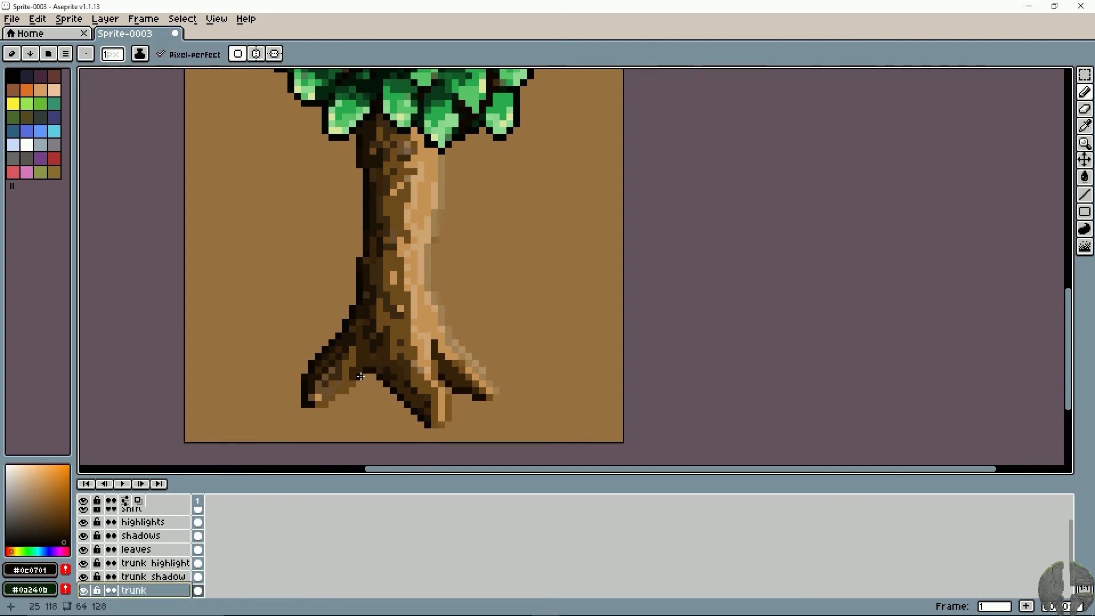
pyautogui.moveTo(343, 394); pyautogui.dragTo(338, 397)
pyautogui.hotkey('ctrl', 'z')
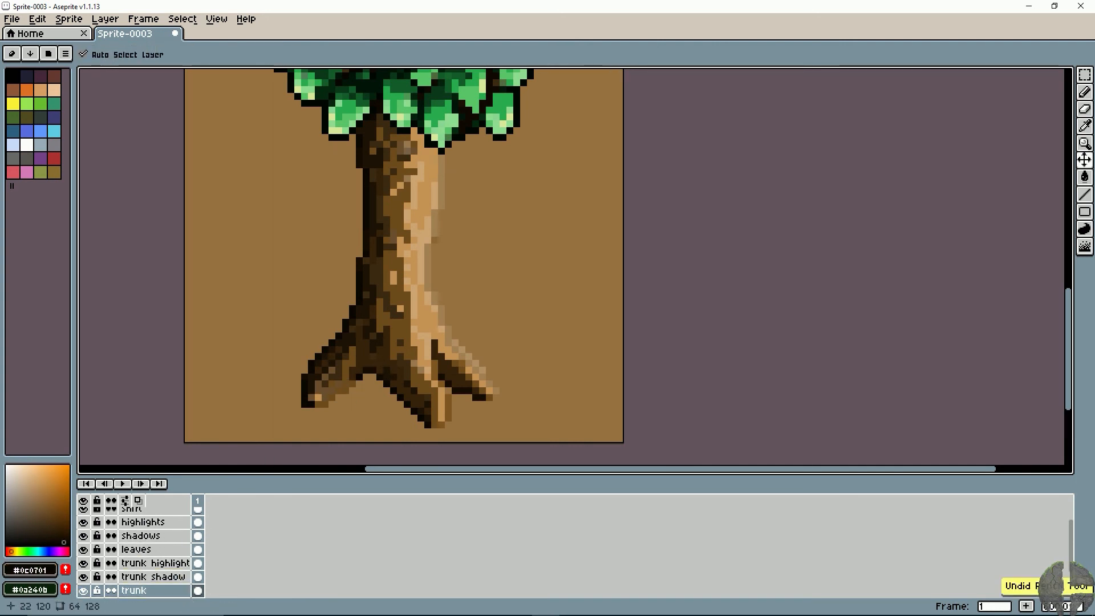
pyautogui.click(347, 389)
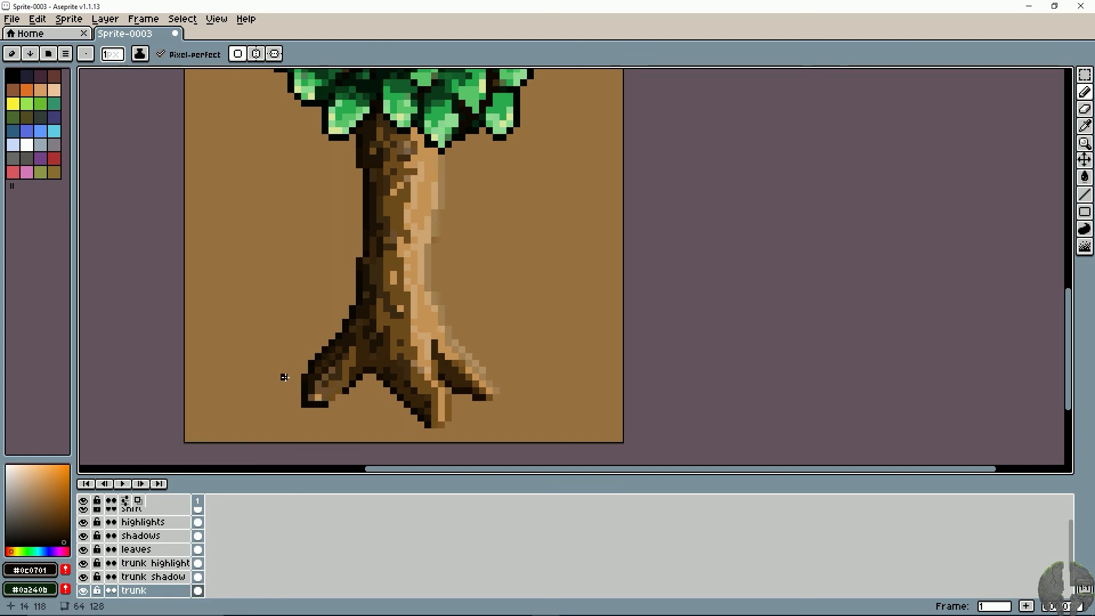
pyautogui.hotkey('ctrl', 'z')
pyautogui.hotkey('ctrl', 'z')
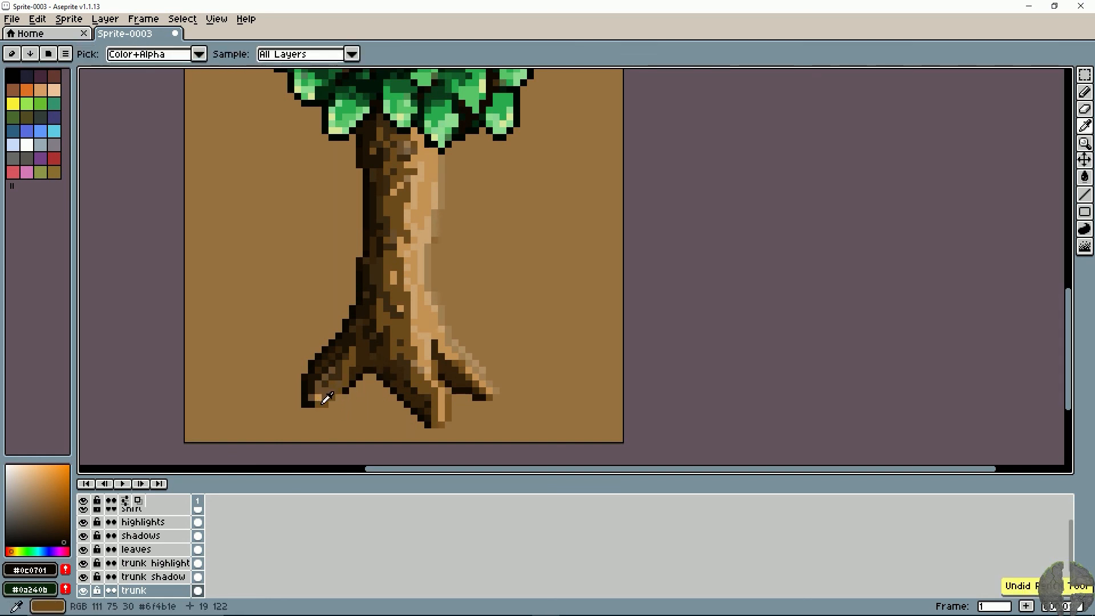
# - Try recolouring the bottom edge of the left root's tip with mid brown #6f4b1e, and undo it
pyautogui.keyDown('alt'); pyautogui.click(325, 399); pyautogui.keyUp('alt')
pyautogui.moveTo(312, 405); pyautogui.dragTo(305, 405)
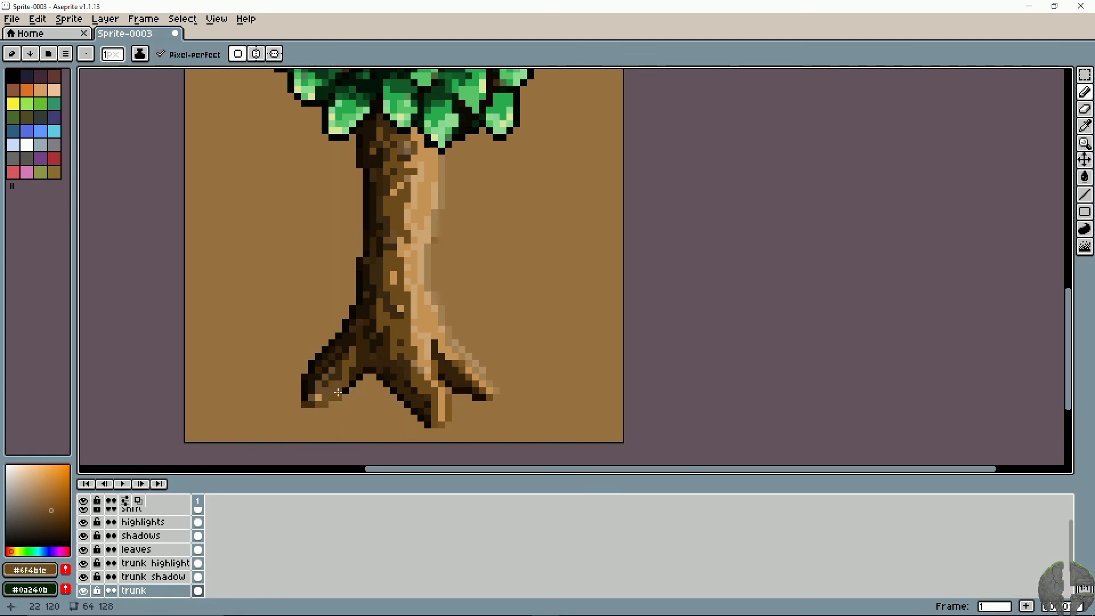
pyautogui.hotkey('ctrl', 'z')
# - Extend the right root's tip with a few light tan #b49165 pixels on the trunk layer
pyautogui.press('space')
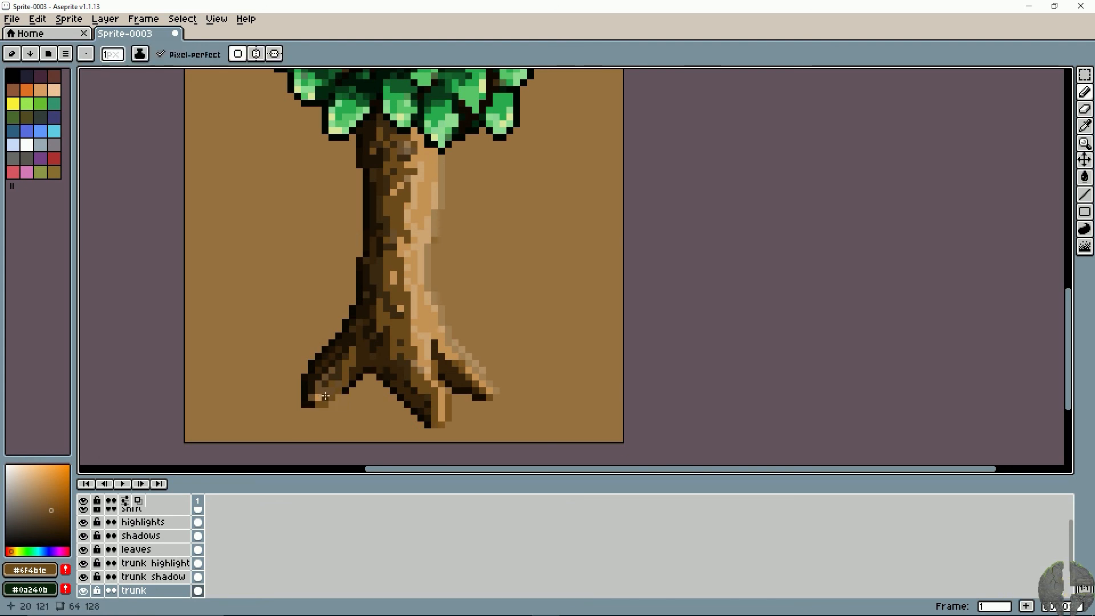
pyautogui.moveTo(413, 383); pyautogui.dragTo(346, 376)
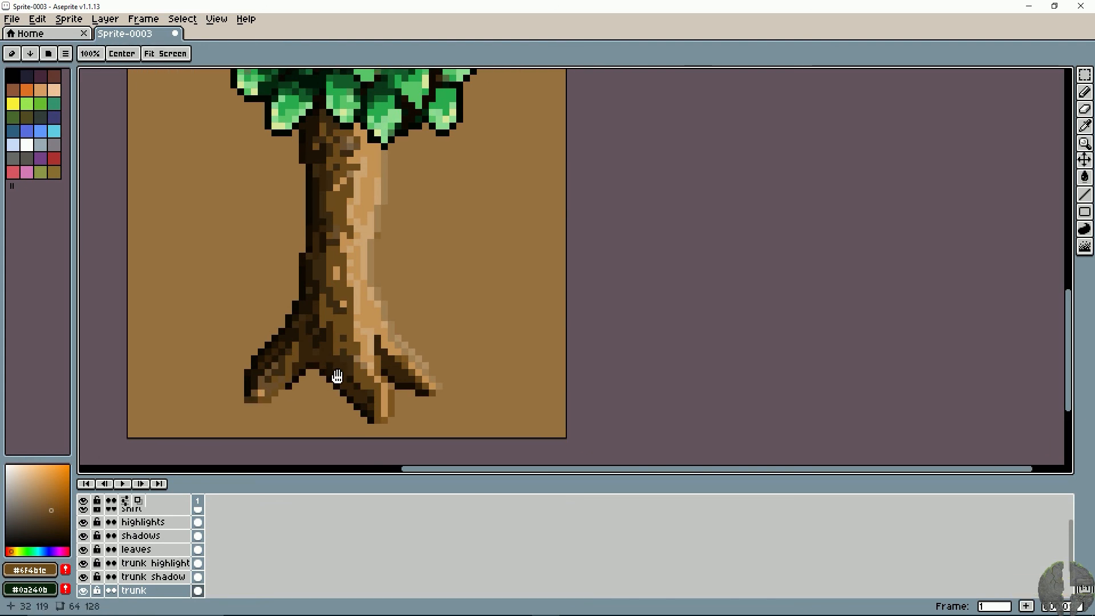
pyautogui.keyDown('alt'); pyautogui.click(420, 361); pyautogui.keyUp('alt')
pyautogui.moveTo(421, 368); pyautogui.dragTo(429, 378)
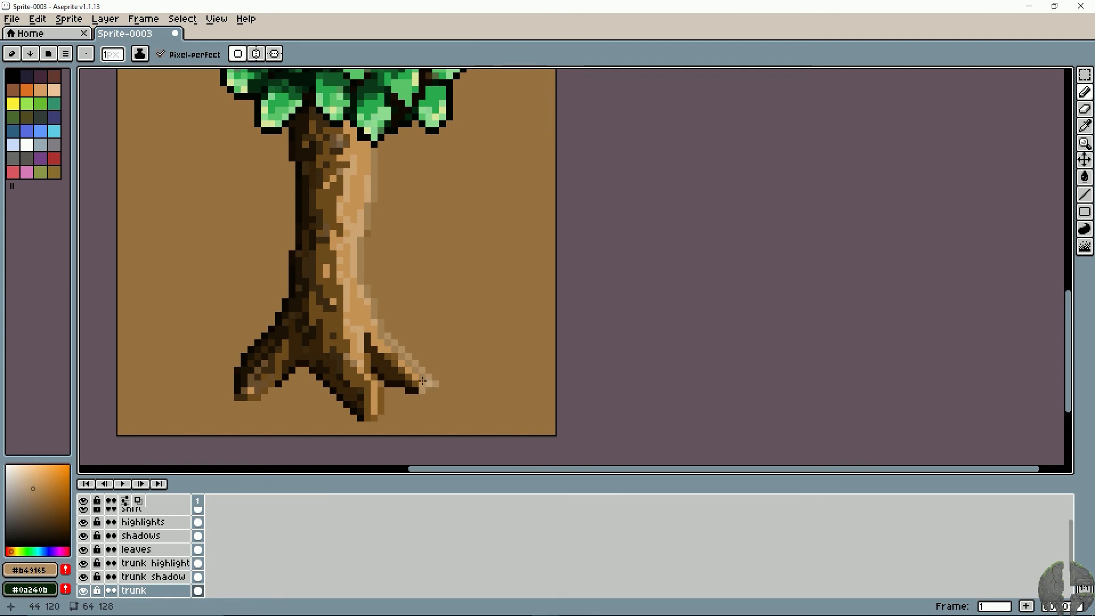
# - Activate the trunk layer, sample light tan #d0a673 from the trunk, and shift its hue to yellow at 58°
pyautogui.press('space')
pyautogui.moveTo(343, 336); pyautogui.dragTo(393, 363)
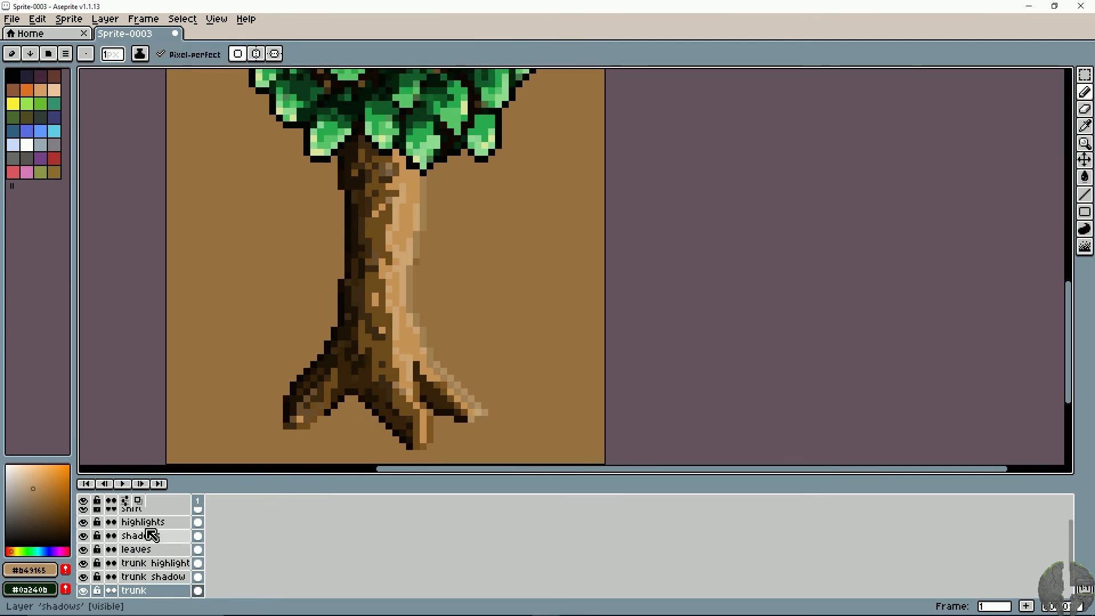
pyautogui.click(171, 522)
pyautogui.scroll(1, 169, 543)
pyautogui.scroll(-1, 162, 562)
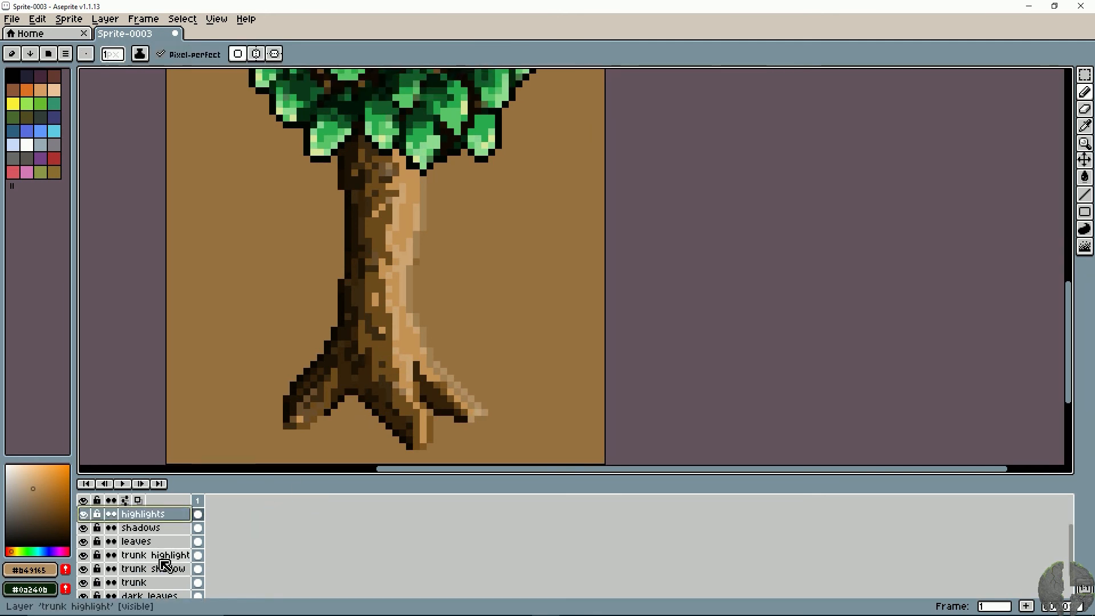
pyautogui.click(161, 580)
pyautogui.press('alt')
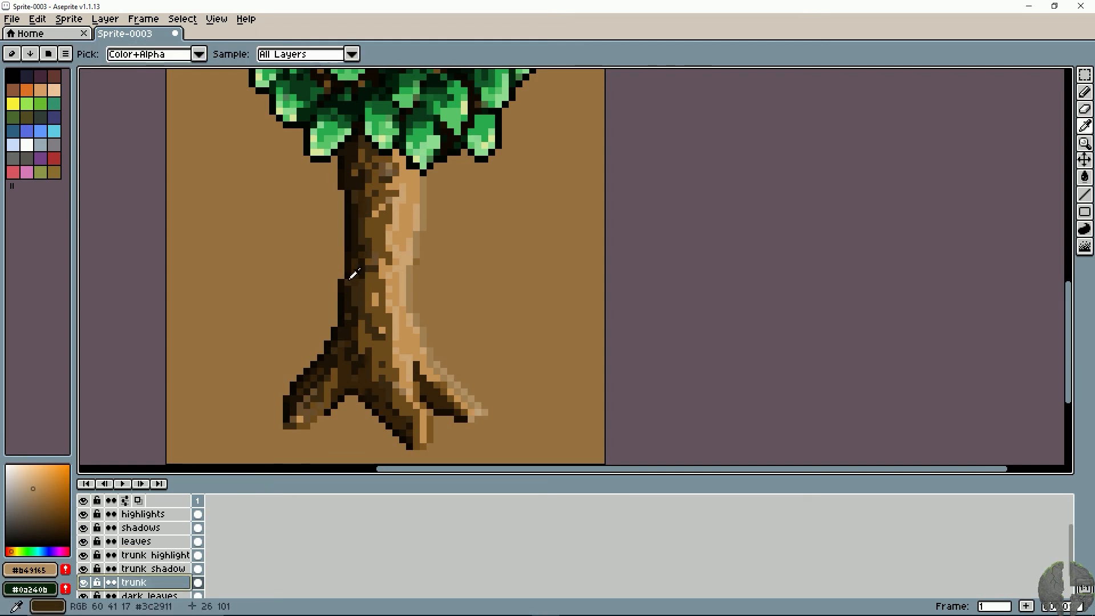
pyautogui.keyDown('alt'); pyautogui.click(397, 221); pyautogui.keyUp('alt')
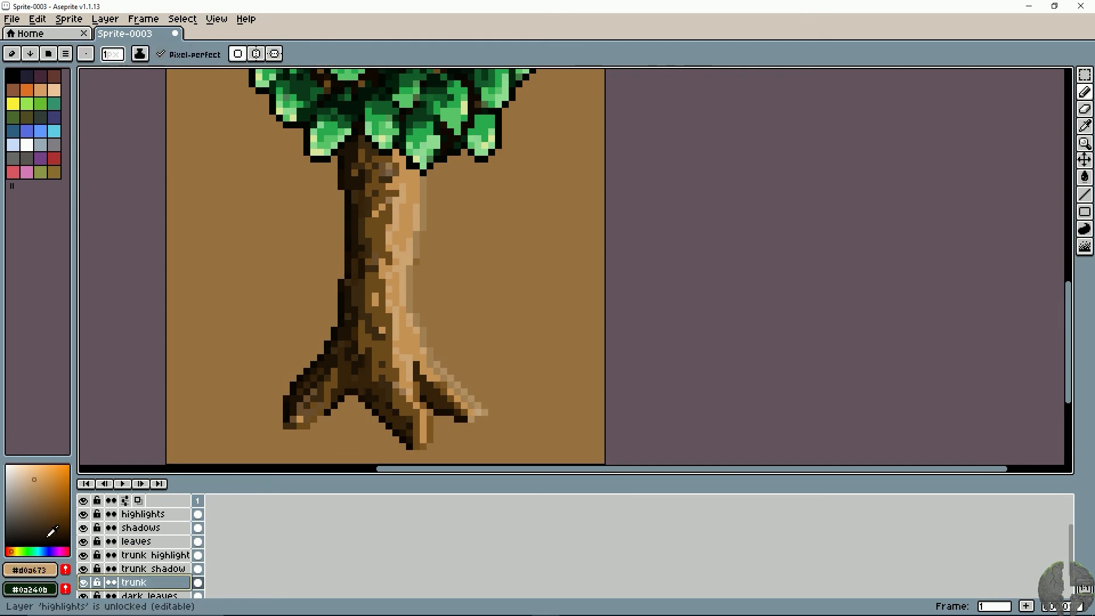
pyautogui.click(16, 551)
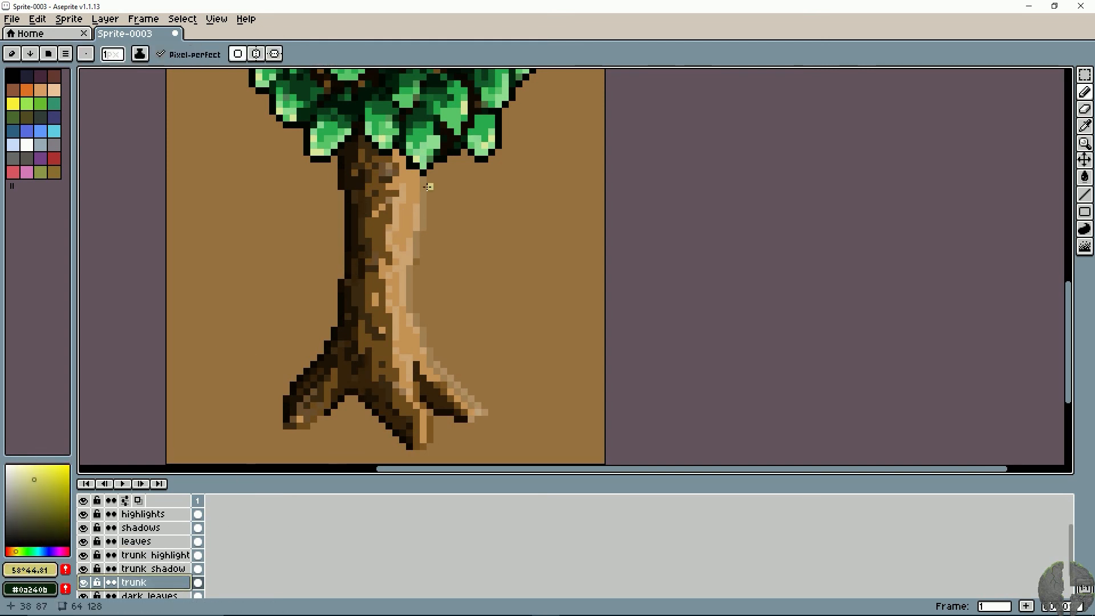
# - Scatter yellow 1 px Pencil highlights down the trunk's lit right side and along the right and middle roots, undoing the first stroke
pyautogui.moveTo(416, 178); pyautogui.dragTo(416, 198)
pyautogui.hotkey('ctrl', 'z')
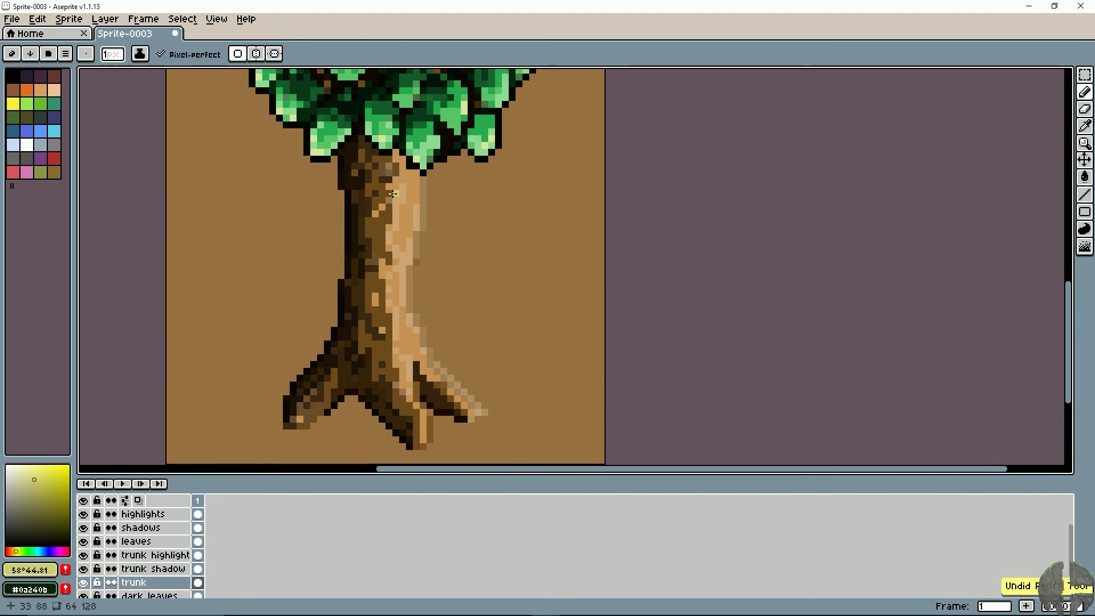
pyautogui.click(402, 194)
pyautogui.click(415, 227)
pyautogui.click(395, 261)
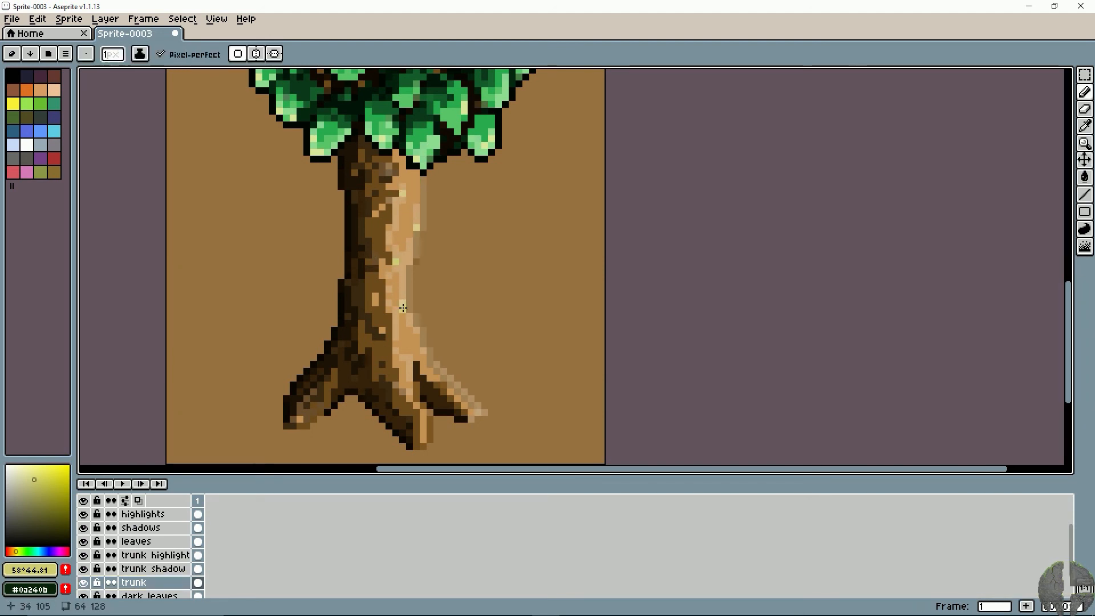
pyautogui.moveTo(409, 323); pyautogui.dragTo(416, 338)
pyautogui.moveTo(436, 378); pyautogui.dragTo(457, 398)
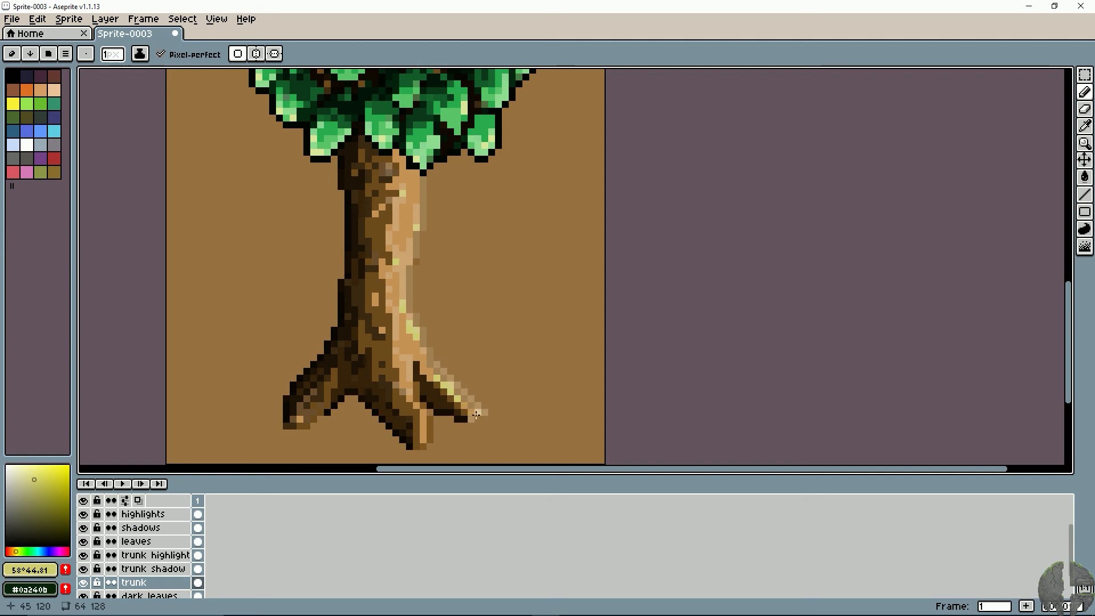
pyautogui.moveTo(391, 359); pyautogui.dragTo(399, 377)
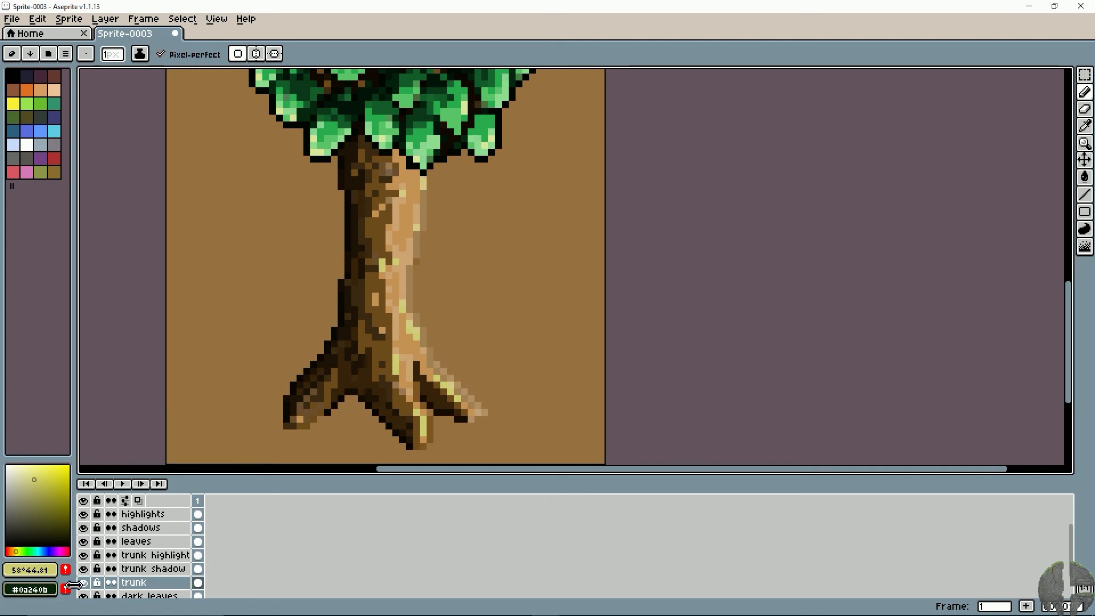
# - Activate the trunk shadow layer and set the drawing colour to black
pyautogui.click(143, 570)
pyautogui.press('space')
pyautogui.moveTo(314, 255); pyautogui.dragTo(337, 311)
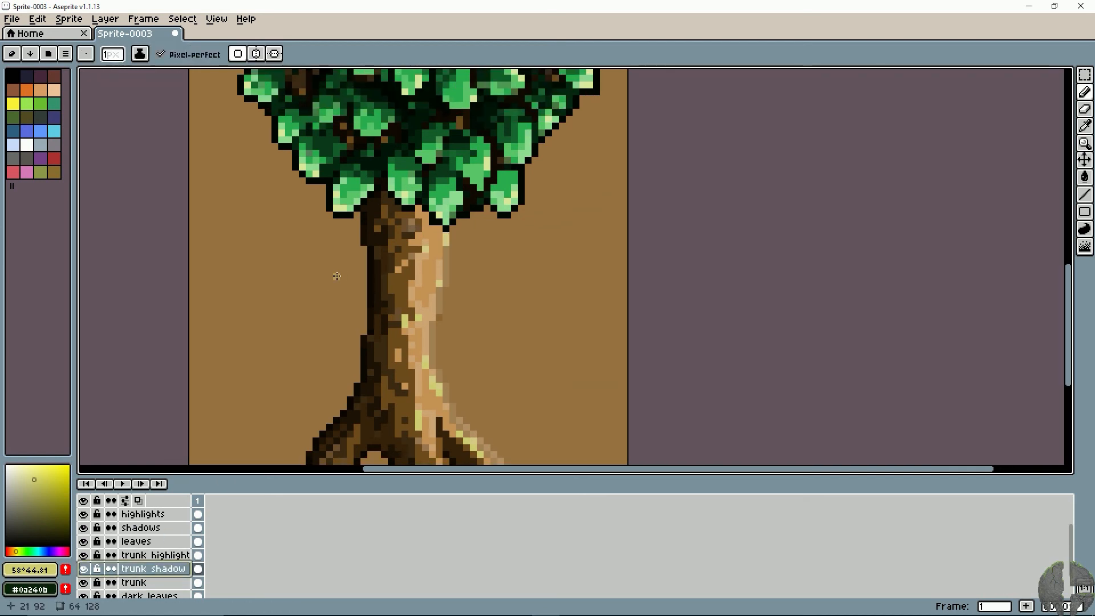
pyautogui.moveTo(69, 494); pyautogui.dragTo(6, 548)
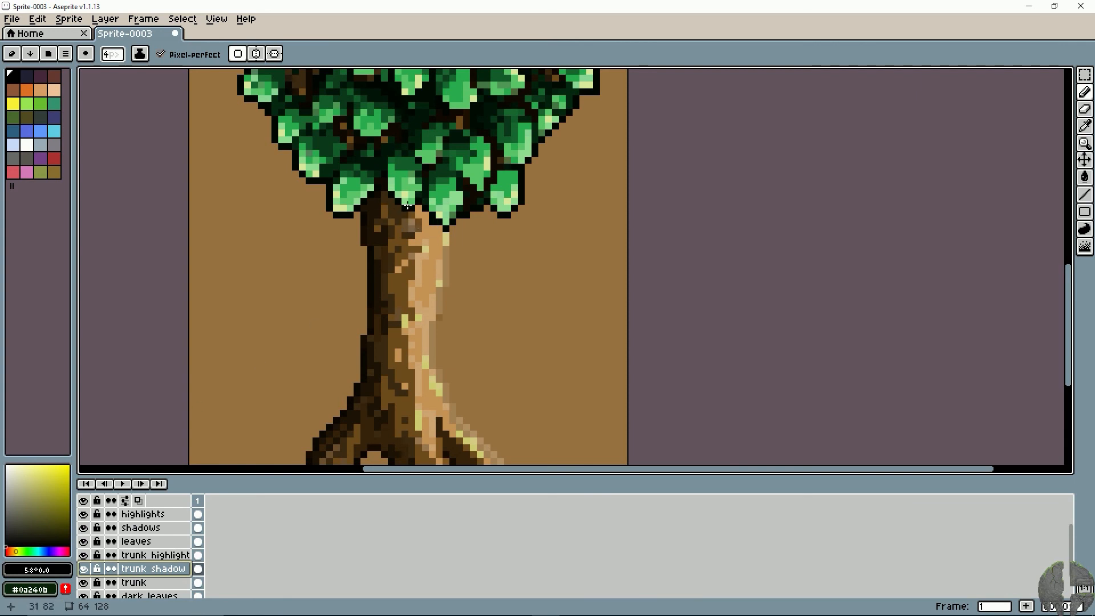
# - Try shading the top of the trunk beneath the leaves with a 5 px black Pencil stroke, and undo it
pyautogui.press('+')
pyautogui.moveTo(440, 222); pyautogui.dragTo(379, 200)
pyautogui.hotkey('ctrl', 'z')
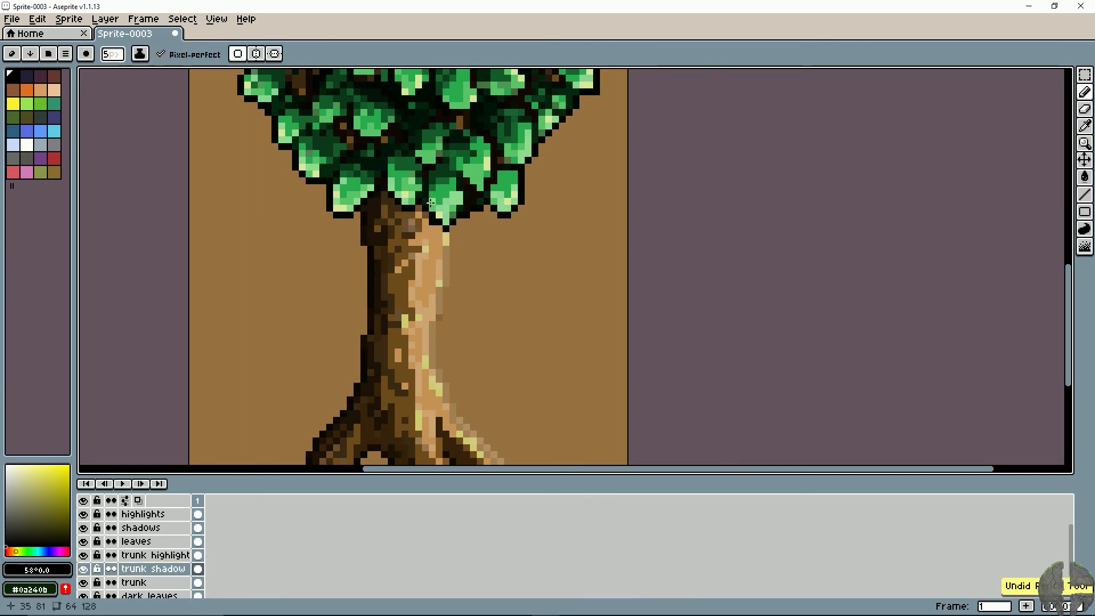
# - Shade the trunk's top beneath the leaves with black 2 and 3 px Pencil strokes, and erase the spill past its right edge
pyautogui.press('-')
pyautogui.press('-')
pyautogui.press('-')
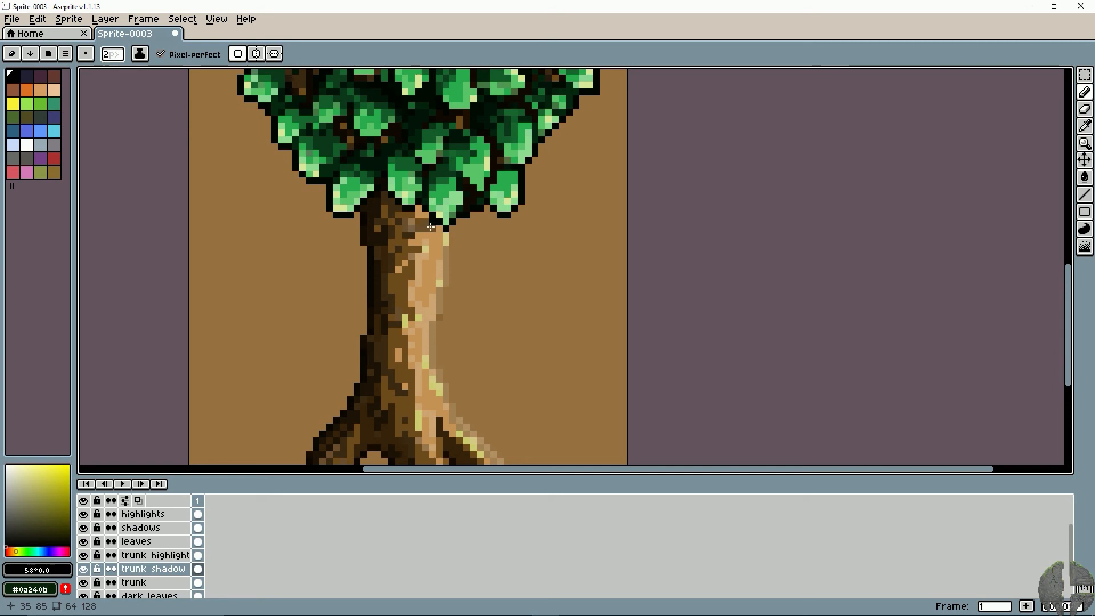
pyautogui.moveTo(438, 219); pyautogui.dragTo(433, 231)
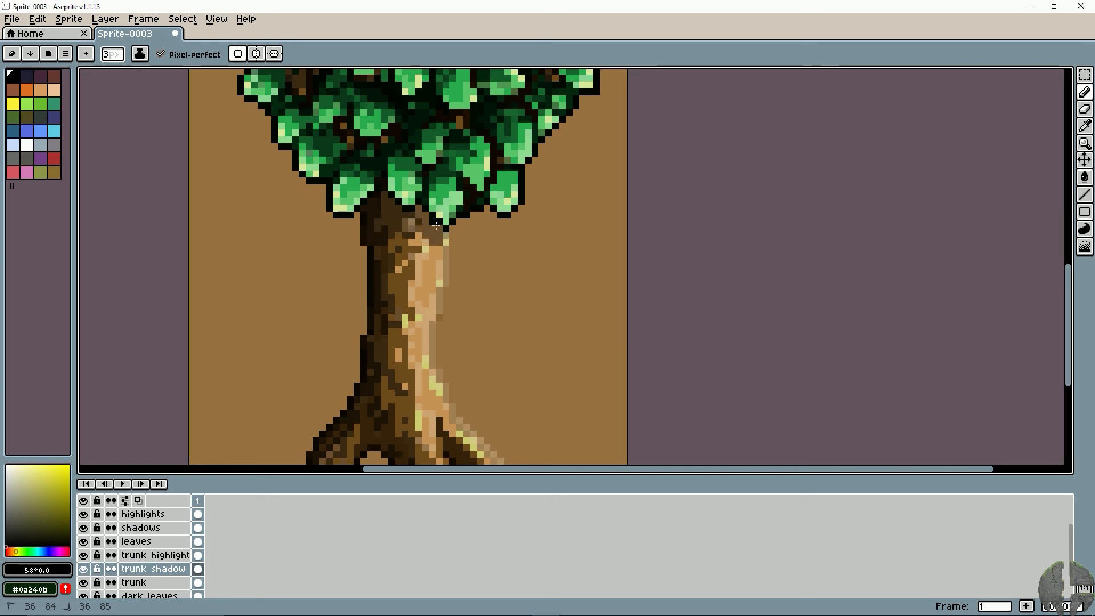
pyautogui.press('e')
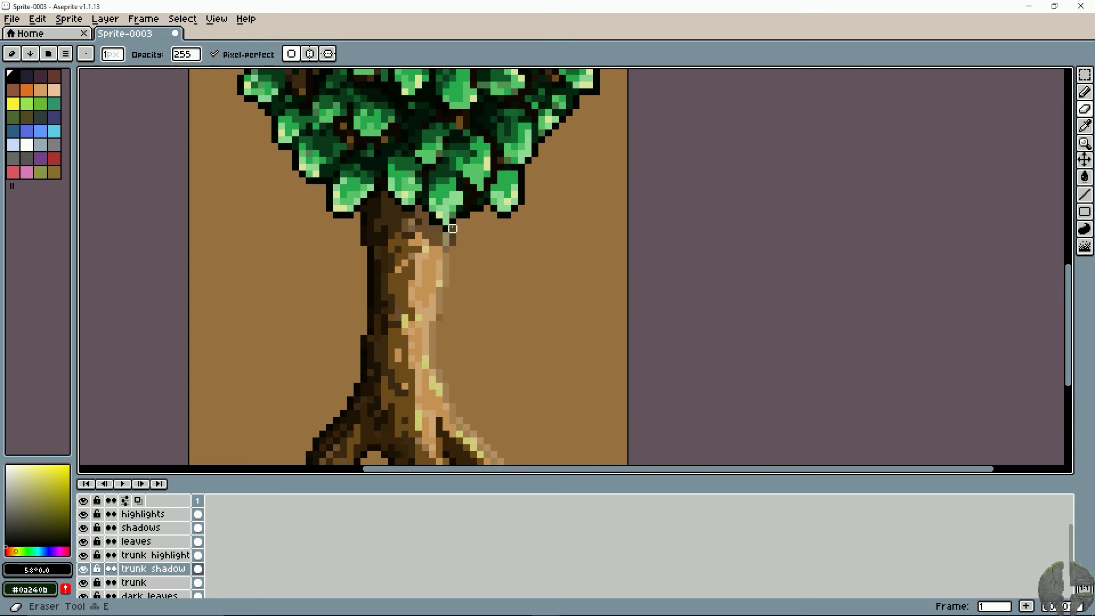
pyautogui.moveTo(452, 228); pyautogui.dragTo(453, 251)
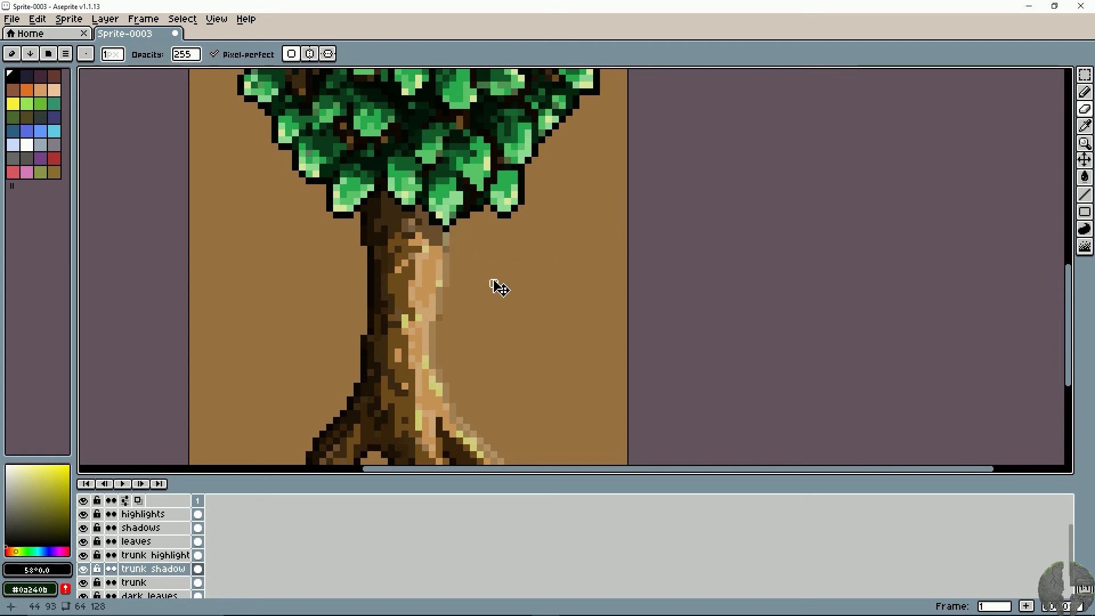
# - Darken the trunk's top edge under the leaves on the trunk layer, using sampled brown #3c2911 darkened to near-black at 32°, 90%, 2%
pyautogui.scroll(-4, 500, 288)
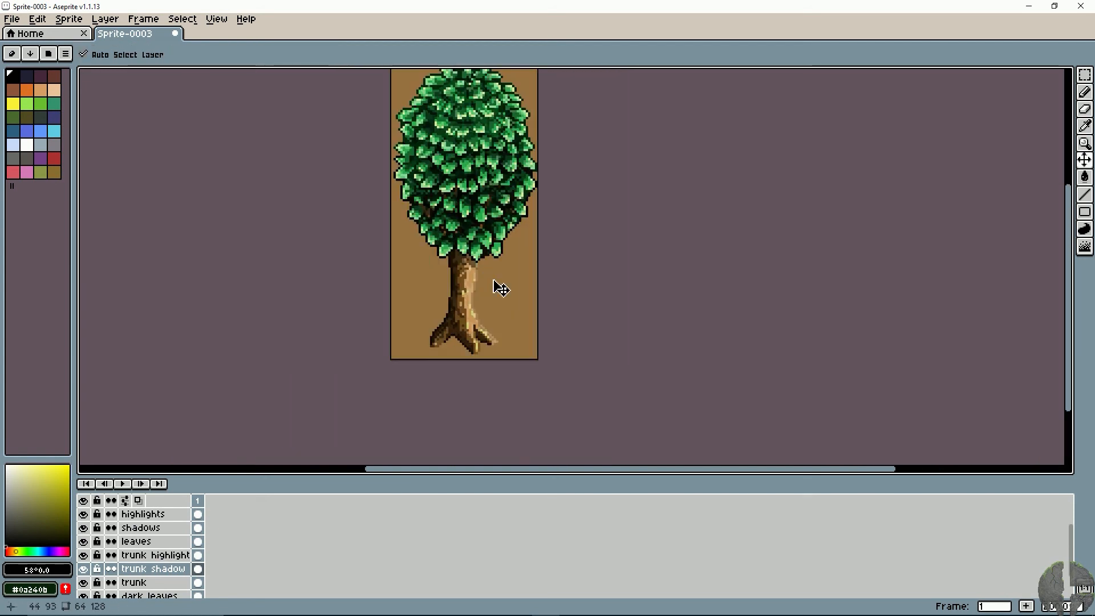
pyautogui.press('b')
pyautogui.moveTo(484, 273); pyautogui.dragTo(461, 330)
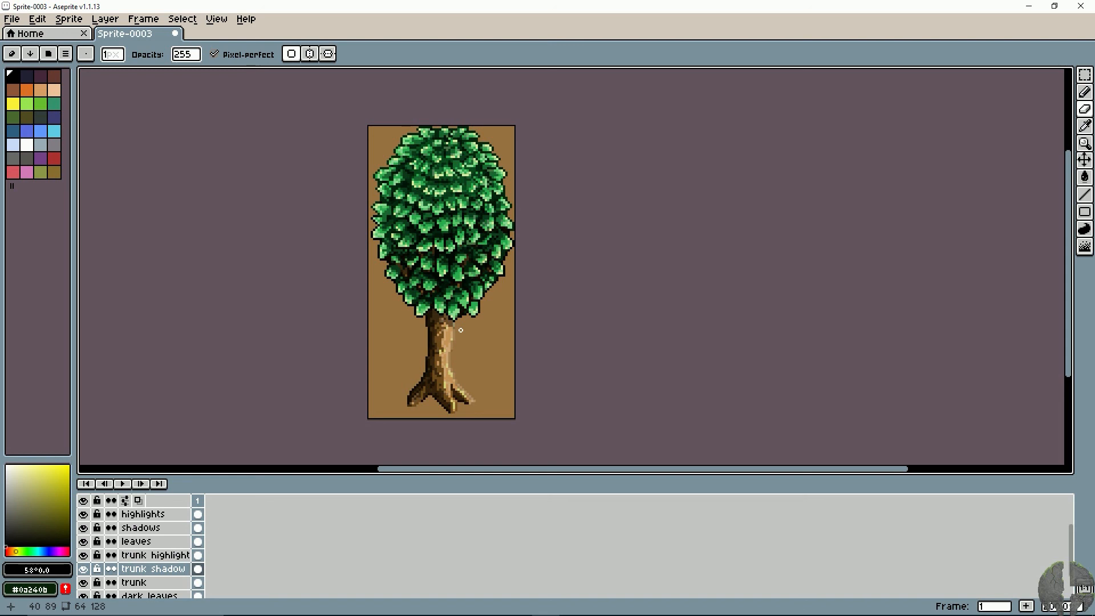
pyautogui.scroll(5, 461, 330)
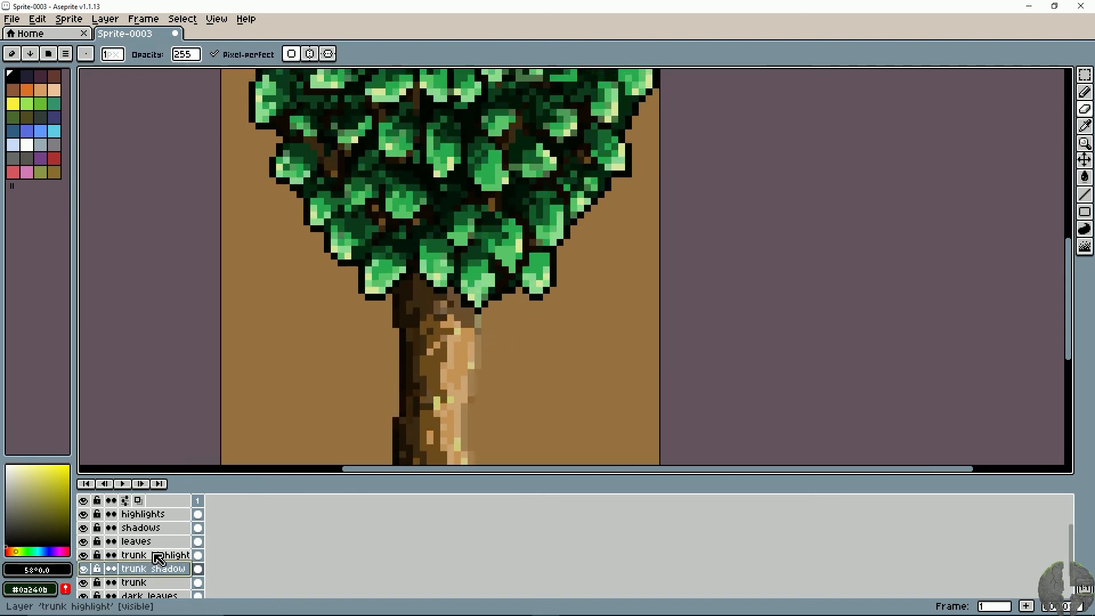
pyautogui.click(163, 558)
pyautogui.click(159, 583)
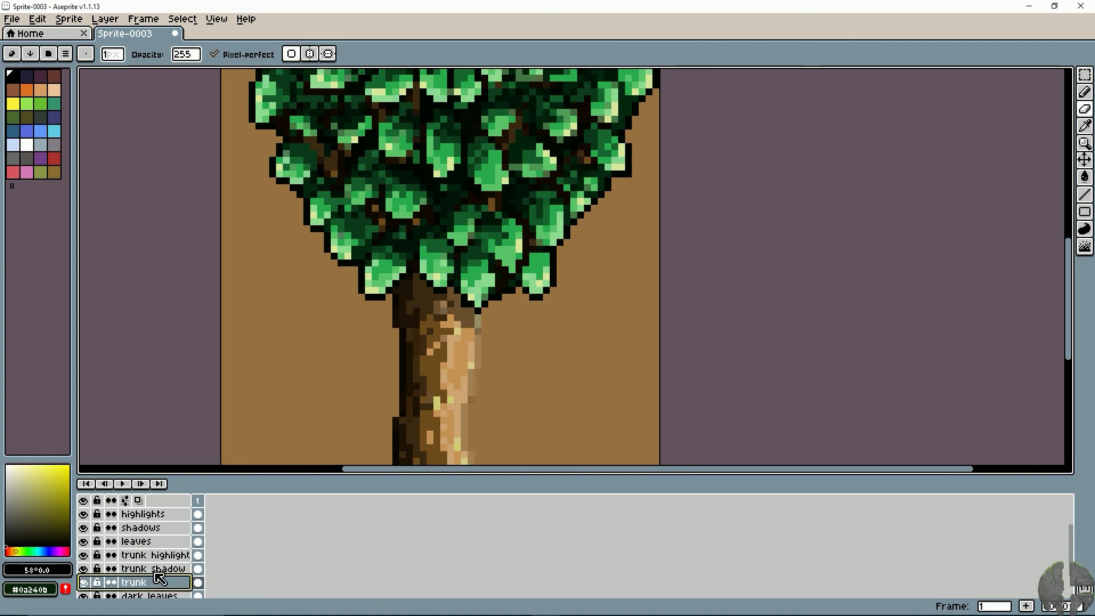
pyautogui.press('e')
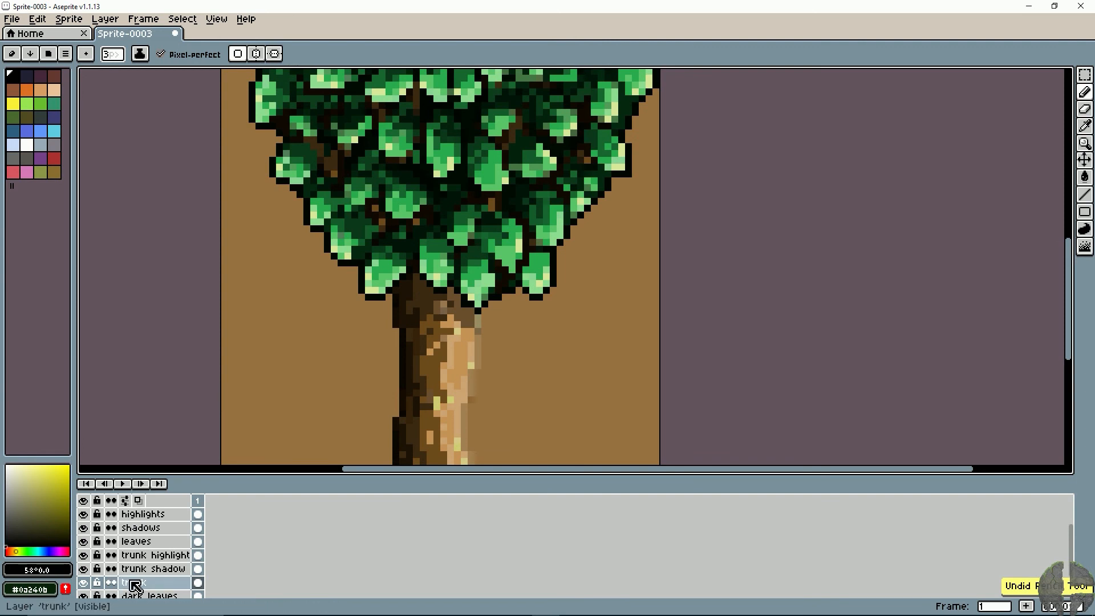
pyautogui.keyDown('alt'); pyautogui.click(422, 292); pyautogui.keyUp('alt')
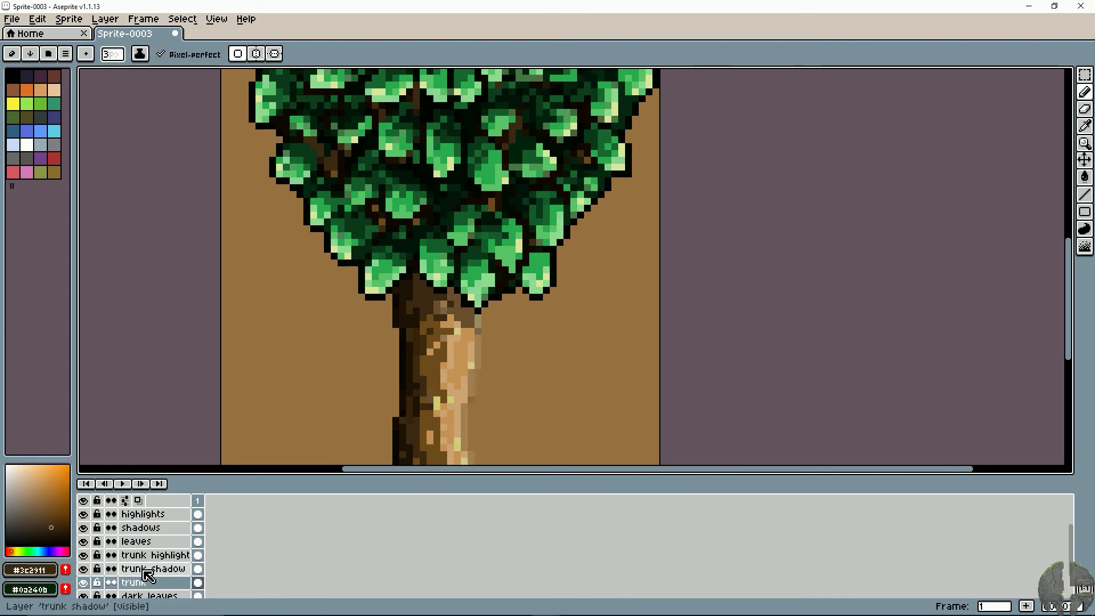
pyautogui.click(57, 532)
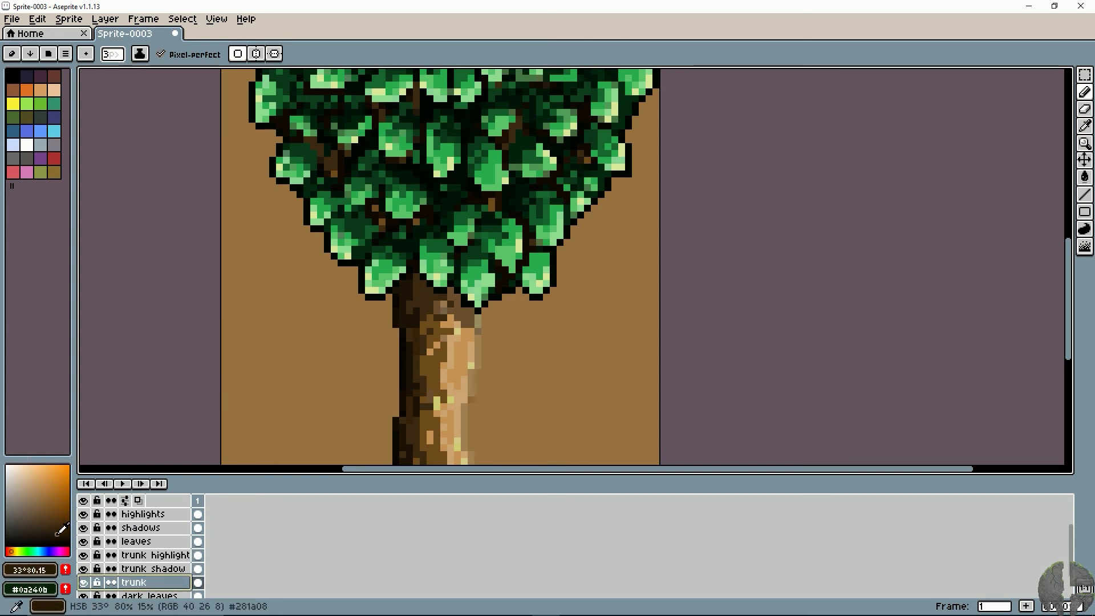
pyautogui.click(58, 534)
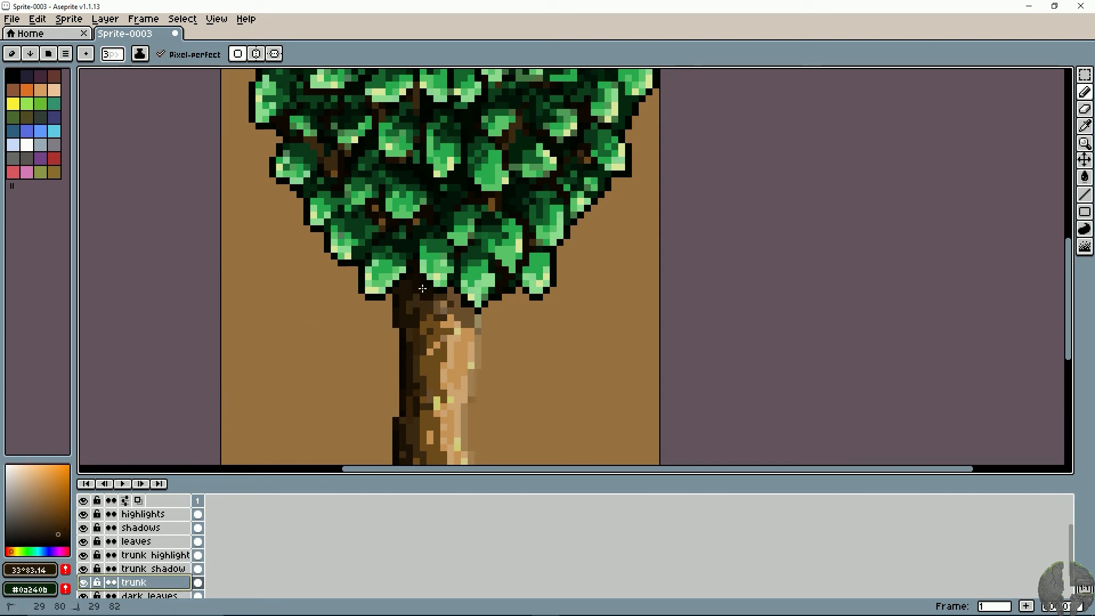
pyautogui.click(62, 543)
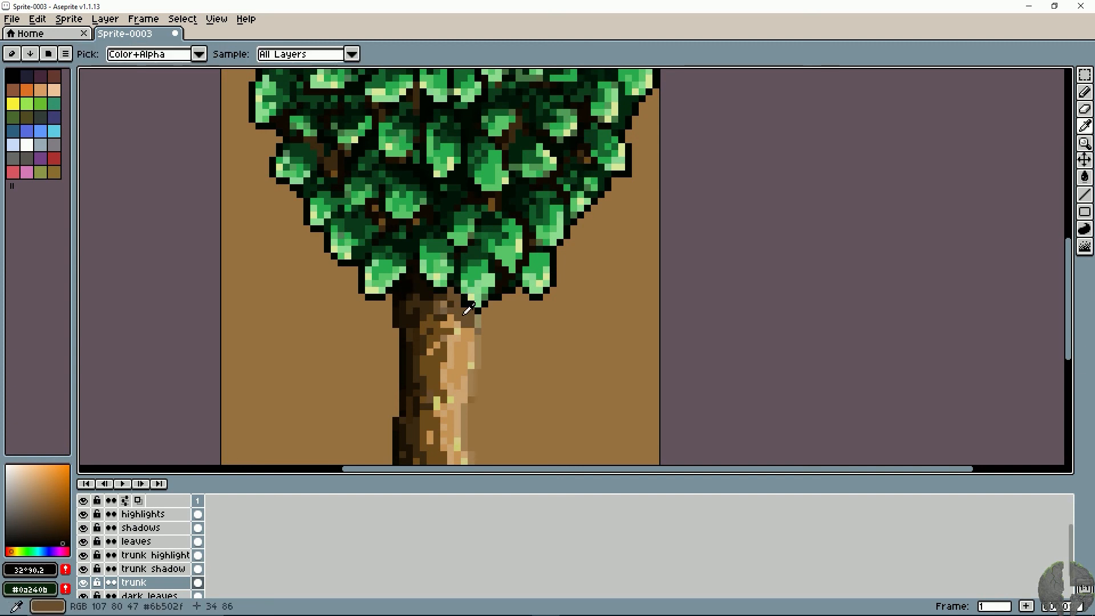
# - Sample brown #6b502f from the trunk's shaded top, adjust it to 32°, 61%, 35%, and blend the upper right trunk beneath the leaves
pyautogui.keyDown('alt'); pyautogui.click(461, 315); pyautogui.keyUp('alt')
pyautogui.click(45, 517)
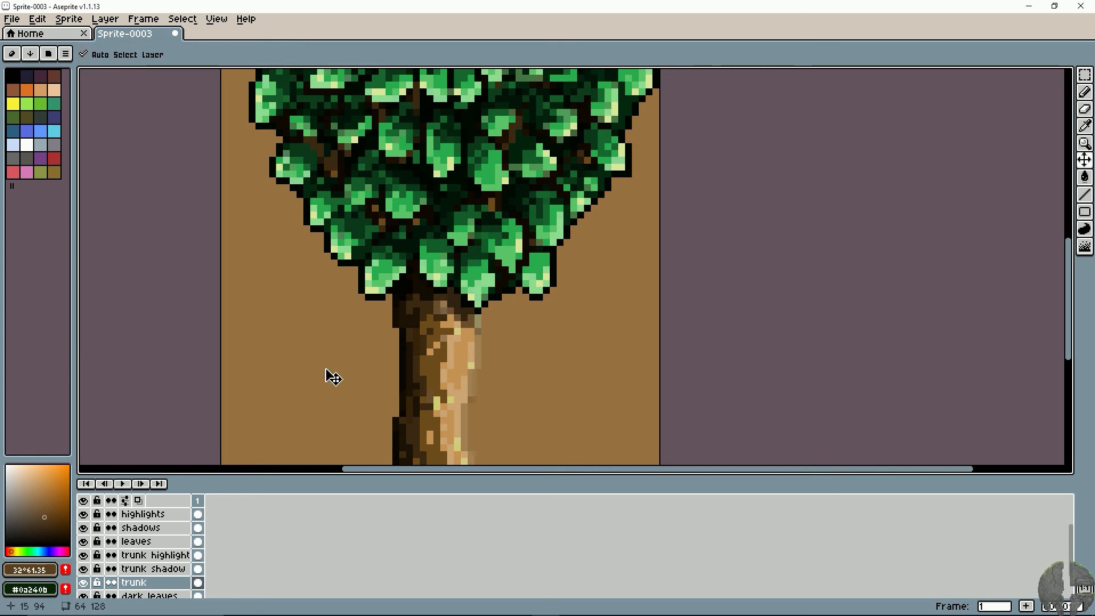
pyautogui.scroll(-5, 326, 370)
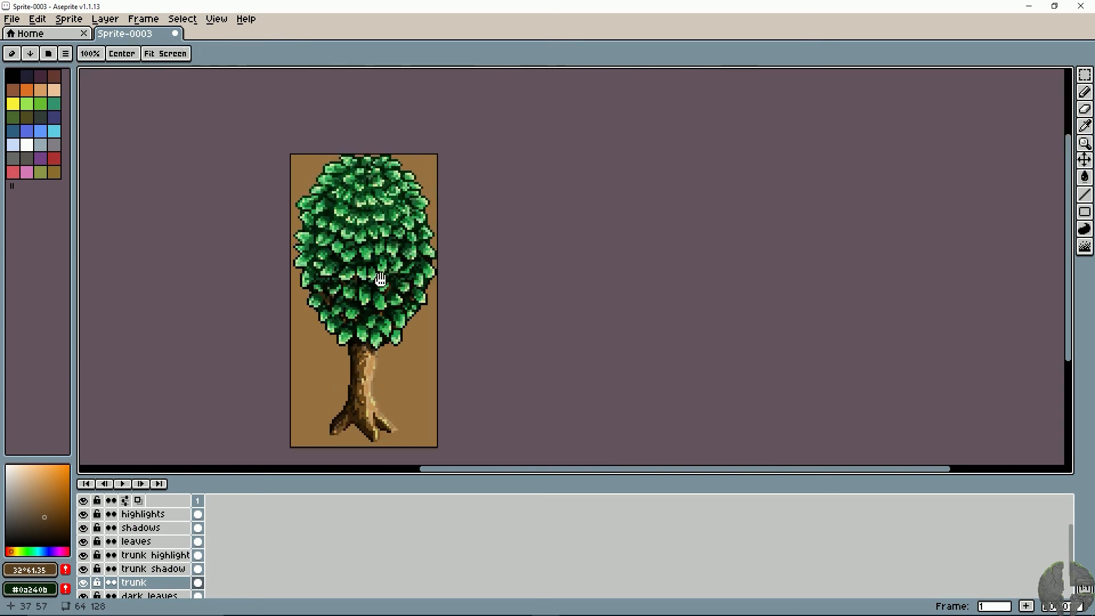
pyautogui.moveTo(492, 280); pyautogui.dragTo(656, 274)
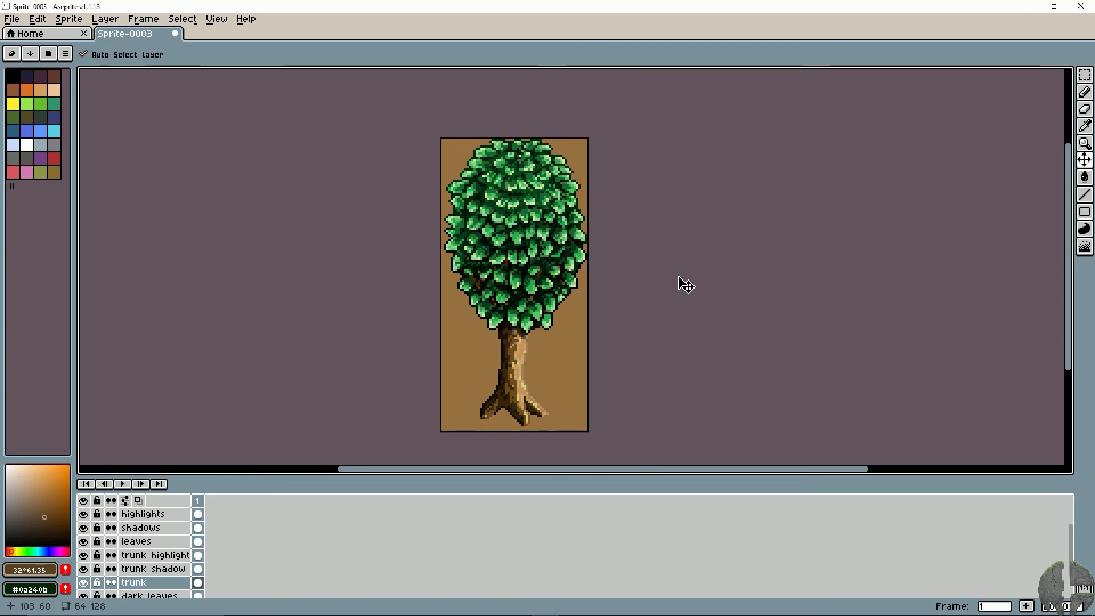
pyautogui.scroll(2, 679, 279)
pyautogui.scroll(-2, 679, 280)
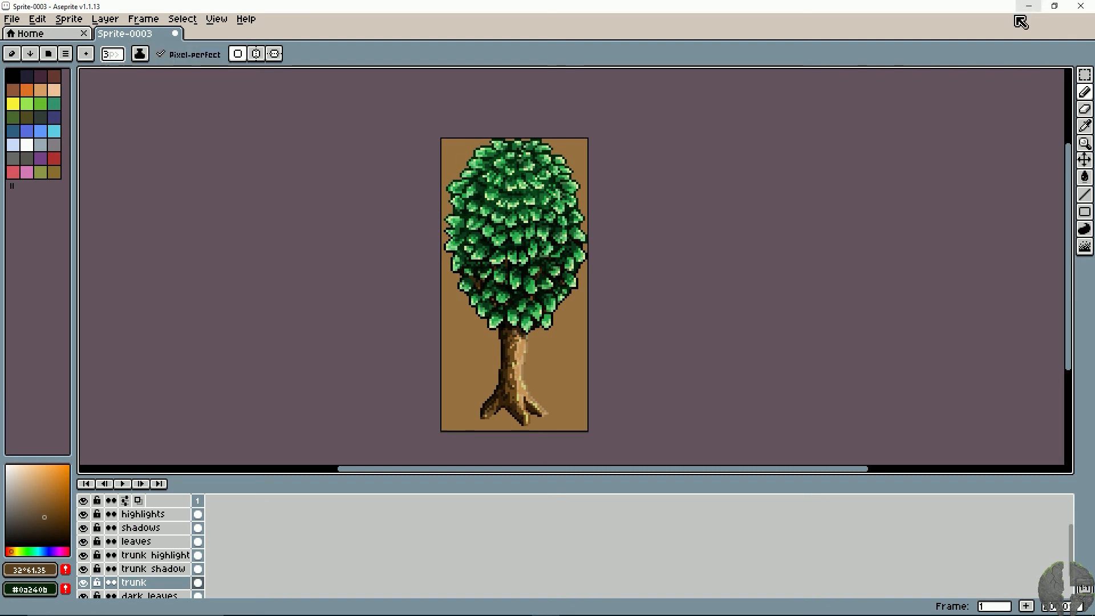
# - Save the sprite in the Pixel Art folder as stardewvalleytree2.ase
pyautogui.hotkey('ctrl', 's')
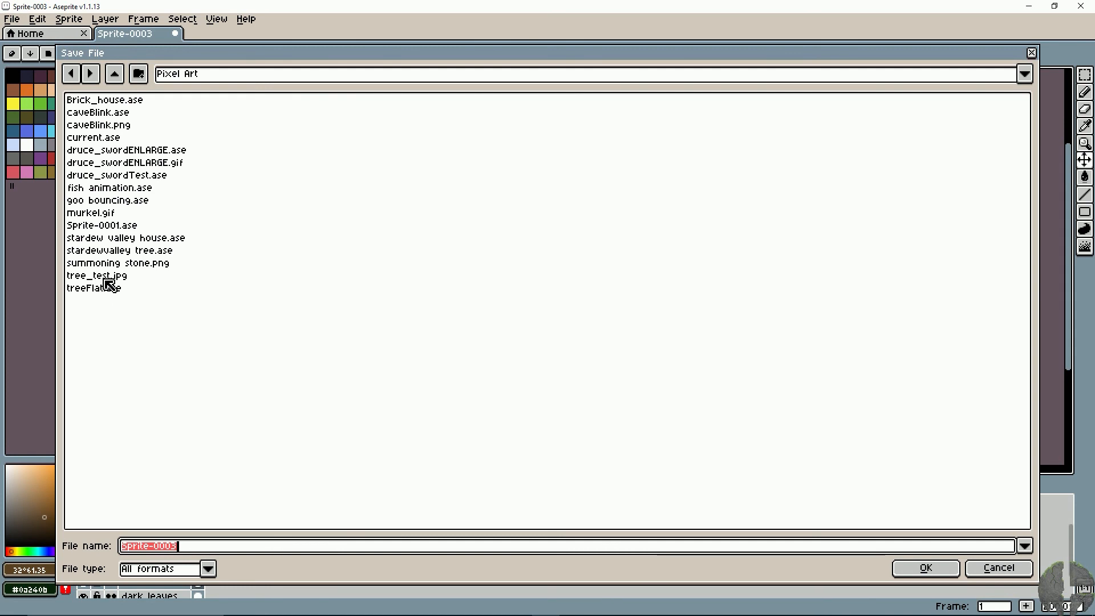
pyautogui.click(109, 251)
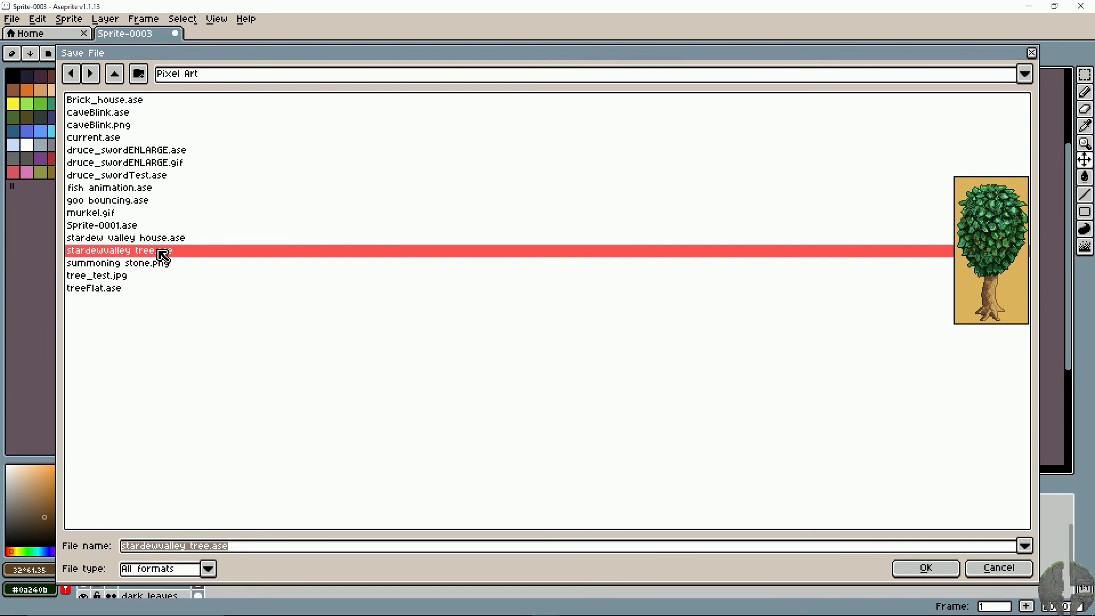
pyautogui.click(189, 546)
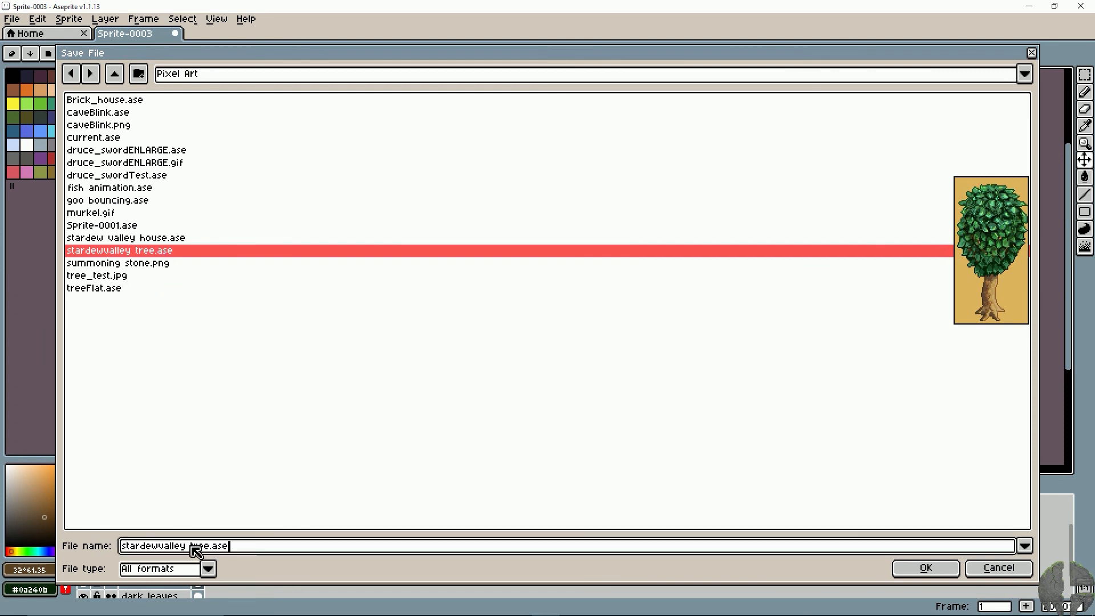
pyautogui.moveTo(210, 546); pyautogui.dragTo(194, 551)
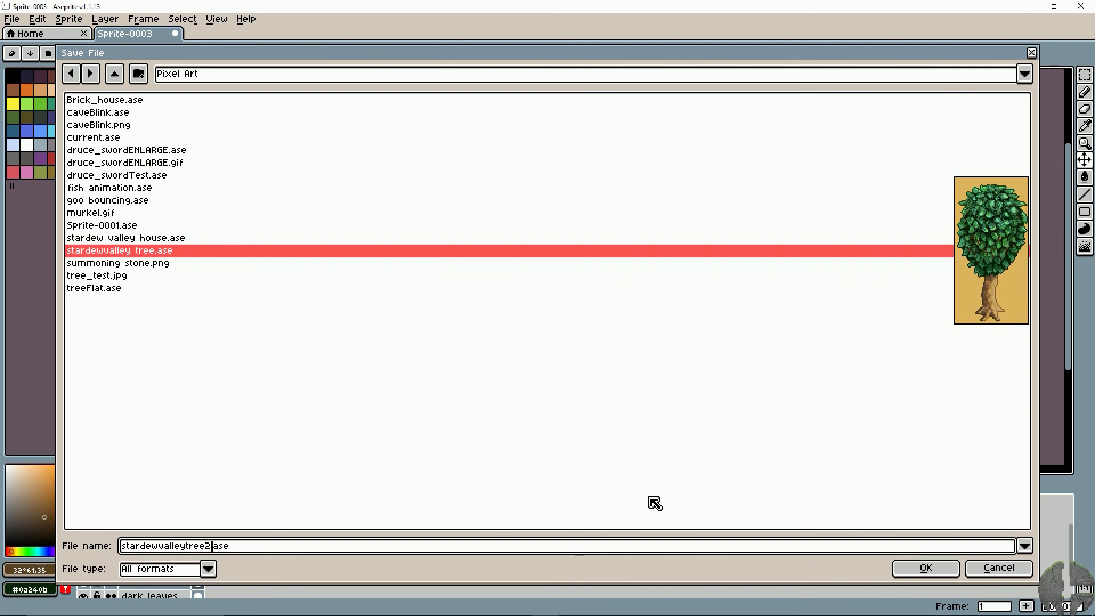
pyautogui.click(924, 568)
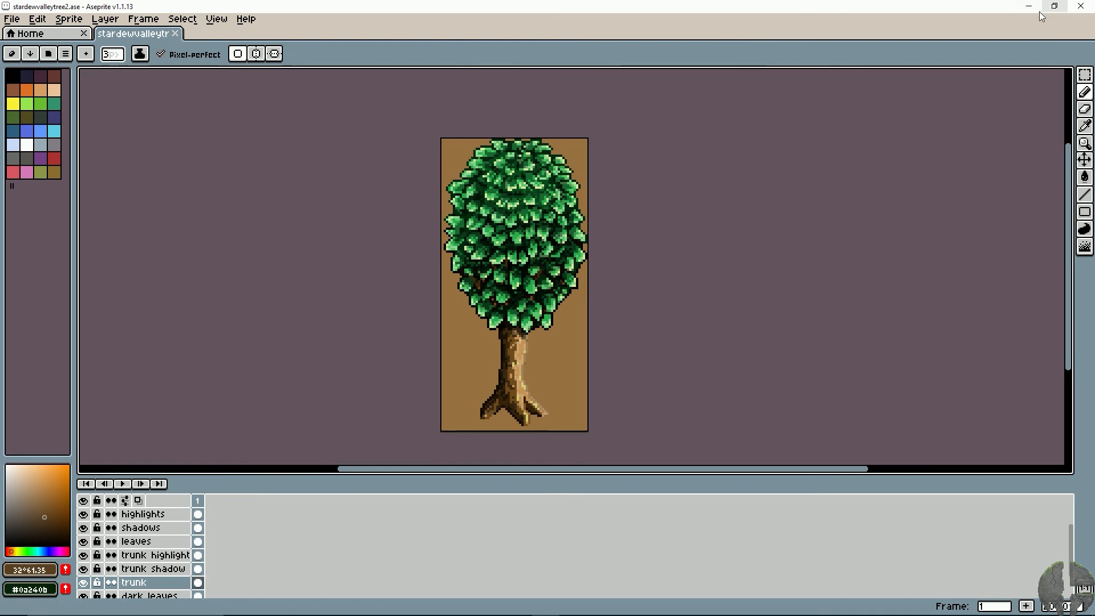
pyautogui.moveTo(856, 614)
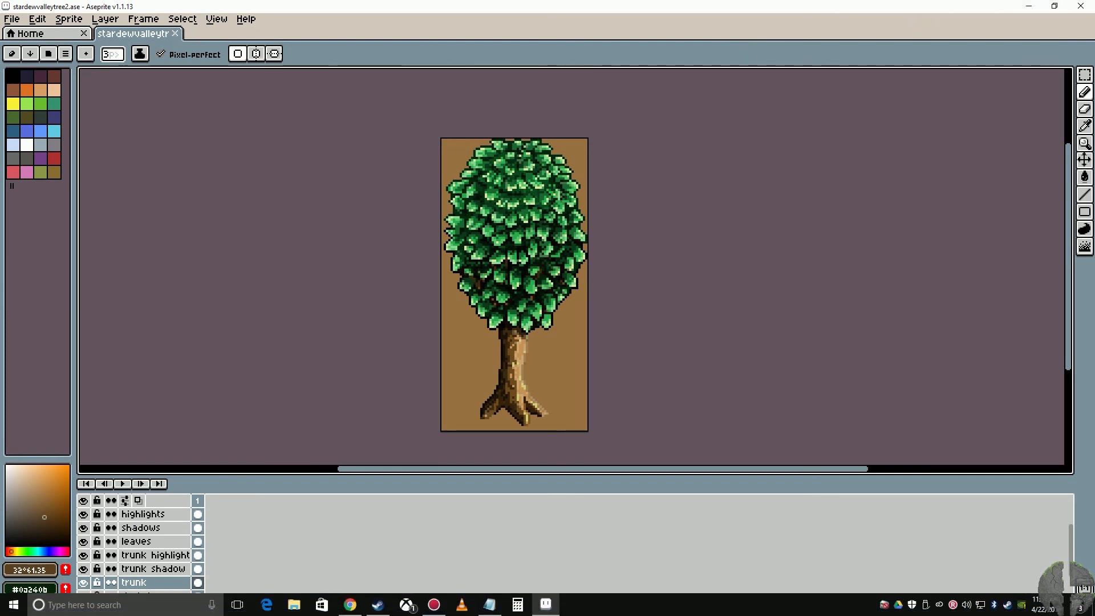
pyautogui.click(940, 608)
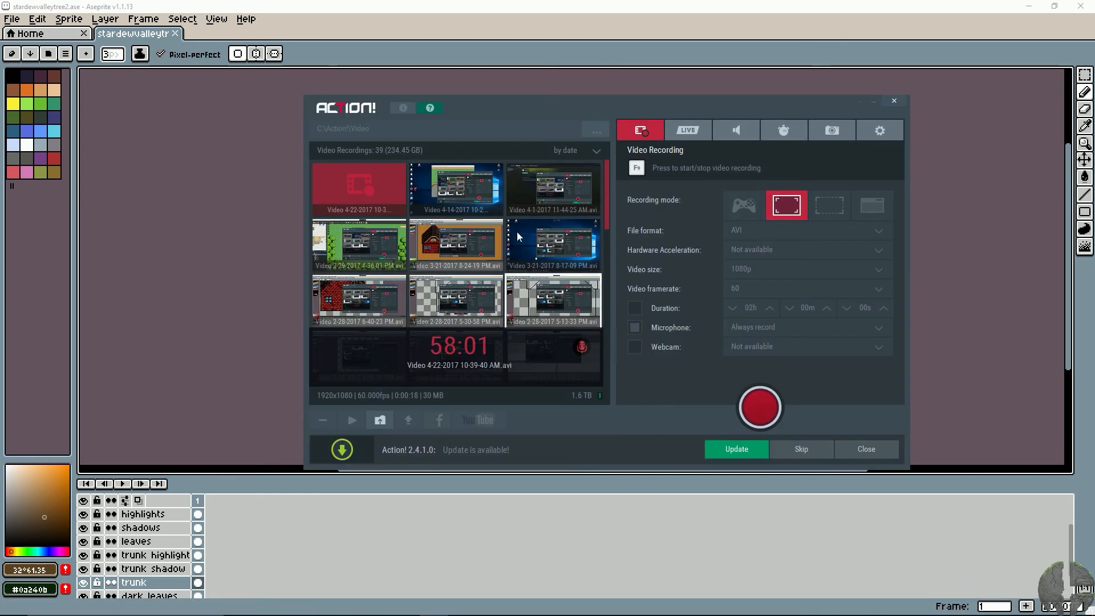
pyautogui.click(758, 406)
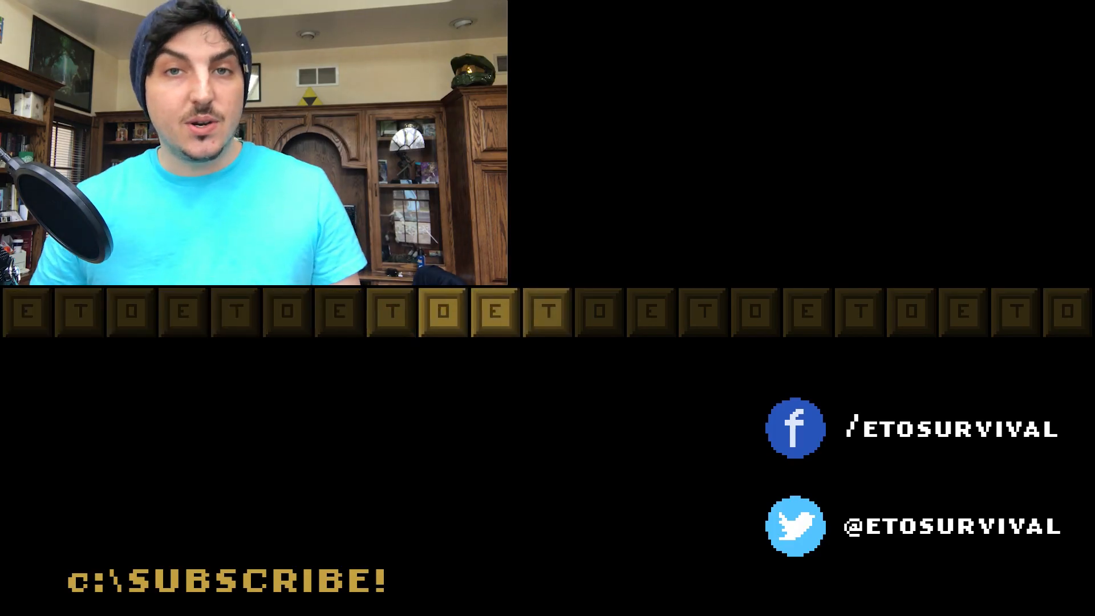